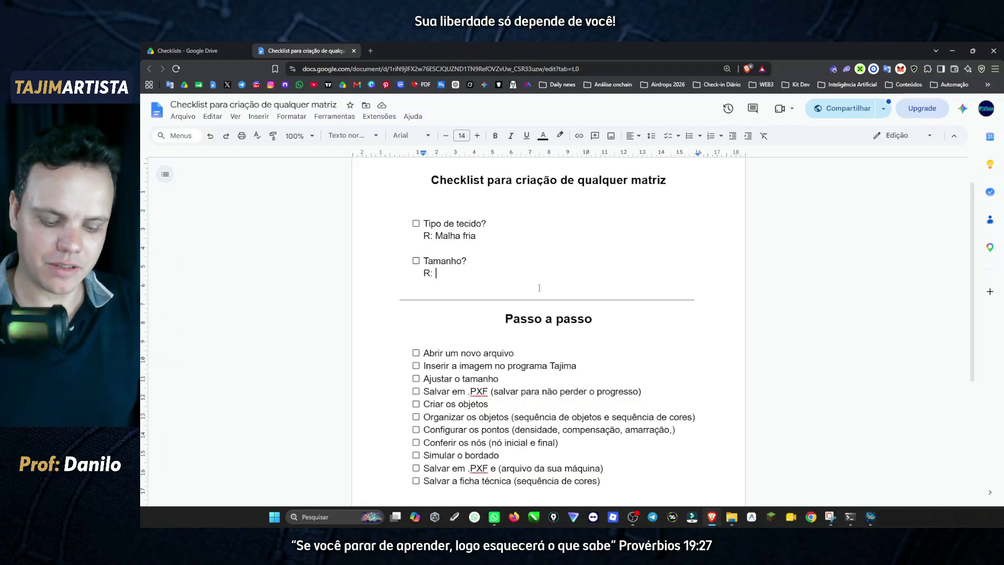
Answer the "Tamanho?" question with "13cm x 130mm" and mark the fabric type and size questions as done.
text(13)
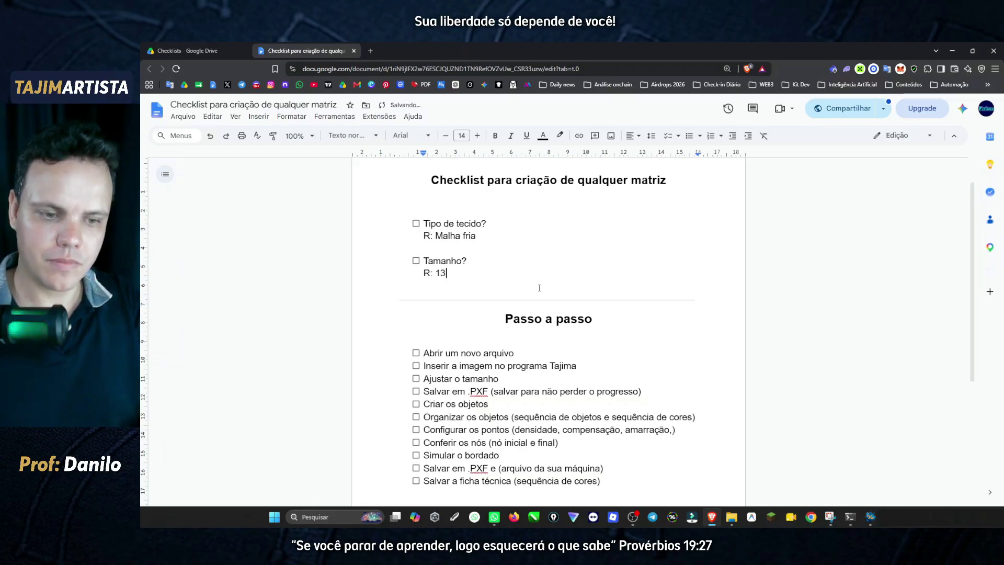
text(cm)
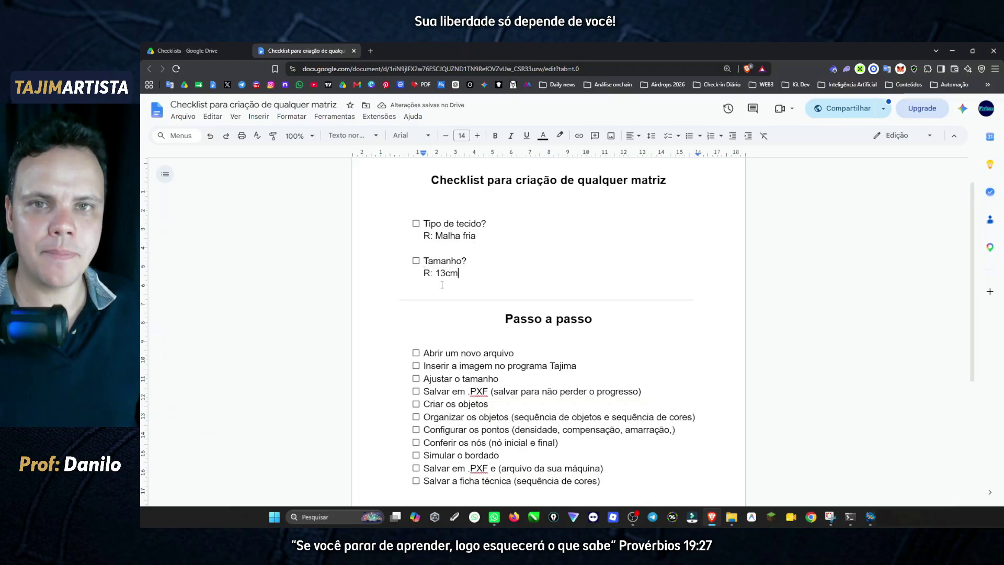
text( x)
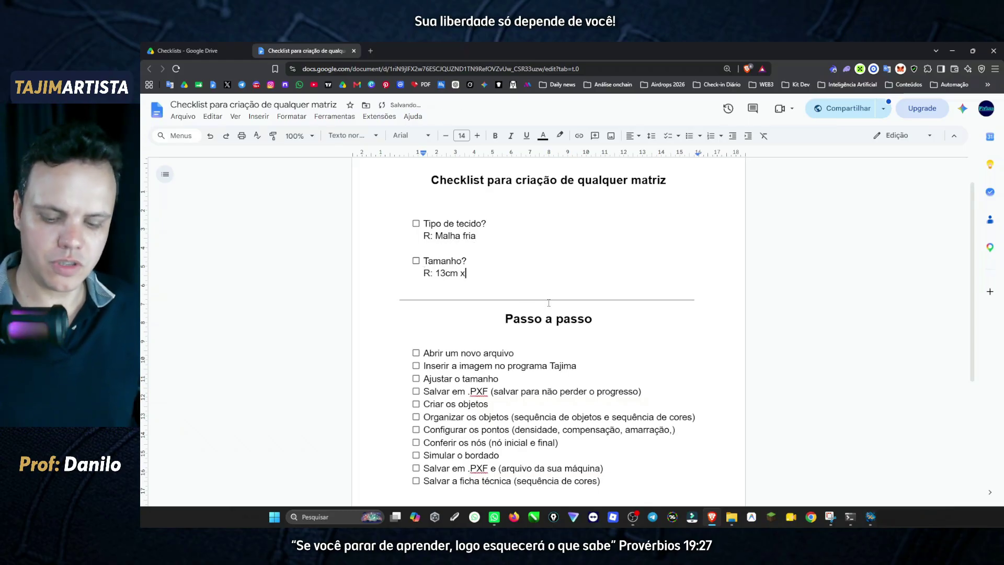
text( 130)
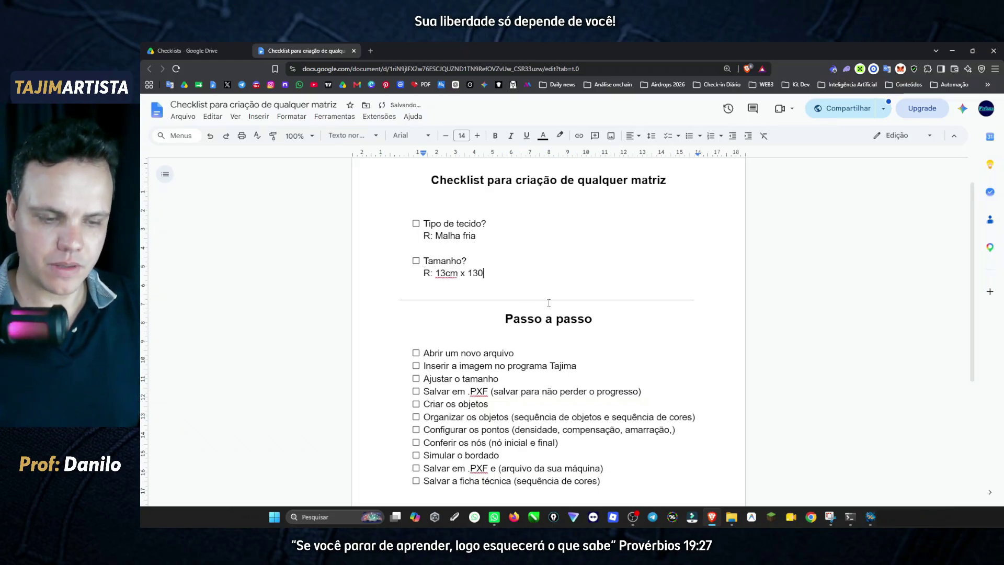
text(mm)
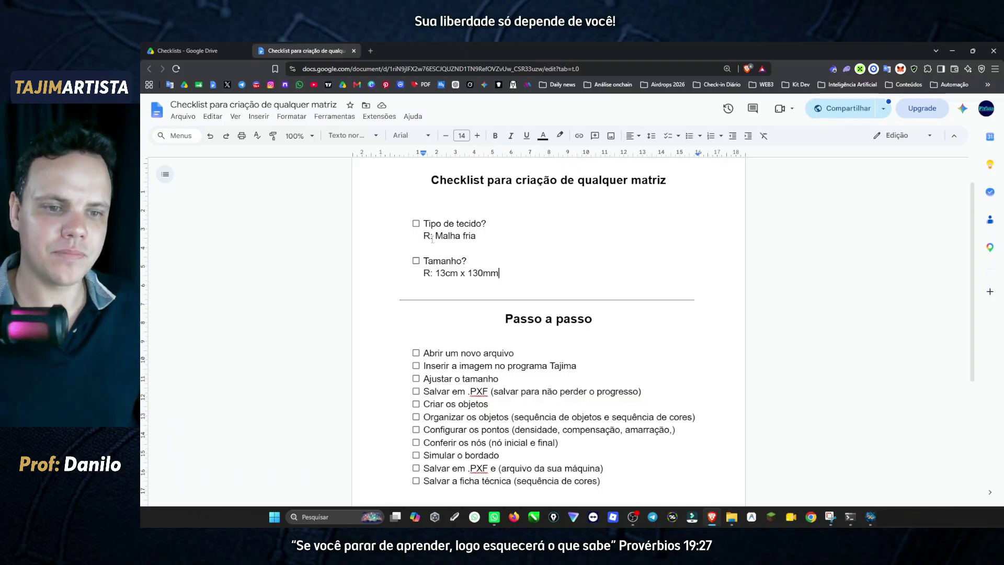
click(416, 223)
click(416, 261)
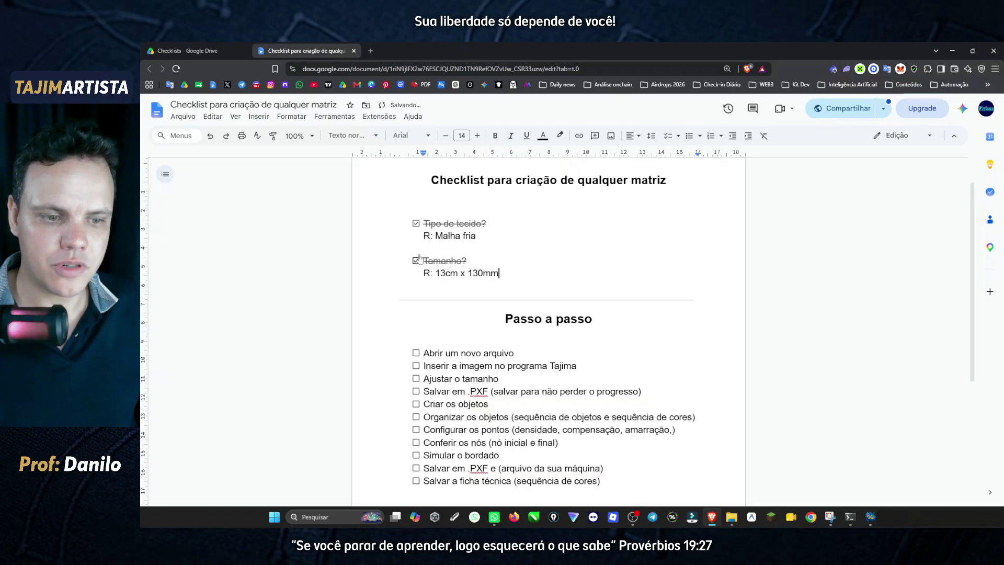
Create a blank design in Tajima DG15 with the default laser bridge, and mark "Abrir um novo arquivo" as done in the checklist.
scroll(503, 247, down, 2)
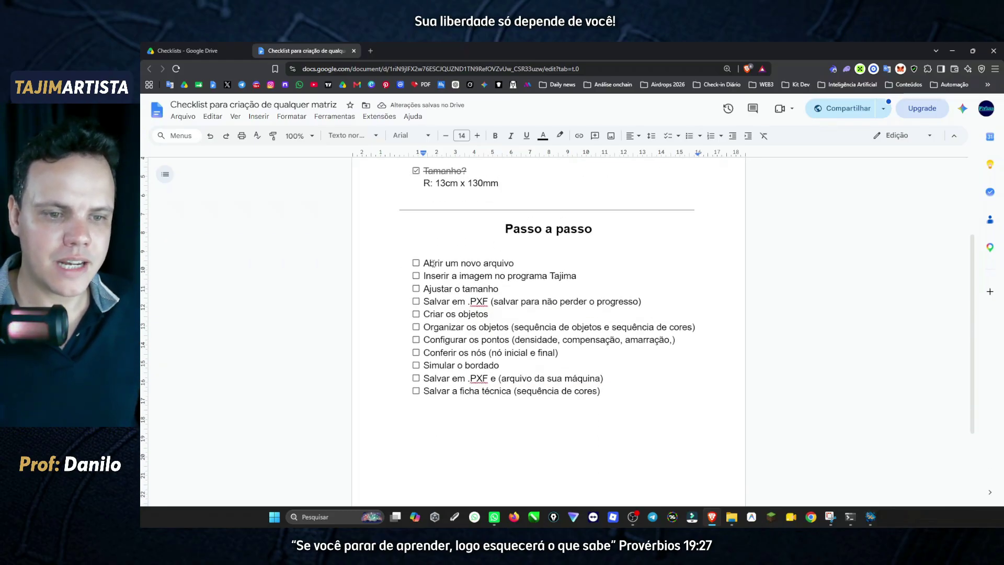
drag(425, 264, 513, 263)
click(493, 264)
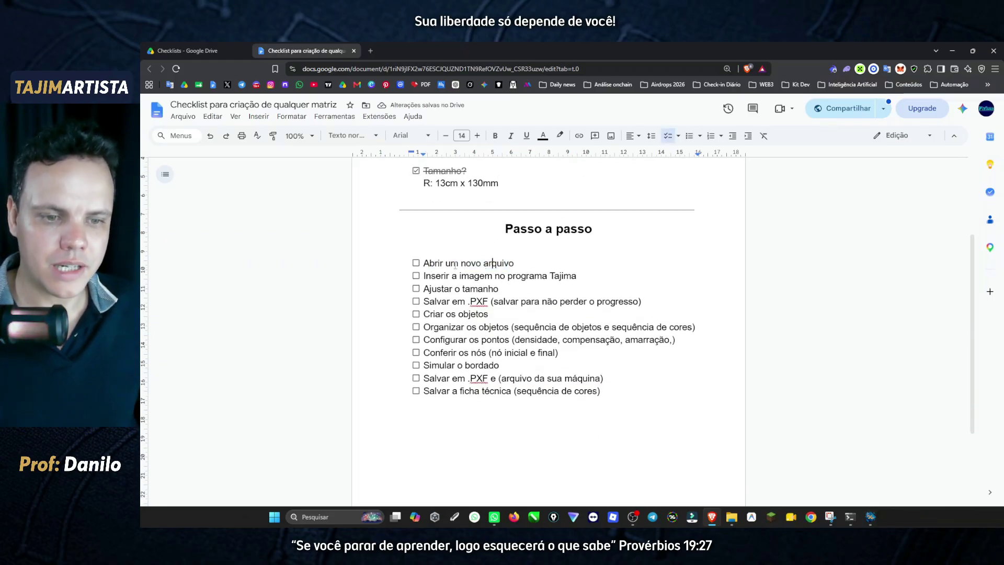
key(alt+Tab)
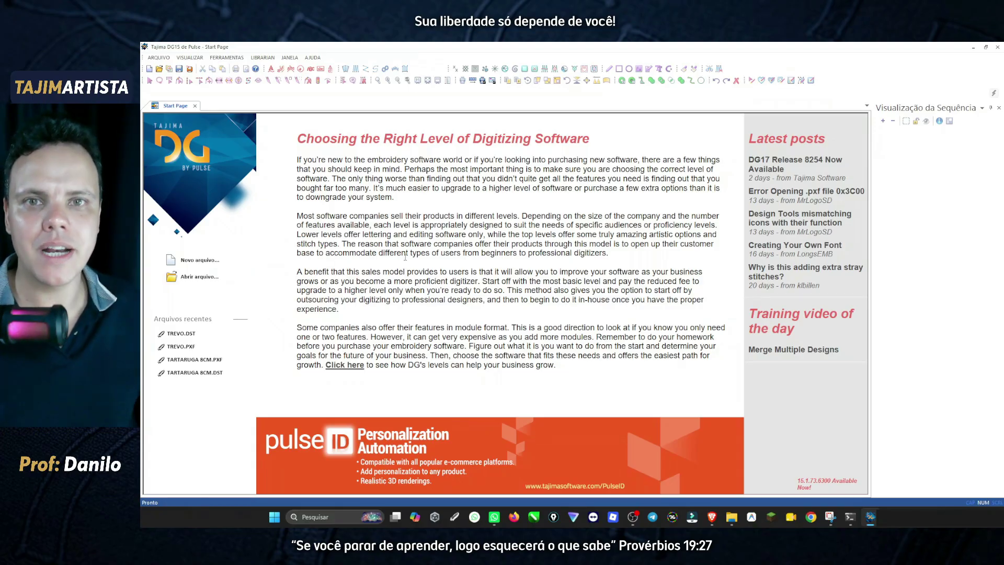
click(195, 263)
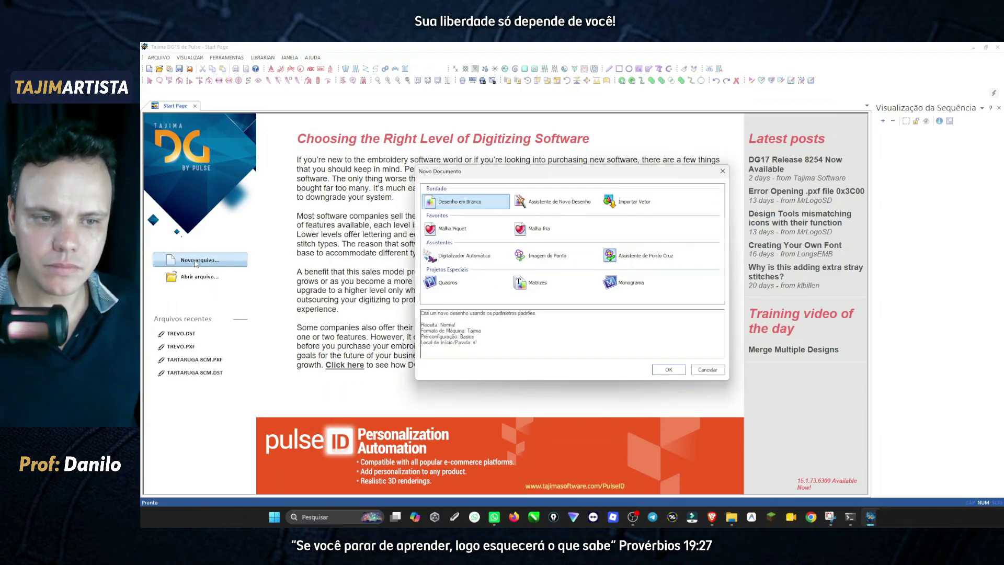
click(664, 370)
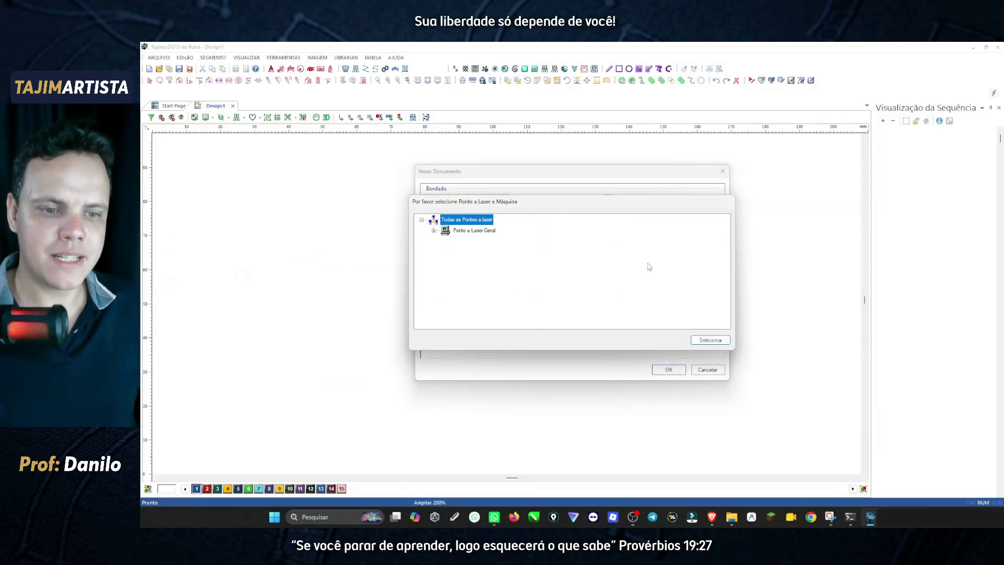
key(Return)
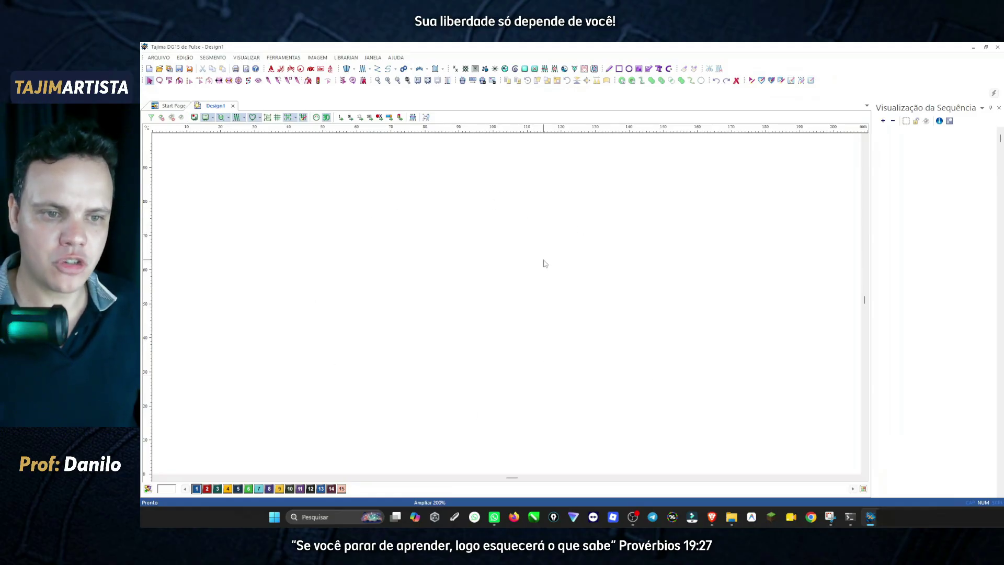
click(712, 517)
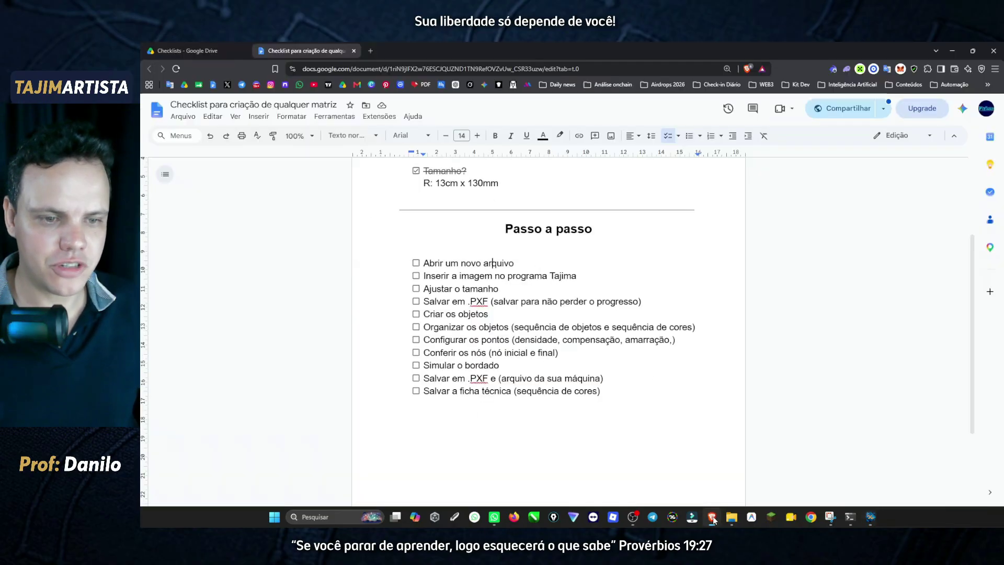
click(415, 263)
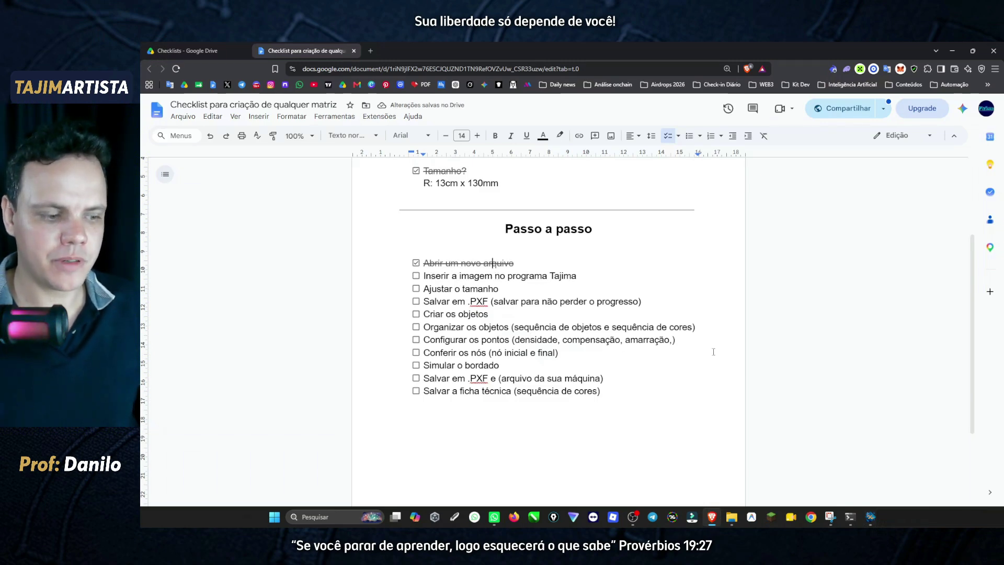
Load the 13x7 image from the FFMJ folder into the Tajima DG15 design and mark "Inserir a imagem no programa Tajima" as done in the checklist.
click(871, 517)
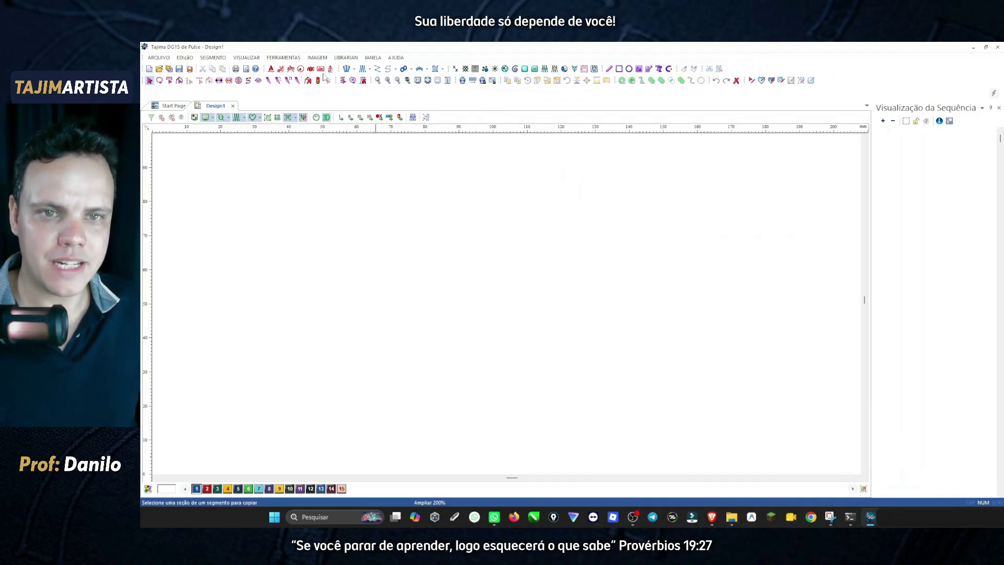
click(318, 58)
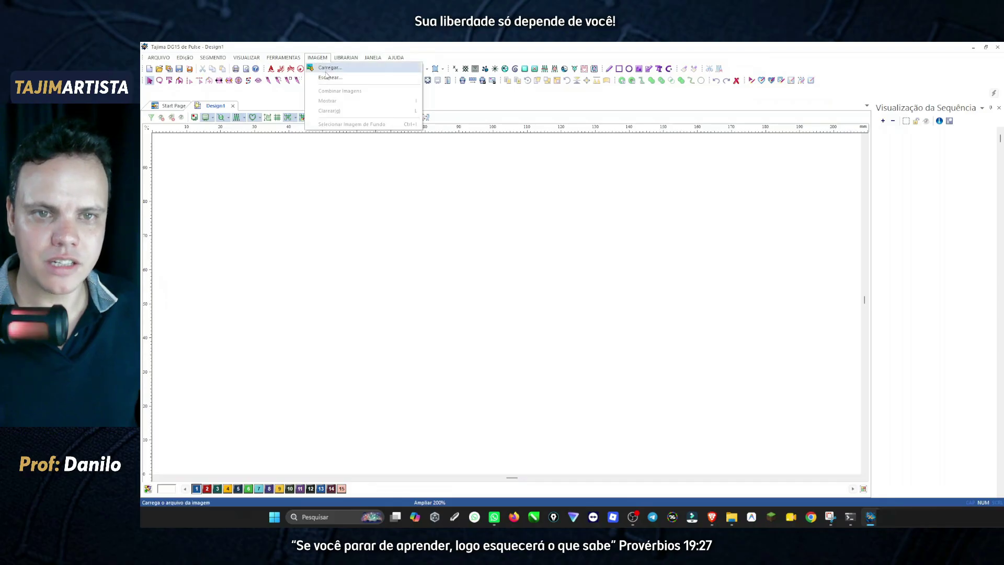
click(327, 69)
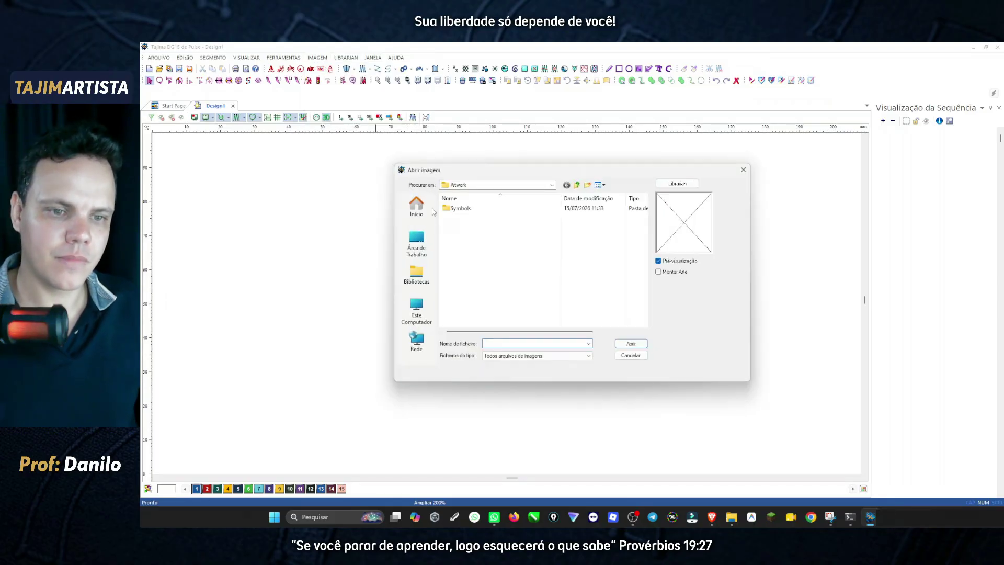
click(417, 242)
double_click(477, 230)
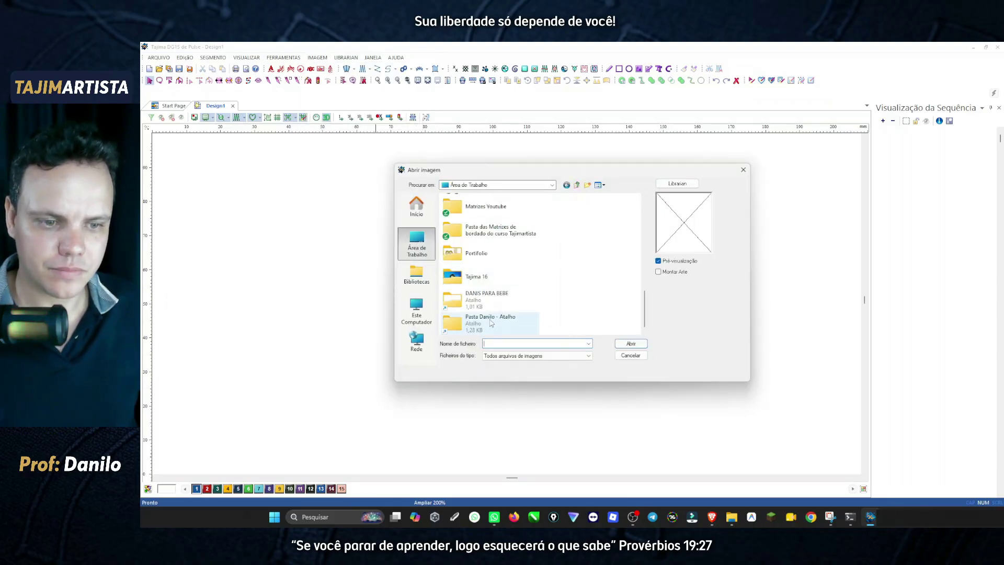
double_click(466, 253)
click(466, 225)
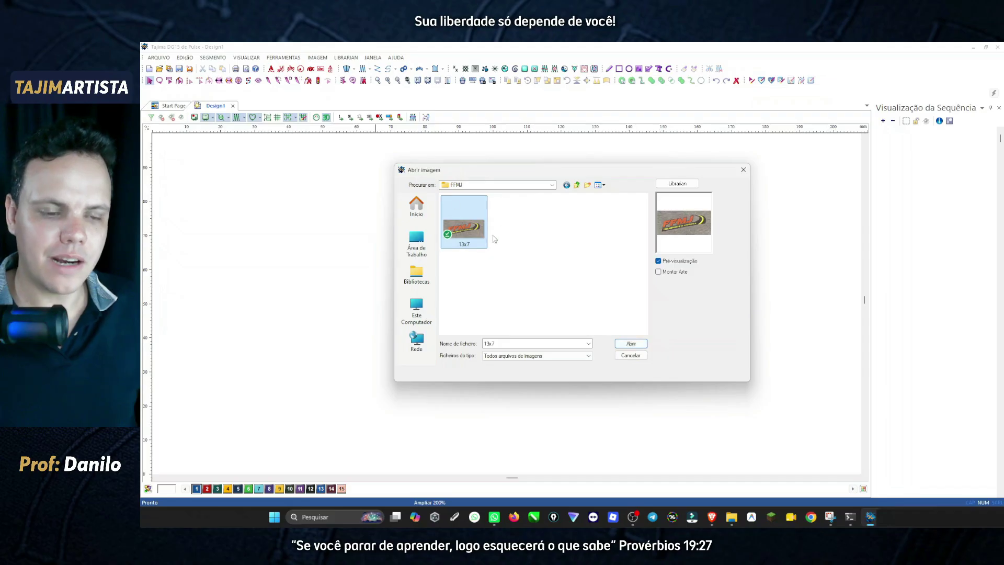
click(631, 344)
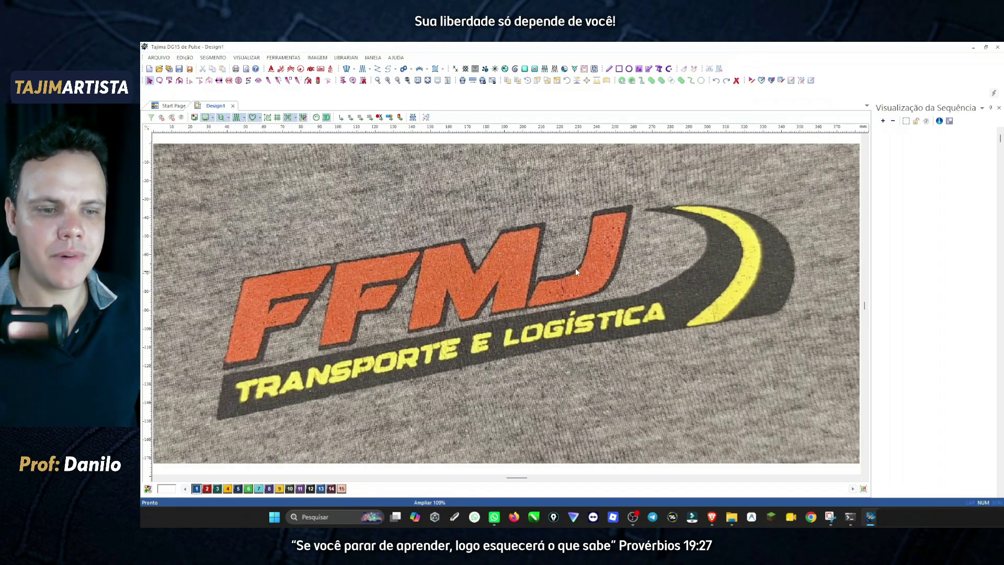
click(715, 520)
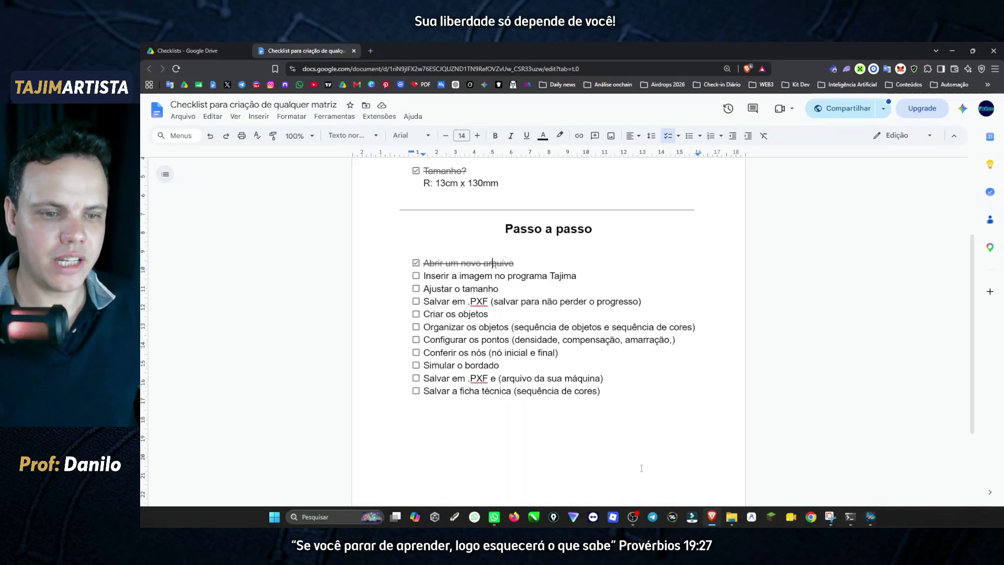
click(416, 276)
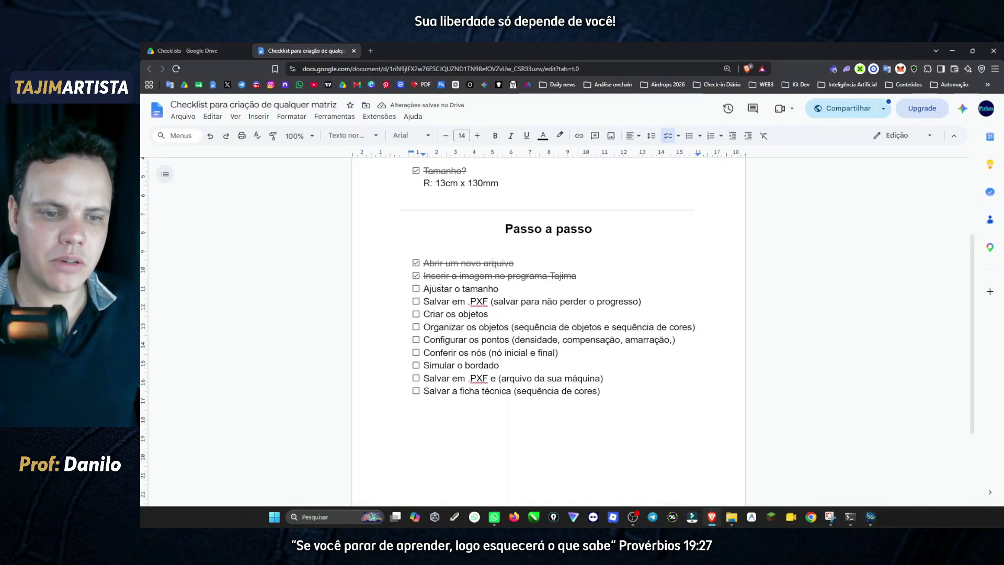
Switch to Tajima DG15 and rotate the loaded logo image slightly clockwise to reduce its upward slant.
click(870, 518)
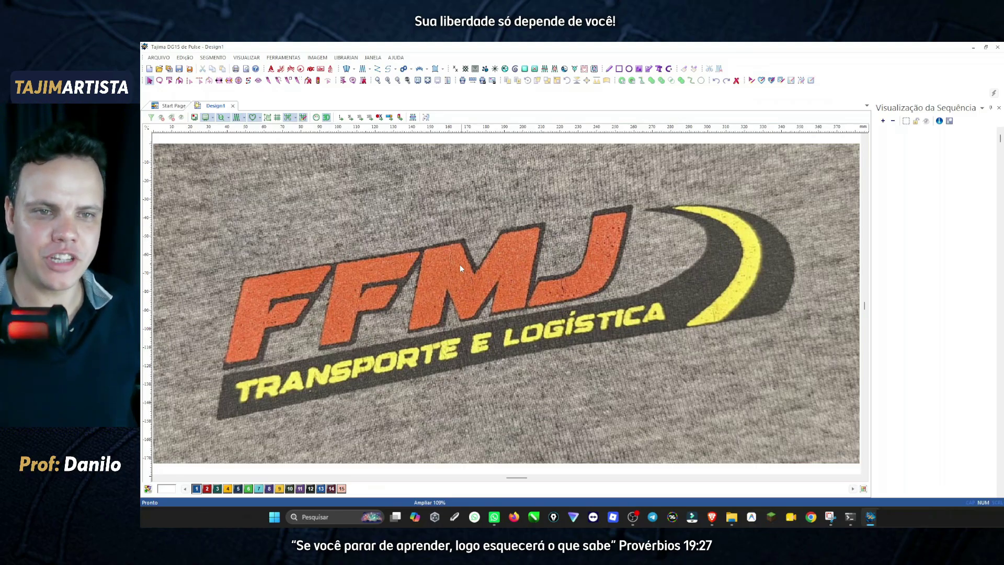
click(398, 82)
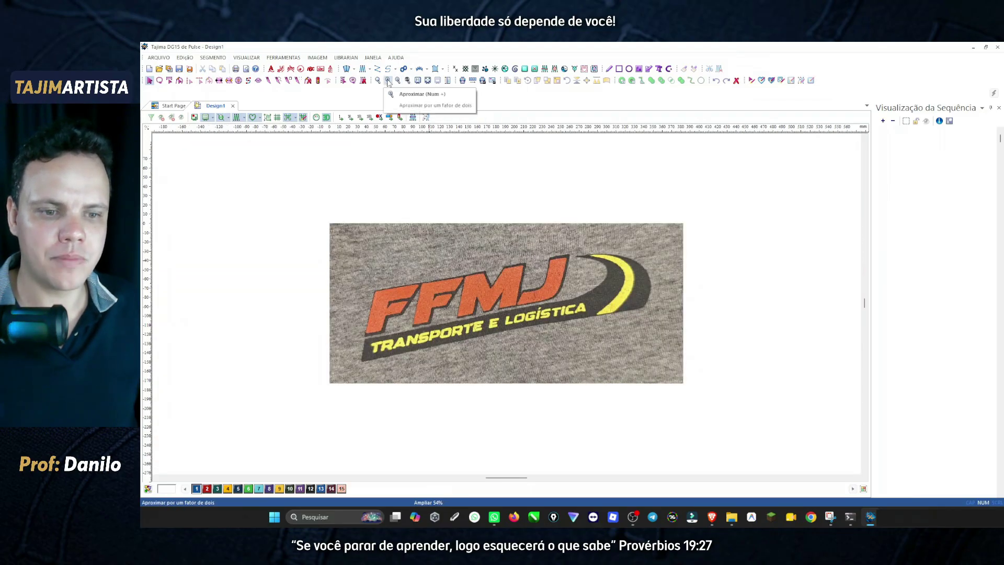
click(388, 81)
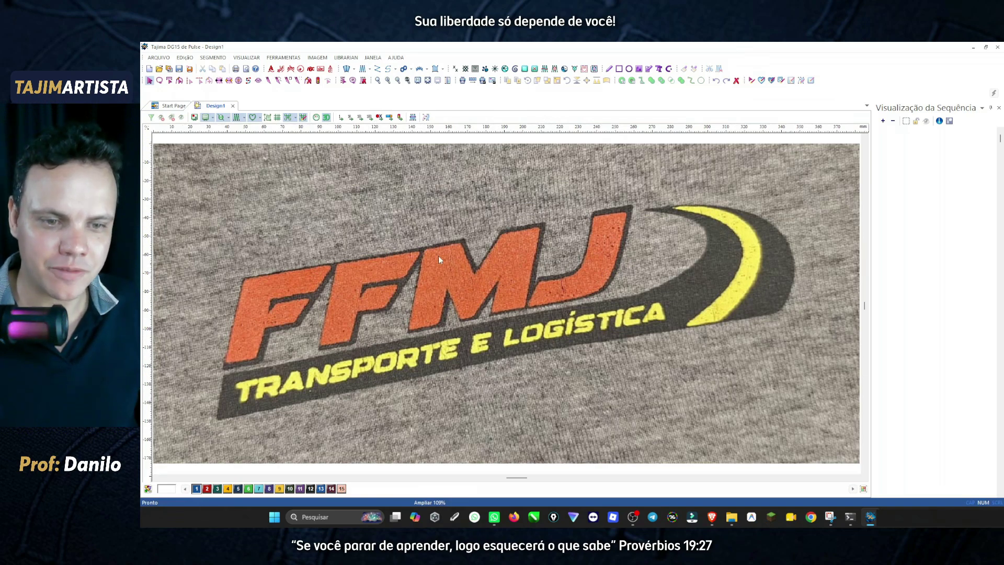
click(397, 80)
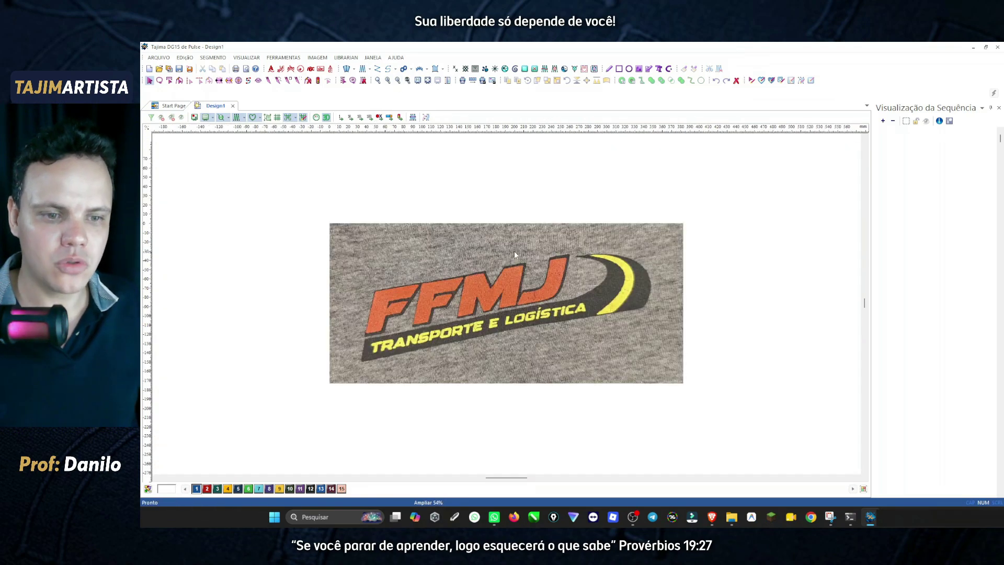
click(396, 82)
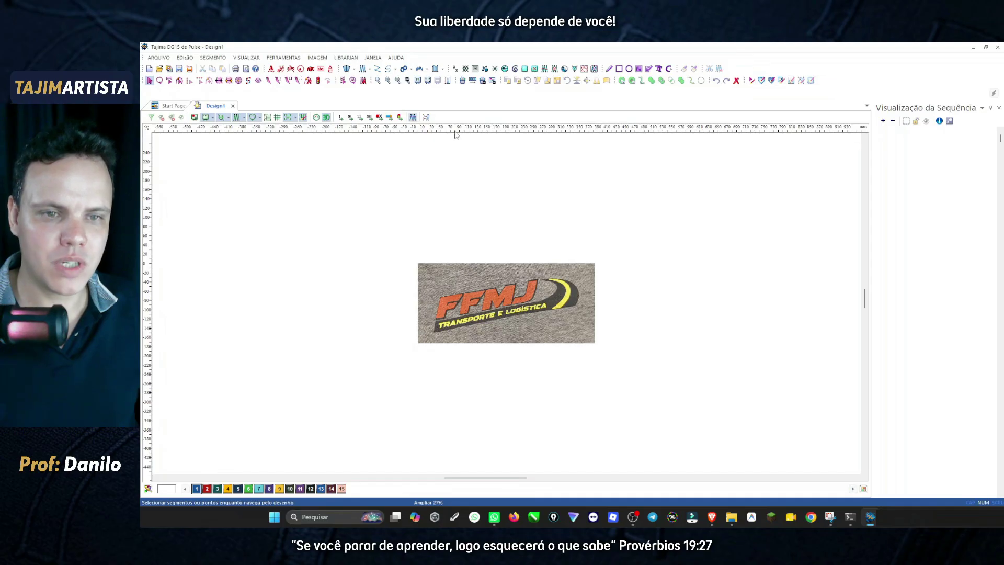
click(388, 80)
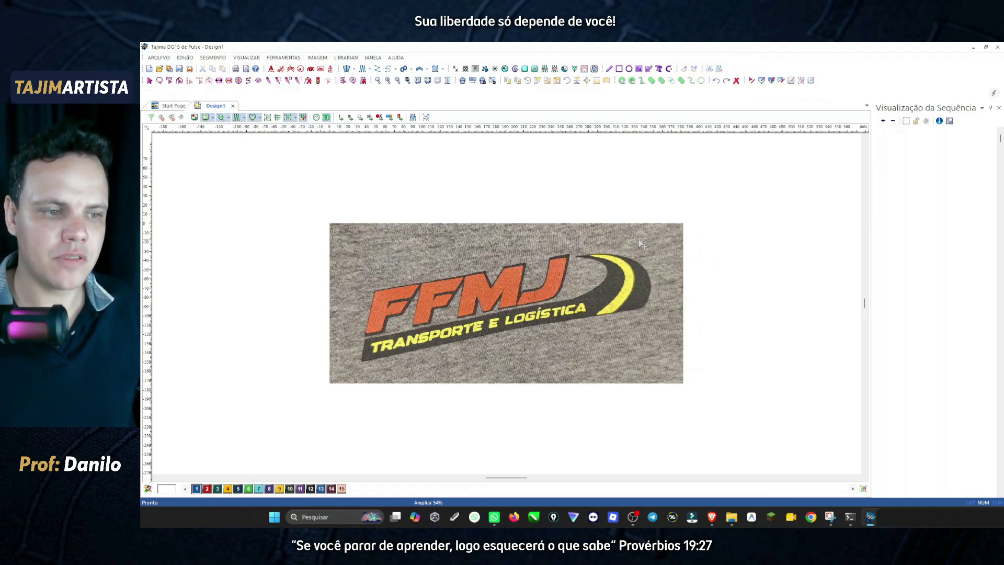
right_click(672, 234)
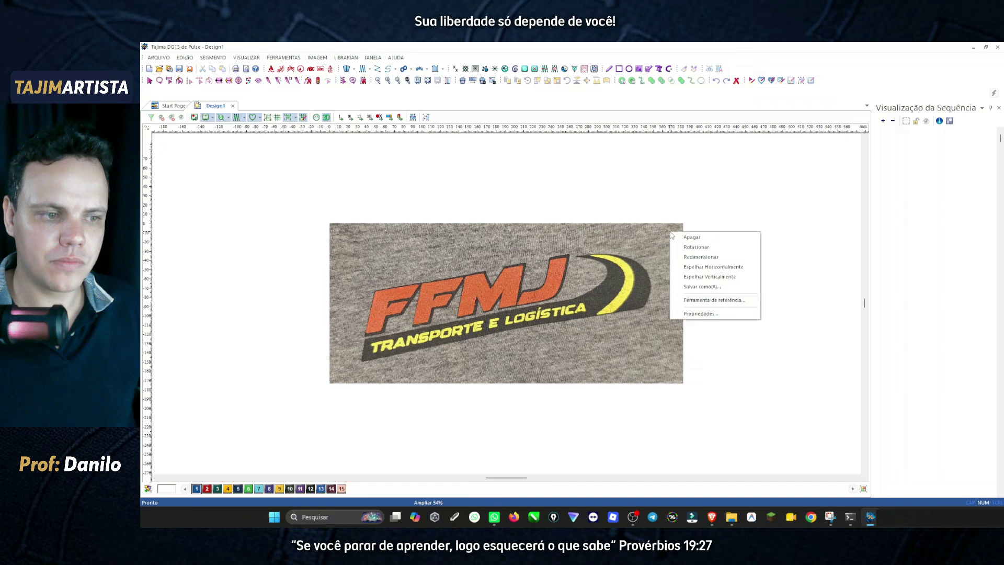
click(694, 248)
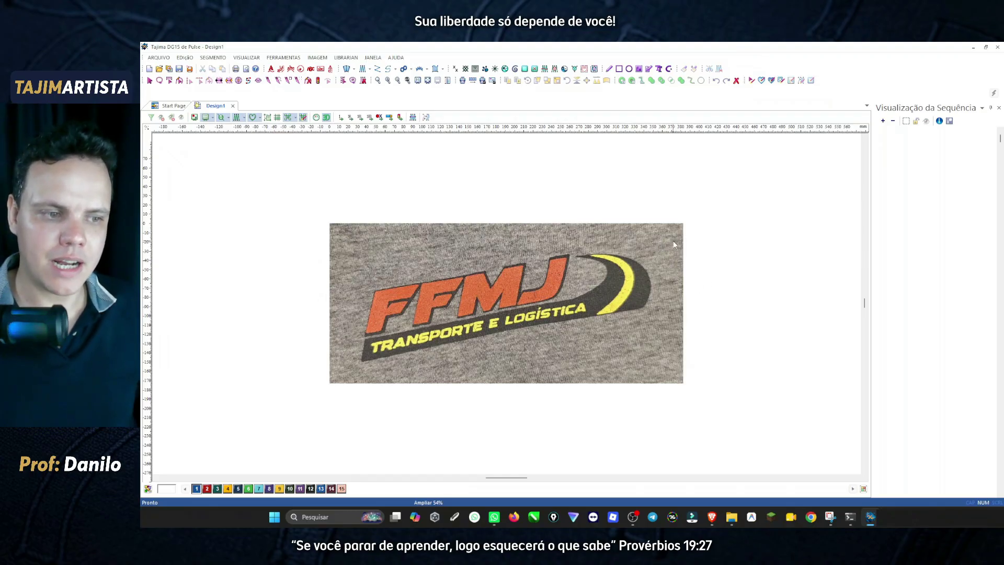
drag(674, 240, 680, 261)
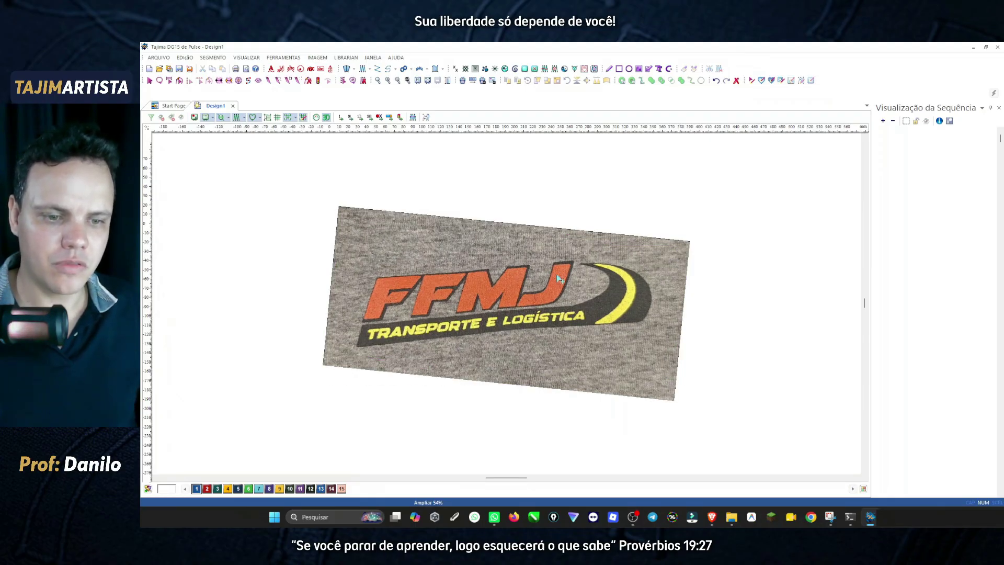
Rotate the logo image further clockwise, correcting slightly back, until the base of the FFMJ artwork runs horizontally.
right_click(667, 252)
click(691, 267)
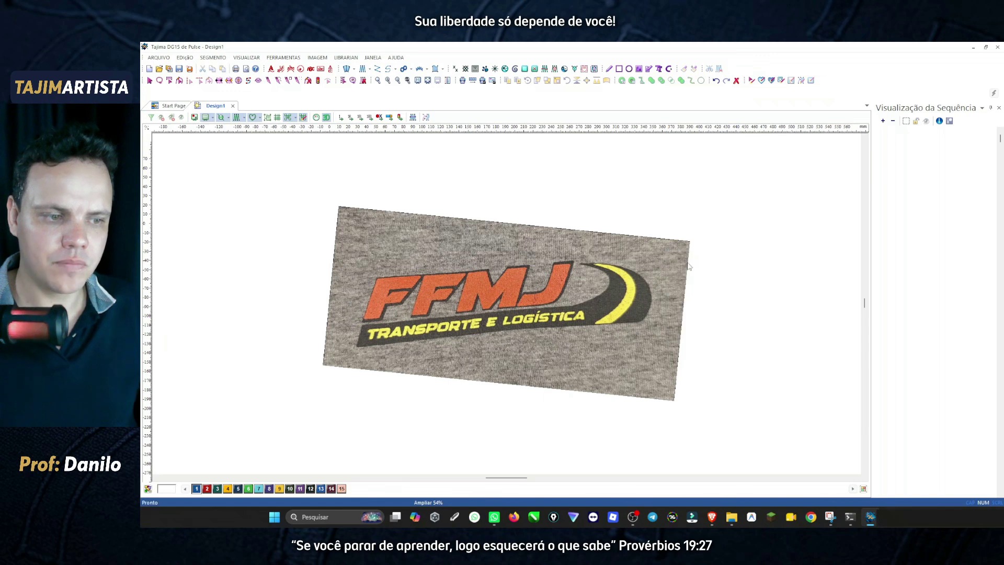
drag(673, 245, 682, 271)
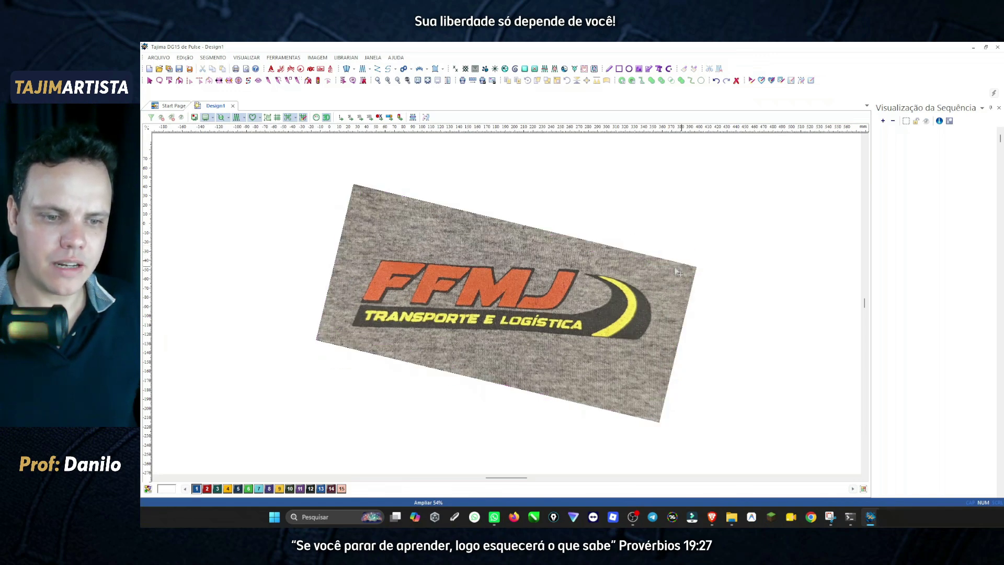
right_click(680, 282)
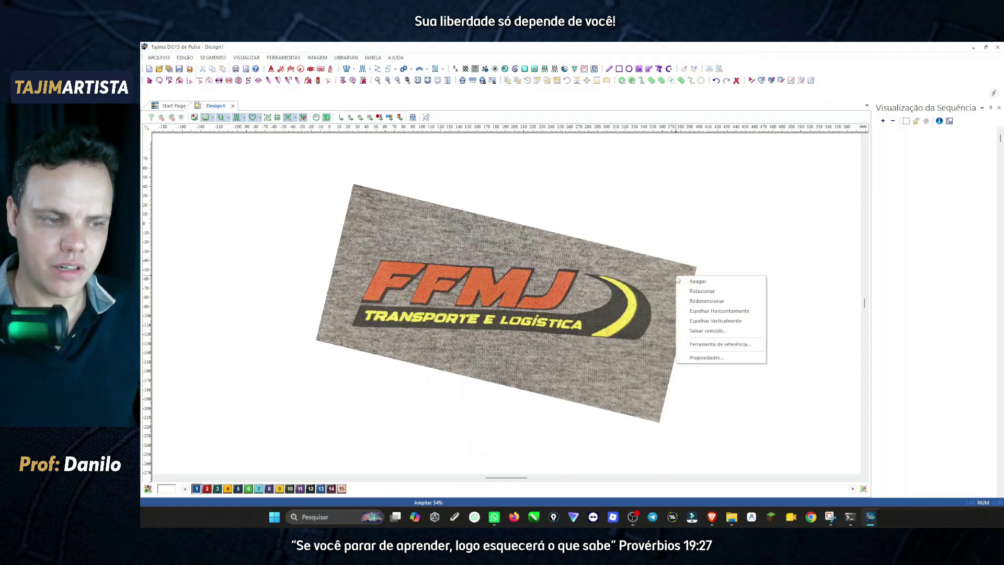
click(705, 293)
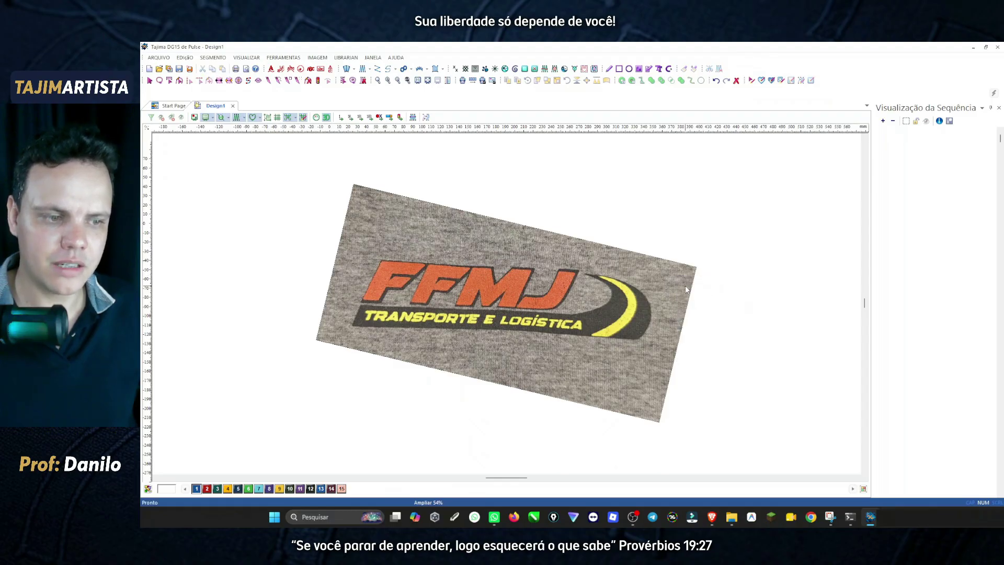
drag(687, 290, 688, 282)
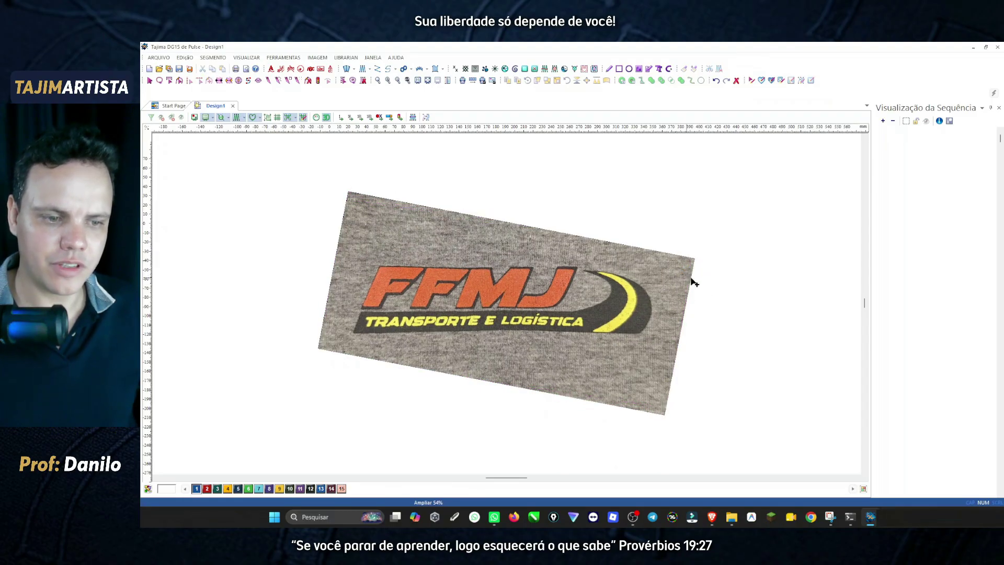
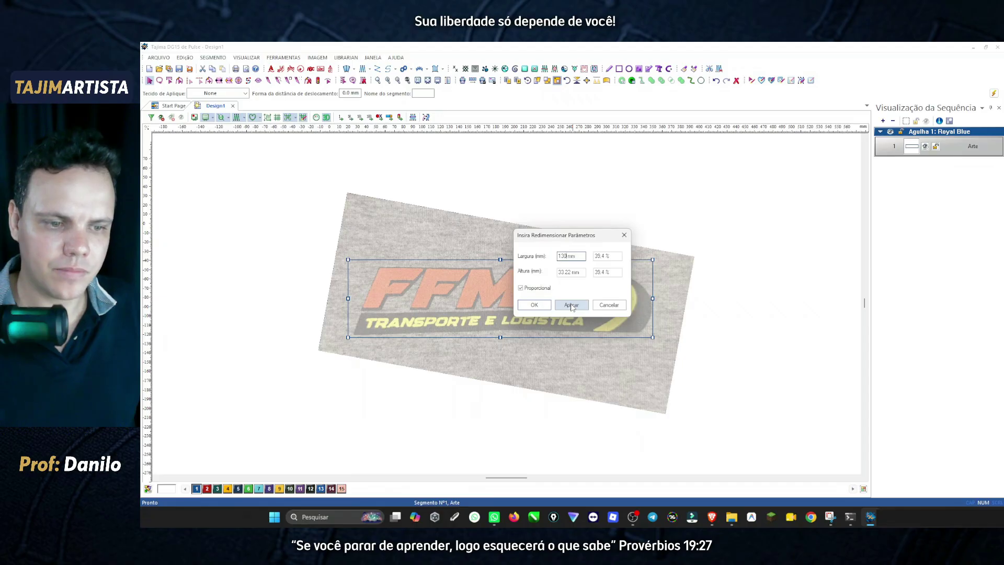
Resize the reference rectangle proportionally to a width of 130 mm and deselect it.
click(572, 307)
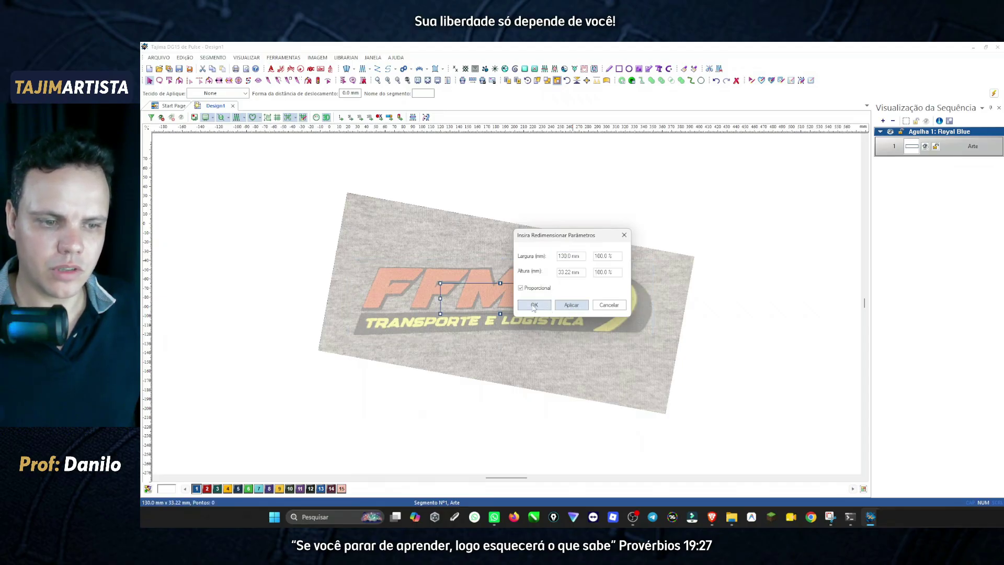
click(534, 305)
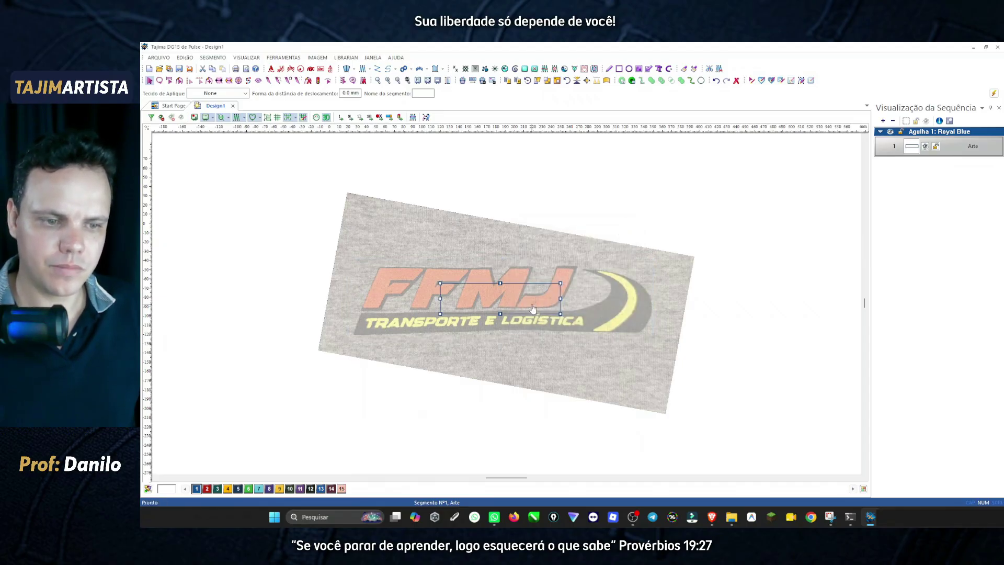
click(564, 357)
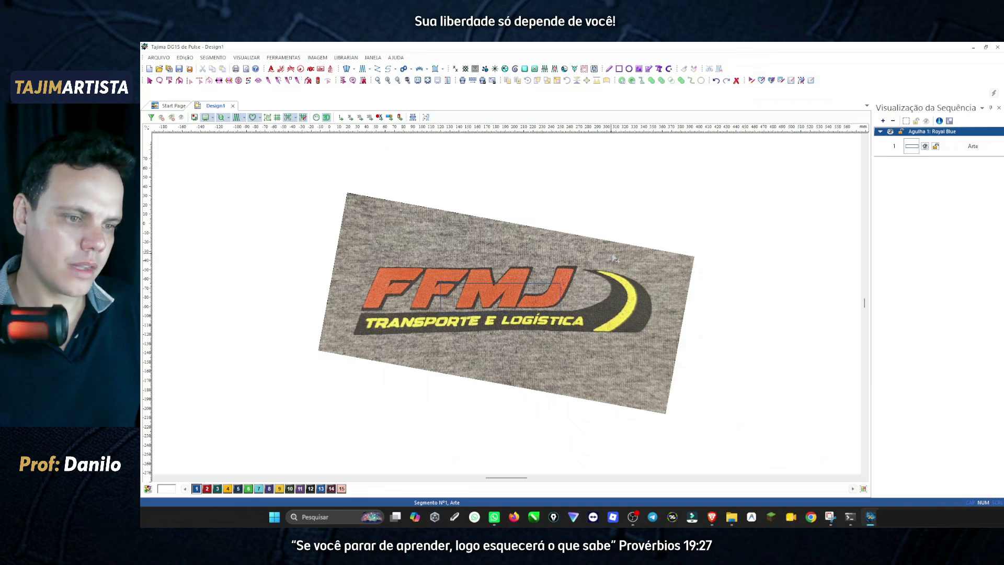
Shrink the logo image about its centre to roughly the size of the 130 mm reference rectangle.
right_click(654, 271)
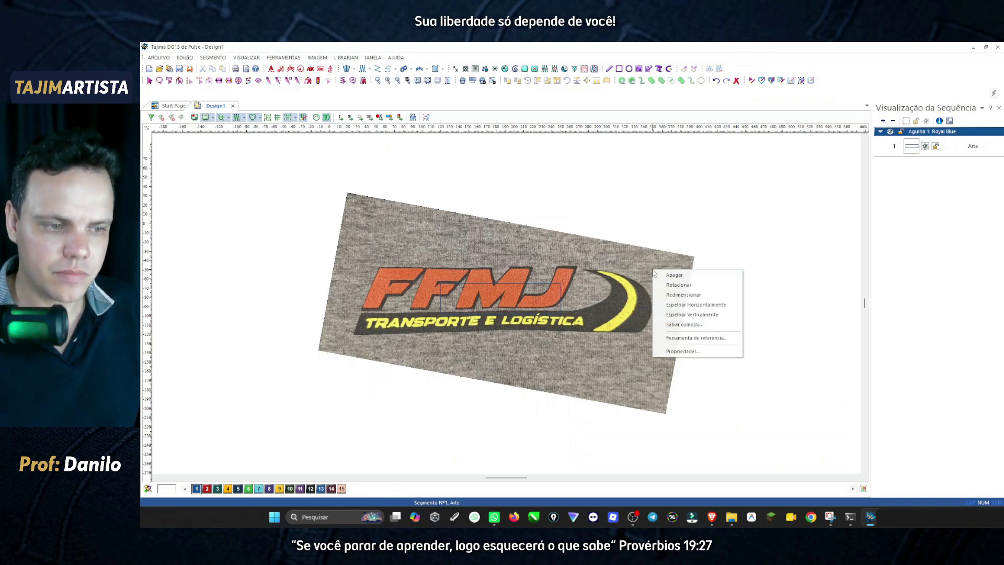
click(688, 297)
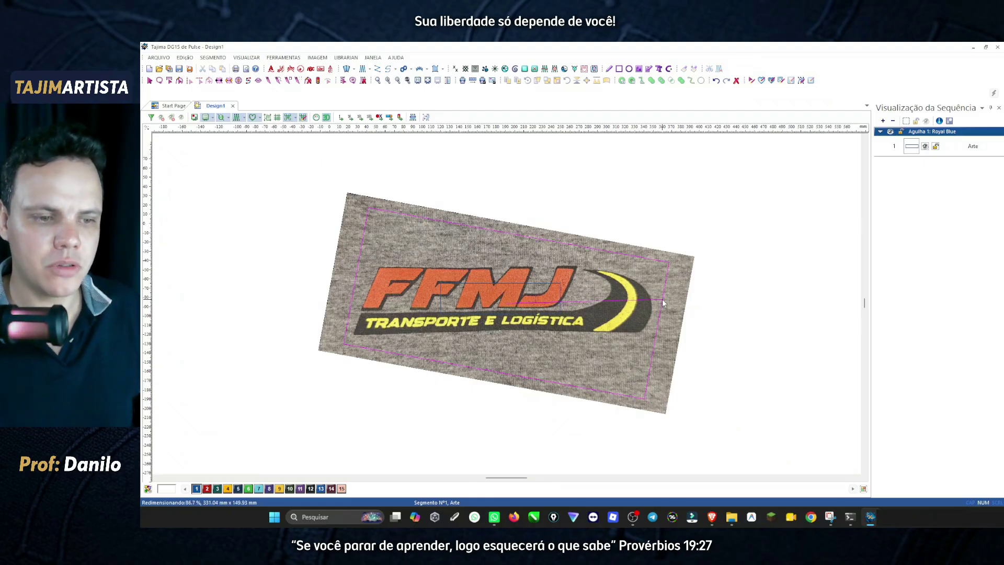
drag(662, 299, 584, 295)
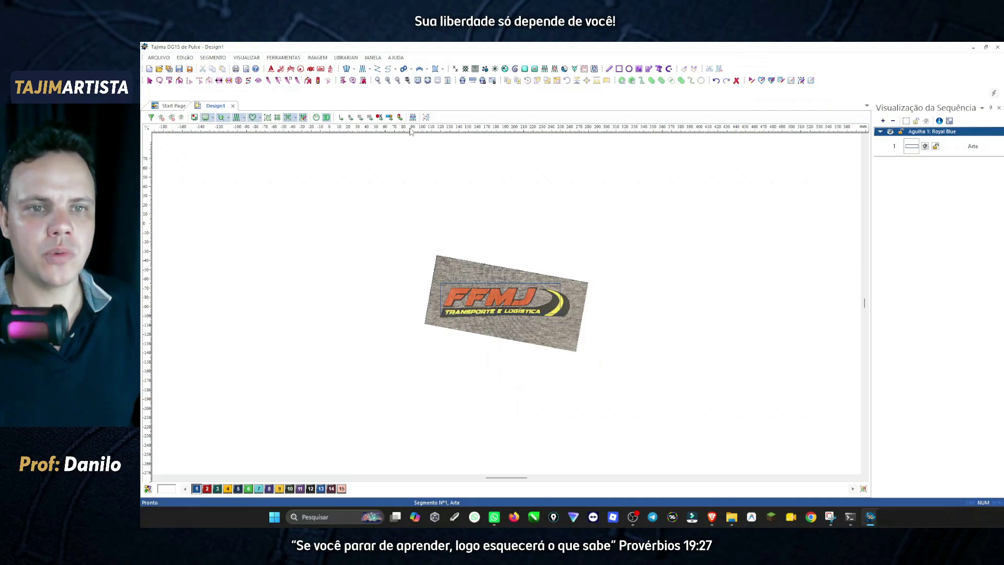
Fine-tune the logo image's size until the FFMJ artwork spans the full width of the reference rectangle.
click(388, 81)
click(388, 81)
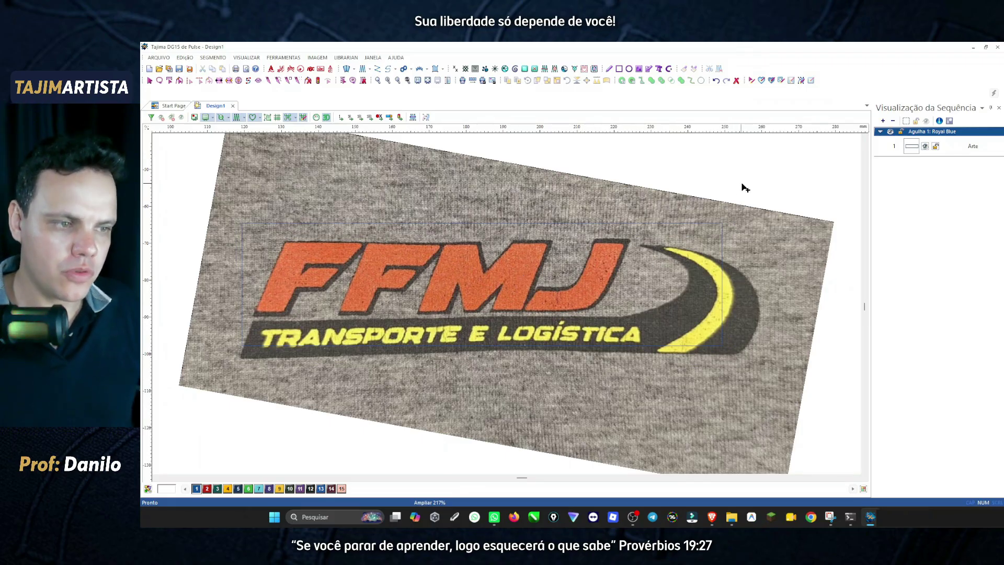
right_click(806, 241)
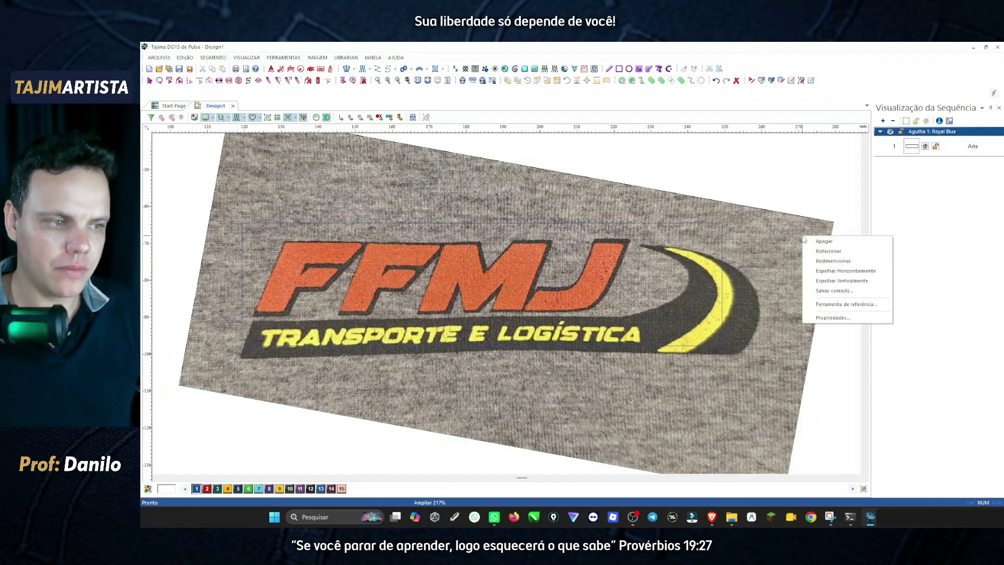
click(829, 262)
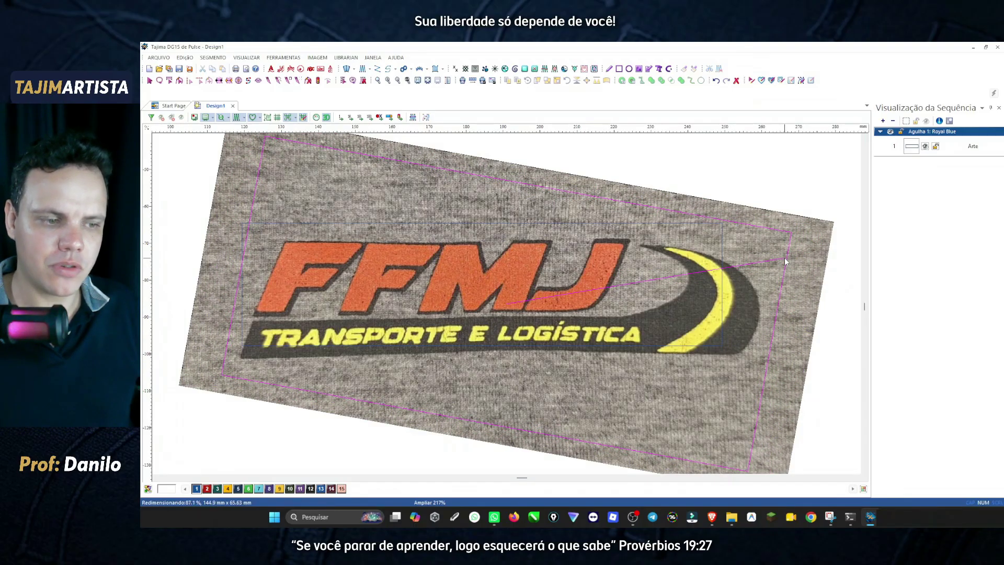
click(785, 257)
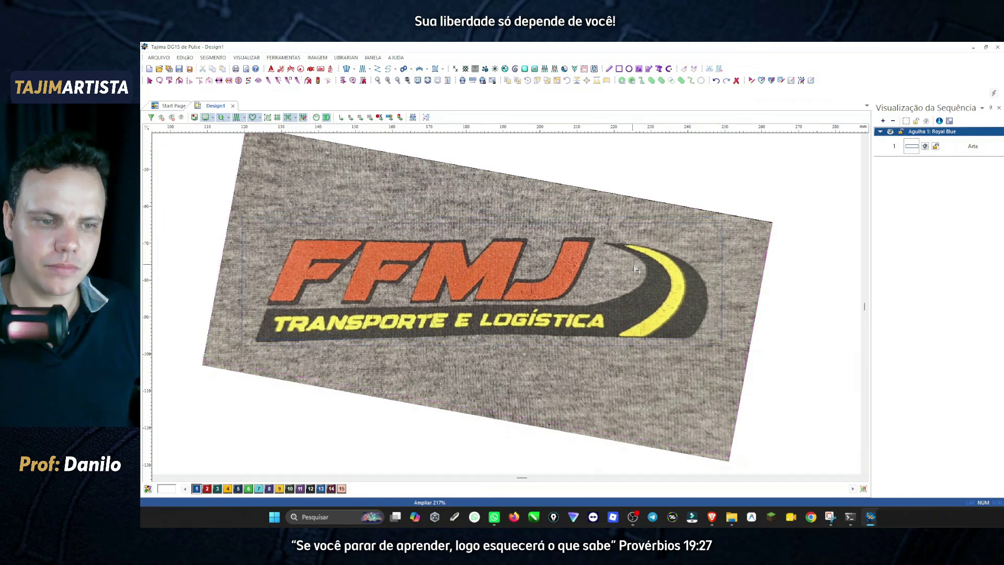
right_click(749, 244)
click(765, 269)
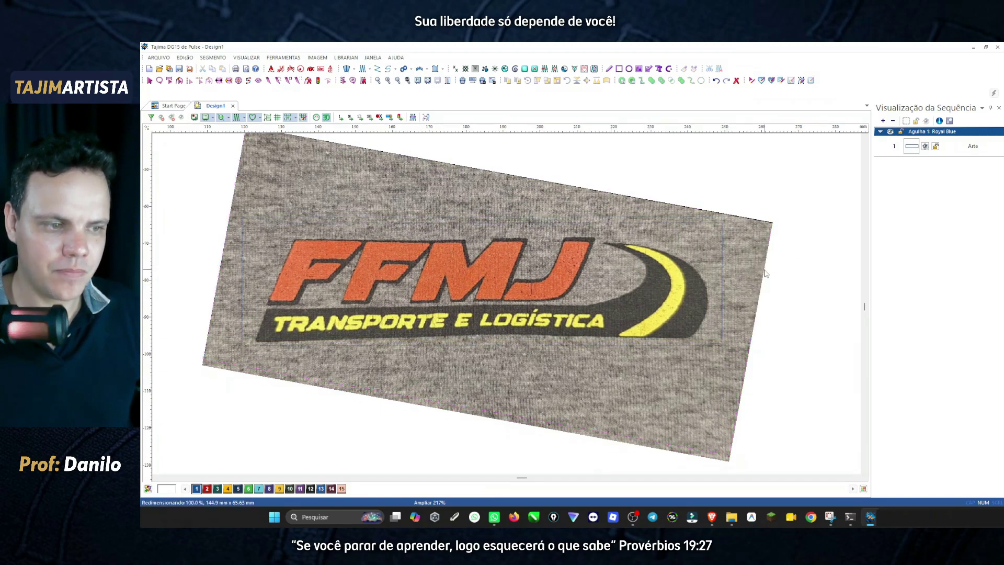
drag(764, 272, 785, 271)
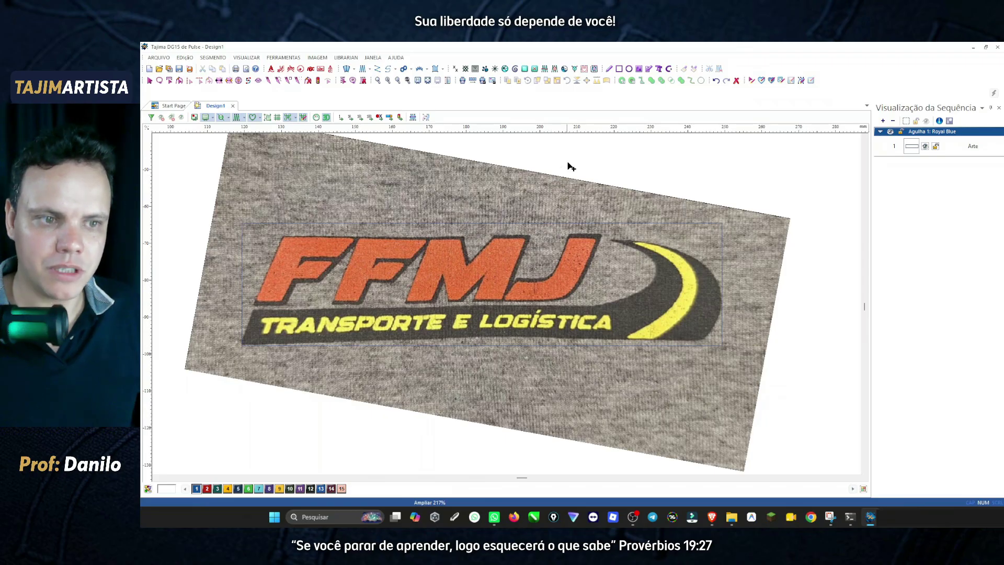
key(Escape)
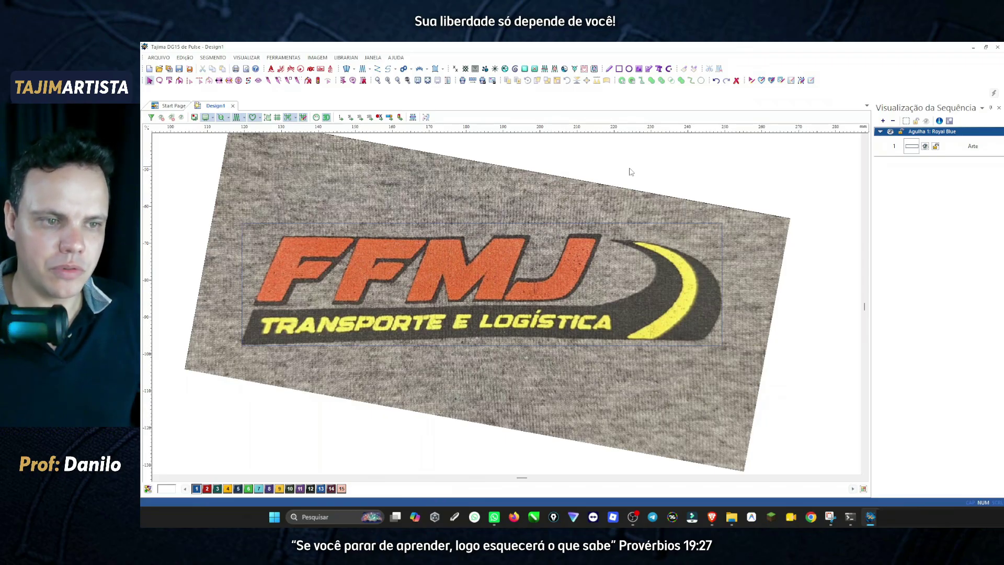
Delete the reference rectangle from the design and mark "Ajustar o tamanho" as done in the Google Docs checklist.
click(964, 150)
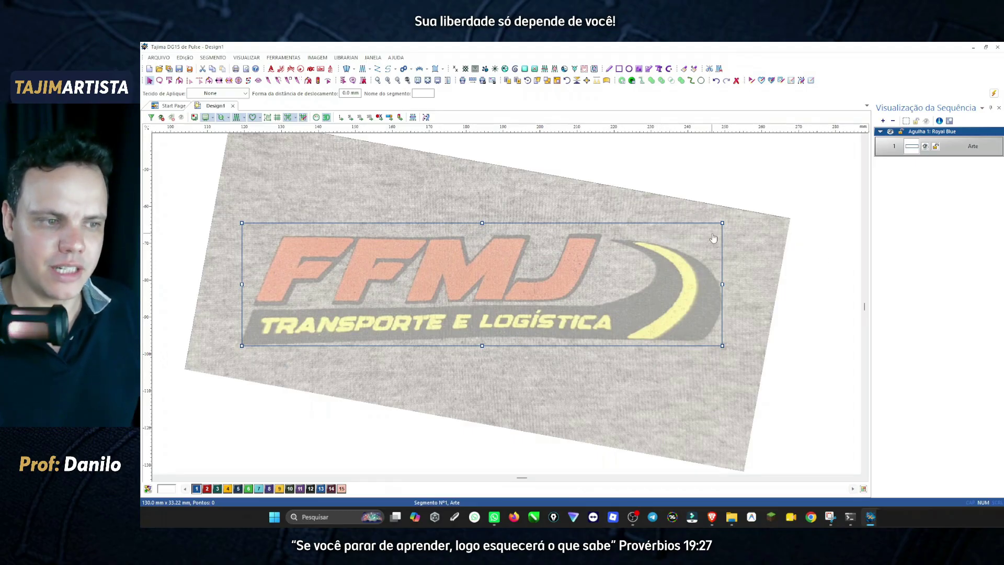
key(Escape)
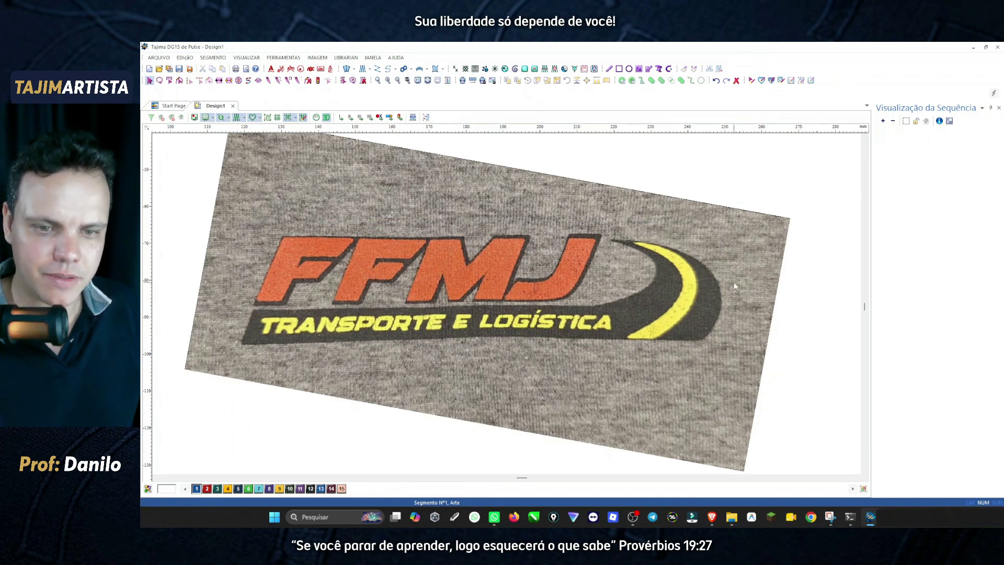
click(713, 520)
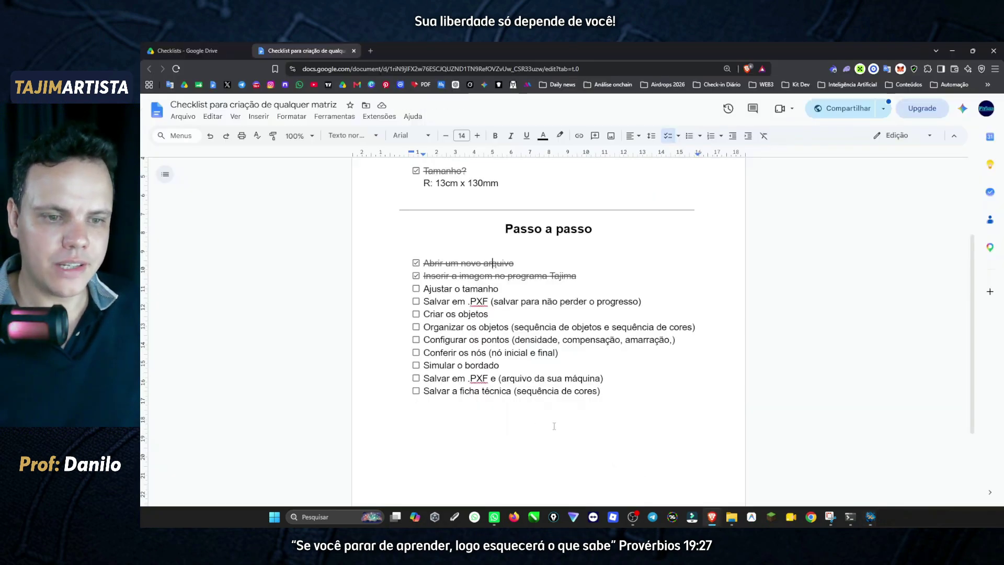
click(416, 289)
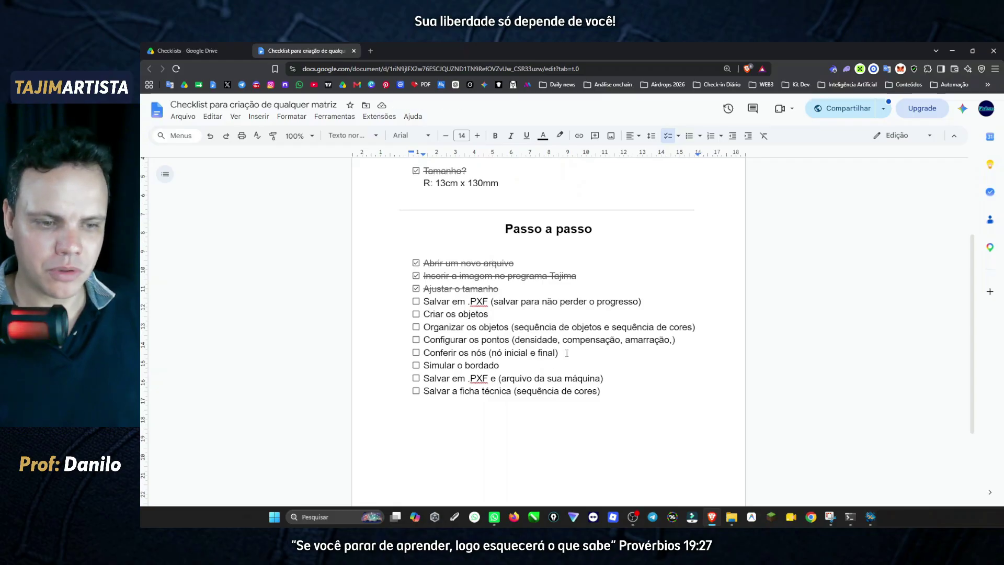
Switch to Tajima DG15 and save the design in the FFMJ folder as the .PXF file "FFMJ 13CM EDITÁVEL".
click(871, 517)
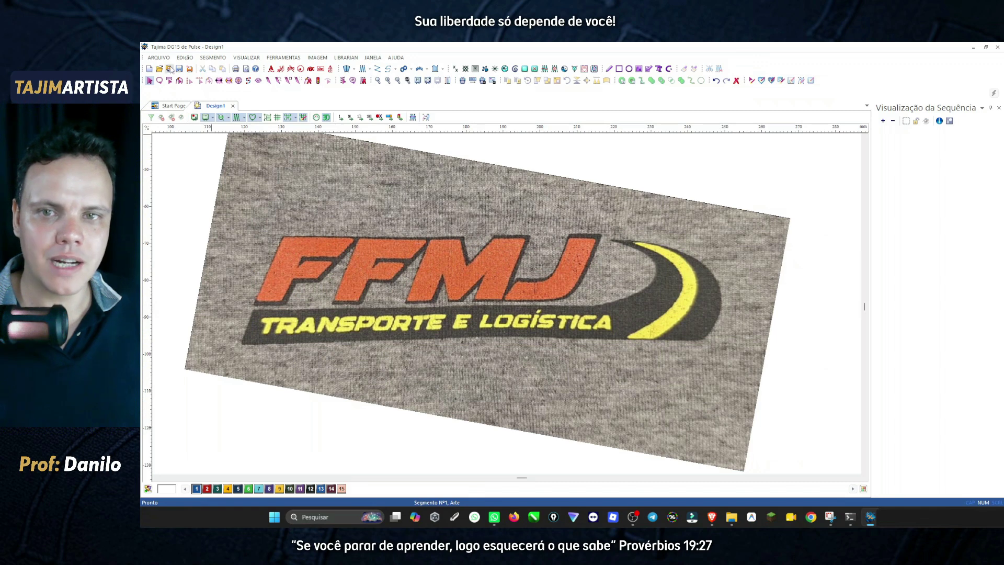
click(159, 57)
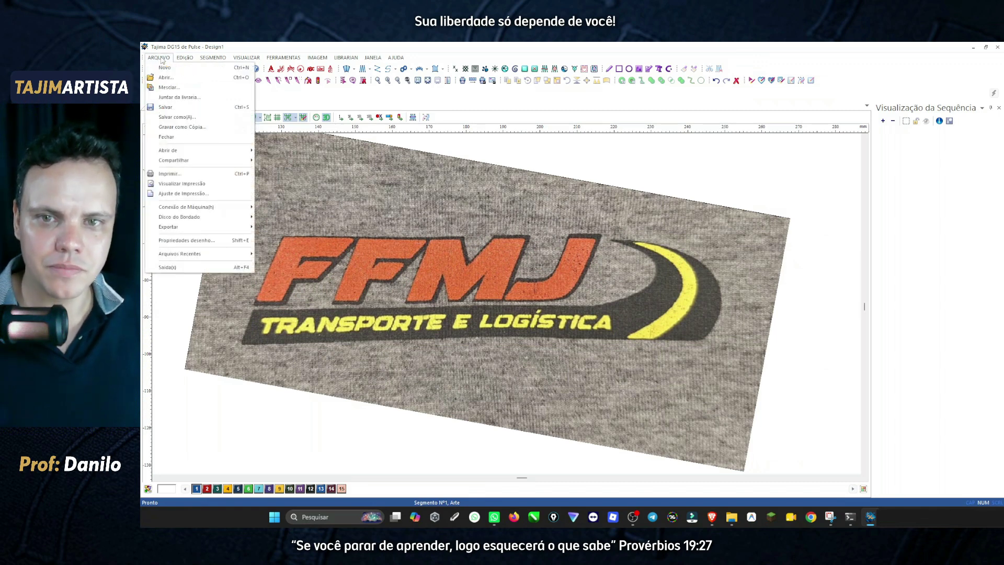
click(179, 117)
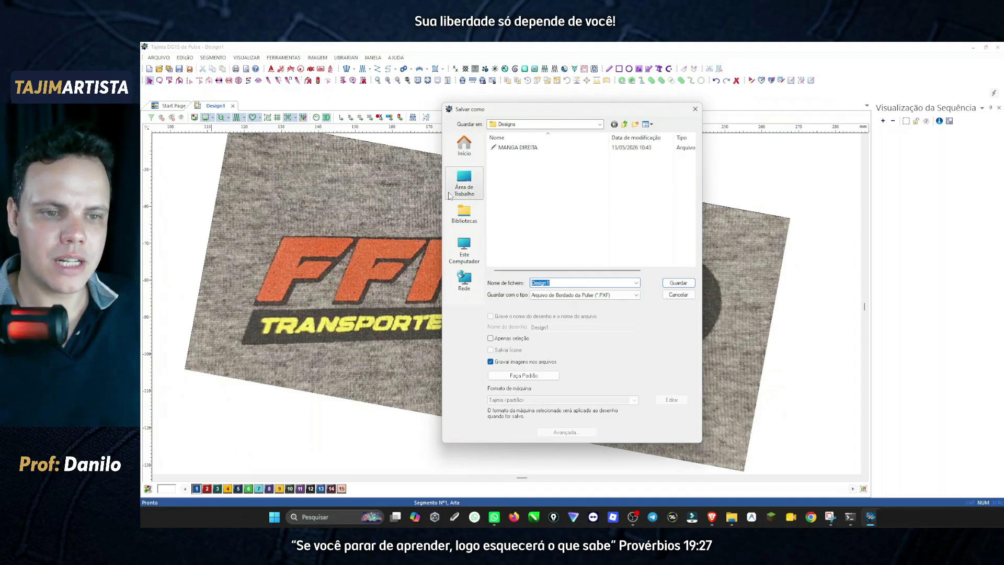
click(464, 184)
double_click(523, 193)
double_click(549, 207)
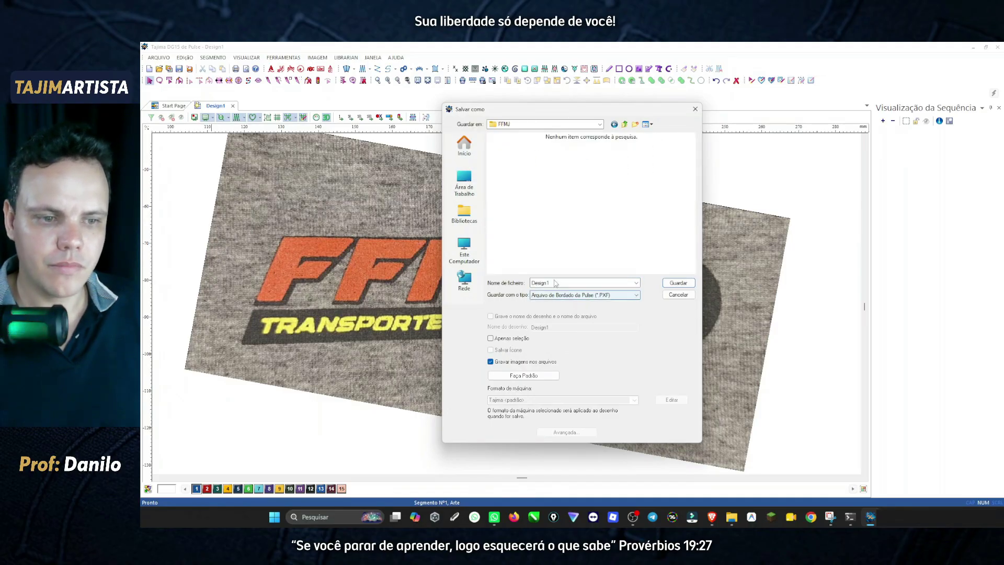
drag(588, 118, 753, 121)
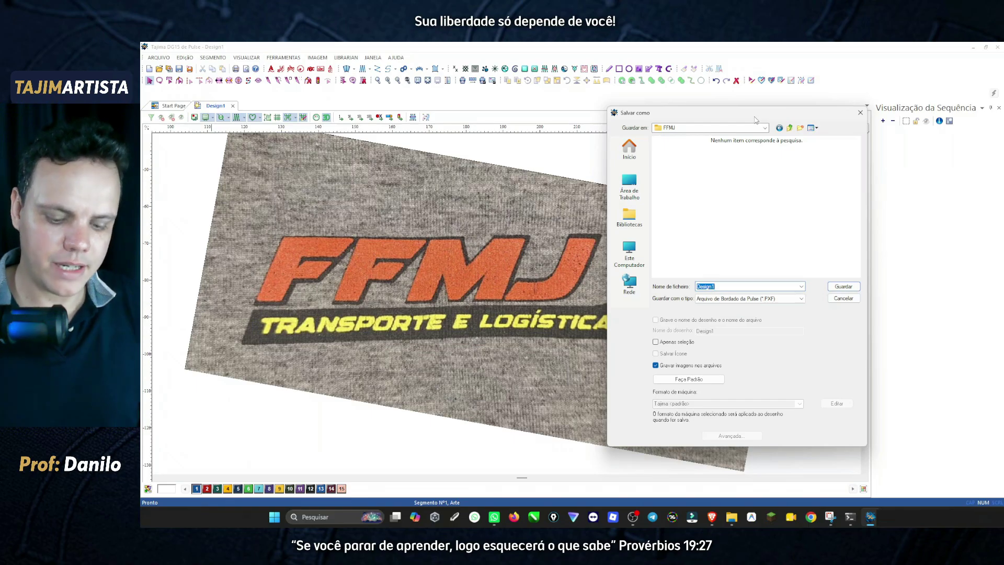
text(FFMJ 13CM EDITÁVEL)
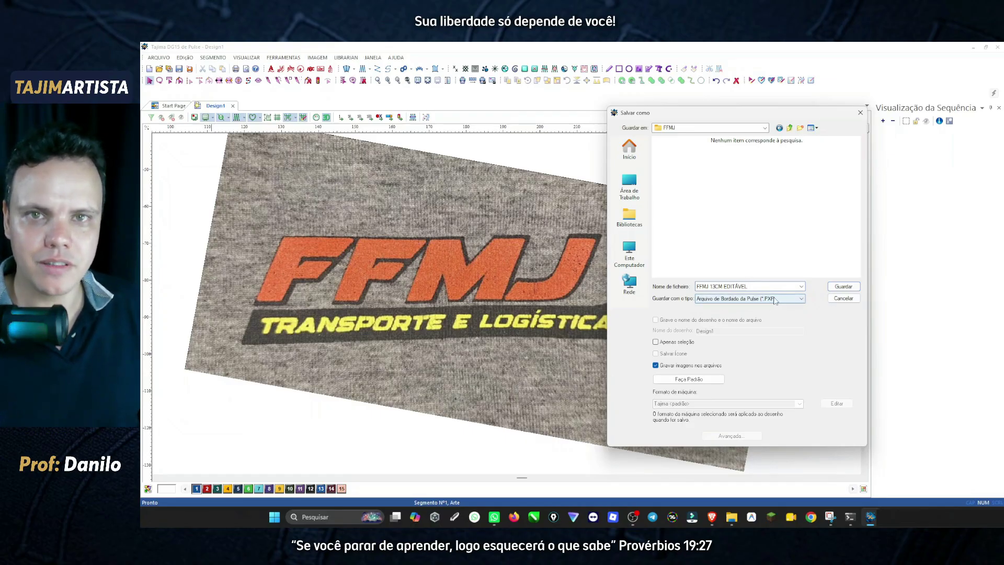
click(844, 287)
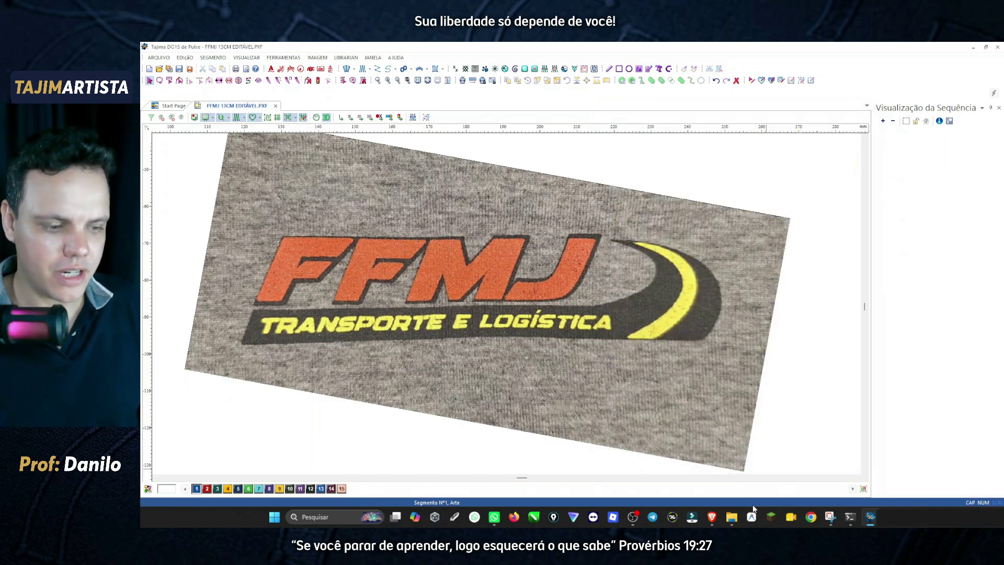
Mark "Salvar em .PXF (salvar para não perder o progresso)" as done in the Google Docs checklist and return to Tajima DG15.
click(712, 517)
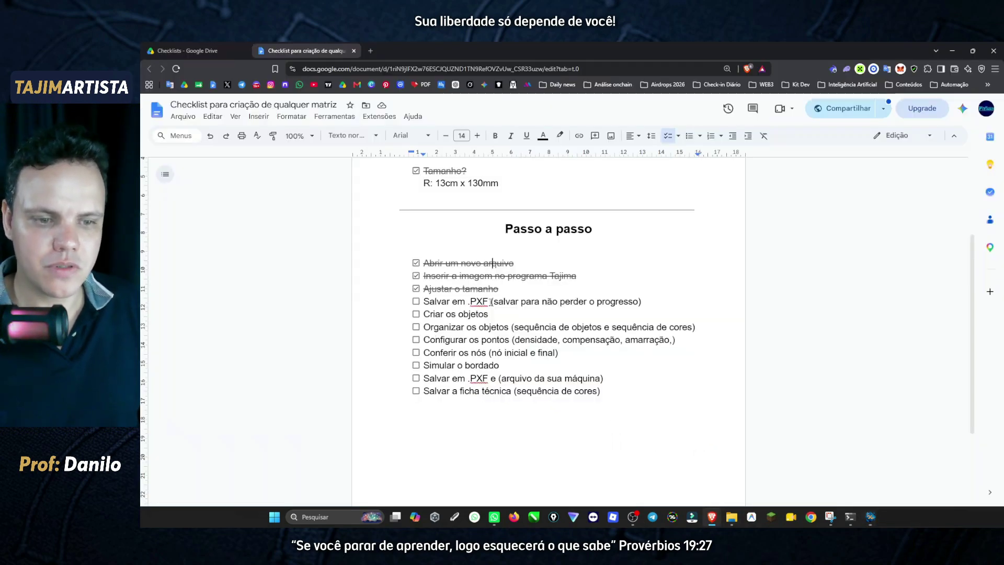
click(416, 301)
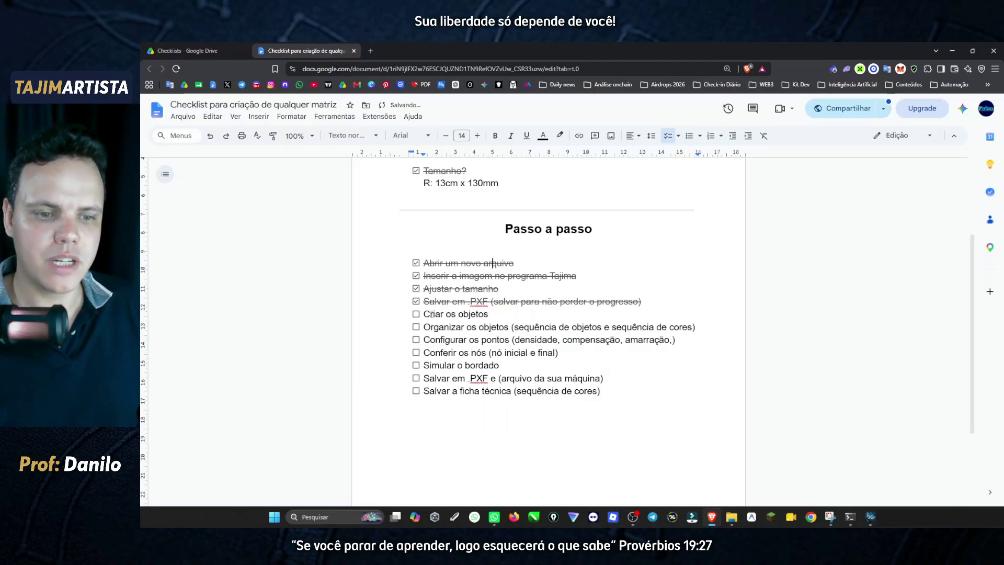
key(alt+Tab)
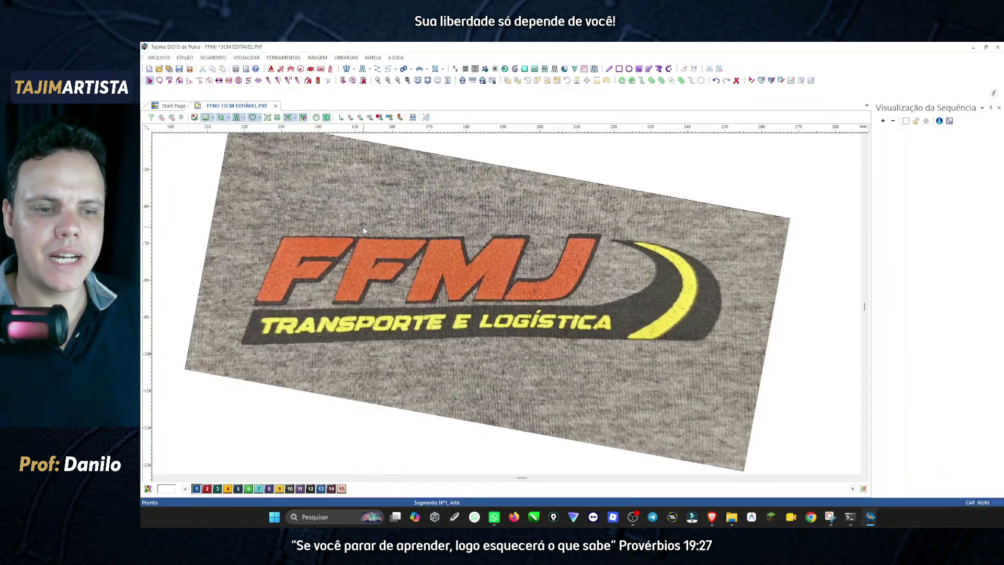
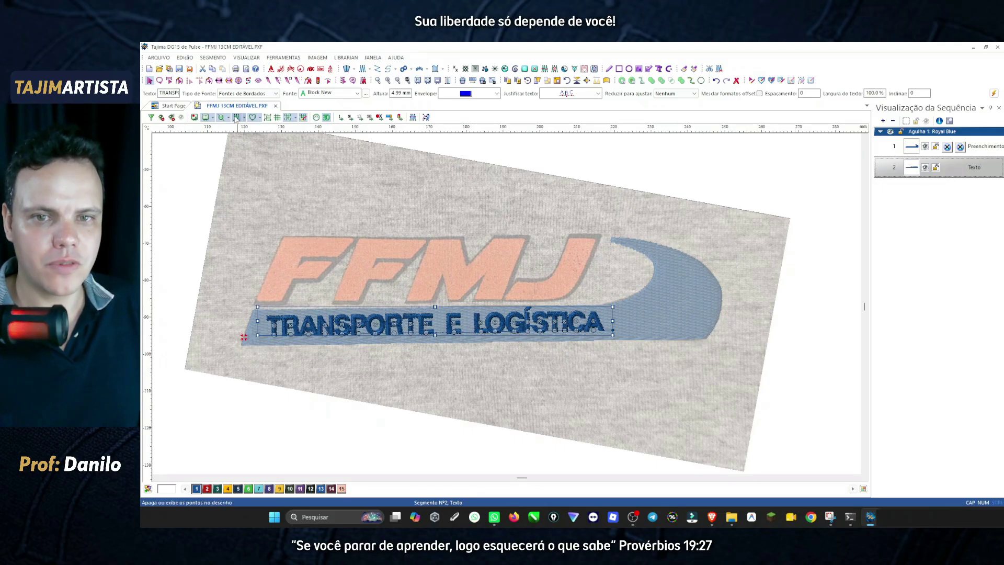
Hide the stitches in the design and deselect the "TRANSPORTE E LOGÍSTICA" text object.
click(375, 389)
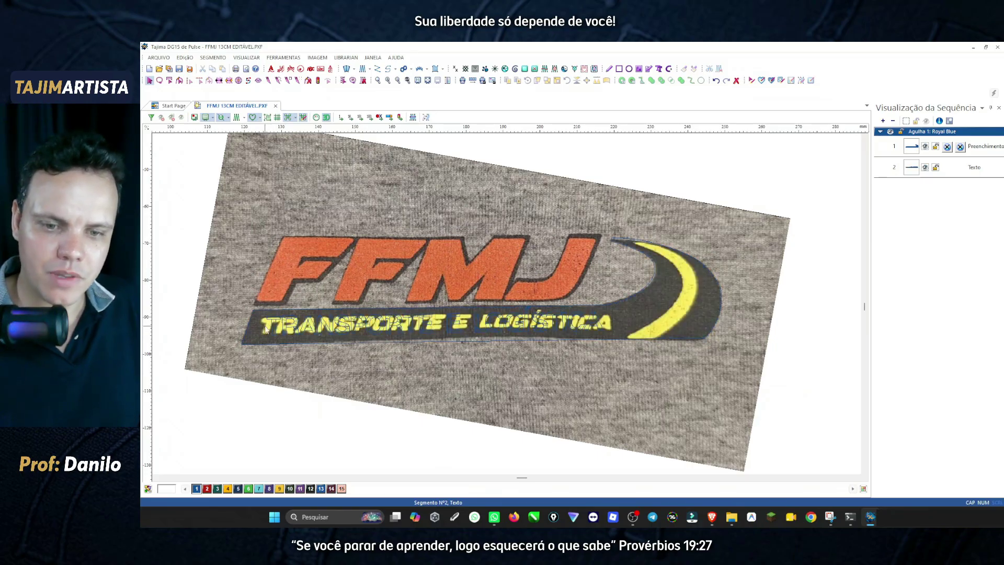
click(426, 331)
click(465, 375)
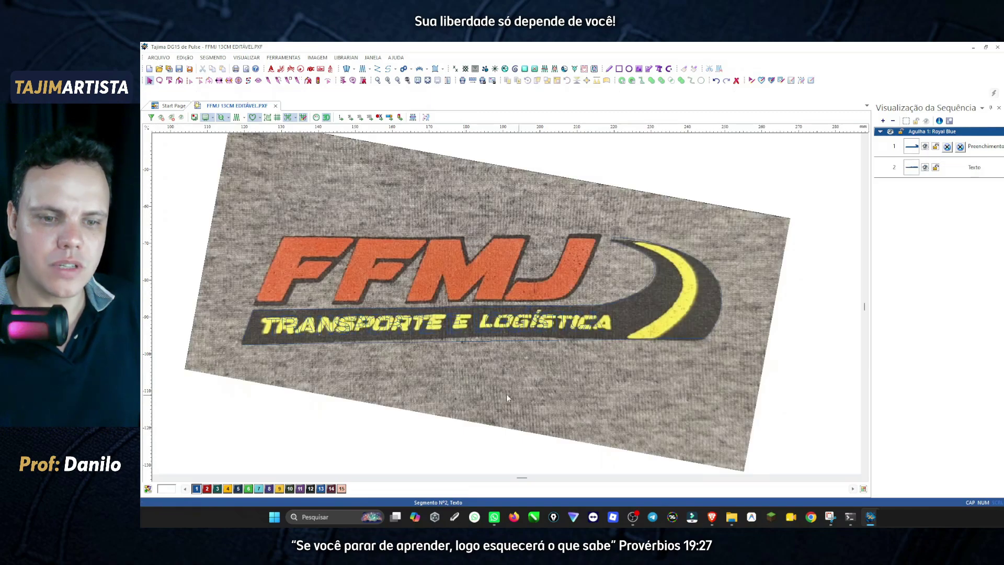
click(384, 323)
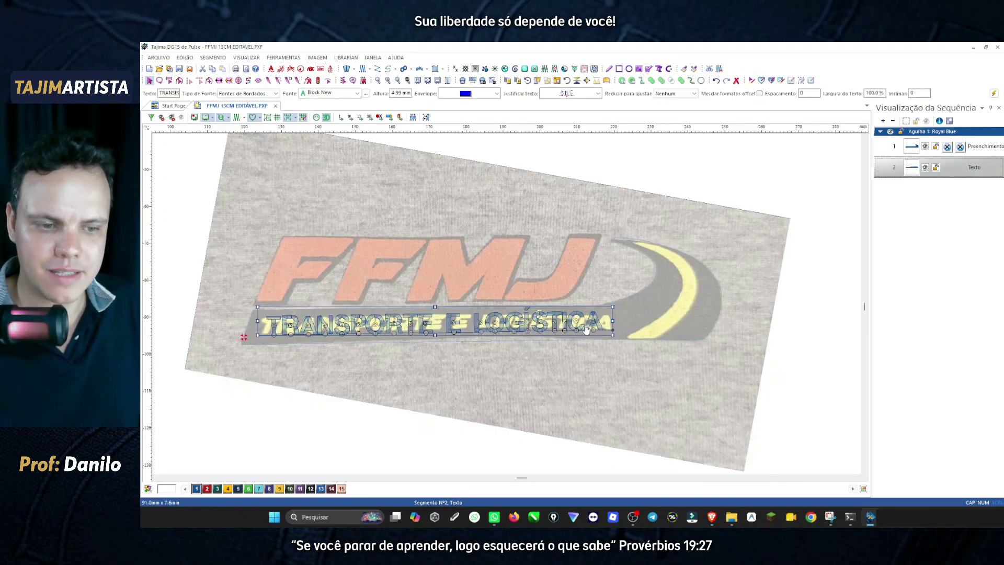
click(632, 321)
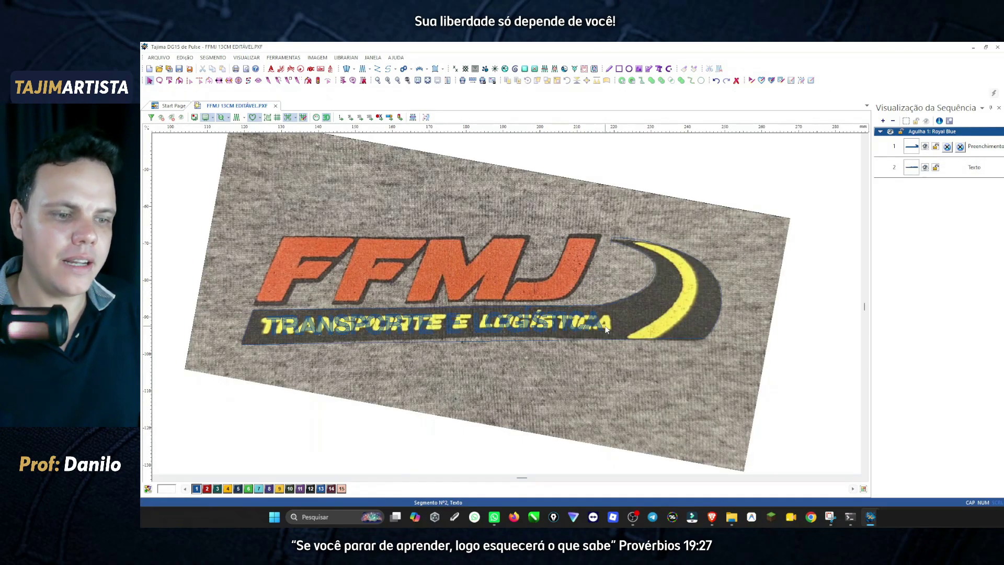
click(603, 327)
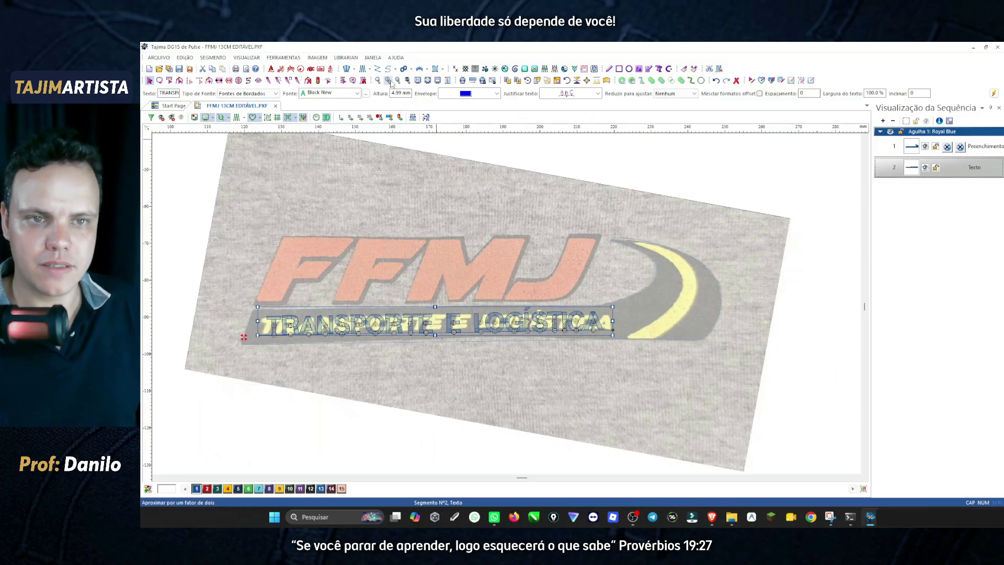
key(z)
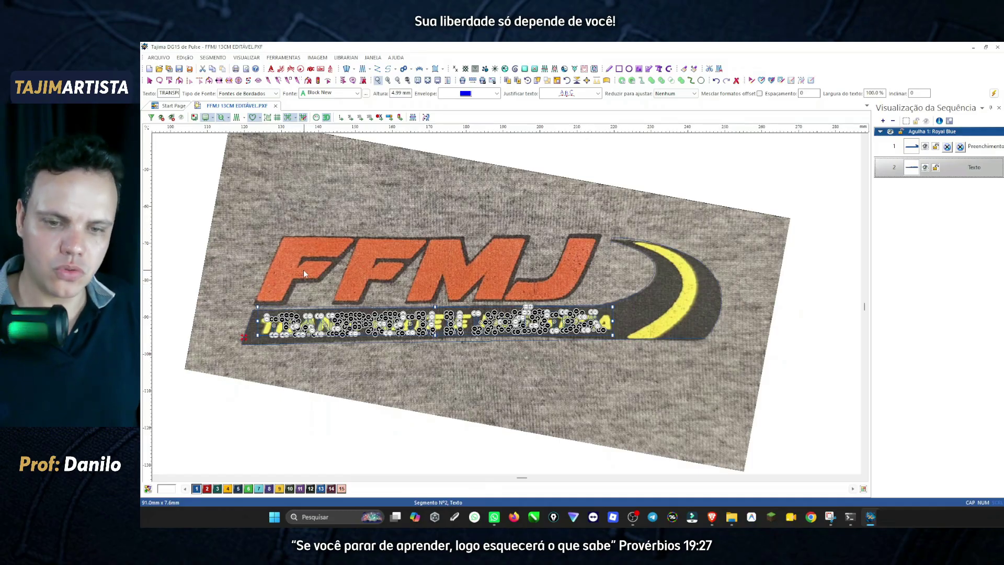
key(Escape)
click(357, 256)
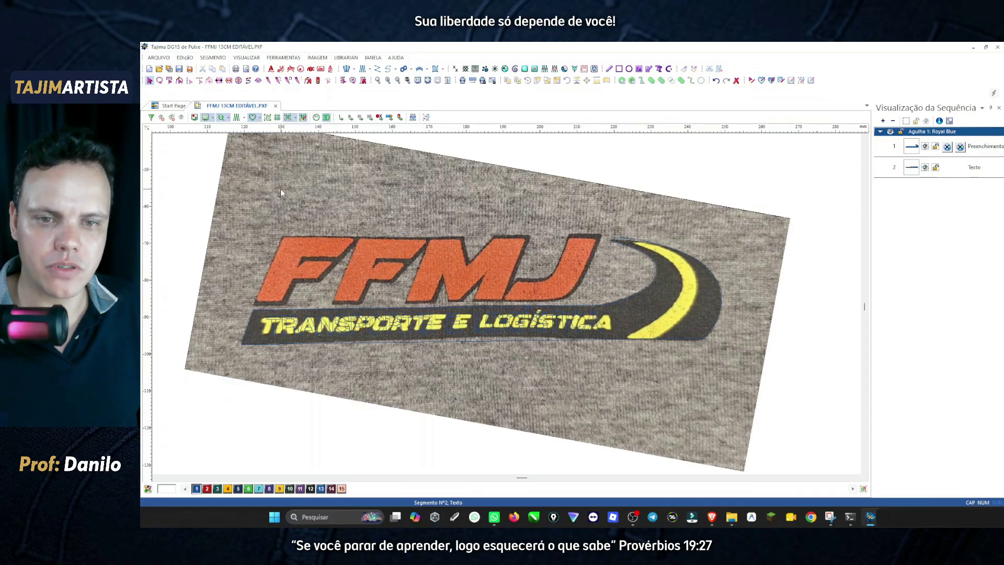
Compare the "TRANSPORTE E LOGÍSTICA" lettering outlines up close with the logo photo, toggling the background image and the fill display.
key(z)
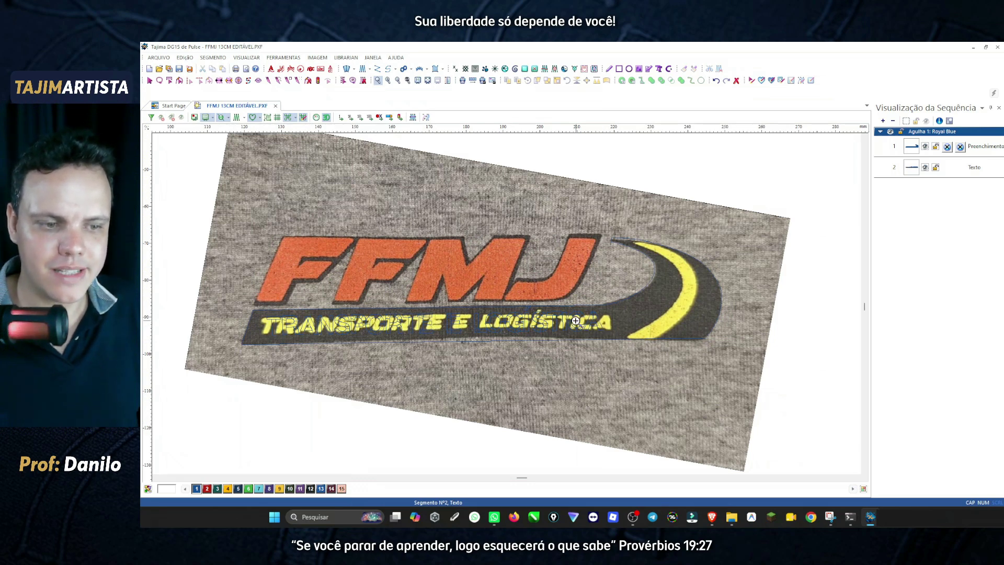
drag(242, 294, 619, 353)
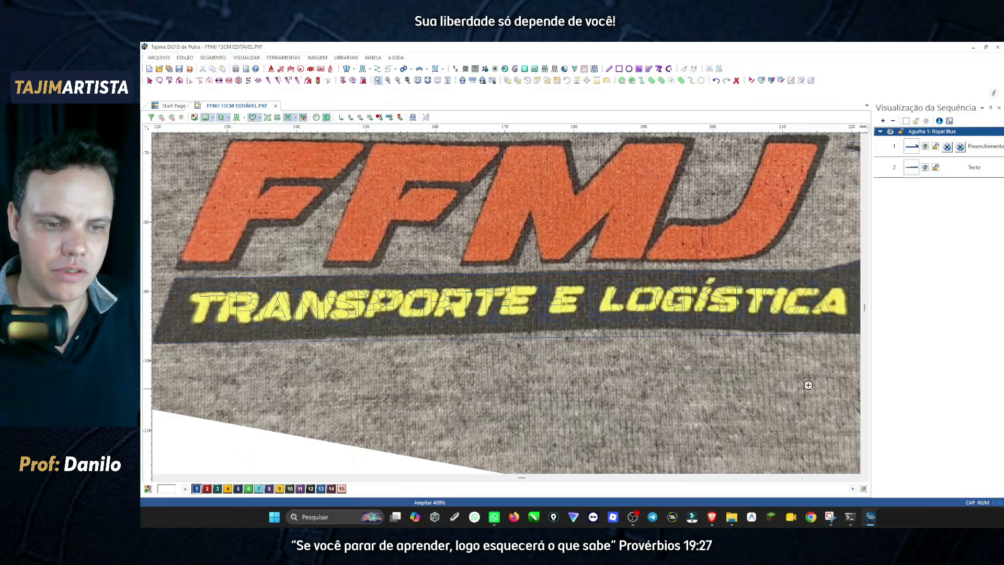
key(Escape)
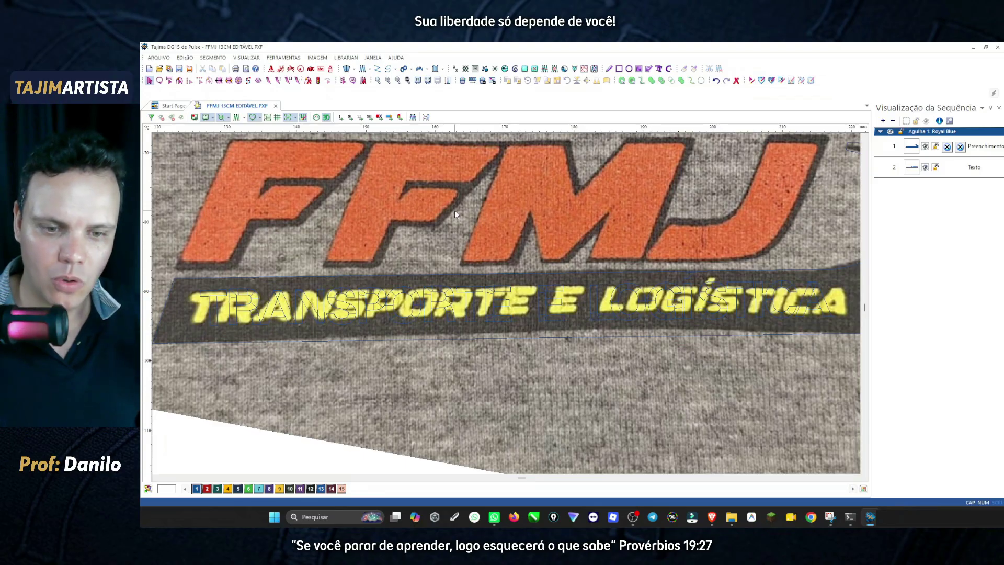
key(i)
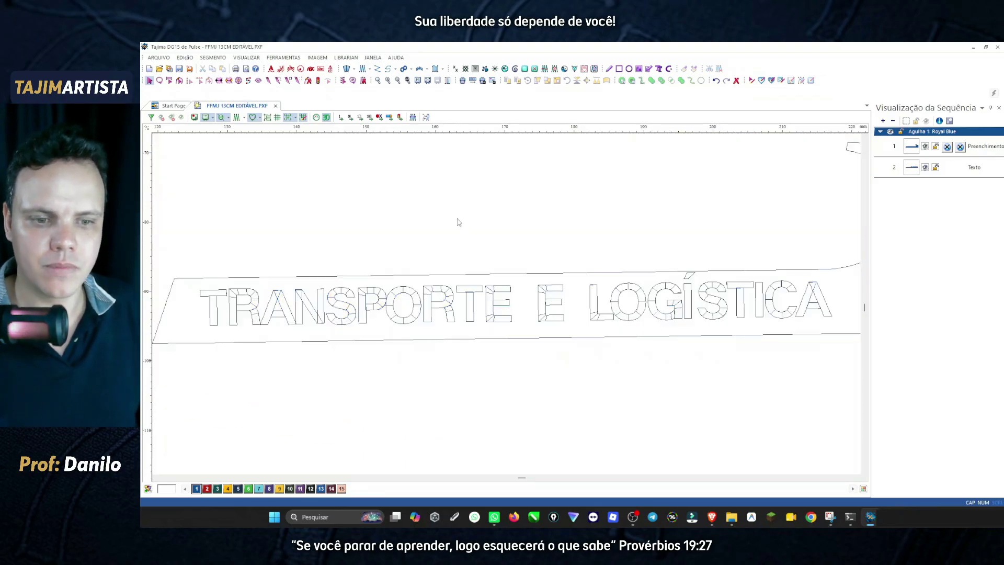
key(i)
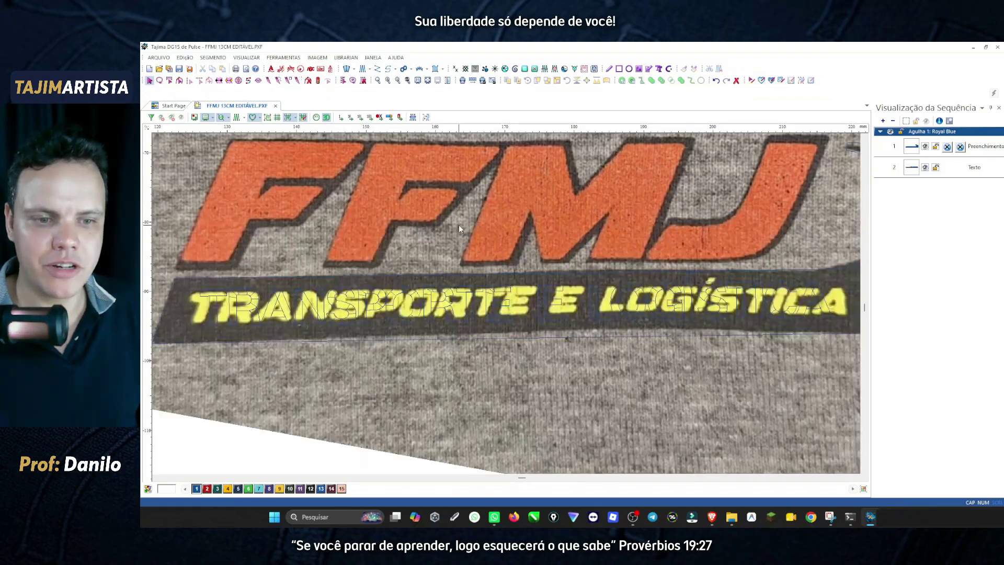
key(i)
key(i)
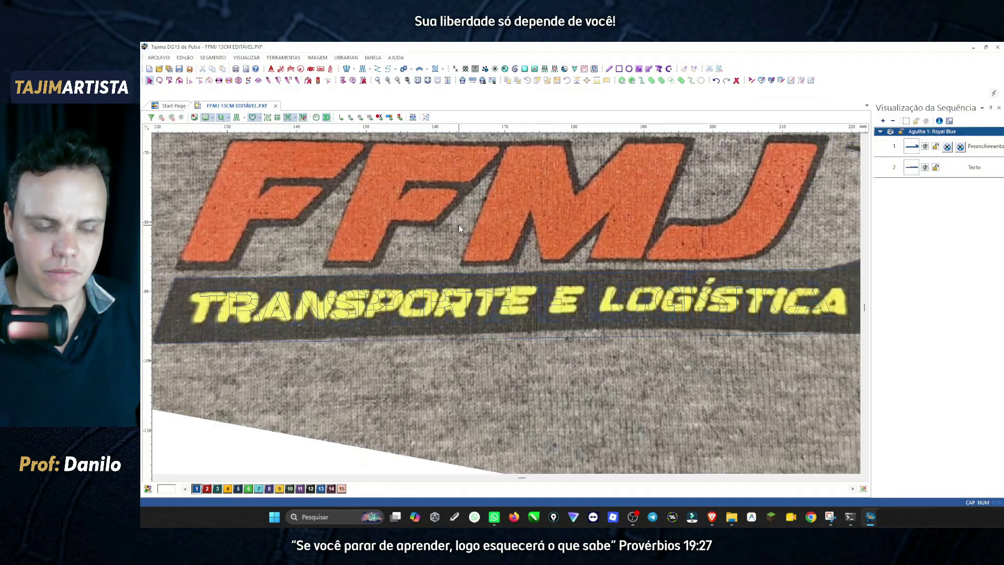
key(i)
key(i)
key(i)
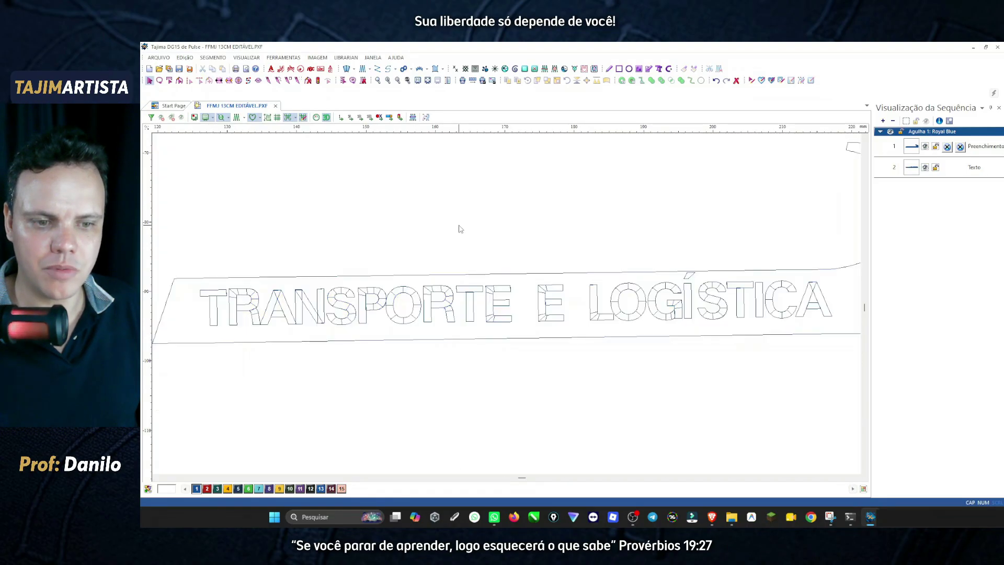
key(t)
key(t)
key(t)
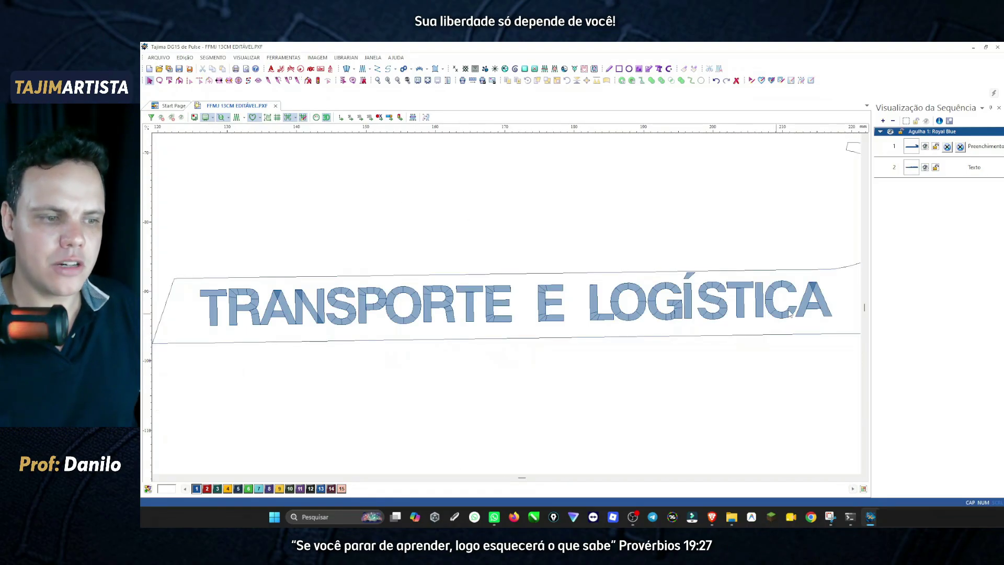
key(t)
key(t)
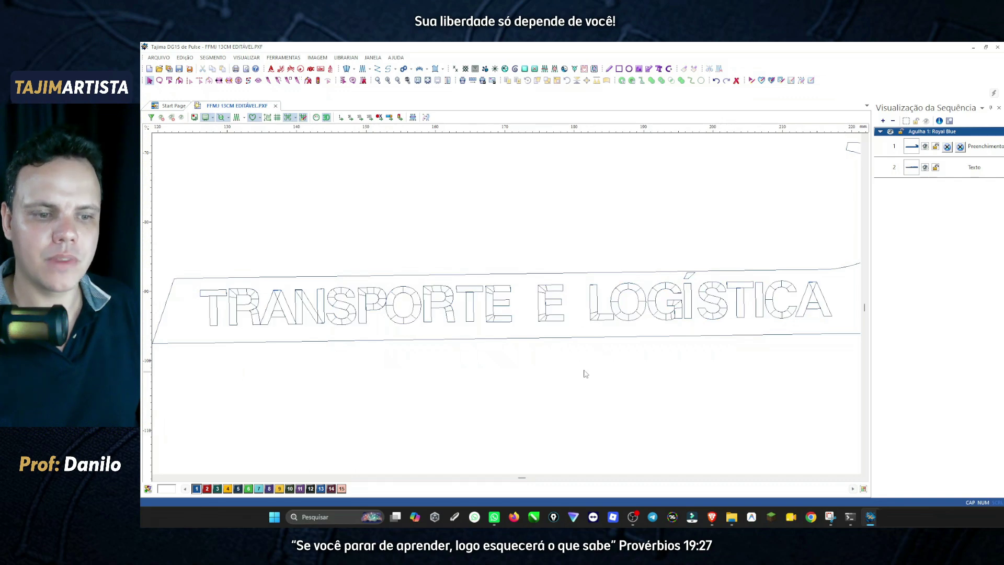
Skew the "TRANSPORTE E LOGÍSTICA" text with advanced editing to give it a forward italic slant like the lettering in the logo photo.
click(355, 335)
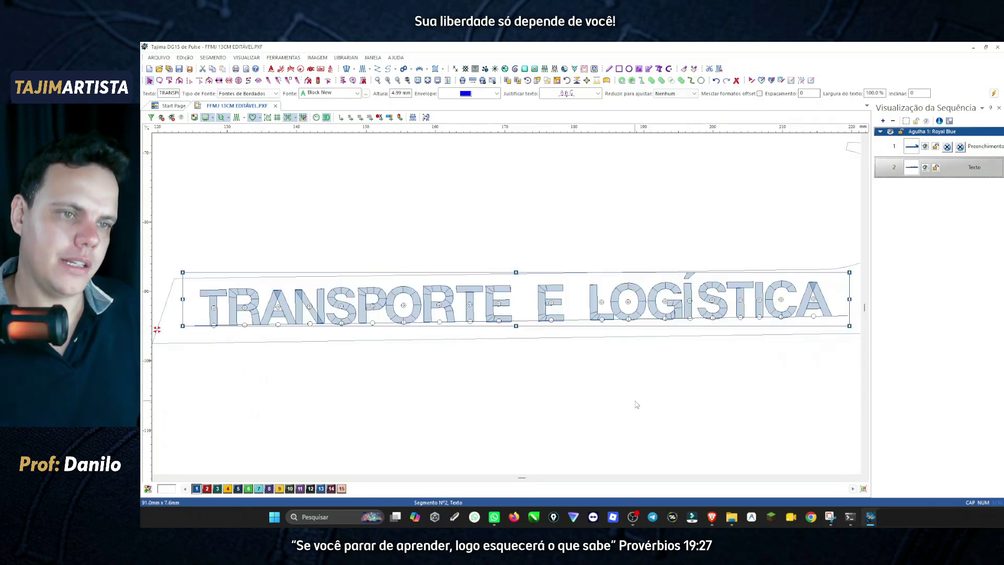
key(t)
key(t)
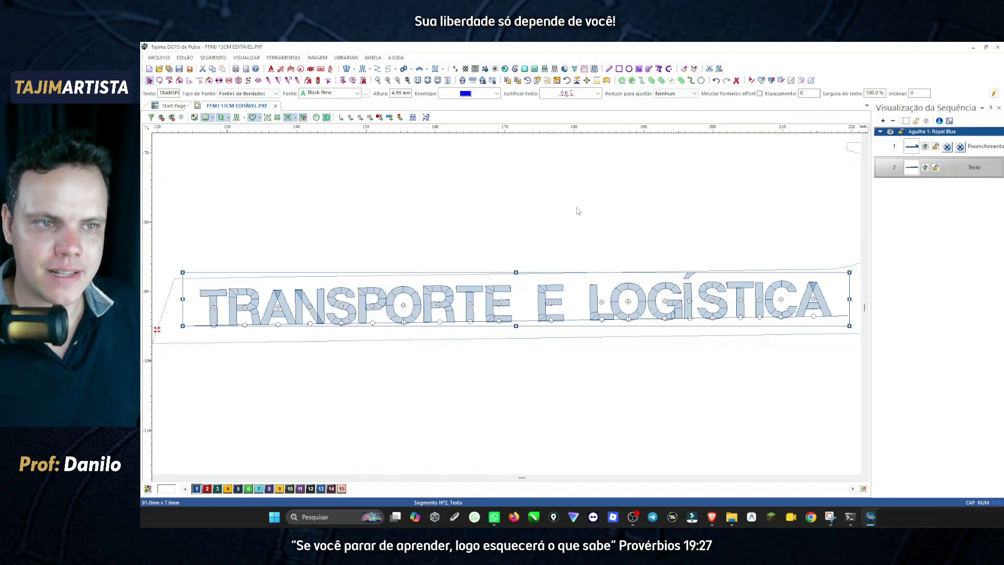
click(538, 82)
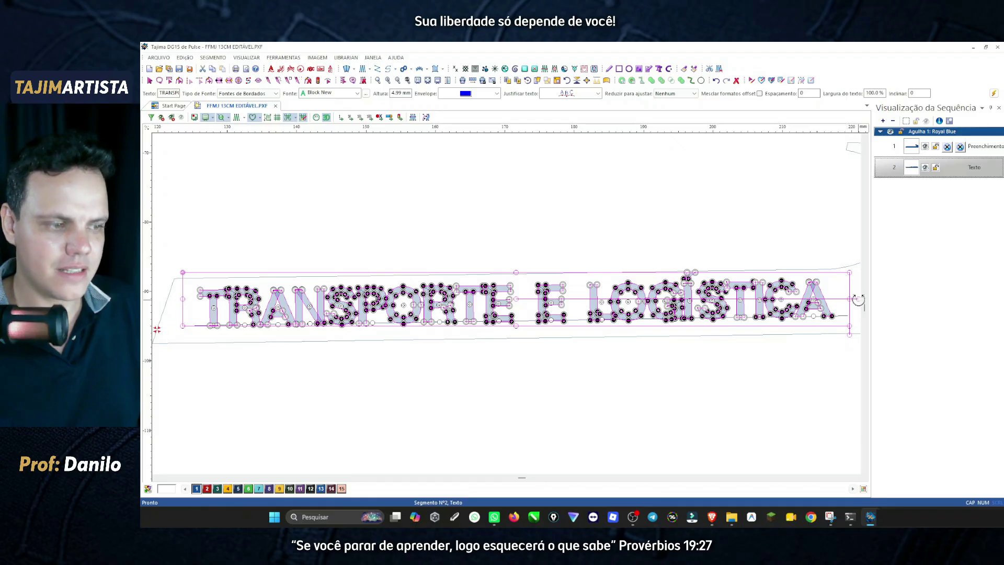
click(845, 339)
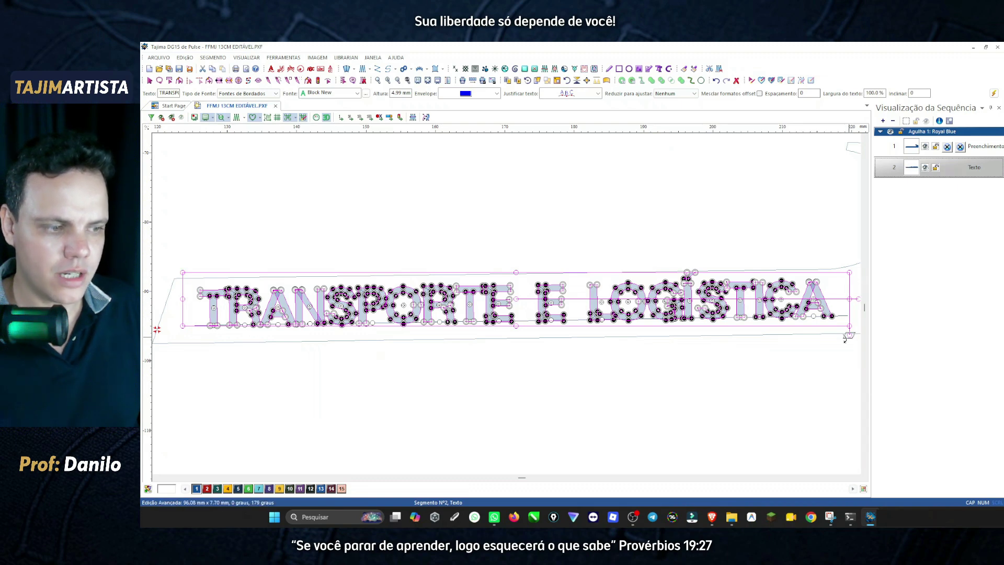
drag(844, 339, 834, 344)
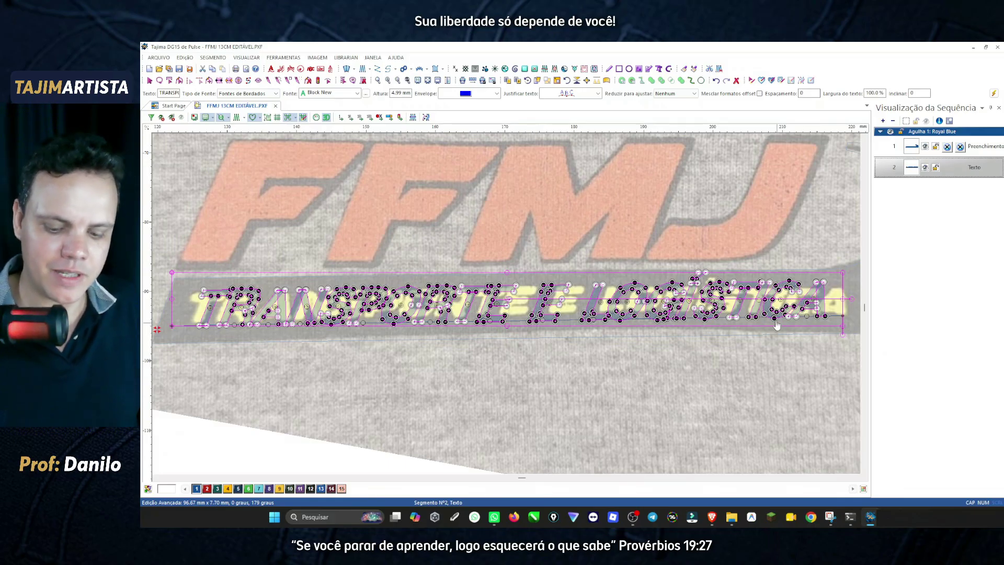
click(612, 237)
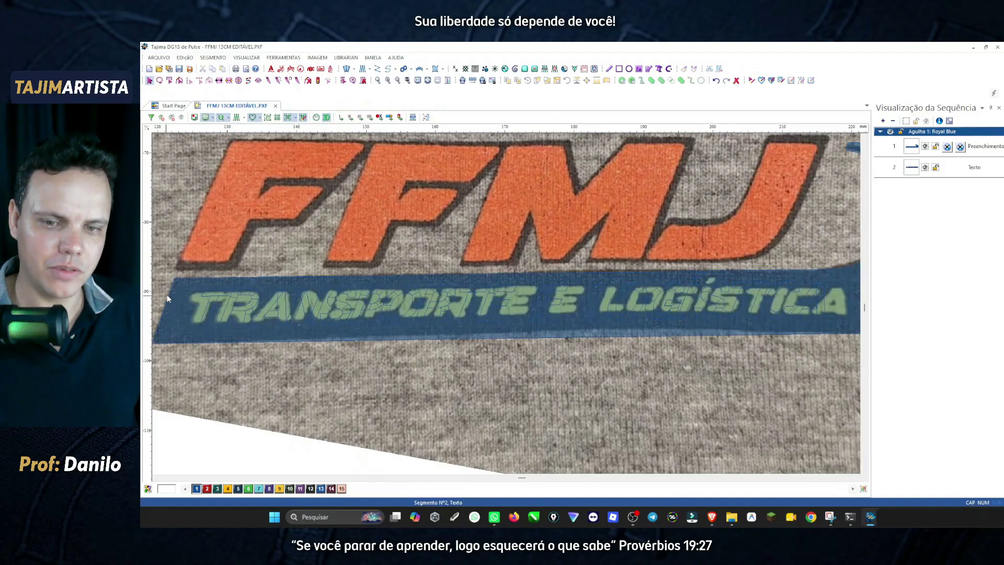
click(237, 117)
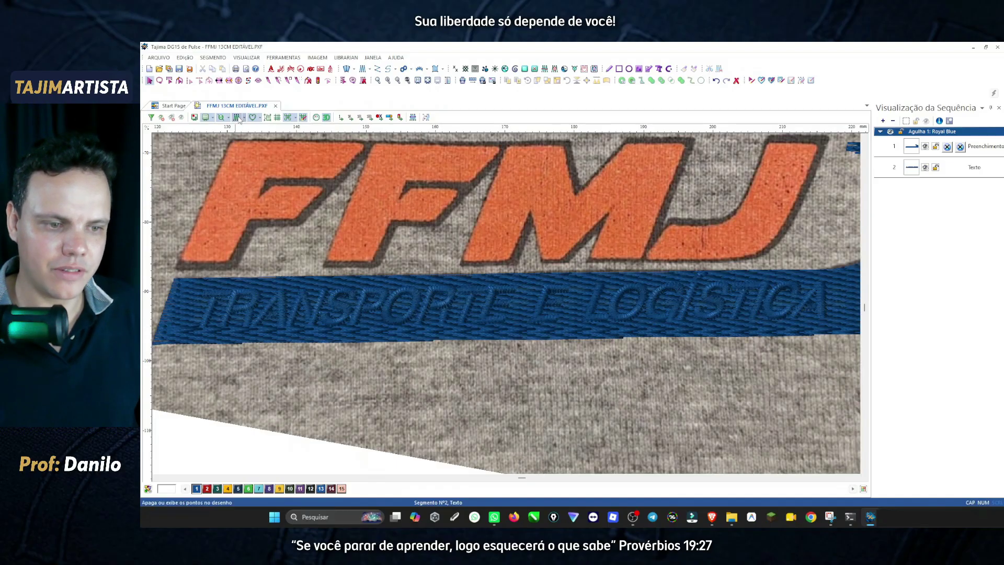
click(237, 118)
click(306, 322)
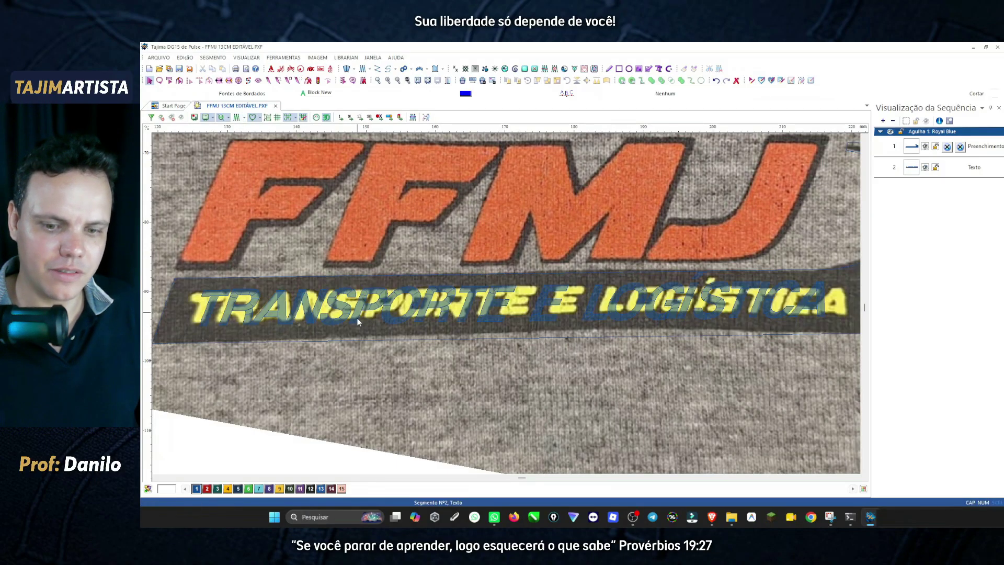
click(229, 489)
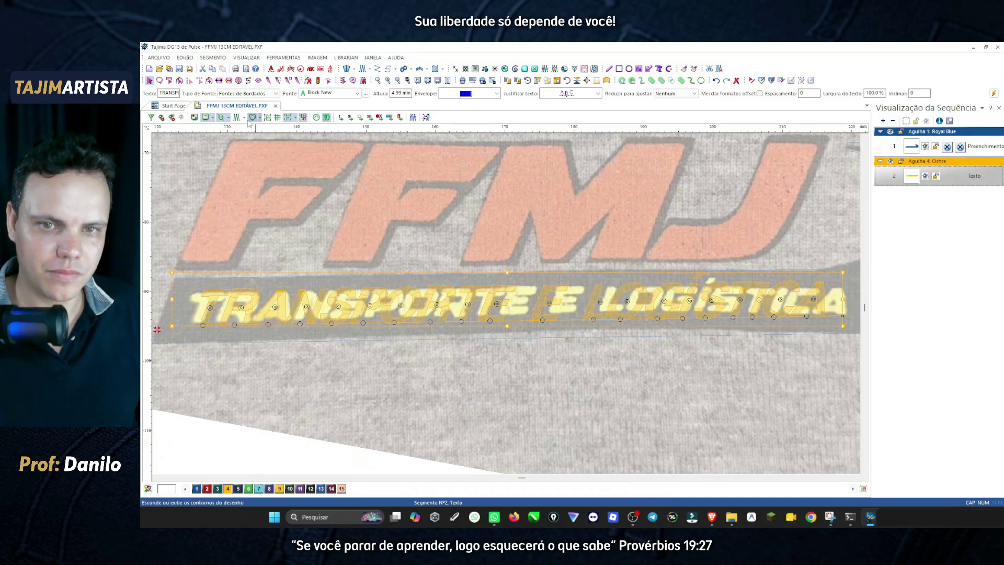
click(336, 373)
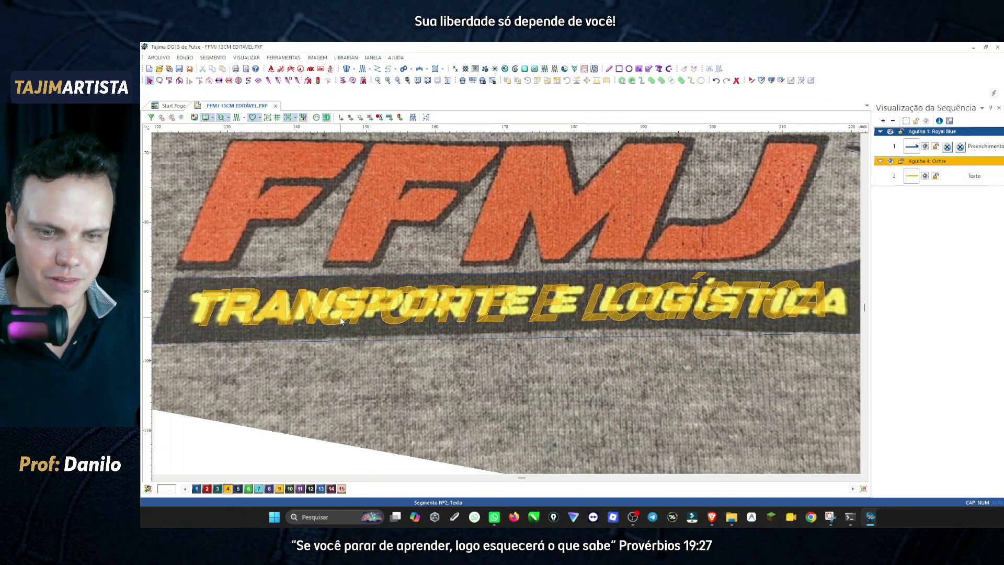
key(ctrl+z)
key(ctrl+z)
click(436, 360)
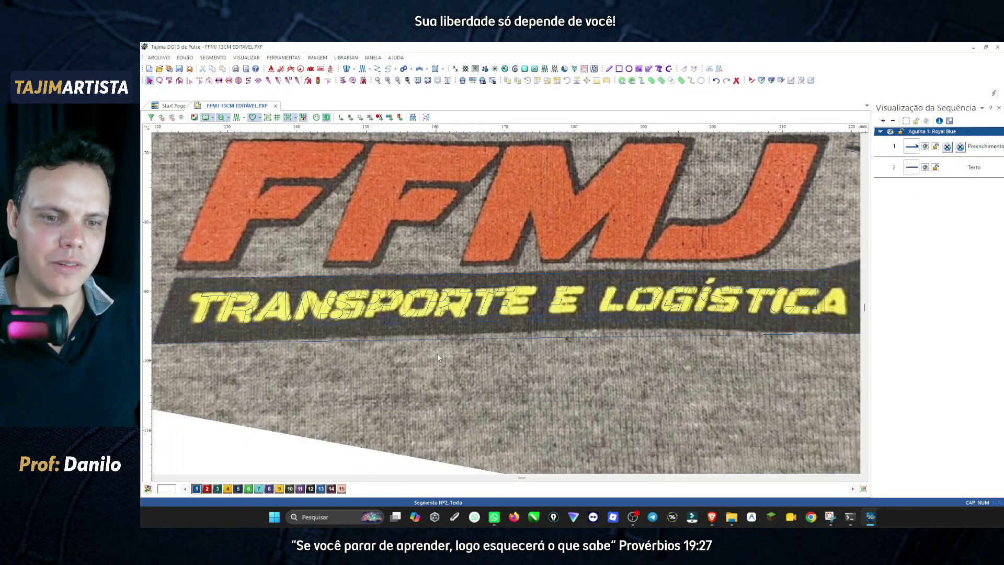
Assign the Ochre thread of needle 4 to the "TRANSPORTE E LOGÍSTICA" text and deselect it.
click(410, 320)
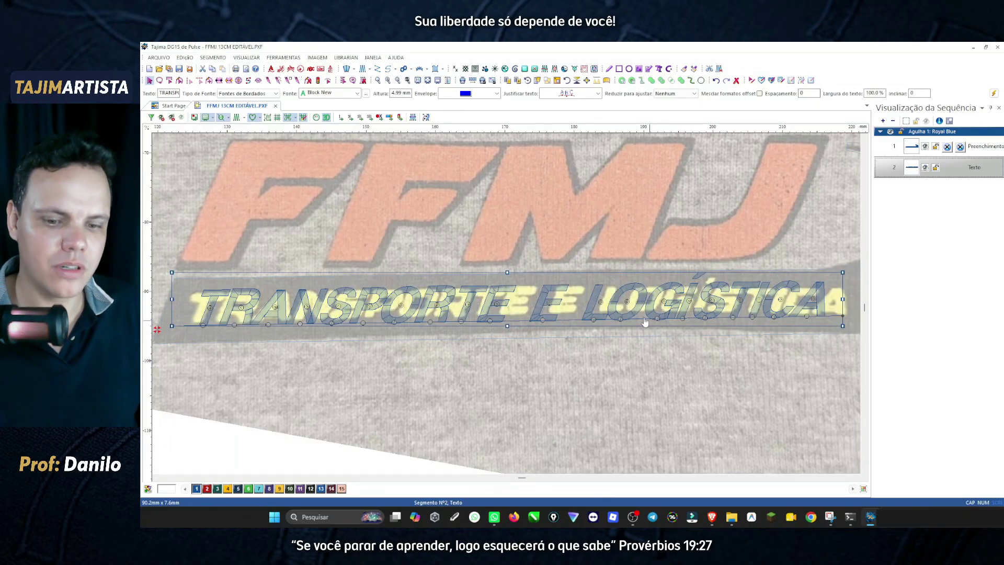
click(227, 489)
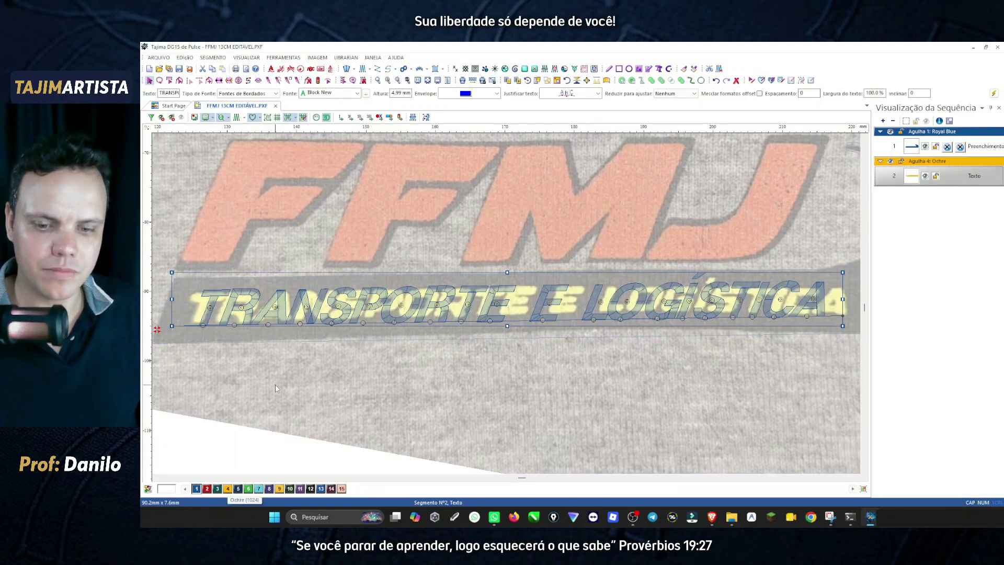
click(329, 373)
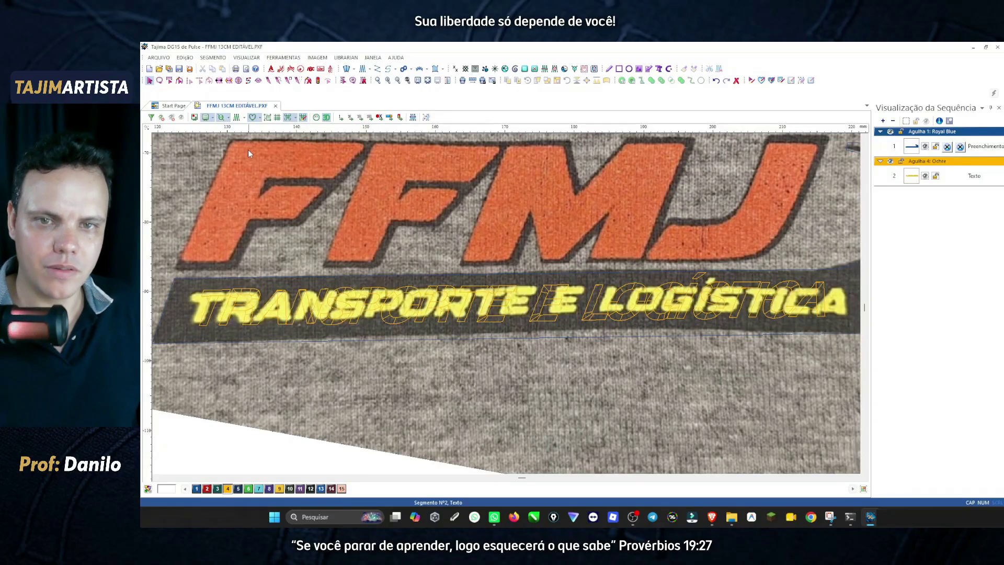
Toggle the stitch display and examine the ochre lettering stitched over the blue fill without the background photo.
click(238, 117)
click(237, 117)
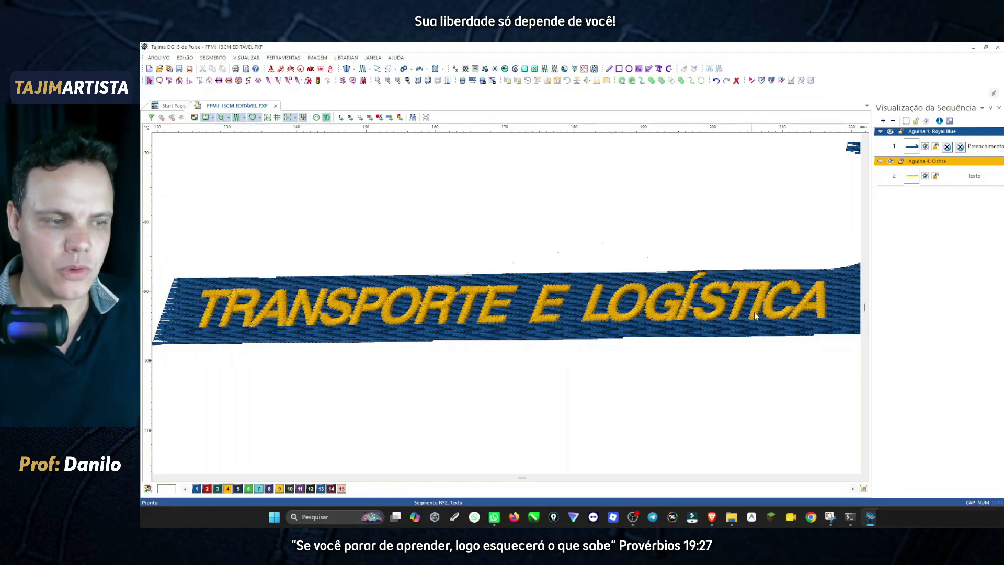
key(t)
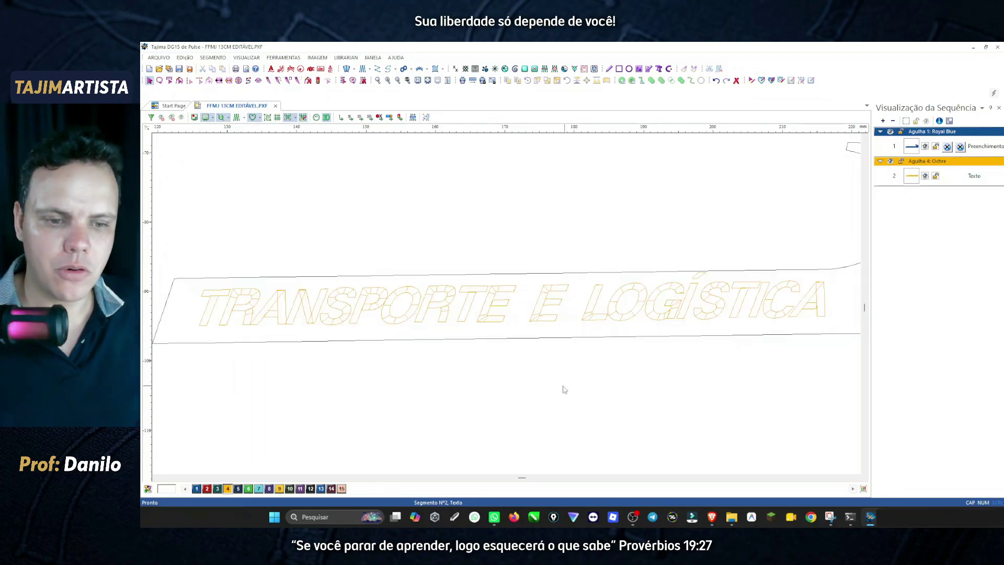
click(233, 301)
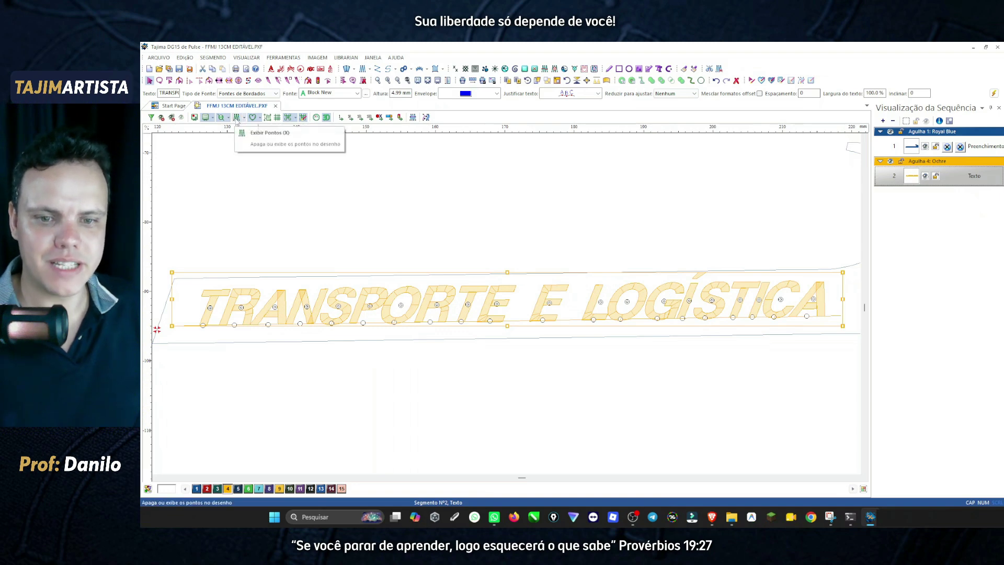
key(t)
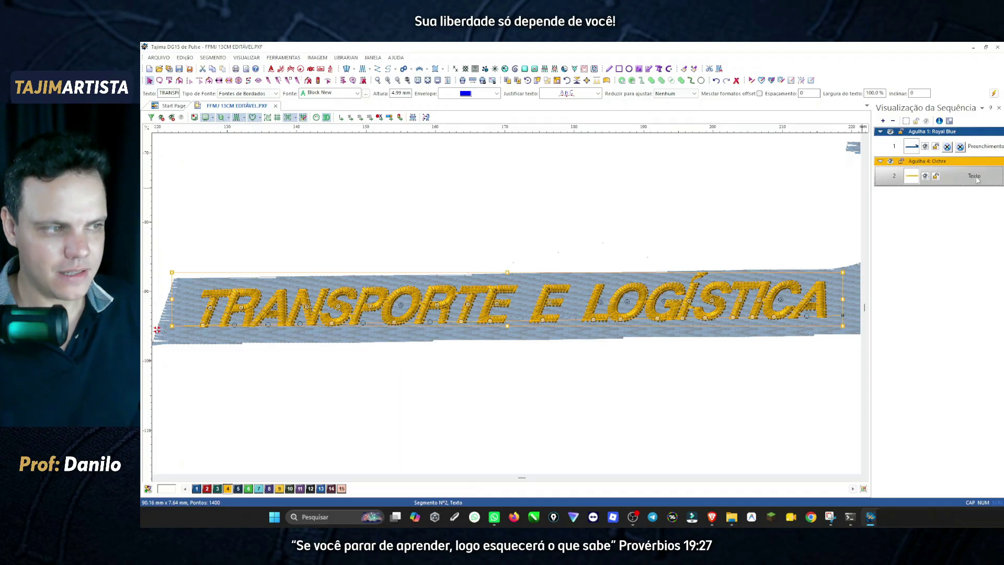
click(947, 148)
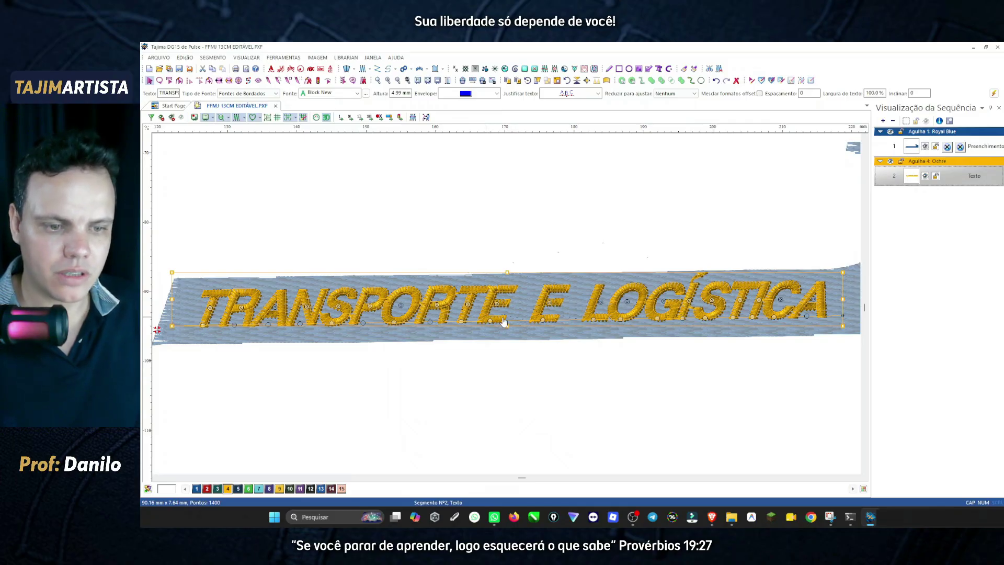
click(489, 371)
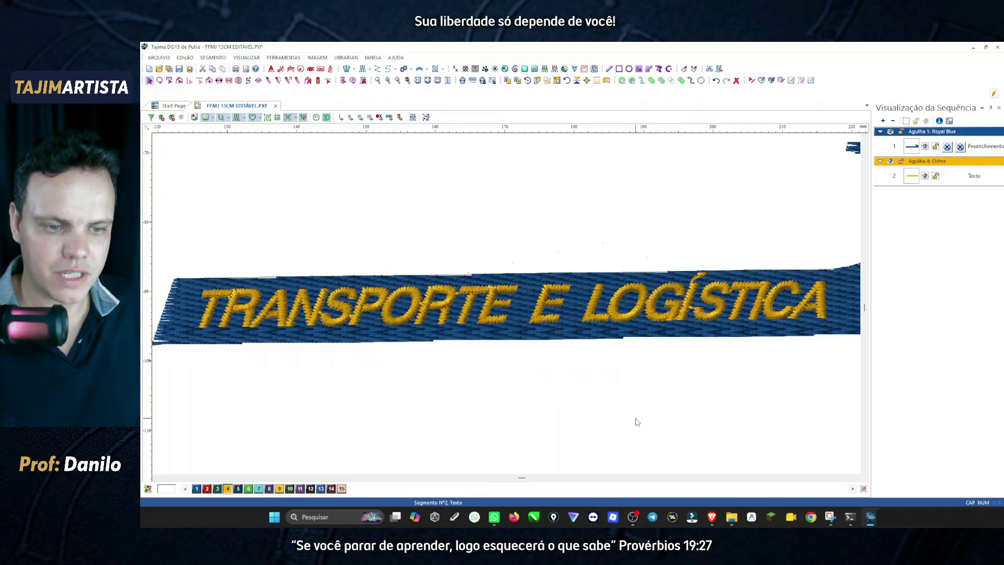
Move the "TRANSPORTE E LOGÍSTICA" text slightly lower in the blue band and compare its outlines with the band's outline.
click(485, 320)
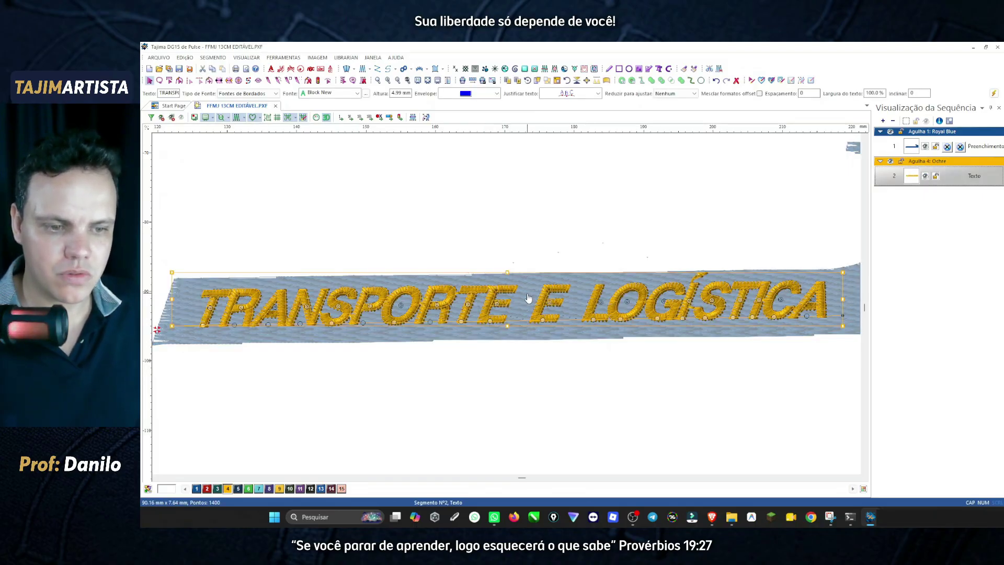
drag(528, 298, 529, 299)
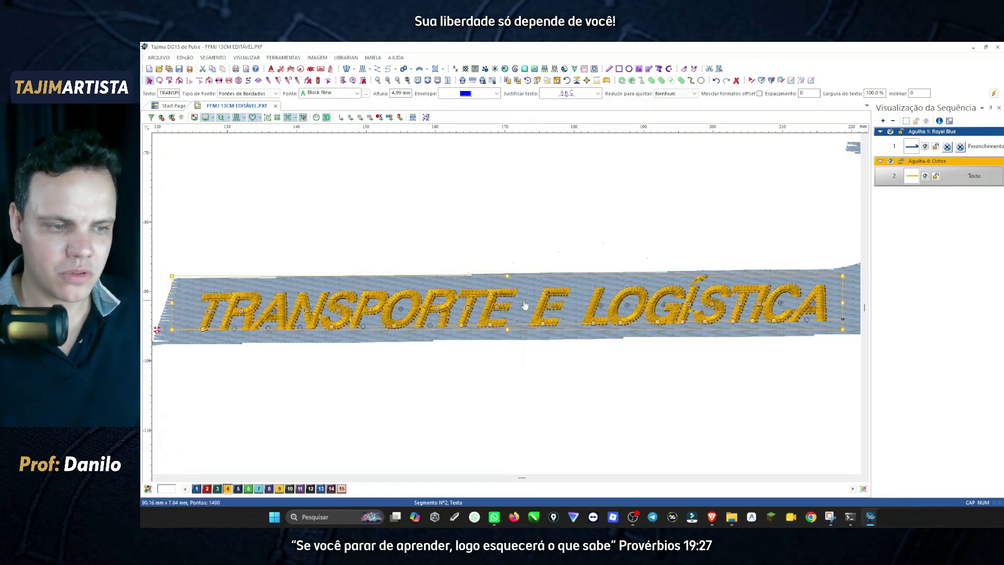
click(238, 118)
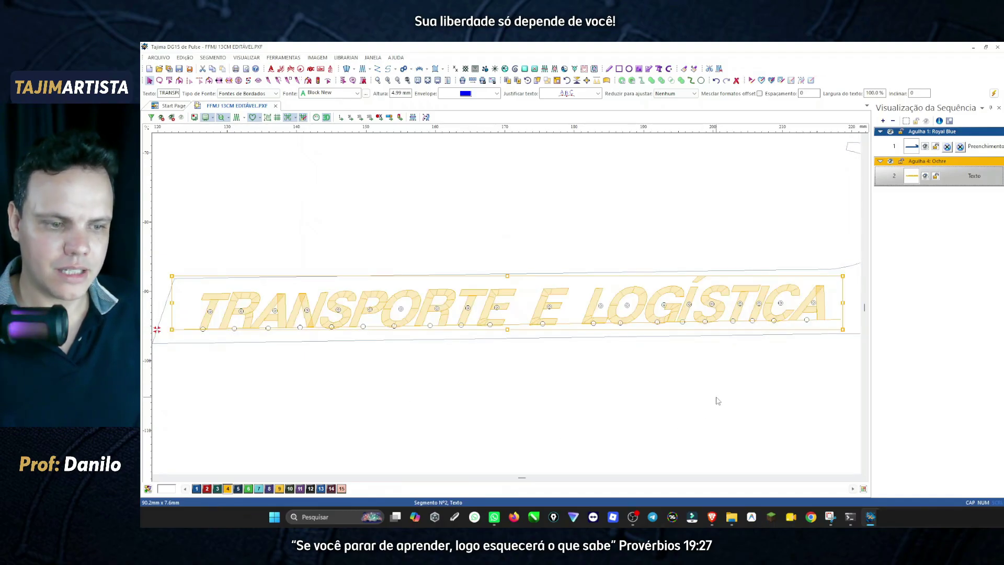
click(719, 401)
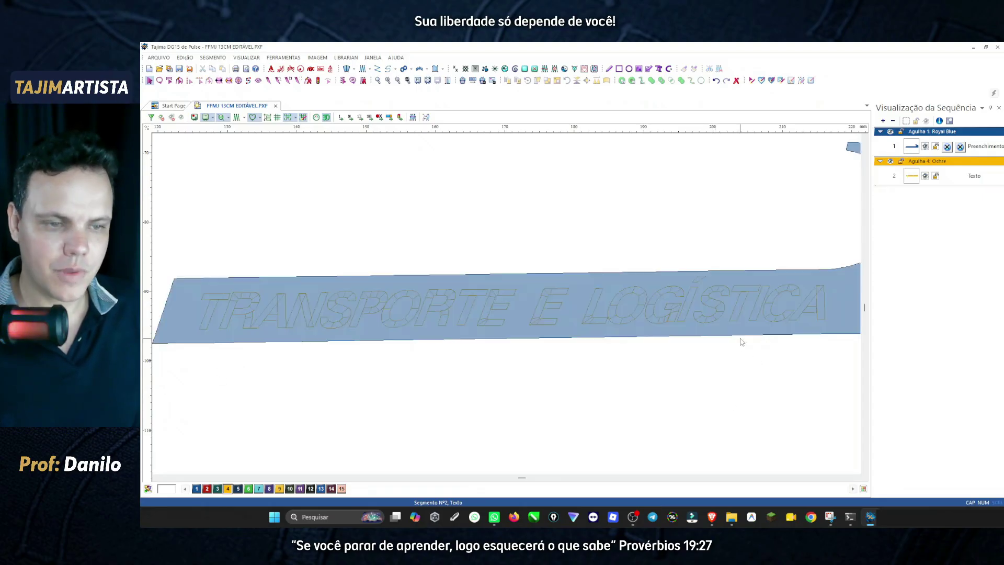
click(735, 328)
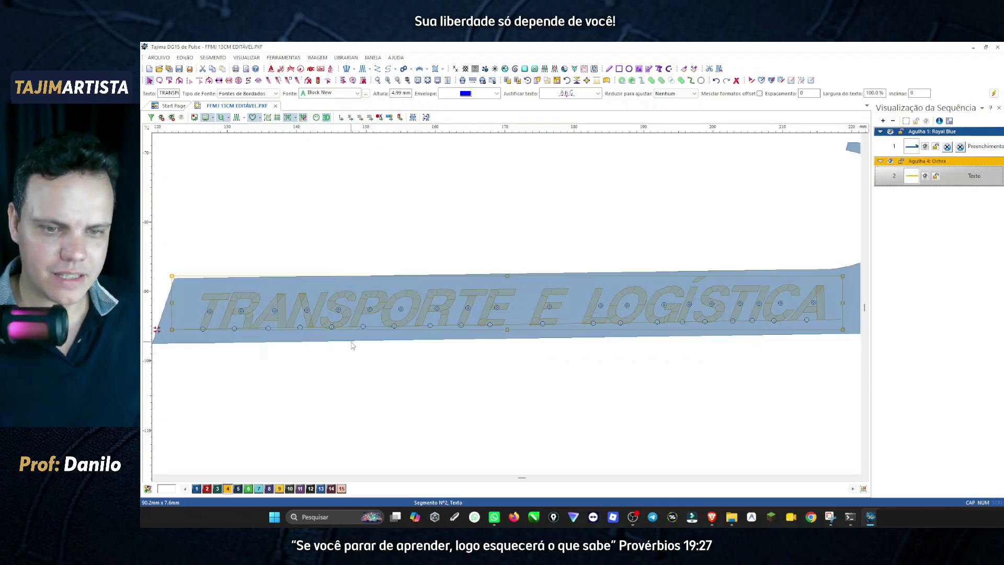
click(318, 345)
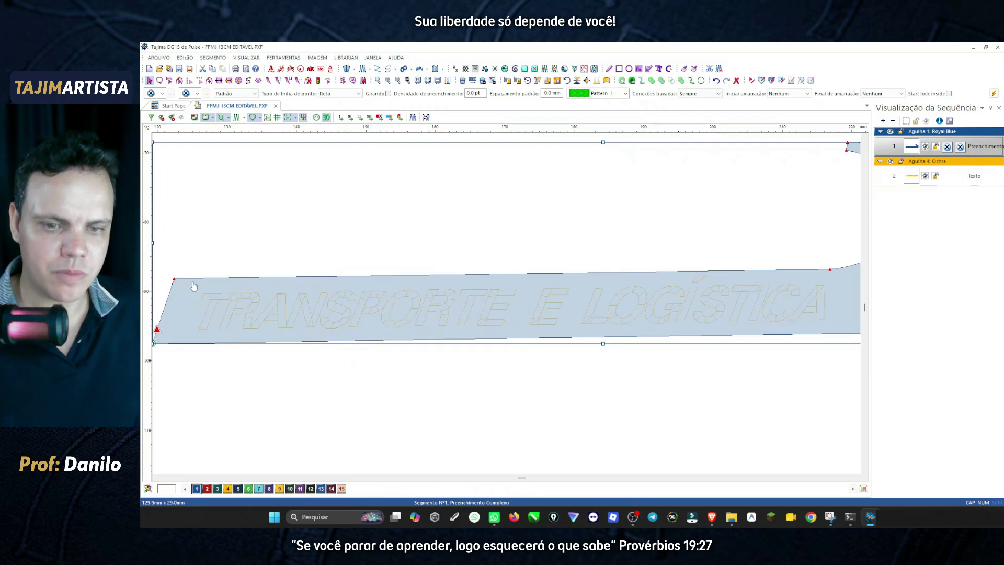
click(596, 407)
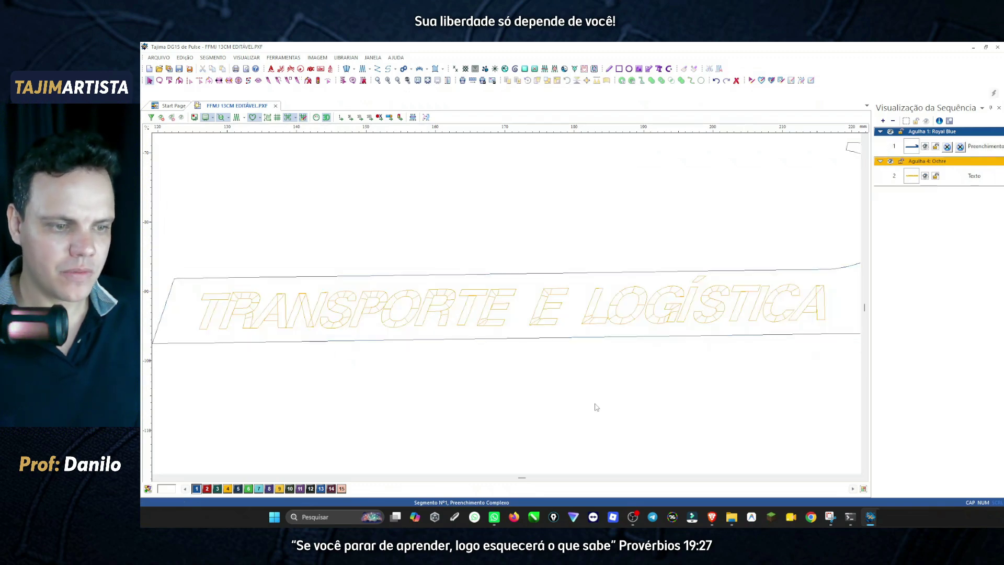
Rotate the "TRANSPORTE E LOGÍSTICA" text slightly to follow the slope of the blue band and recentre it inside the band.
click(659, 324)
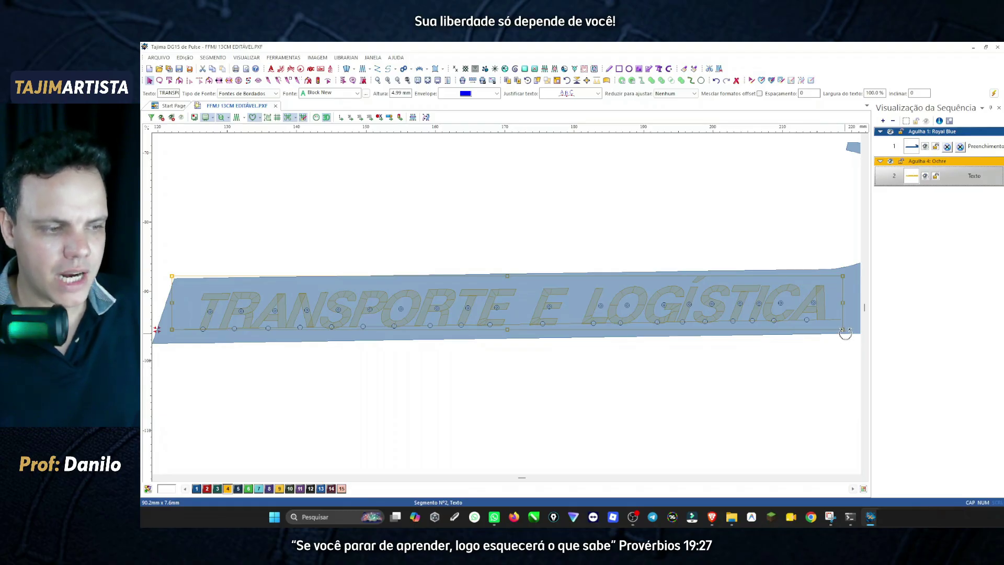
drag(846, 334, 872, 333)
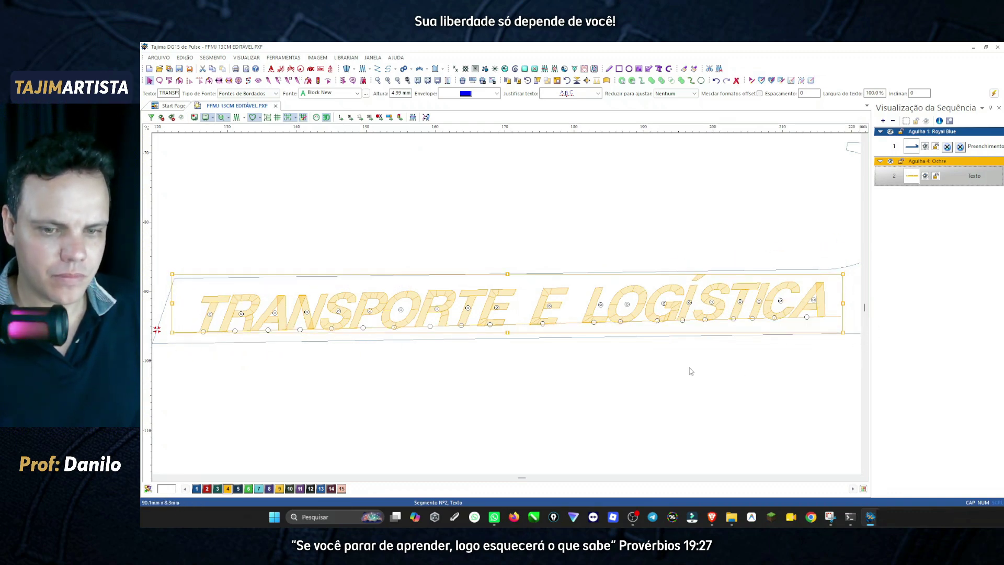
drag(852, 344, 850, 343)
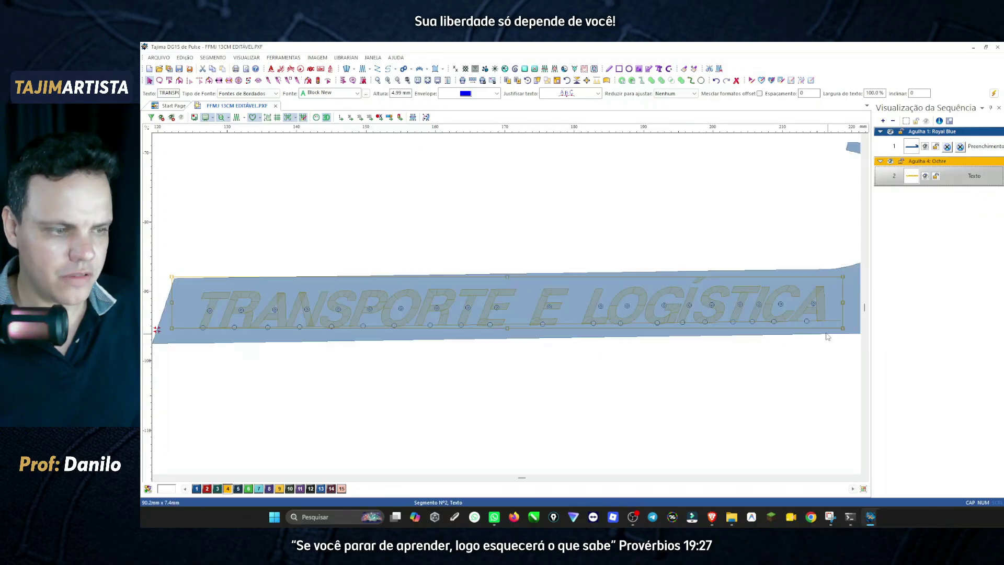
drag(701, 313, 700, 313)
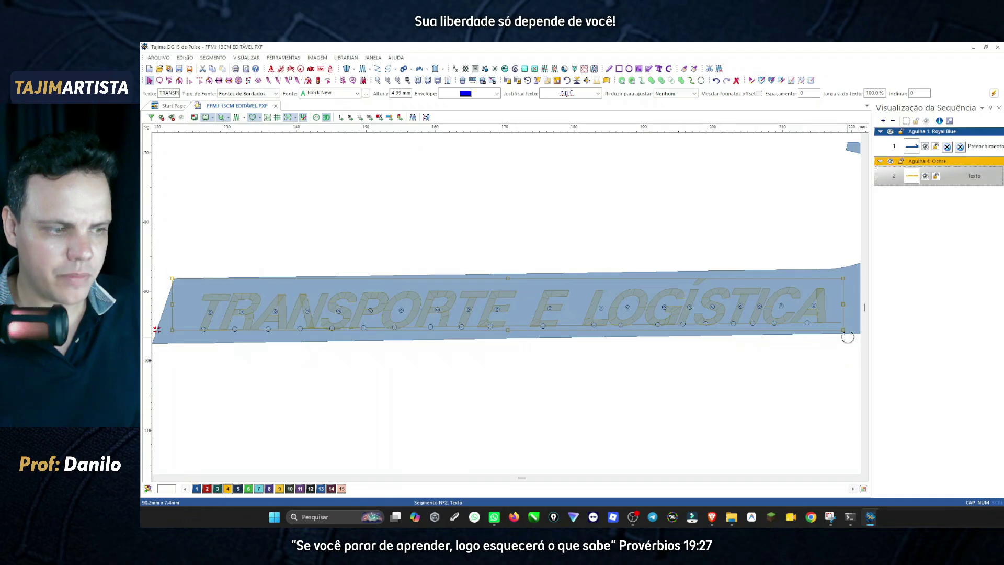
drag(852, 335, 853, 335)
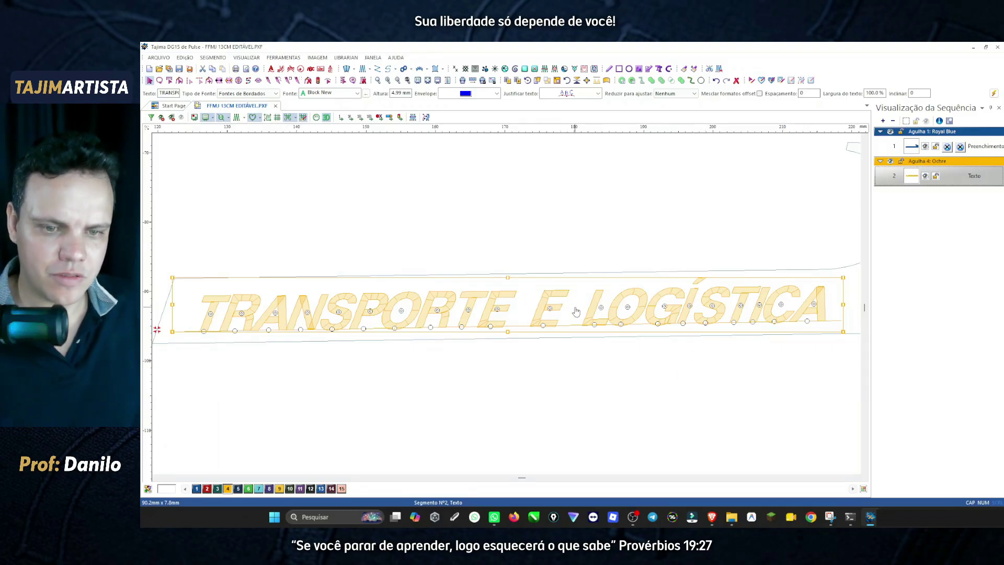
drag(574, 306, 573, 308)
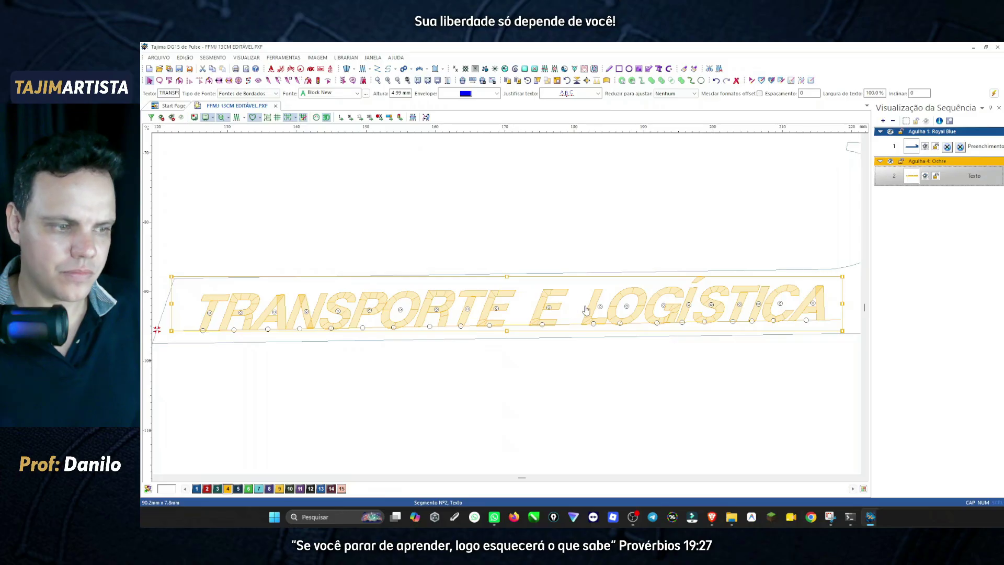
Show the stitches and examine how the rotated ochre lettering sits in the blue band.
click(237, 118)
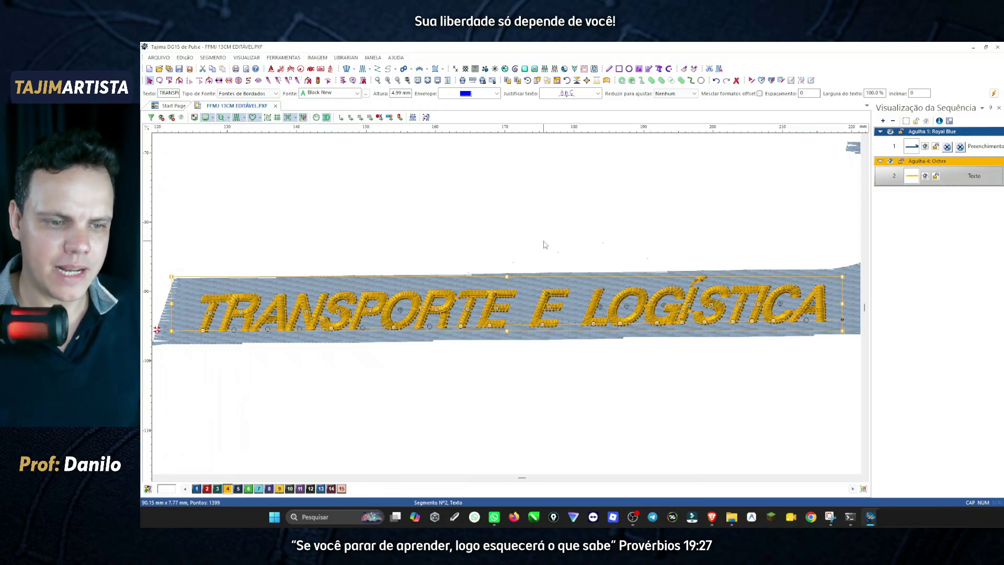
click(750, 400)
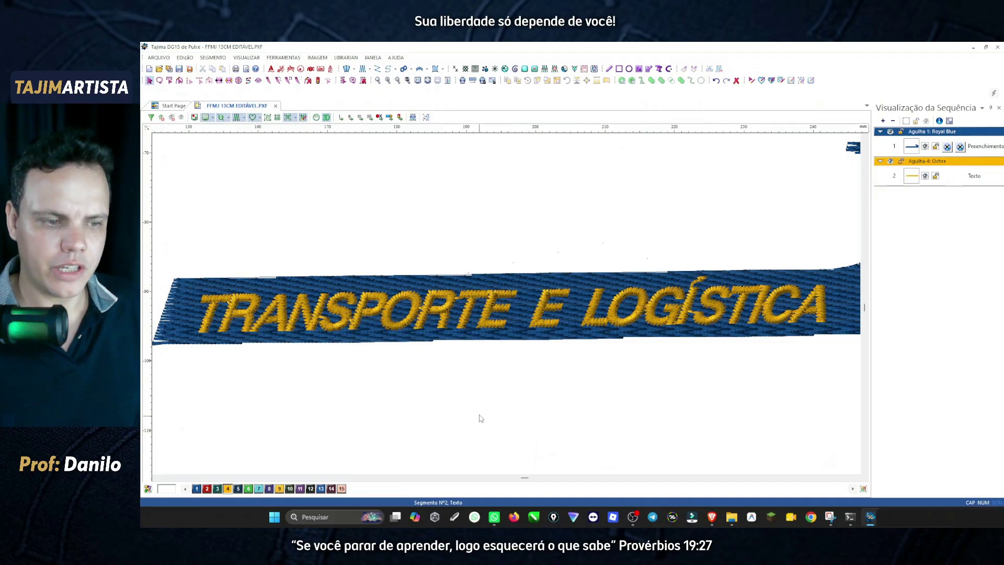
scroll(481, 418, left, 3)
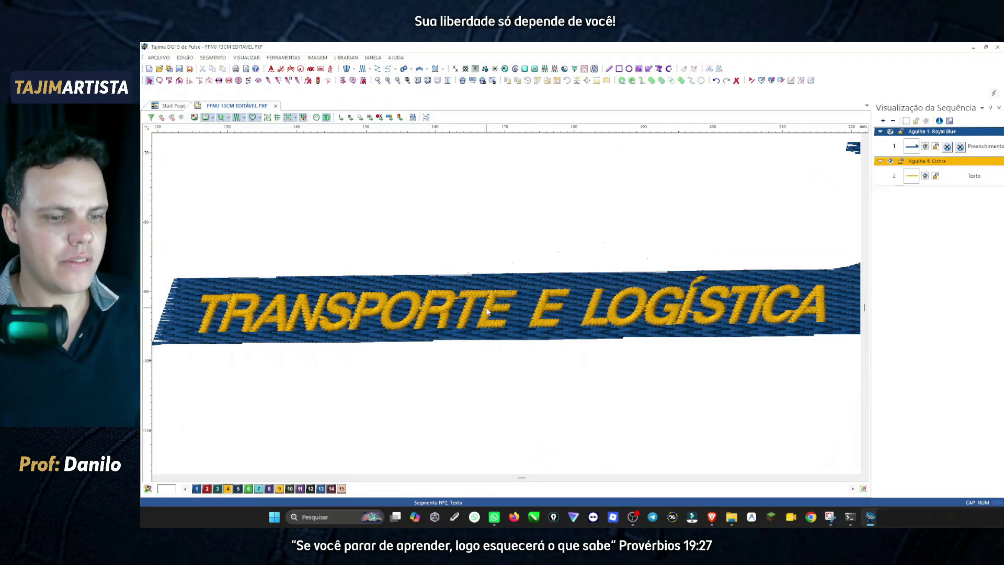
Set the letter spacing of the "TRANSPORTE E LOGÍSTICA" text to 1 in its segment settings.
click(487, 312)
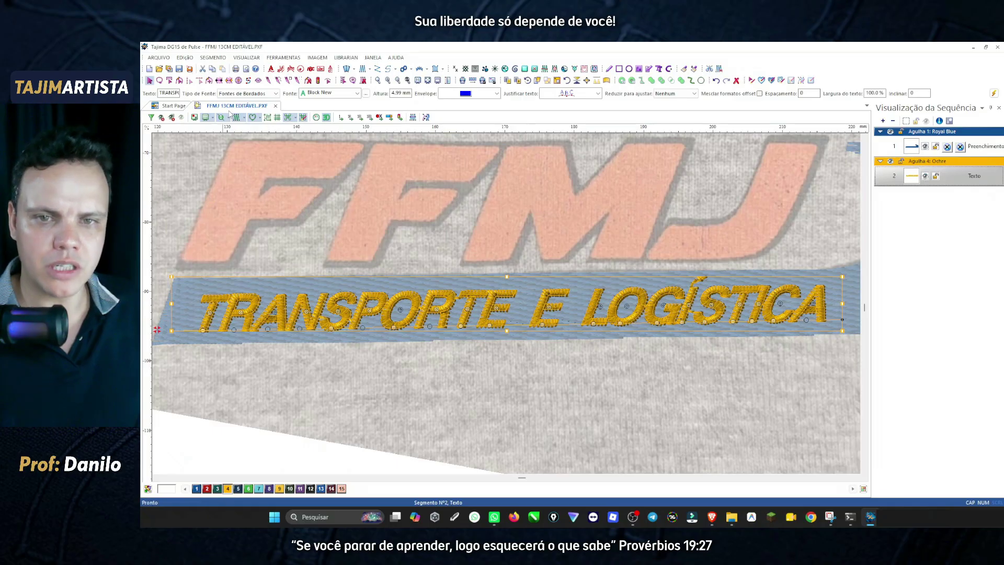
click(236, 118)
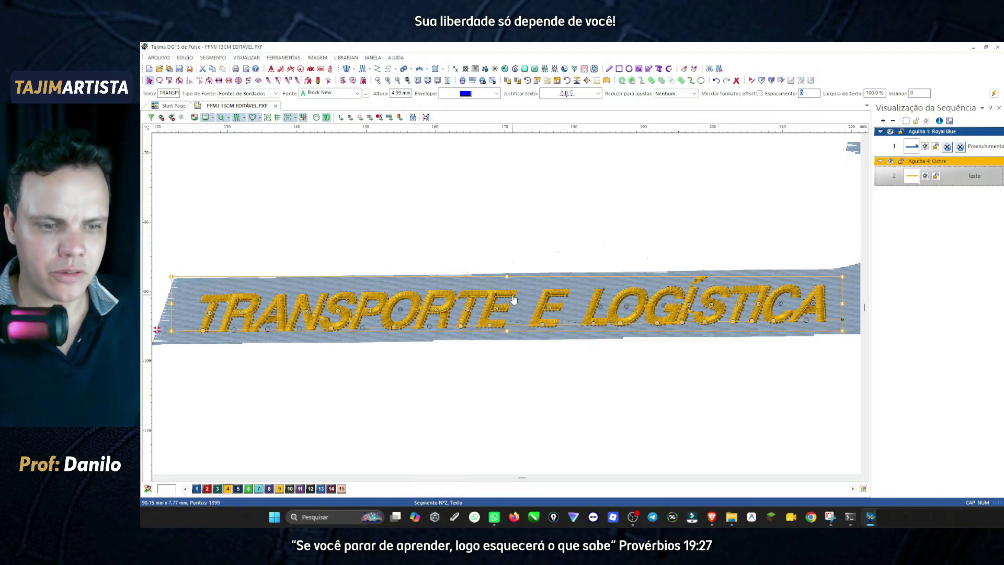
double_click(514, 299)
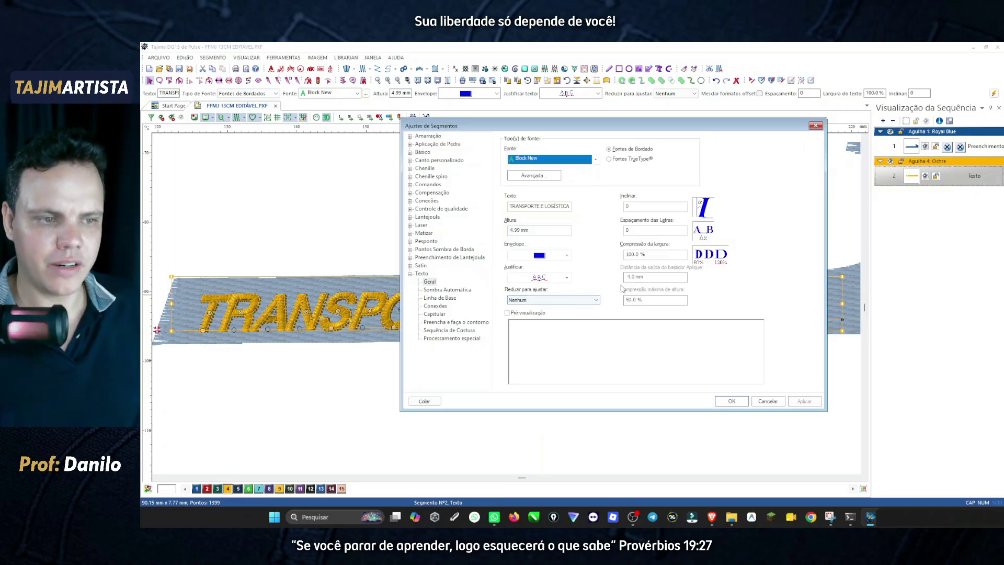
click(640, 231)
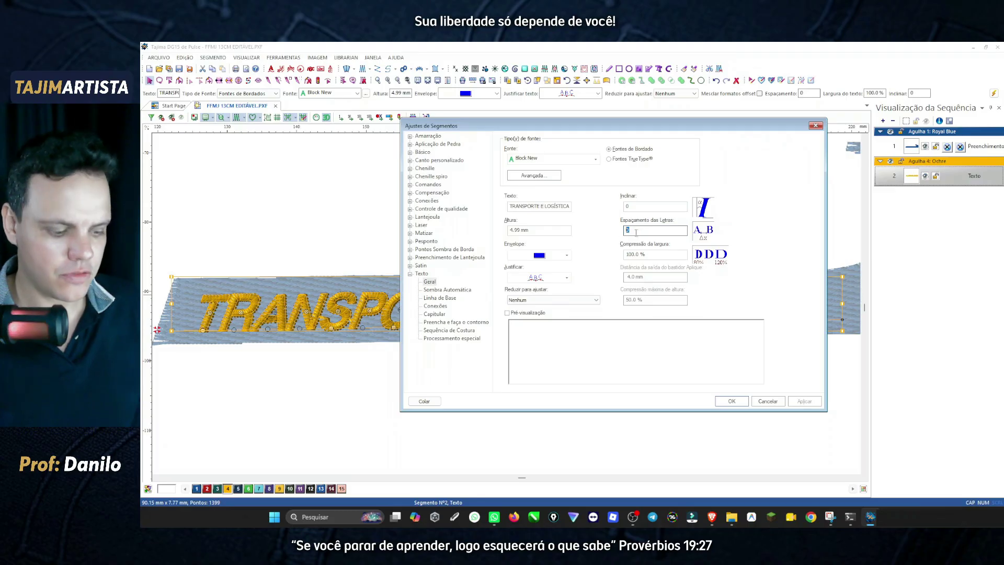
text(10)
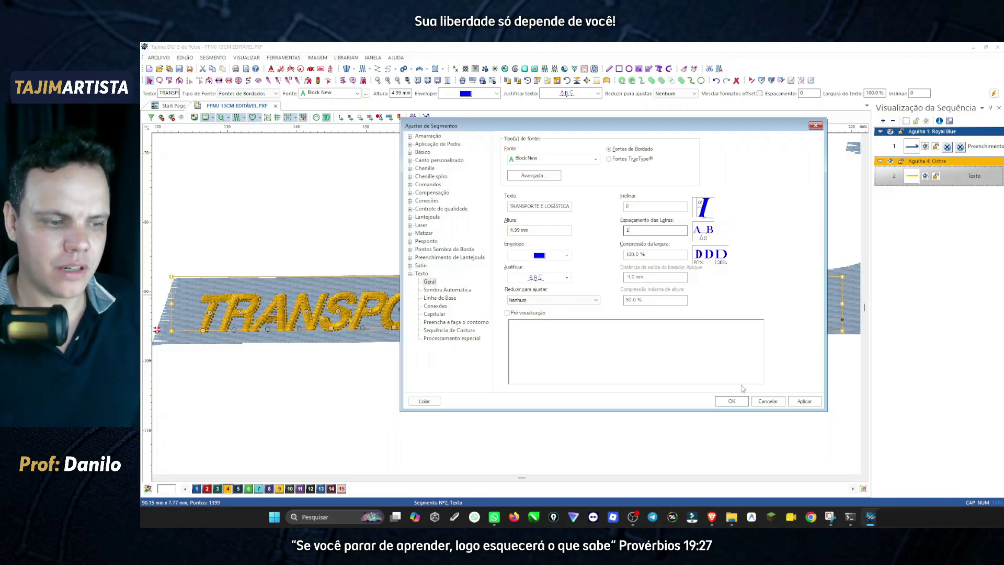
click(812, 406)
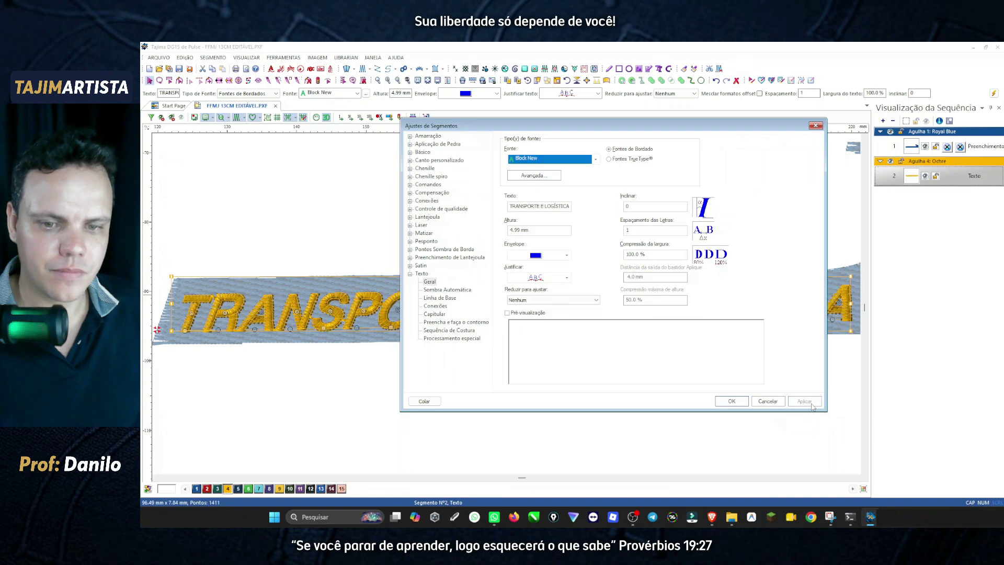
click(731, 401)
Compare the respaced lettering with the whole logo photo by toggling the background image and the stitch display.
click(221, 118)
click(238, 118)
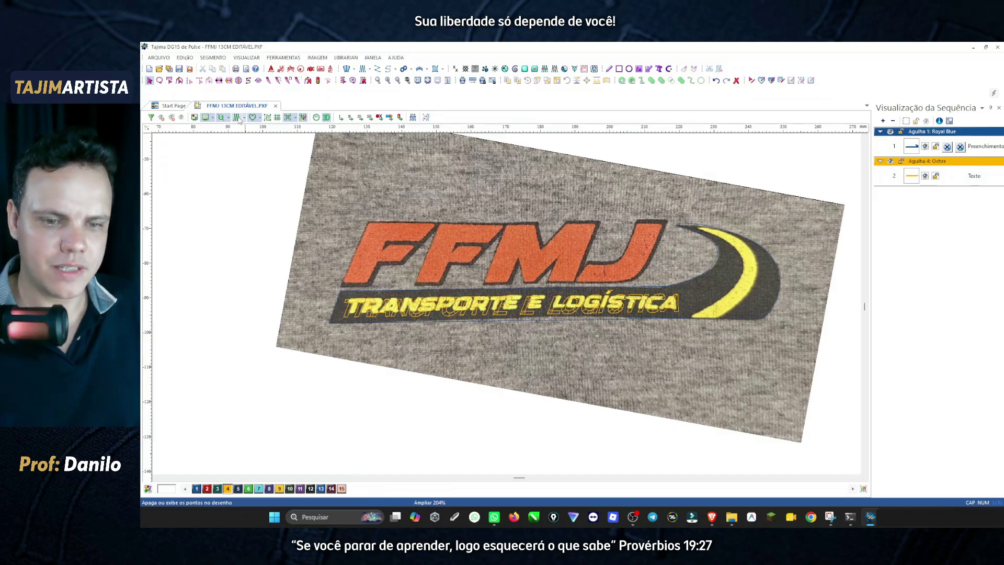
click(239, 120)
scroll(557, 321, up, 3)
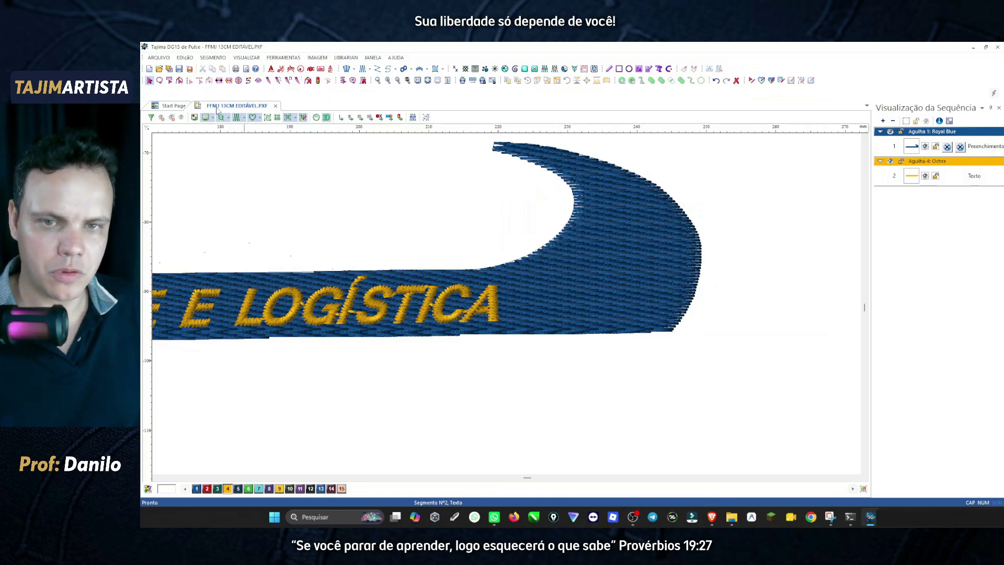
Start a satin path over the logo photo and trace the inner edge of the yellow curved stripe down to its lower tip.
click(236, 117)
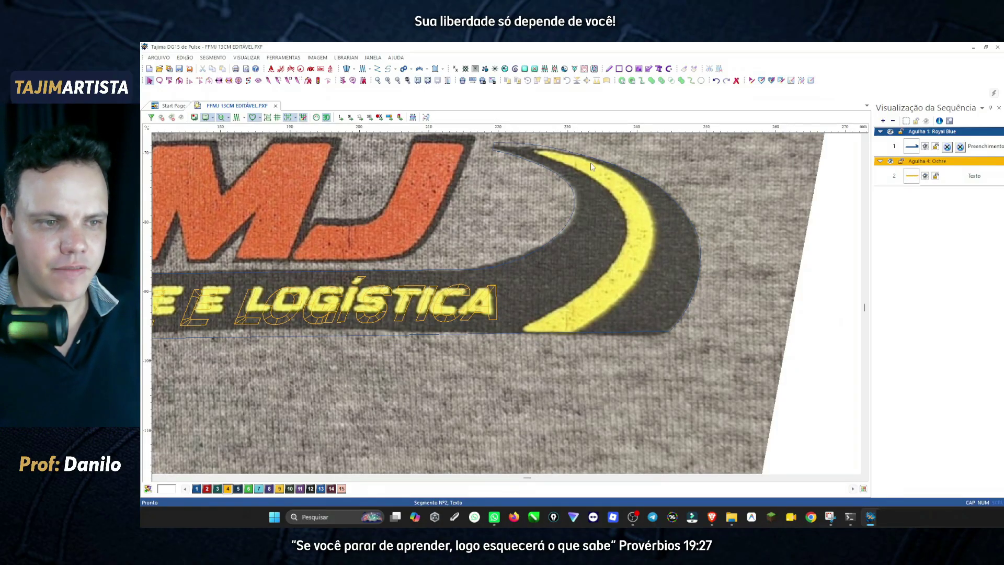
click(435, 69)
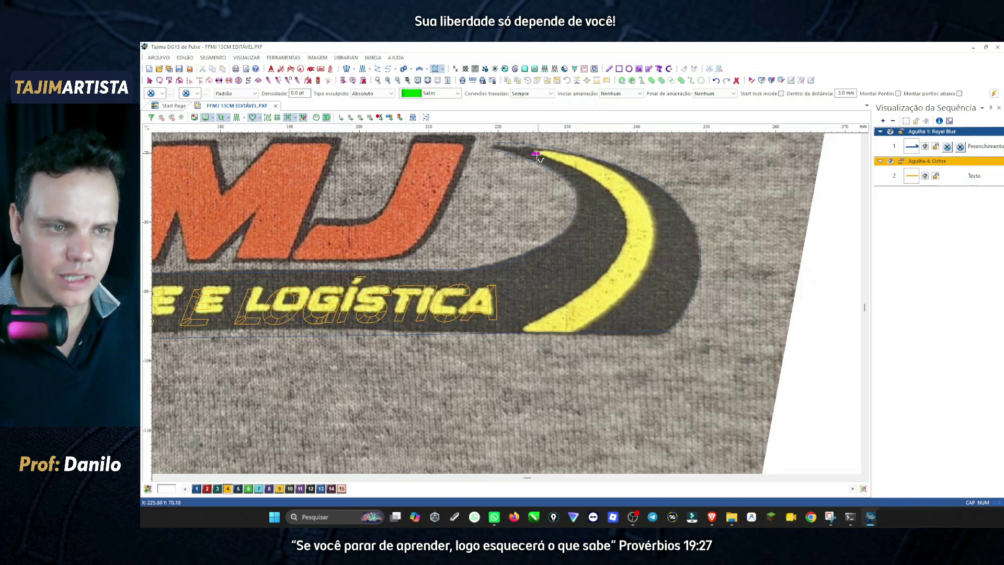
click(534, 153)
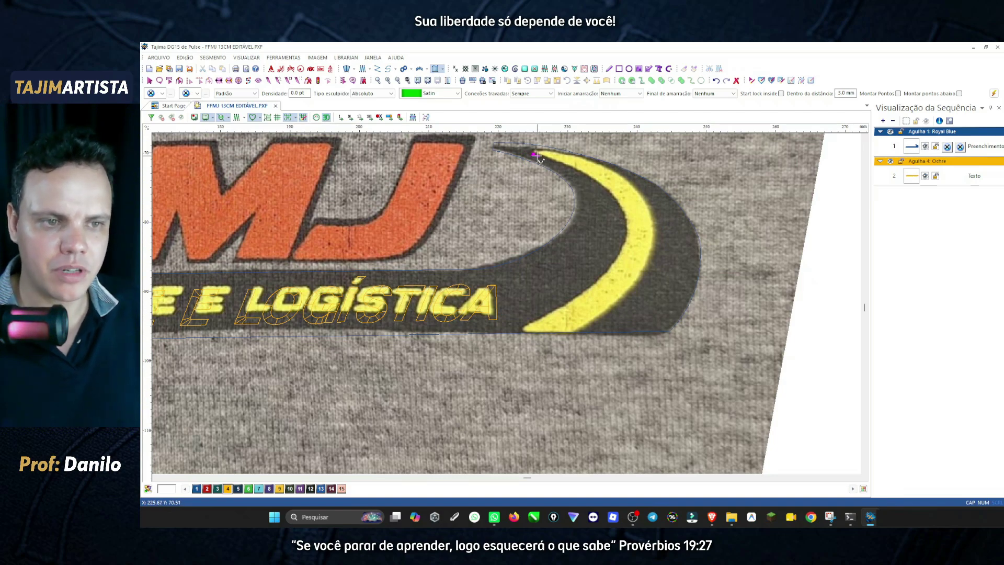
click(563, 166)
click(576, 171)
click(591, 181)
click(606, 193)
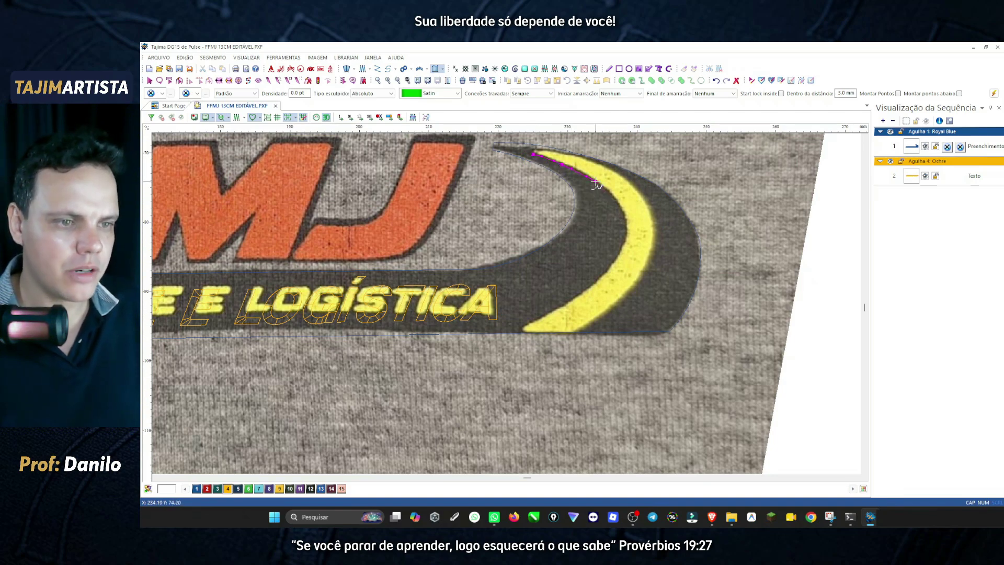
click(619, 209)
click(625, 224)
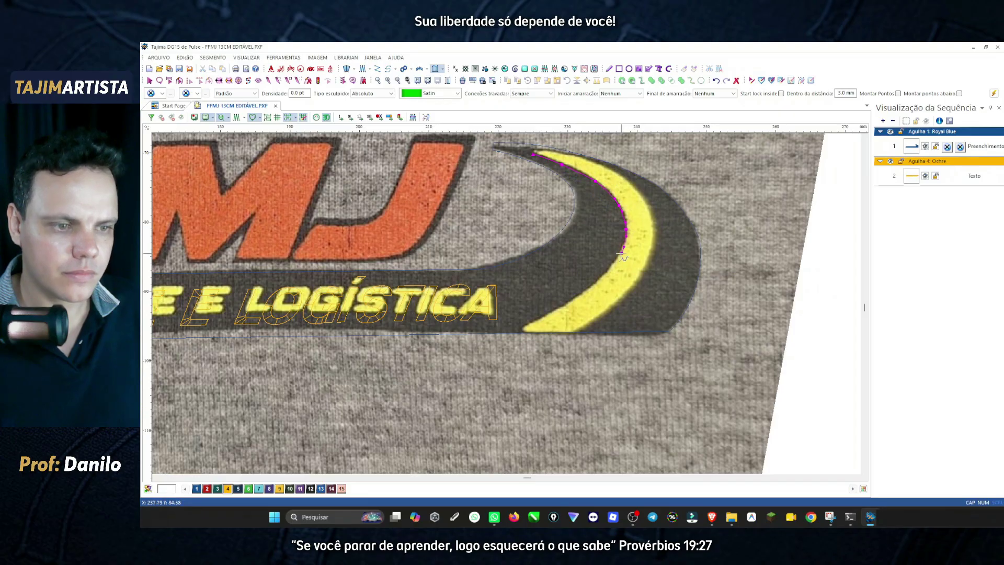
click(619, 253)
click(602, 276)
click(591, 285)
click(568, 302)
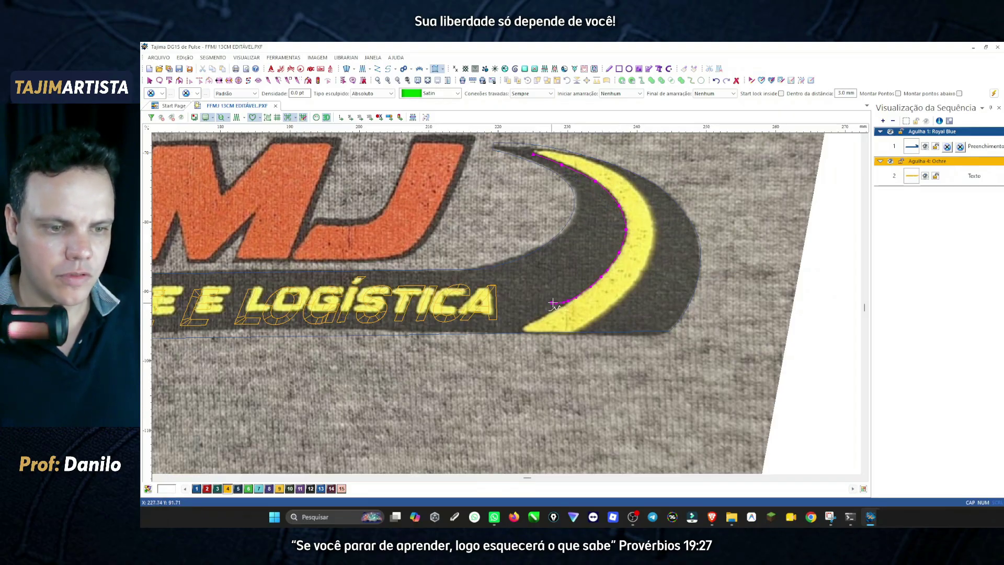
click(553, 313)
click(536, 320)
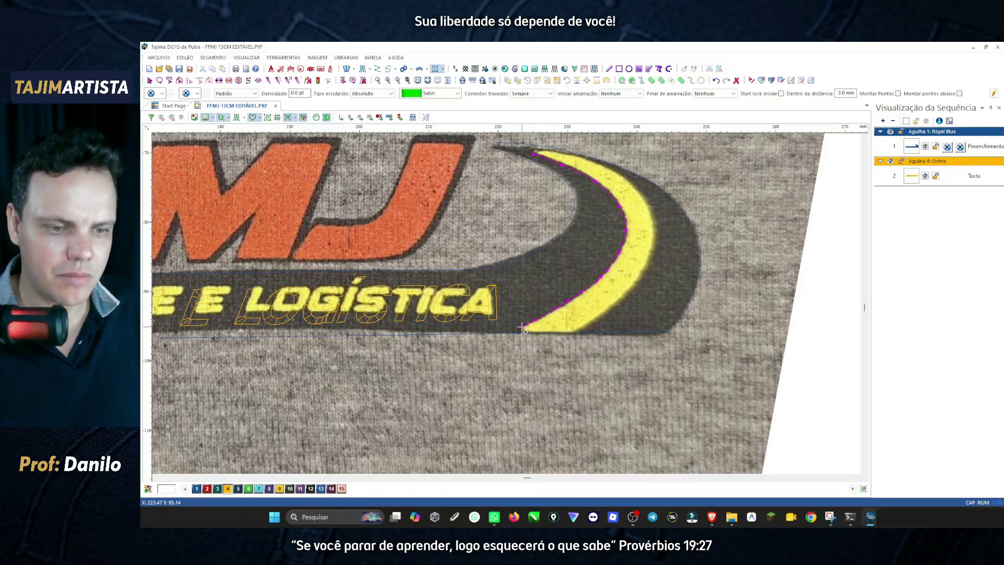
click(522, 326)
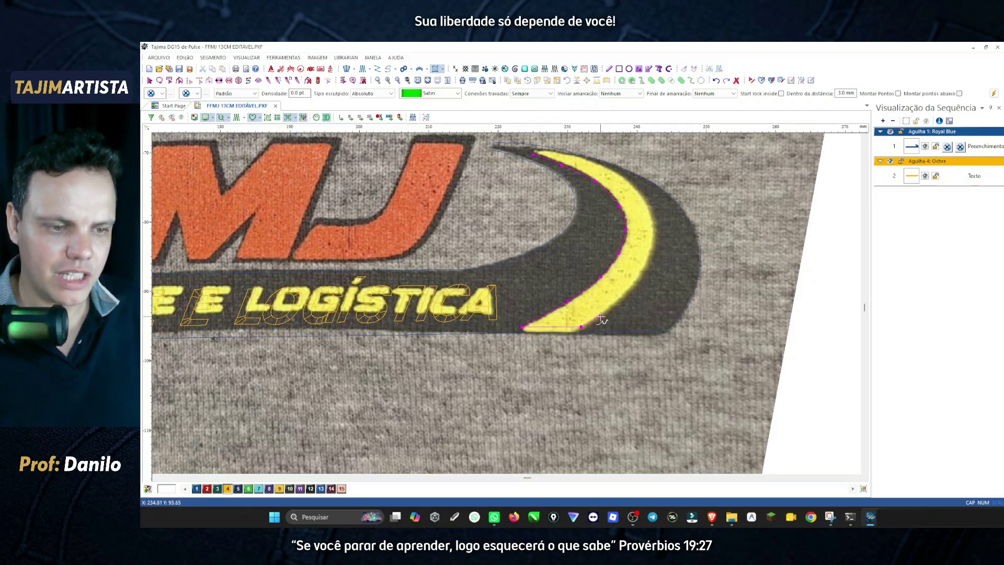
Trace the outer edge of the yellow curved stripe back up to its tip and complete the satin path, about 19.2 × 25.4 mm.
click(584, 327)
click(613, 309)
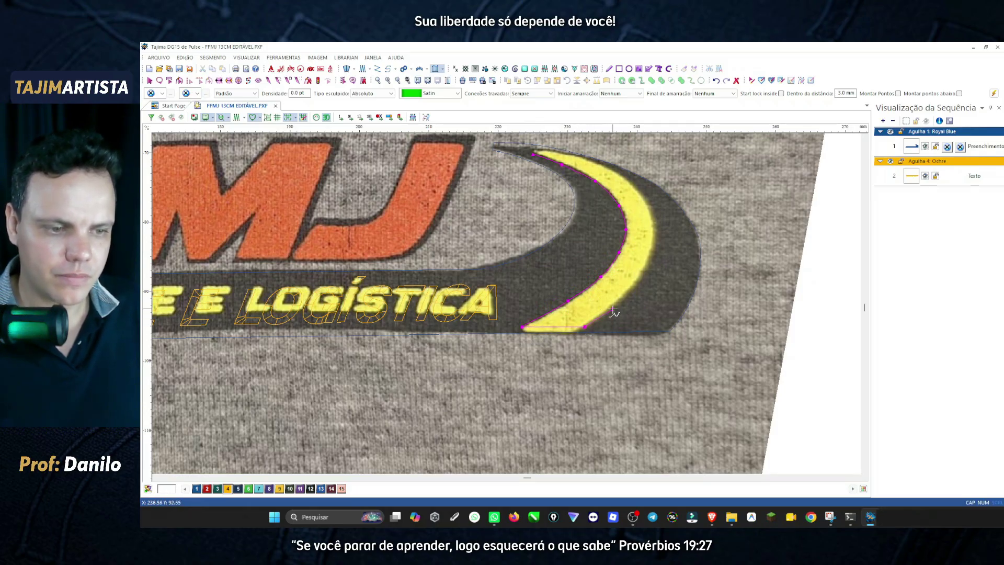
click(634, 287)
click(646, 269)
click(654, 252)
click(655, 237)
click(653, 219)
click(642, 195)
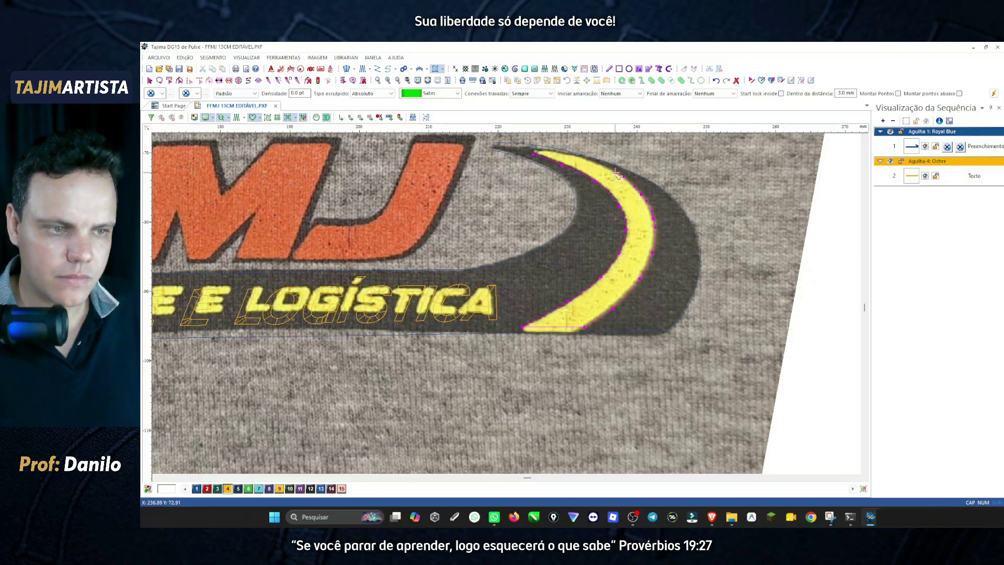
click(624, 178)
click(615, 173)
click(605, 167)
click(589, 159)
click(576, 156)
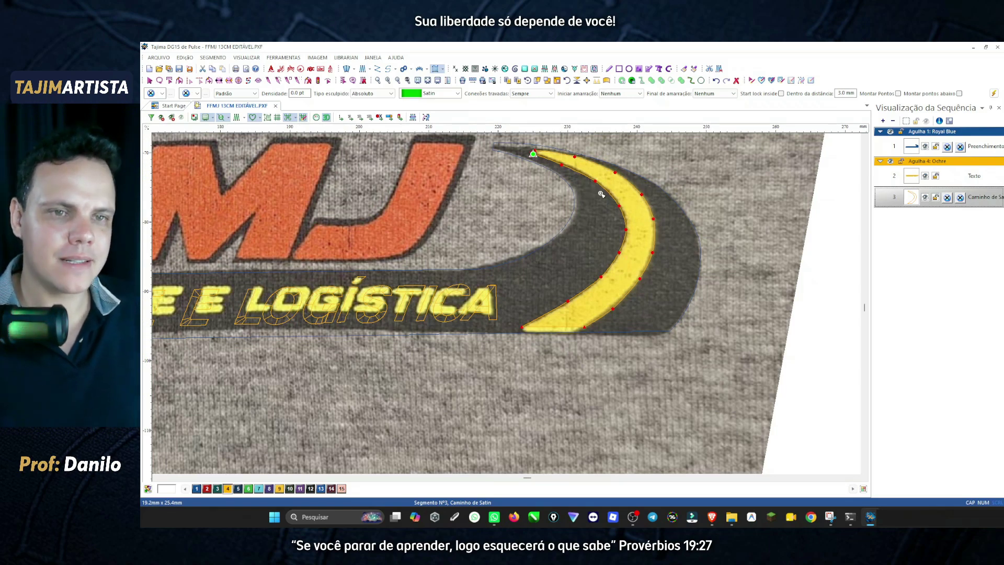
Add stitch direction lines across the yellow satin stripe from its upper tip down to the middle of the curve.
click(440, 73)
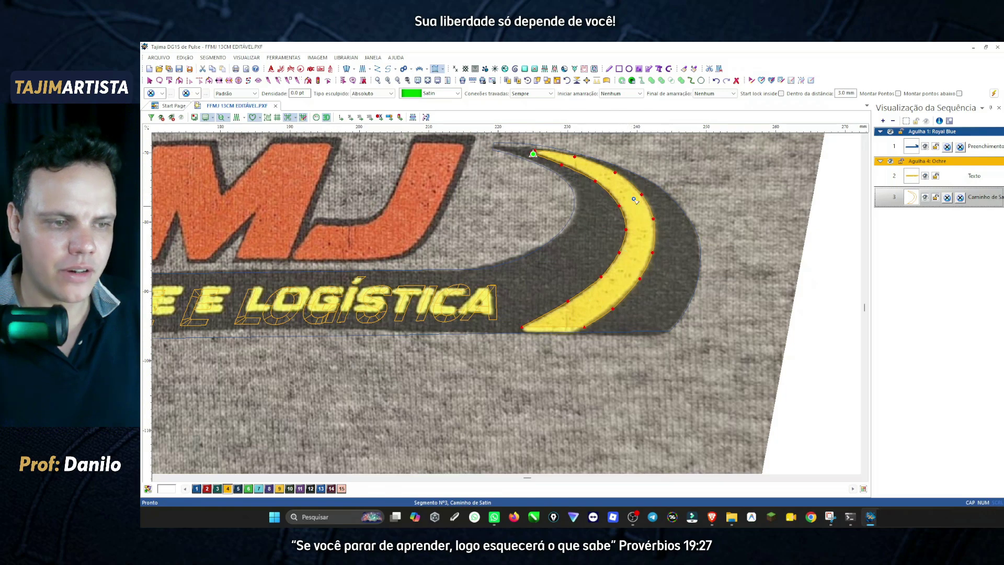
click(550, 152)
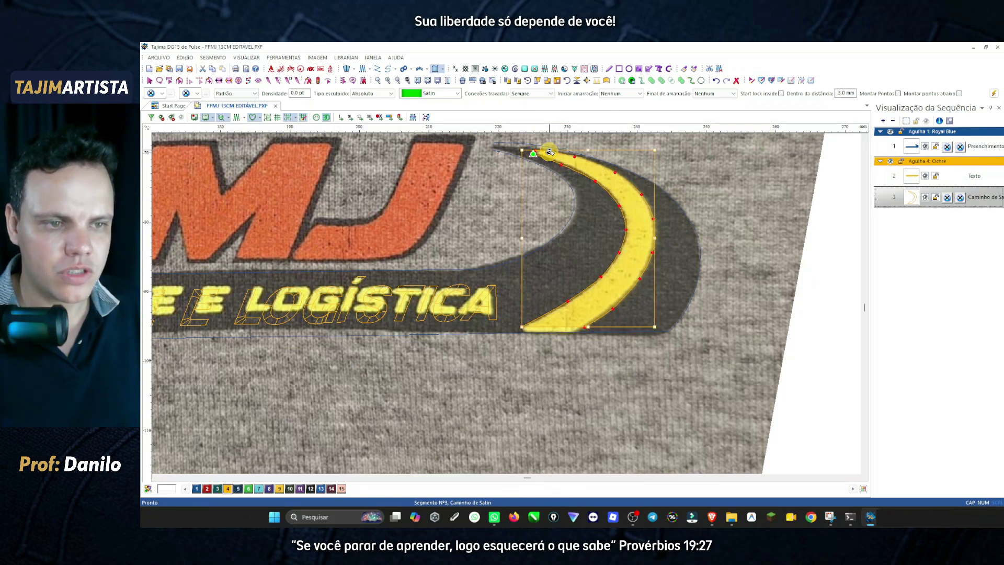
click(575, 156)
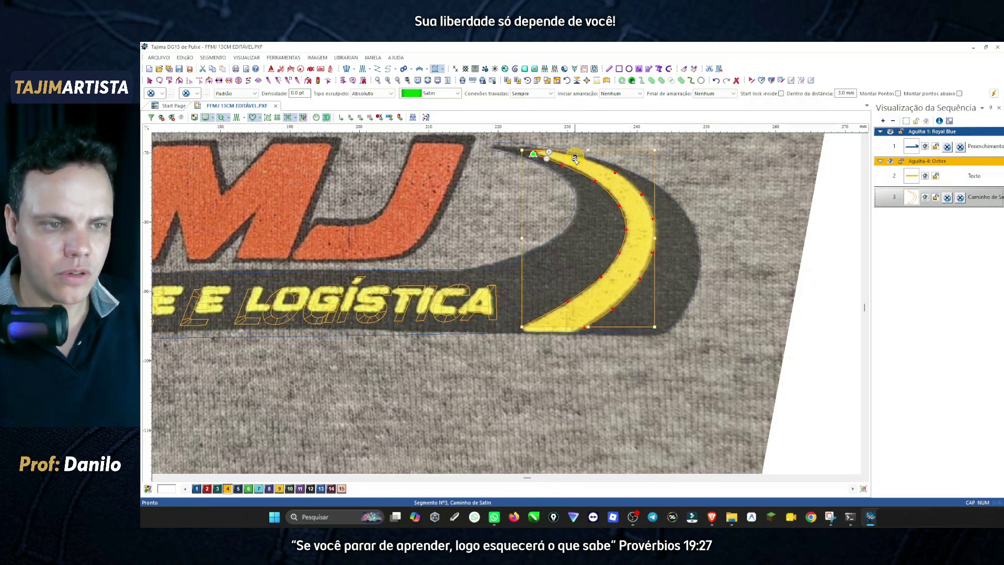
click(569, 168)
click(612, 171)
click(599, 184)
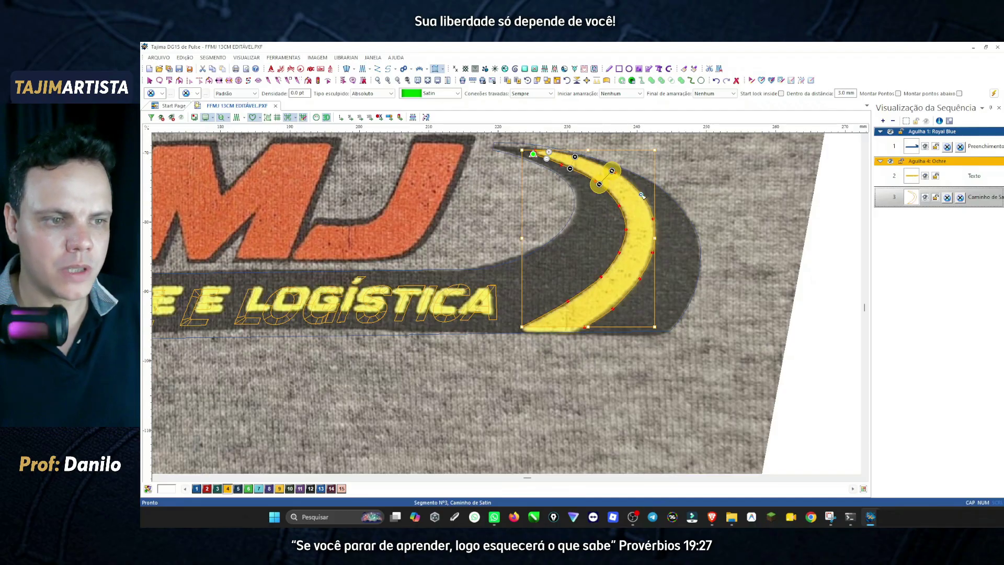
click(644, 200)
click(621, 210)
click(654, 241)
click(625, 237)
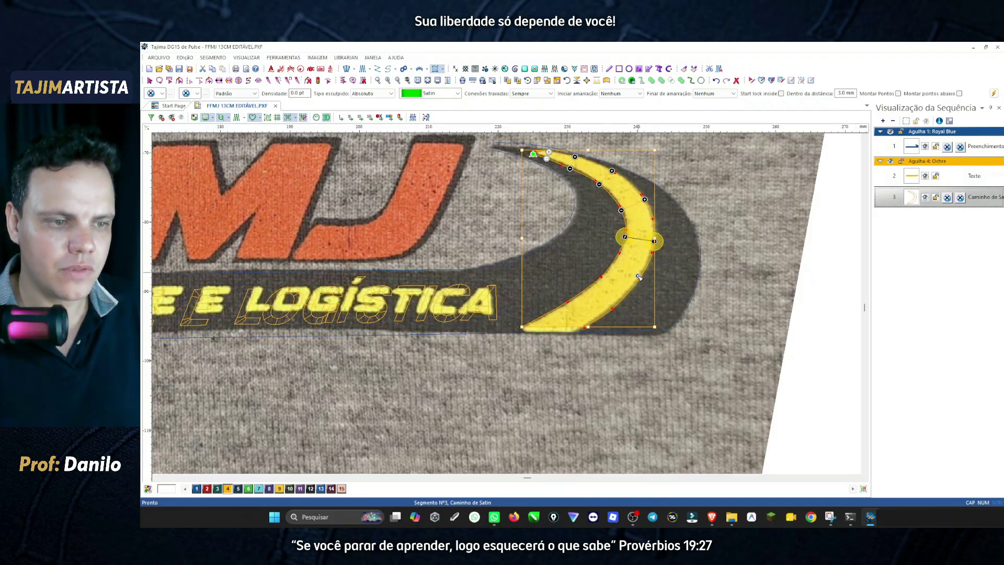
Add direction lines across the stripe's lower half and adjust their endpoints, ending with one along its lower edge.
click(631, 290)
click(607, 270)
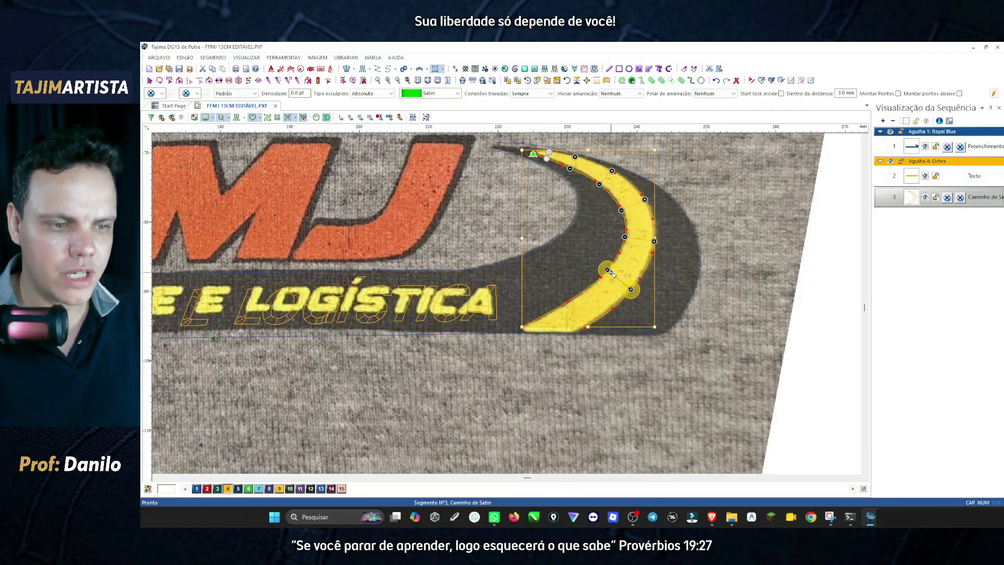
click(604, 315)
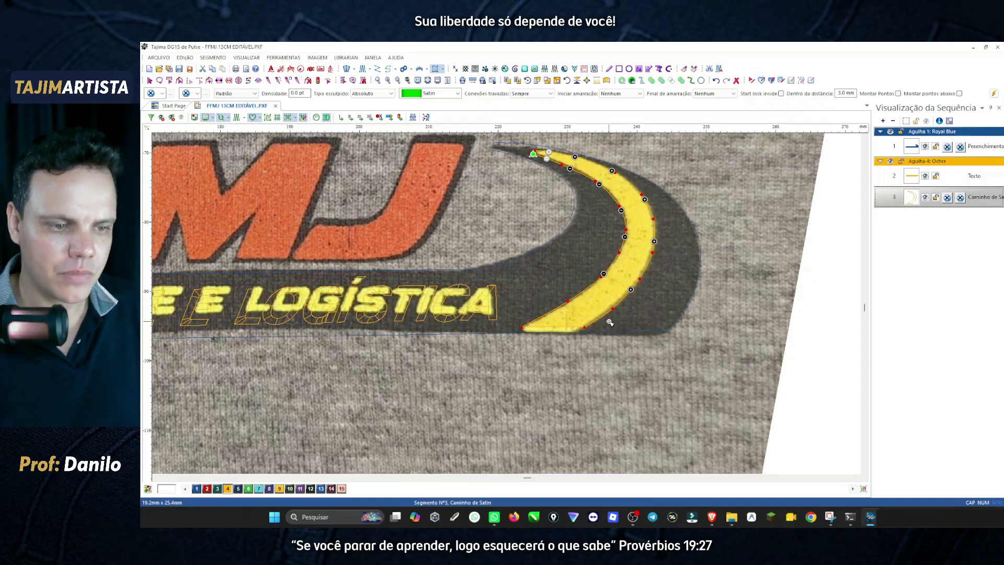
click(571, 300)
click(546, 314)
click(558, 328)
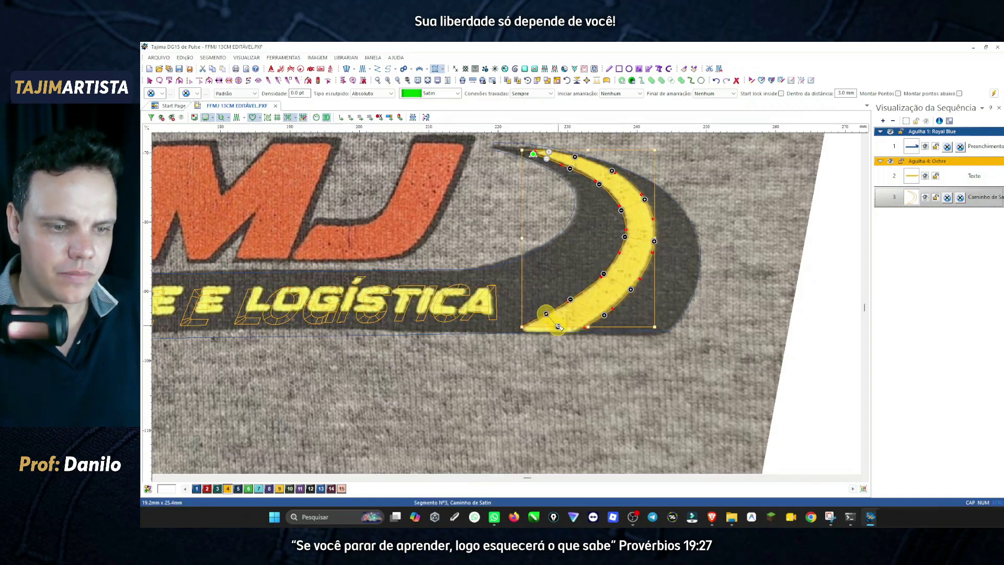
key(Return)
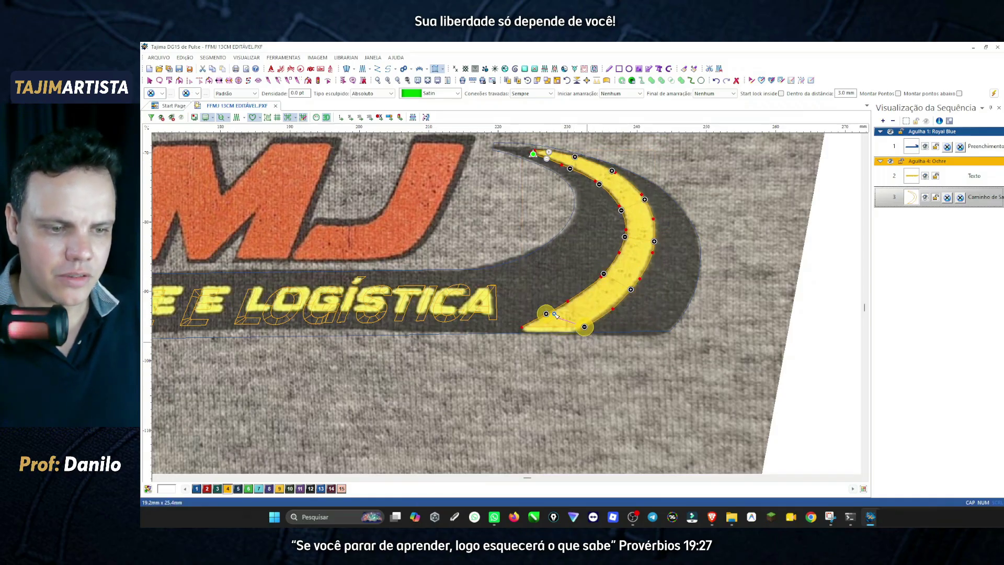
drag(546, 313, 522, 327)
drag(570, 299, 611, 309)
drag(603, 273, 636, 284)
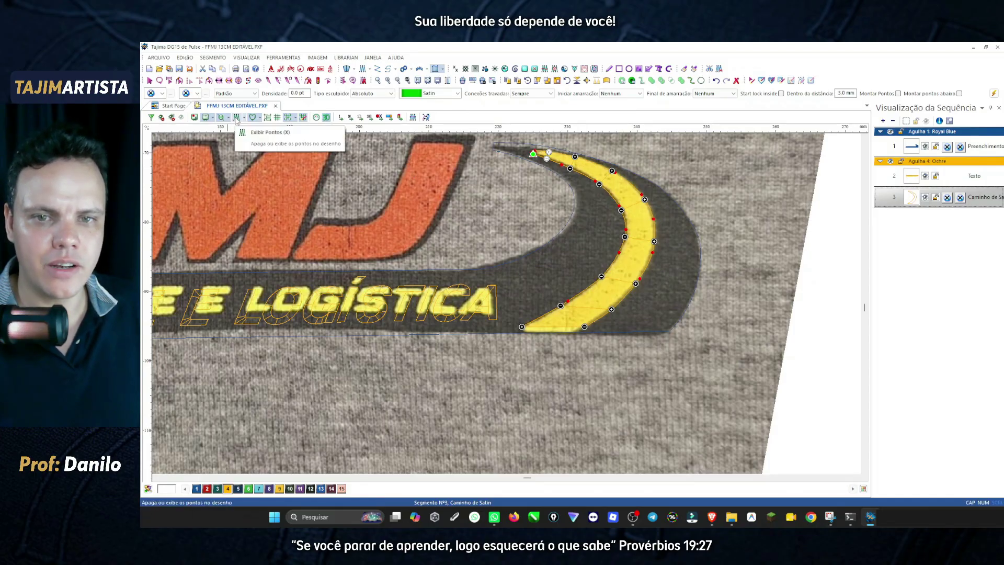
Preview the yellow stripe's stitches, return to the outline display, and compare the band fill with the whole logo photo.
click(236, 118)
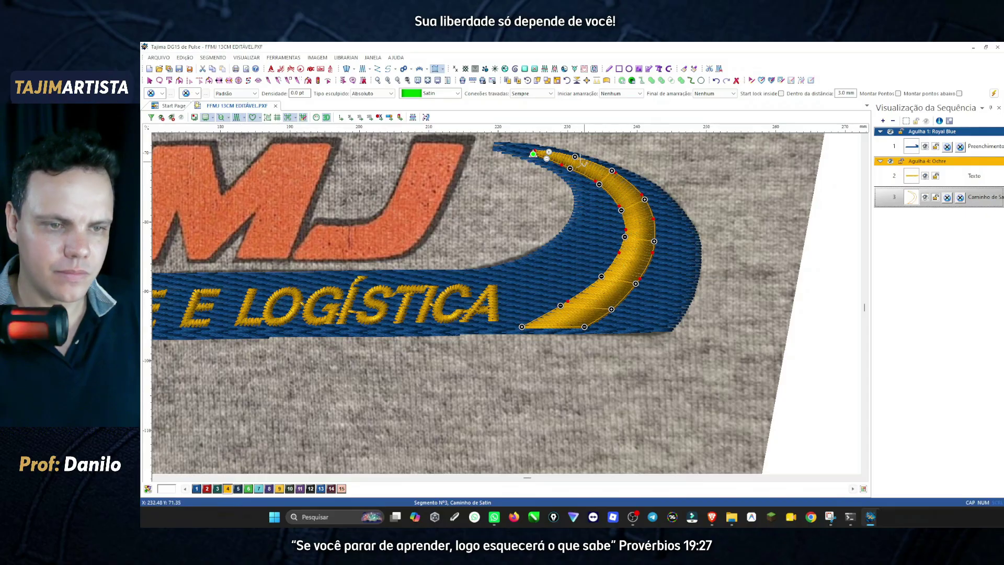
click(237, 118)
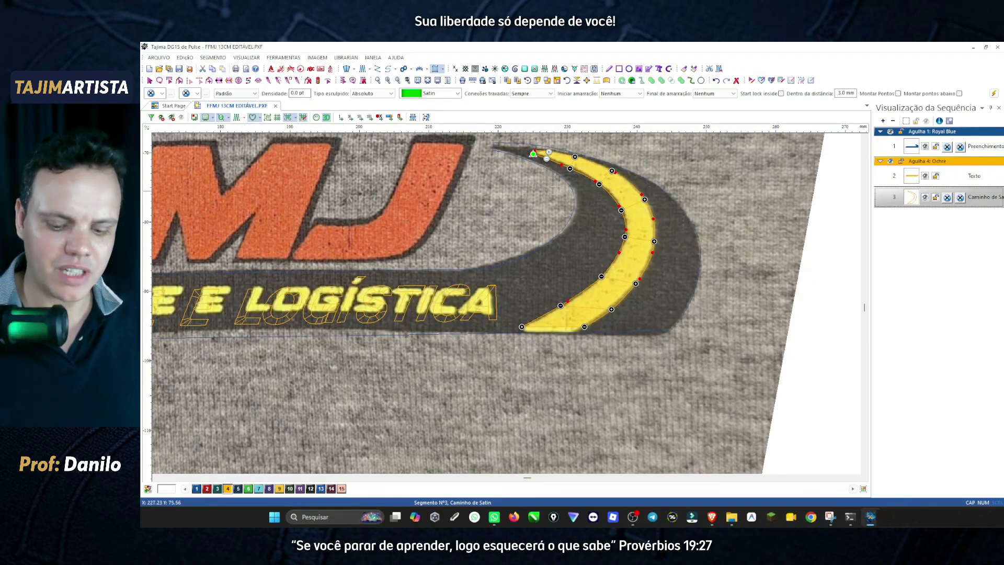
click(823, 248)
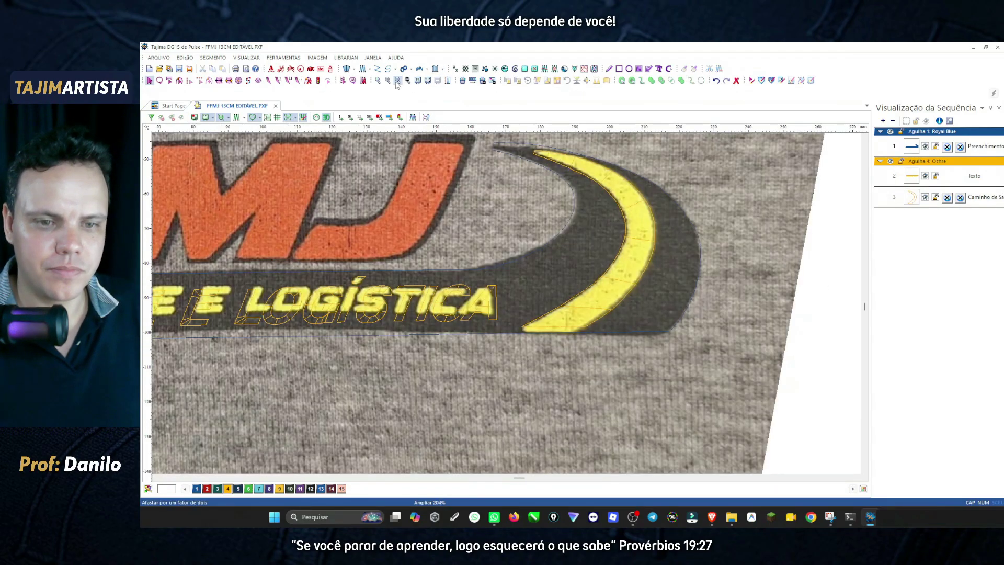
click(397, 80)
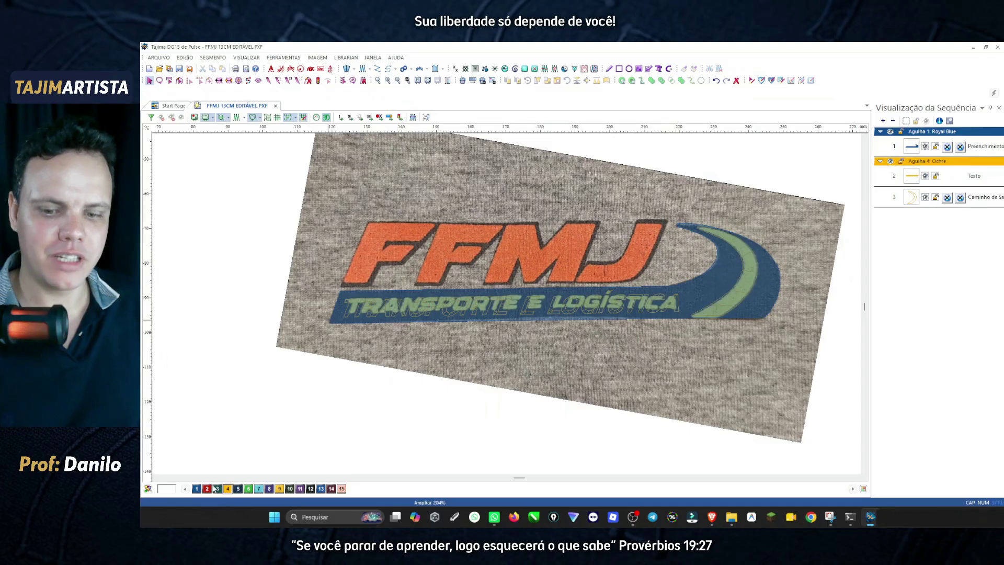
key(Tab)
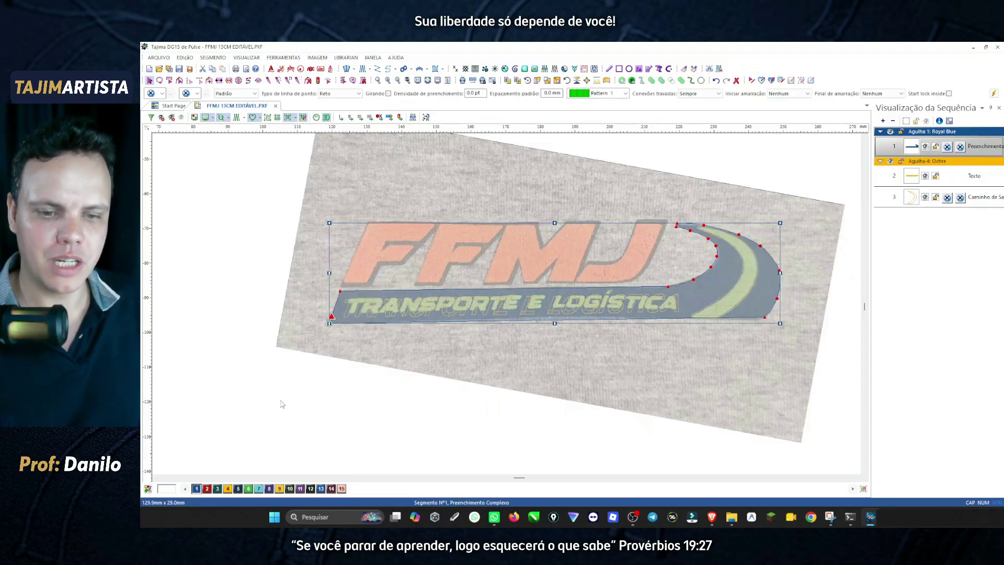
click(432, 349)
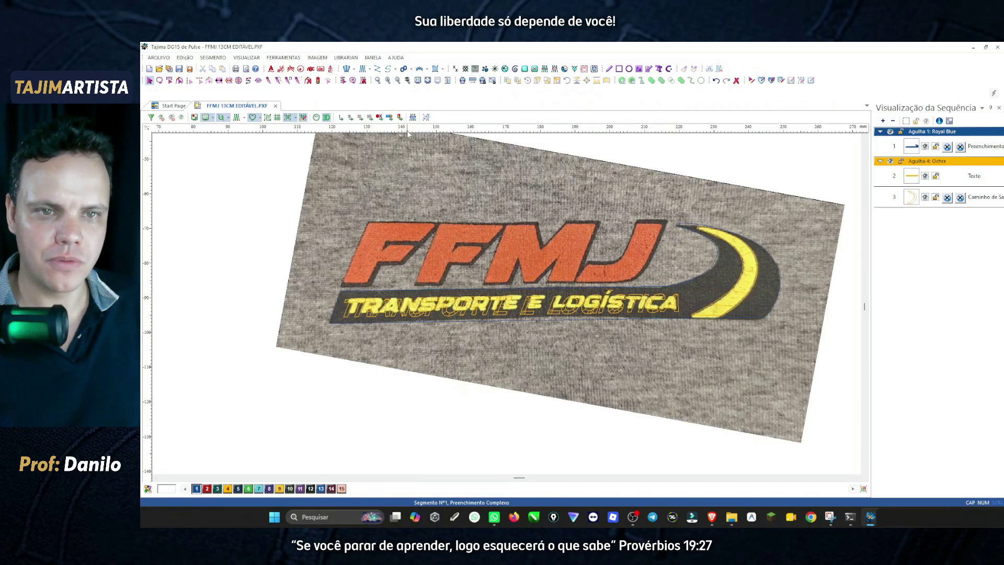
Change the needle 1 thread colour to the dark grey sampled from the band behind the lettering in the logo photo.
click(388, 81)
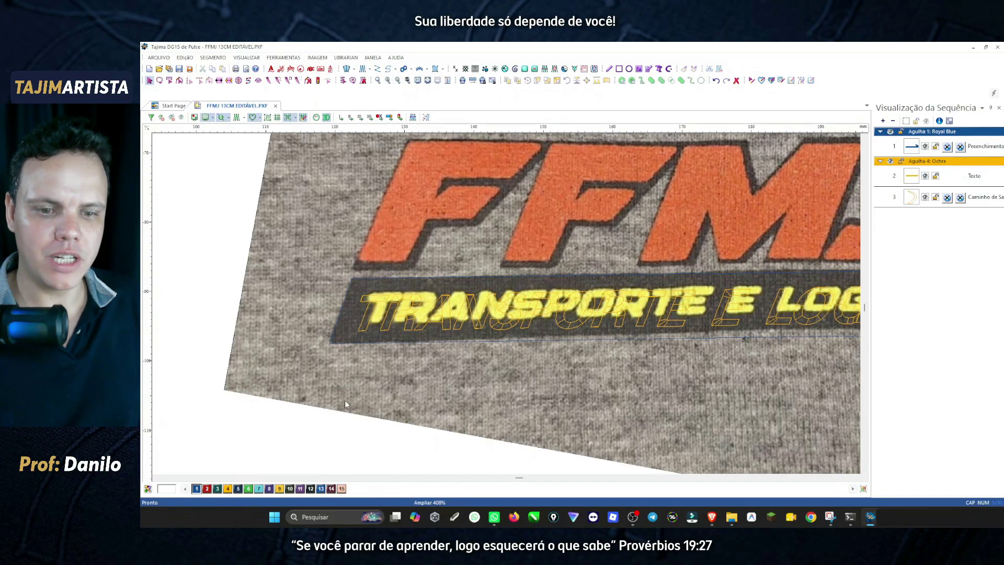
click(335, 343)
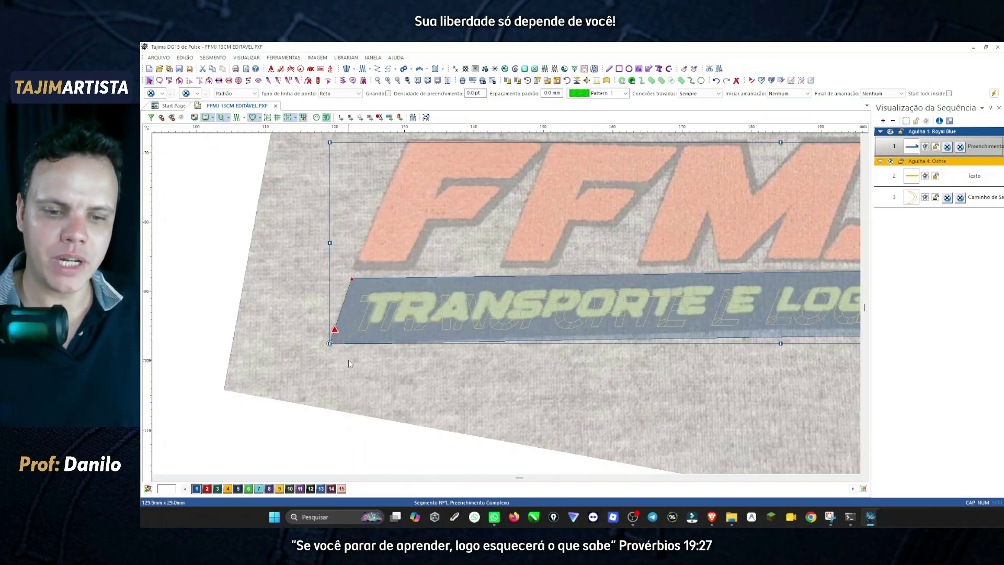
click(265, 288)
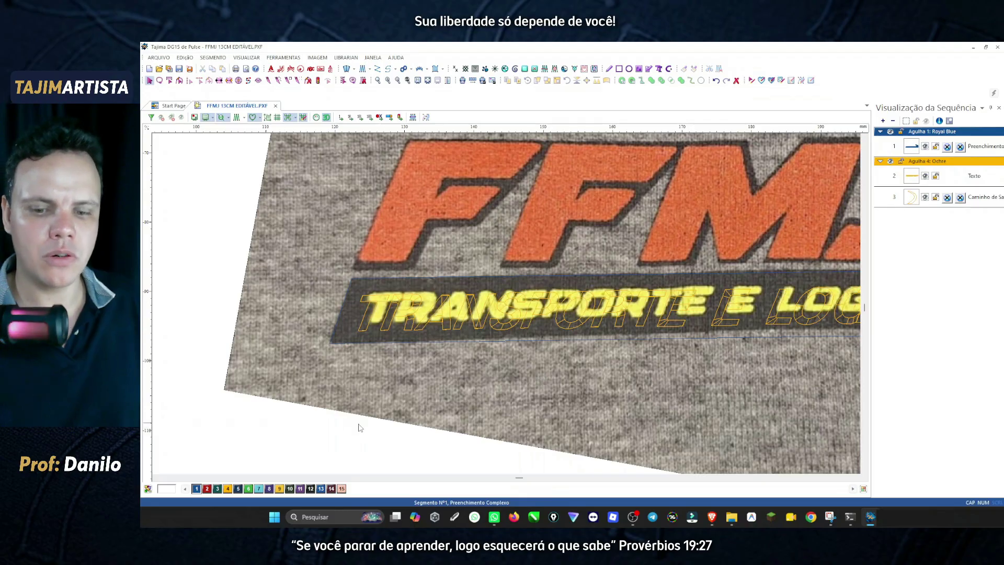
right_click(197, 489)
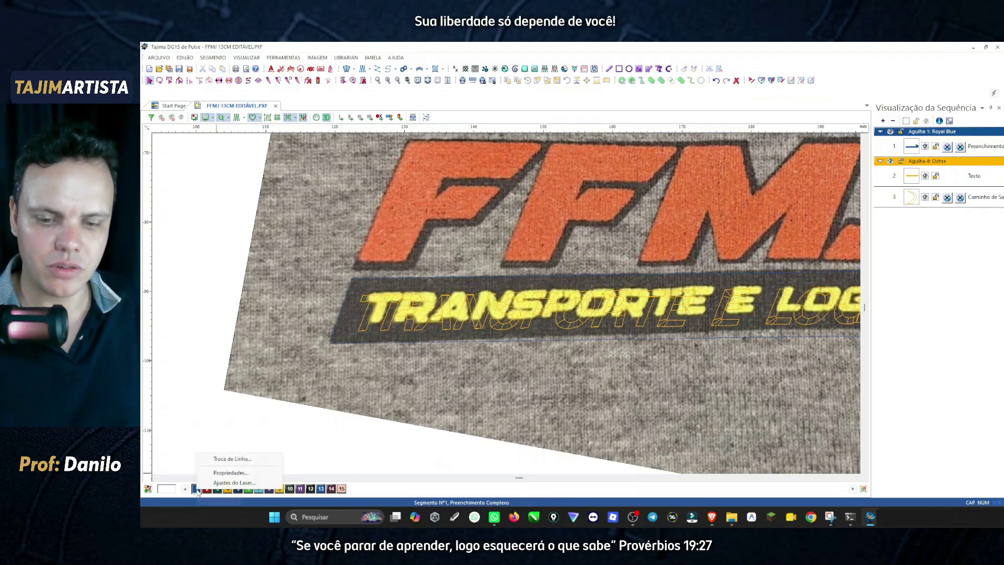
click(223, 474)
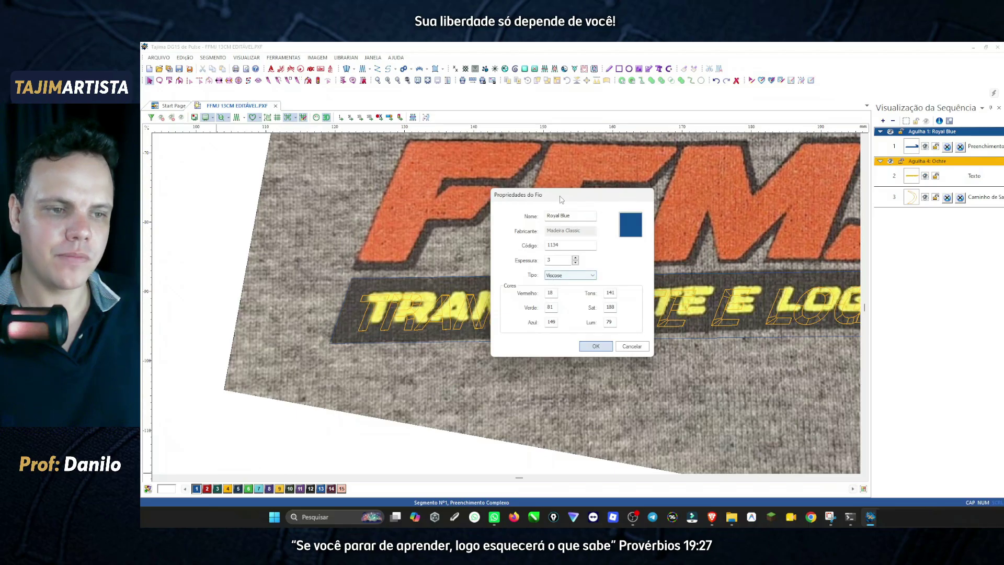
drag(568, 196, 676, 191)
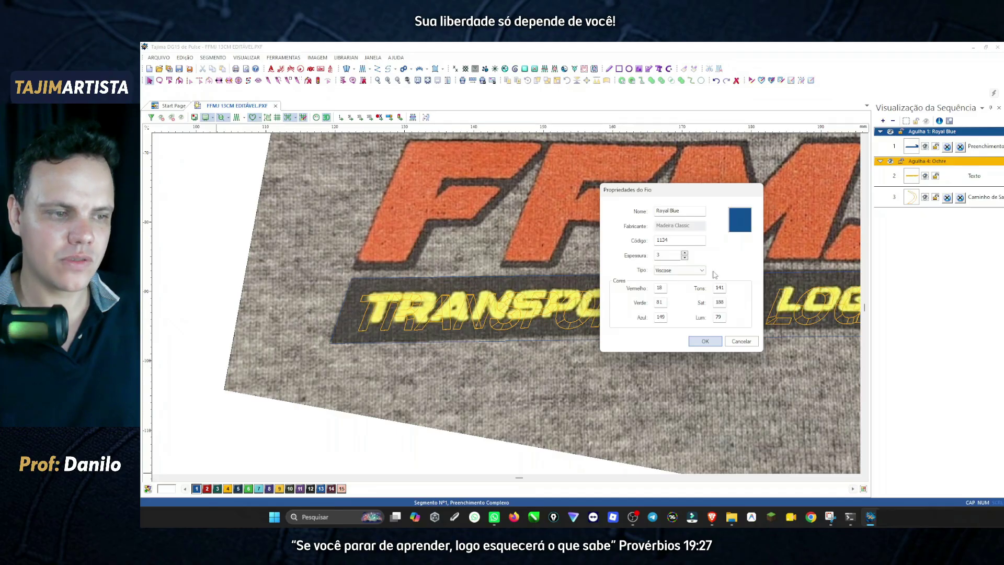
click(744, 221)
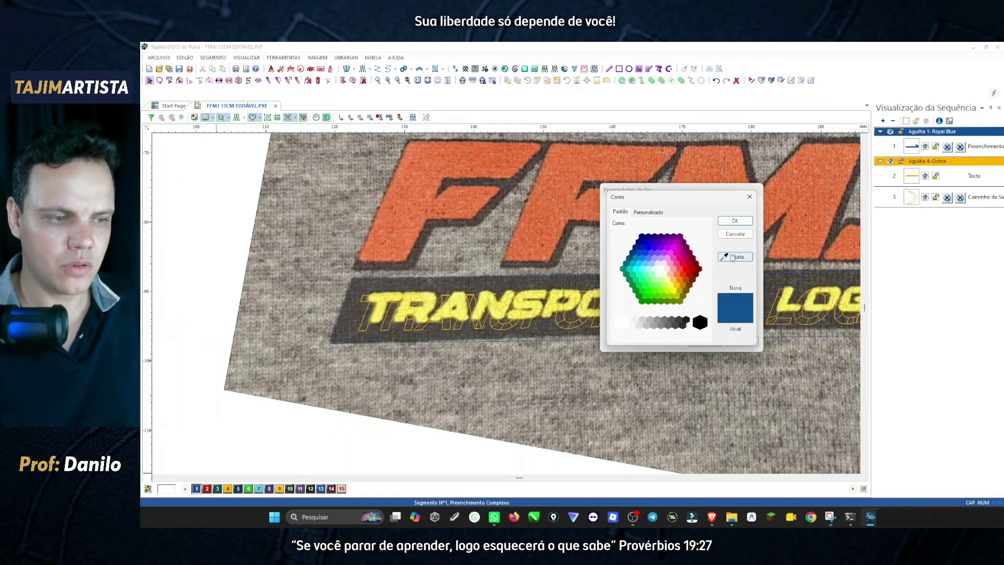
click(734, 257)
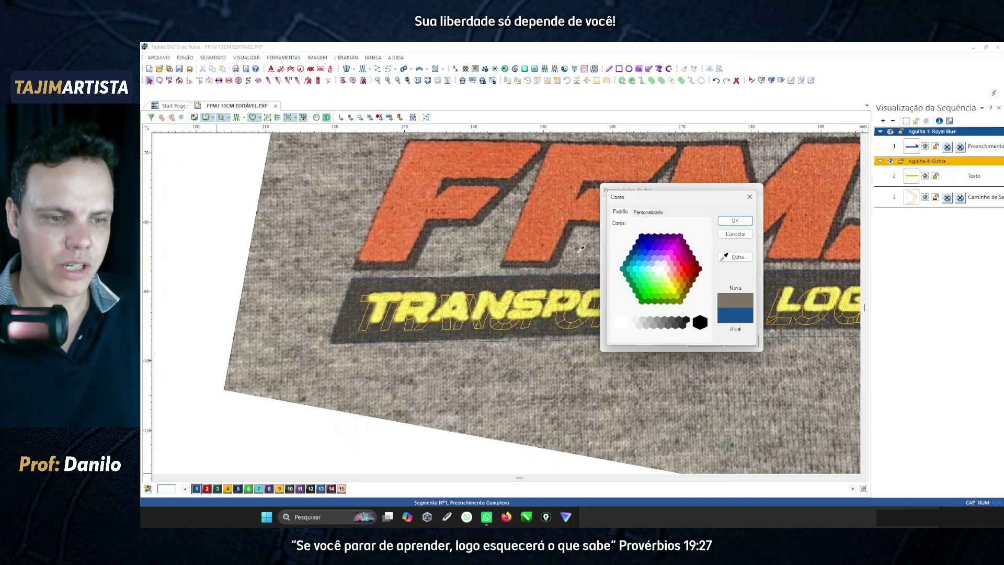
click(369, 280)
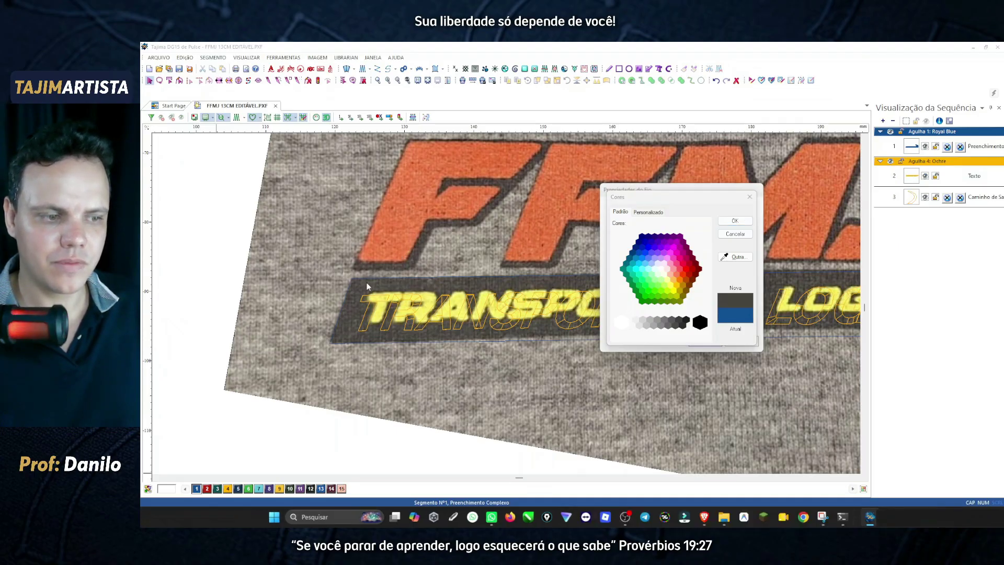
click(730, 296)
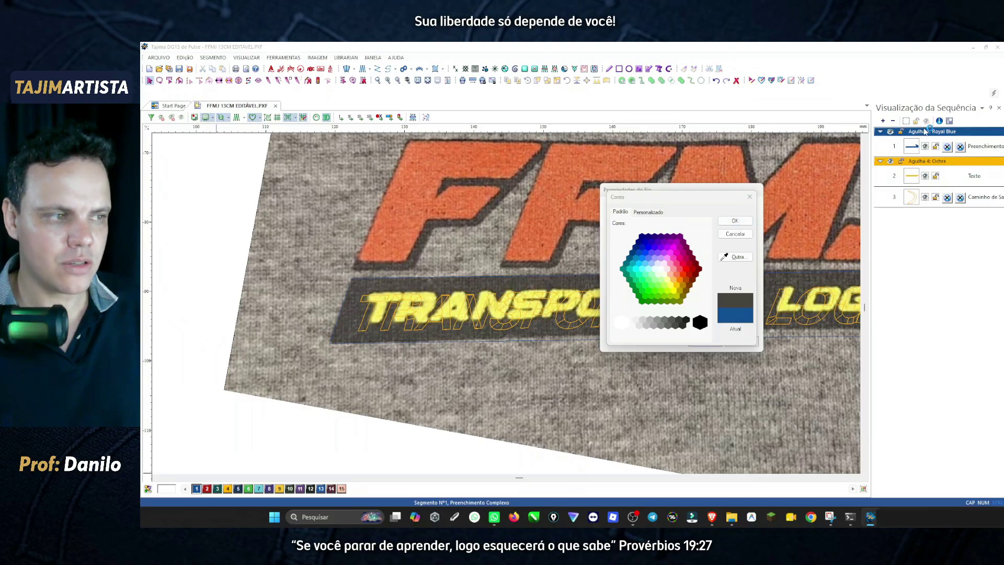
click(735, 221)
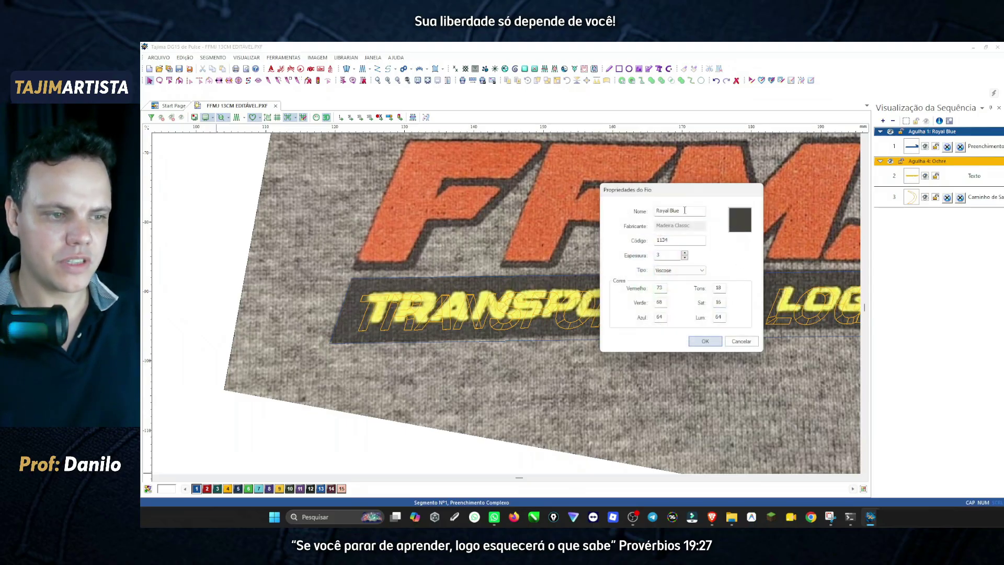
Rename the needle 1 thread "Chumbo" and apply its thread properties.
drag(685, 210, 640, 214)
text(ch)
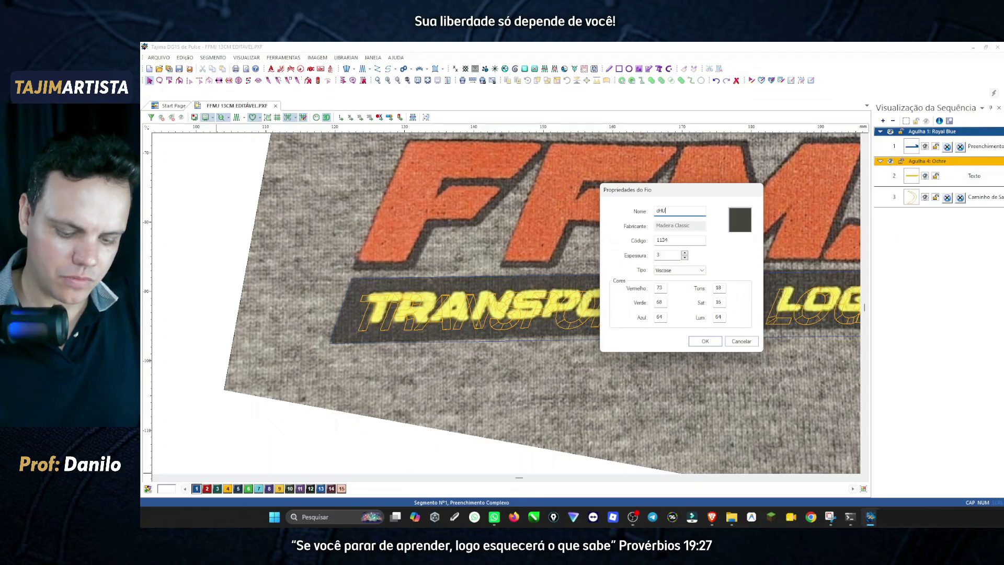
key(BackSpace)
key(BackSpace)
key(BackSpace)
key(BackSpace)
key(BackSpace)
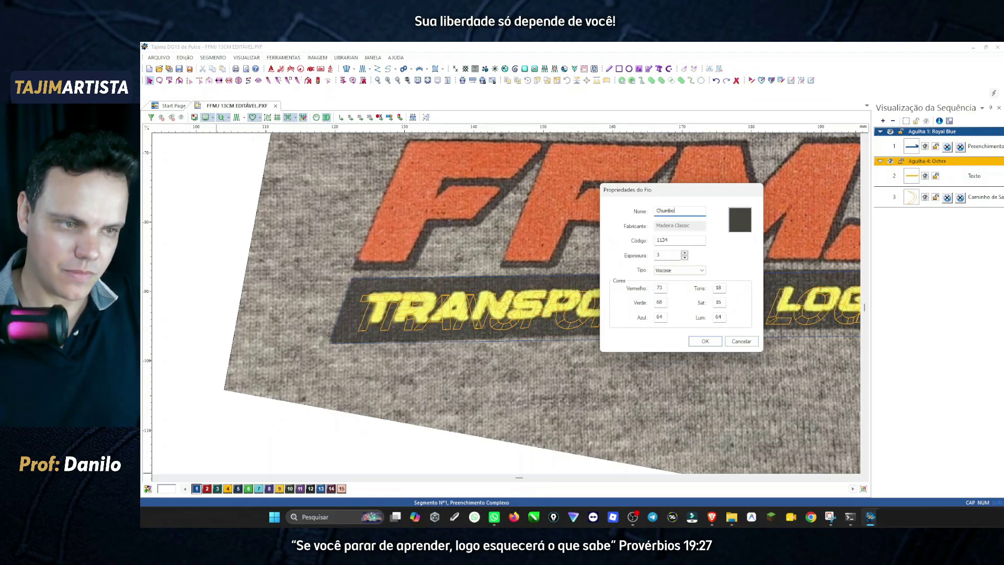
click(664, 240)
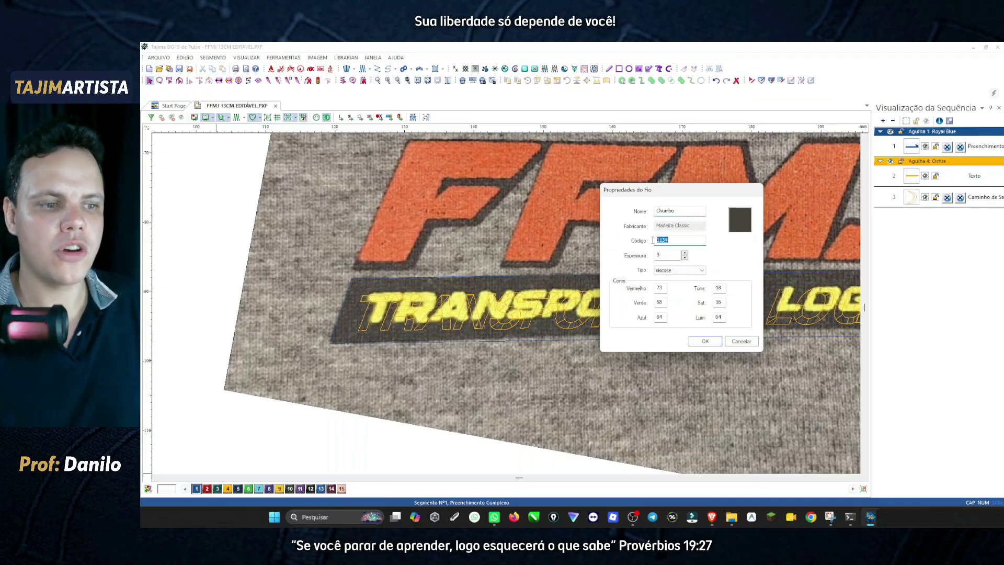
click(698, 346)
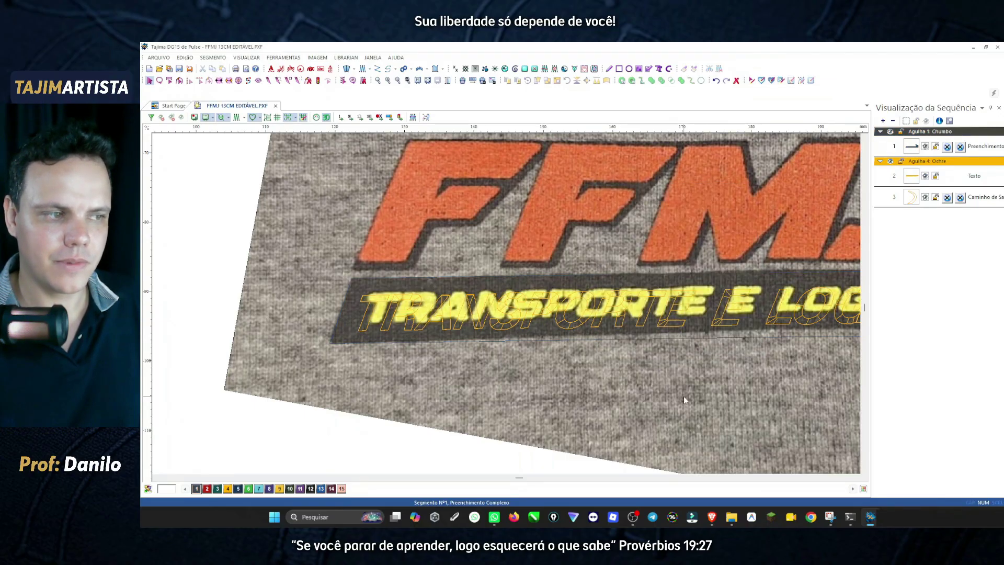
Check the recoloured band fill and the whole logo with the stitches displayed, then return to the outline display.
click(919, 150)
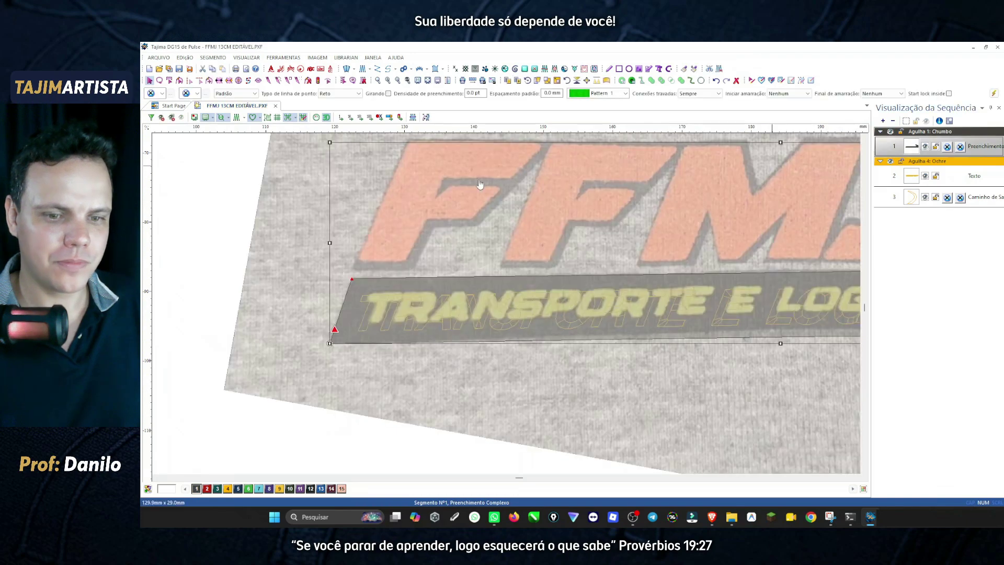
click(242, 118)
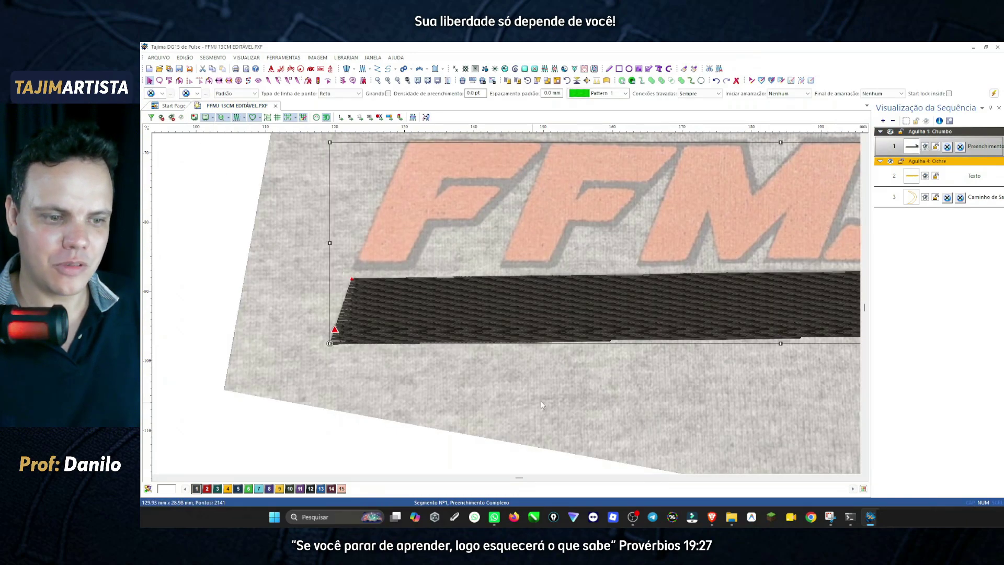
click(565, 380)
click(398, 80)
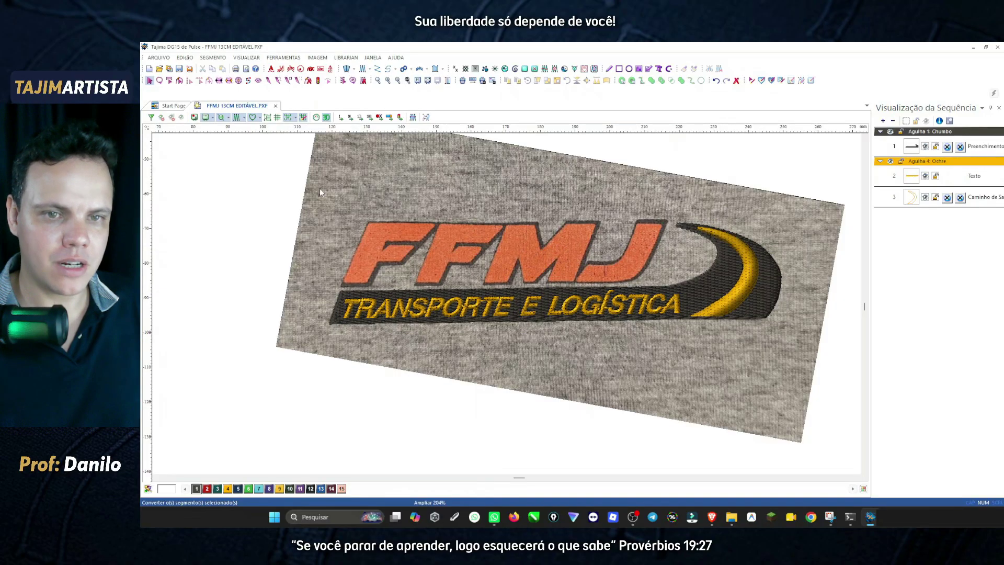
click(238, 118)
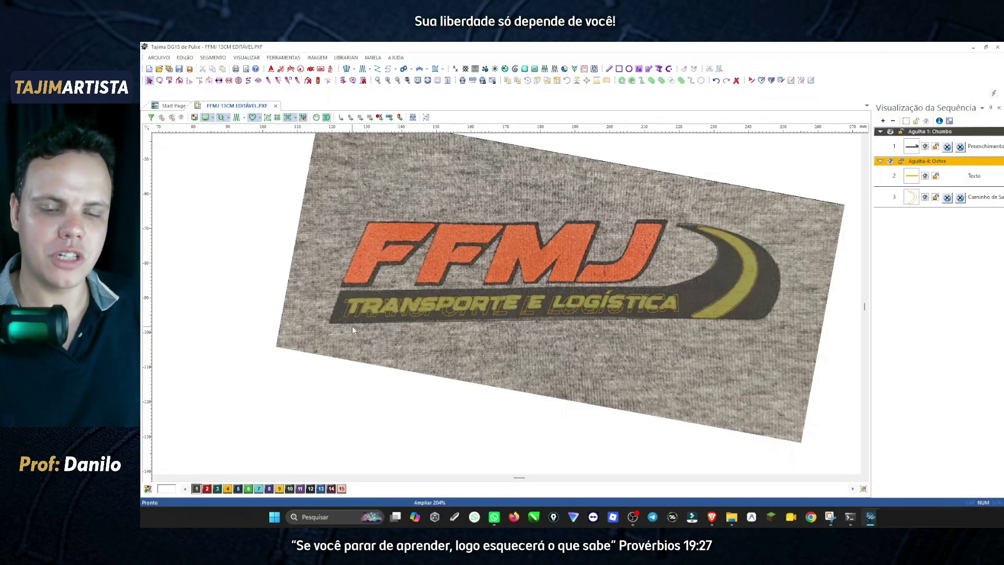
Start a satin path on the first orange F and trace its outer slanted edge and top arm over the logo photo.
key(plus)
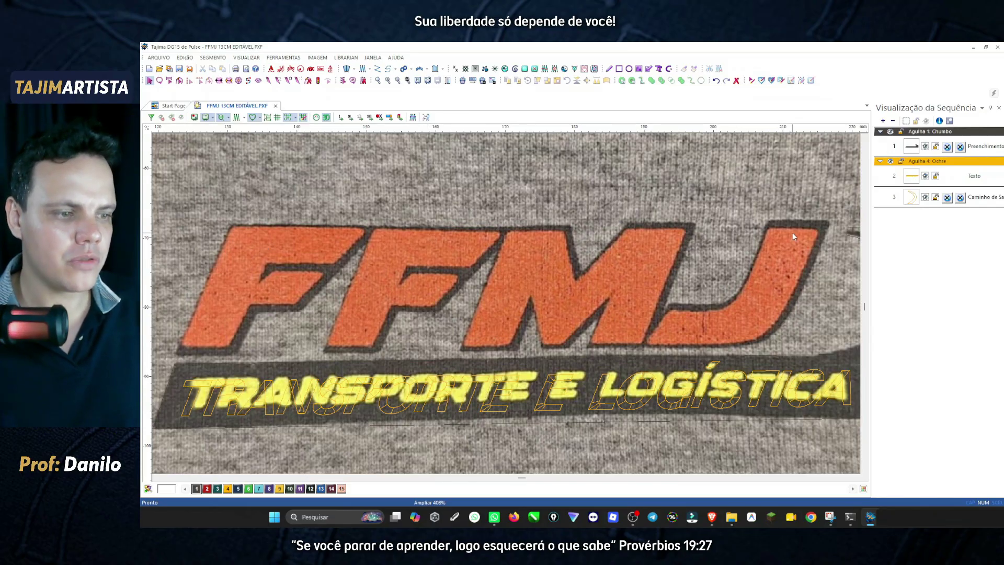
click(435, 70)
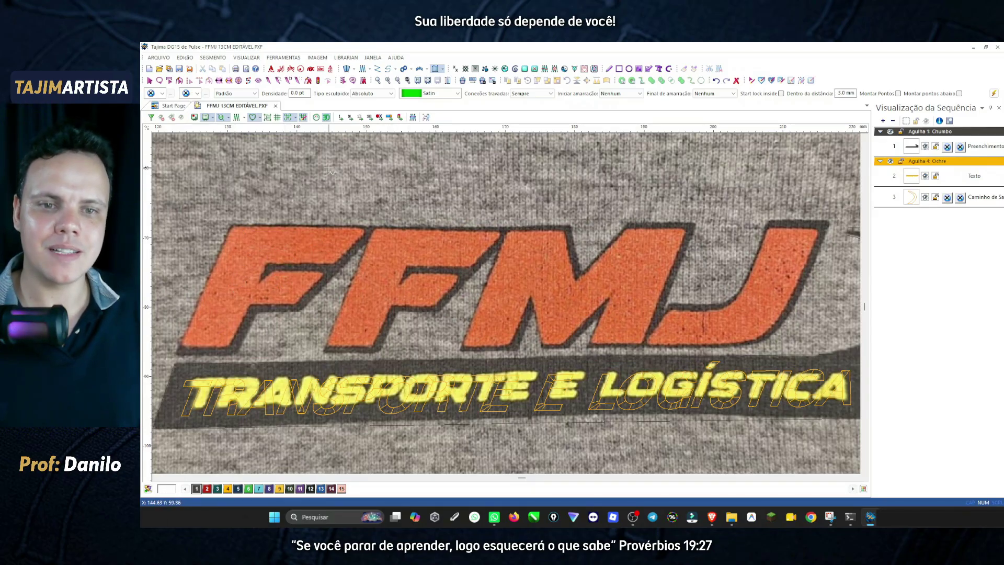
key(z)
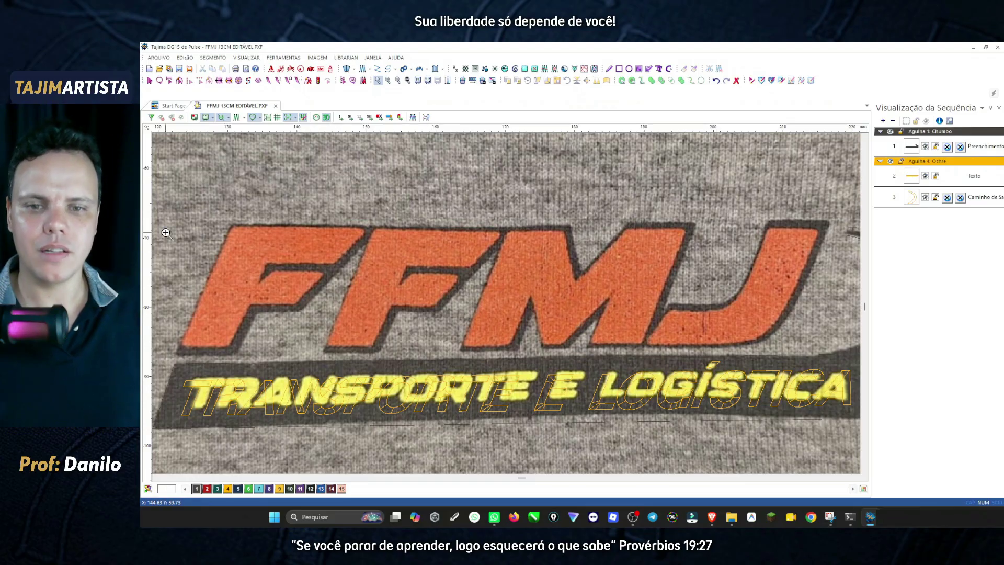
drag(158, 202, 379, 367)
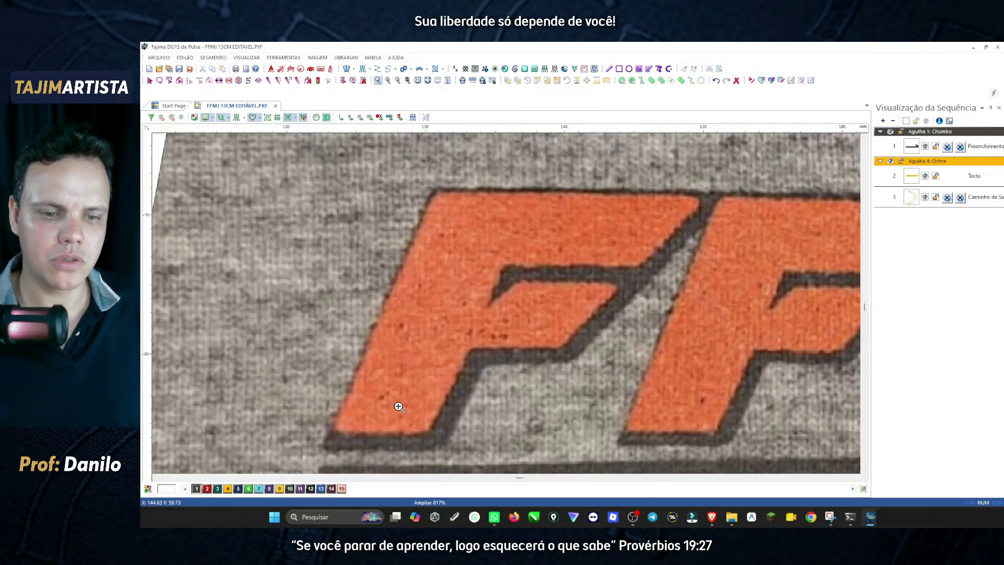
key(Escape)
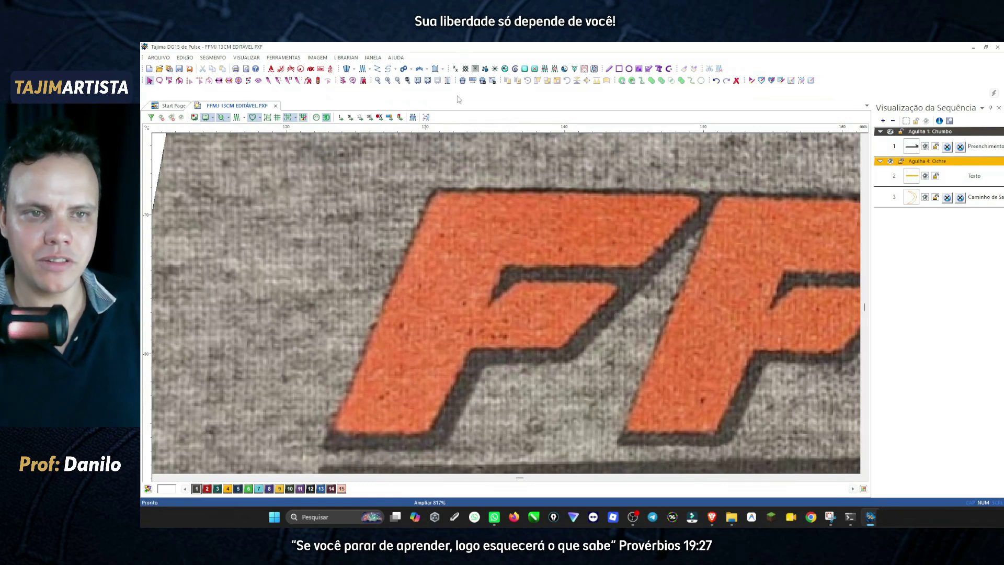
click(436, 69)
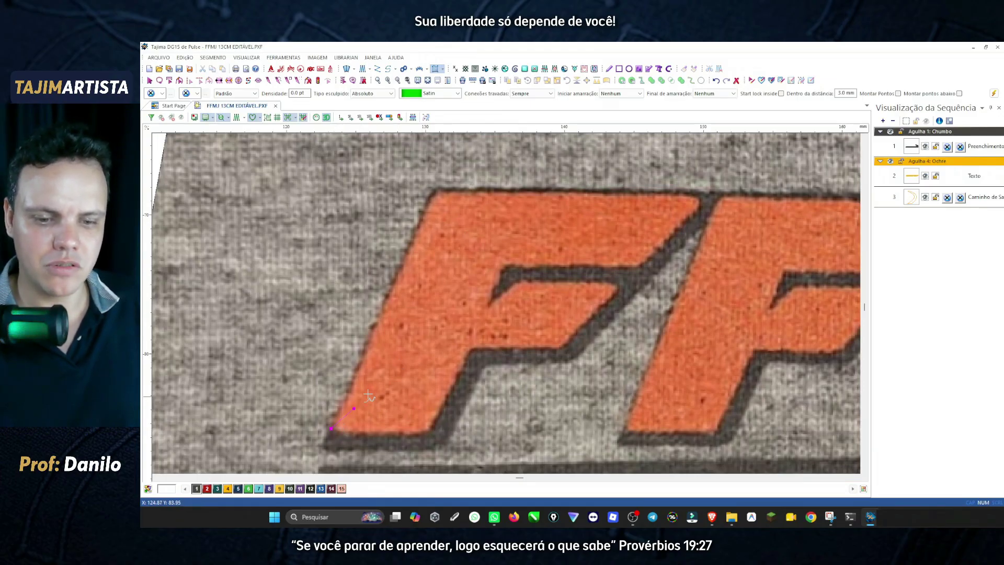
click(331, 429)
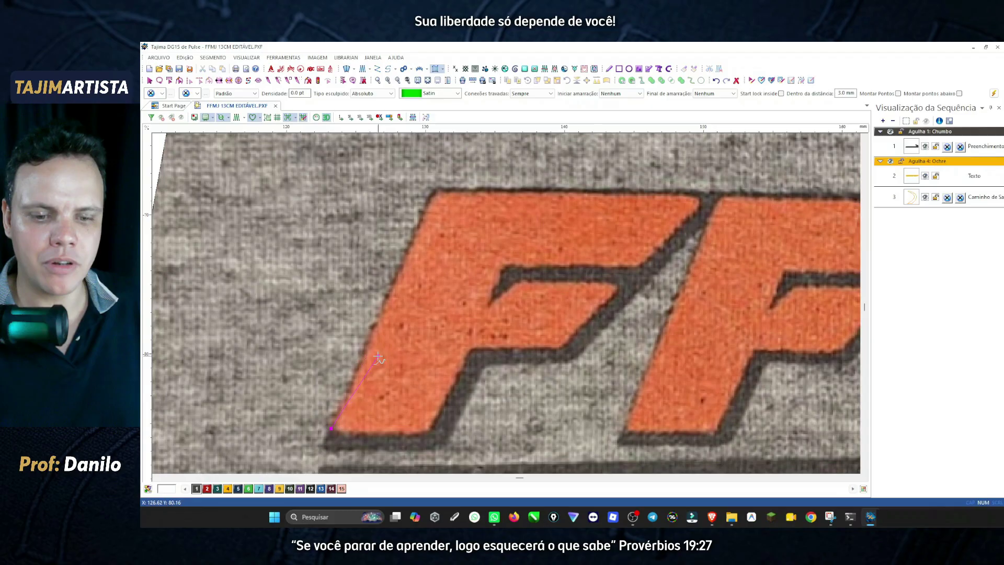
click(435, 191)
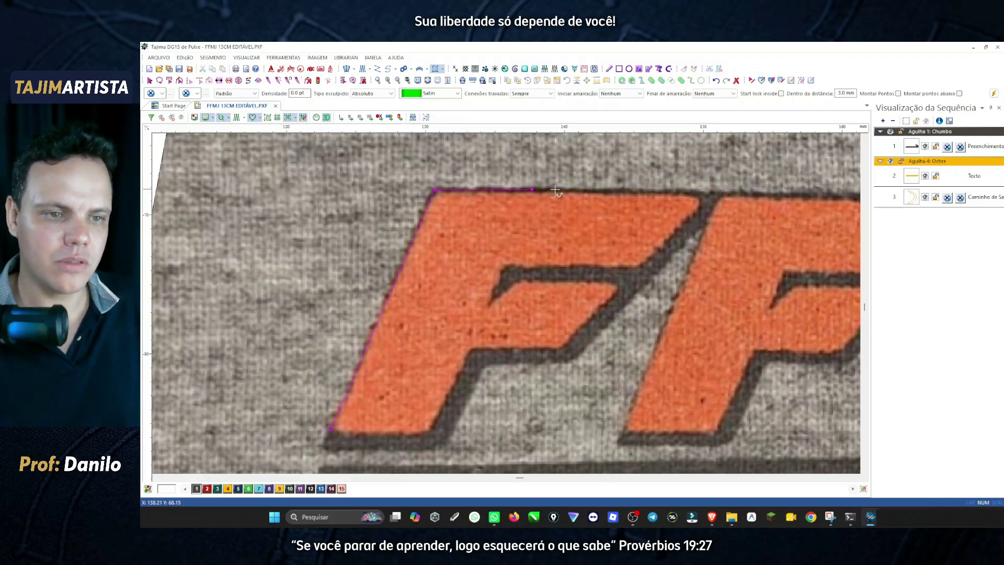
click(696, 196)
click(699, 208)
click(641, 264)
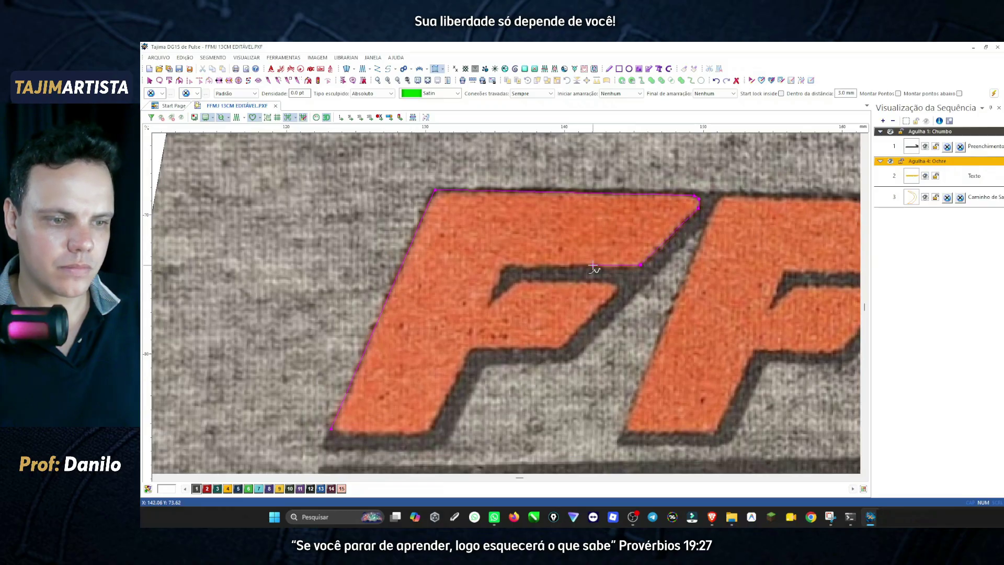
Continue the F outline around the notch between its arms and along the middle arm back to the stem.
click(501, 265)
click(487, 308)
click(514, 287)
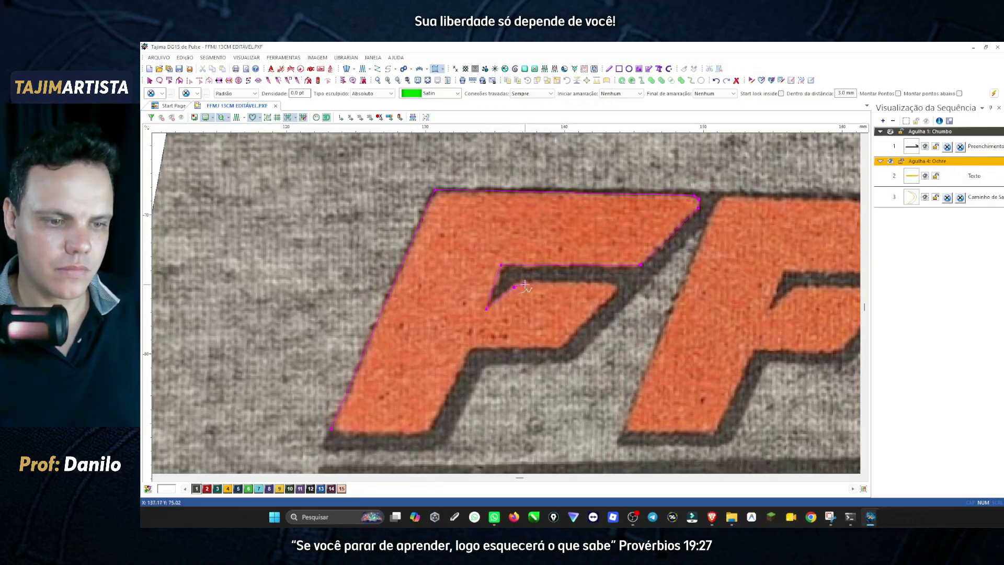
click(525, 283)
click(549, 282)
click(620, 285)
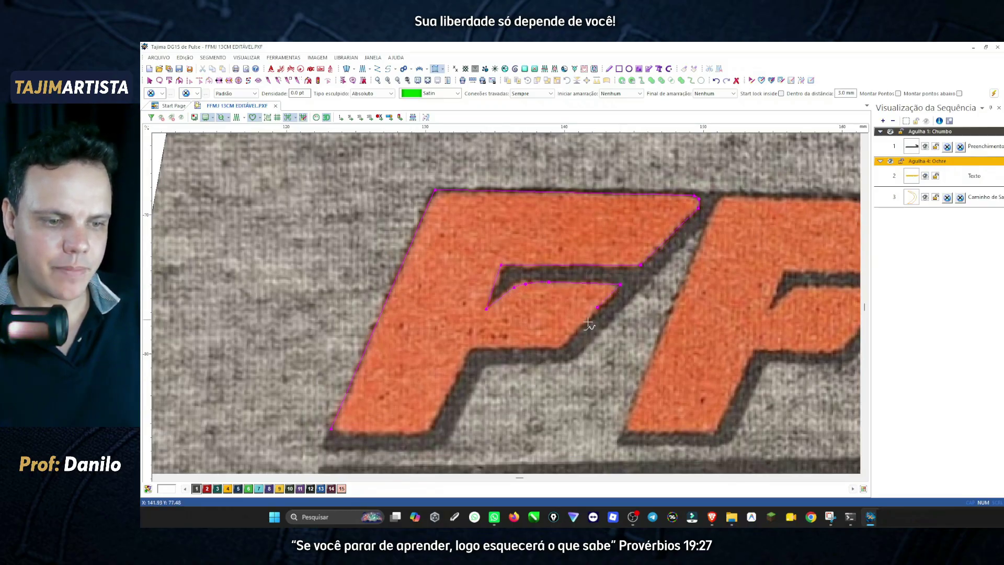
click(560, 345)
click(473, 346)
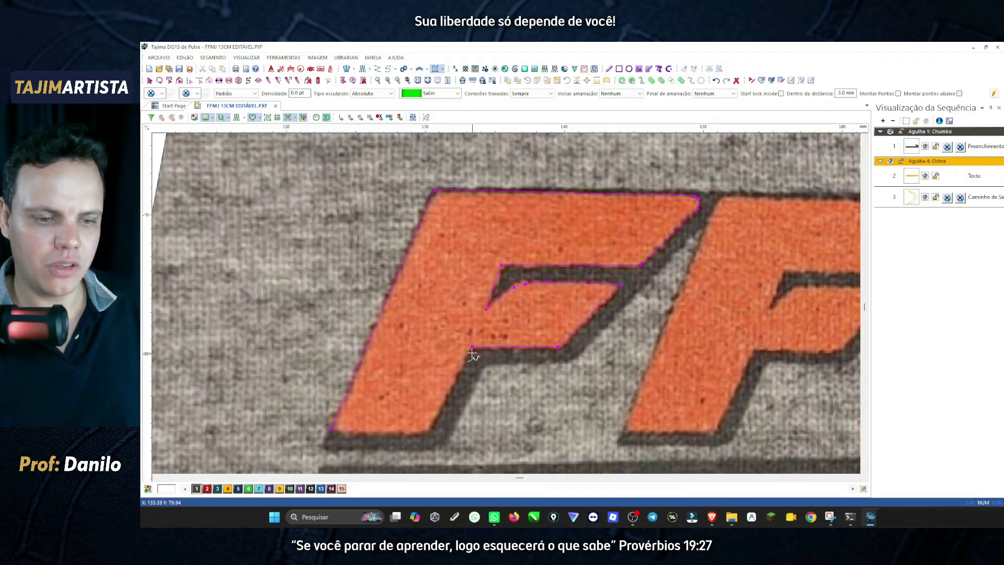
scroll(473, 356, down, 3)
click(432, 342)
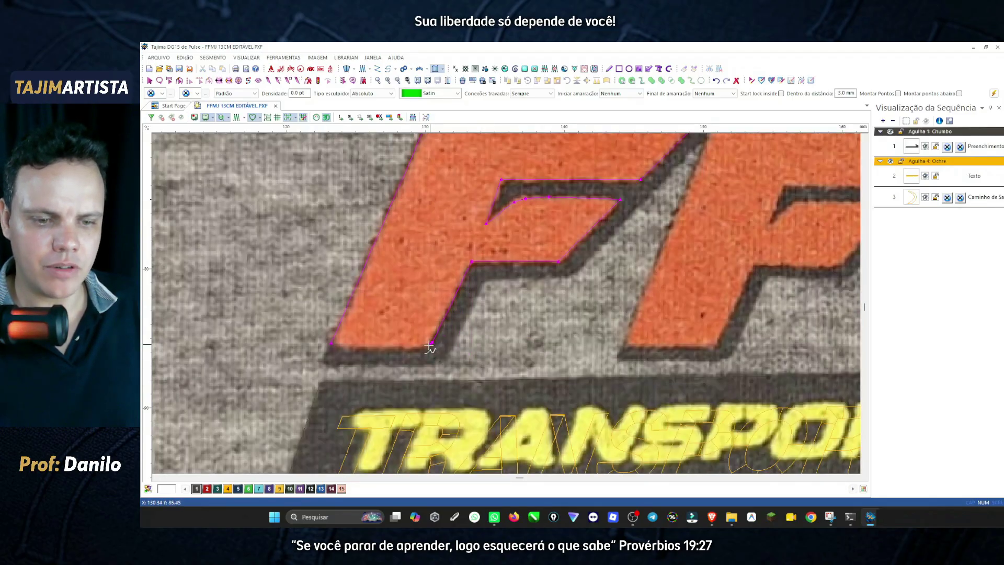
click(417, 348)
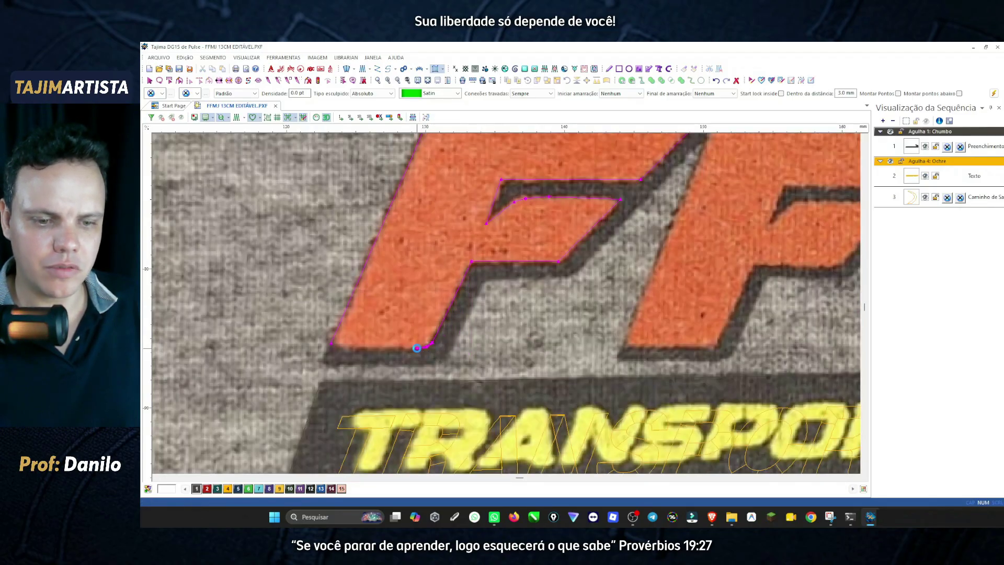
click(330, 346)
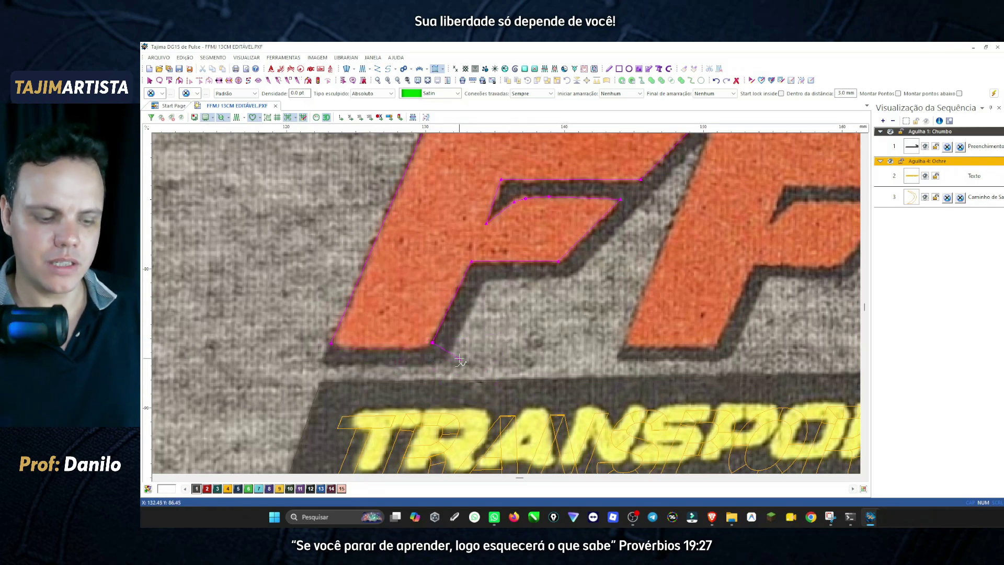
click(440, 342)
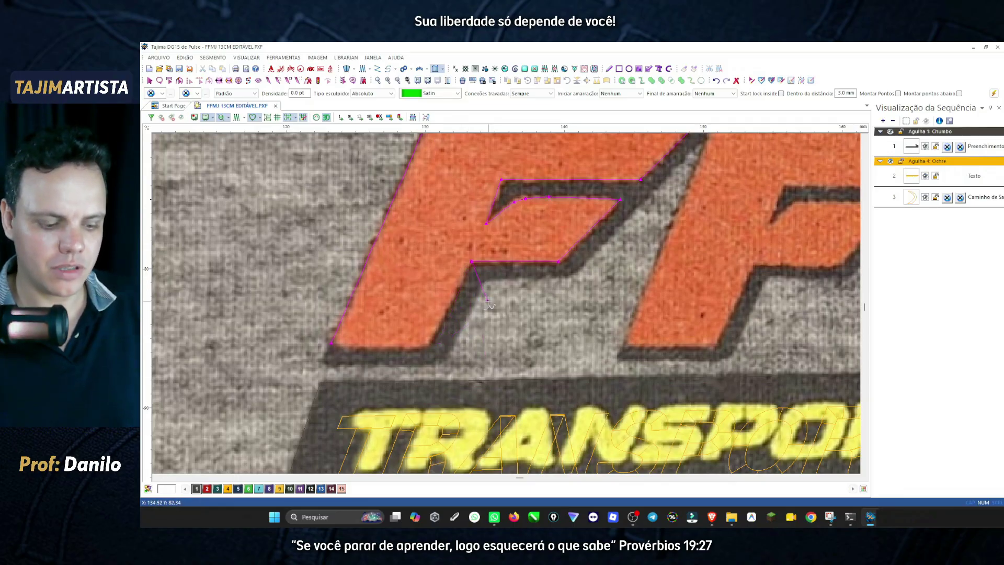
key(BackSpace)
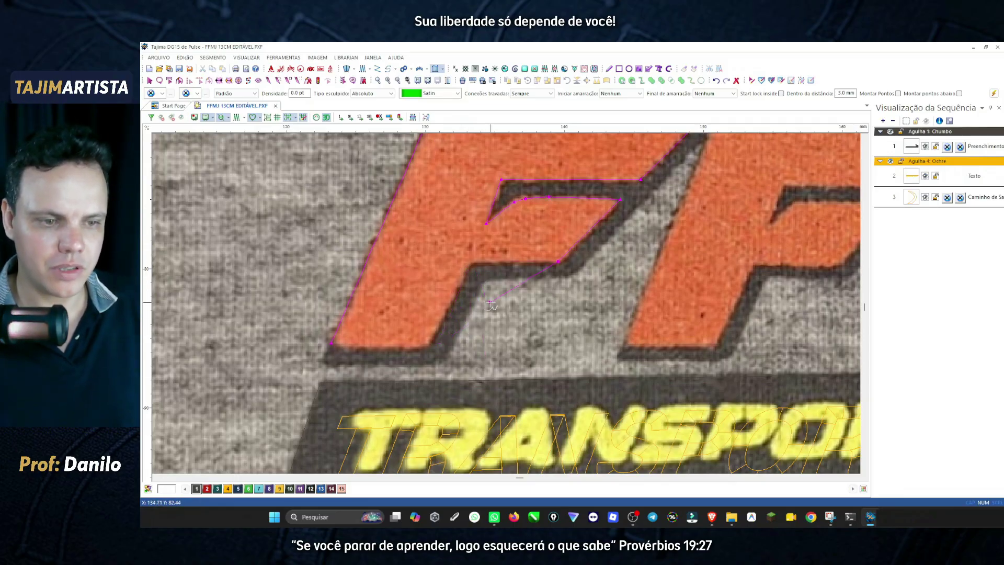
click(471, 263)
click(485, 333)
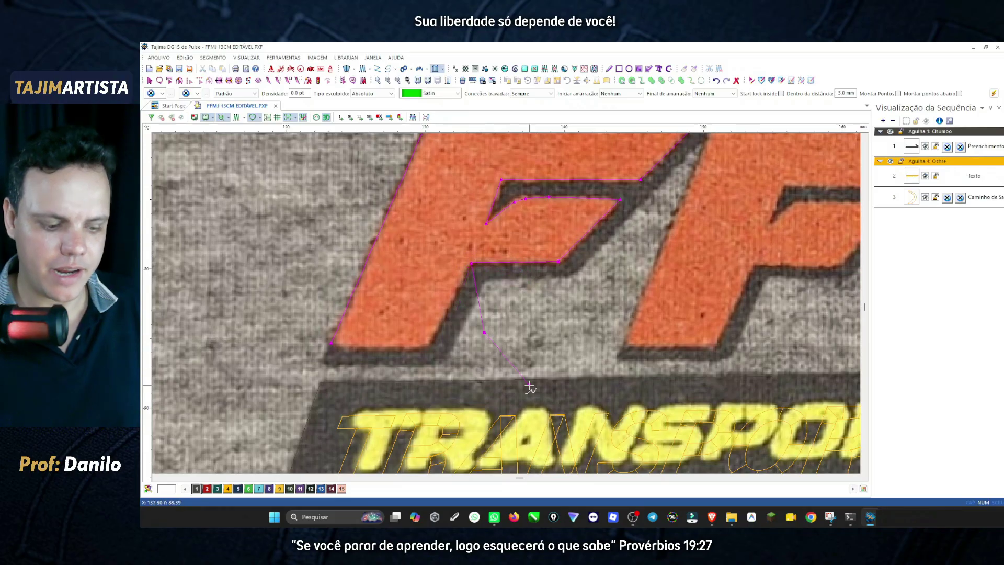
key(BackSpace)
click(428, 349)
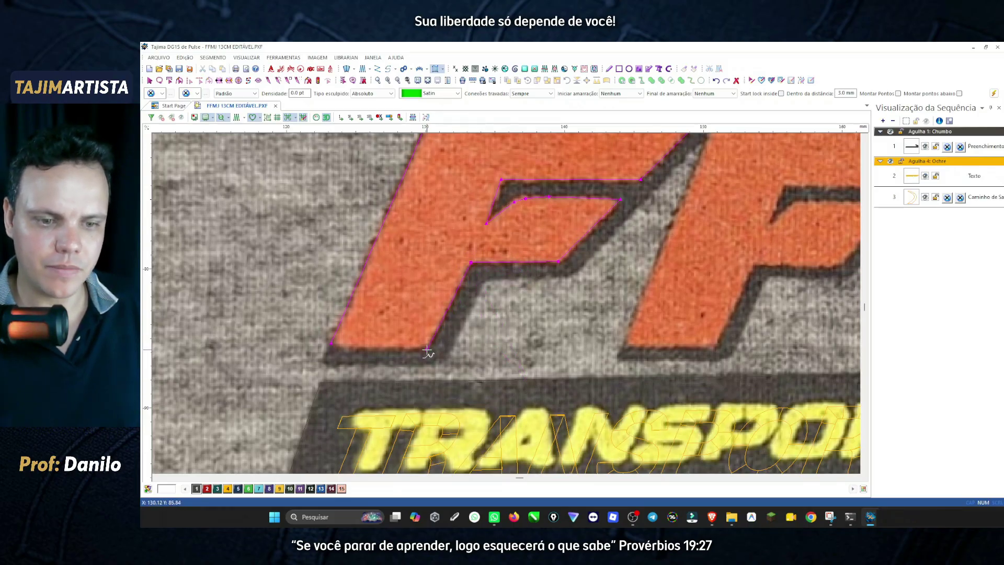
click(365, 347)
key(BackSpace)
key(BackSpace)
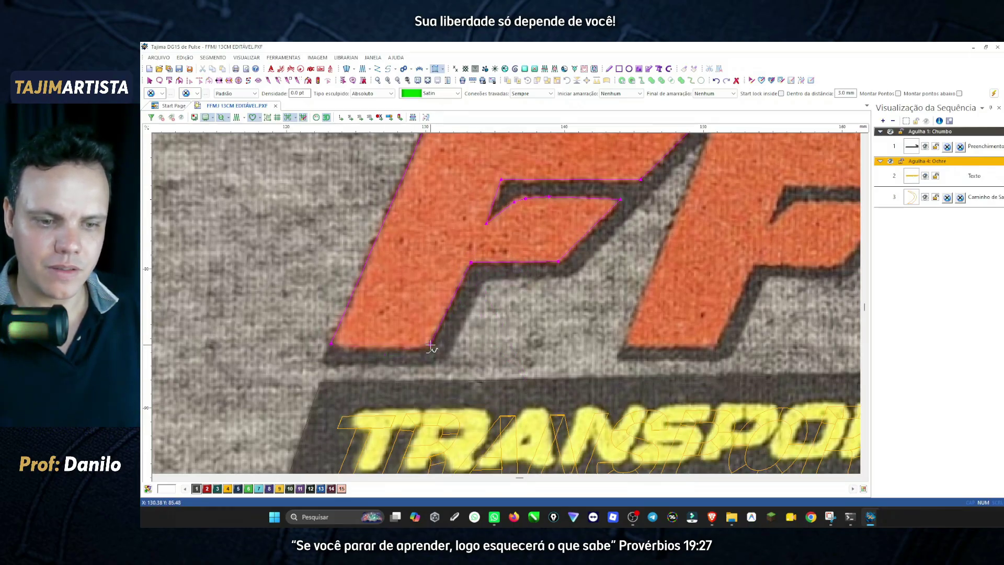
Close the F outline along the base of its stem, finish the satin path segment, and hide the logo photo.
click(430, 345)
click(372, 340)
key(BackSpace)
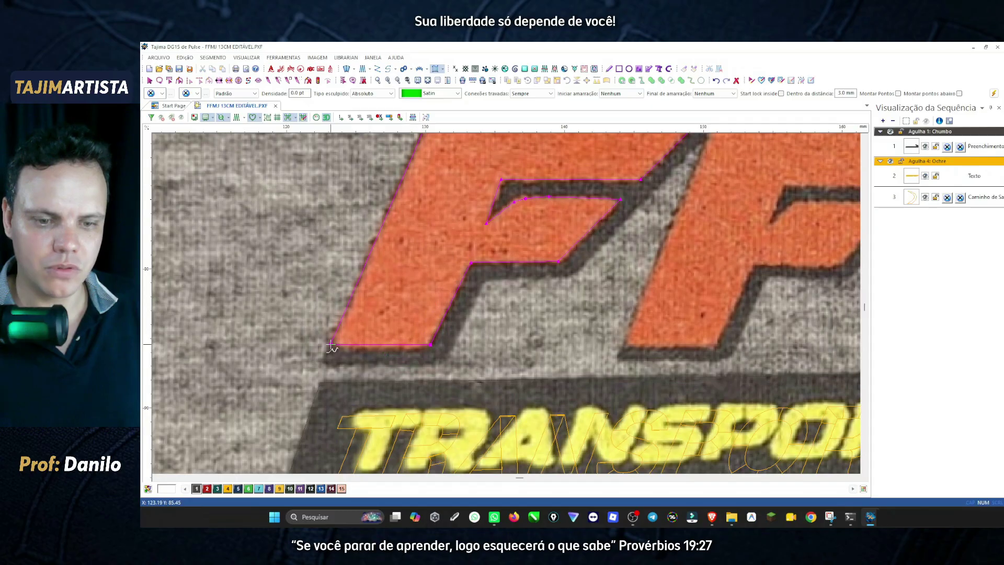
click(332, 345)
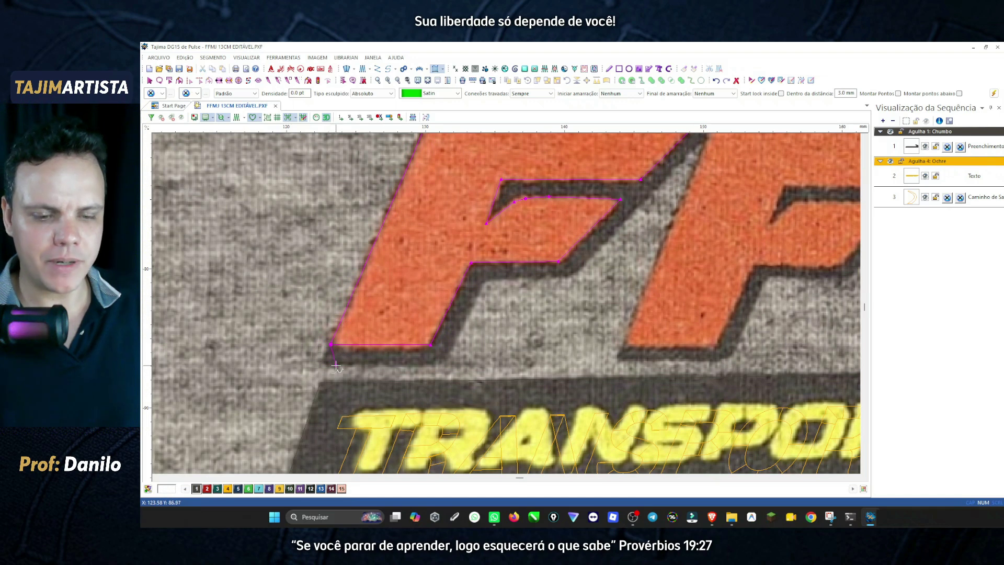
key(Return)
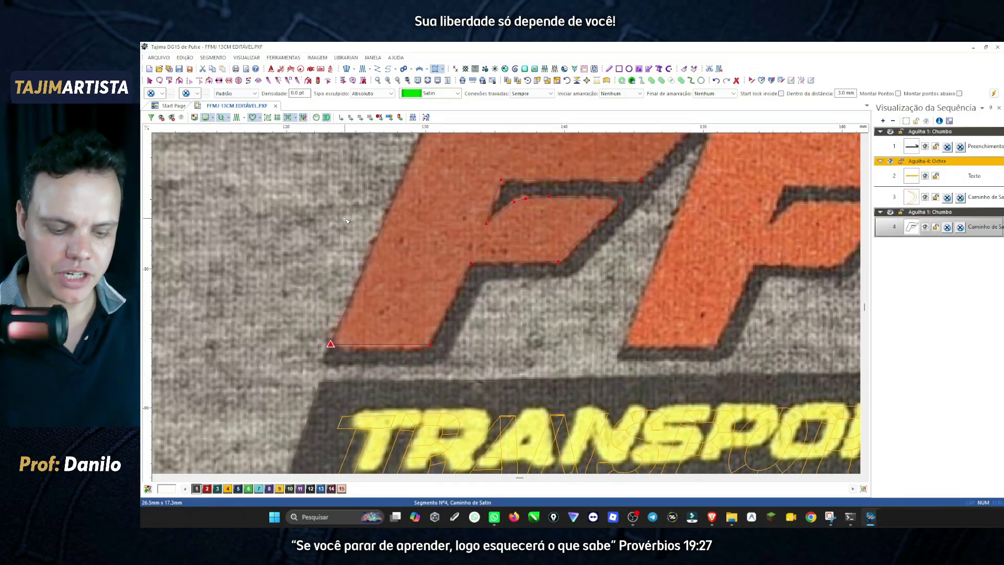
key(ctrl+i)
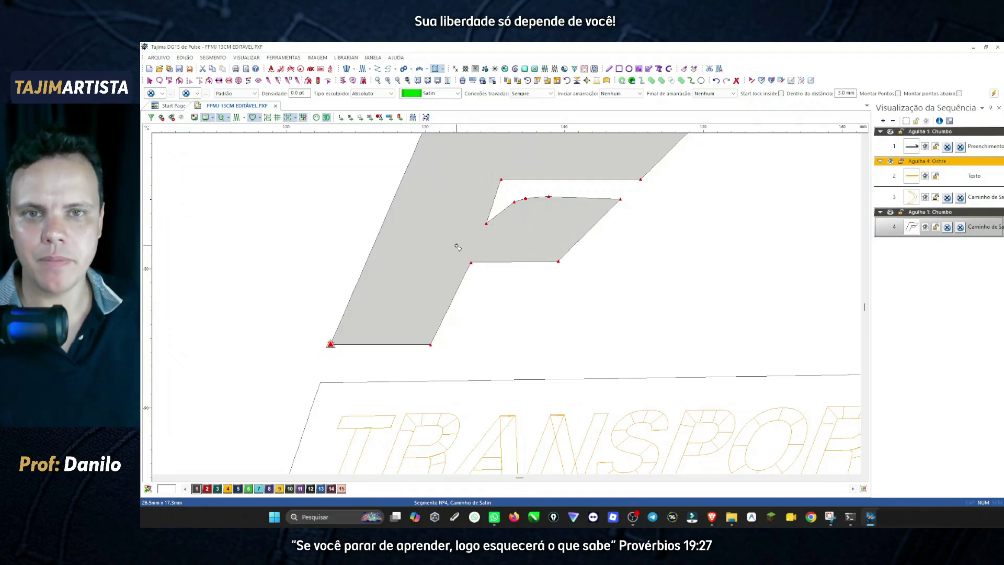
Mark up the satin tools and zigzag stitch directions over the F with the annotation pen and erase the markings.
click(437, 69)
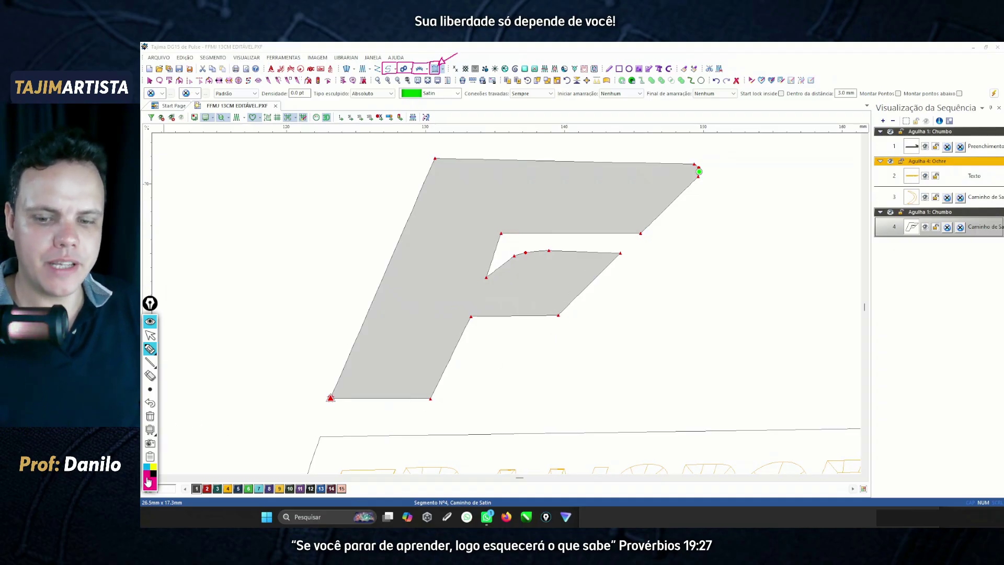
mouse_move(335, 398)
mouse_down()
mouse_move(427, 392)
mouse_move(373, 371)
mouse_move(434, 371)
mouse_move(383, 338)
mouse_move(438, 334)
mouse_move(383, 286)
mouse_move(515, 280)
mouse_move(455, 261)
mouse_move(444, 242)
mouse_move(453, 194)
mouse_move(474, 234)
mouse_move(544, 231)
mouse_move(584, 213)
mouse_move(612, 228)
mouse_move(655, 207)
mouse_move(662, 215)
mouse_move(529, 312)
mouse_move(517, 305)
mouse_move(525, 269)
mouse_move(494, 281)
mouse_move(476, 323)
mouse_up()
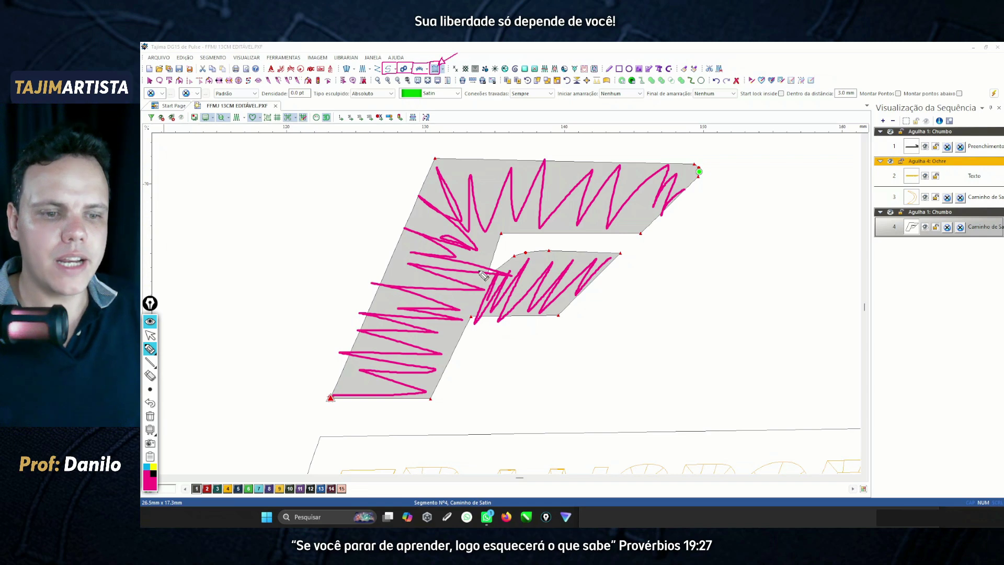
click(150, 417)
Sketch a magenta zigzag up the F's stem with the annotation pen, denser near the middle arm, to illustrate the stitch direction.
click(334, 396)
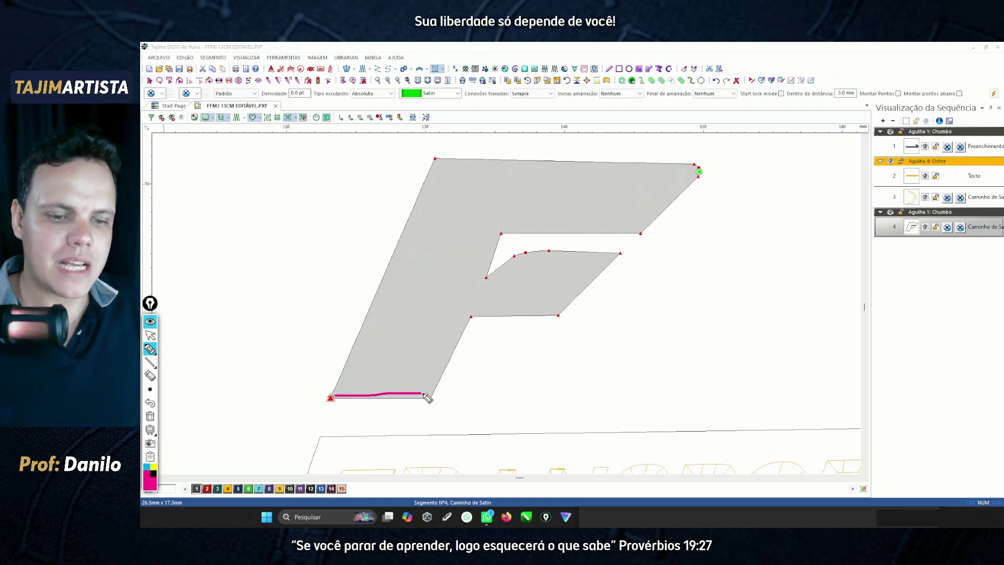
click(428, 393)
click(354, 371)
click(436, 368)
click(376, 354)
click(445, 347)
click(358, 329)
click(460, 324)
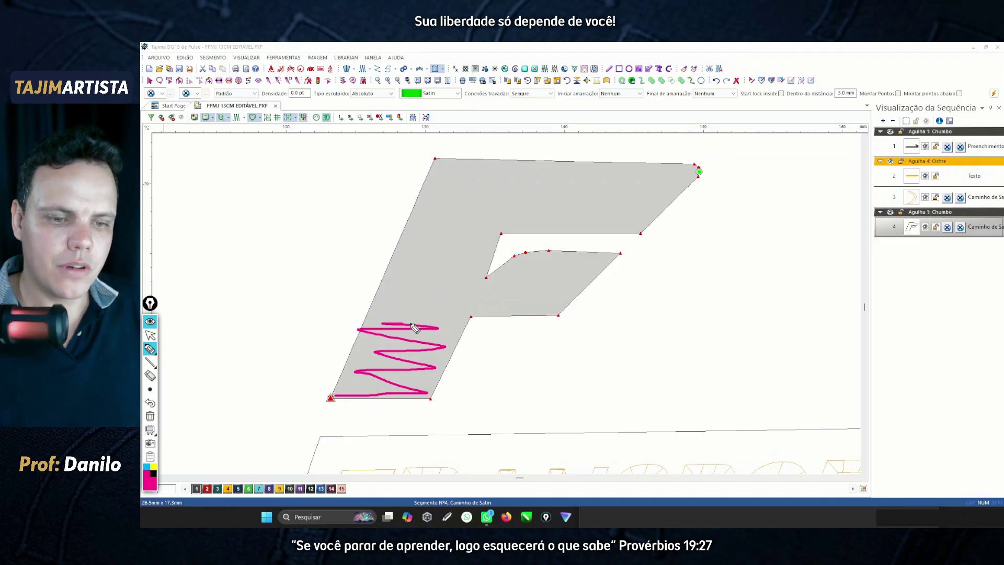
click(383, 320)
click(460, 317)
click(388, 312)
click(464, 315)
click(463, 310)
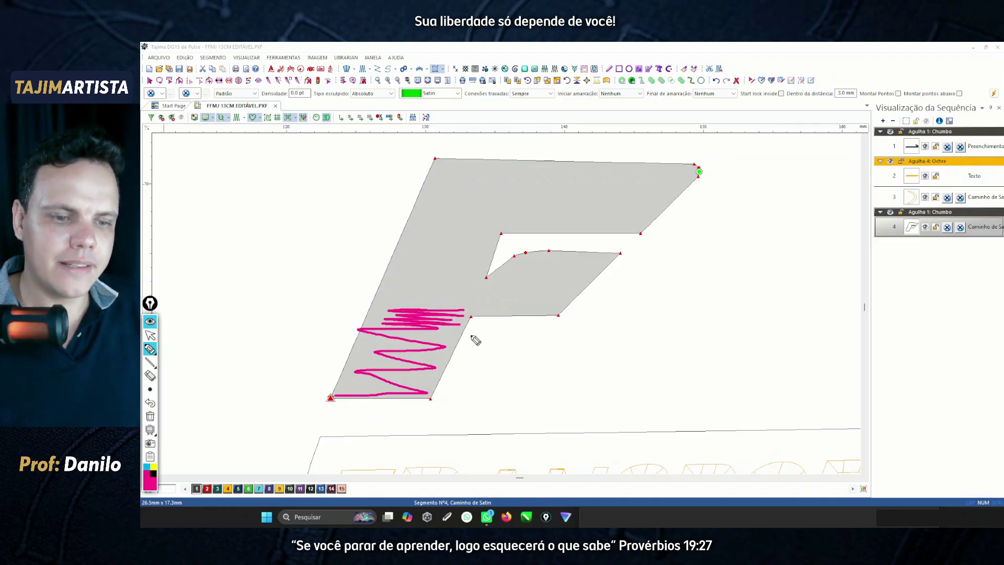
Sketch a slanted magenta zigzag across the F's middle arm to illustrate its stitch direction.
click(493, 274)
click(520, 251)
click(501, 313)
click(529, 252)
click(510, 318)
click(553, 246)
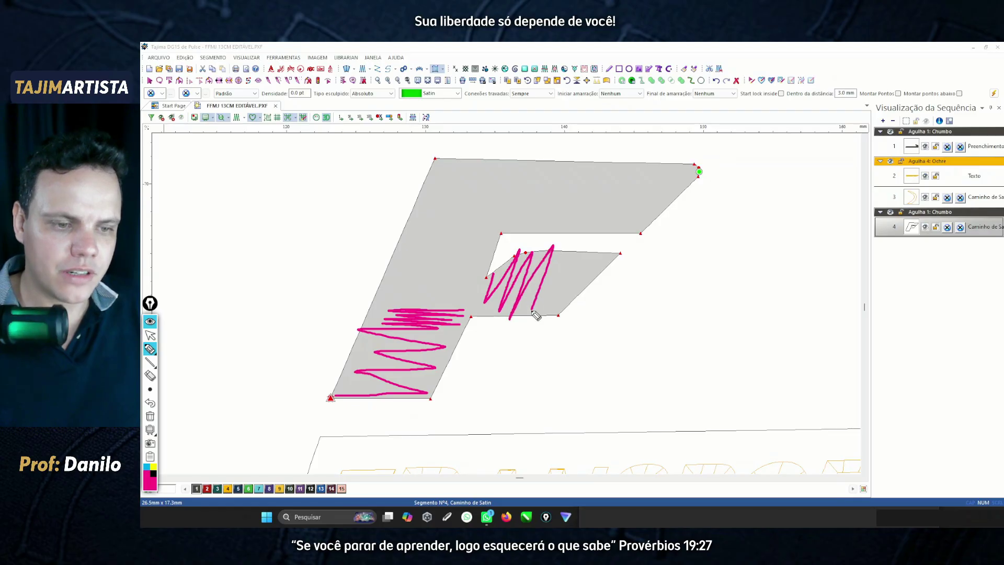
click(591, 250)
click(568, 306)
click(608, 257)
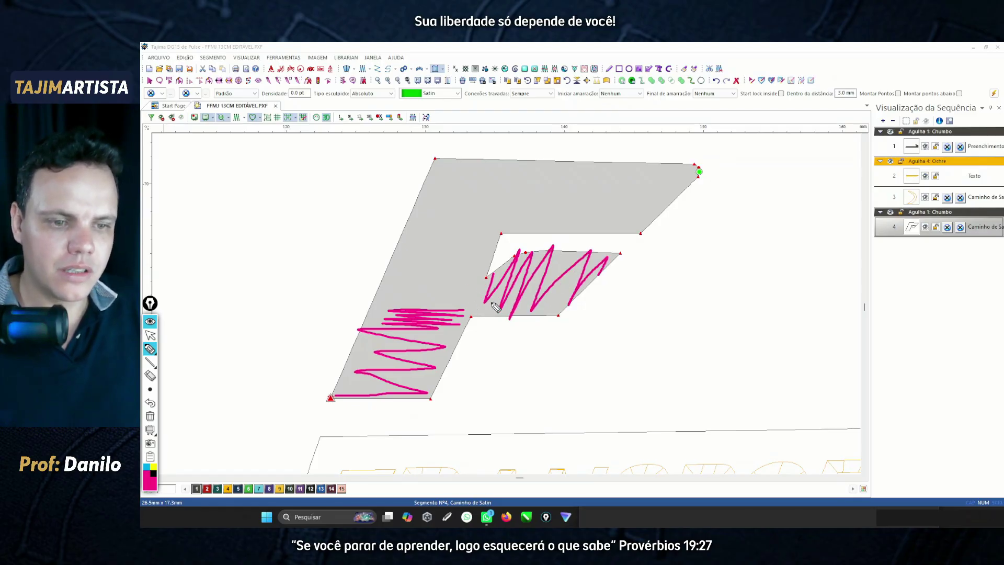
Mark three pairs of magenta points on opposite edges of the F's stem with the annotation pen.
click(444, 372)
click(347, 362)
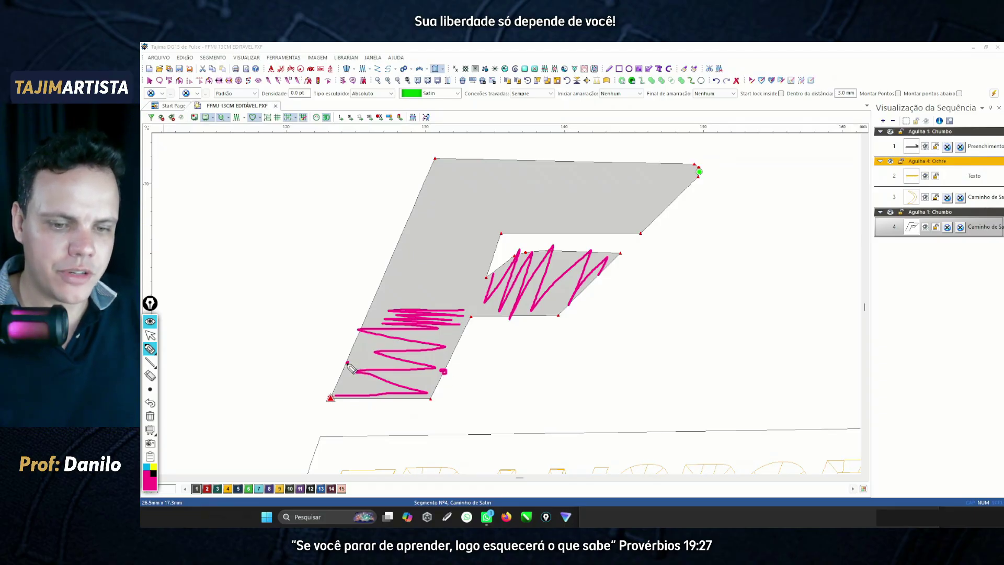
click(456, 344)
click(362, 326)
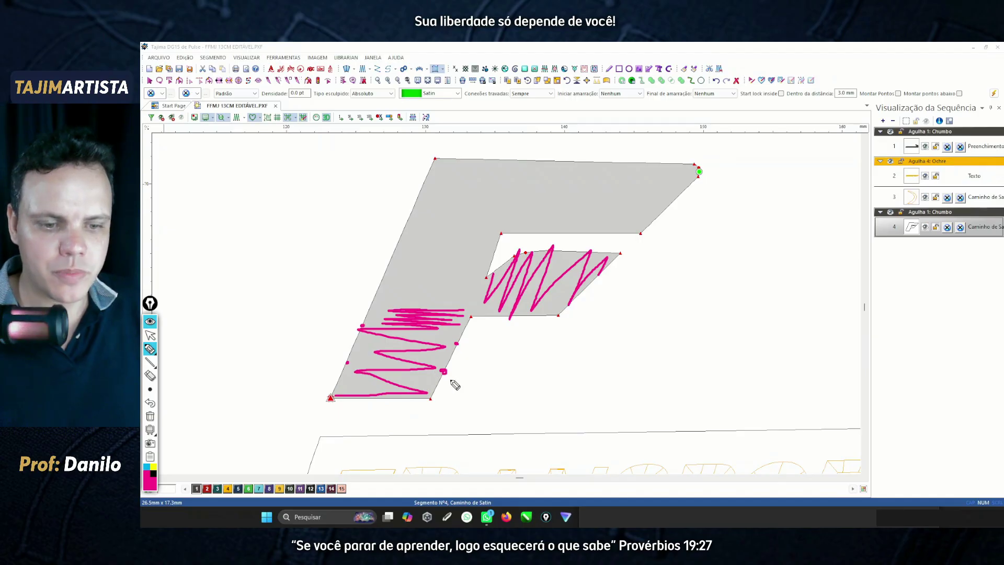
click(436, 390)
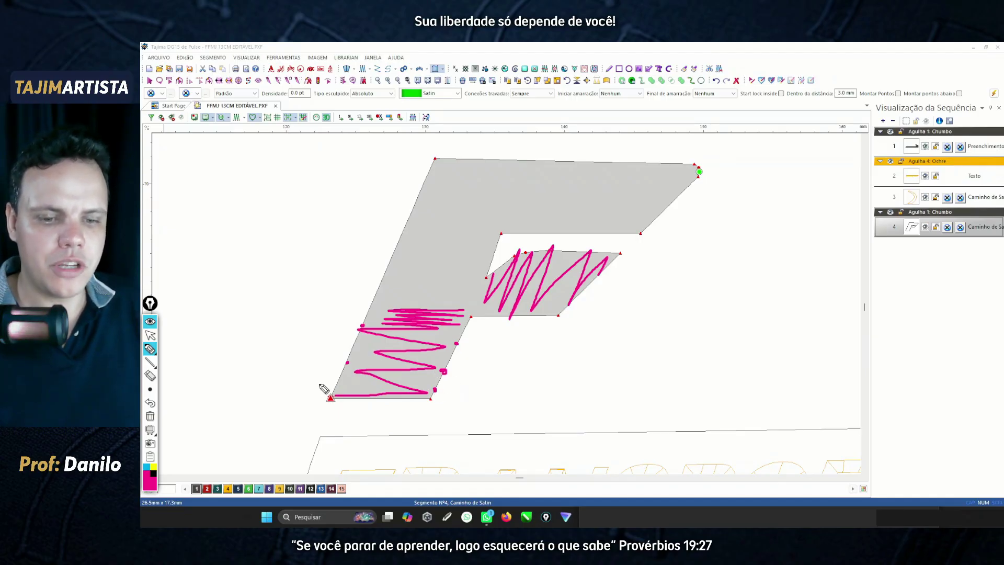
click(337, 388)
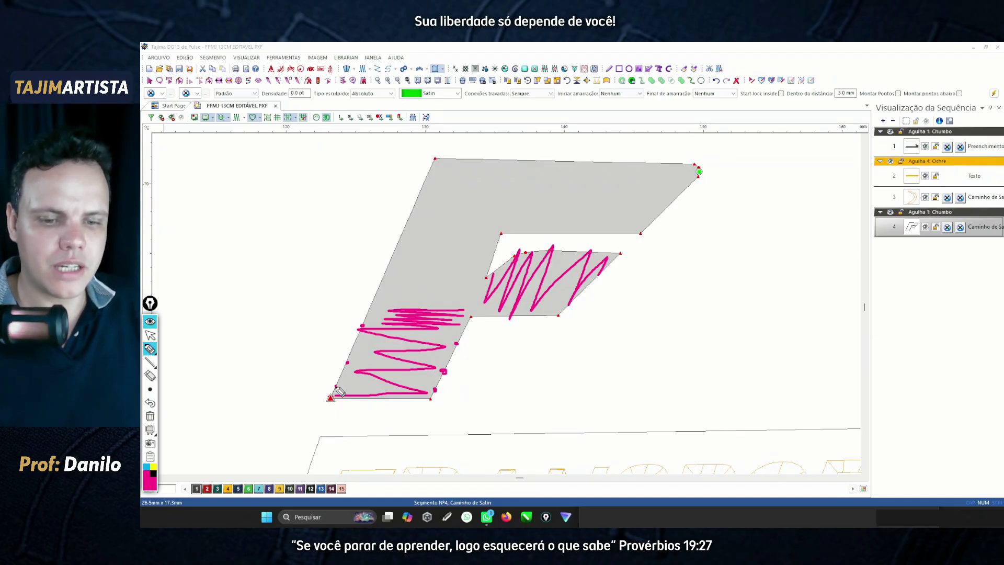
Sketch long magenta strokes with the annotation pen from the F's stem across its middle arm, and erase all markings.
click(386, 276)
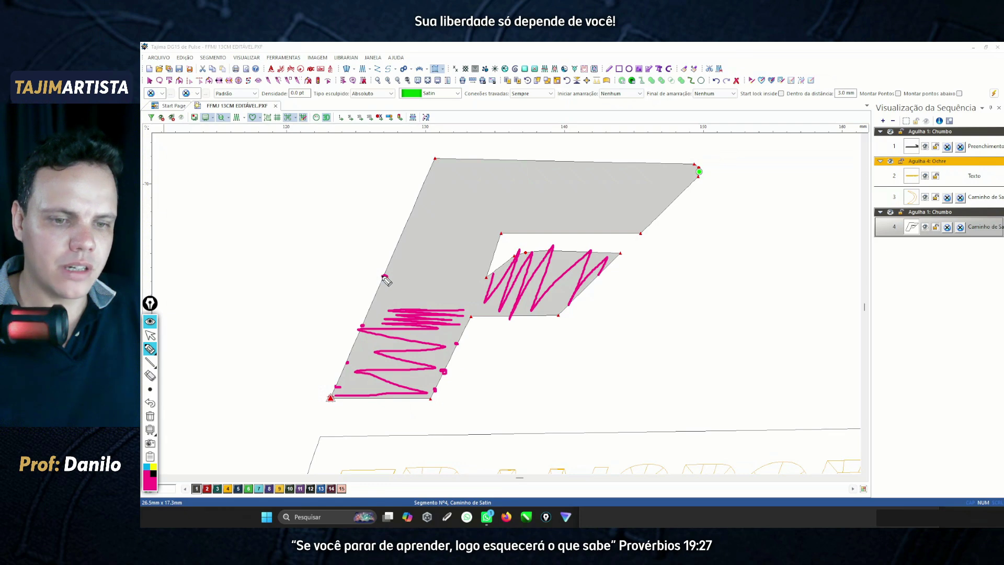
mouse_move(469, 286)
mouse_down()
mouse_move(493, 291)
mouse_move(486, 302)
mouse_up()
click(481, 313)
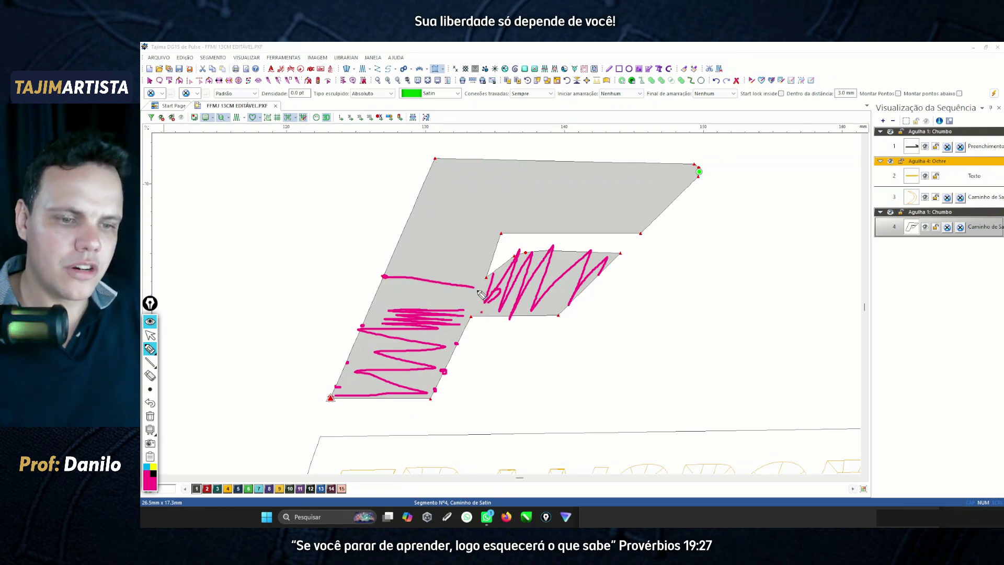
drag(474, 288, 578, 302)
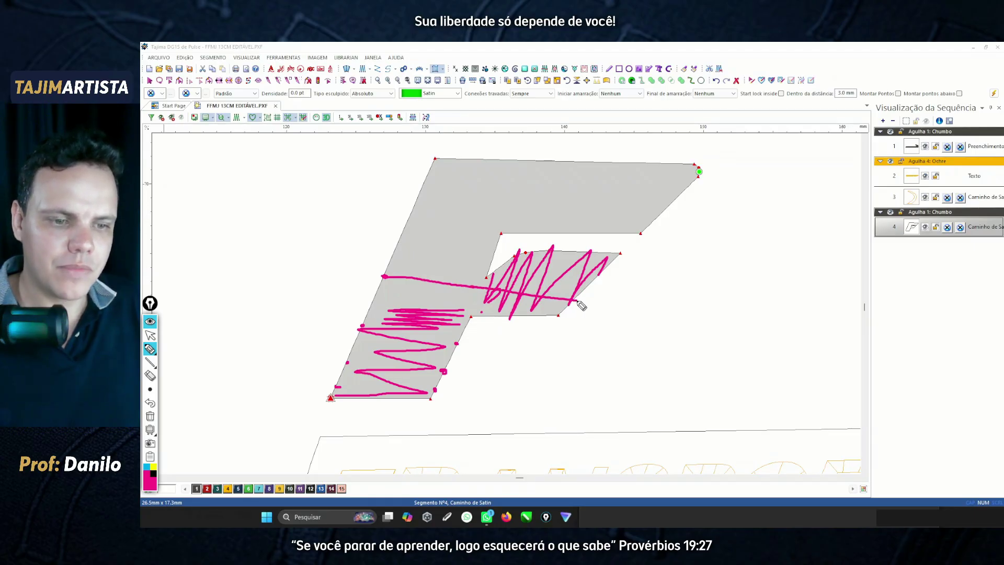
mouse_move(387, 291)
mouse_down()
mouse_move(583, 307)
mouse_move(390, 284)
mouse_move(601, 300)
mouse_move(489, 287)
mouse_move(602, 285)
mouse_move(590, 266)
mouse_move(605, 259)
mouse_move(572, 268)
mouse_move(574, 285)
mouse_move(551, 300)
mouse_move(491, 317)
mouse_up()
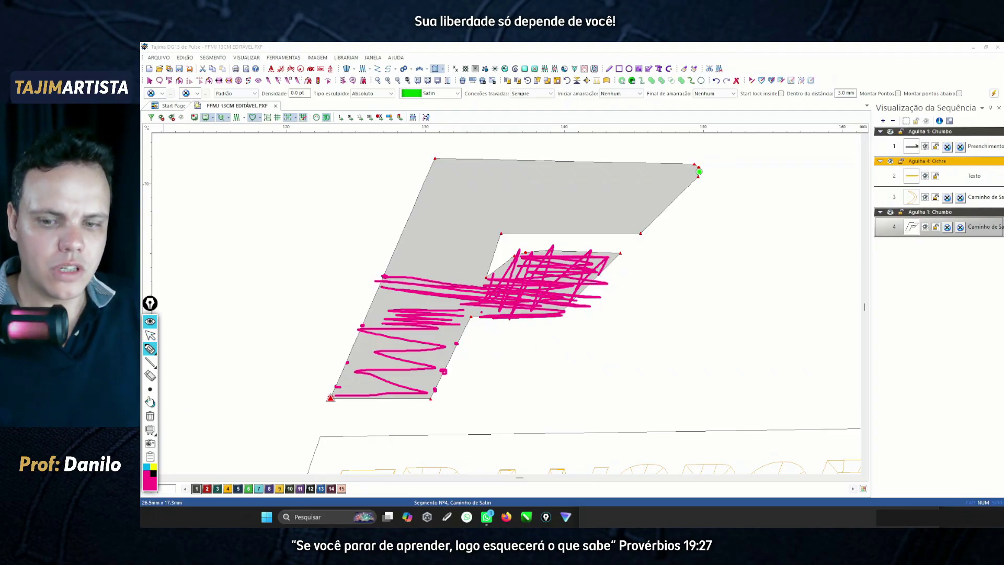
click(150, 417)
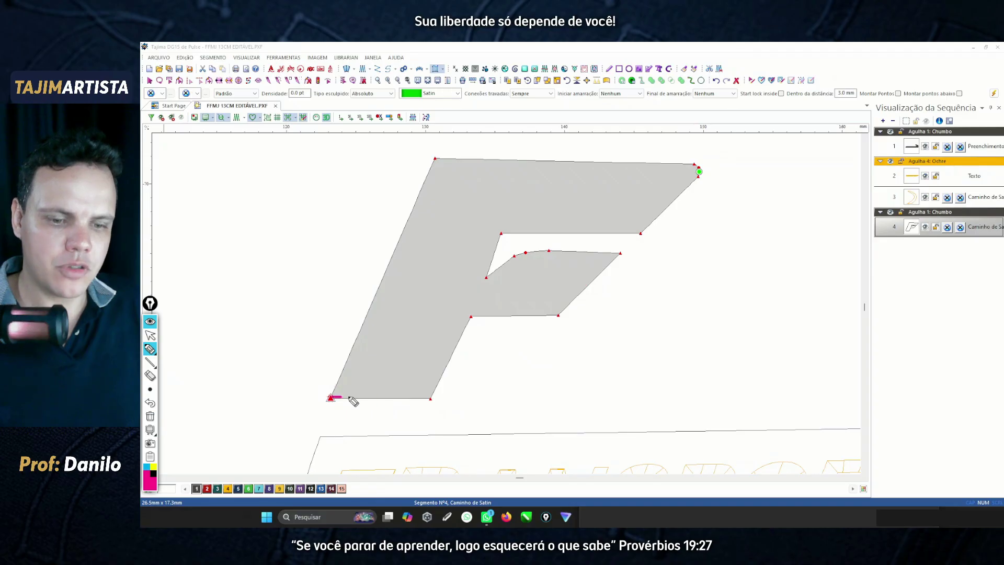
Sketch magenta stitch directions up the F's stem, along its top arm and across its middle arm, and erase them.
mouse_move(335, 398)
mouse_down()
mouse_move(432, 395)
mouse_move(347, 383)
mouse_move(439, 379)
mouse_move(355, 361)
mouse_move(451, 358)
mouse_move(375, 343)
mouse_move(454, 342)
mouse_move(364, 325)
mouse_move(457, 324)
mouse_move(374, 315)
mouse_move(471, 317)
mouse_up()
mouse_move(486, 278)
mouse_down()
mouse_move(472, 319)
mouse_move(487, 280)
mouse_move(473, 314)
mouse_move(374, 305)
mouse_move(464, 309)
mouse_move(390, 283)
mouse_move(482, 287)
mouse_move(374, 252)
mouse_move(492, 258)
mouse_move(425, 236)
mouse_move(413, 184)
mouse_move(499, 222)
mouse_move(573, 223)
mouse_move(635, 180)
mouse_move(654, 203)
mouse_move(687, 174)
mouse_up()
click(605, 252)
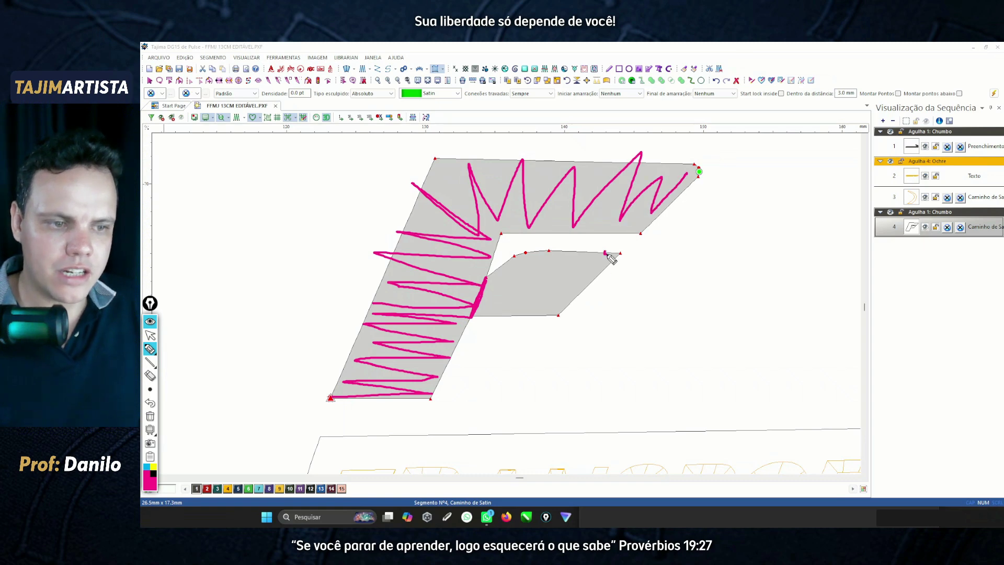
click(544, 313)
drag(606, 253, 546, 313)
drag(541, 256, 520, 308)
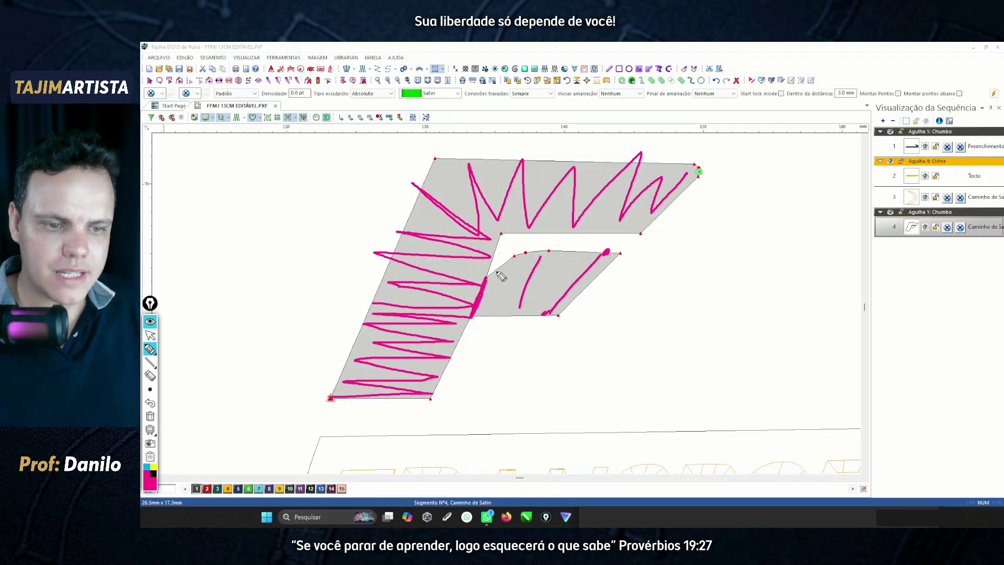
drag(498, 267, 480, 319)
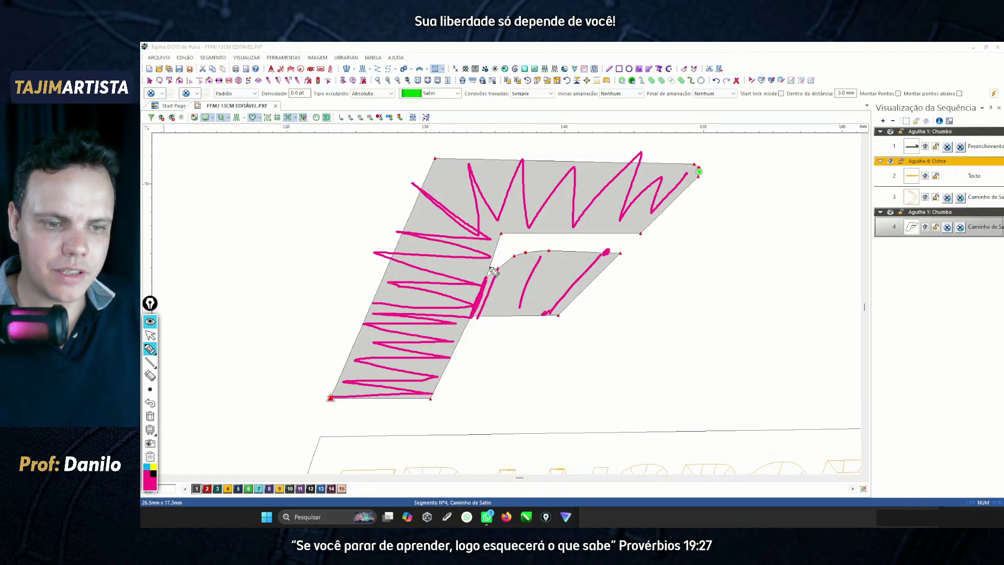
click(150, 335)
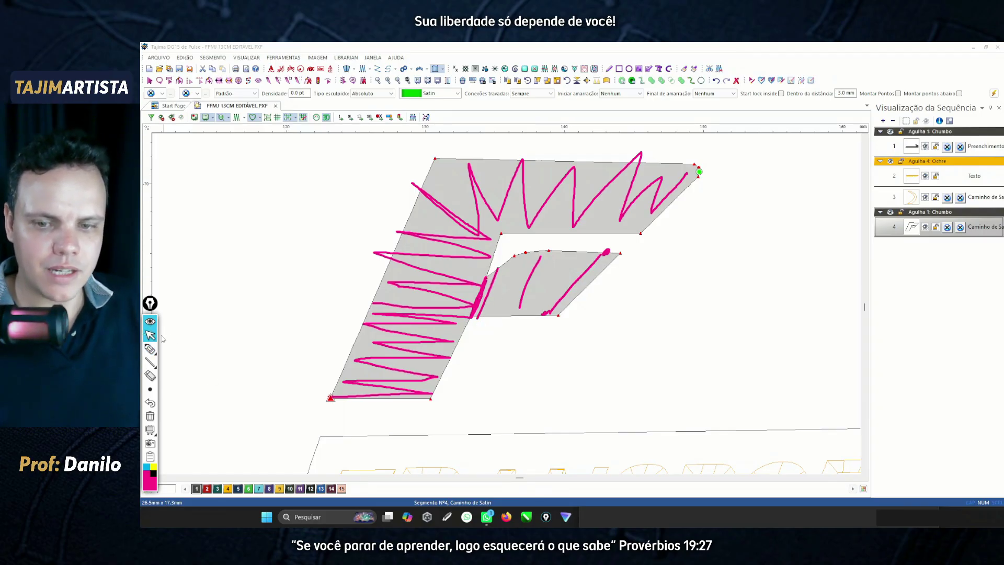
click(151, 417)
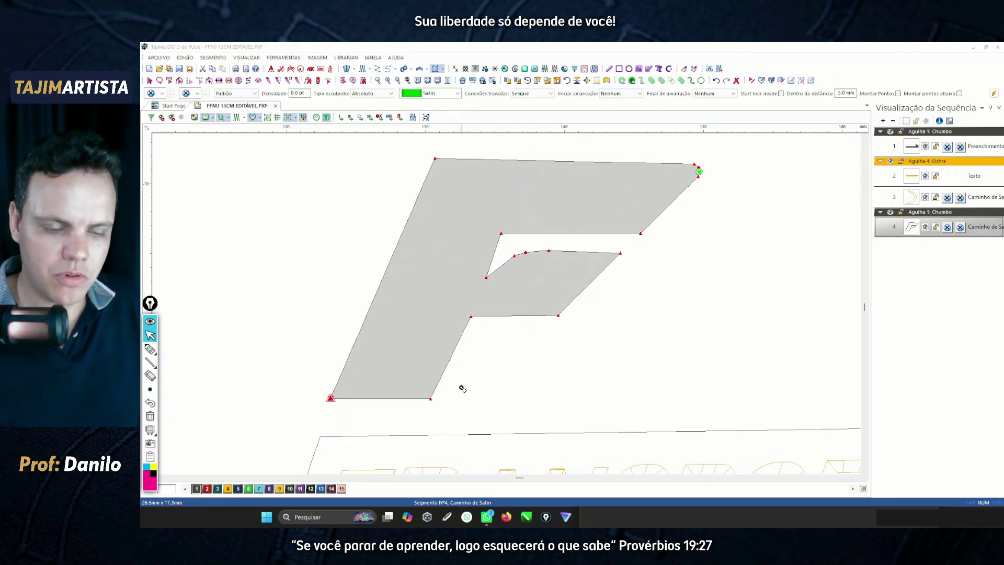
Add stitch direction lines across the F's stem at its base, below and above the middle arm, and diagonally at the upper corner.
drag(336, 386, 438, 385)
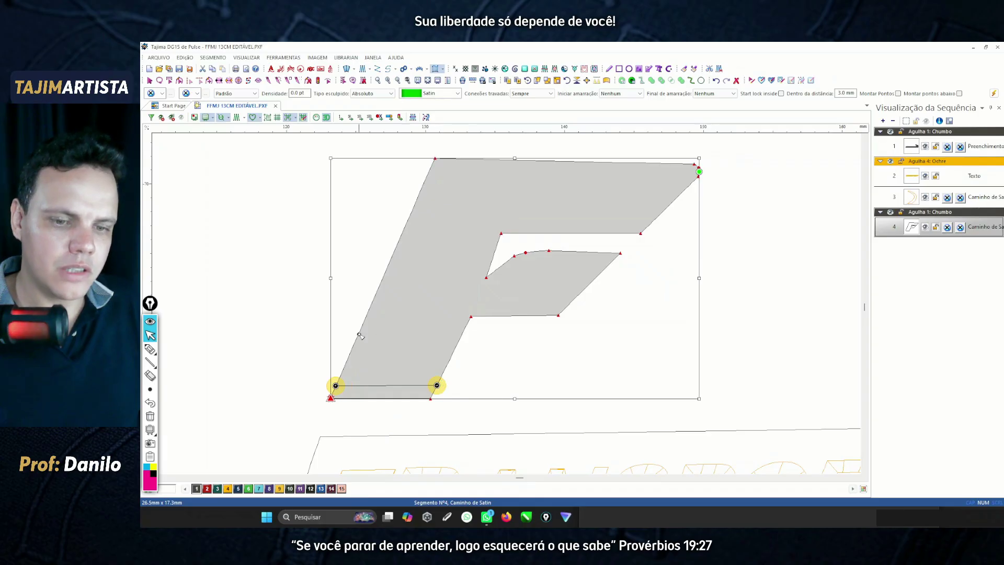
click(358, 333)
mouse_move(358, 333)
mouse_down()
mouse_move(455, 346)
mouse_move(460, 336)
mouse_up()
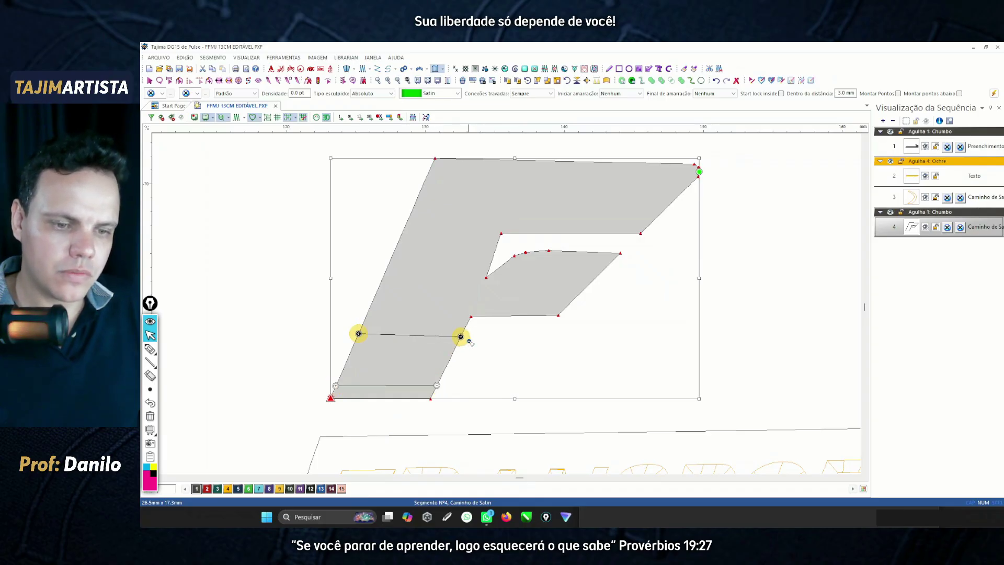
click(379, 284)
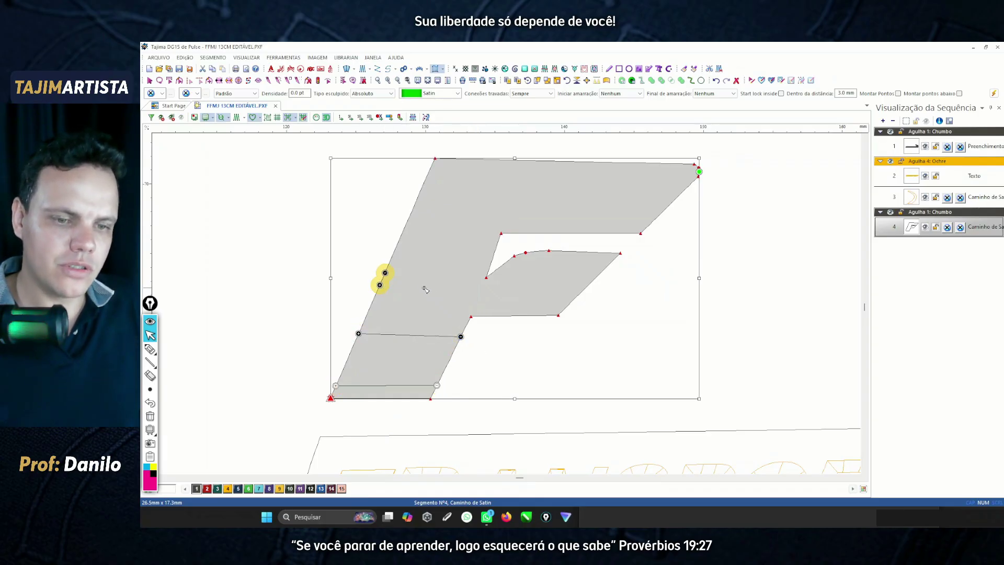
click(486, 278)
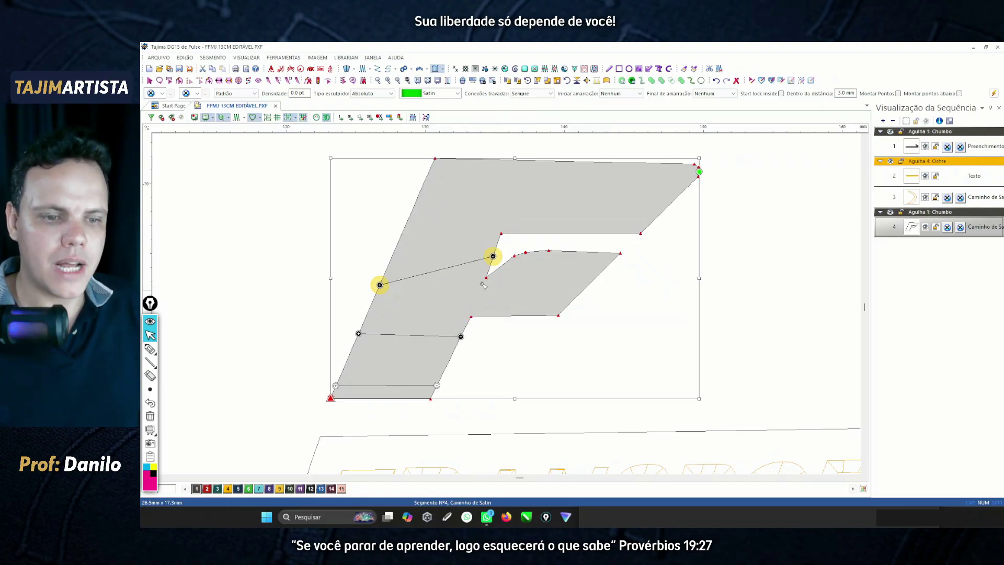
drag(380, 284, 402, 236)
click(425, 181)
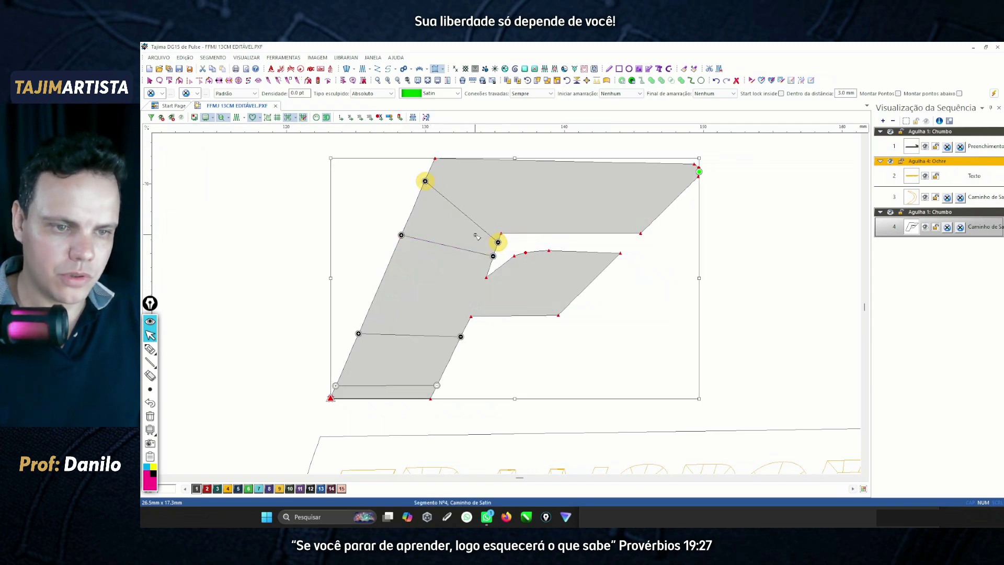
Add four stitch direction lines along the F's top arm, aligning the last one with the arm's slanted end.
click(457, 159)
drag(456, 159, 503, 160)
click(583, 161)
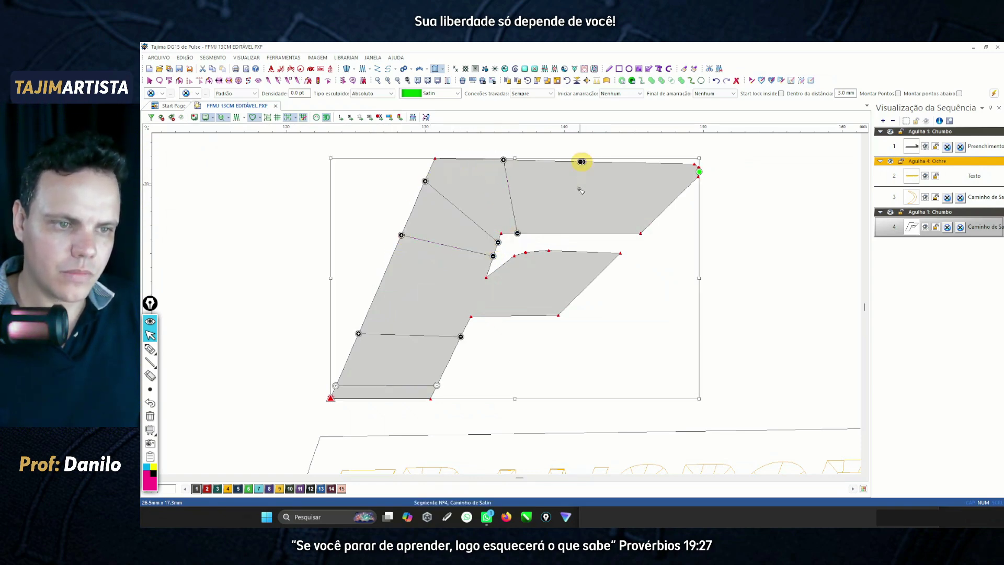
click(643, 164)
click(667, 164)
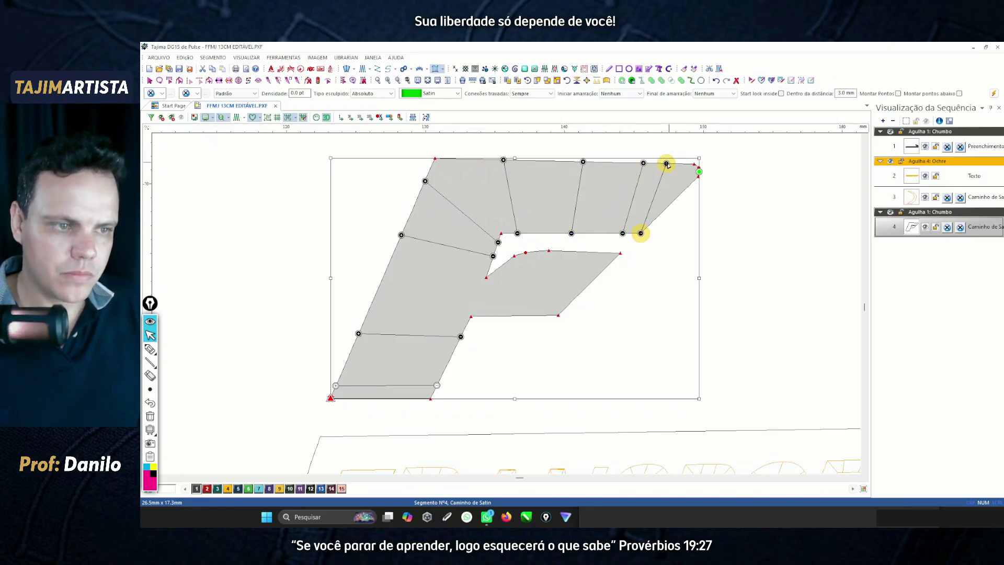
drag(666, 163, 698, 176)
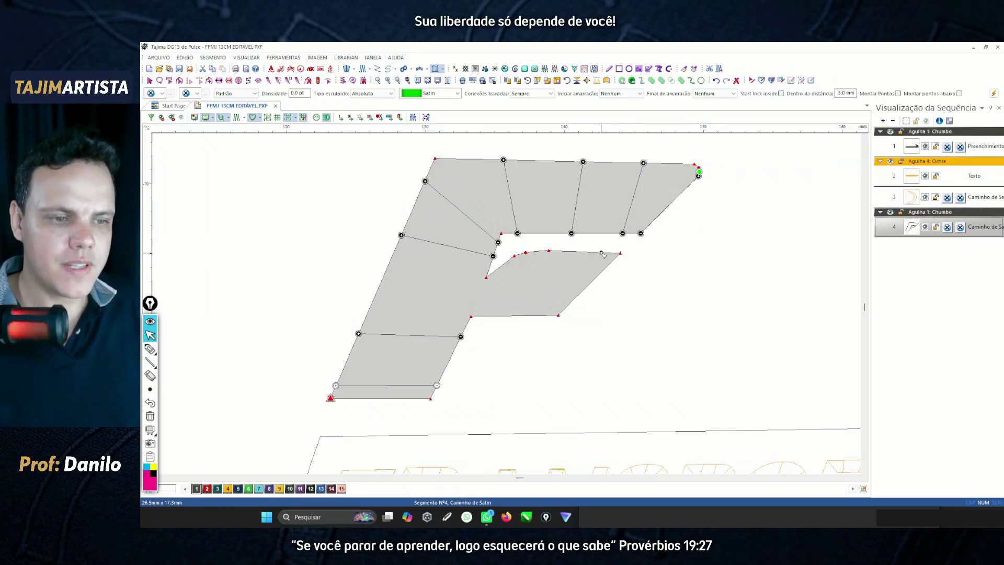
Add three slanted stitch direction lines to the F's middle arm, from its slanted end to near the stem.
drag(602, 253, 559, 315)
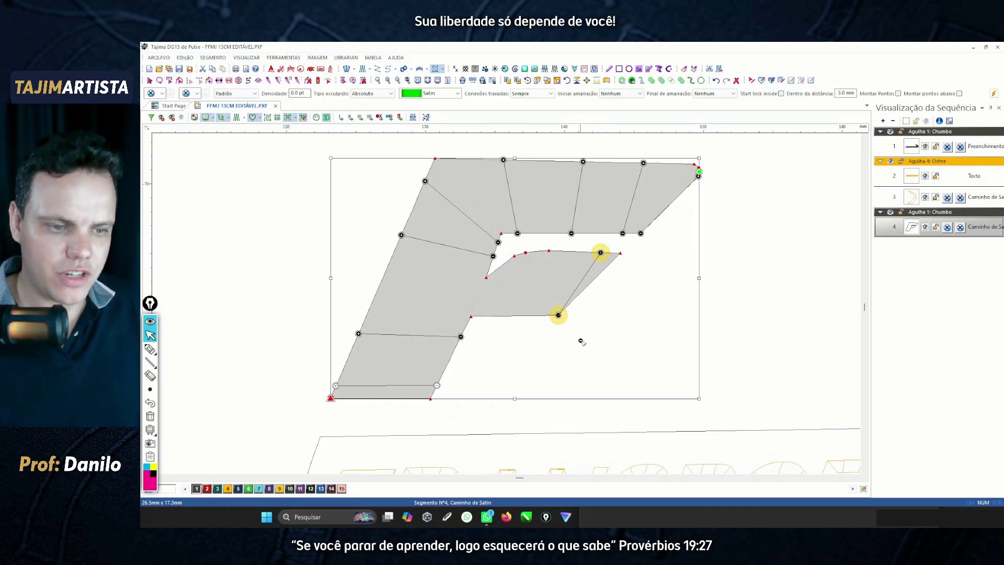
drag(601, 253, 620, 252)
drag(547, 250, 523, 315)
drag(503, 264, 486, 317)
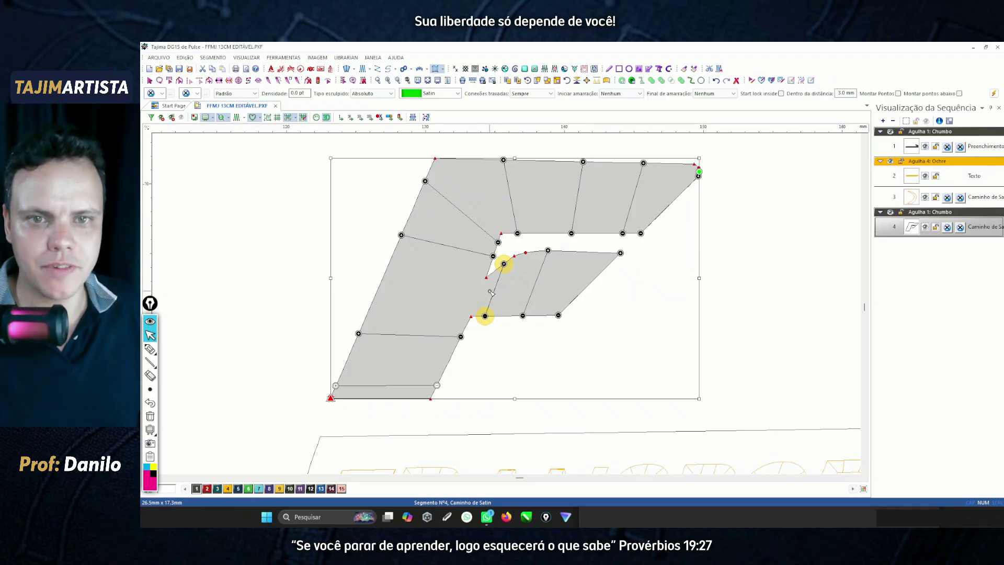
Preview the F's stitches with the new direction lines and hide them again.
click(236, 117)
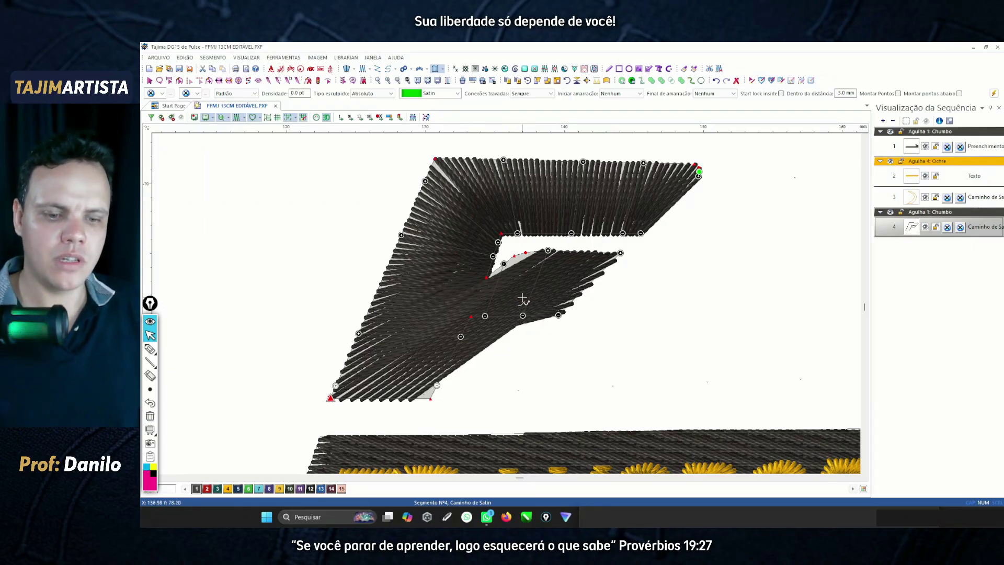
key(t)
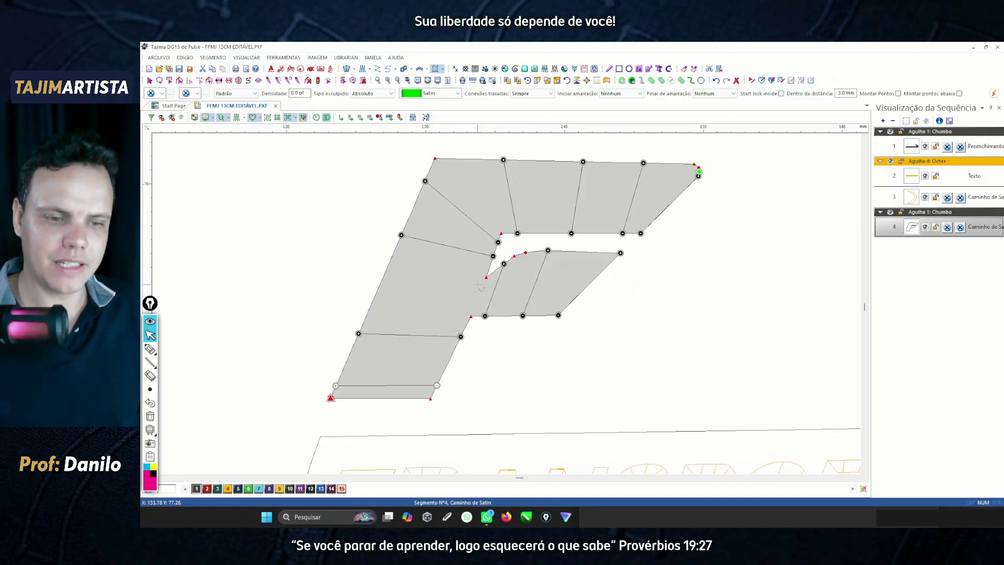
key(Escape)
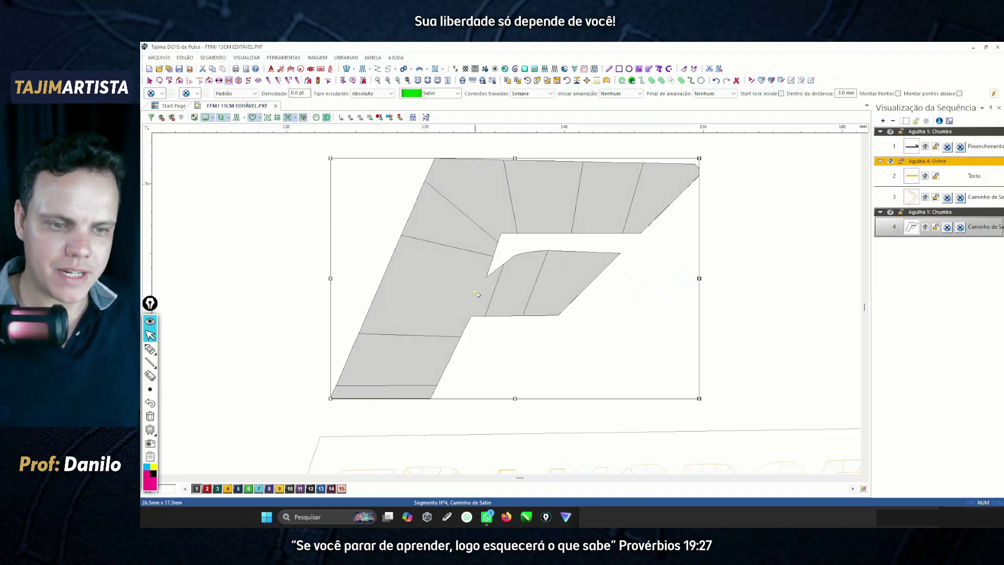
Convert the selected F segment to Caminho de Satin.
click(474, 290)
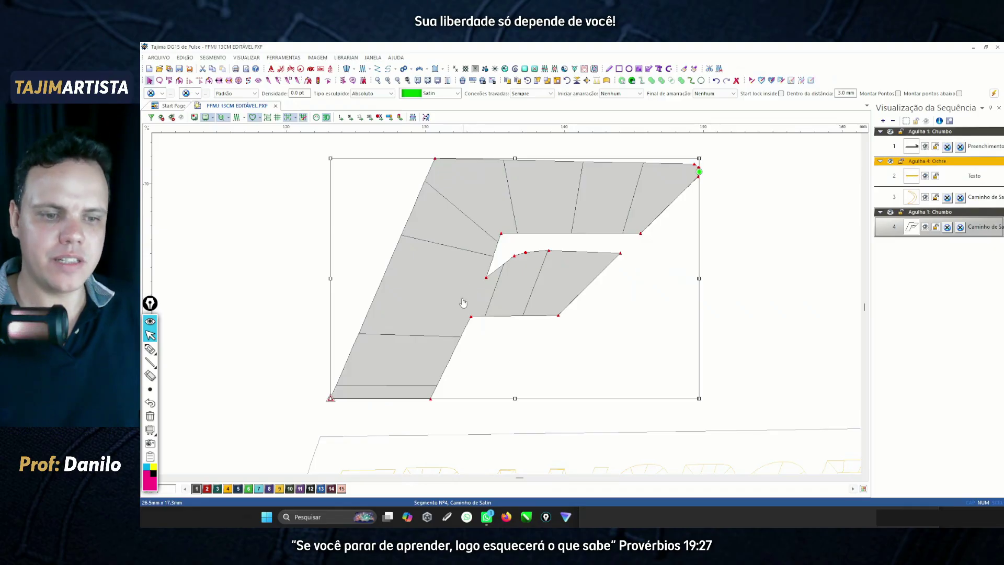
right_click(465, 287)
mouse_move(533, 413)
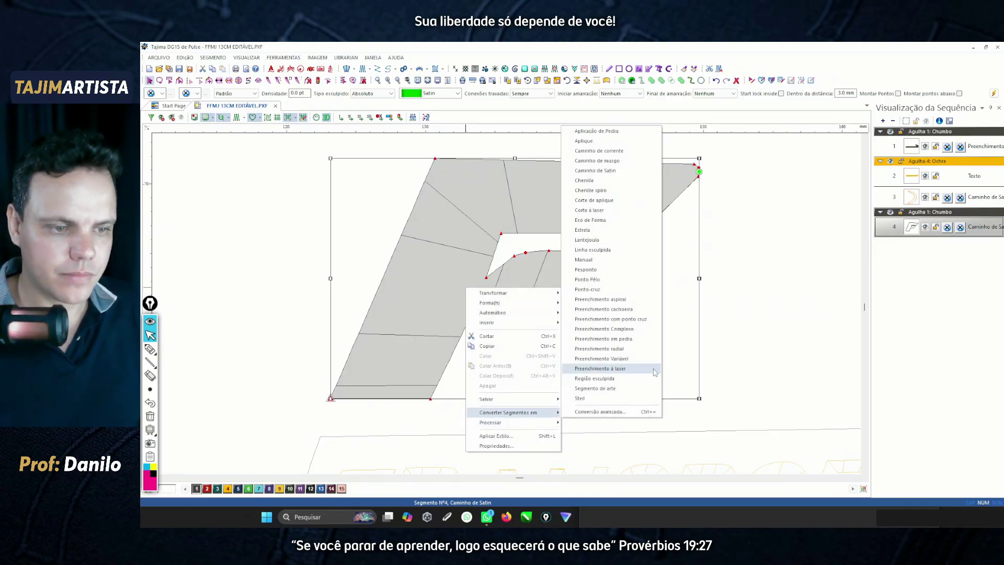
click(596, 170)
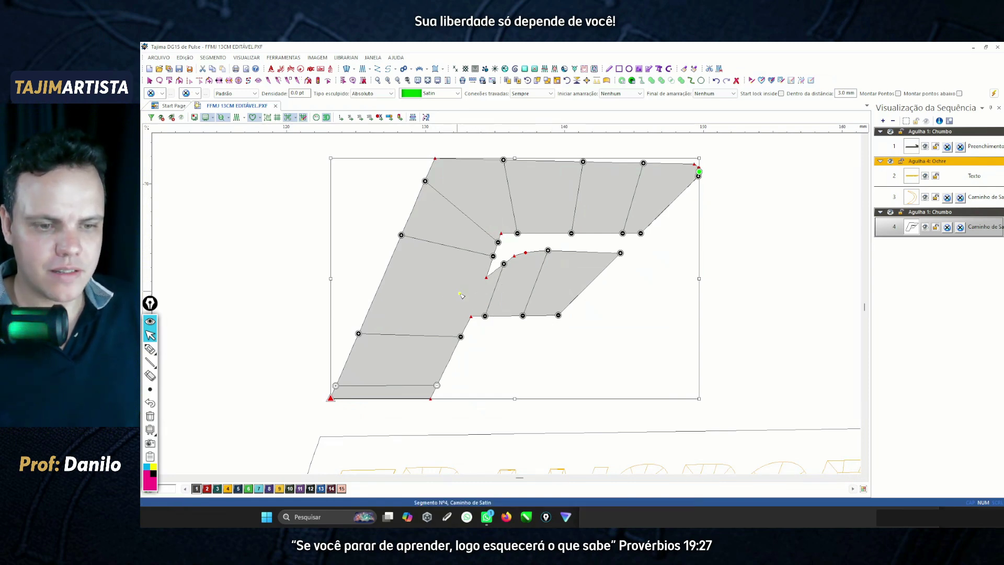
Split the F's middle arm from the stem with a line between its two inner corners, and add a direction line across the adjoining stem.
click(486, 278)
click(471, 316)
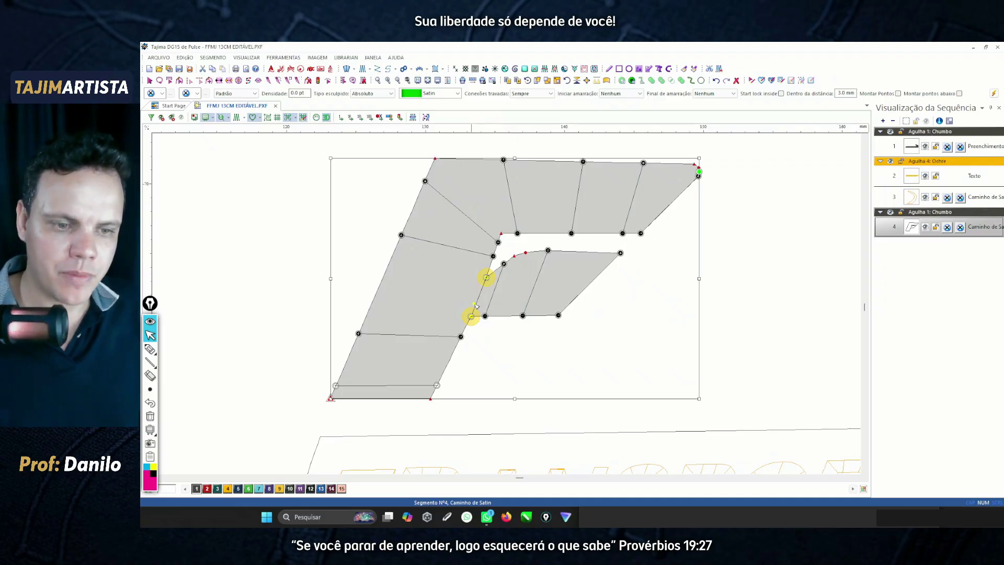
click(407, 295)
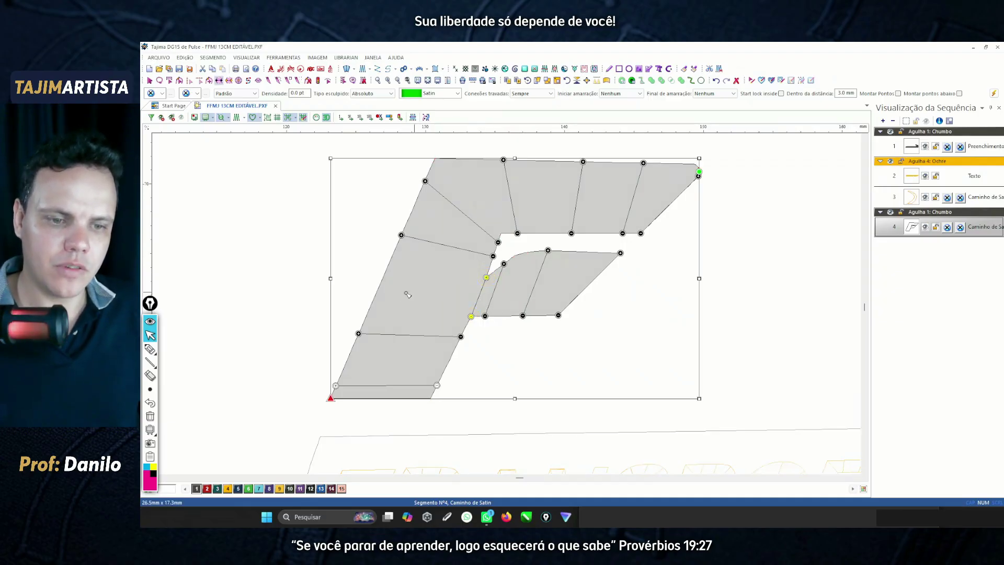
click(380, 284)
click(478, 296)
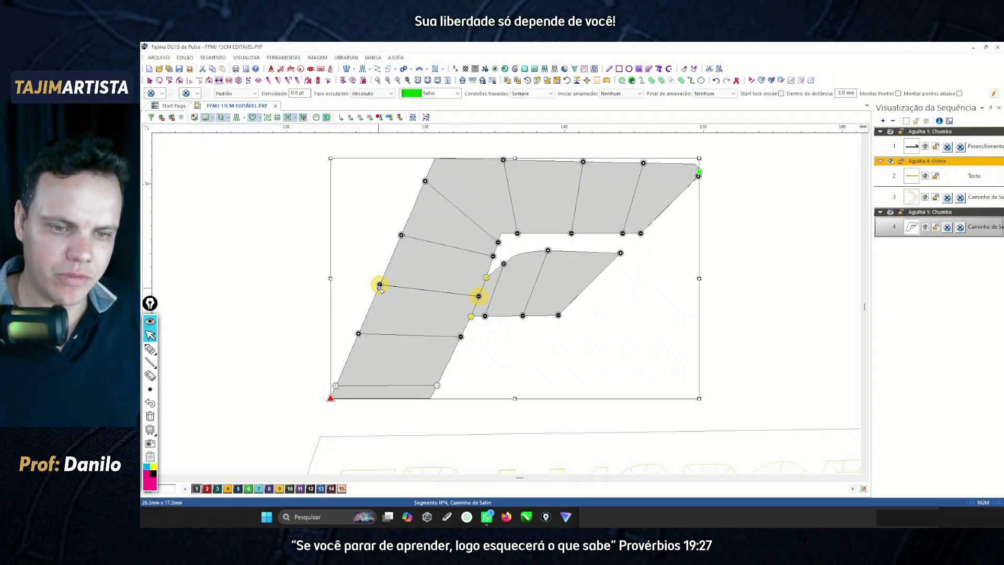
click(486, 294)
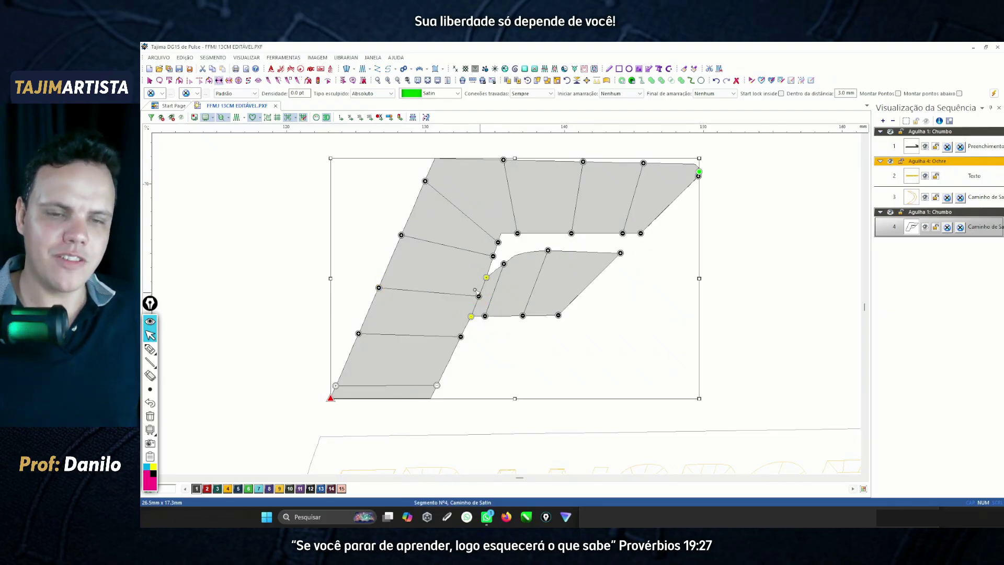
Preview the stitches of the divided F, deselect it and hide the stitches to show the reference image.
click(236, 117)
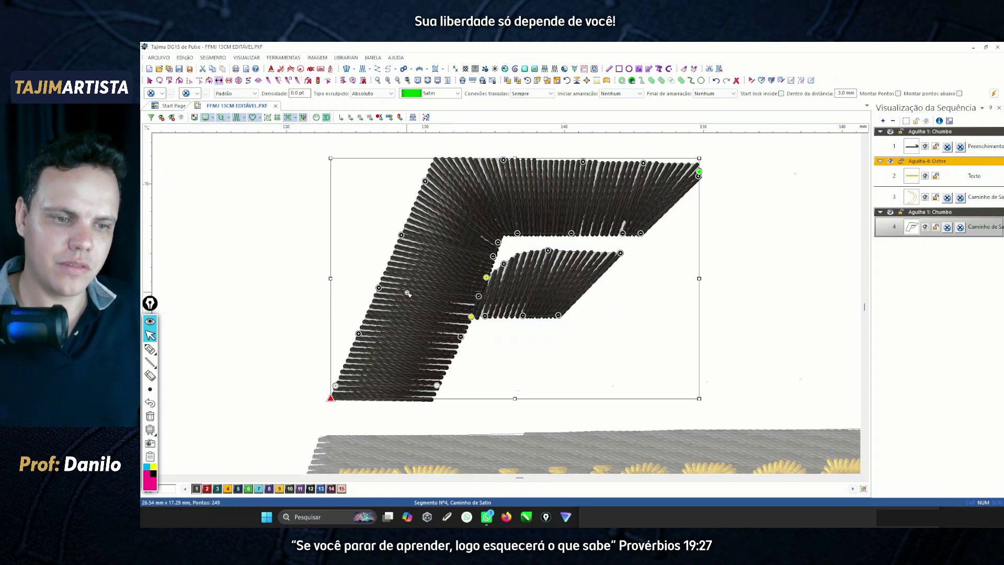
key(Escape)
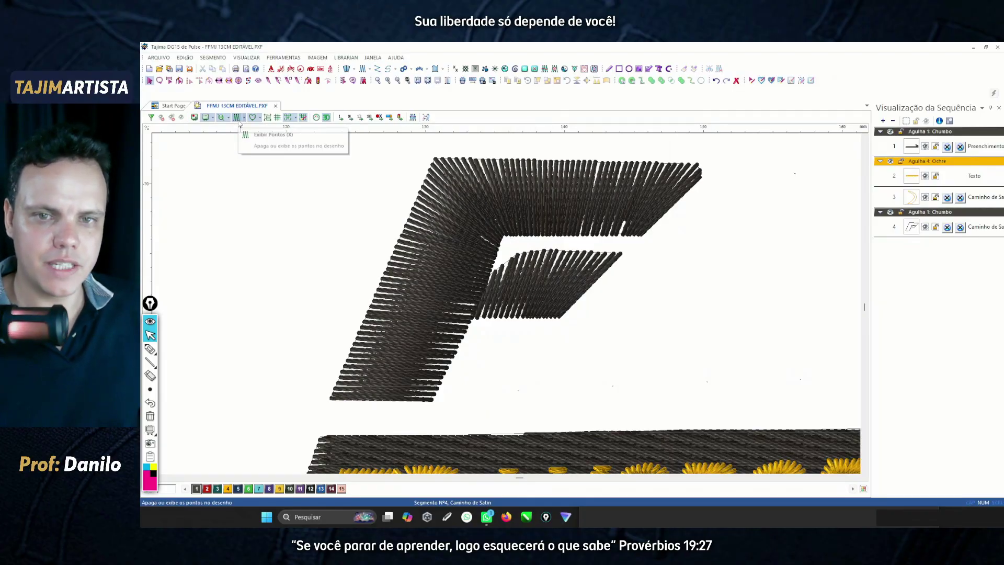
click(237, 117)
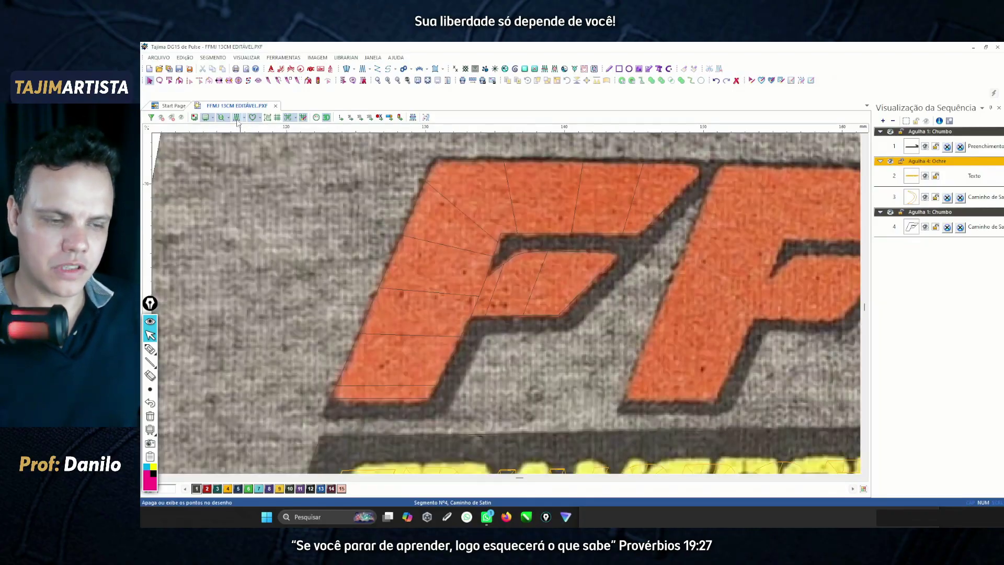
Duplicate the first F segment, place the copy over the second F of the reference image and deselect it.
scroll(237, 144, right, 3)
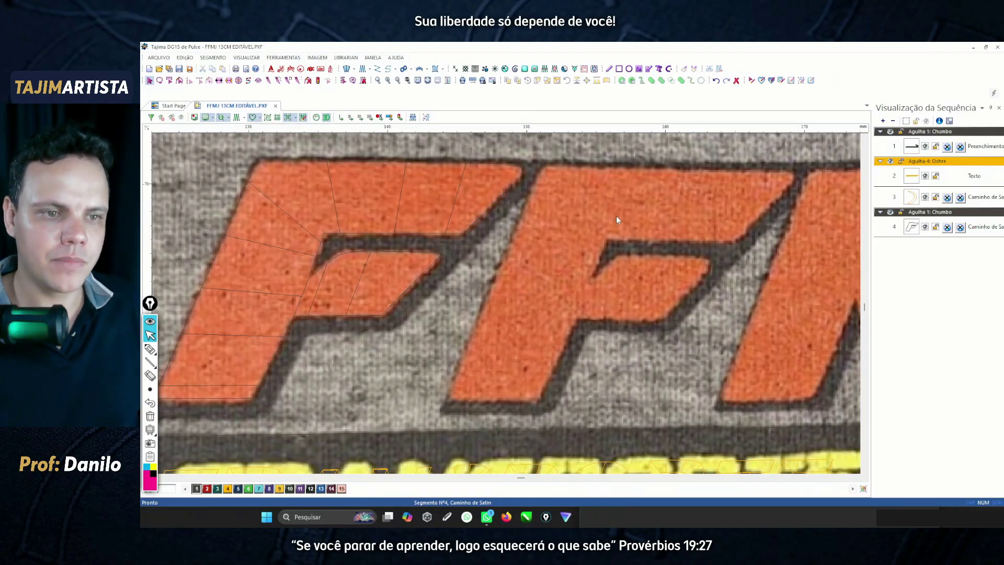
click(467, 232)
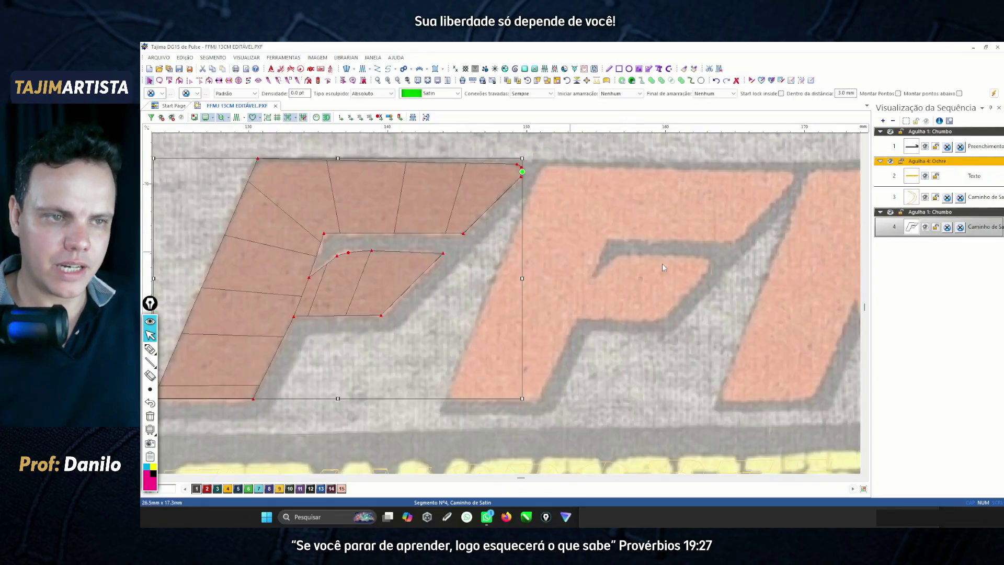
click(508, 80)
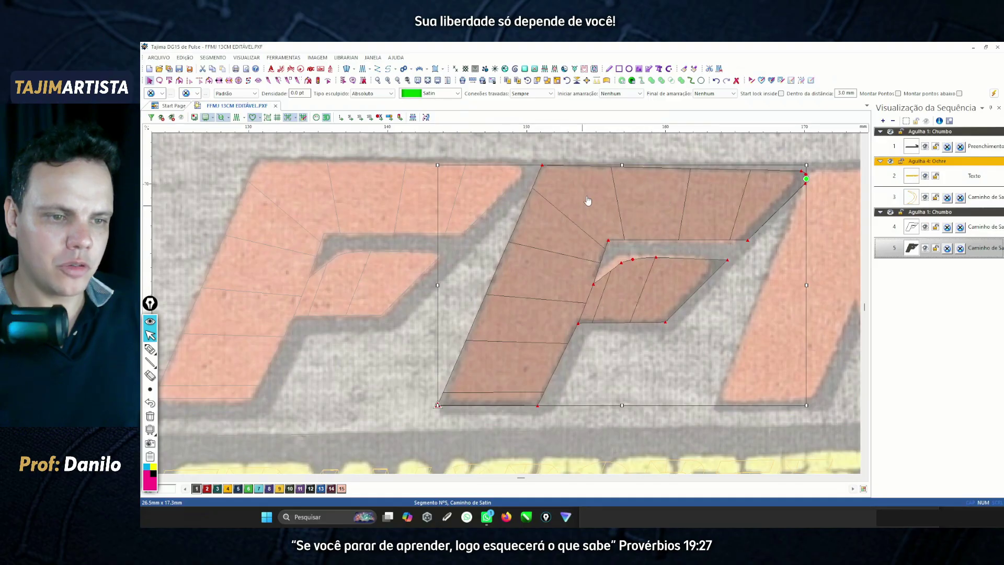
click(406, 224)
click(569, 153)
Start a Caminho de Satin outline at the M's lower-left corner, tracing its outer left side and rounded upper-left corner.
scroll(569, 153, right, 5)
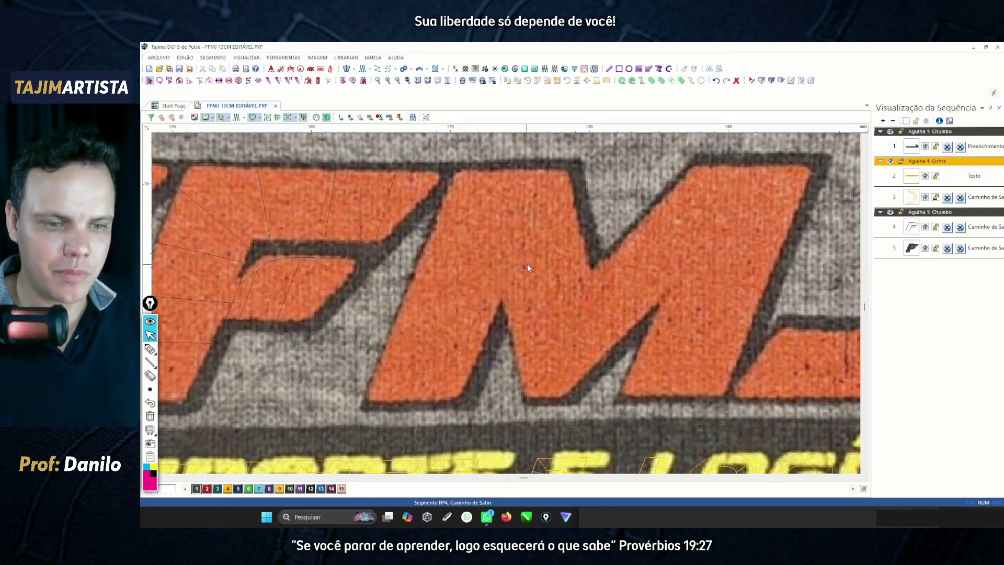
click(436, 70)
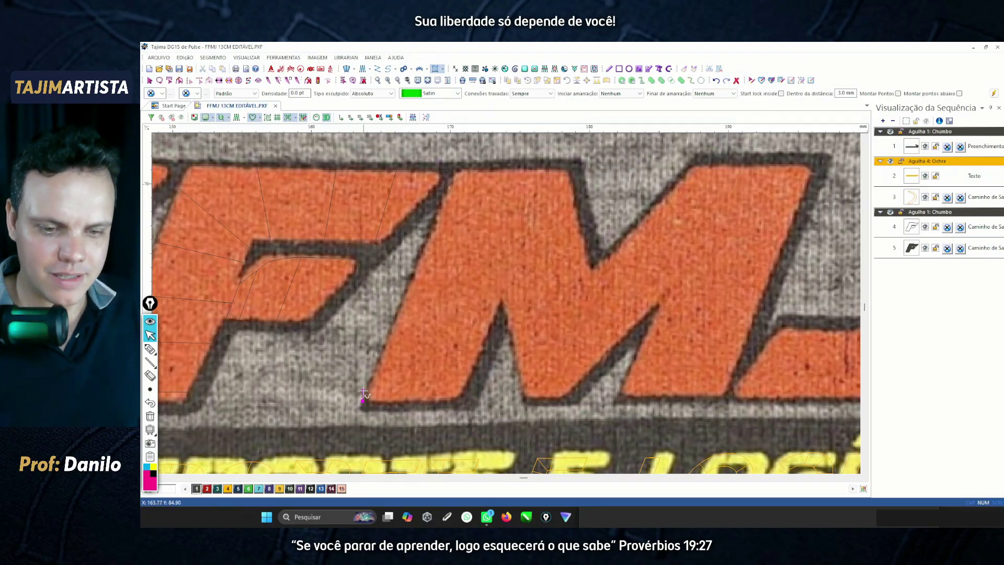
click(363, 401)
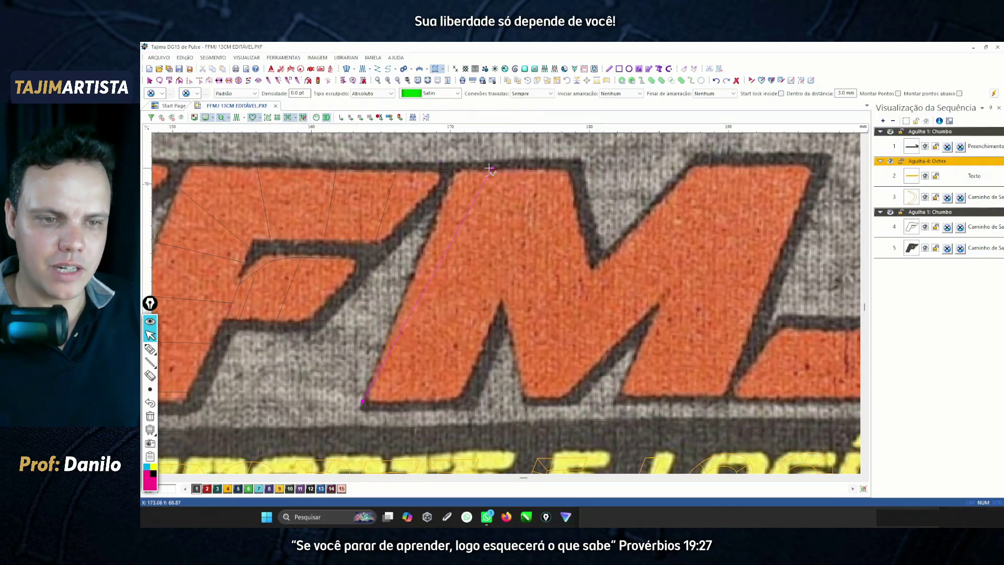
click(450, 182)
click(456, 174)
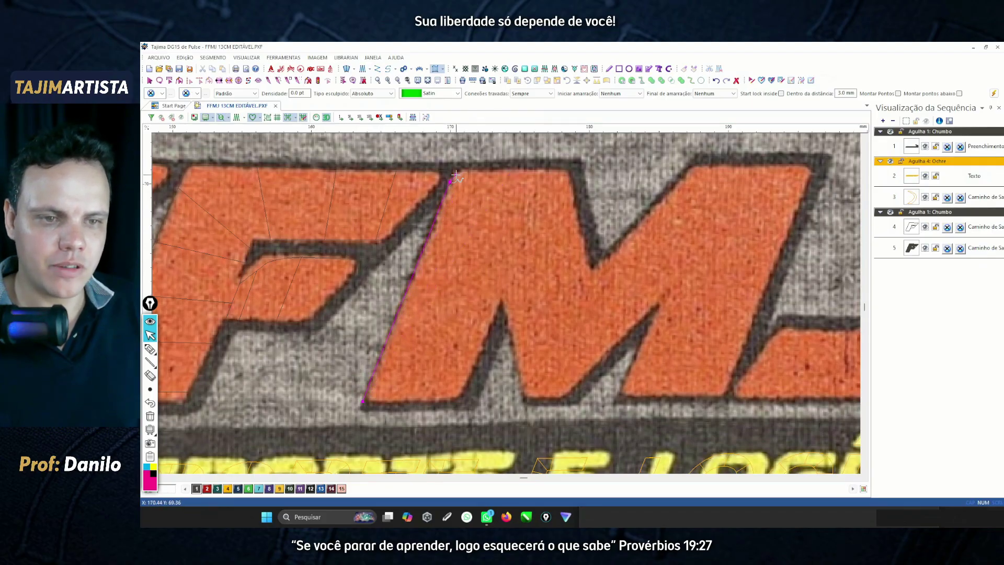
click(465, 171)
click(568, 176)
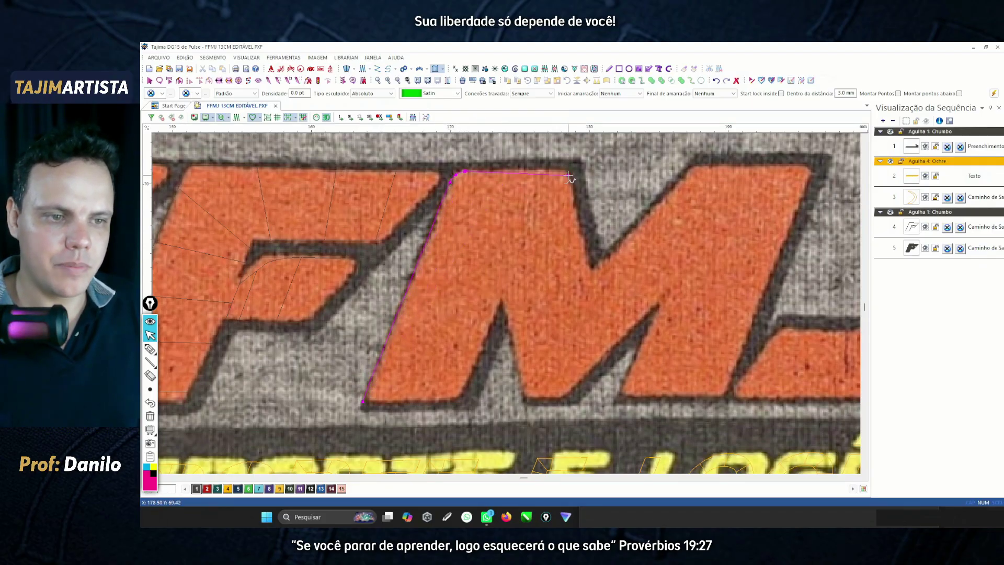
click(571, 188)
click(575, 207)
click(578, 217)
key(BackSpace)
key(BackSpace)
key(BackSpace)
key(BackSpace)
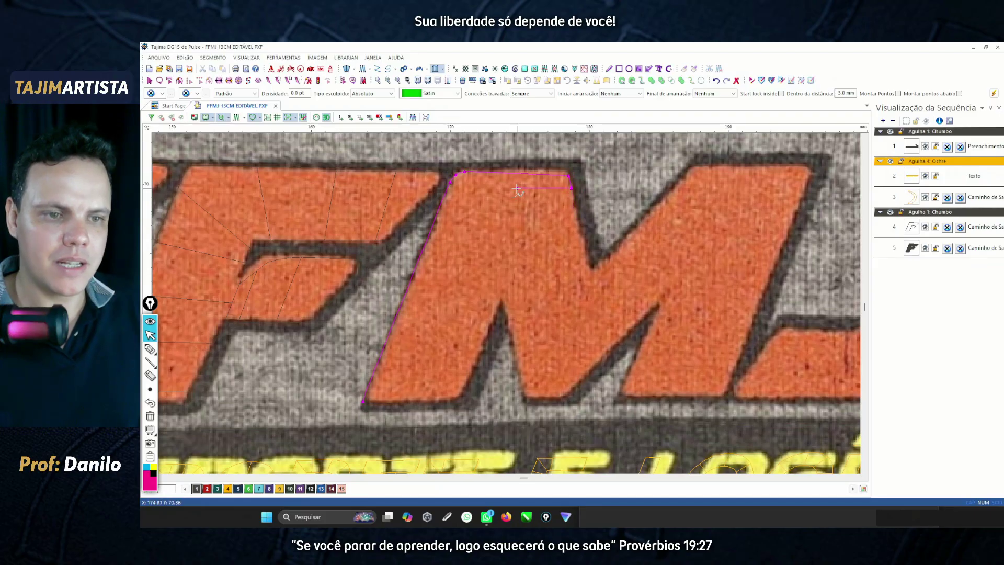
Trace the top edge of the M's left peak, its rounded corner and the slope down to the upper central notch.
click(487, 170)
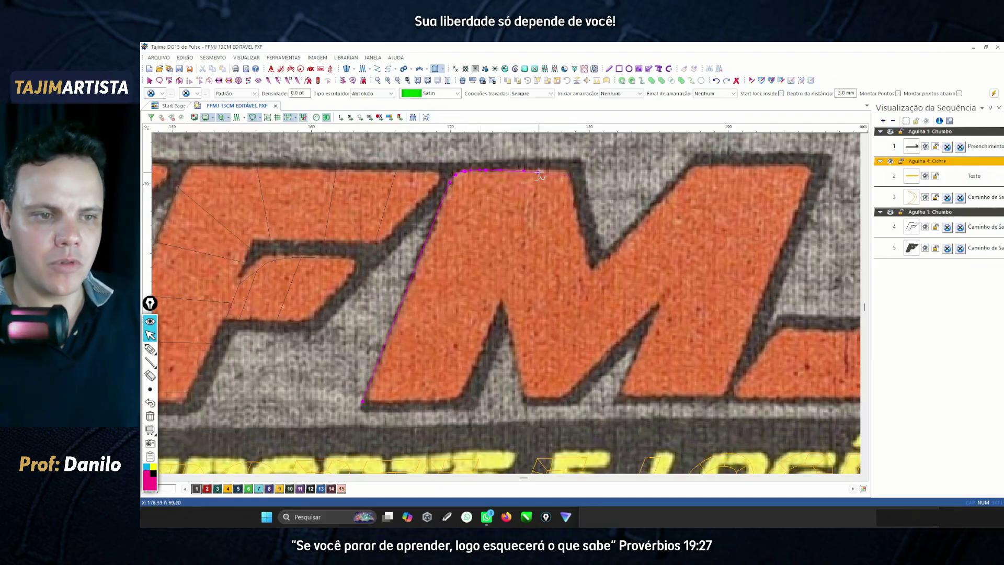
click(539, 170)
click(559, 170)
click(566, 171)
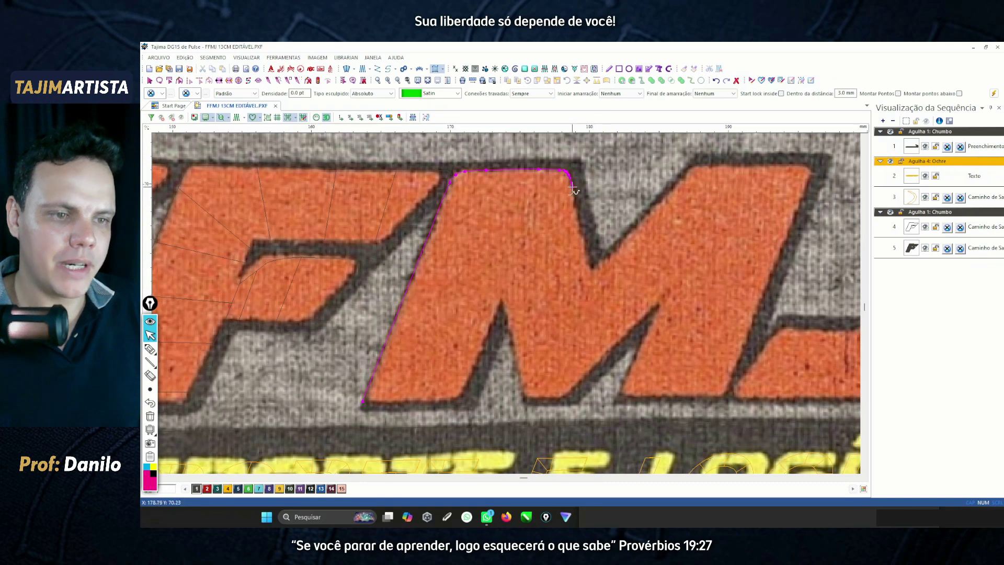
click(573, 187)
click(591, 269)
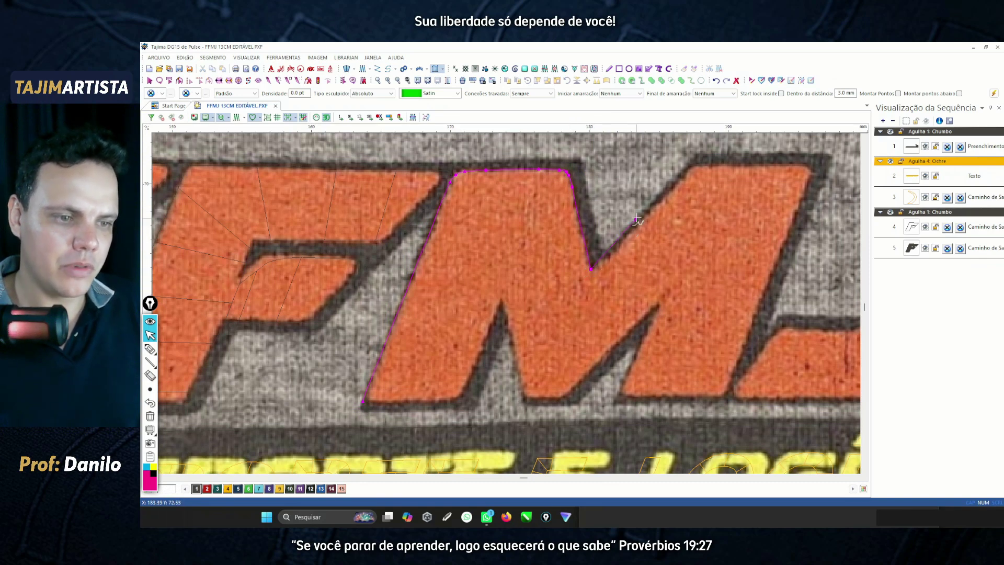
Continue the M outline up to the right peak, across its top, down the outer right side and along the right foot.
click(692, 168)
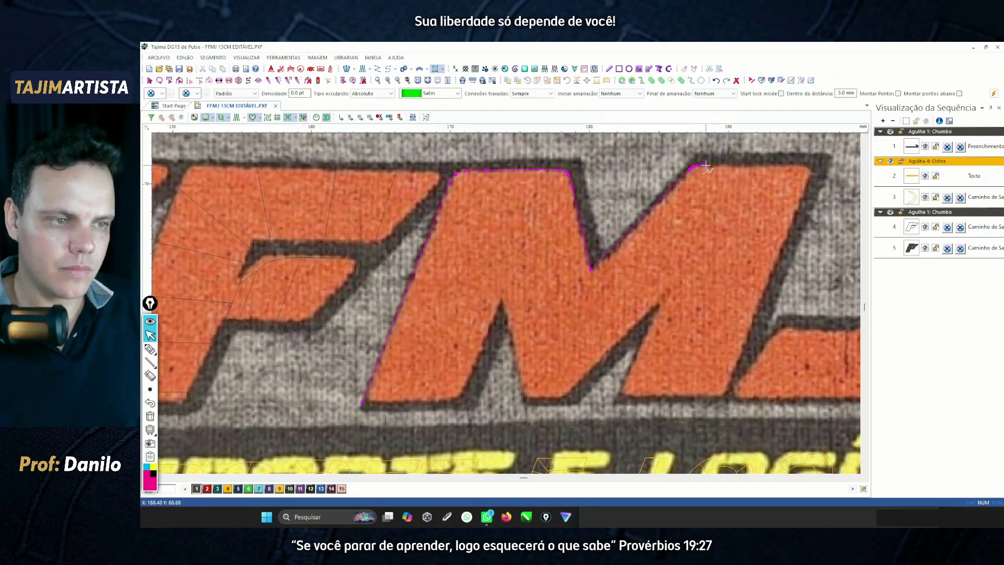
click(706, 165)
click(799, 165)
click(811, 173)
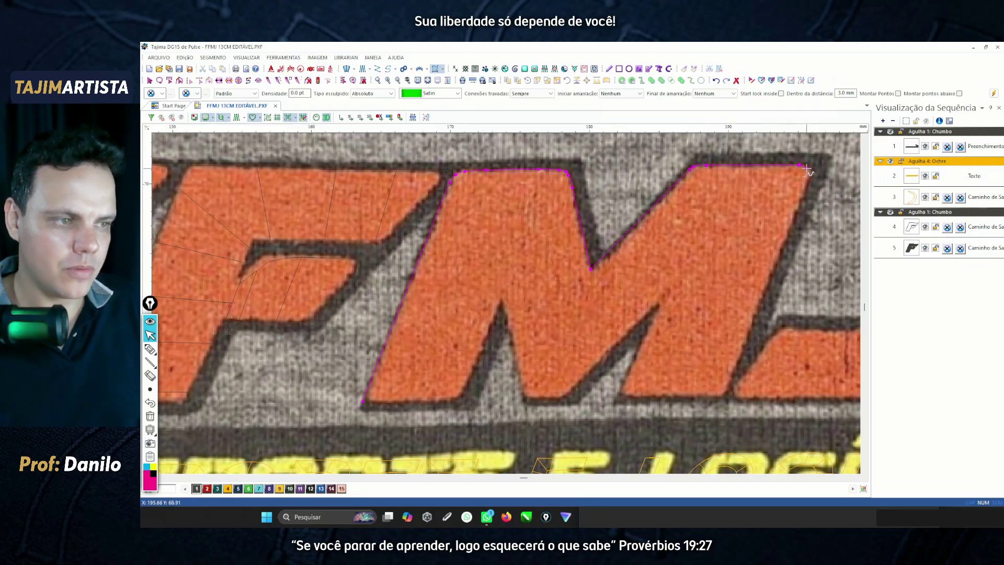
scroll(812, 173, right, 3)
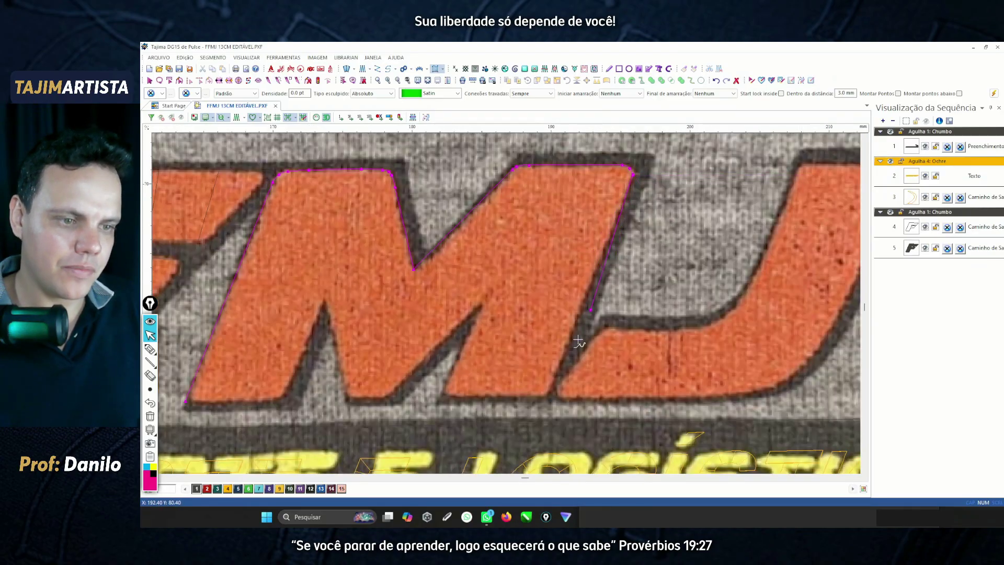
click(547, 399)
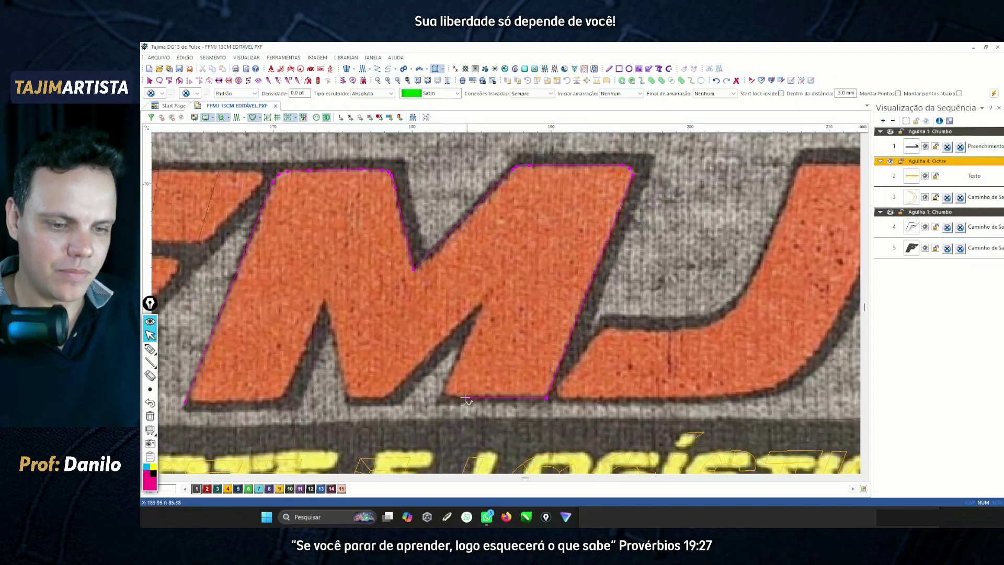
click(441, 397)
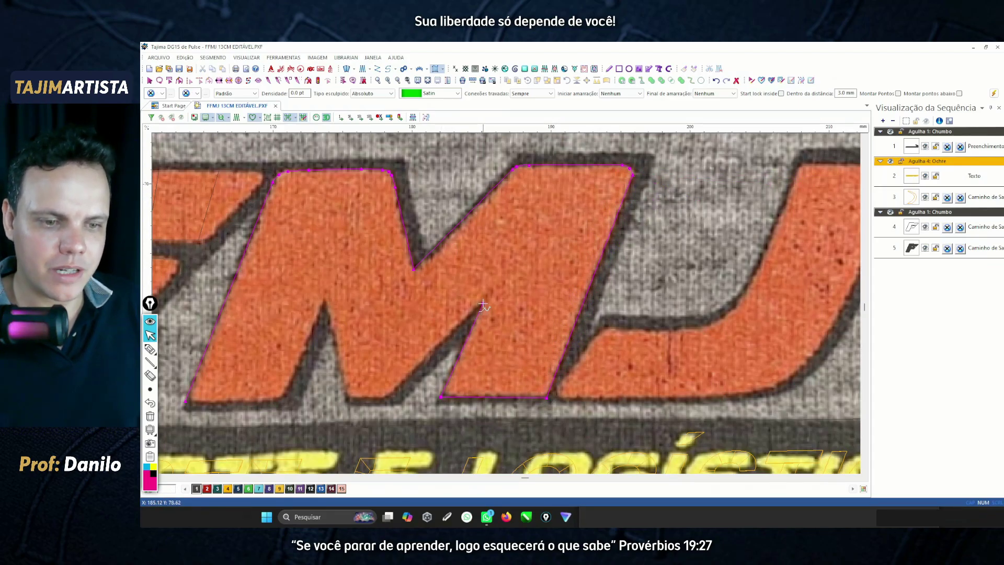
Trace the M's two lower notches, central point and left foot back to the starting corner, and complete the satin segment.
click(483, 305)
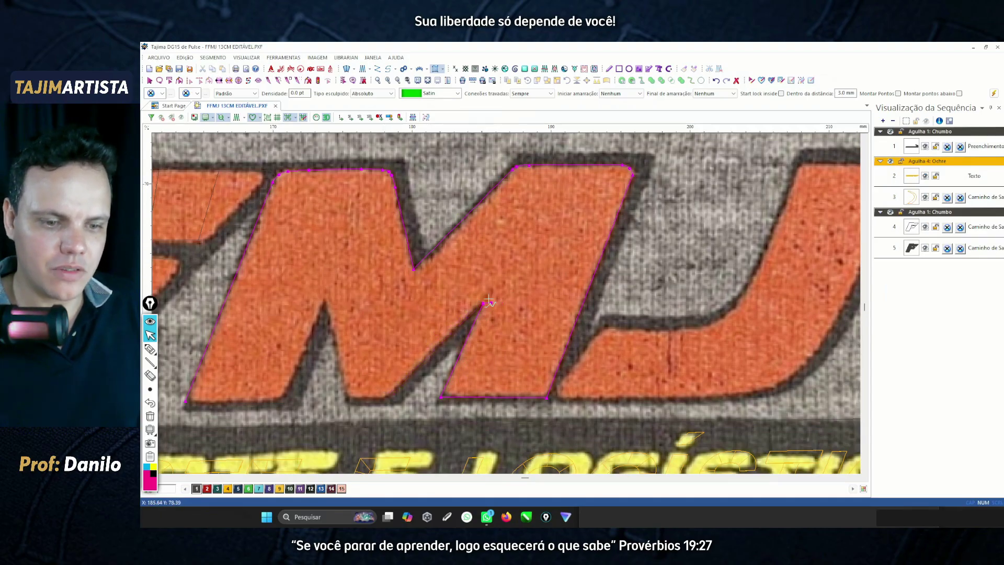
click(387, 398)
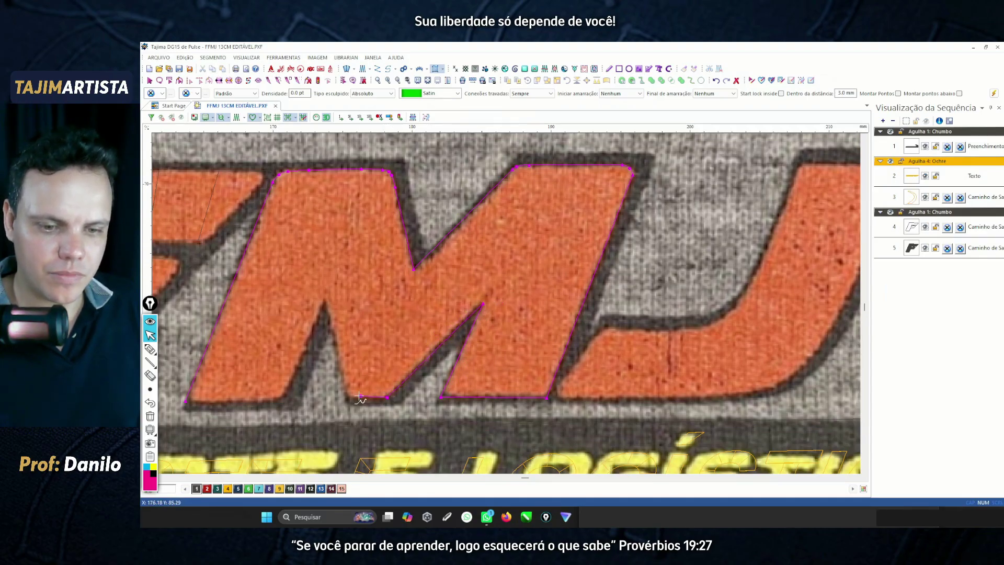
click(348, 398)
click(325, 300)
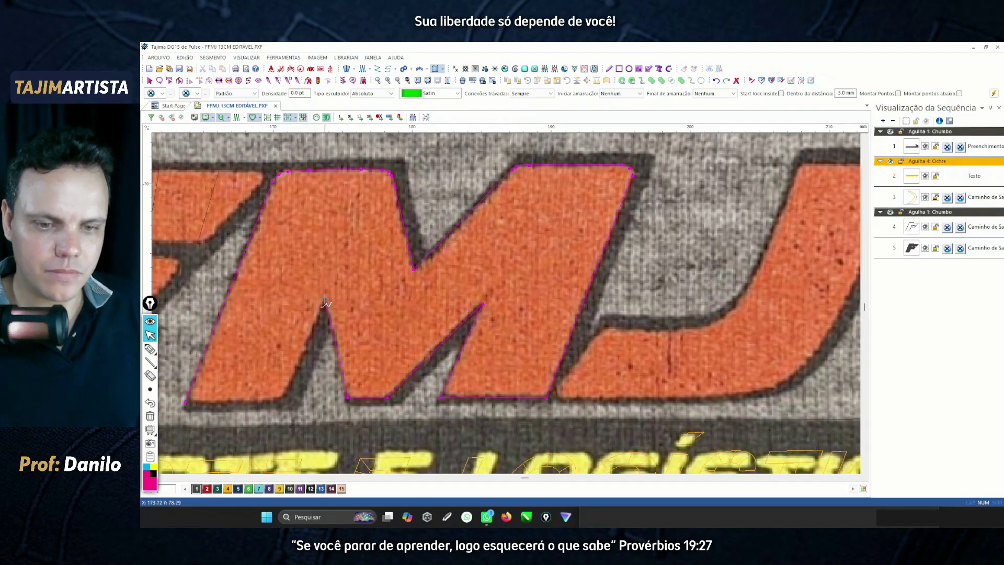
click(283, 397)
click(276, 400)
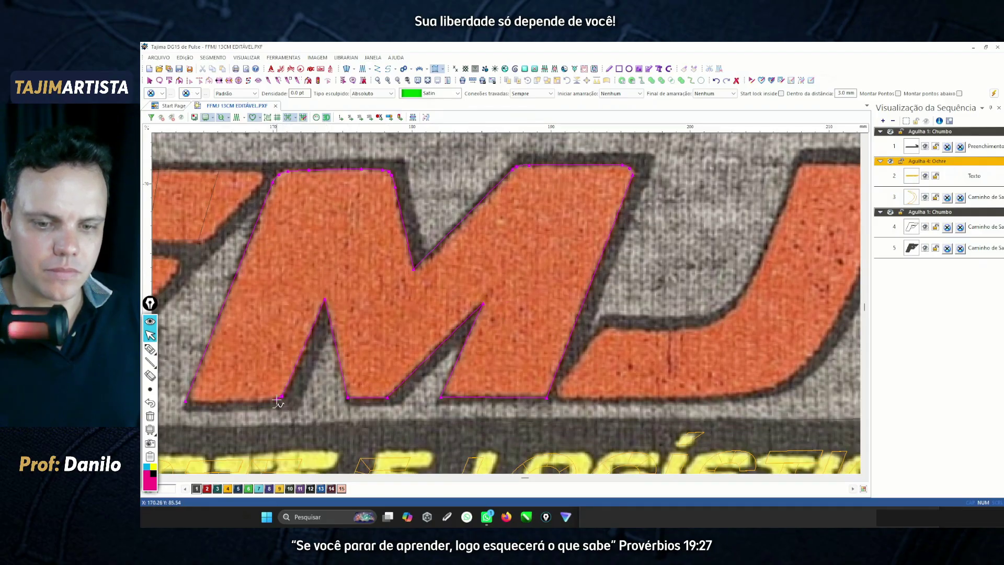
click(263, 401)
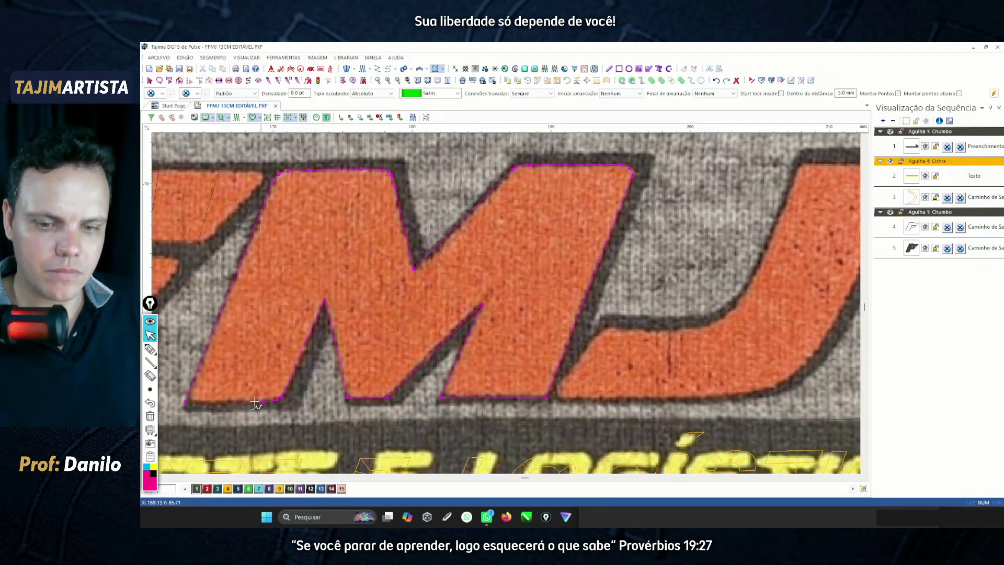
click(186, 402)
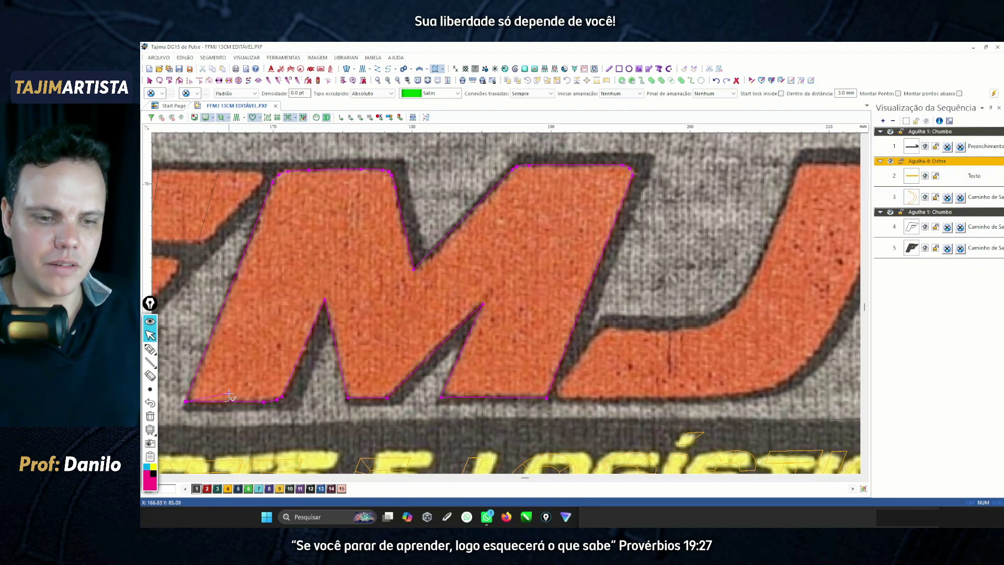
key(Return)
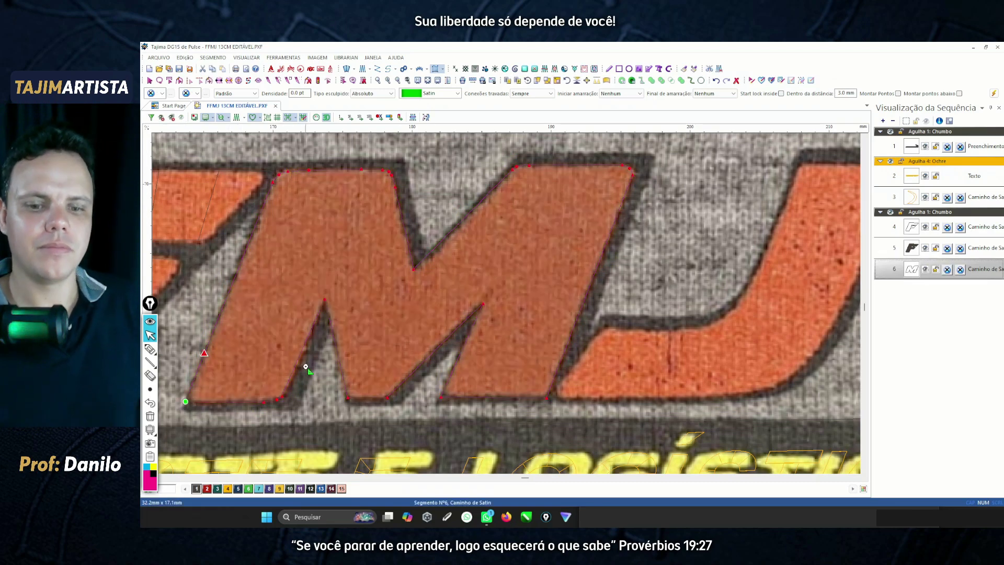
Hide the reference image and add three stitch direction lines to the M's left leg, one along its base and two above it.
scroll(309, 365, left, 3)
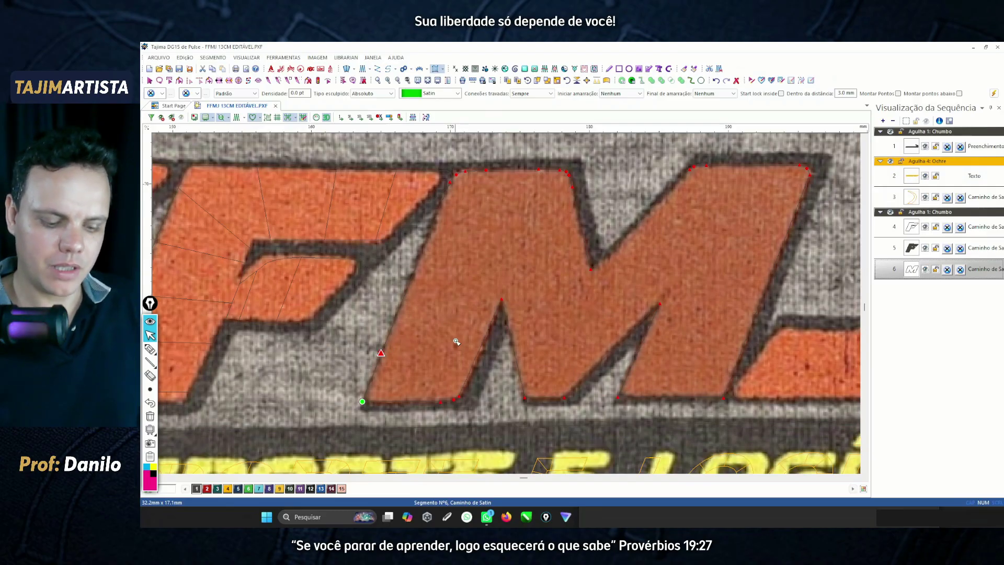
key(F4)
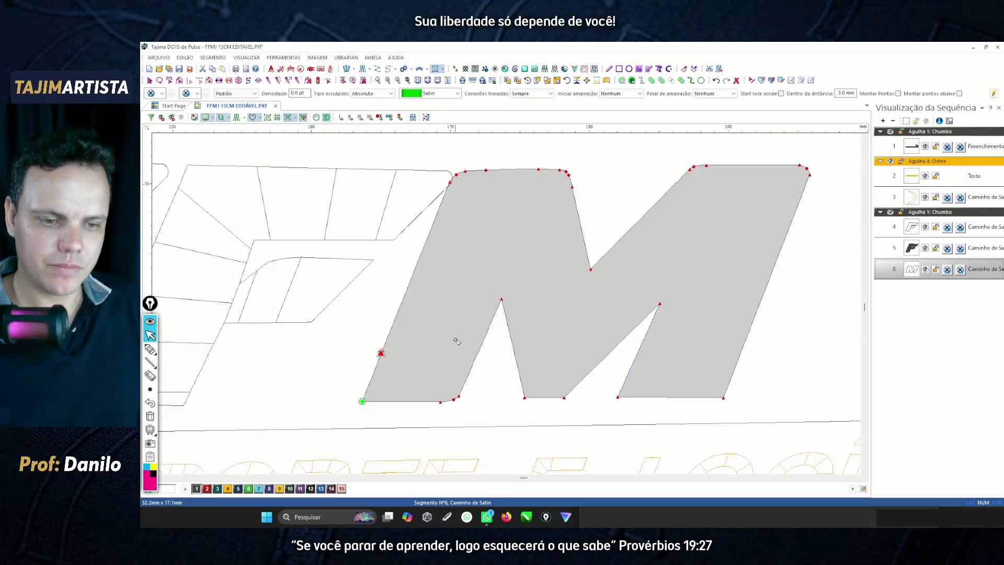
click(374, 377)
drag(372, 375, 436, 401)
drag(373, 375, 361, 402)
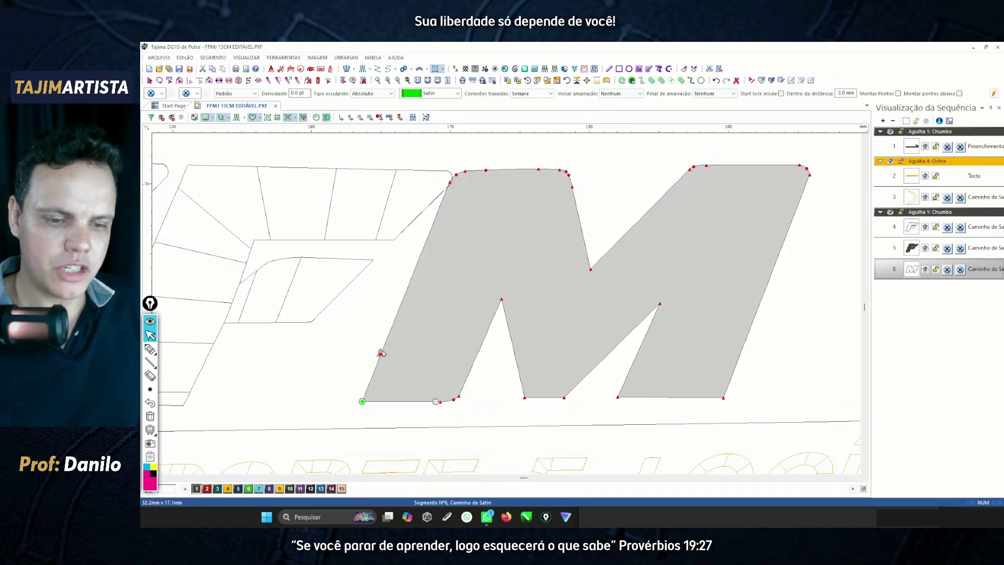
drag(380, 352, 474, 359)
drag(400, 306, 493, 318)
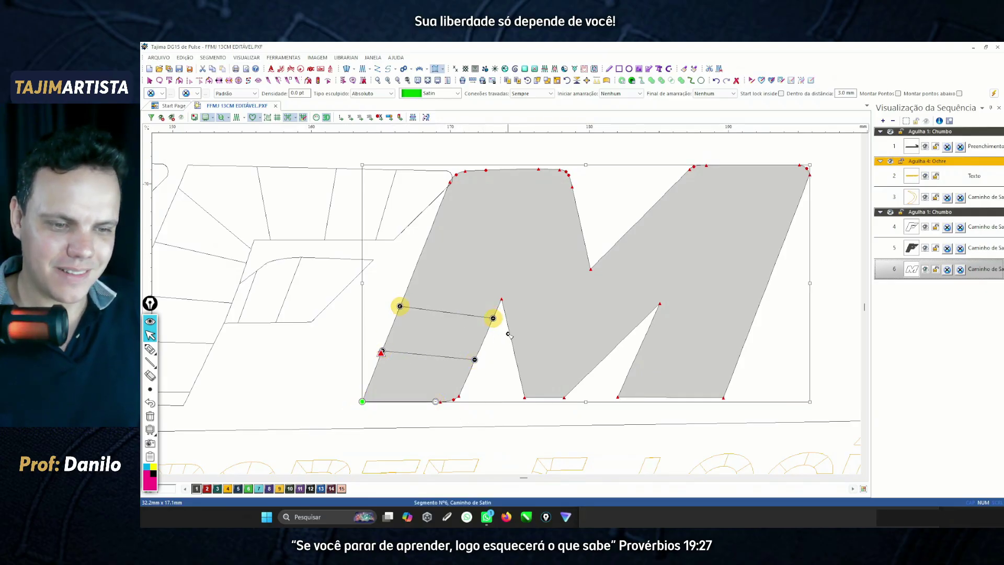
mouse_move(422, 253)
mouse_down()
mouse_move(585, 238)
mouse_move(587, 254)
mouse_up()
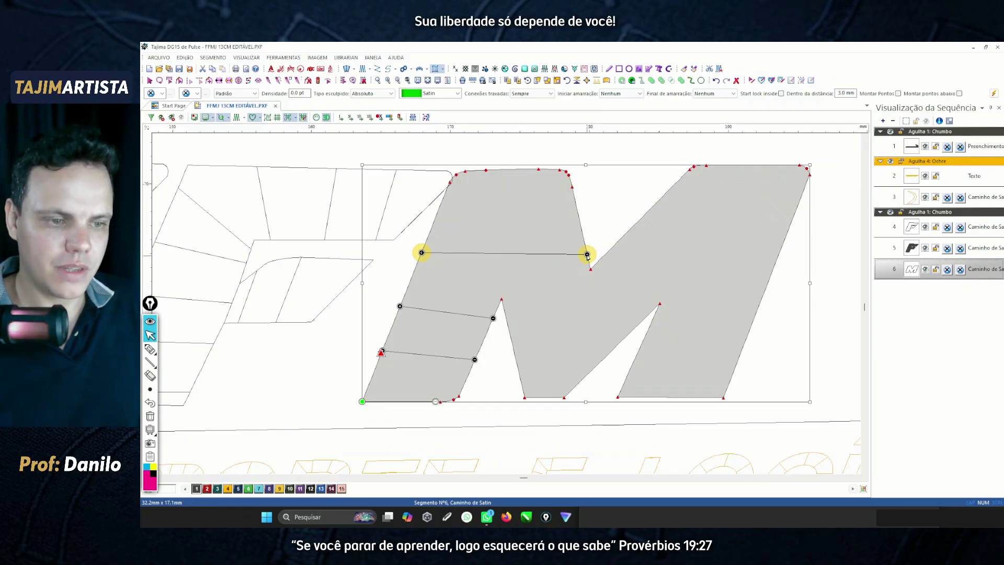
drag(587, 255, 588, 257)
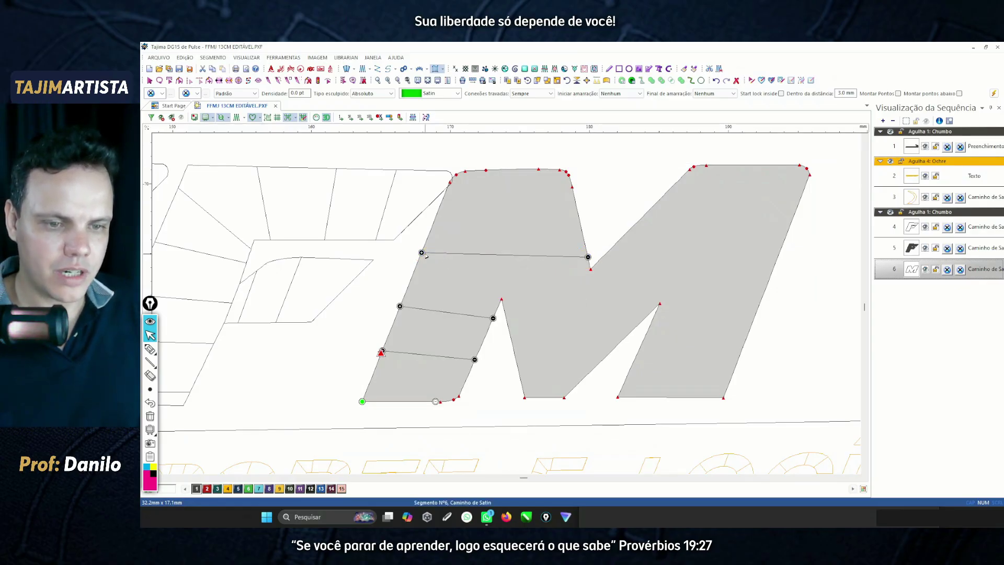
drag(423, 254, 505, 314)
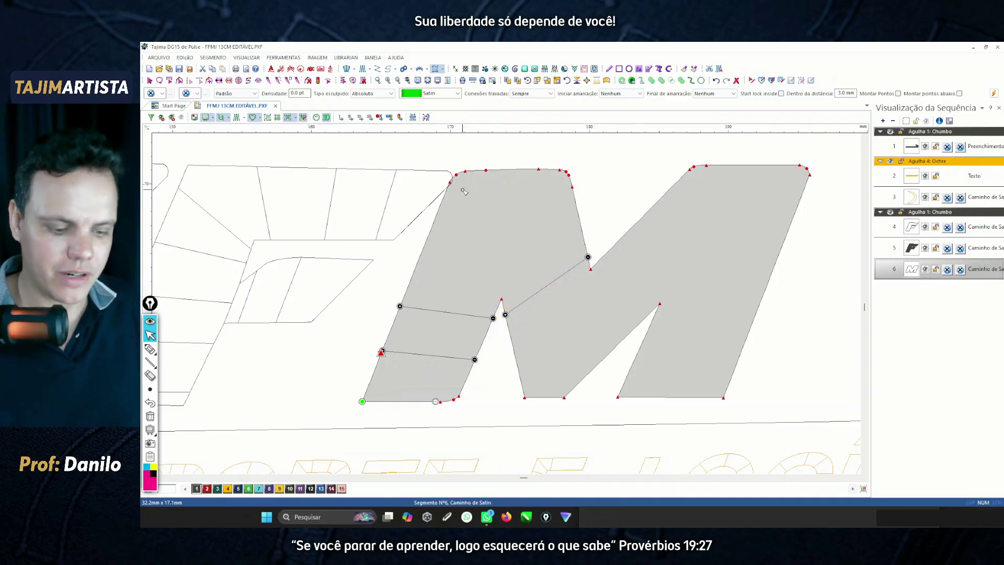
click(588, 262)
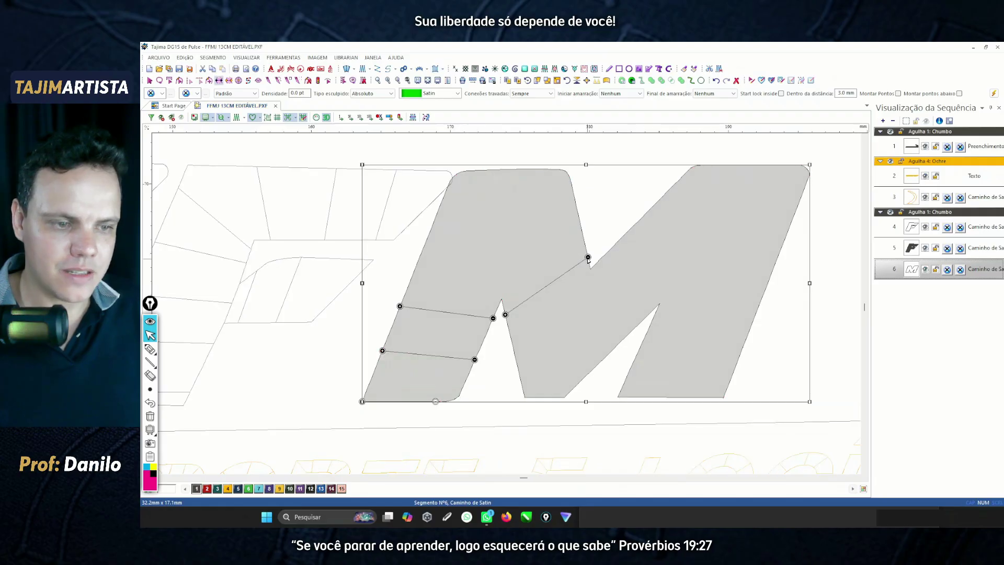
right_click(591, 262)
click(612, 278)
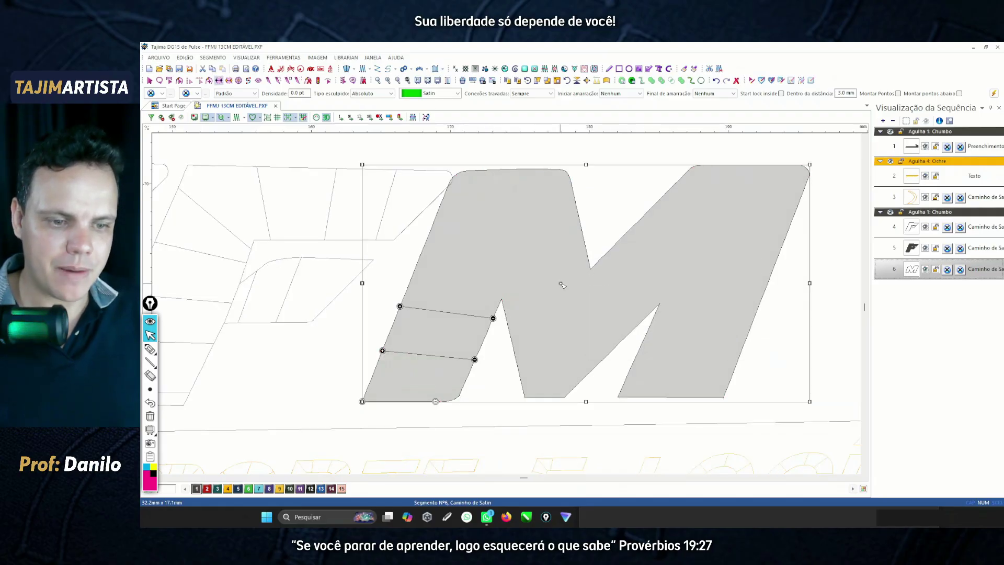
key(Escape)
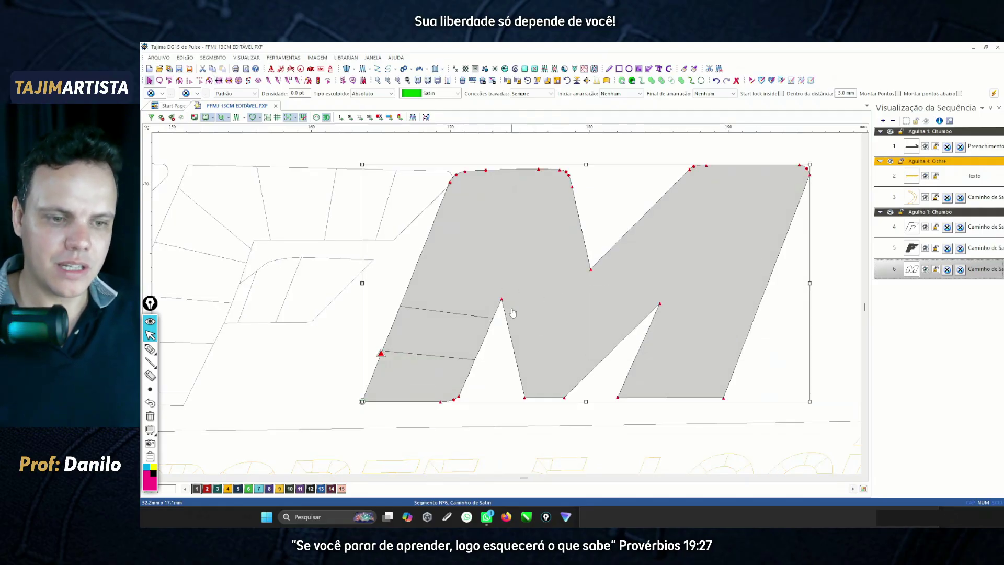
key(a)
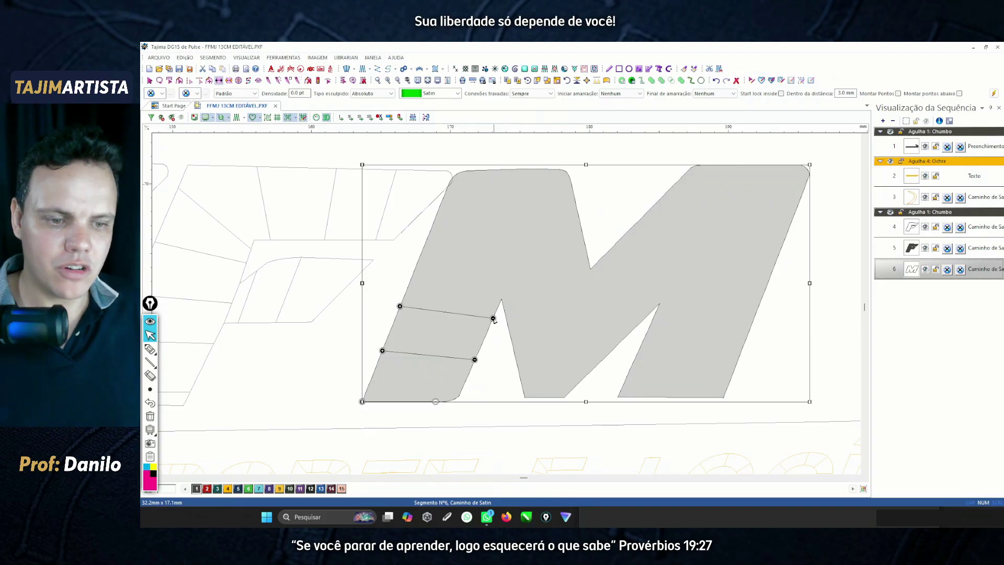
Delete the three stitch direction lines from the M's left leg, including the one along its base.
right_click(493, 319)
click(510, 339)
right_click(474, 359)
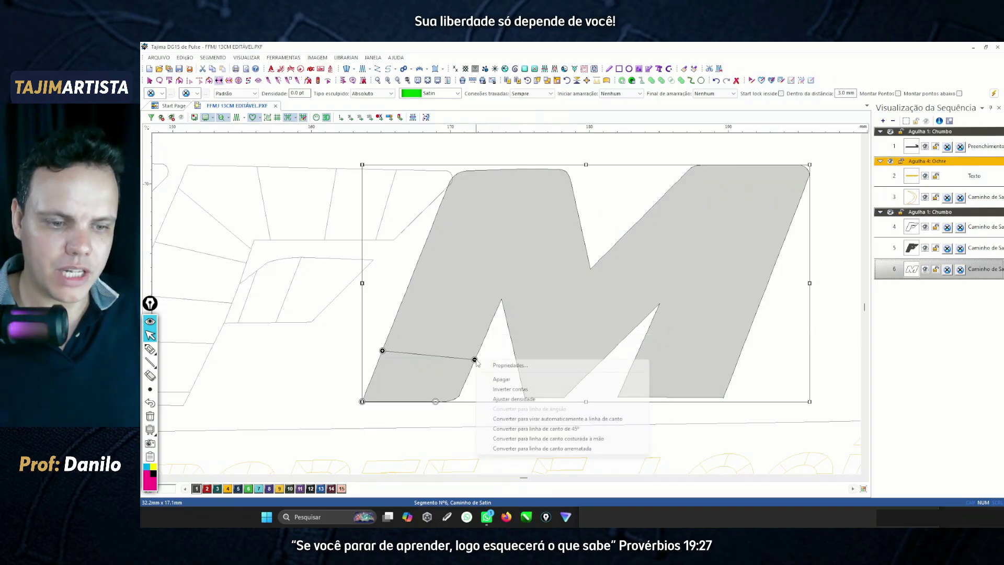
click(501, 379)
right_click(435, 401)
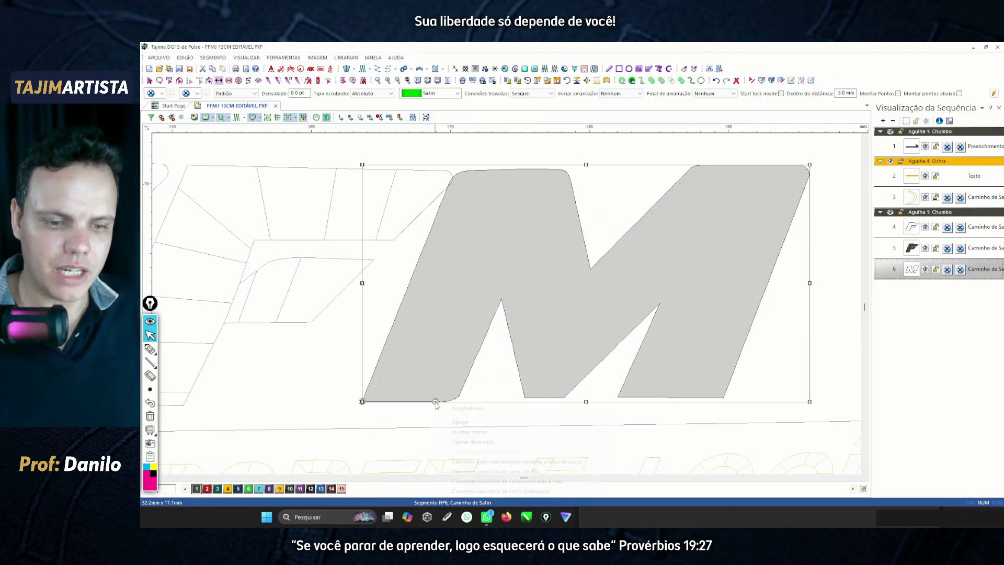
click(455, 422)
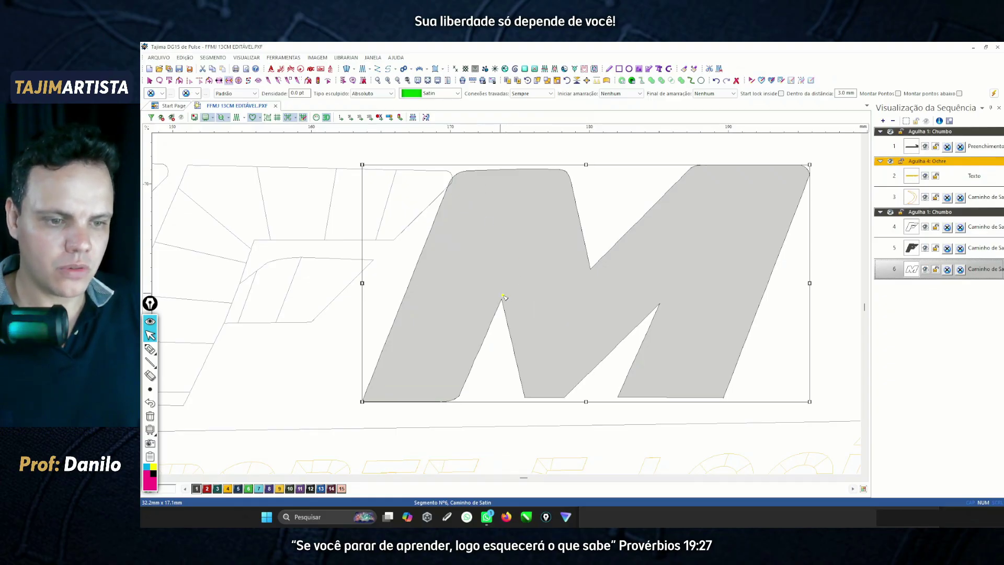
Divide the M into four strokes with cut lines from left inner notch to top edge, upper notch to central point, right inner notch to top edge.
drag(501, 299, 473, 169)
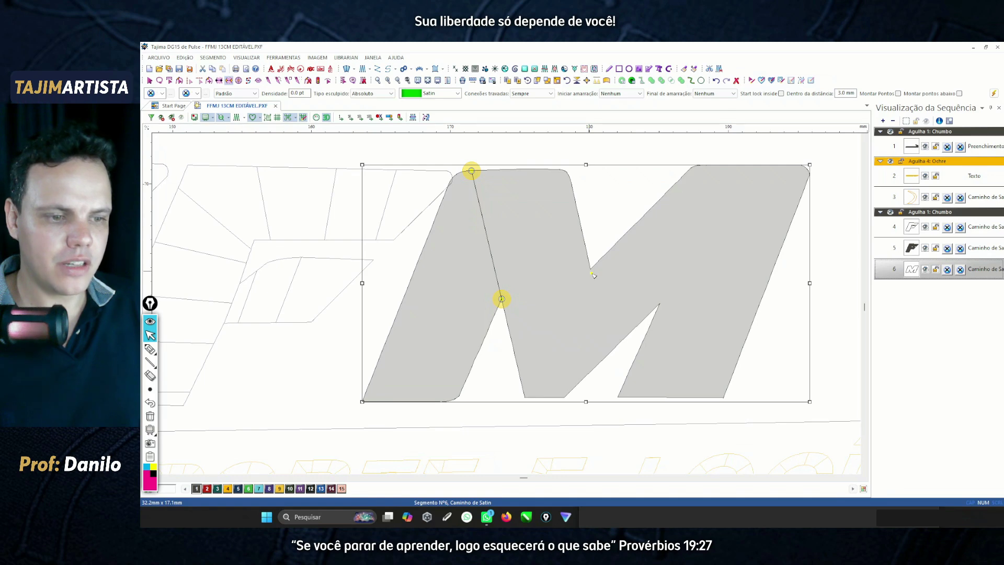
drag(591, 269, 530, 350)
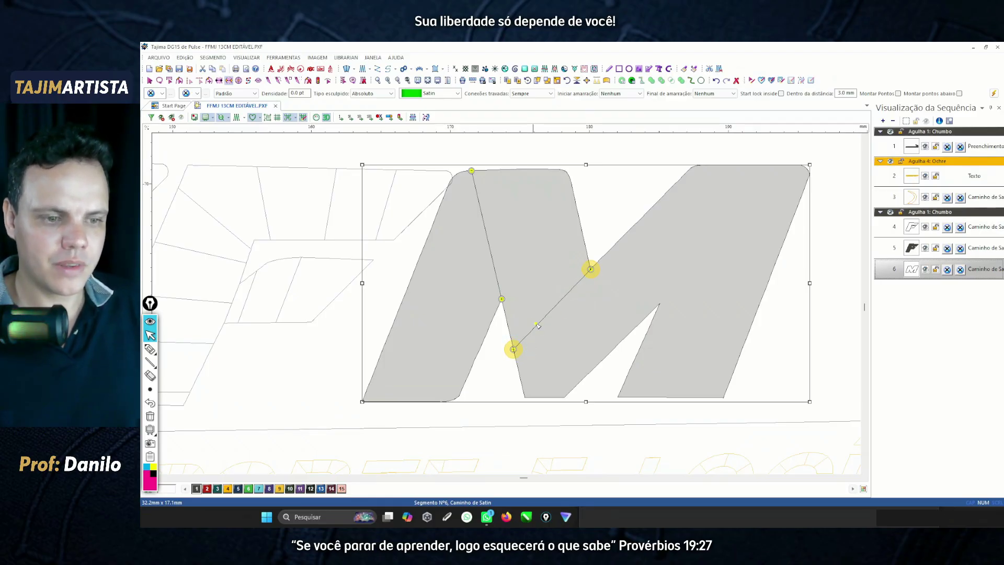
scroll(538, 325, right, 3)
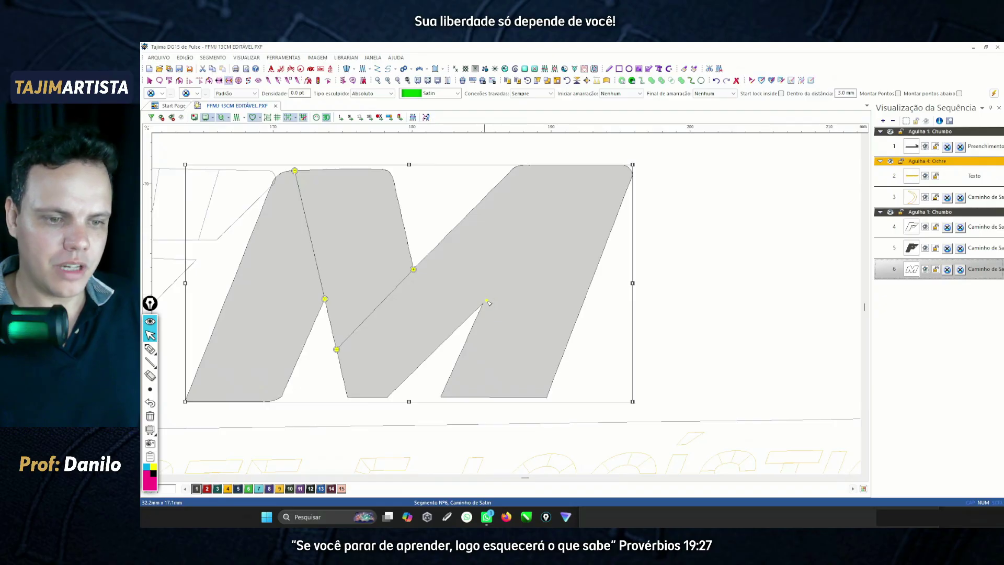
drag(485, 302, 551, 175)
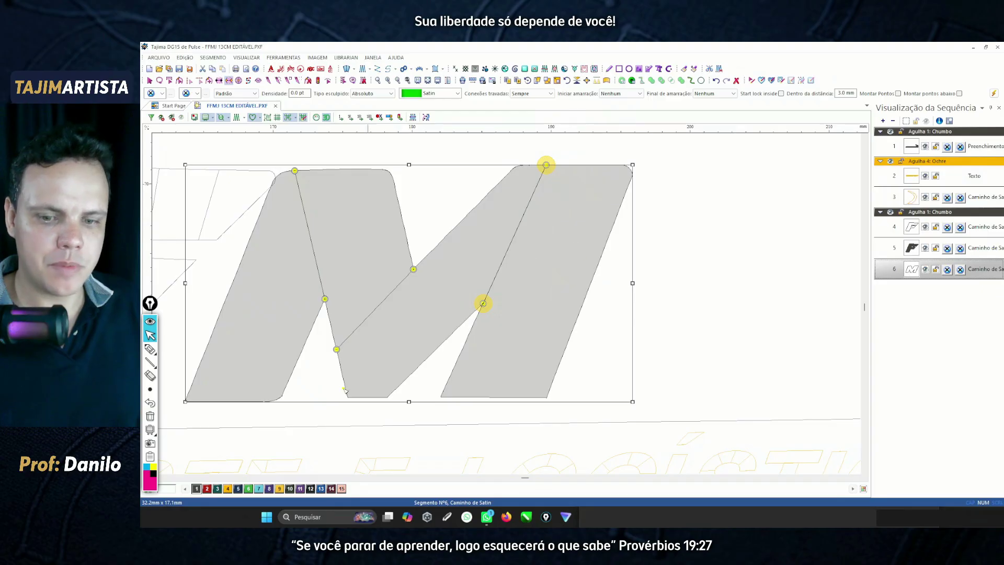
Sketch magenta zigzag annotations over the M's left leg, its descending stroke and its rising diagonal to illustrate each part's stitch direction.
click(150, 349)
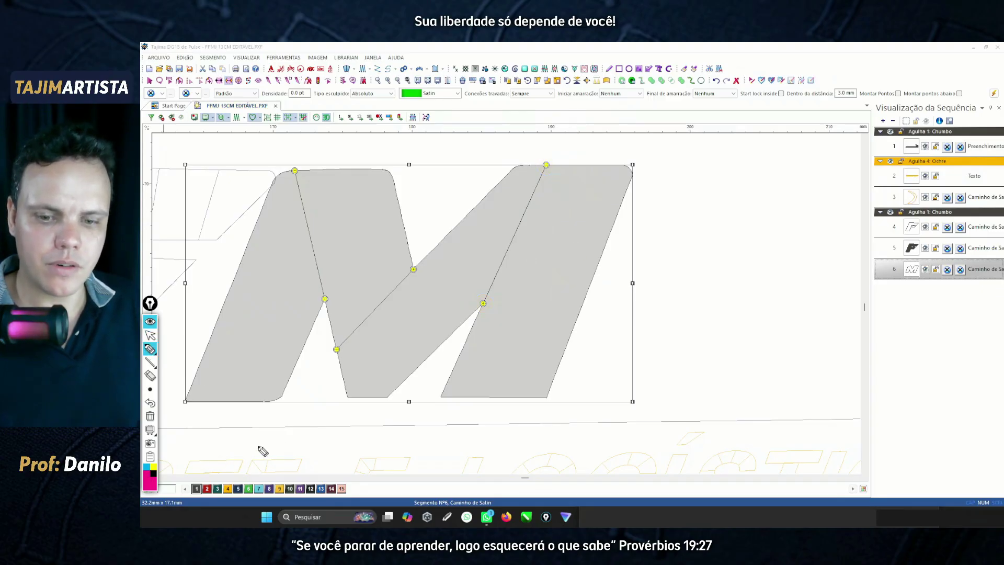
mouse_move(191, 402)
mouse_down()
mouse_move(288, 388)
mouse_move(204, 360)
mouse_move(218, 346)
mouse_move(287, 351)
mouse_move(281, 338)
mouse_move(224, 314)
mouse_move(320, 304)
mouse_move(270, 258)
mouse_move(261, 228)
mouse_move(288, 216)
mouse_move(291, 185)
mouse_move(305, 174)
mouse_move(365, 185)
mouse_move(349, 190)
mouse_move(367, 212)
mouse_move(349, 228)
mouse_move(340, 266)
mouse_move(324, 274)
mouse_move(375, 299)
mouse_move(350, 327)
mouse_up()
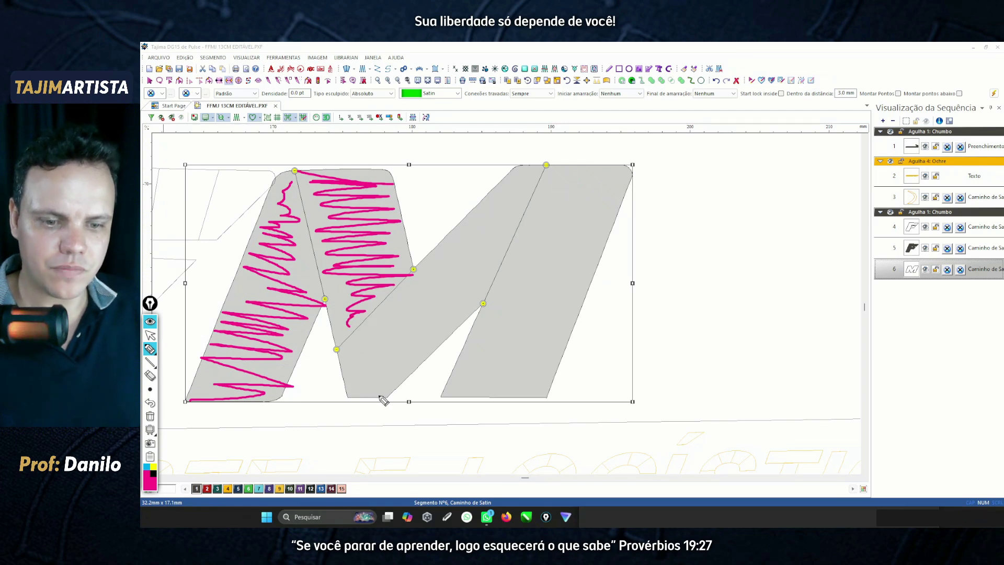
mouse_move(387, 398)
mouse_down()
mouse_move(355, 393)
mouse_move(352, 361)
mouse_move(421, 371)
mouse_move(411, 285)
mouse_move(453, 312)
mouse_move(488, 279)
mouse_move(519, 191)
mouse_up()
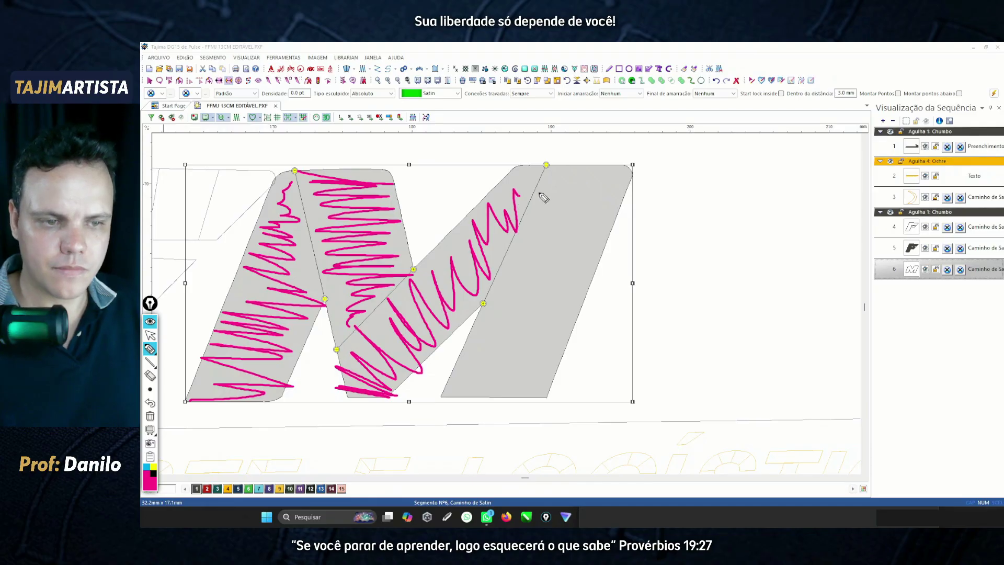
Sketch a zigzag annotation down the M's last leg to show its stitch direction, and clear all annotations.
mouse_move(597, 173)
mouse_down()
mouse_move(527, 204)
mouse_move(565, 344)
mouse_move(537, 382)
mouse_move(496, 404)
mouse_up()
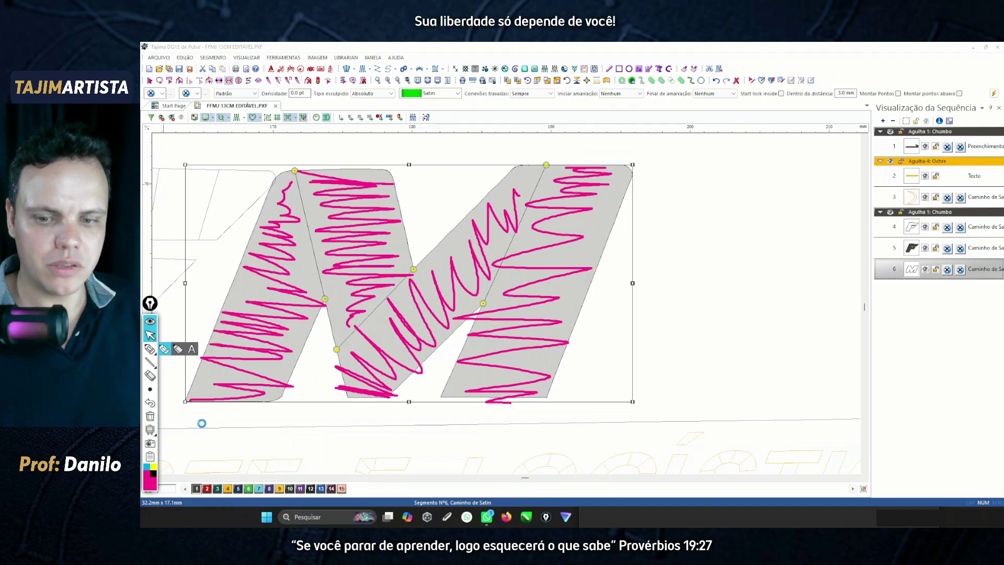
click(151, 416)
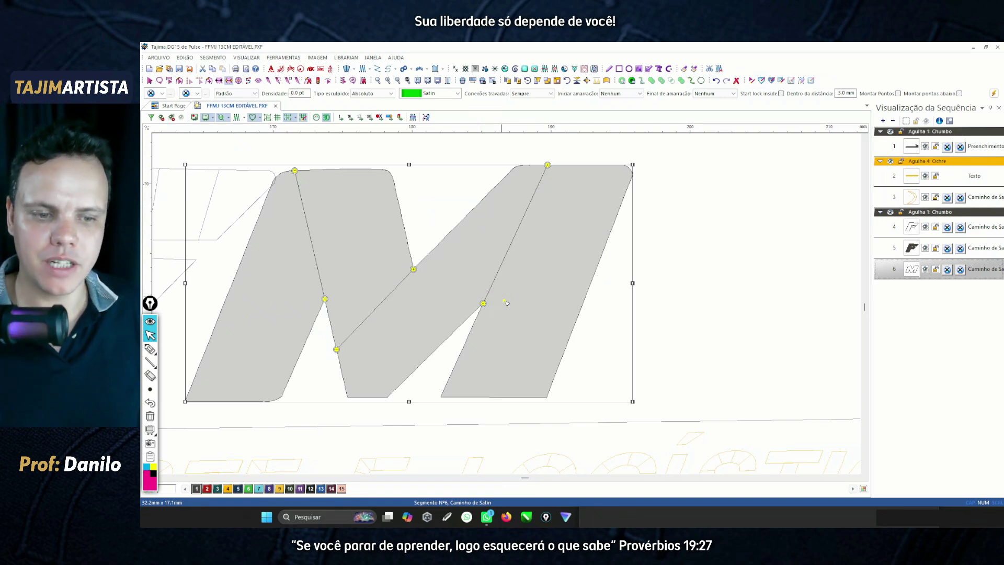
Add four stitch-direction lines across the M's first leg: along its base, two across the middle and one near the upper end.
key(Escape)
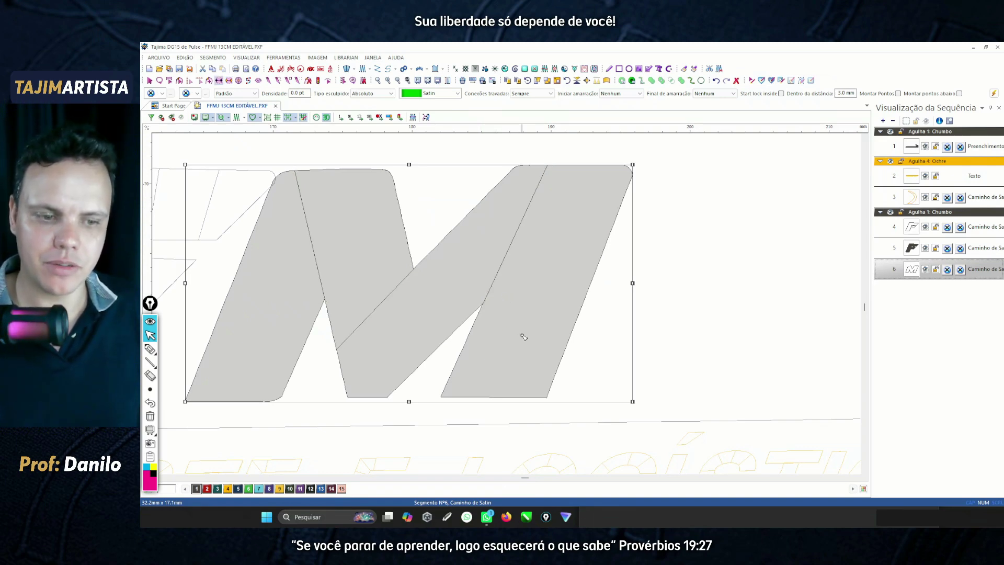
click(198, 372)
click(265, 401)
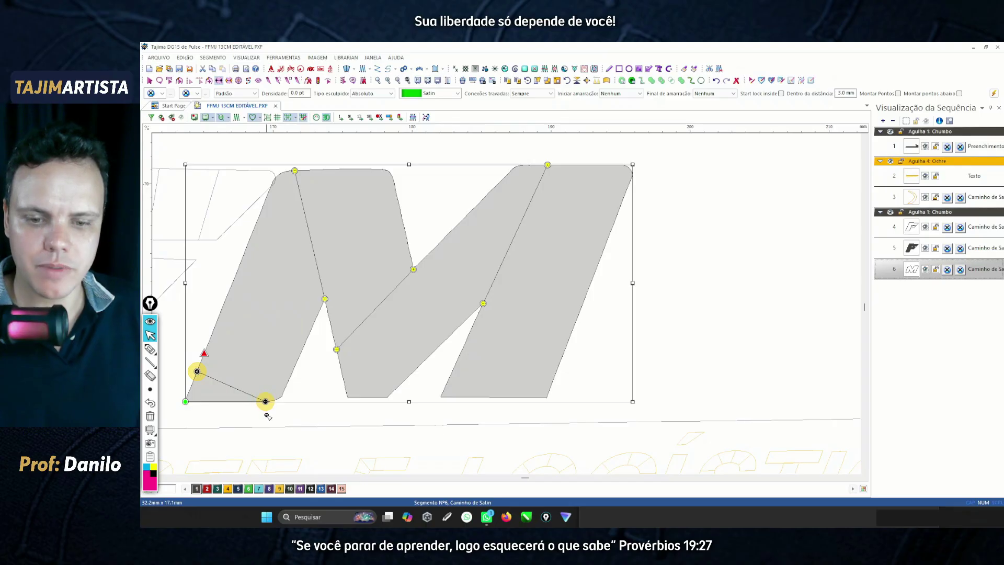
click(213, 331)
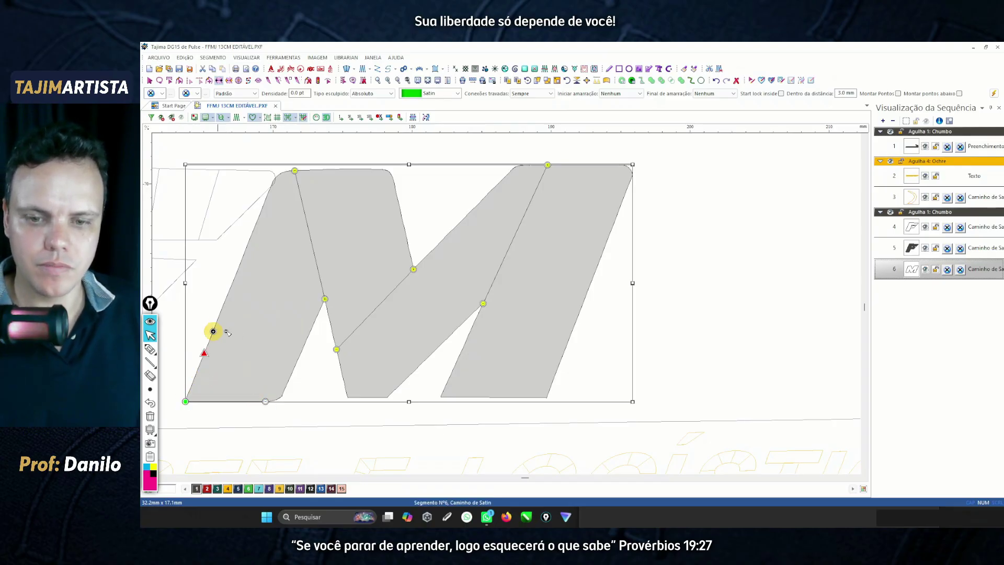
click(306, 340)
click(245, 250)
click(313, 254)
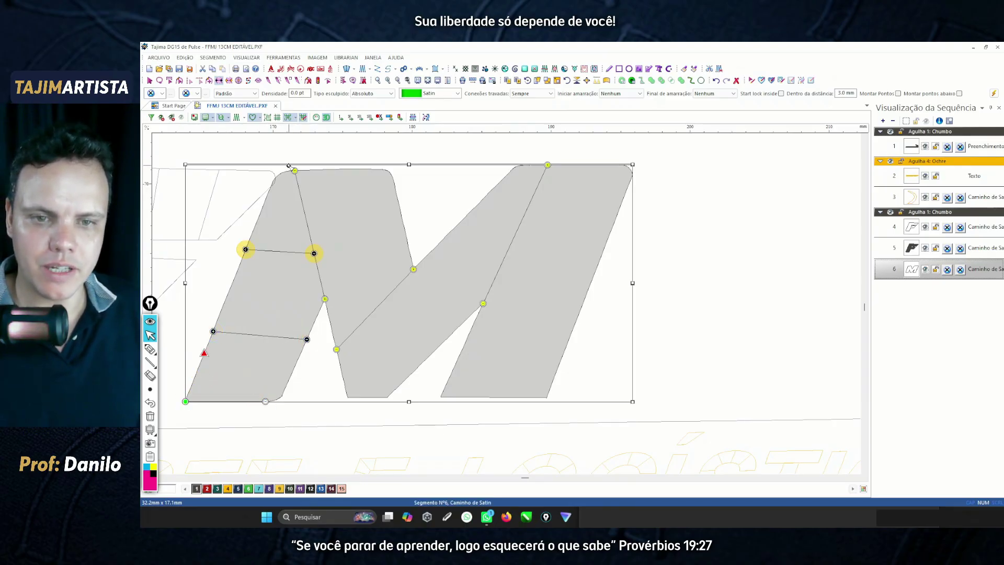
click(269, 192)
click(300, 191)
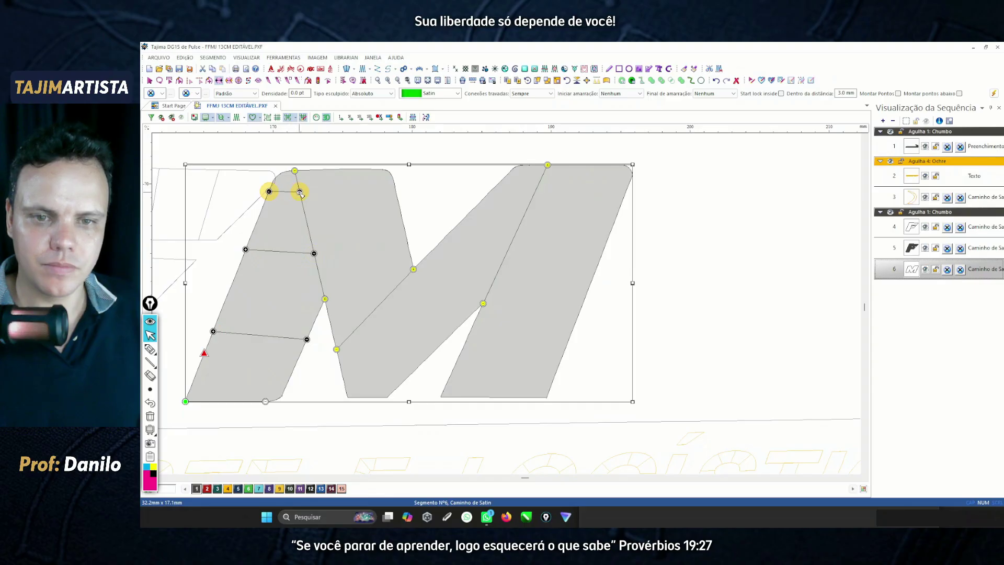
Add three near-horizontal direction lines across the M's second stroke: near its upper edge, in the middle and level with the lower-left notch.
click(395, 186)
click(299, 189)
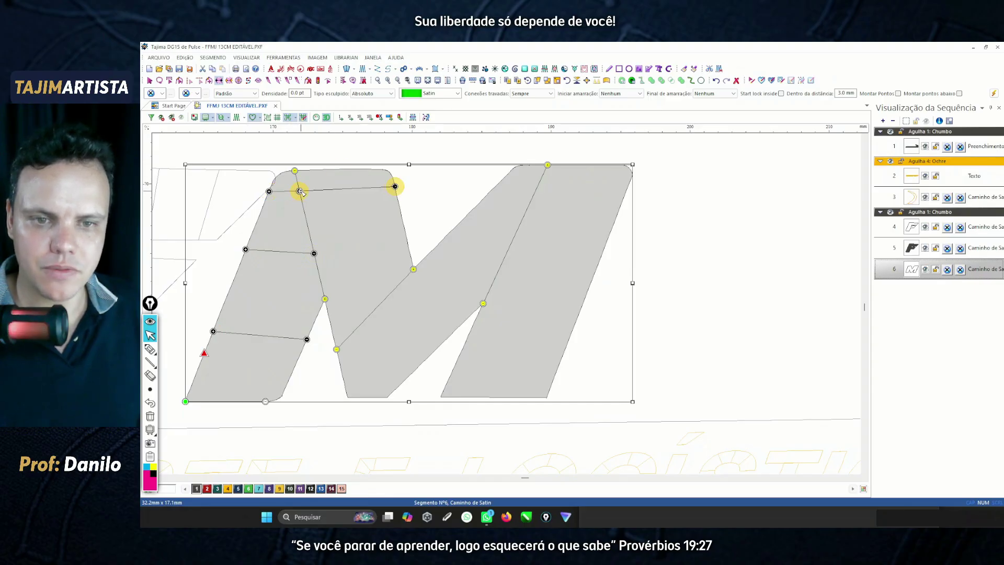
click(405, 231)
click(309, 234)
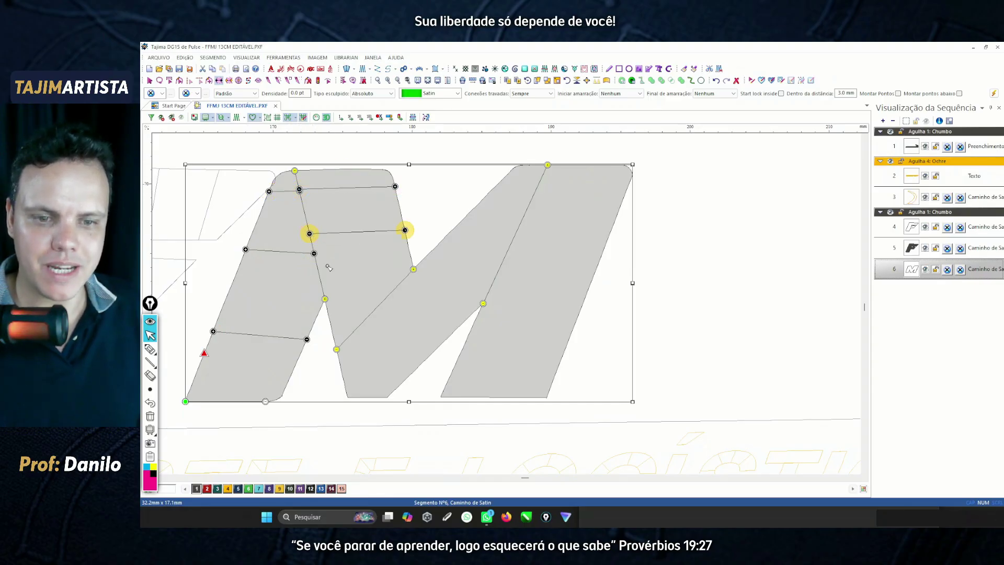
click(325, 299)
click(394, 289)
drag(393, 290, 385, 299)
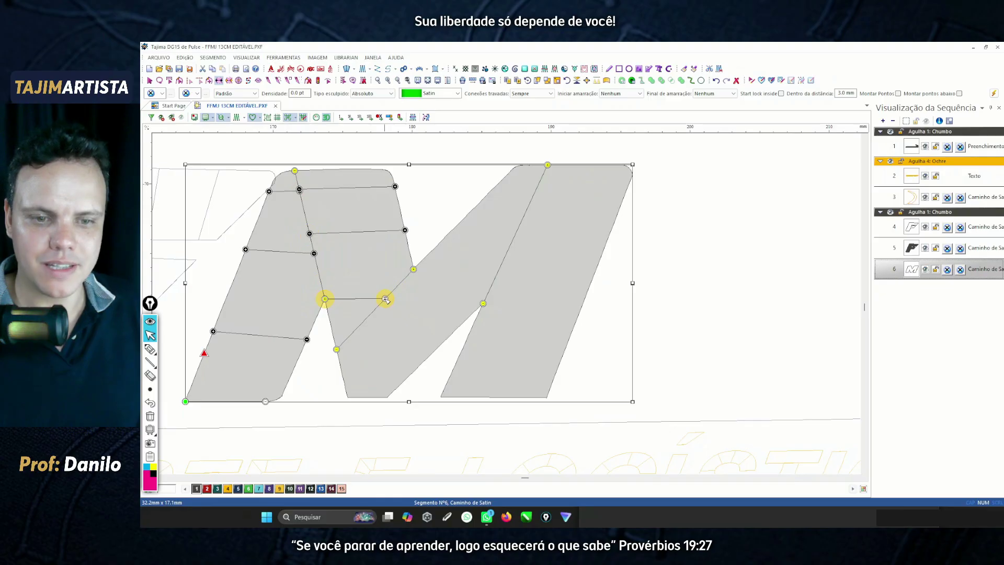
Add three direction lines to the M's rising diagonal: along its base, just above the base and from the upper V notch across the stroke.
click(396, 388)
click(348, 397)
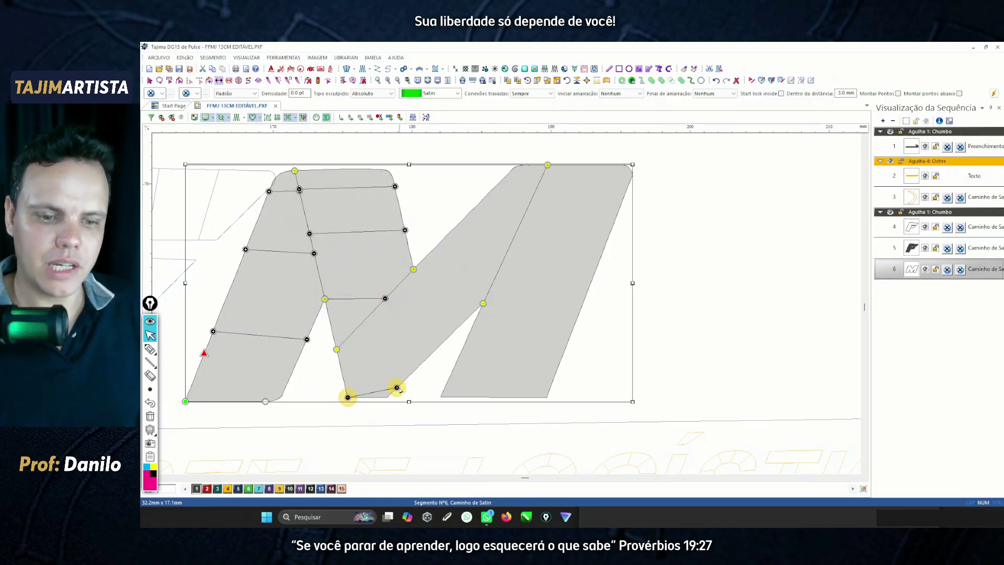
drag(398, 388, 388, 397)
click(413, 373)
click(345, 340)
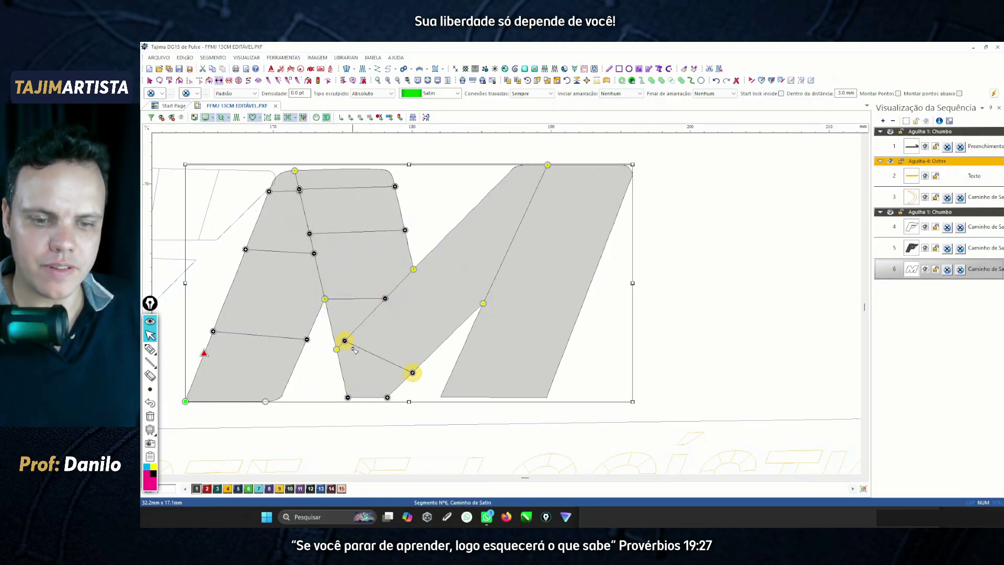
click(413, 269)
click(458, 328)
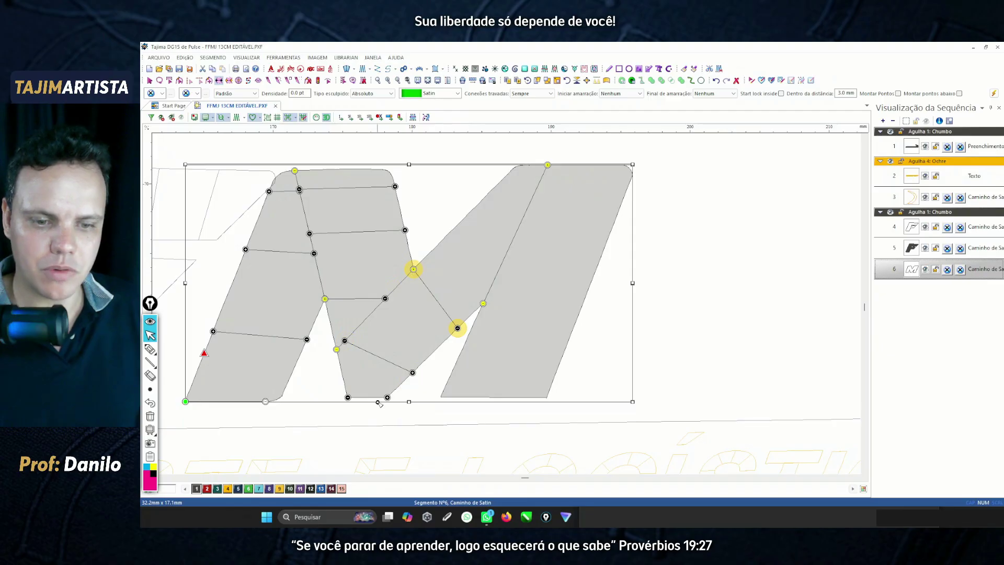
Add two direction lines across the upper half of the M's rising diagonal and remove the stray point from the second stroke's edge.
click(461, 219)
click(505, 252)
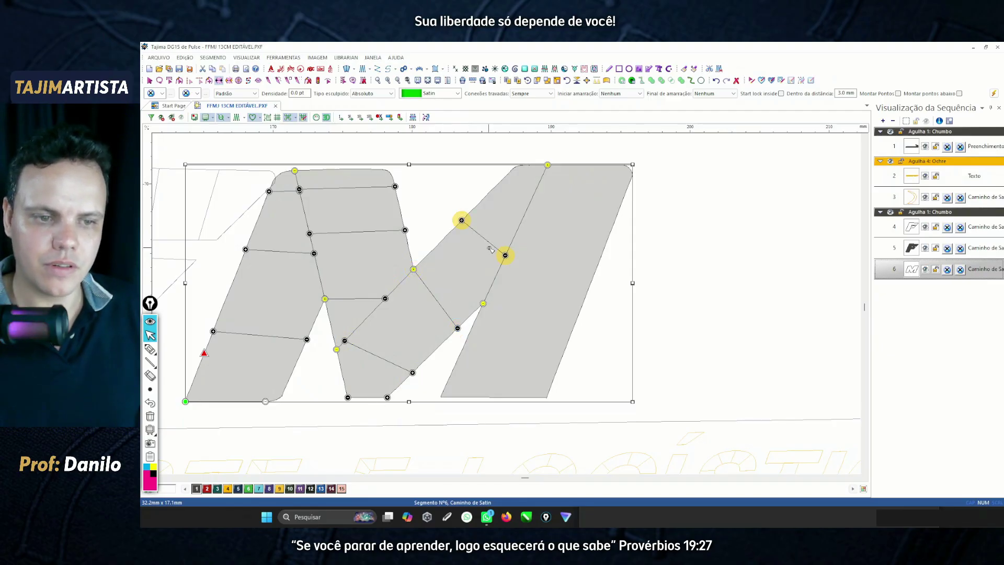
scroll(510, 254, up, 2)
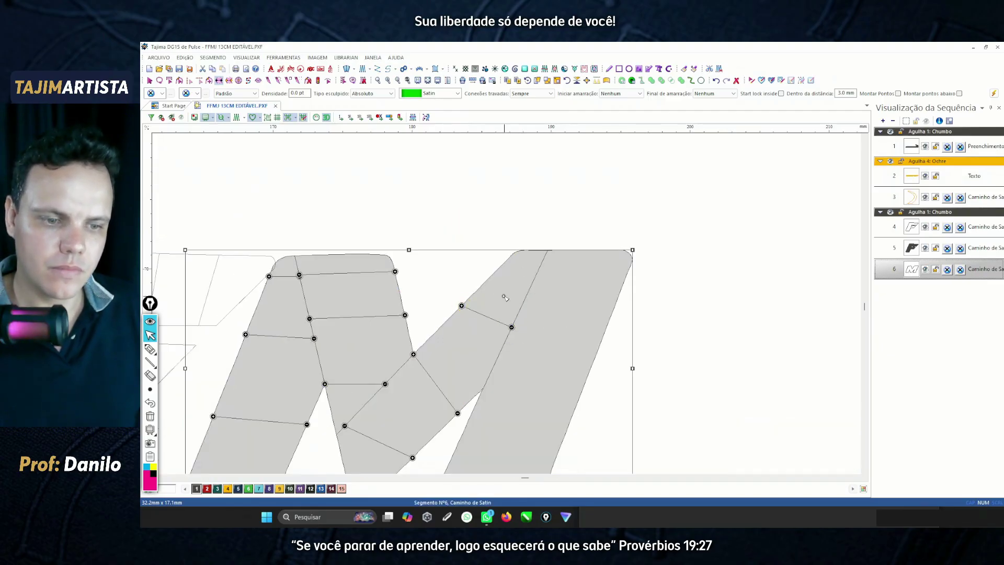
click(487, 281)
click(533, 280)
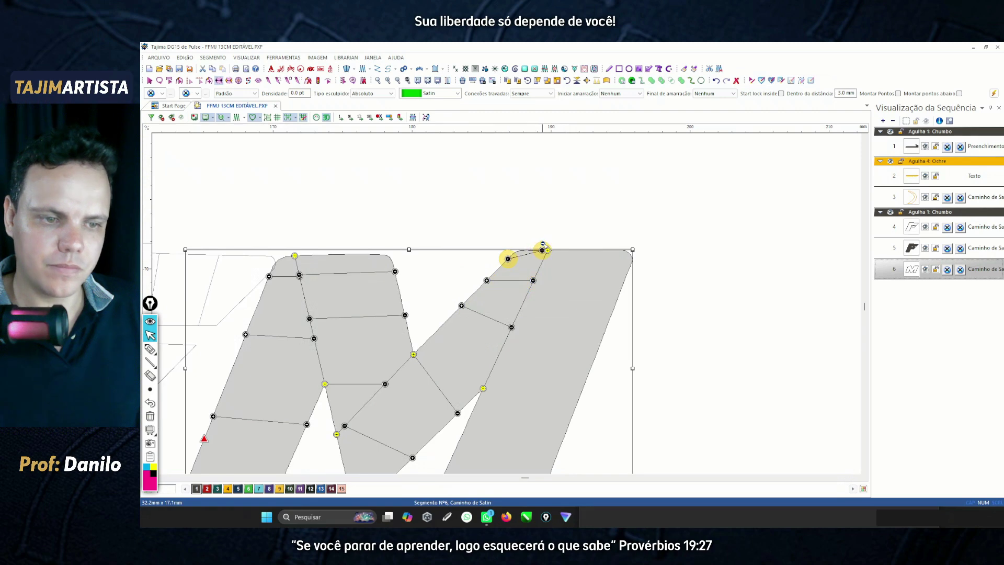
key(Return)
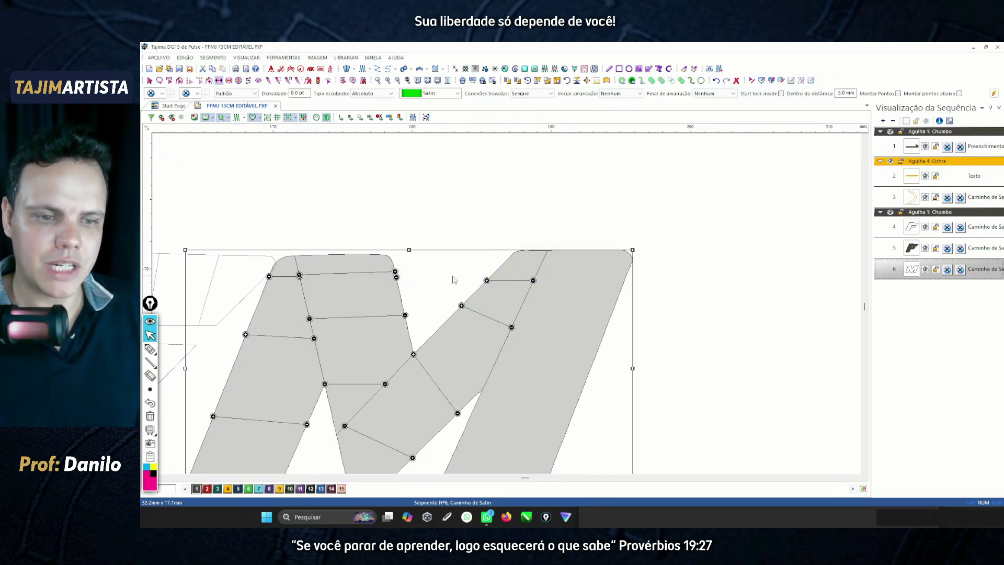
right_click(398, 279)
click(418, 296)
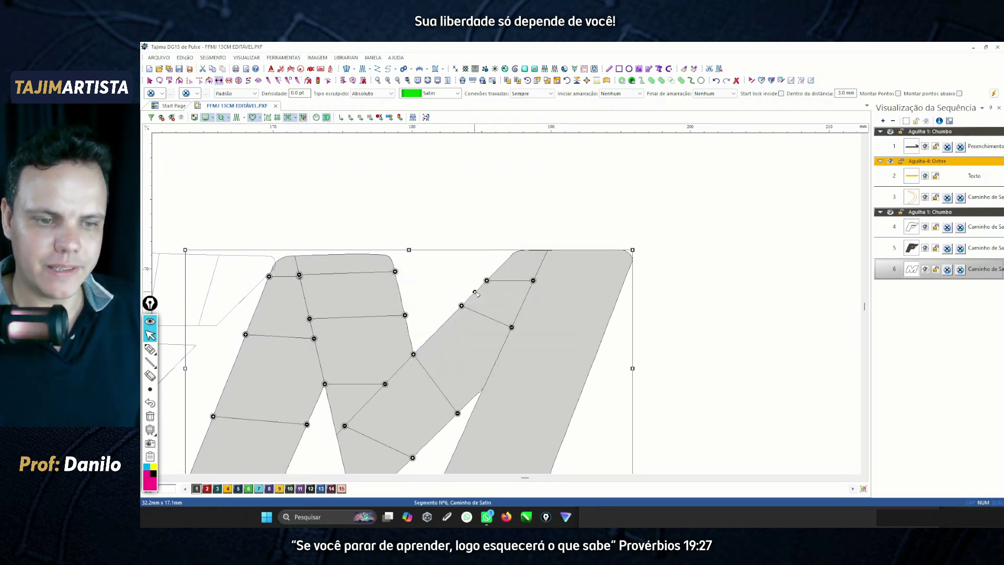
Add a direction line along the diagonal's top edge and shift both ends of the line above the V notch slightly down the stroke.
click(504, 262)
click(542, 250)
drag(504, 262, 524, 250)
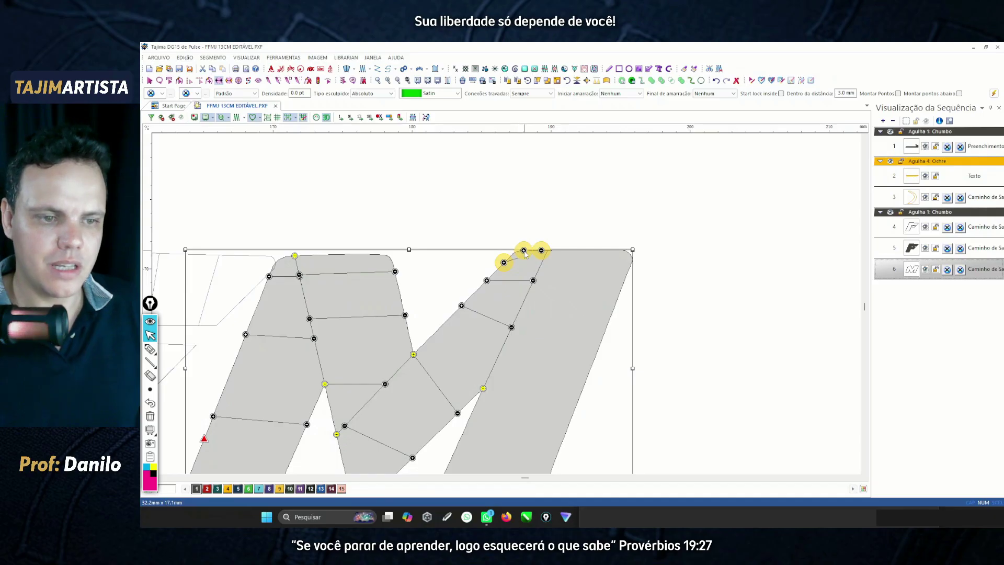
key(Return)
click(451, 316)
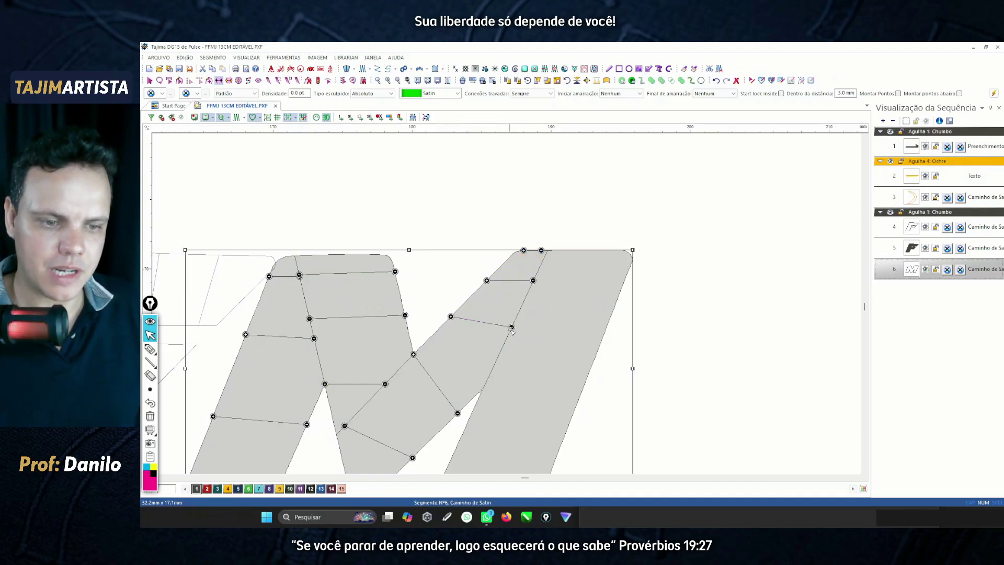
click(502, 347)
key(Return)
Add two direction lines to the M's last leg, one along its top edge and one across the leg just below.
click(626, 274)
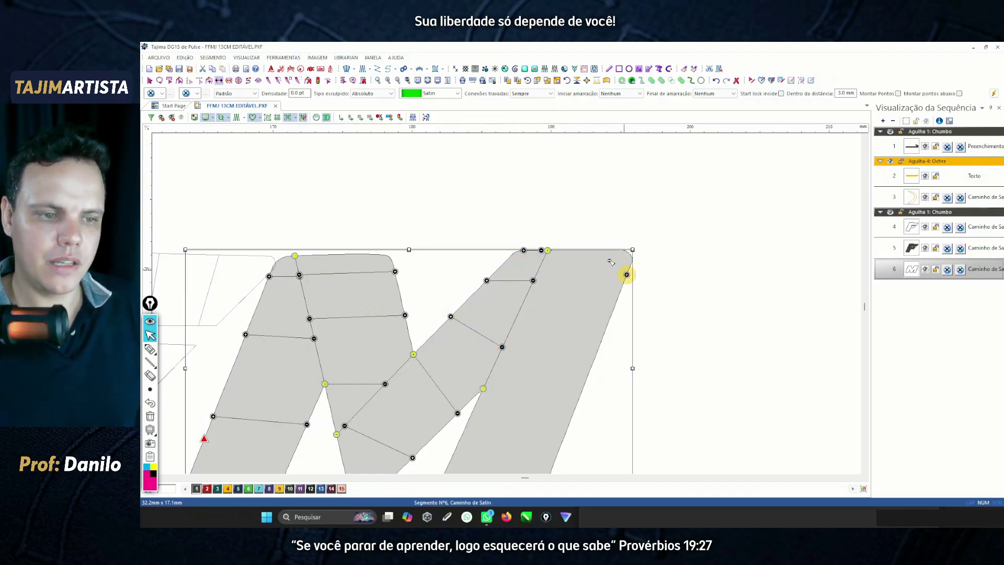
click(552, 250)
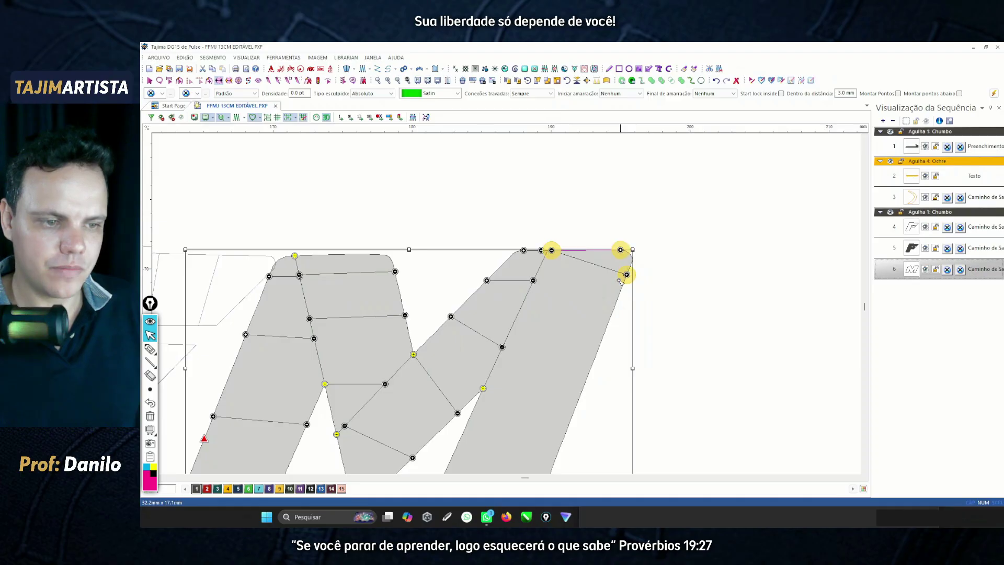
key(Return)
click(613, 309)
click(524, 291)
drag(525, 291, 523, 302)
key(Return)
Add two more near-horizontal direction lines across the middle and lower part of the M's last leg.
scroll(570, 293, down, 3)
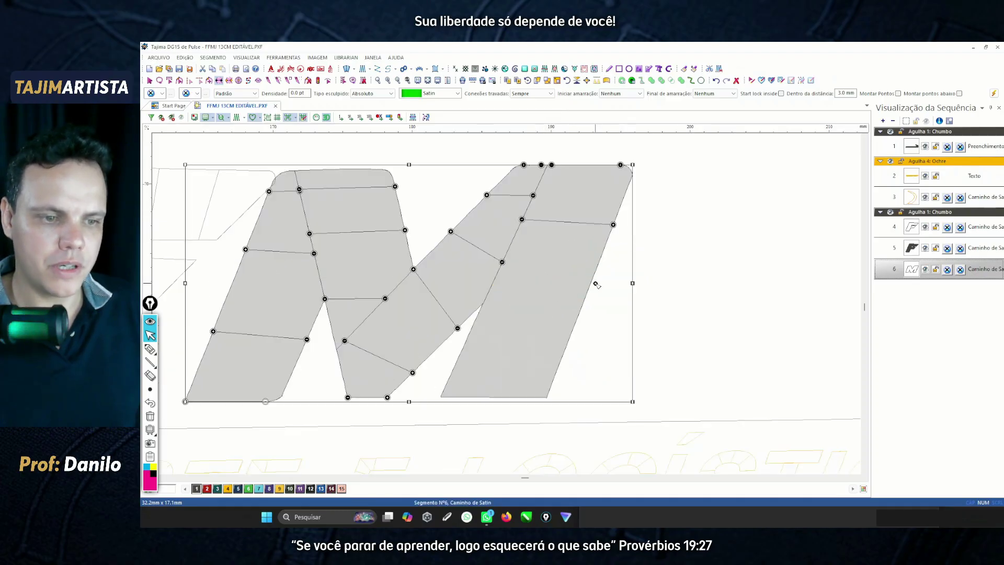
click(591, 282)
click(496, 277)
key(Return)
click(565, 349)
click(464, 346)
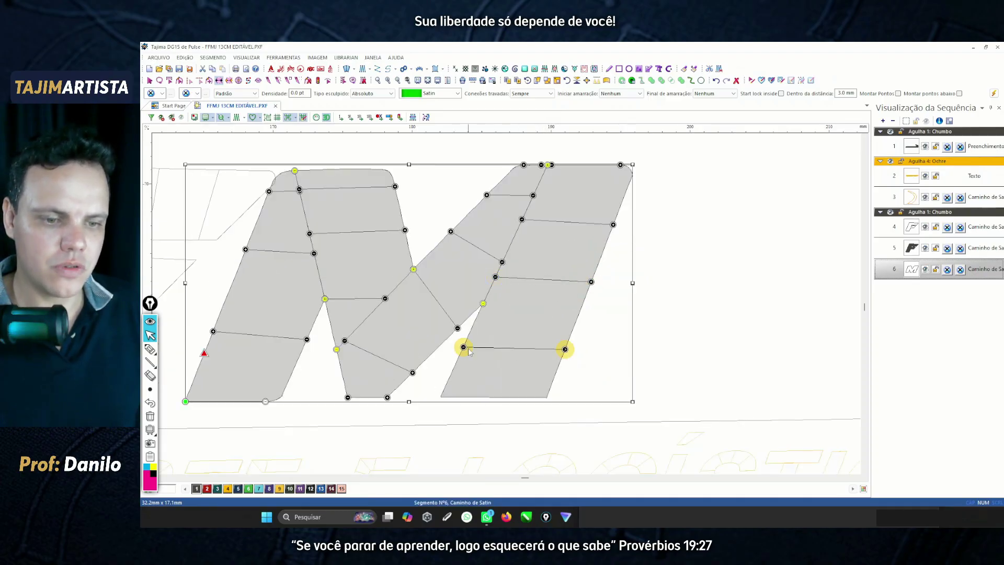
key(Return)
Add a final direction line along the base of the M's last leg.
scroll(539, 301, down, 3)
click(553, 295)
drag(473, 312, 441, 312)
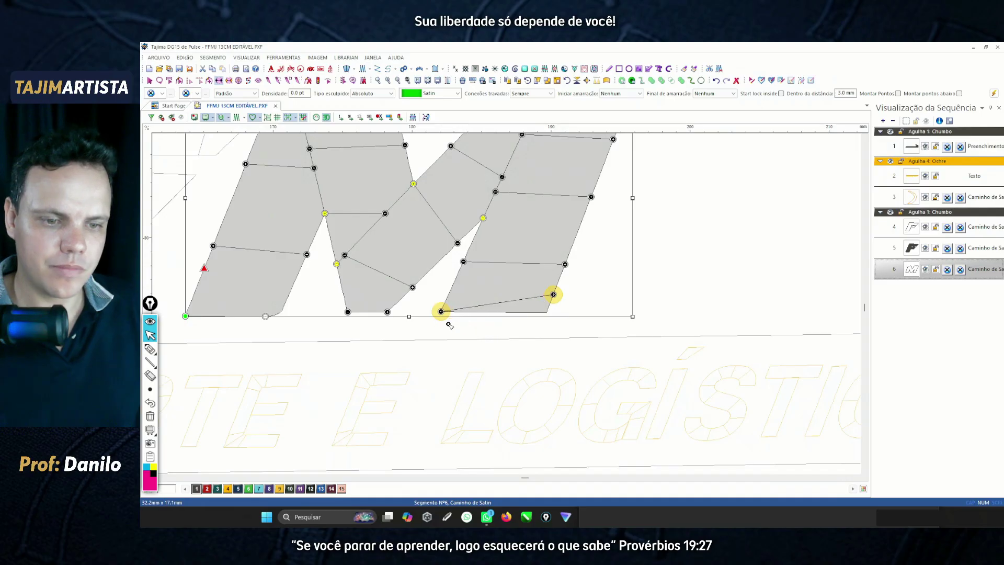
key(Return)
scroll(563, 327, up, 3)
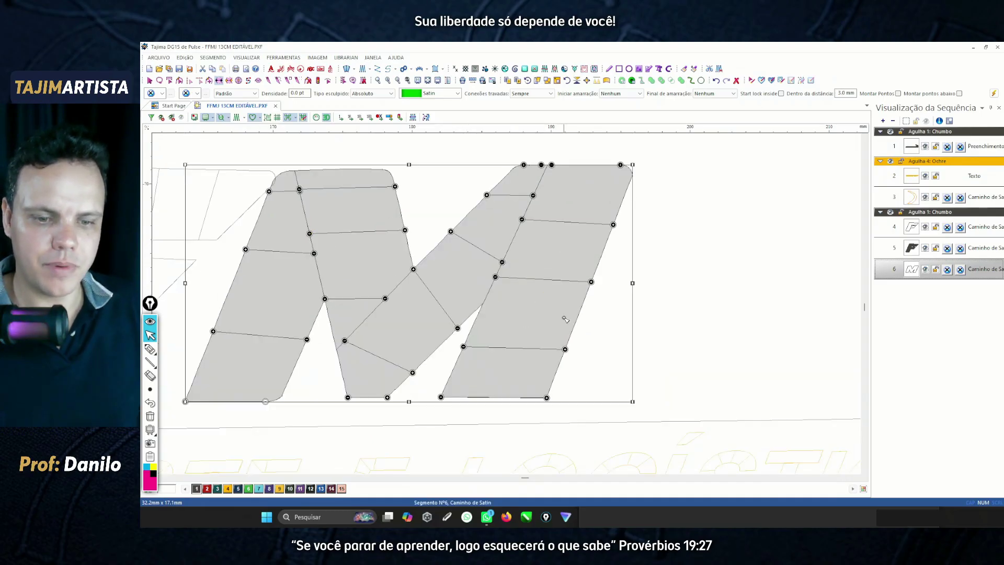
Apply the direction lines, preview the M's satin stitches and return to the outline display.
key(Return)
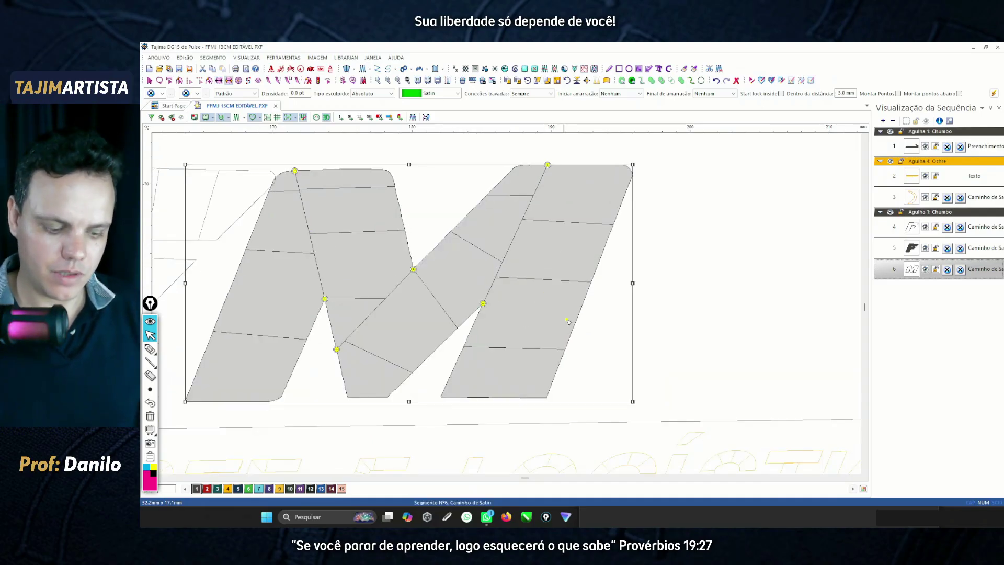
key(Return)
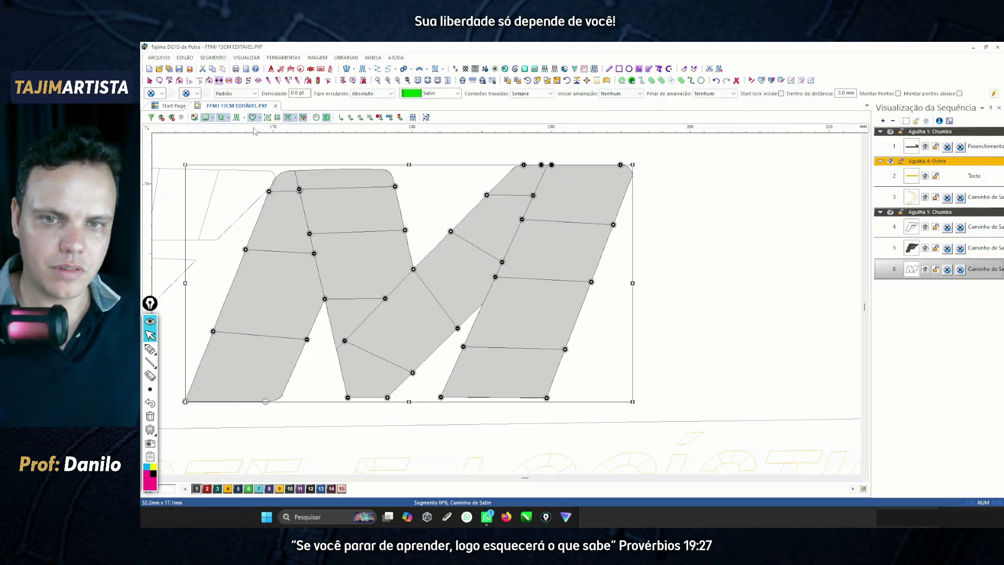
click(236, 117)
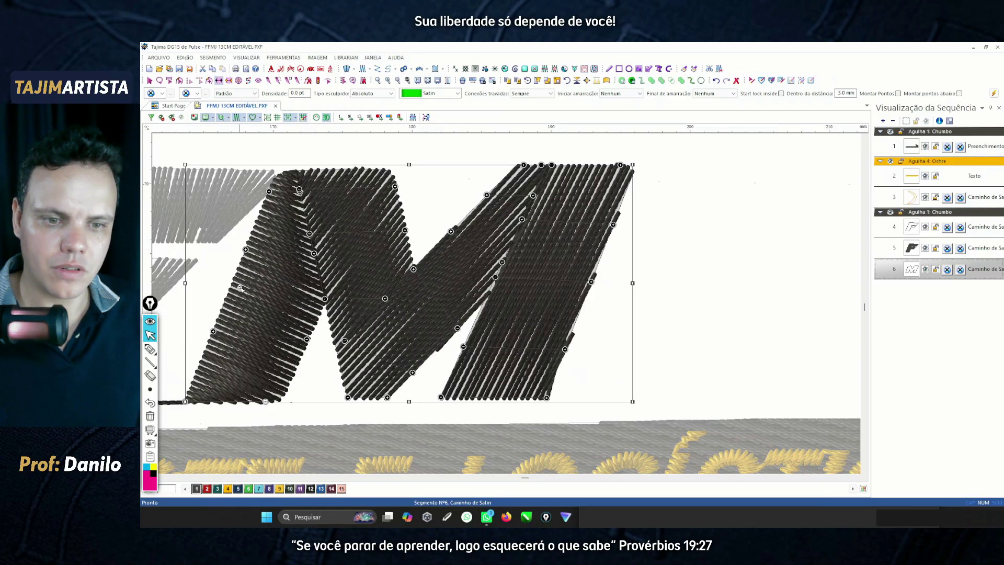
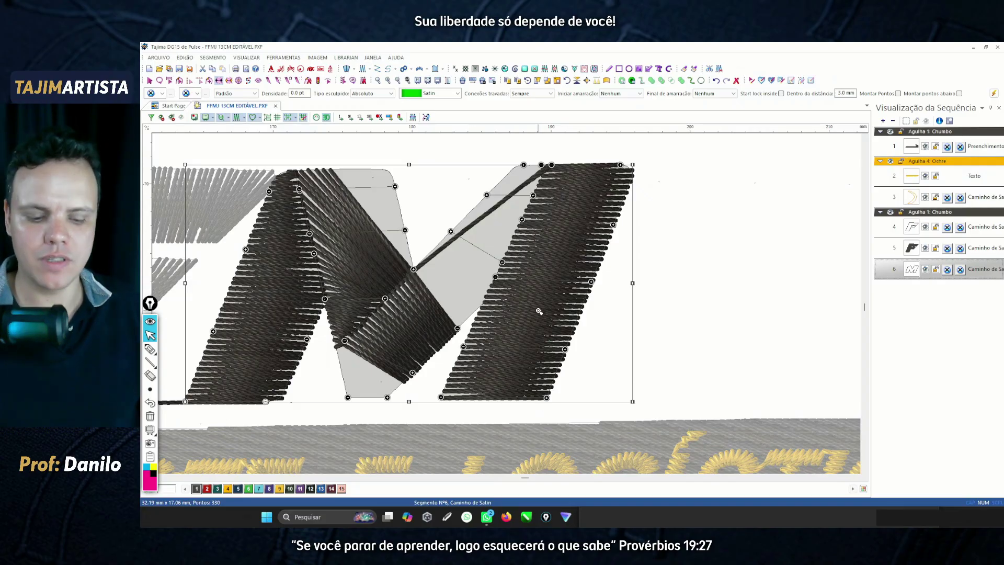
key(t)
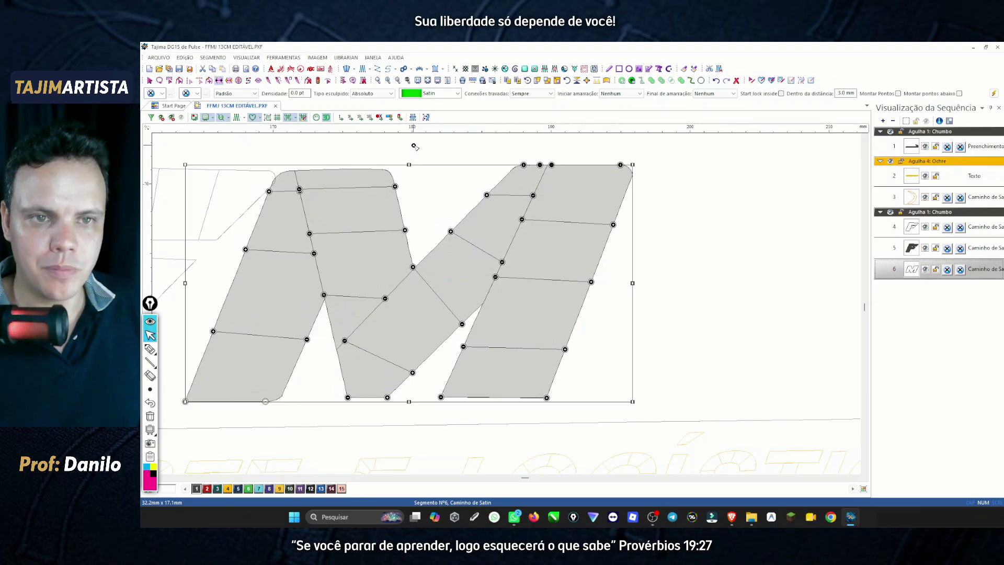
Move the right end of the second stroke's lowest direction line slightly up along the diagonal edge to level the line.
click(388, 80)
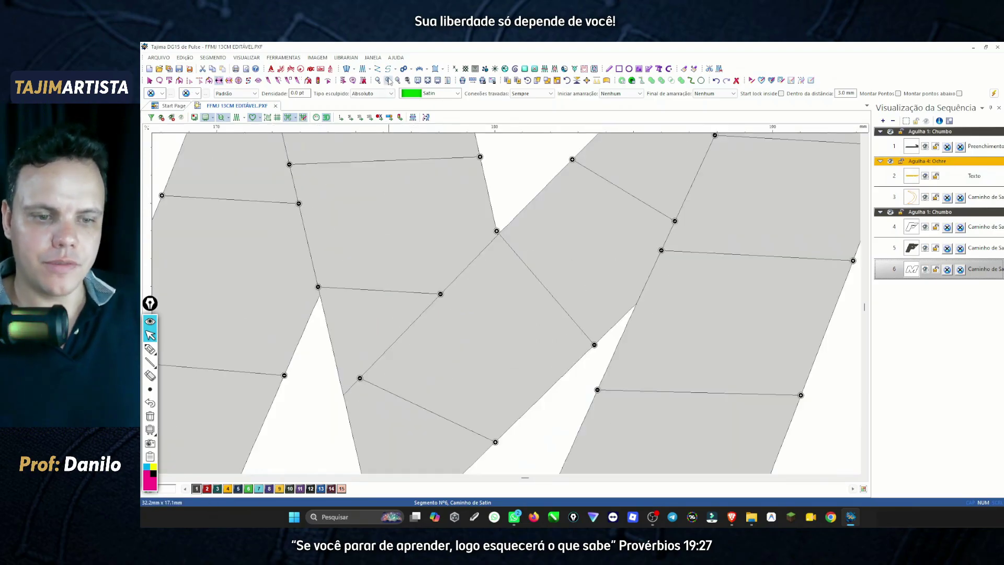
mouse_move(449, 294)
mouse_down()
mouse_move(461, 274)
mouse_move(448, 286)
mouse_up()
scroll(290, 192, up, 3)
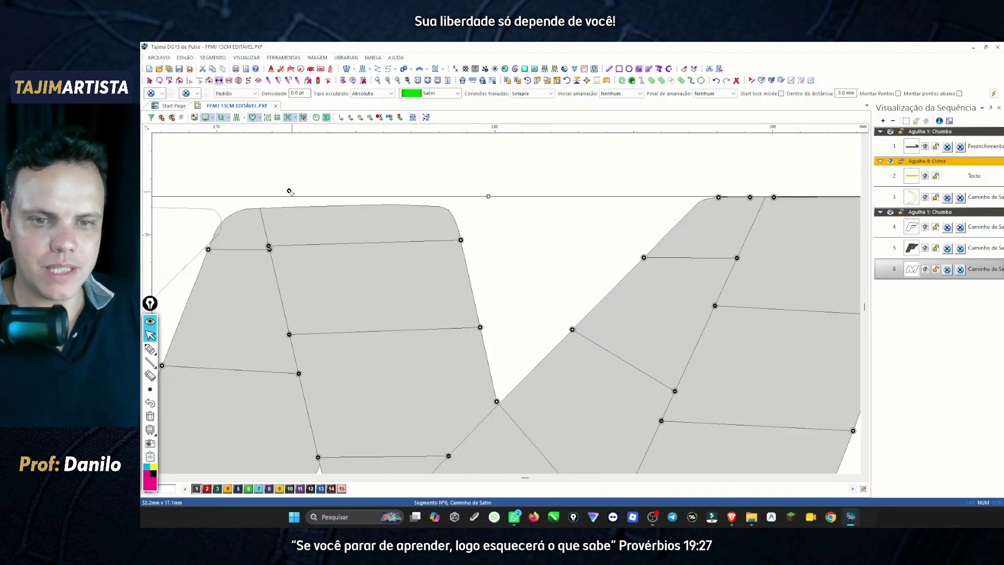
Move the upper end of the M's middle diagonal direction line off the inner V corner onto the diagonal stroke's upper edge.
scroll(382, 294, down, 2)
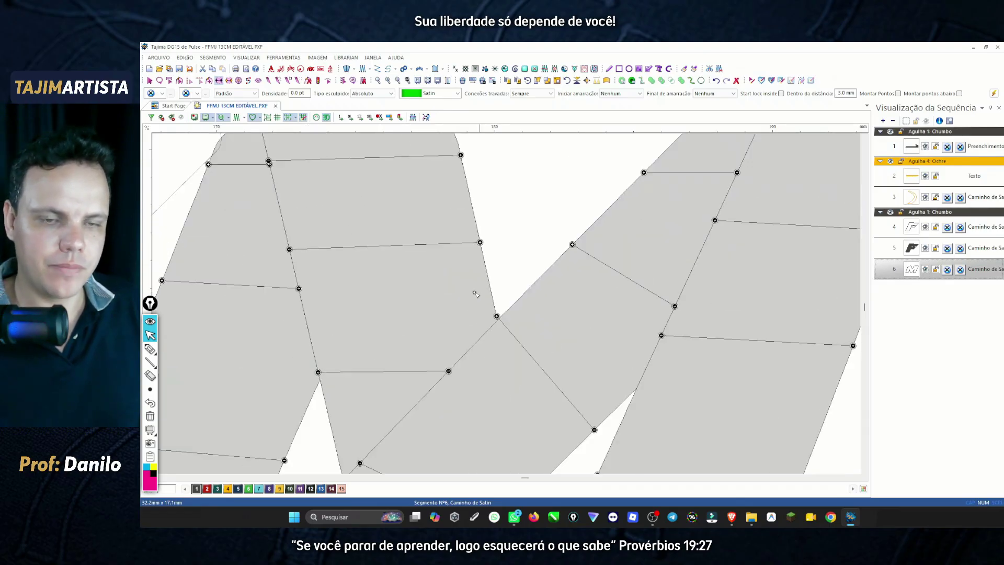
click(388, 81)
click(388, 81)
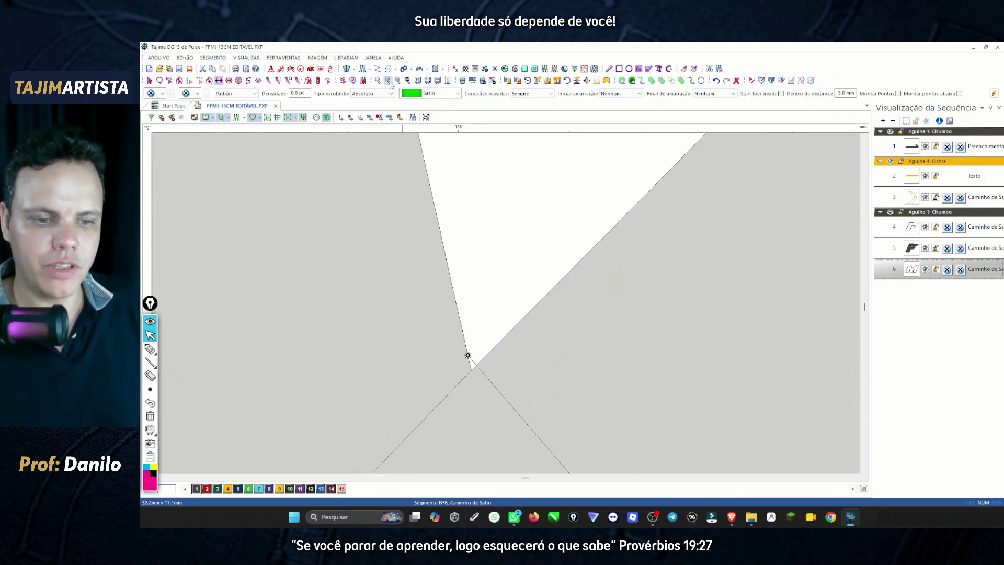
scroll(501, 304, down, 2)
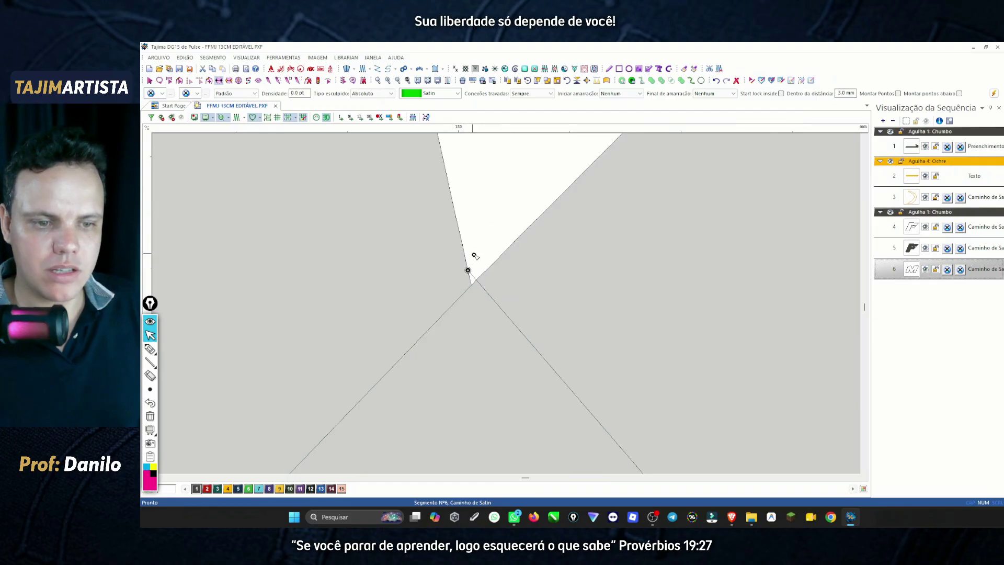
click(407, 80)
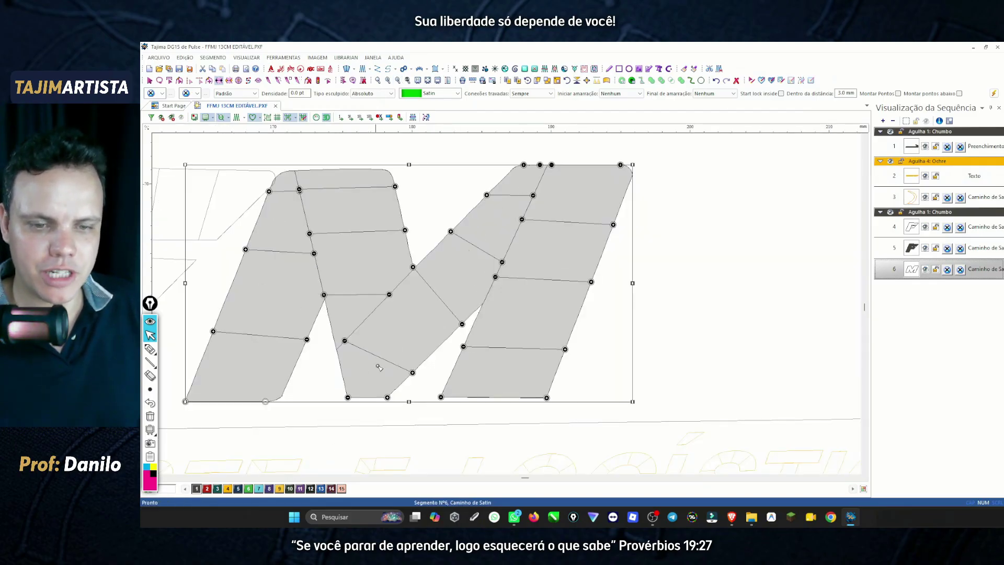
click(377, 80)
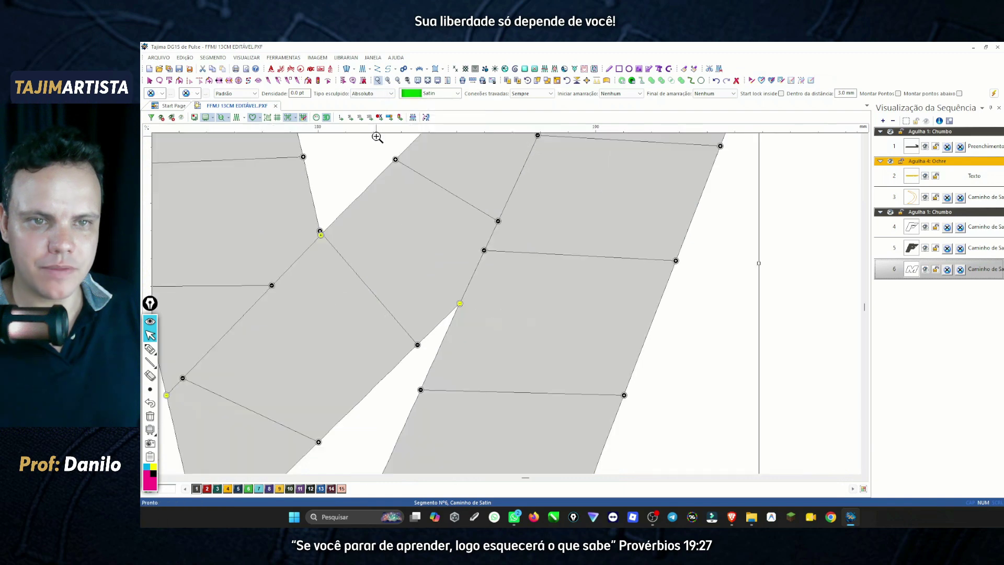
click(150, 81)
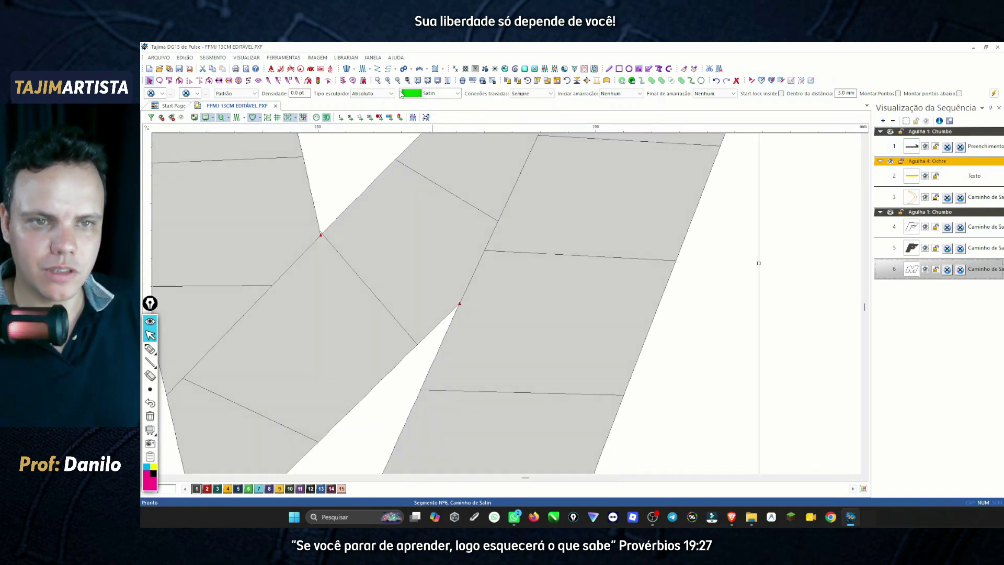
scroll(445, 145, left, 3)
click(388, 81)
click(388, 81)
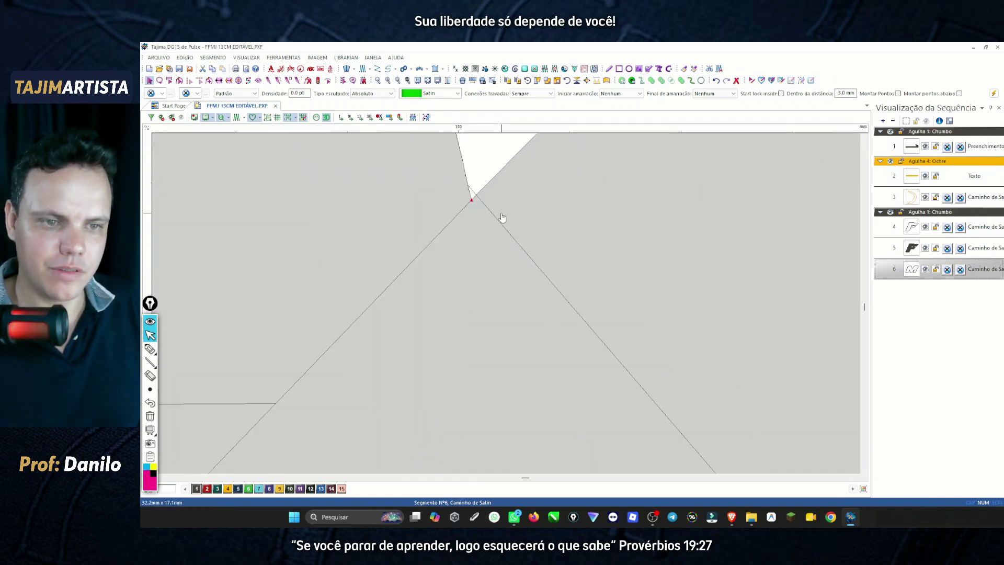
key(r)
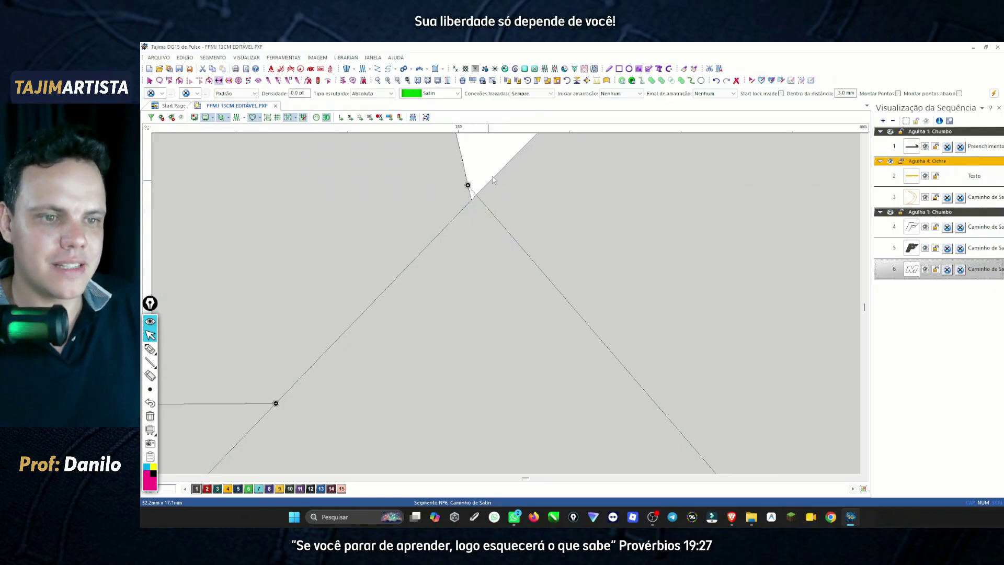
click(398, 81)
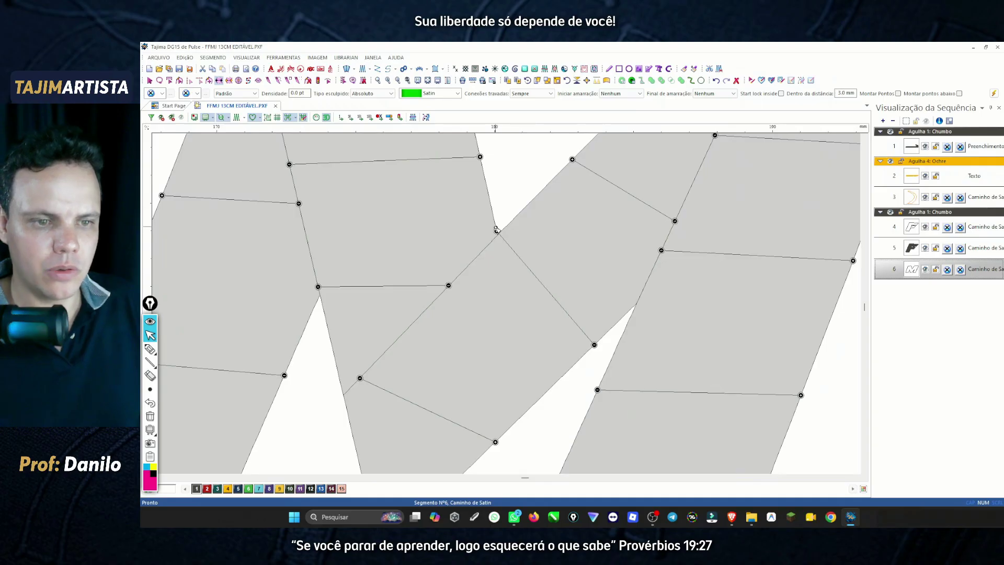
click(388, 80)
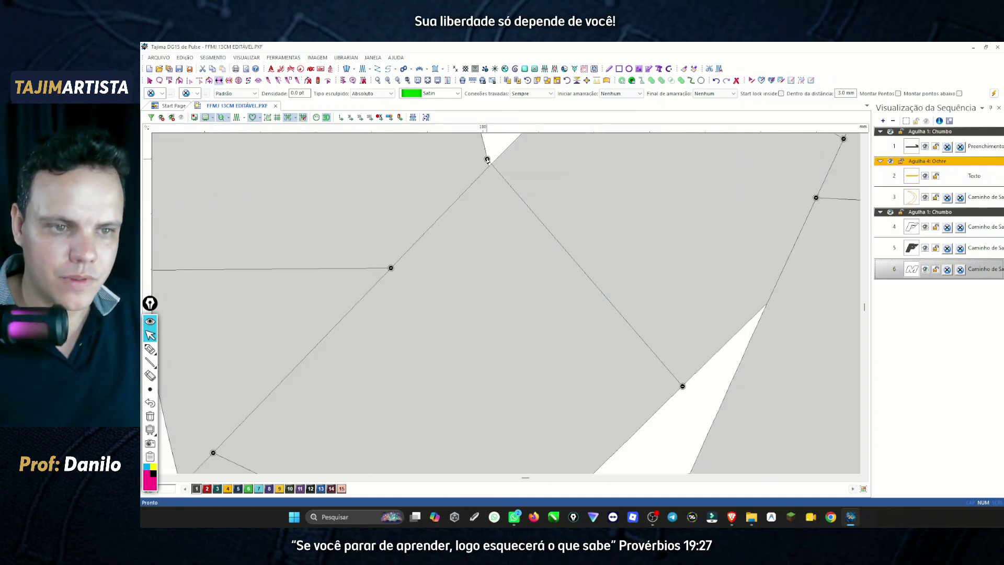
drag(487, 159, 500, 154)
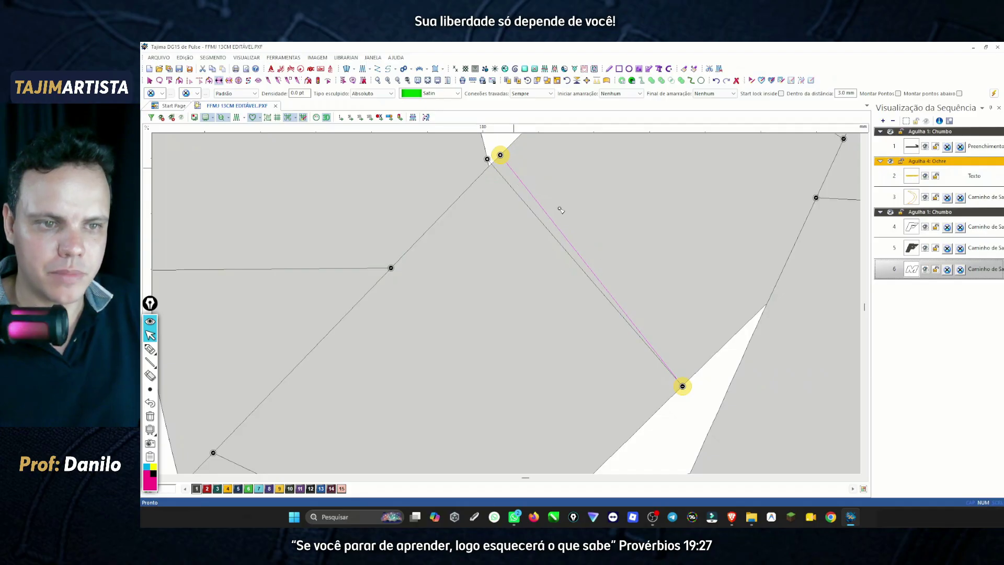
scroll(507, 212, up, 2)
click(397, 81)
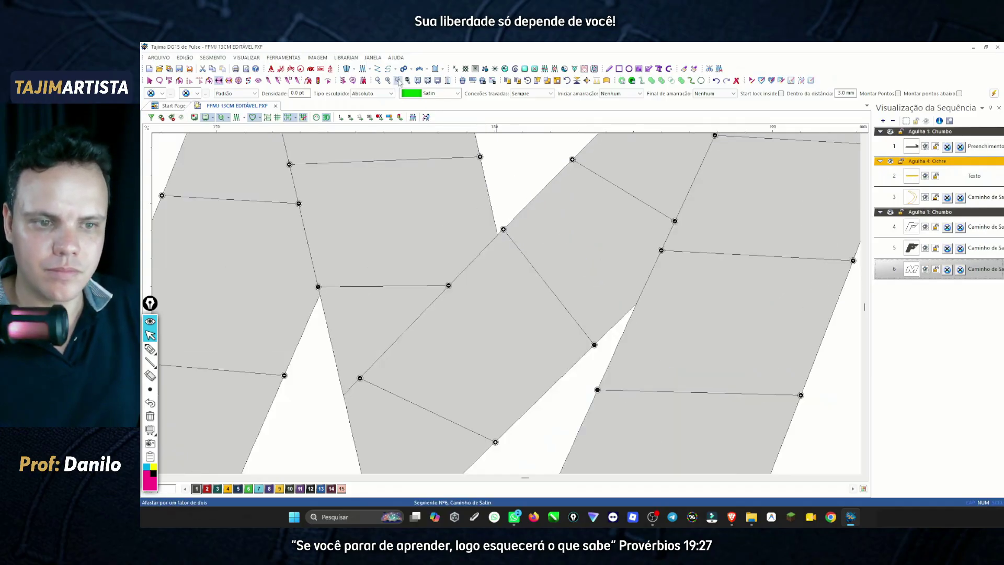
Adjust the angles of the diagonal stroke's two lower direction lines and add a near-horizontal line just above its foot.
drag(462, 325, 463, 322)
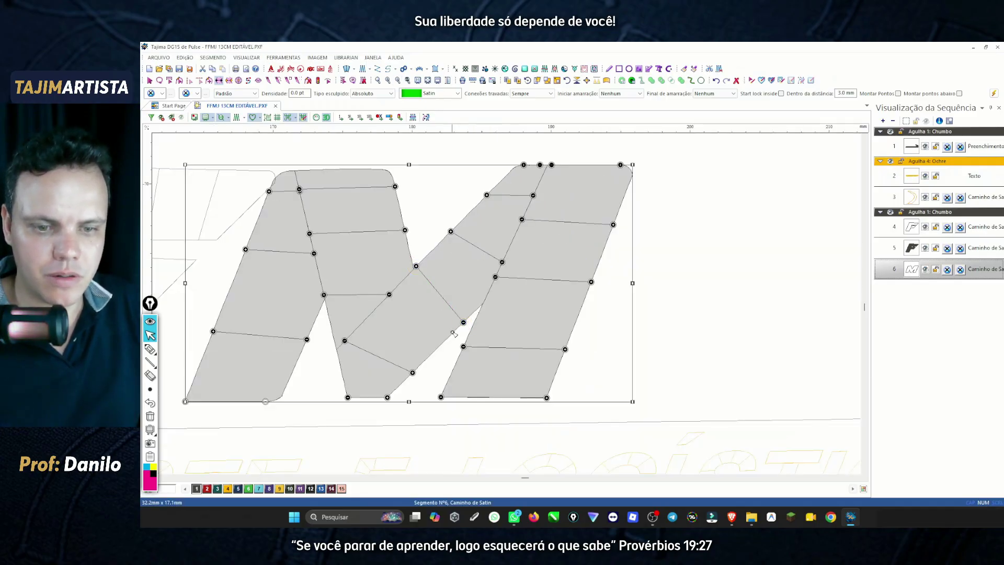
drag(413, 373, 425, 359)
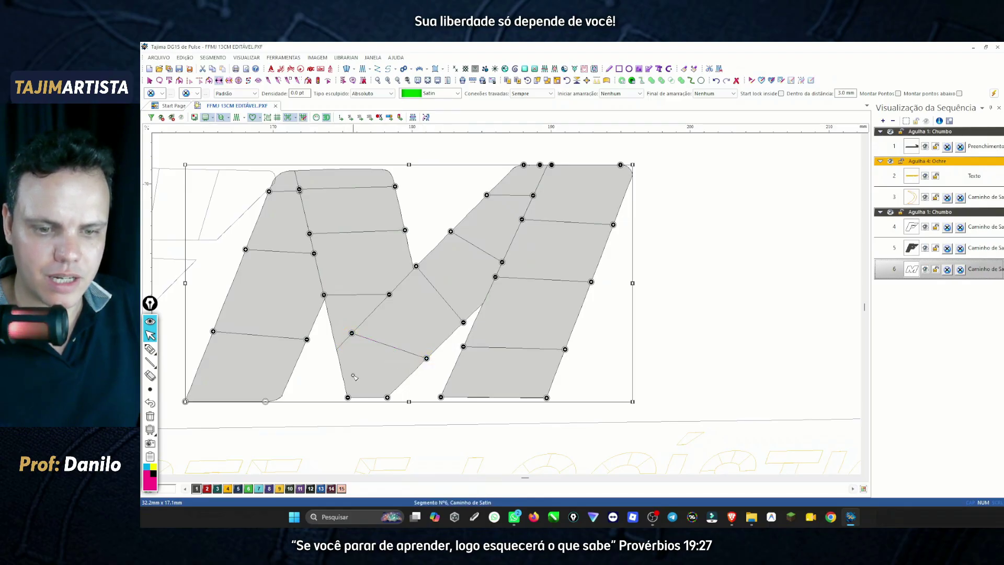
mouse_move(342, 372)
mouse_down()
mouse_move(406, 379)
mouse_move(433, 351)
mouse_up()
drag(417, 267, 407, 276)
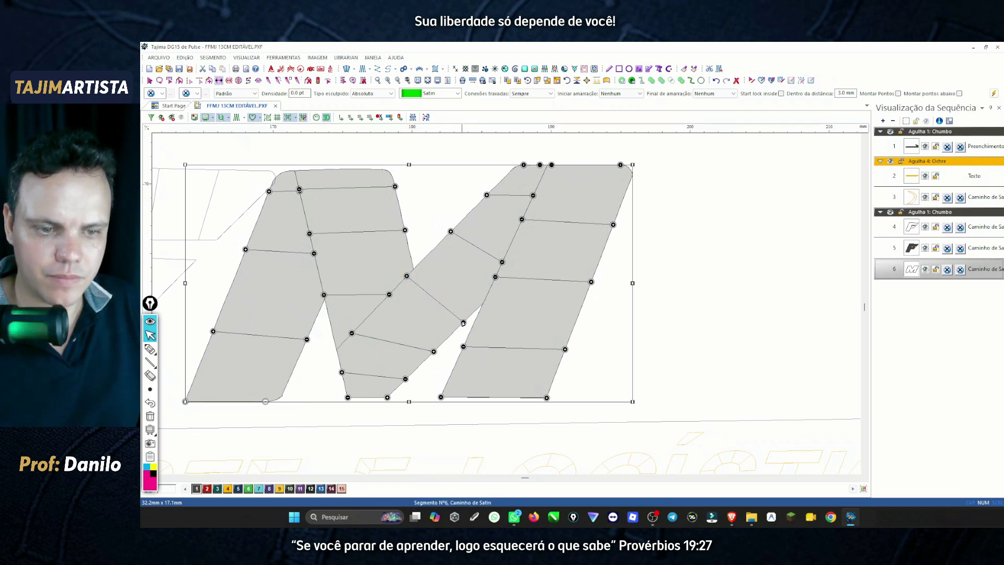
drag(462, 323, 467, 319)
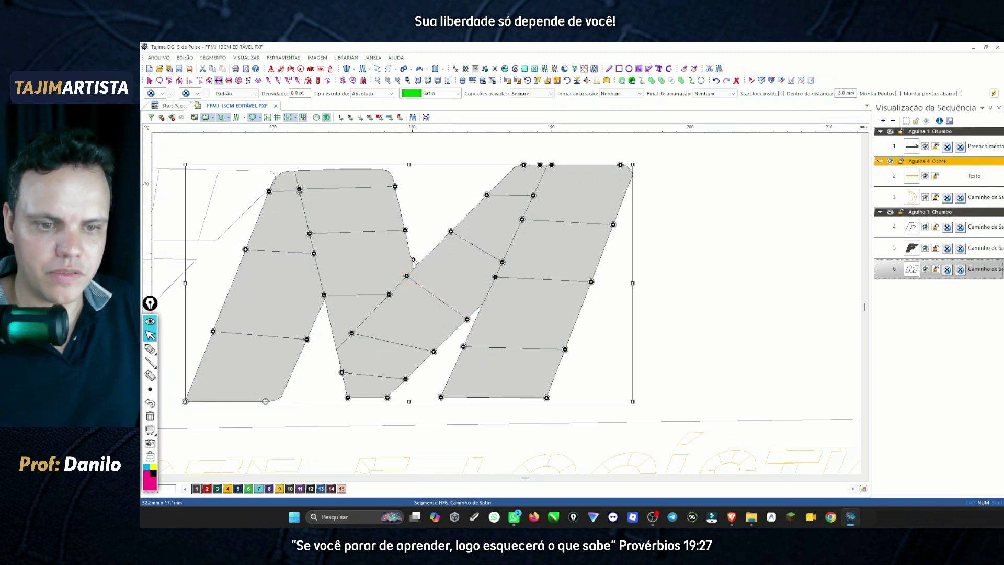
Add two slanted direction lines across the upper part of the diagonal and one along the second stroke's top edge.
drag(427, 256, 490, 288)
drag(469, 213, 517, 230)
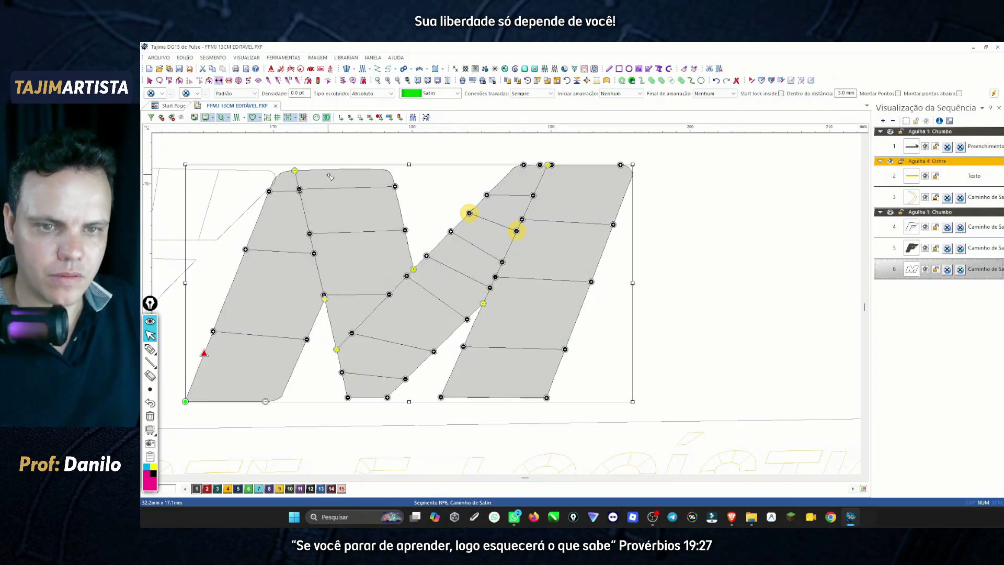
drag(310, 170, 376, 169)
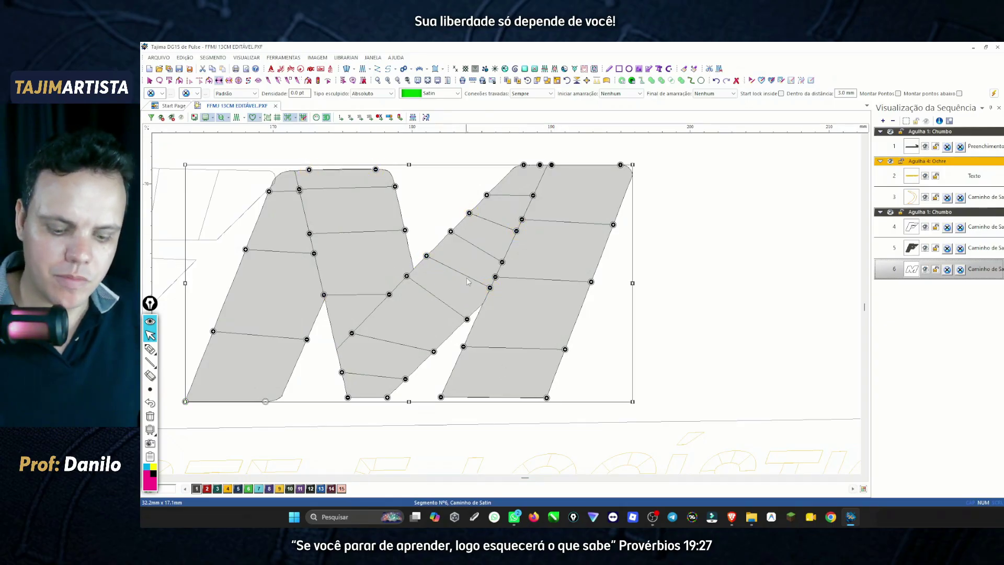
Apply the direction lines, preview the M's satin stitches and reopen the direction lines for editing.
key(Return)
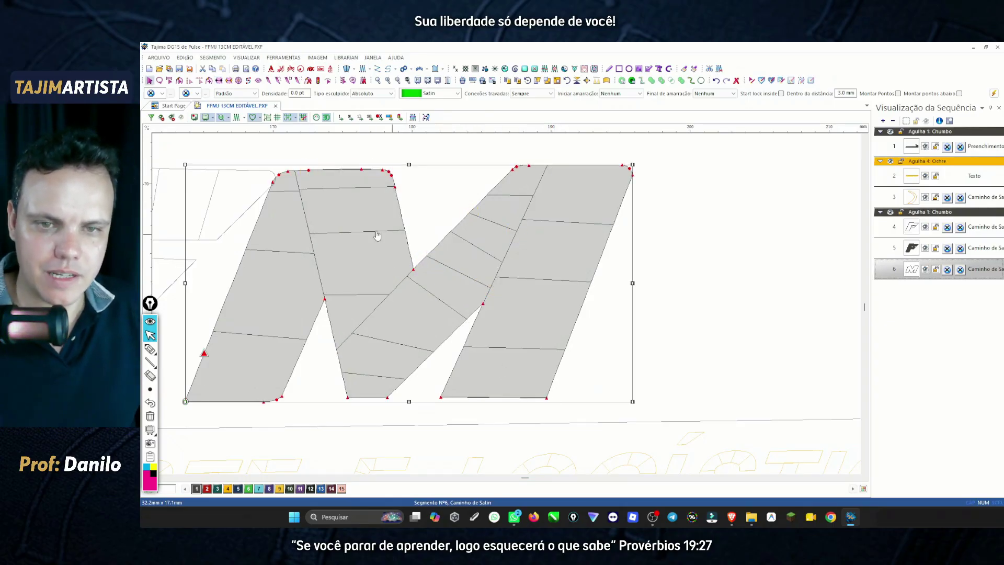
click(237, 118)
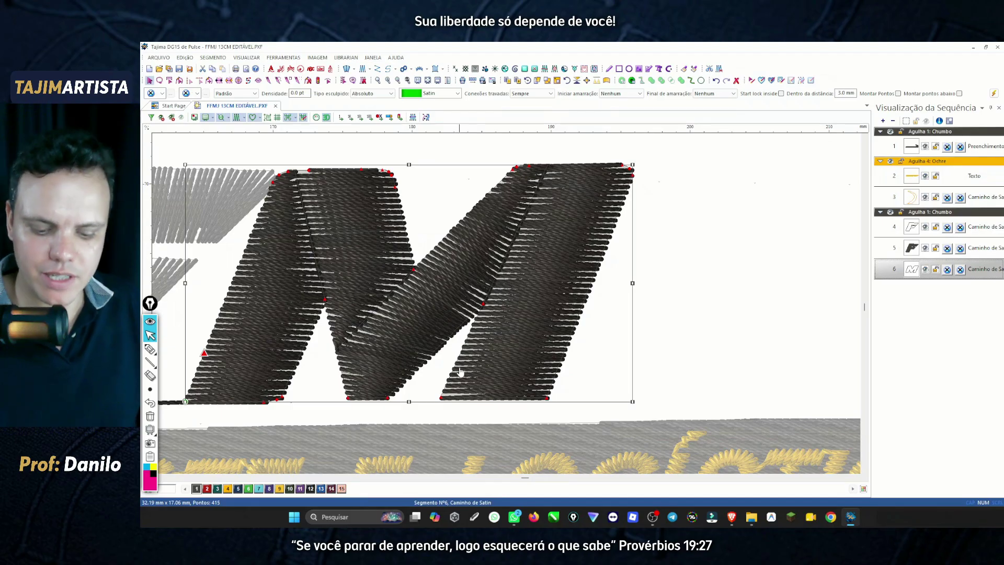
click(218, 80)
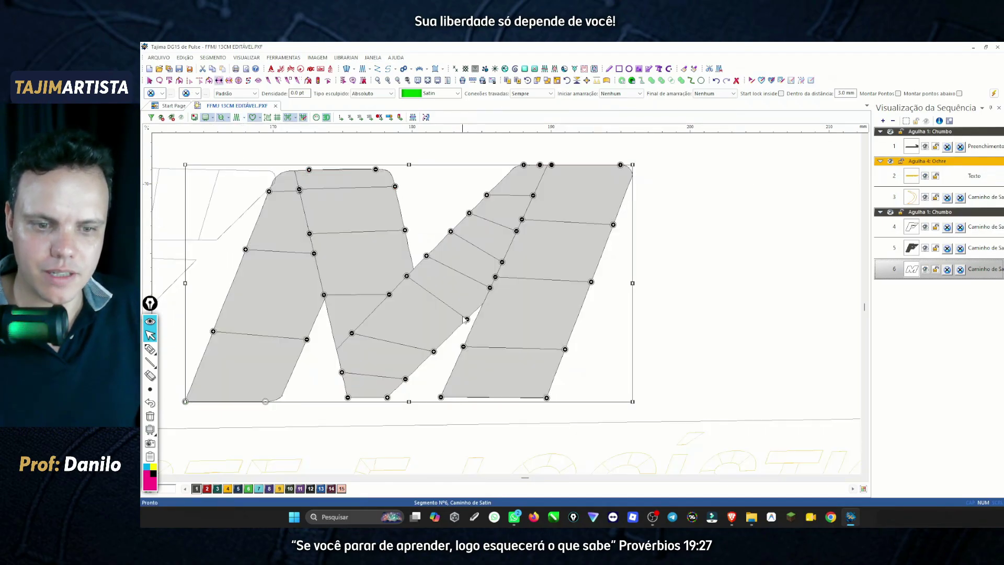
Shift the upper end of the diagonal's central direction line down its edge and add another line between it and the one below.
drag(352, 335, 331, 329)
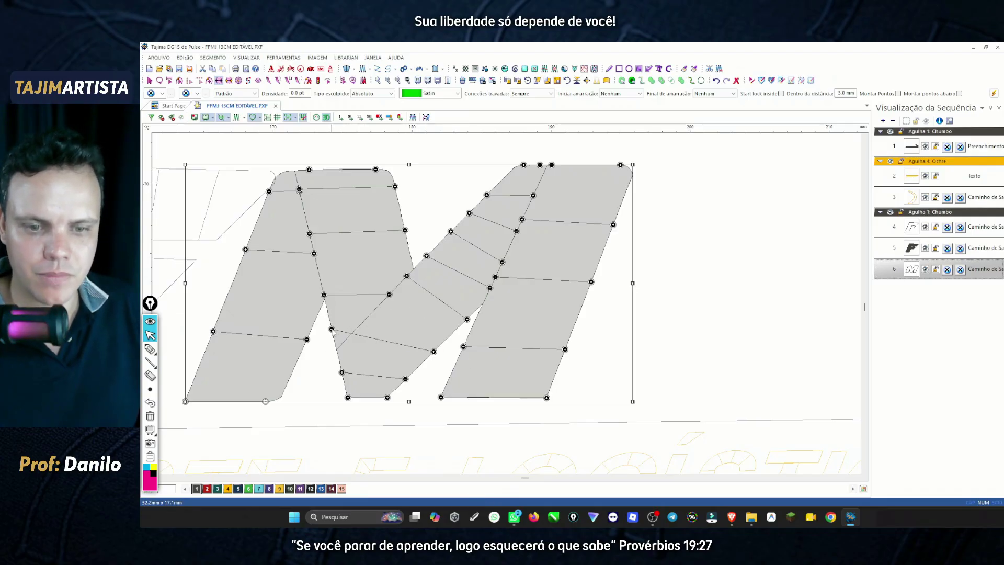
click(352, 335)
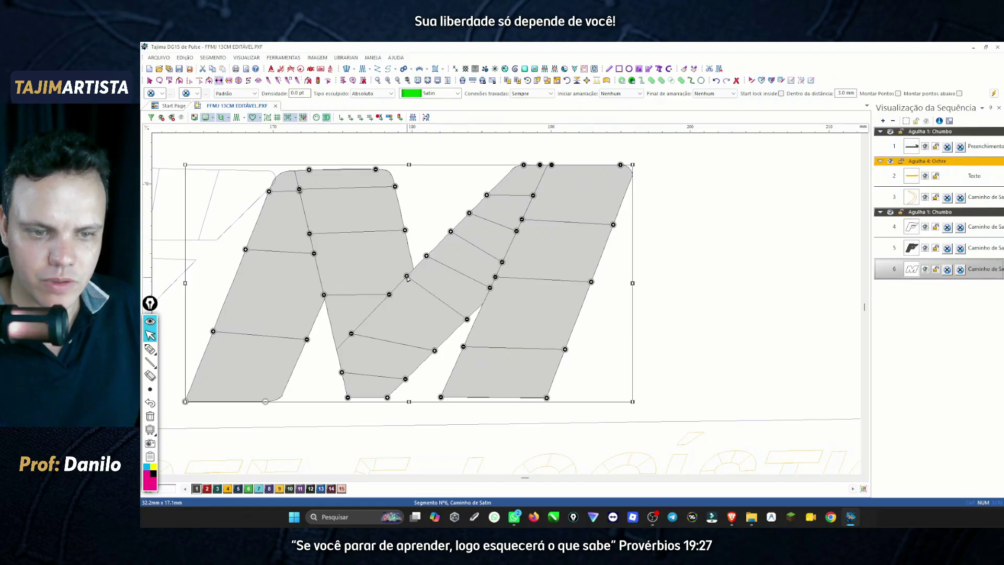
drag(407, 278, 399, 282)
click(446, 333)
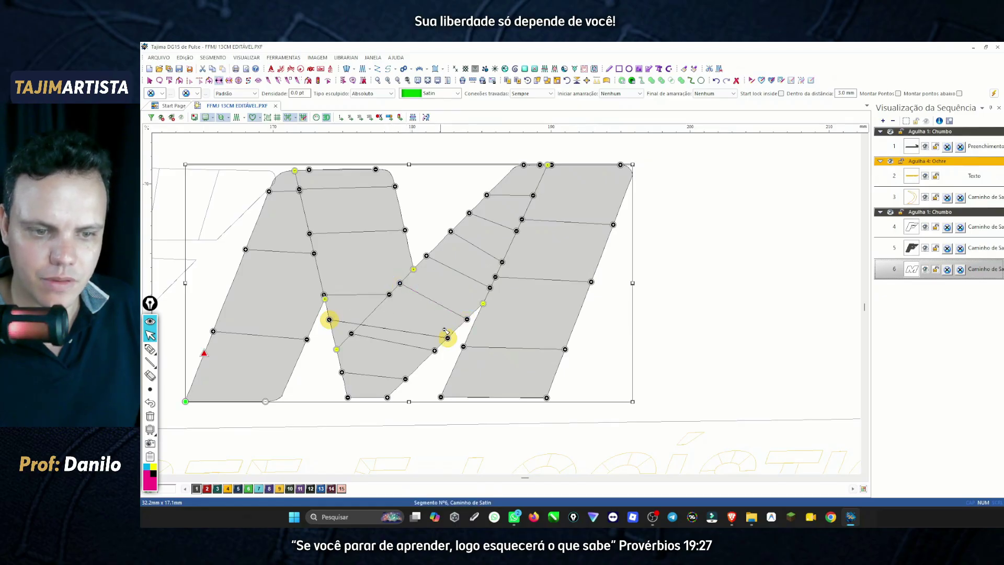
drag(446, 331, 448, 331)
drag(331, 320, 370, 312)
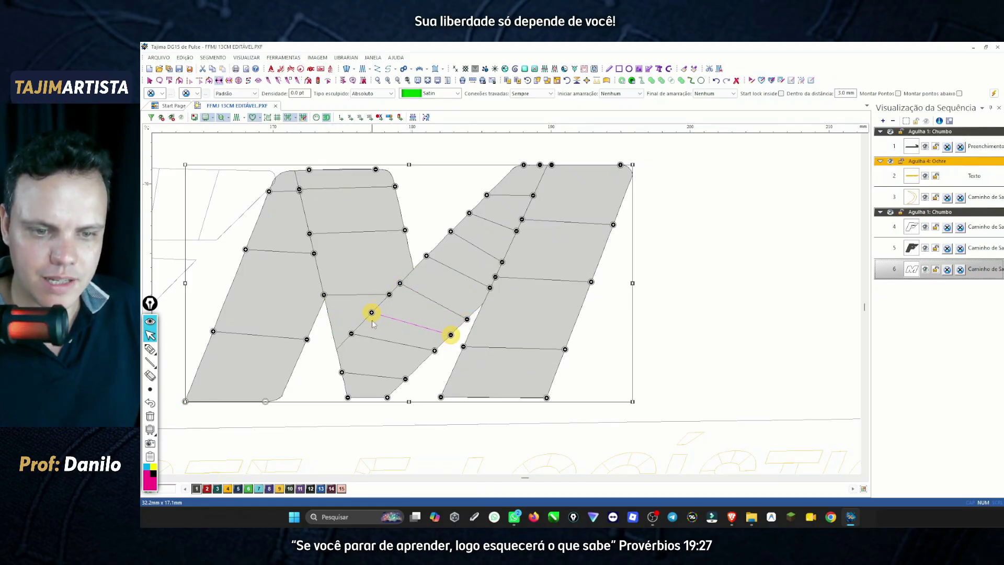
Preview the M's satin stitches, finish editing its direction lines and deselect the letter.
click(237, 118)
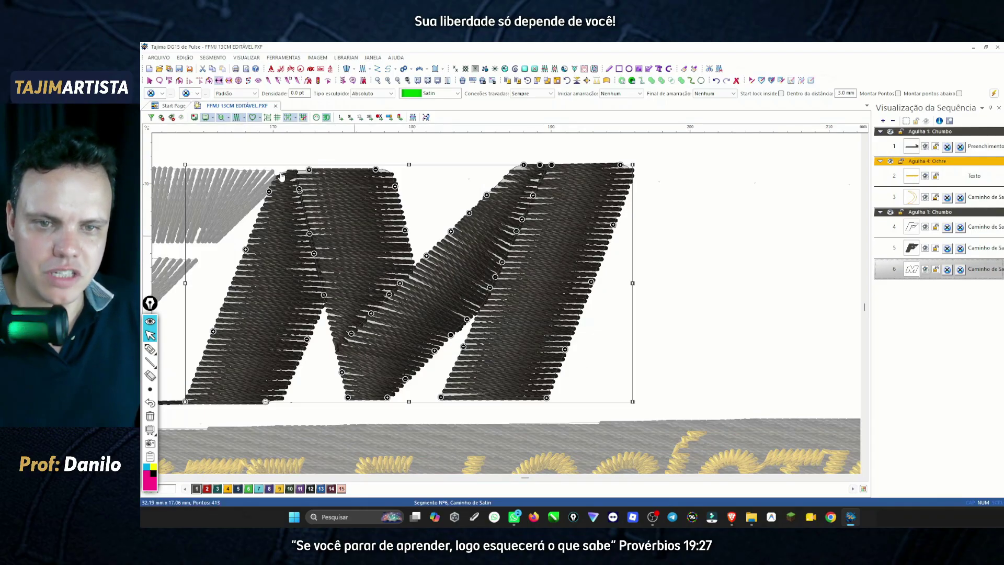
key(Escape)
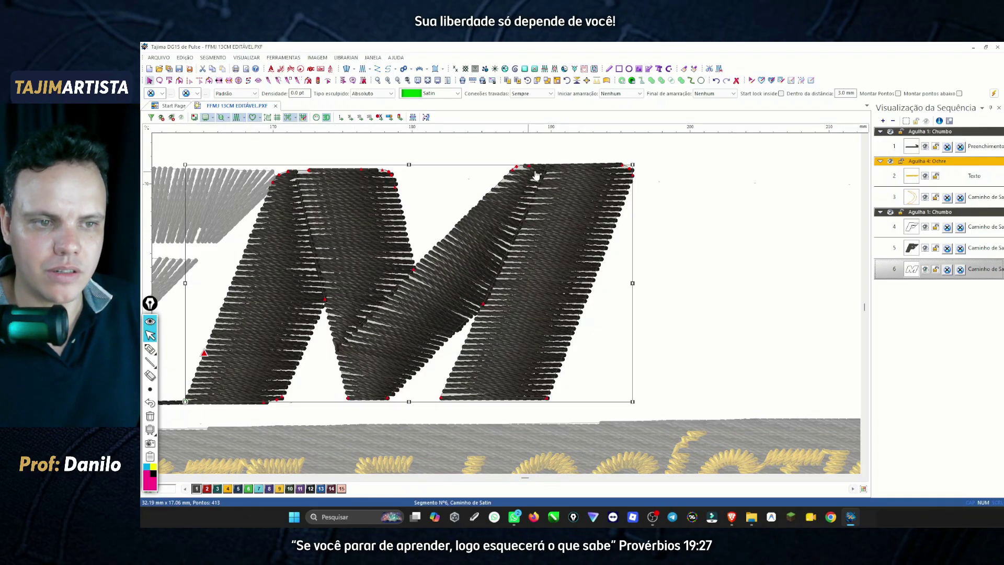
click(678, 246)
click(398, 80)
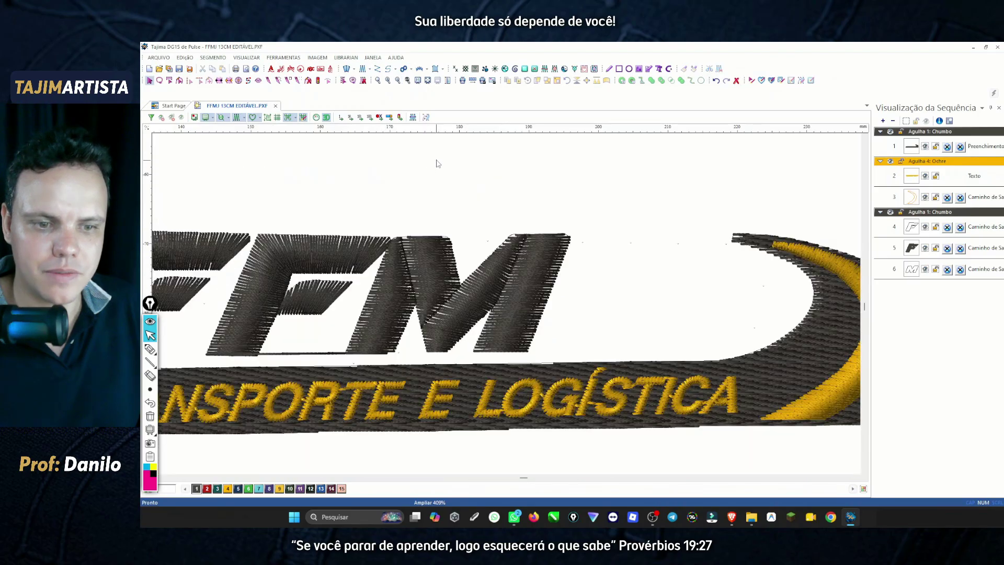
Show the outlines over the reference photo and trace the J's inner edge as a satin shape, from its foot up the stem.
key(t)
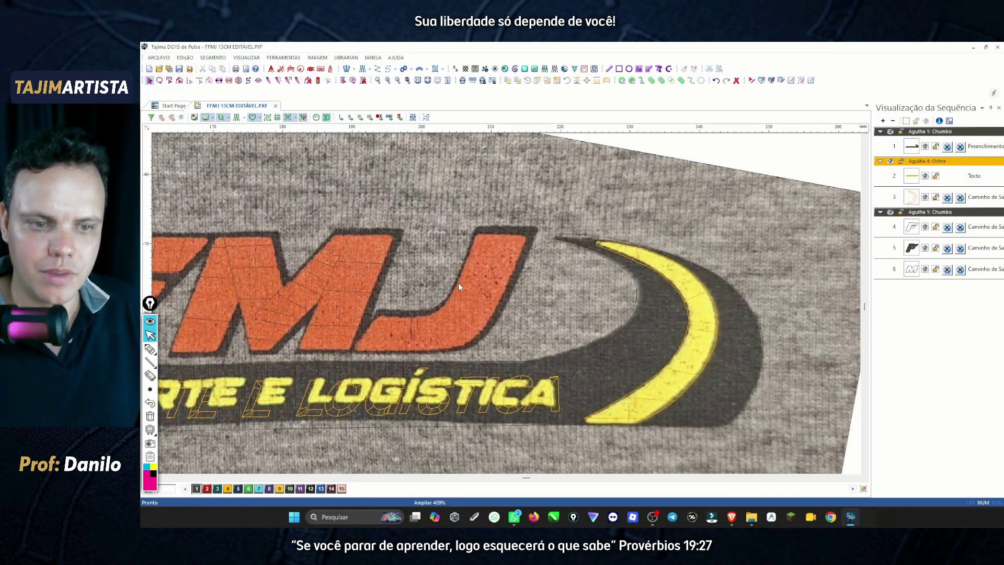
click(388, 80)
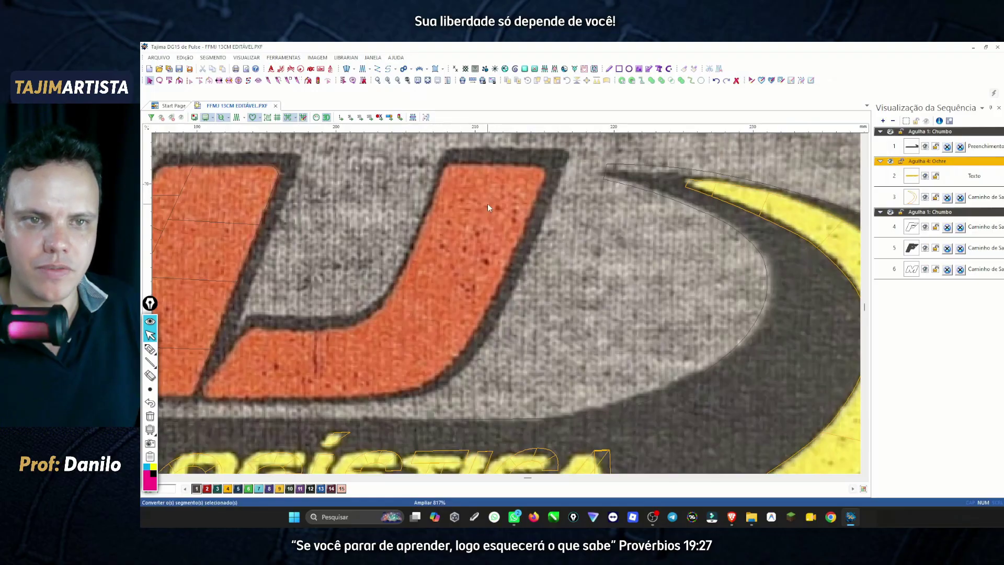
click(434, 68)
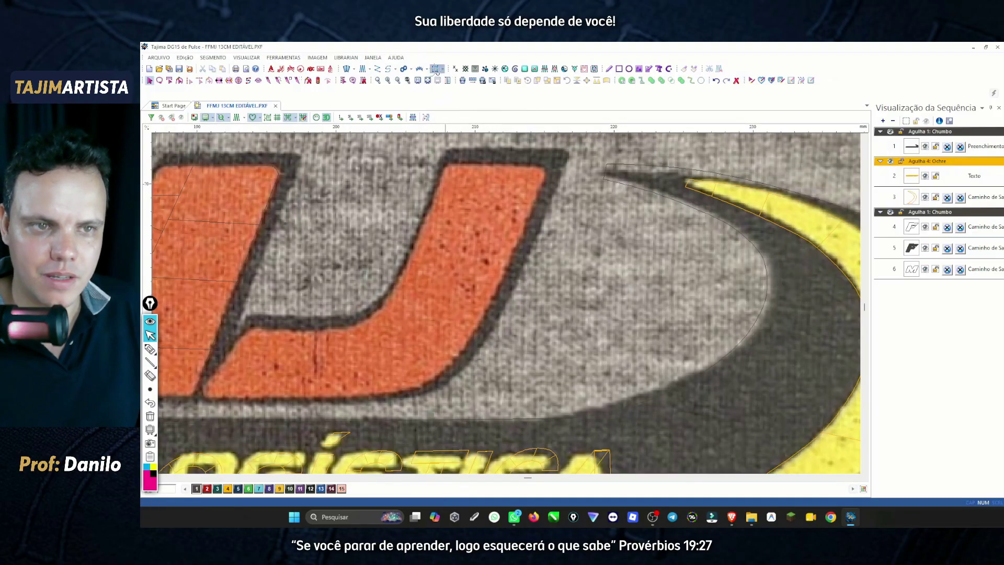
click(263, 328)
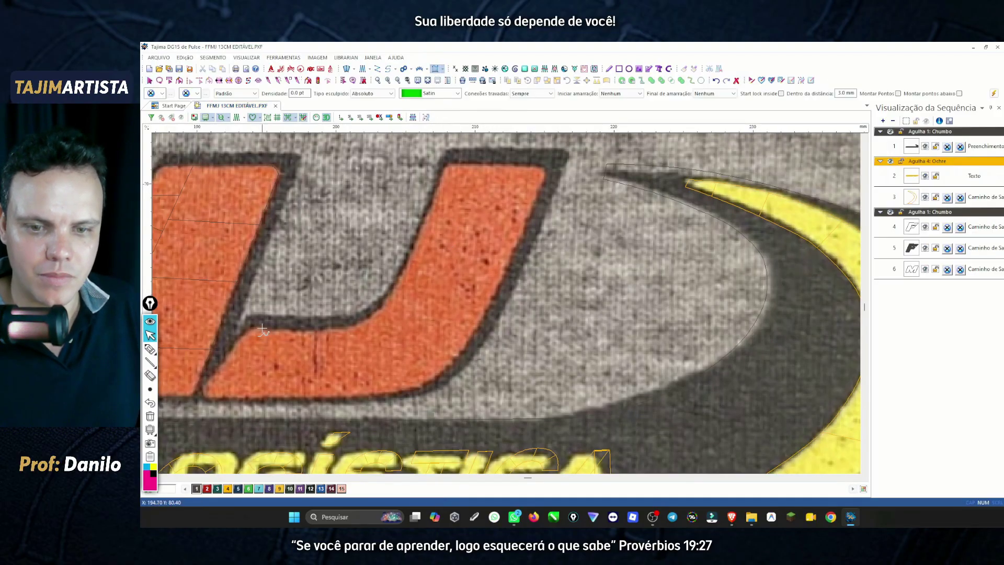
click(310, 329)
click(348, 326)
click(372, 312)
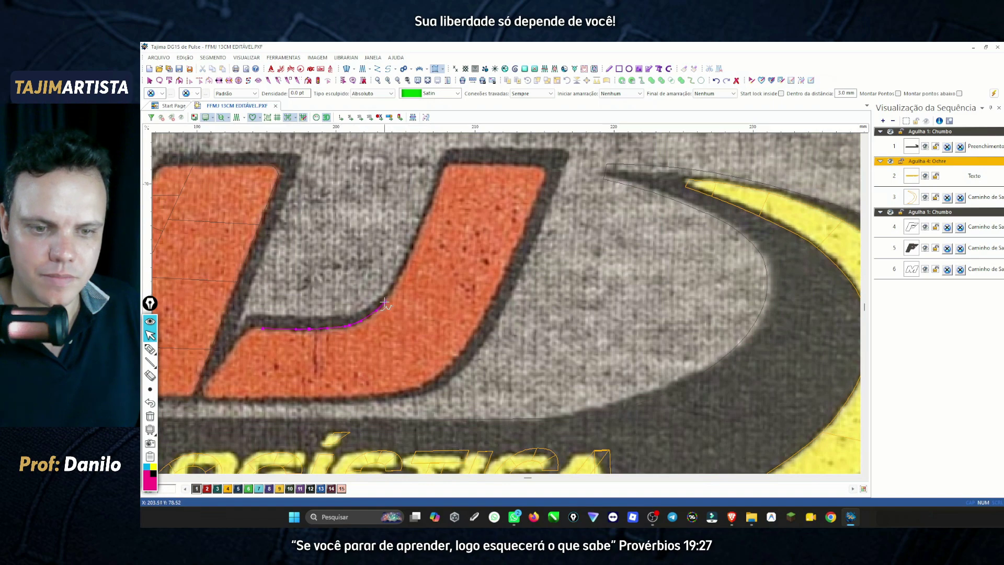
click(383, 301)
click(405, 268)
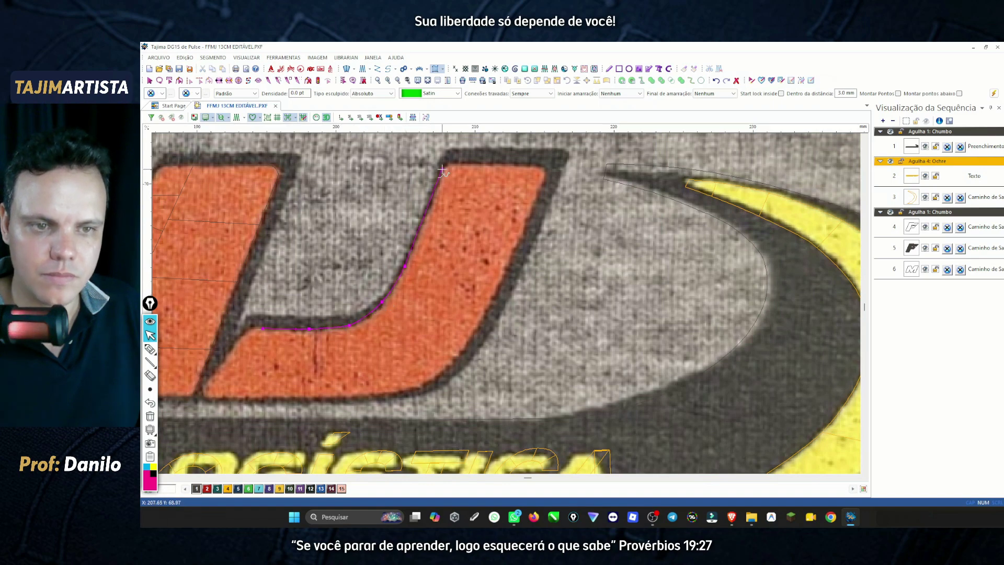
Trace the J's outer edge from the upper outer corner of its stem, around the curve and along the underside.
click(545, 169)
click(492, 301)
scroll(492, 301, down, 2)
click(465, 261)
click(443, 285)
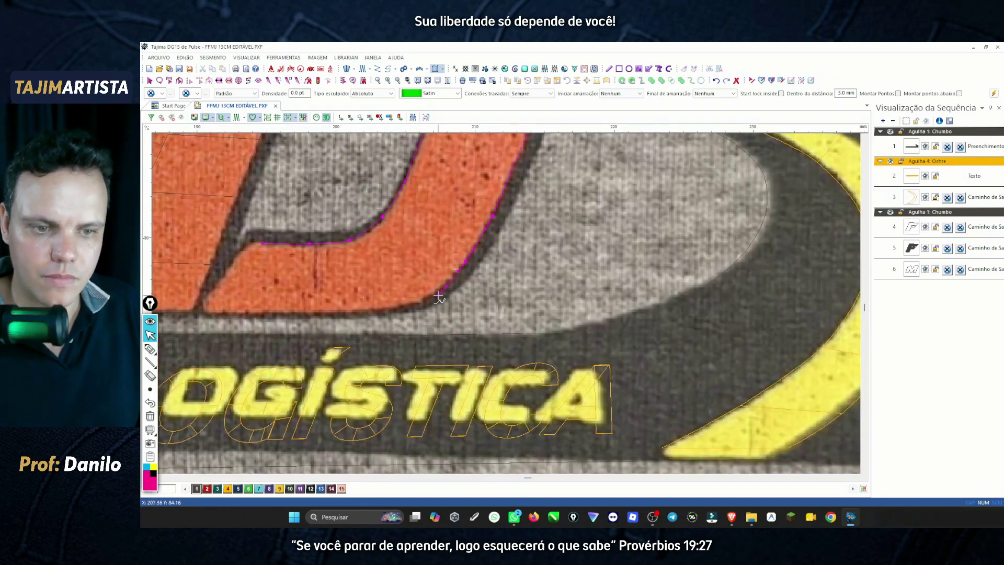
click(435, 294)
click(418, 302)
click(410, 304)
click(396, 309)
click(371, 311)
click(357, 312)
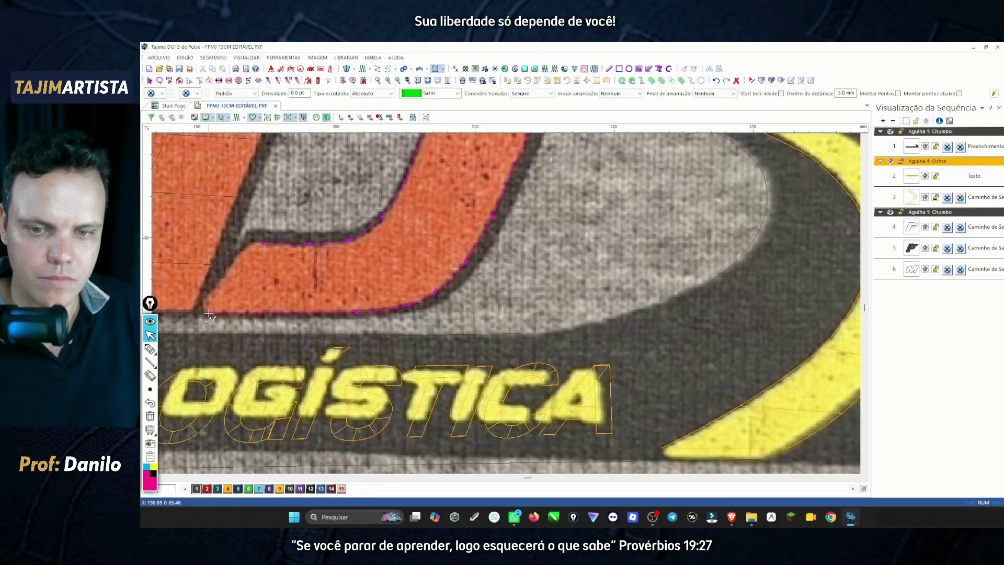
Trace the J's lower foot corner and slanted end back to the starting point and close the satin shape.
click(208, 312)
click(206, 306)
click(209, 296)
click(246, 246)
click(252, 243)
click(263, 243)
key(Return)
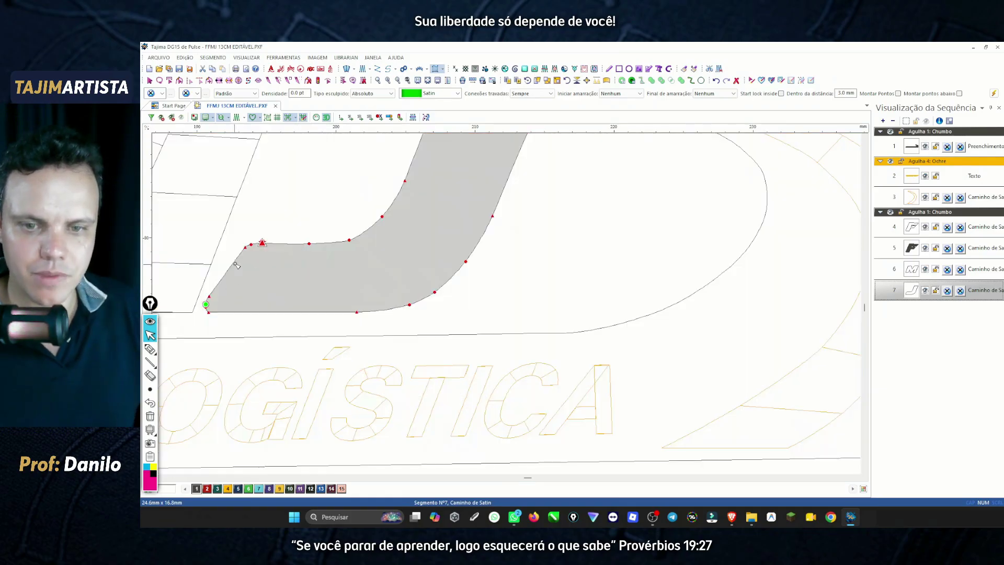
Place satin direction lines on the J's slanted end, across its foot and through the bend.
click(242, 250)
click(209, 292)
click(265, 243)
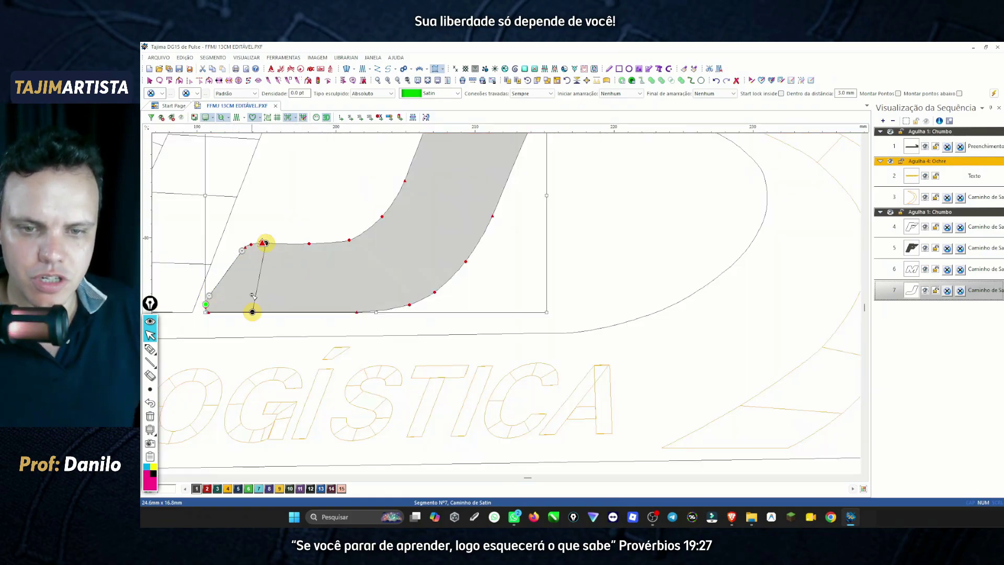
click(248, 312)
click(311, 243)
click(315, 312)
click(352, 239)
click(384, 310)
scroll(389, 214, up, 3)
click(464, 348)
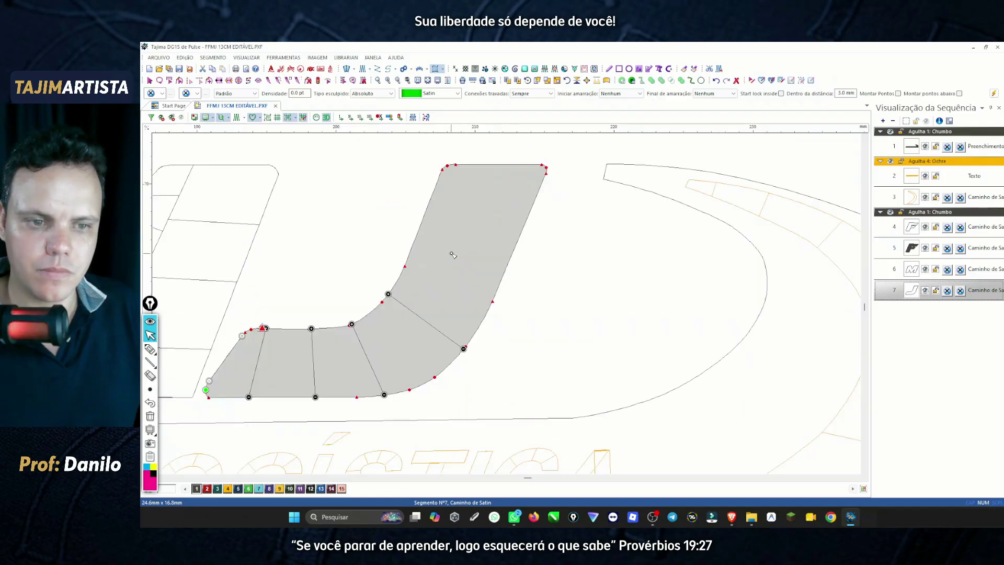
Add direction lines across the J's stem and along its upper edge.
click(416, 235)
click(513, 251)
click(432, 193)
click(542, 164)
click(464, 164)
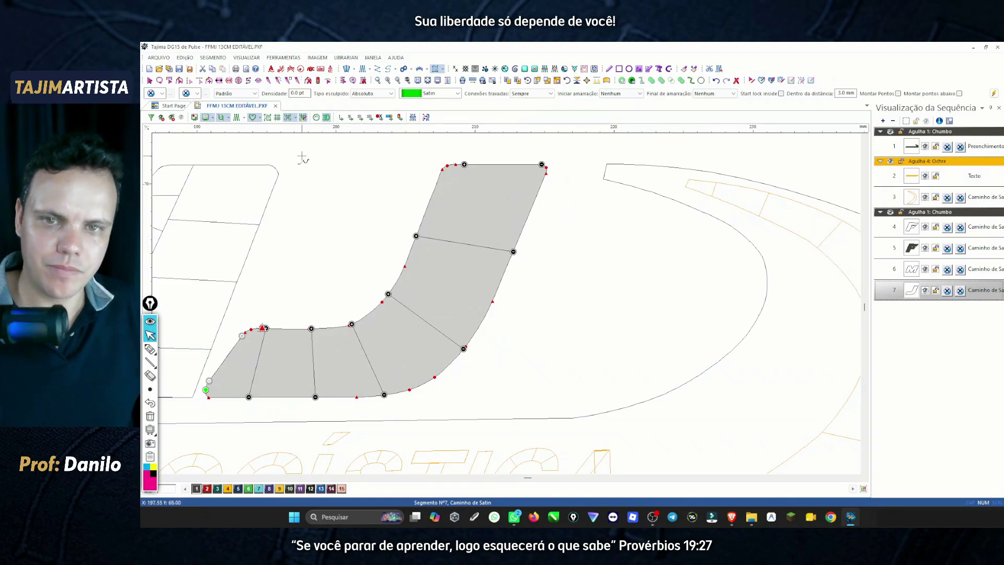
Preview the J's satin stitches, finish its direction lines and deselect the letter.
click(237, 118)
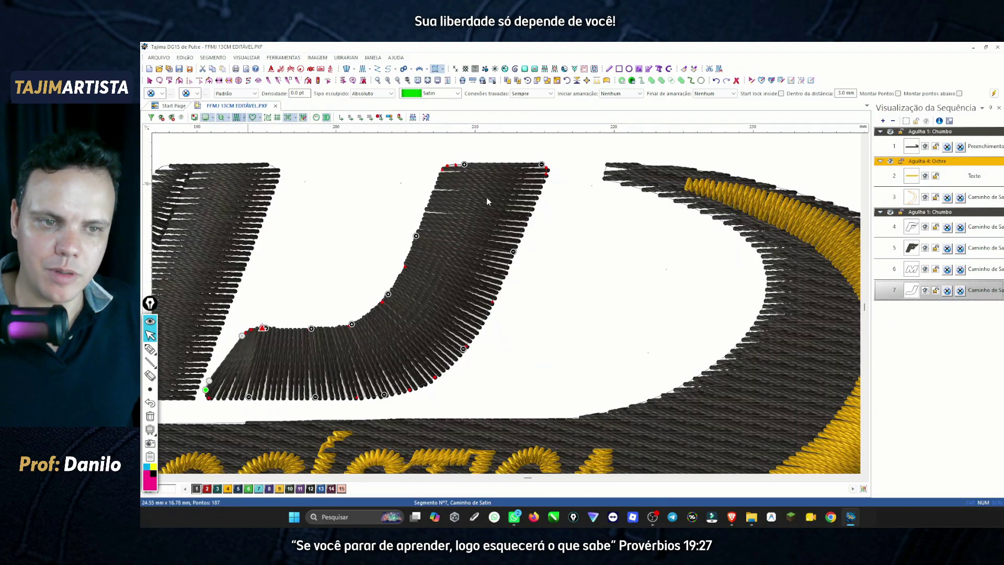
click(398, 80)
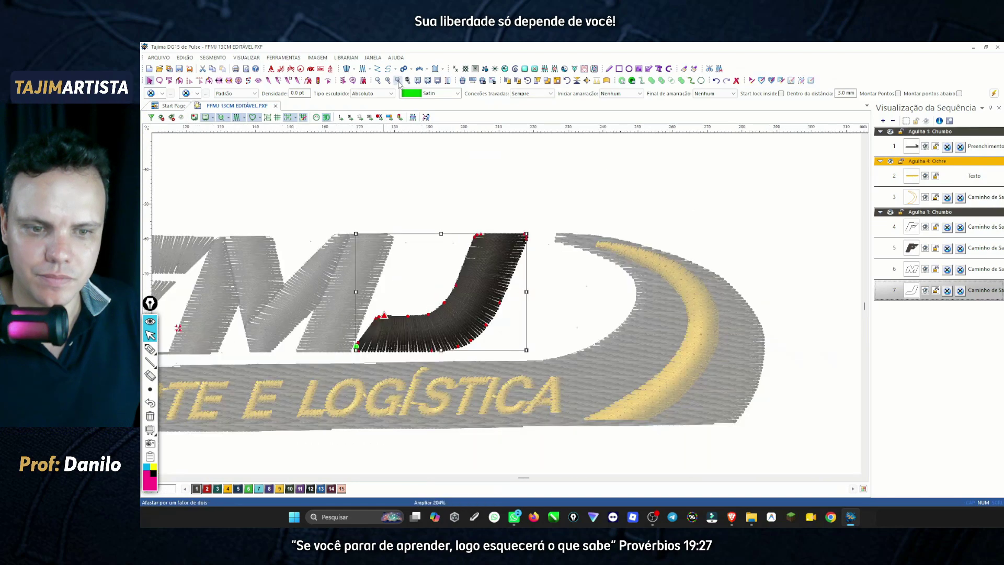
click(416, 219)
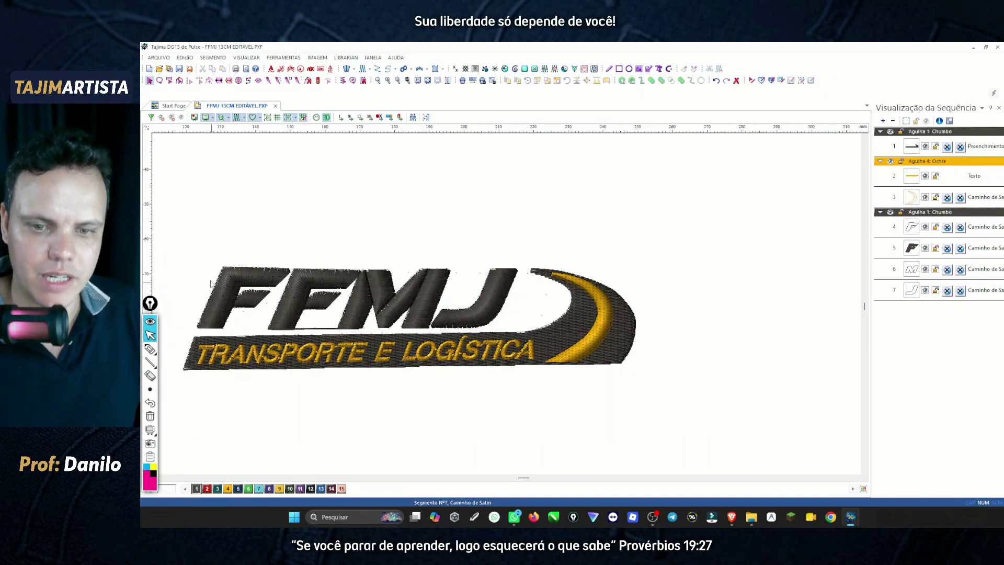
Show the outlines only, select the four FFMJ letters together and assign them to needle 2, Tomato Red.
click(237, 118)
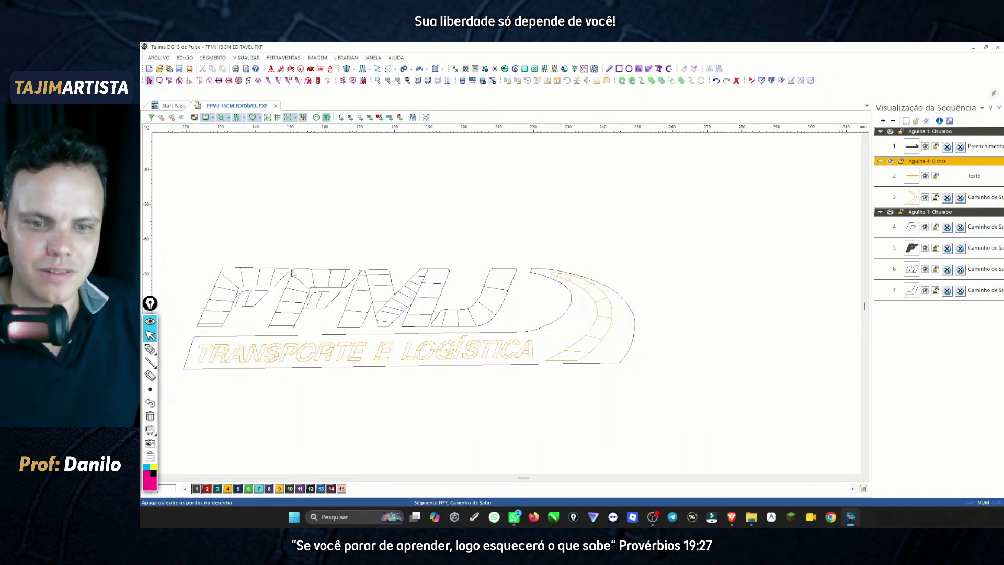
drag(191, 238, 515, 317)
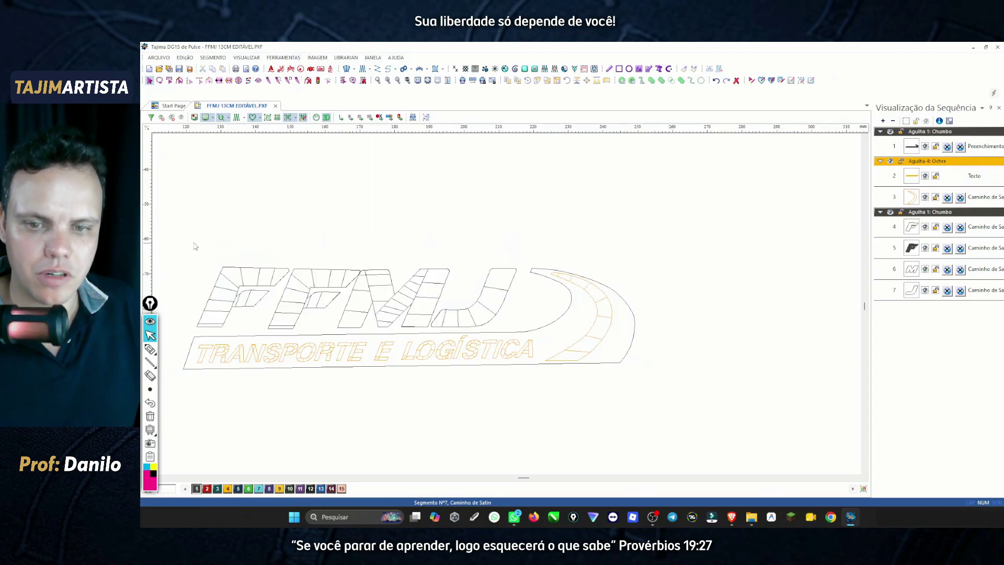
drag(191, 240, 499, 318)
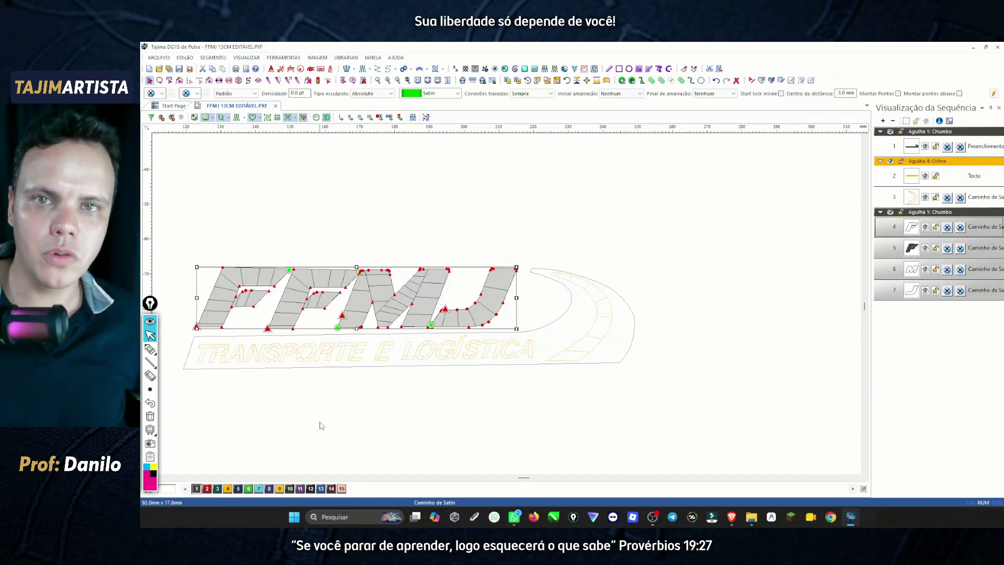
click(207, 488)
click(294, 405)
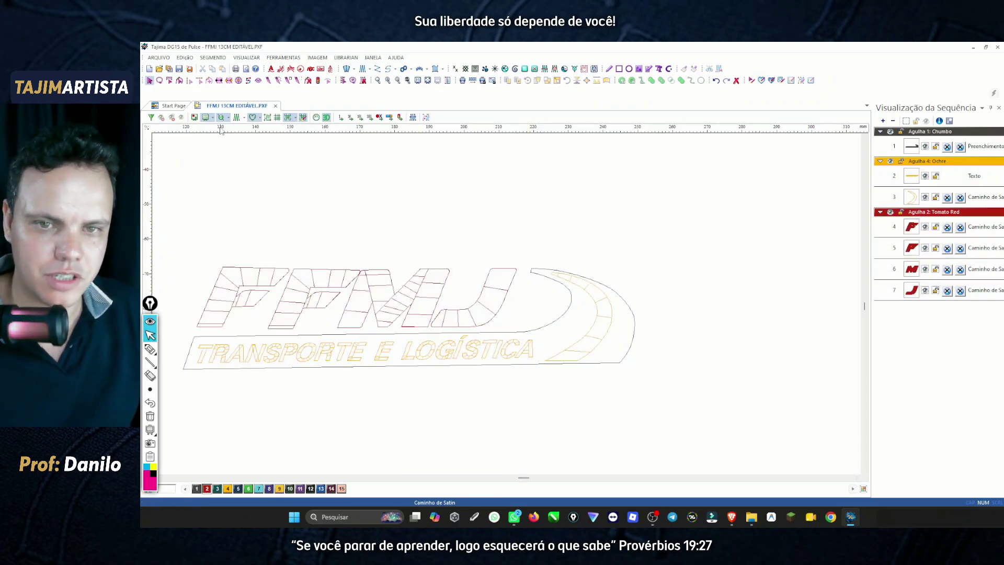
Preview the red letters' stitches, then show the outlines over the reference photo.
click(237, 118)
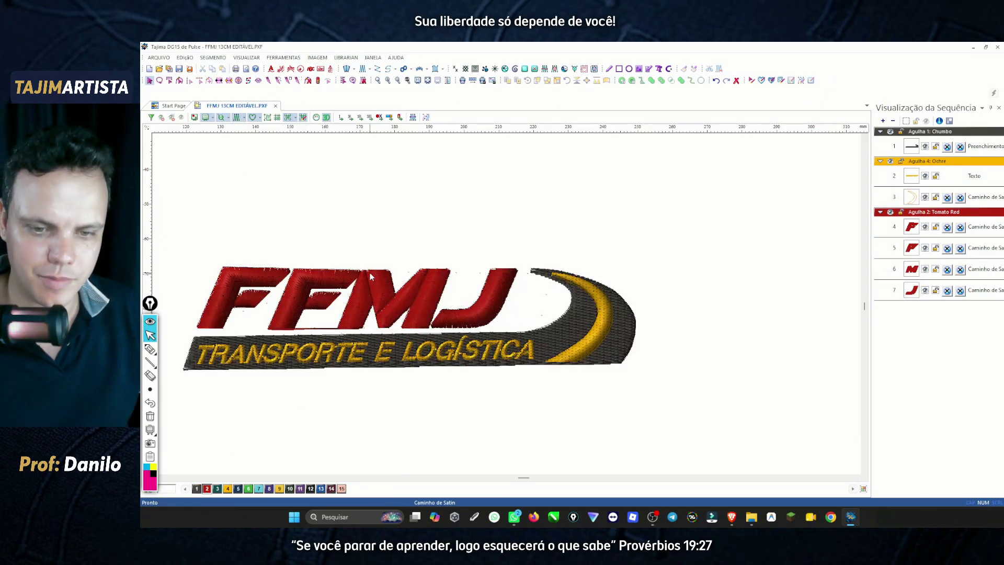
click(245, 120)
click(236, 118)
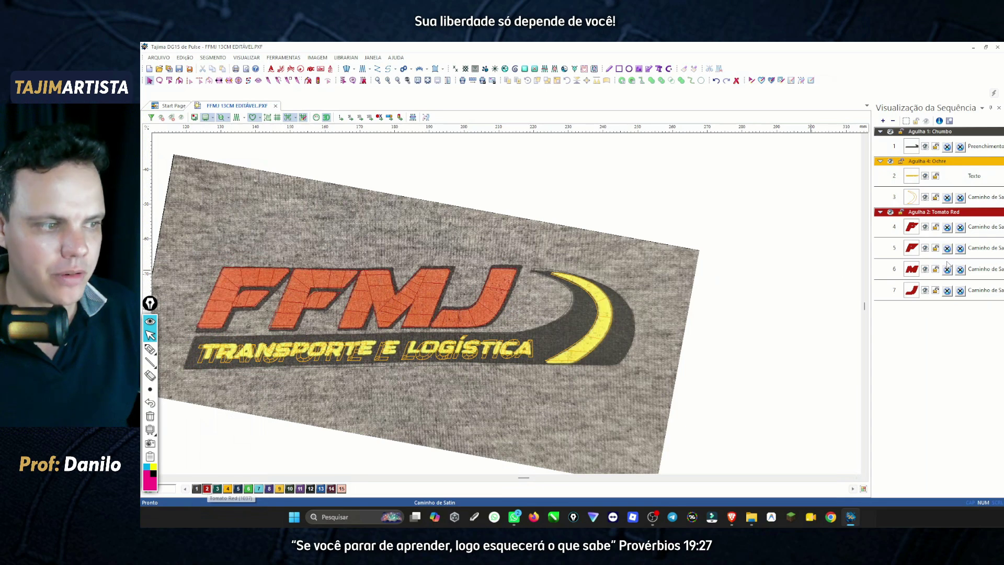
Change the Tomato Red thread's colour to the orange sampled from the lettering in the reference photo.
right_click(207, 489)
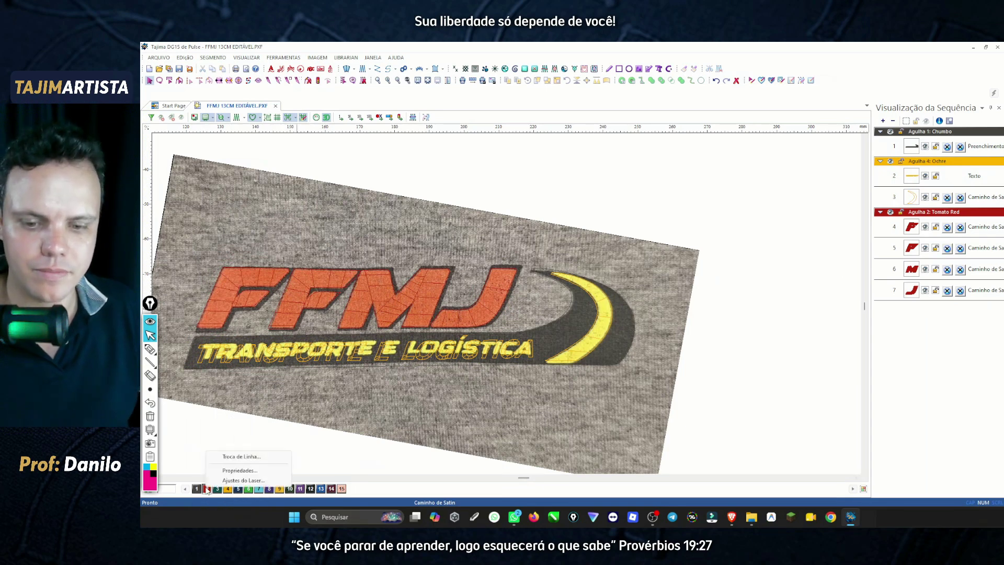
click(234, 471)
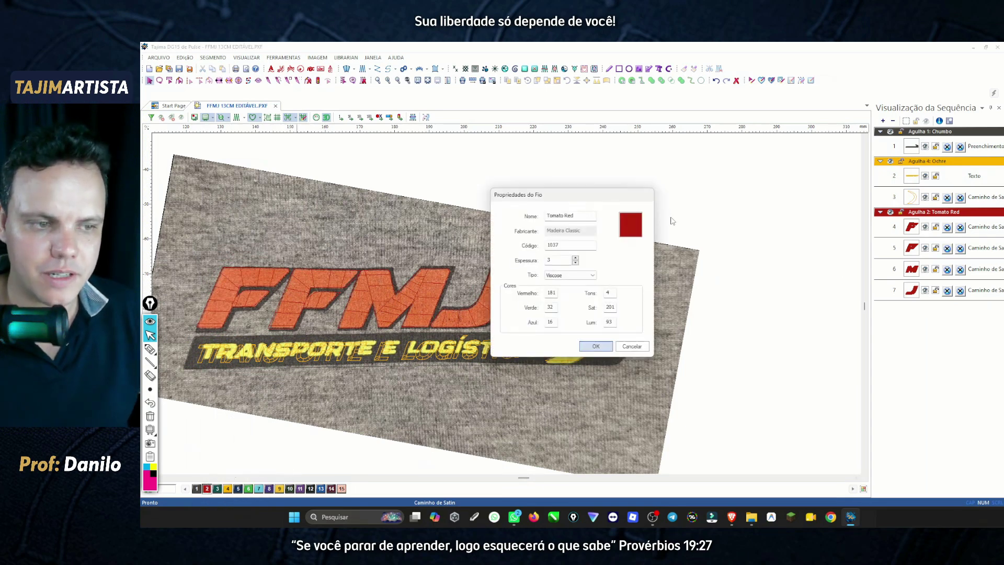
click(630, 225)
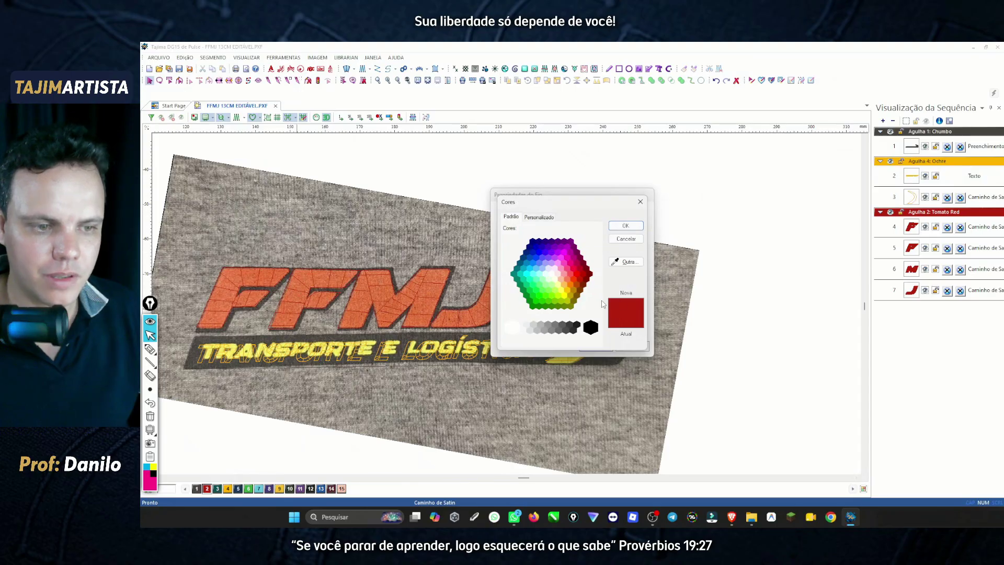
click(616, 262)
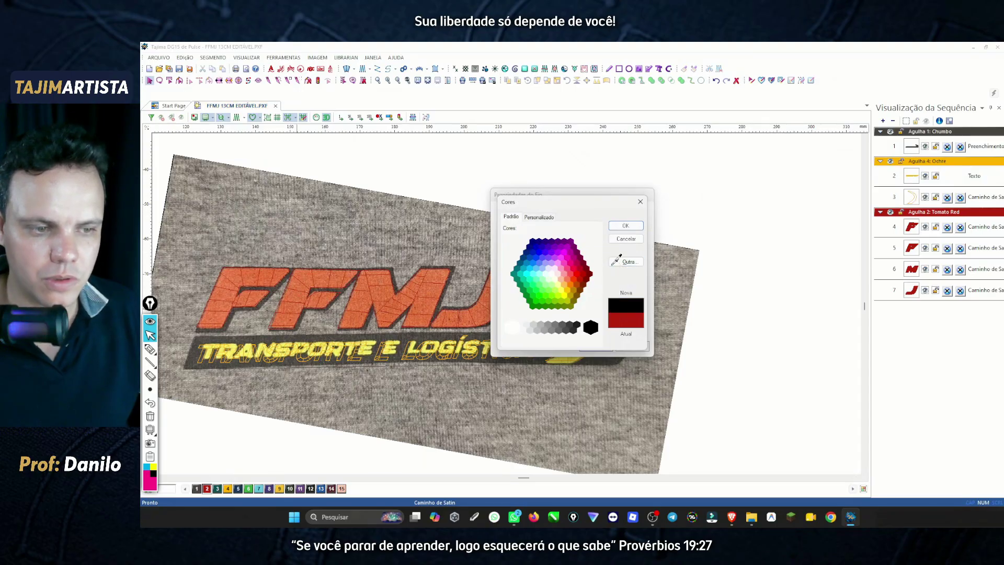
click(436, 284)
click(626, 225)
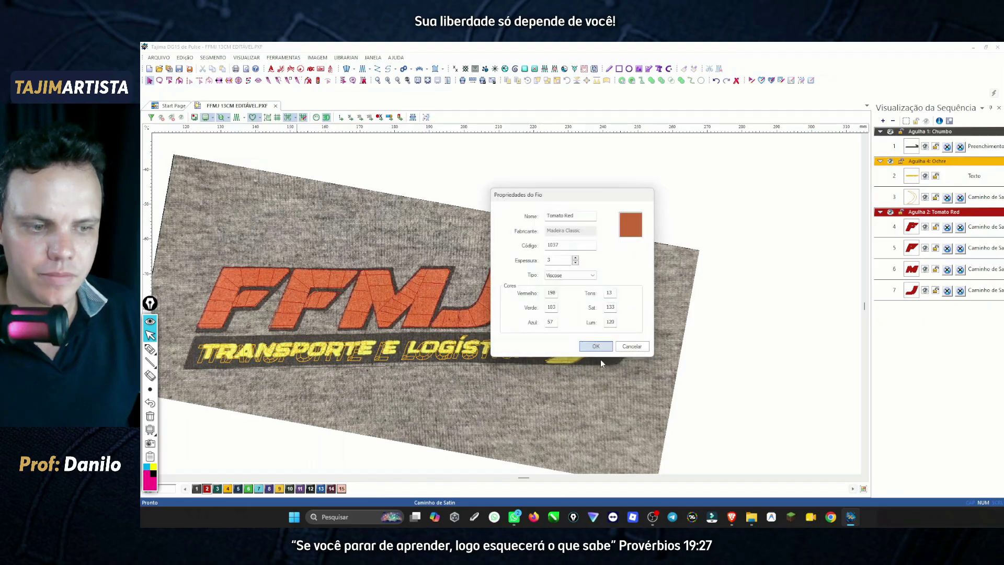
click(596, 346)
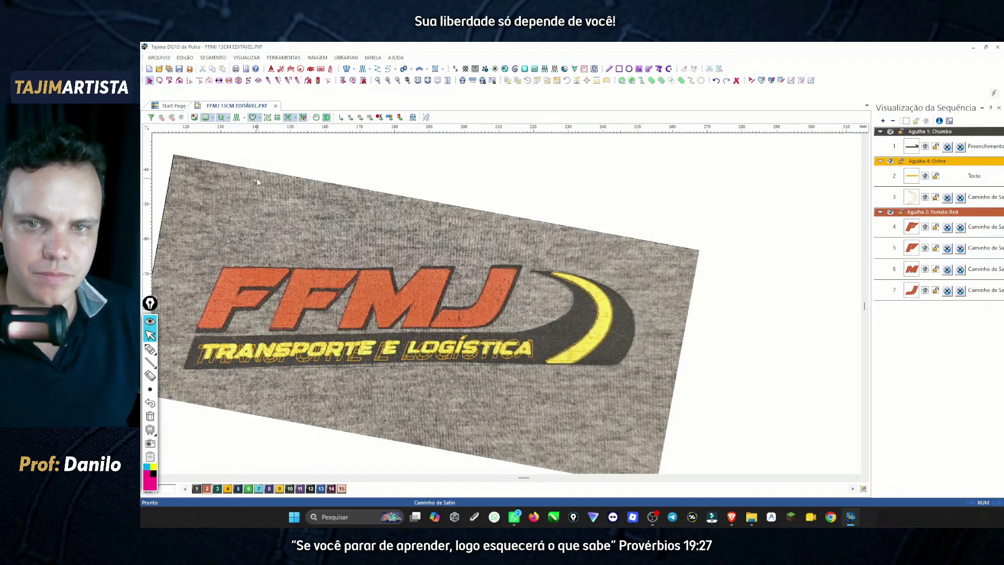
Preview the recoloured stitches over the reference photo and save the design.
click(236, 117)
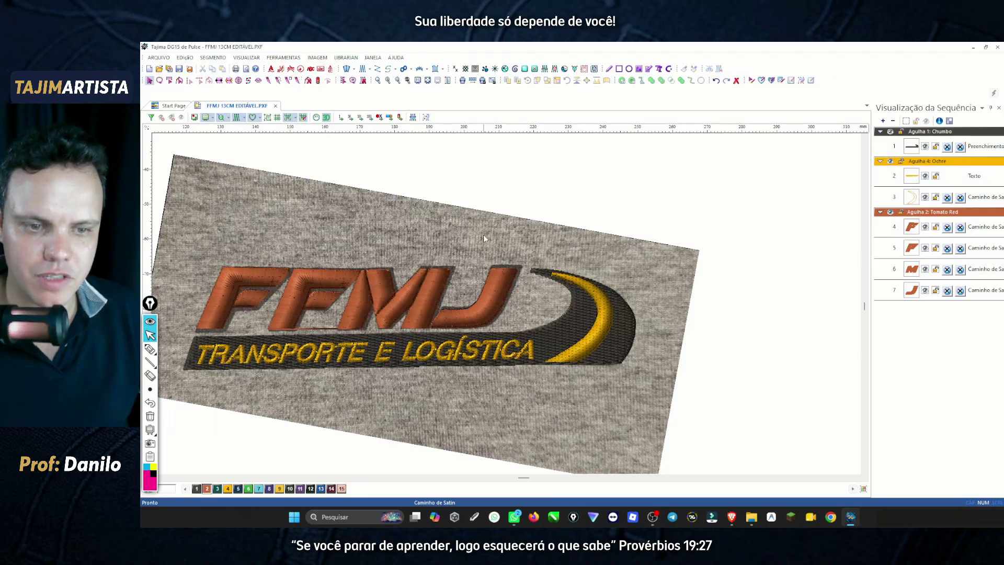
click(166, 59)
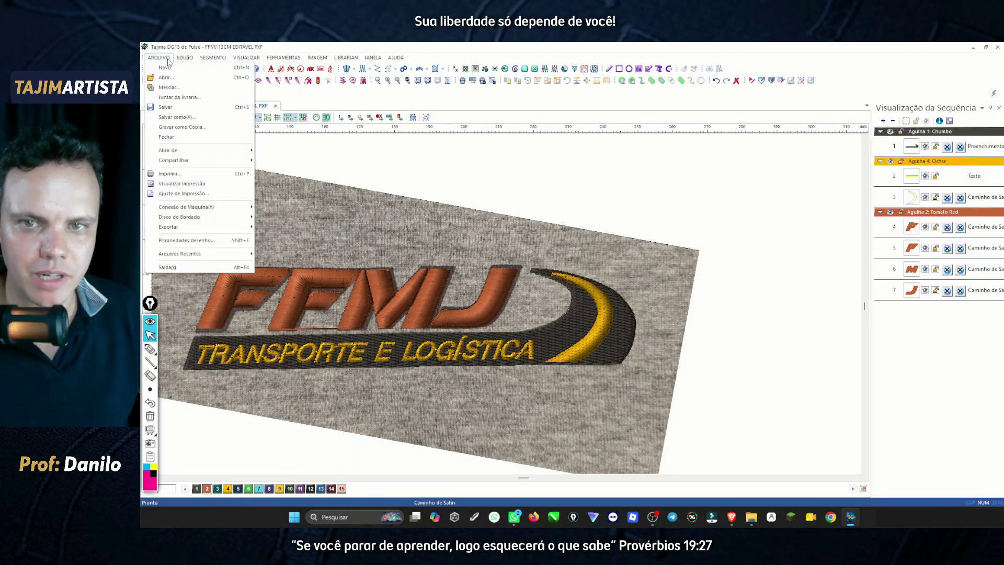
click(172, 108)
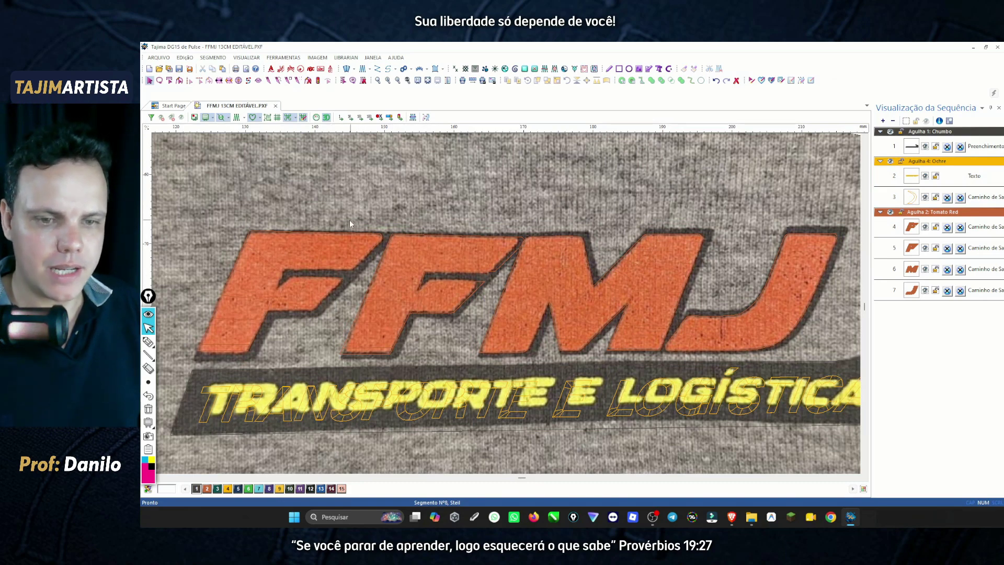
Duplicate the first F's satin shape in the sequence and select the copy, segment 5.
click(337, 231)
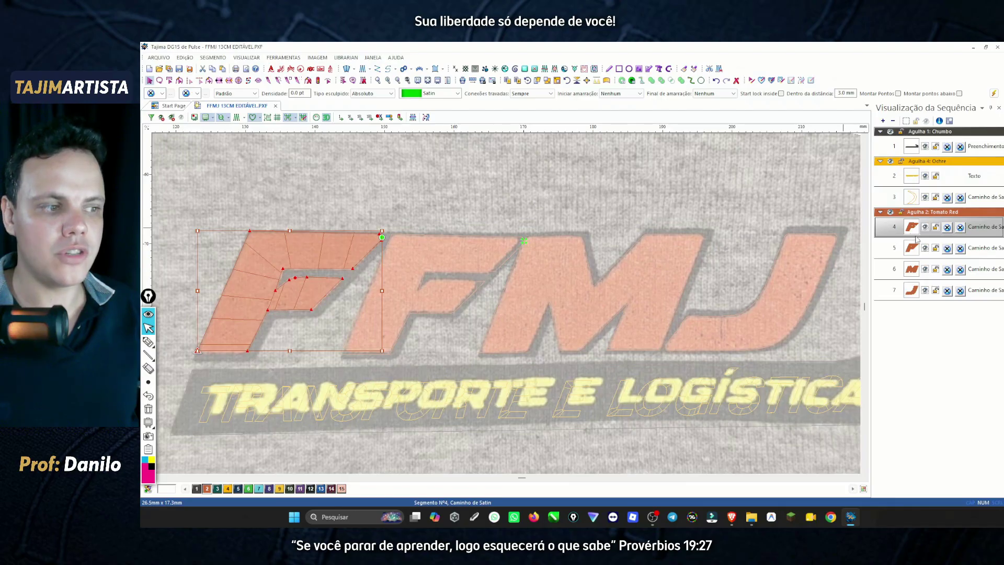
key(ctrl+v)
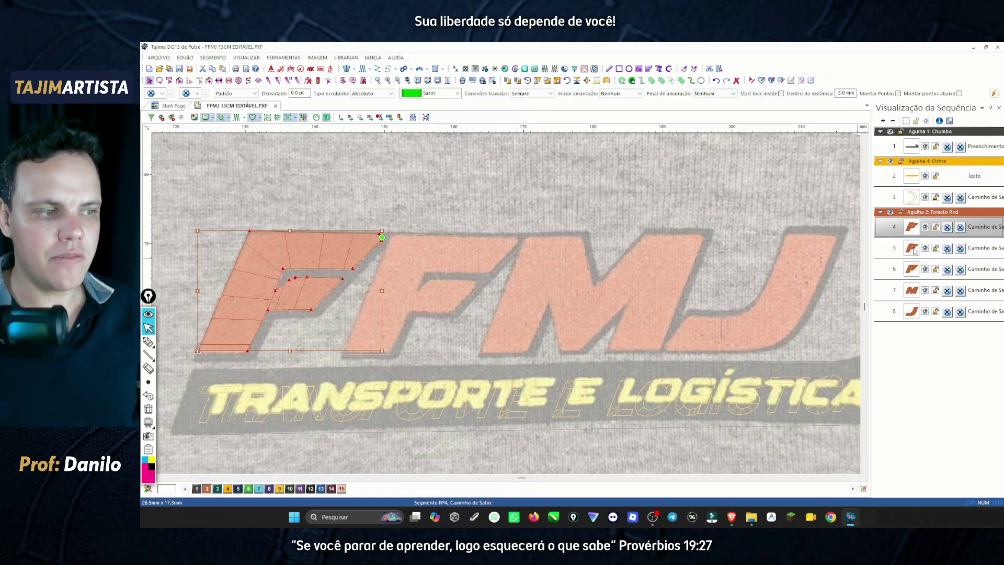
click(916, 250)
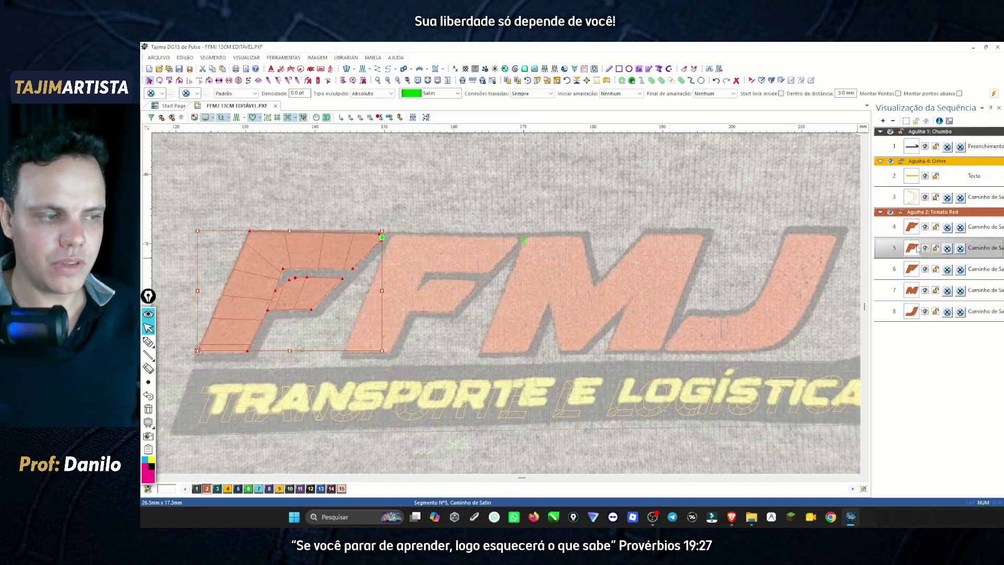
click(912, 233)
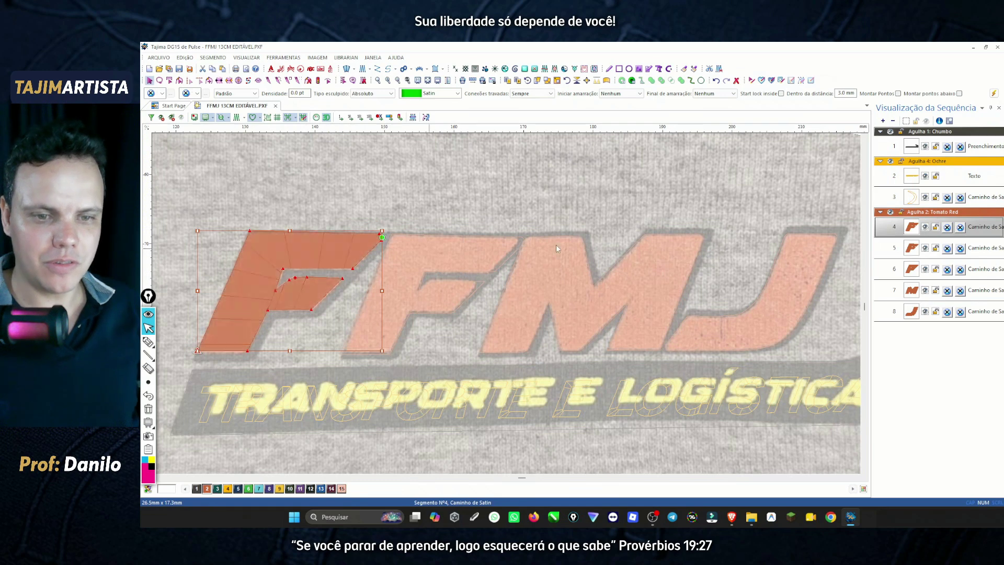
click(910, 254)
click(909, 230)
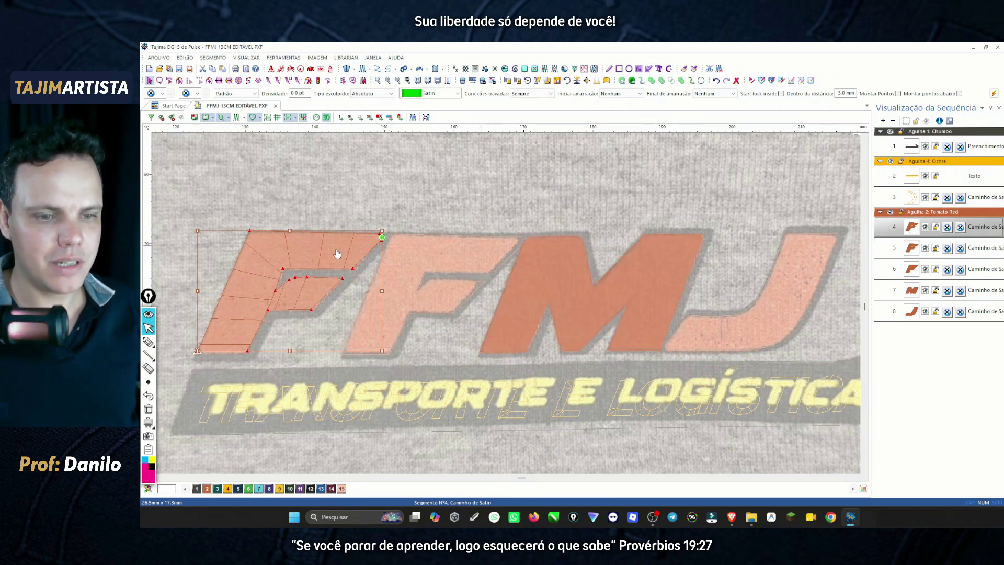
click(911, 251)
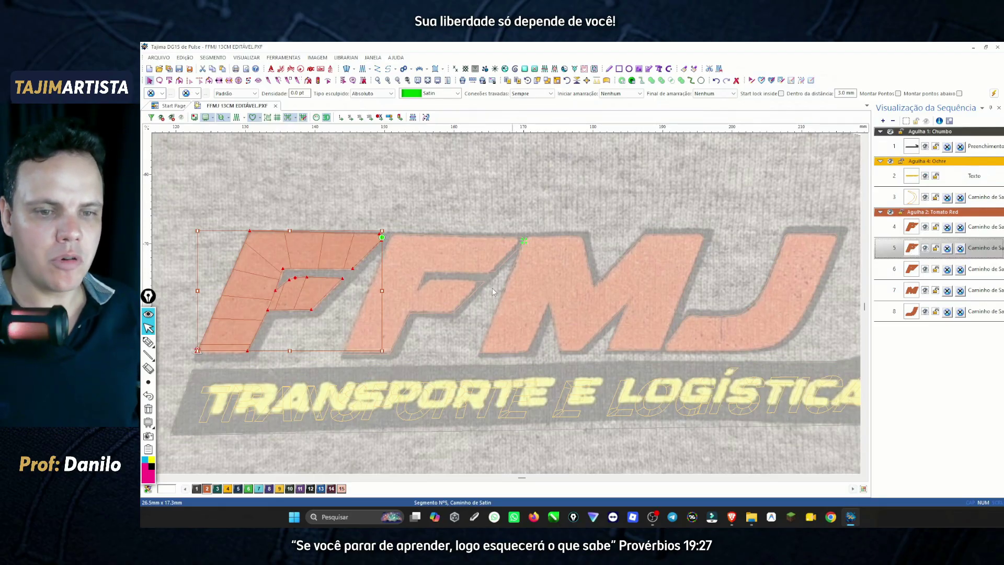
Convert the duplicated F to a Steil segment and assign it to needle 1, Chumbo.
right_click(321, 245)
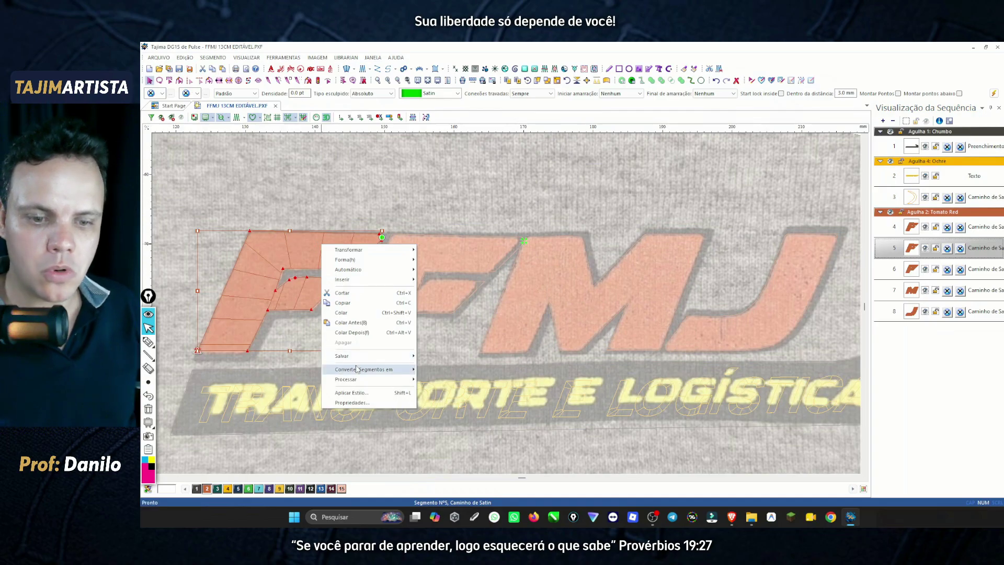
mouse_move(357, 371)
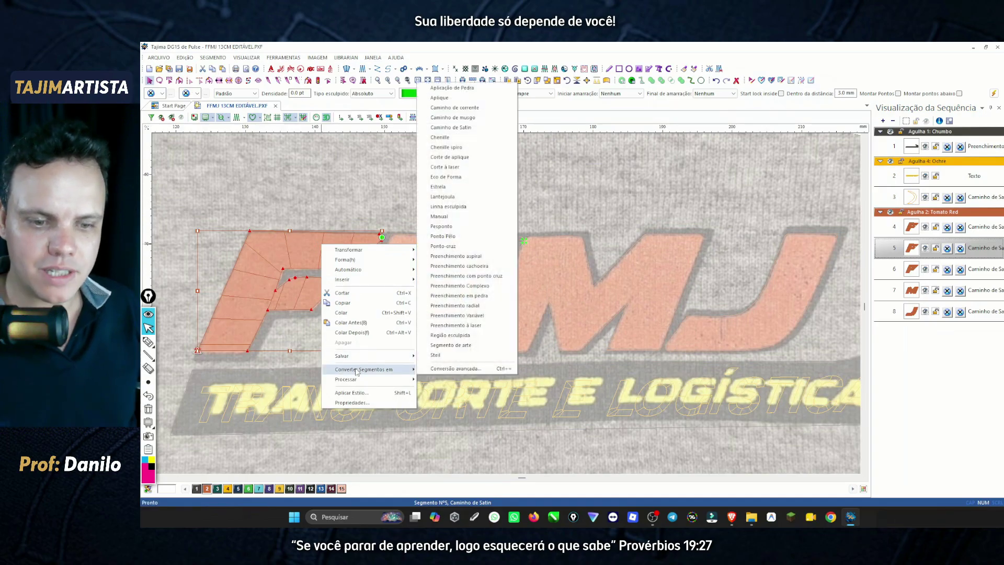
click(438, 356)
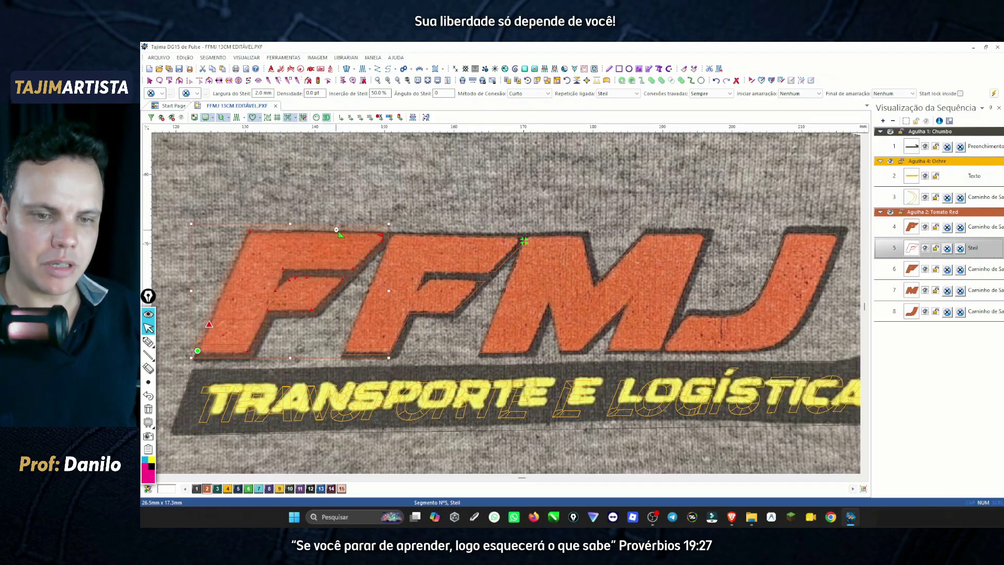
key(Escape)
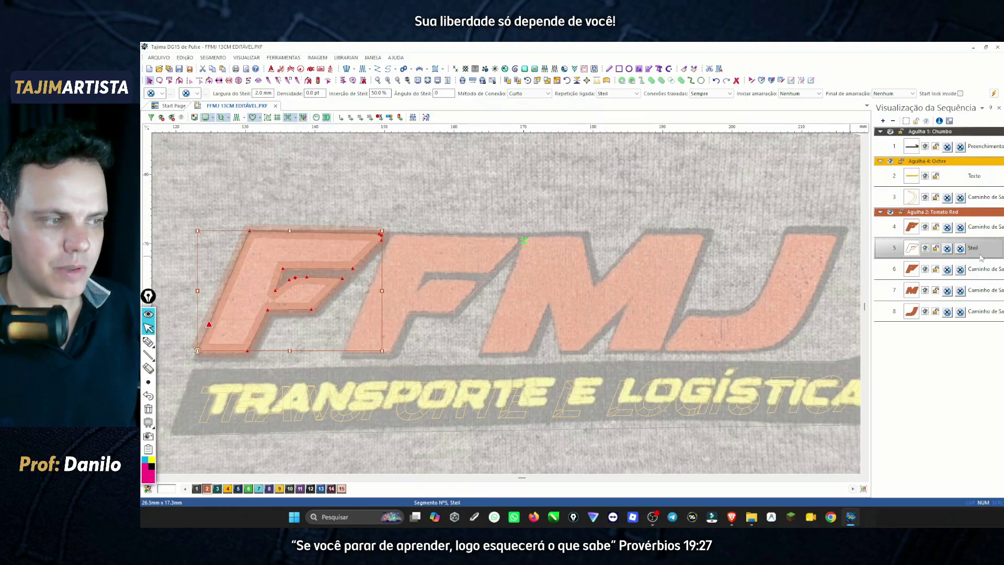
click(196, 489)
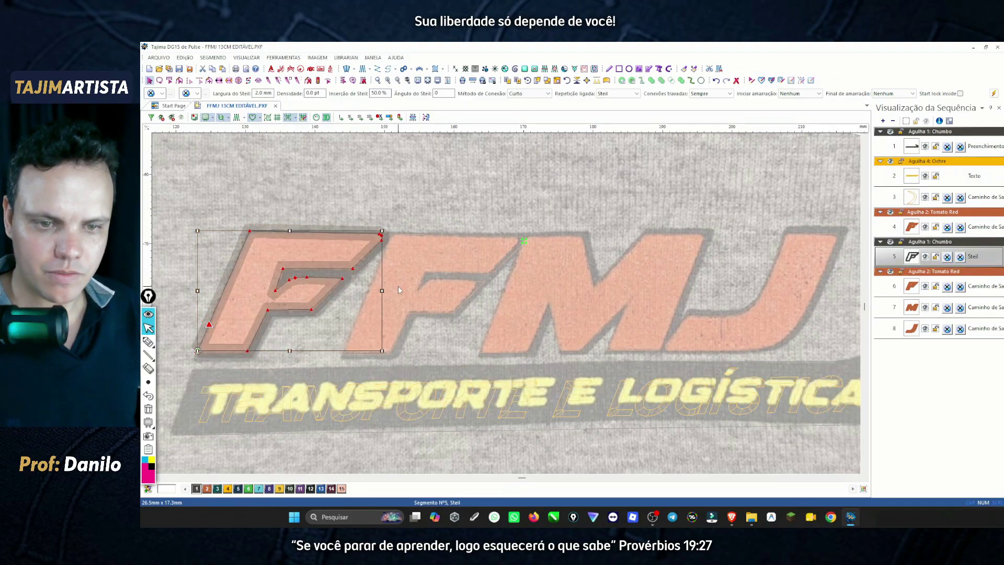
Compare the first F's outline stitches with the dark border in the reference photo, keeping the outline segment selected.
click(363, 191)
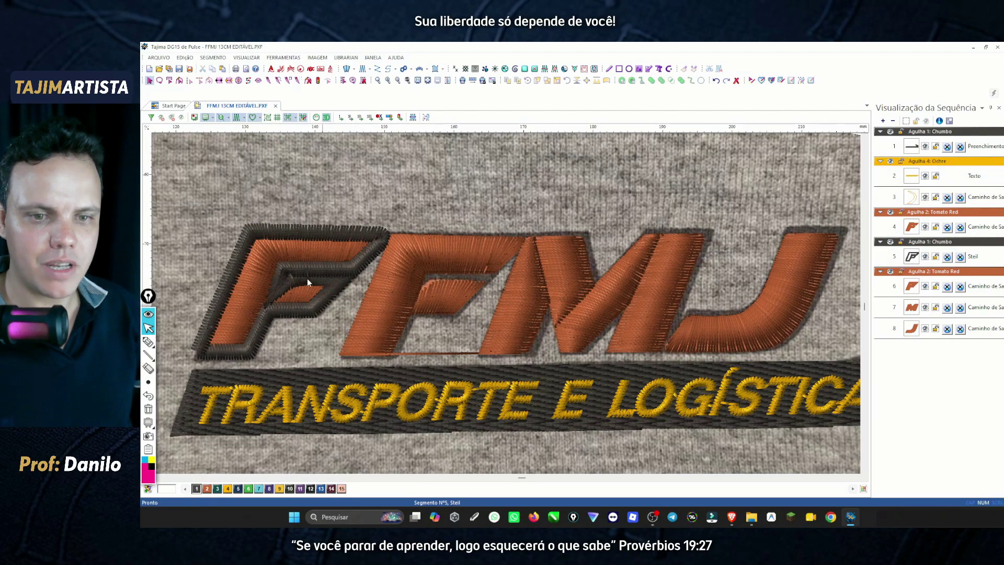
click(236, 117)
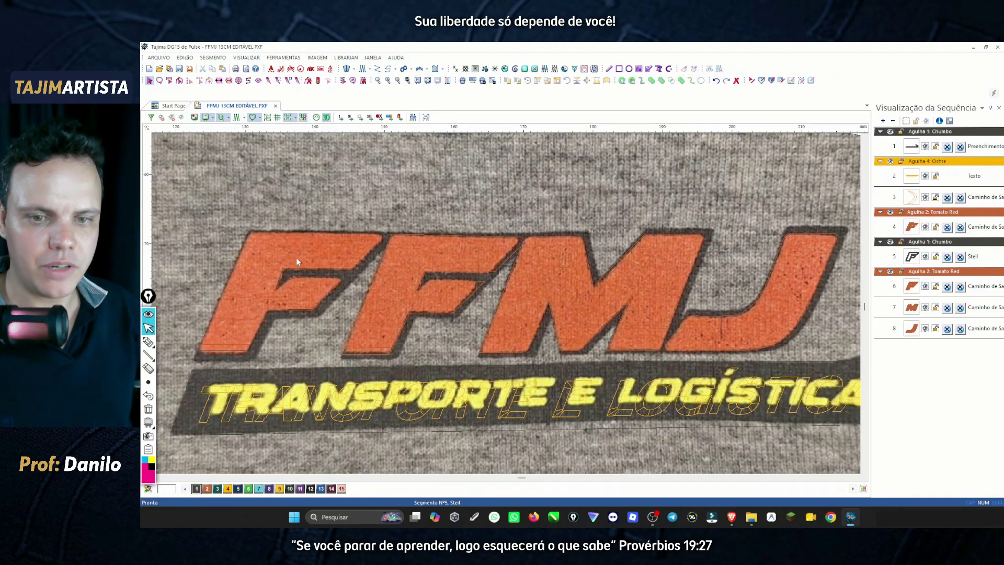
click(908, 259)
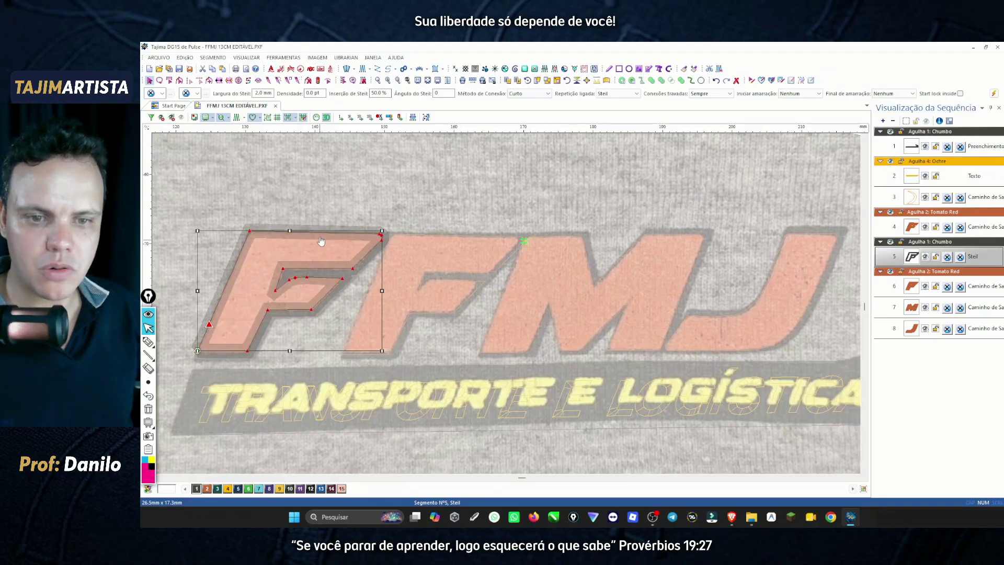
click(239, 119)
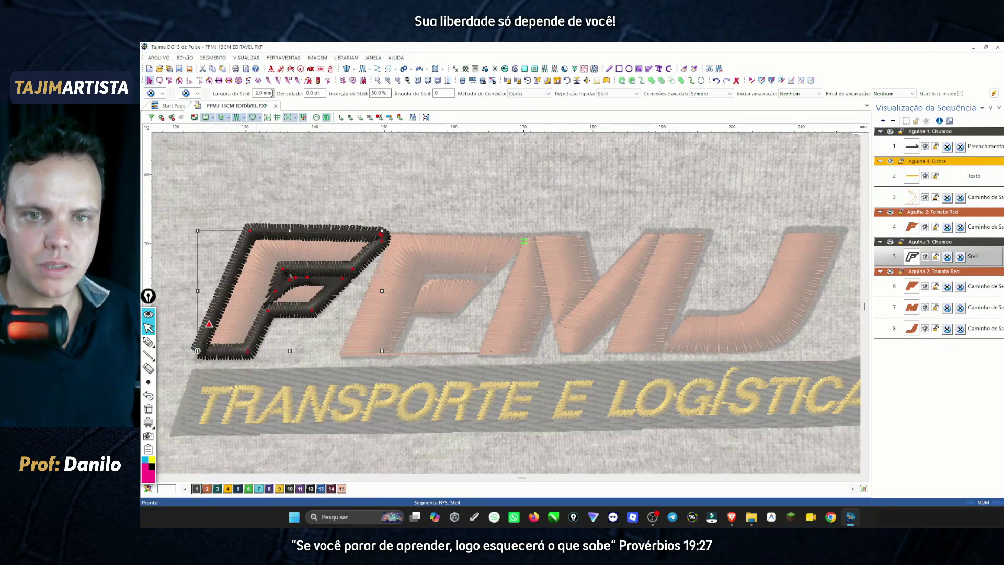
Set the first F outline's Steil width to 1.5 mm and preview it with nothing selected.
click(259, 93)
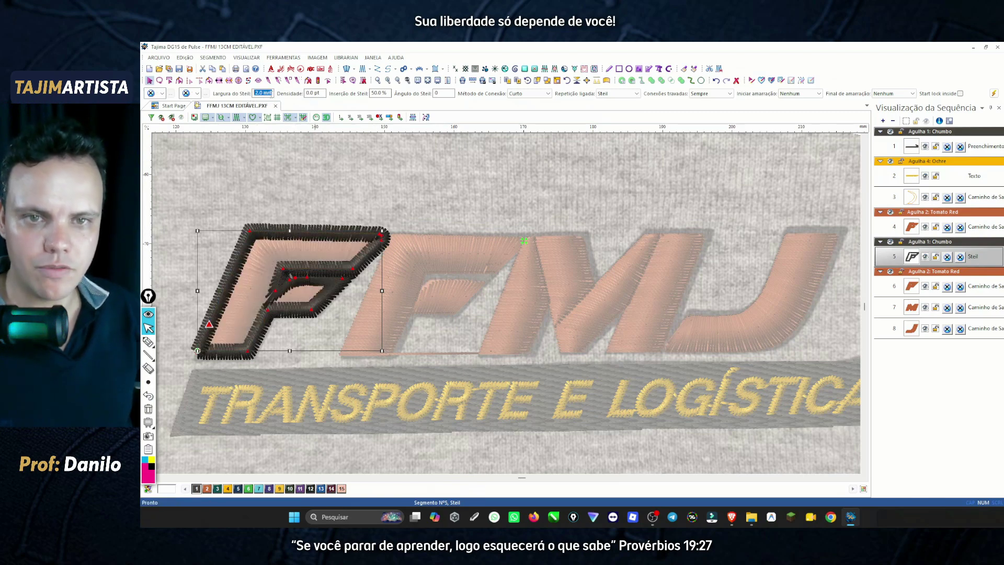
text(1)
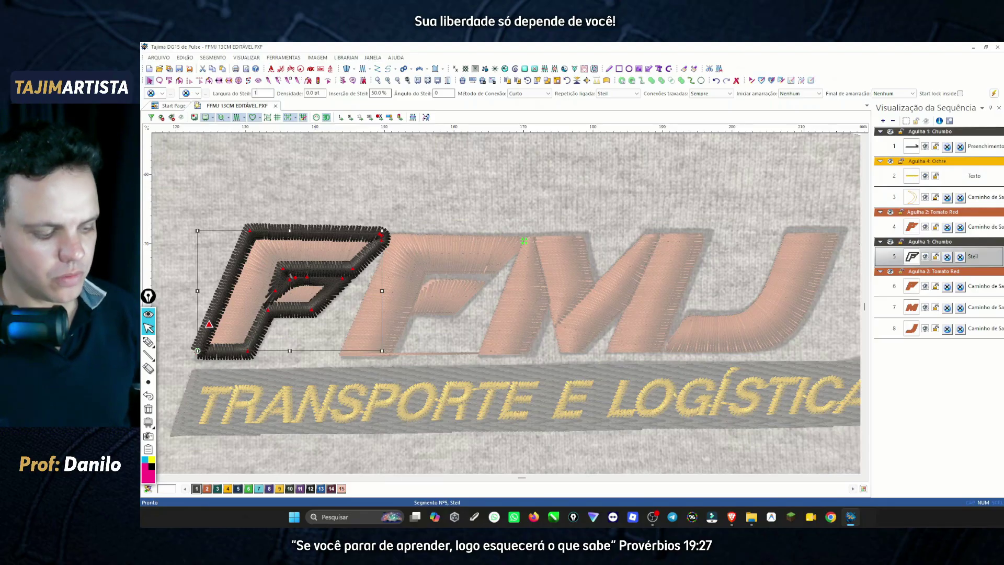
text(.56)
key(BackSpace)
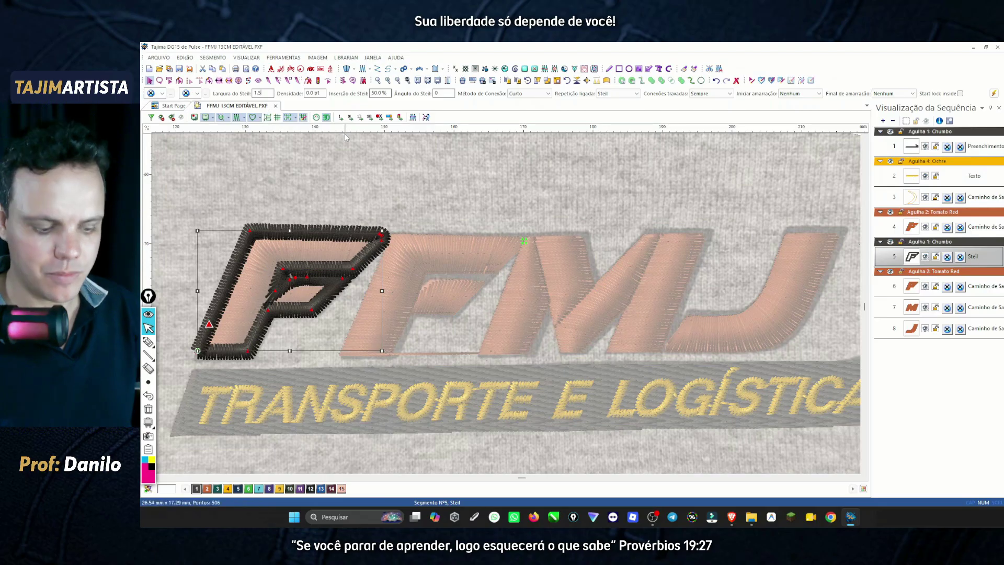
key(Return)
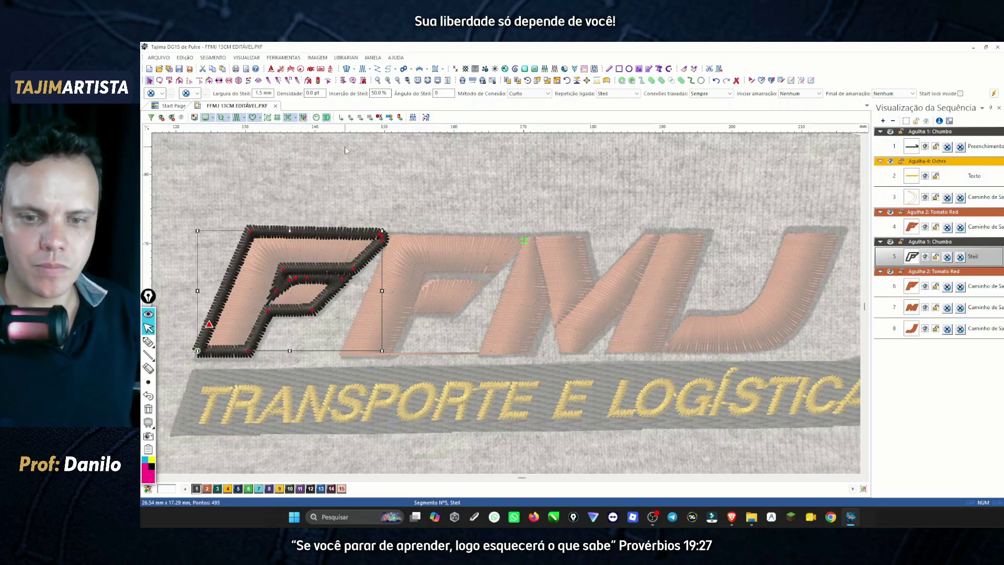
click(359, 169)
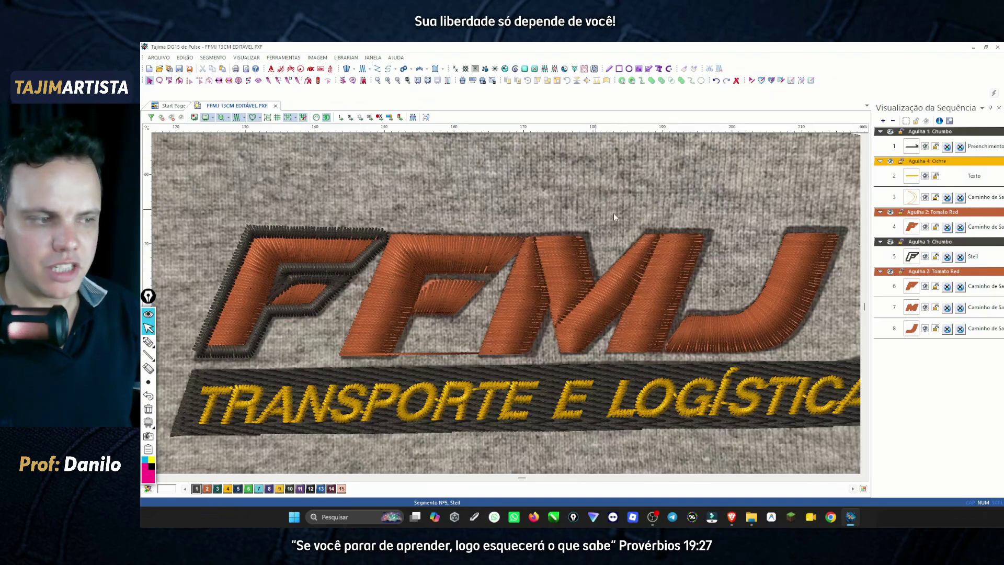
Reduce the first F outline's Steil width to 1.3 mm and preview it with nothing selected.
click(906, 259)
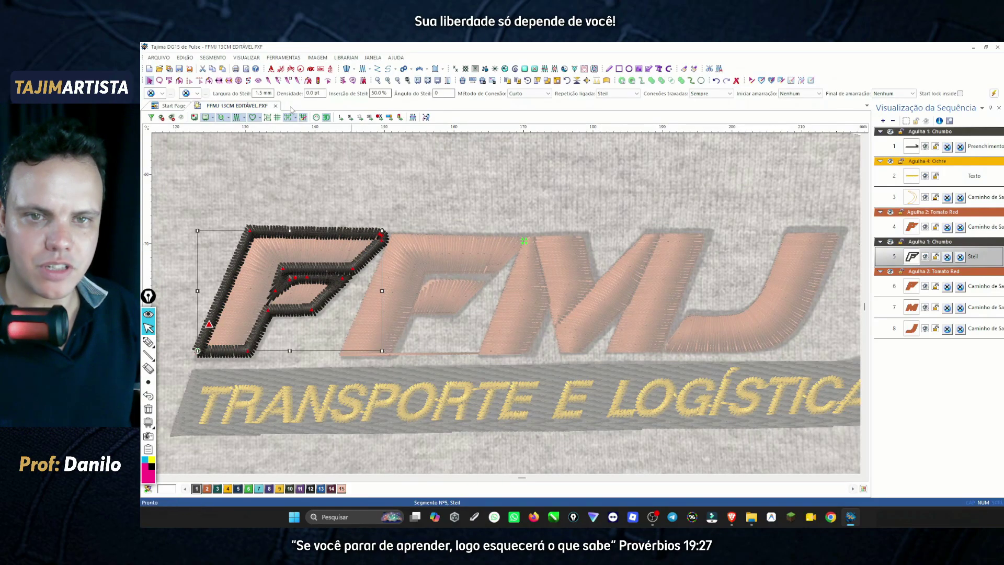
double_click(259, 93)
text(1.3)
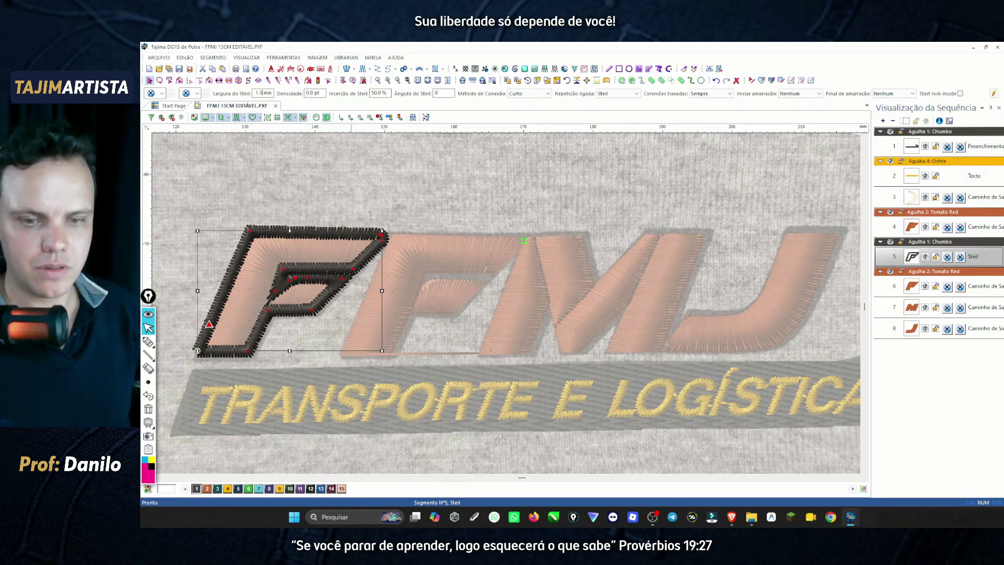
key(Return)
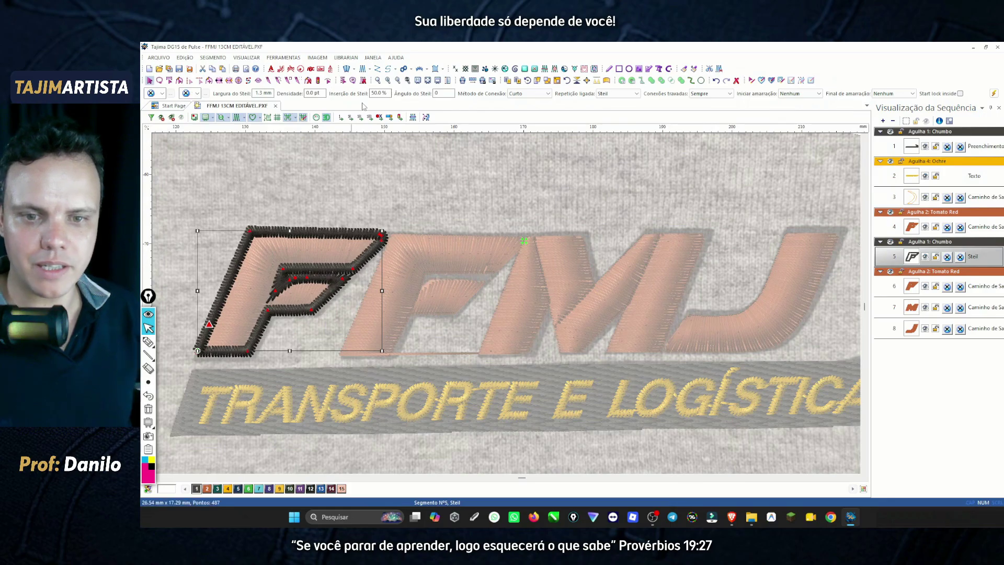
click(342, 179)
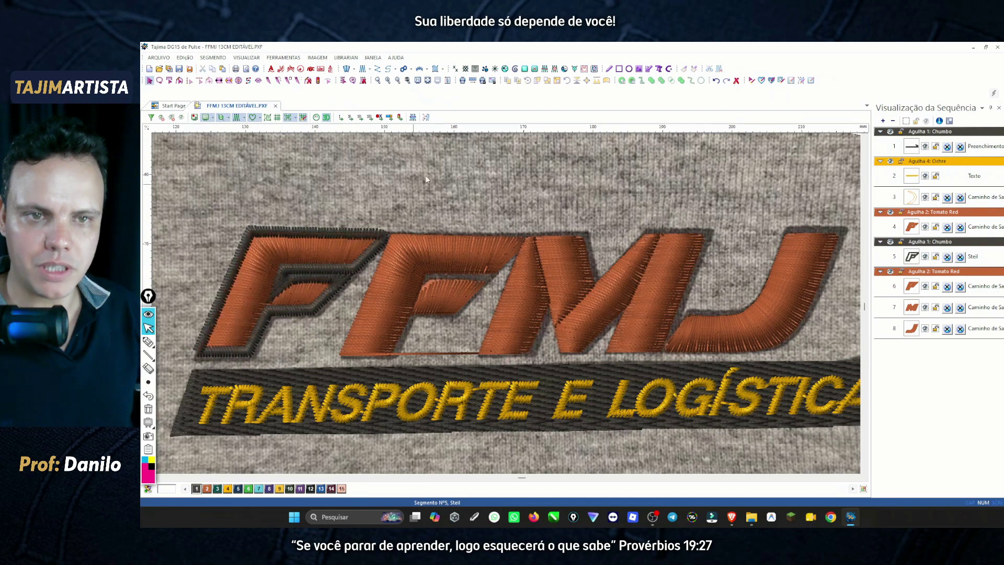
Hide the stitches and close the gap at the first F outline's lower-left corner by moving its loose end node onto the start point.
click(389, 81)
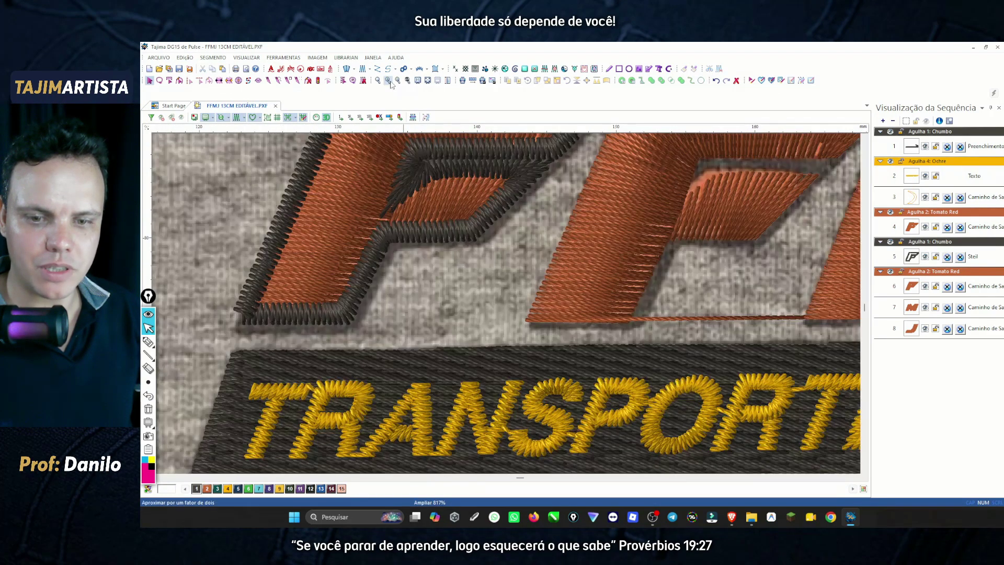
click(388, 80)
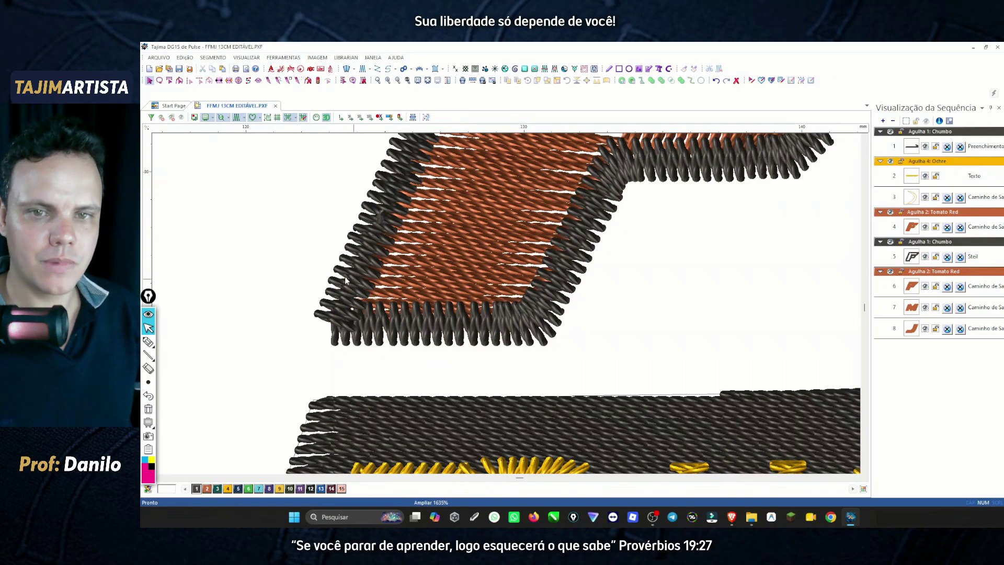
click(237, 118)
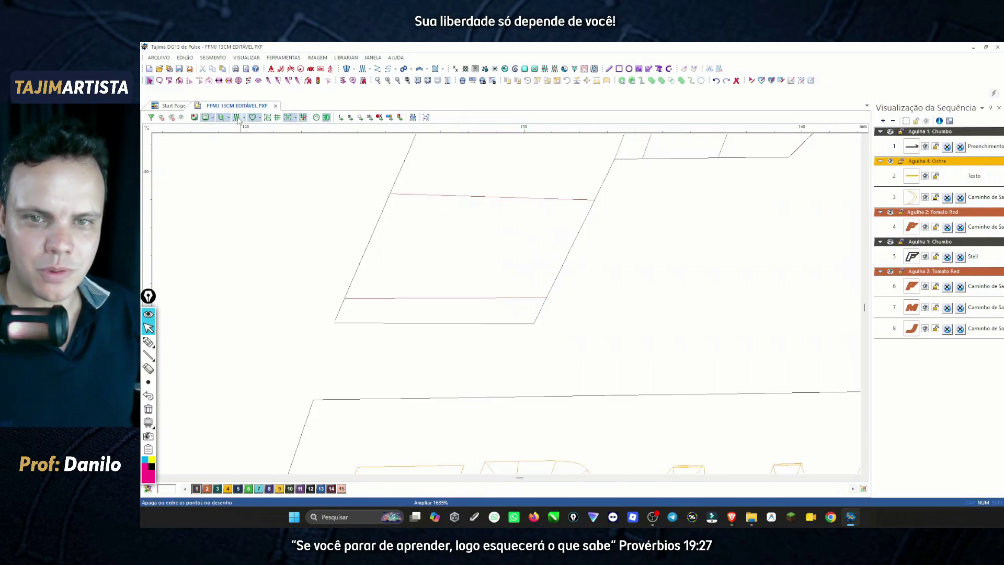
click(387, 81)
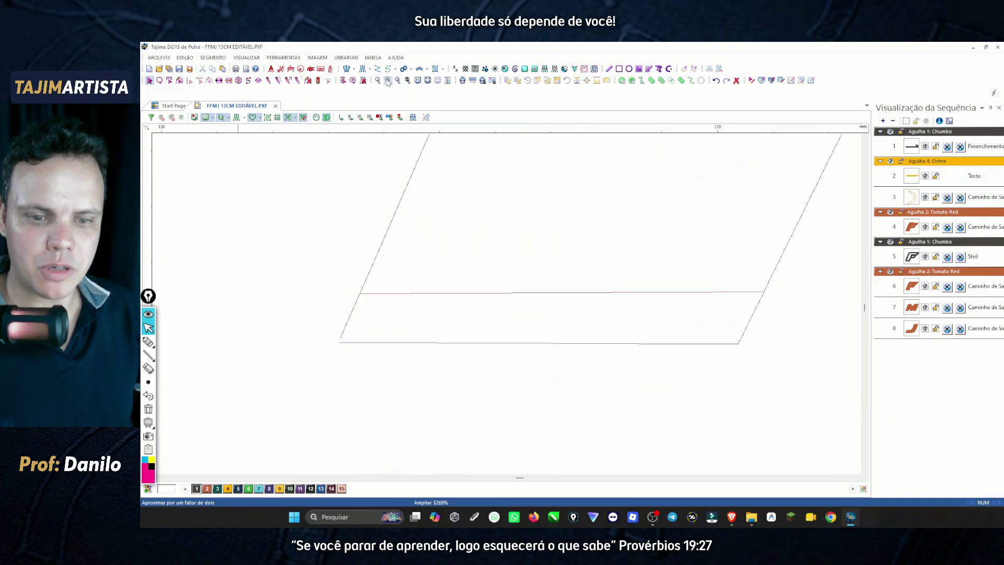
click(369, 287)
click(368, 287)
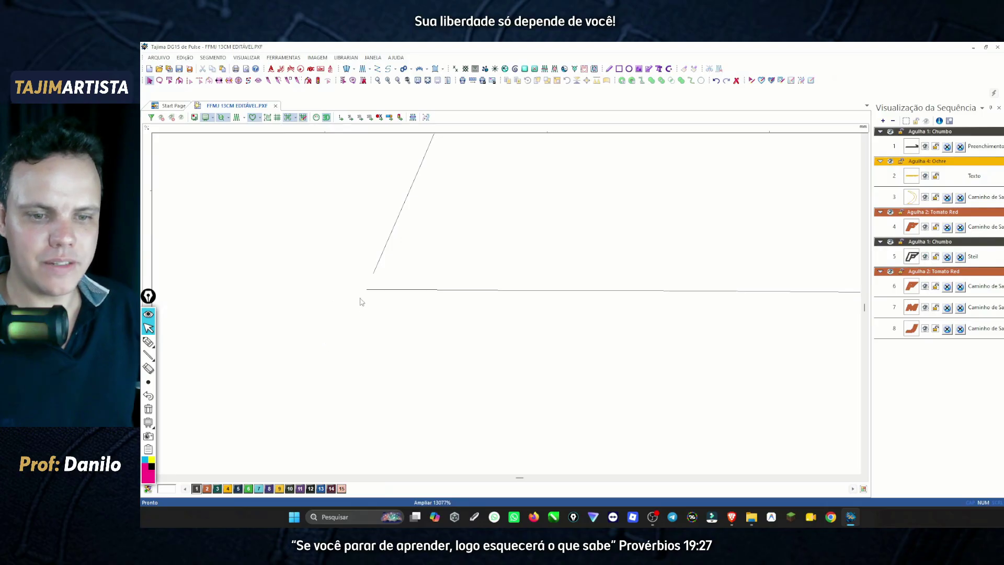
click(907, 262)
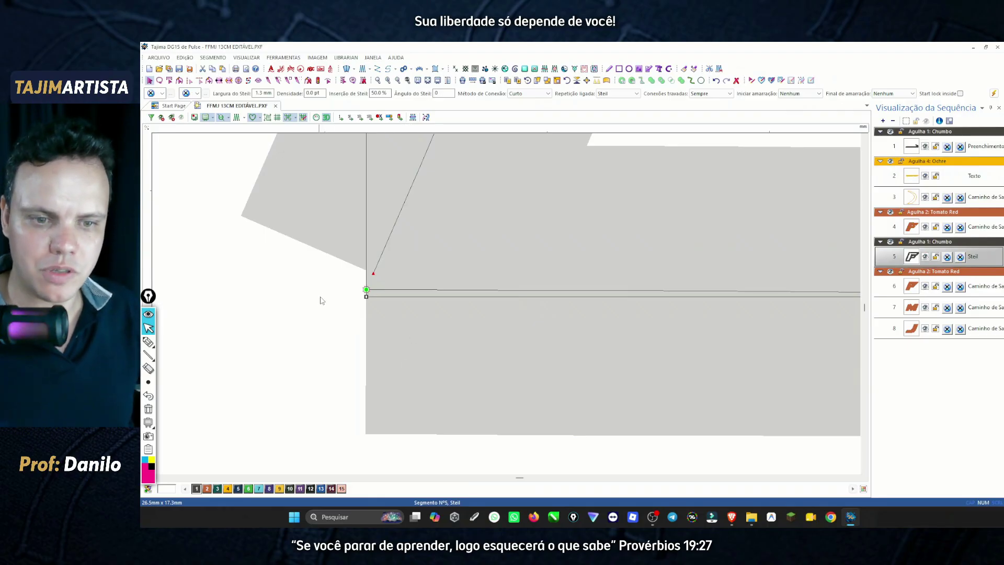
key(r)
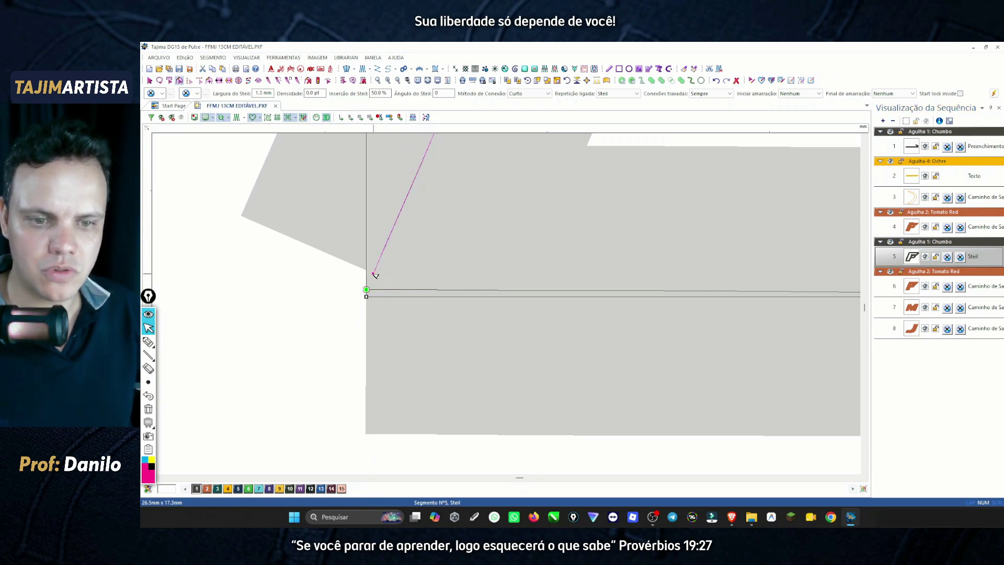
drag(375, 274, 367, 289)
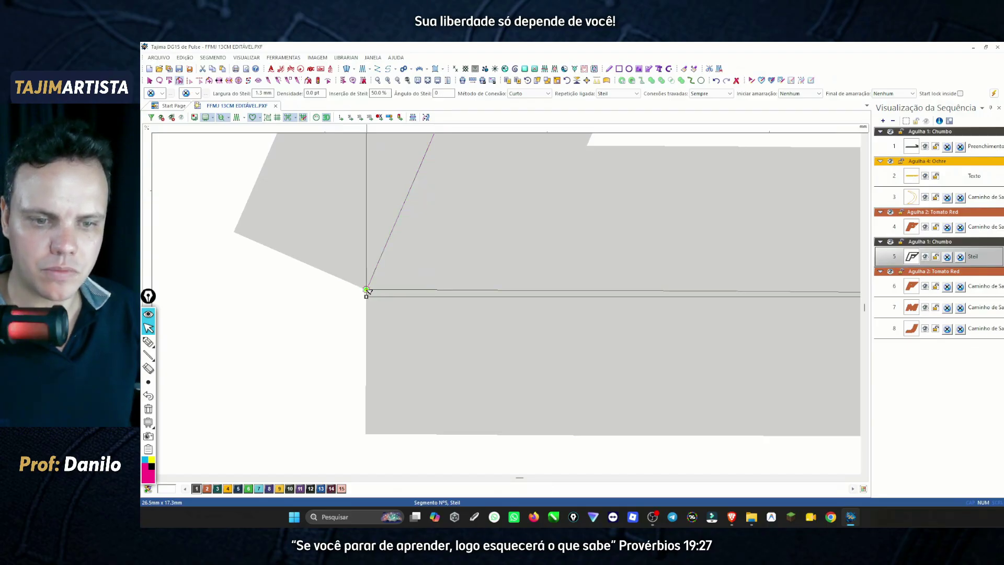
key(Escape)
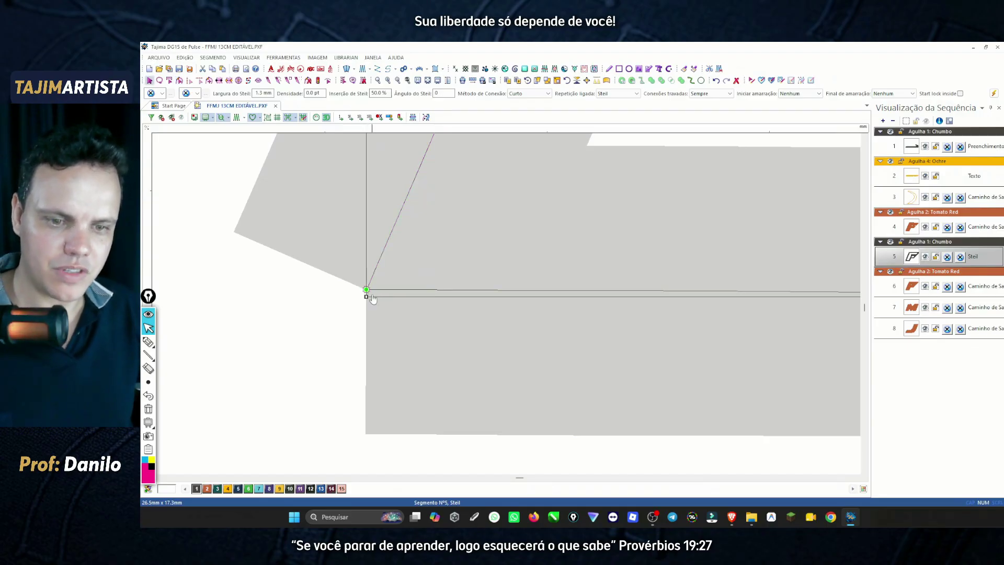
Show the stitches again and examine the first F's closed corner and the whole lettering.
click(236, 118)
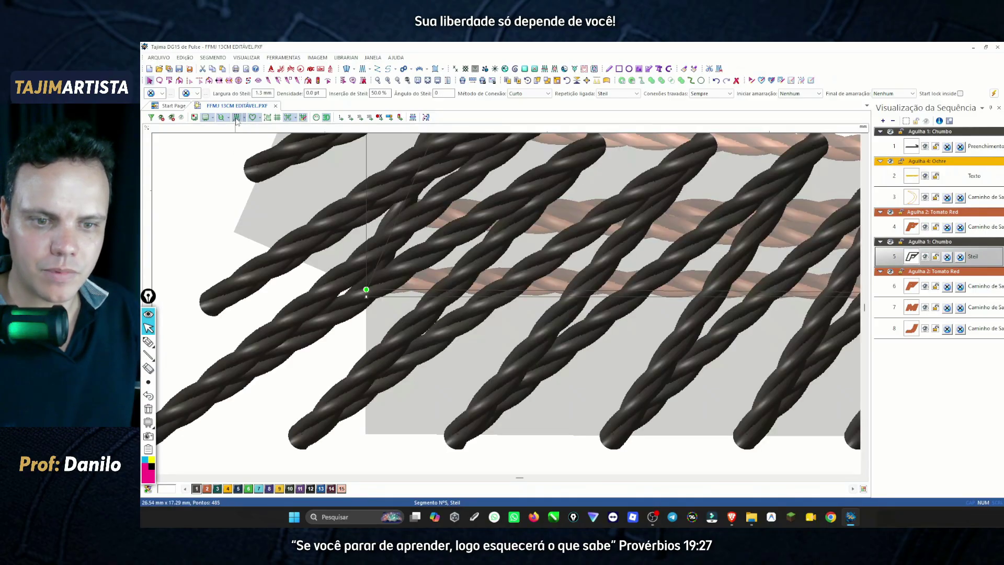
click(398, 81)
click(397, 81)
click(397, 81)
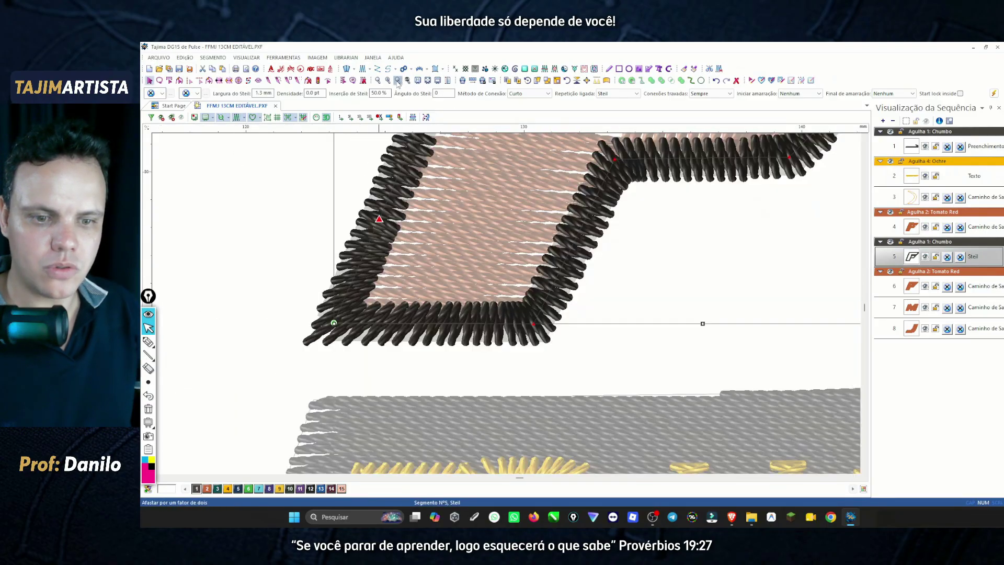
click(398, 81)
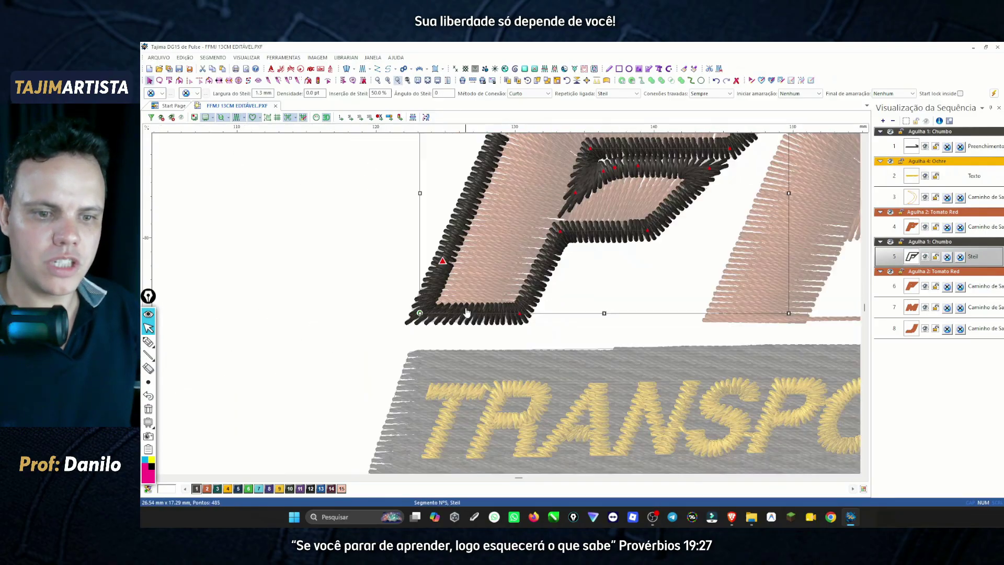
click(548, 339)
scroll(537, 239, right, 3)
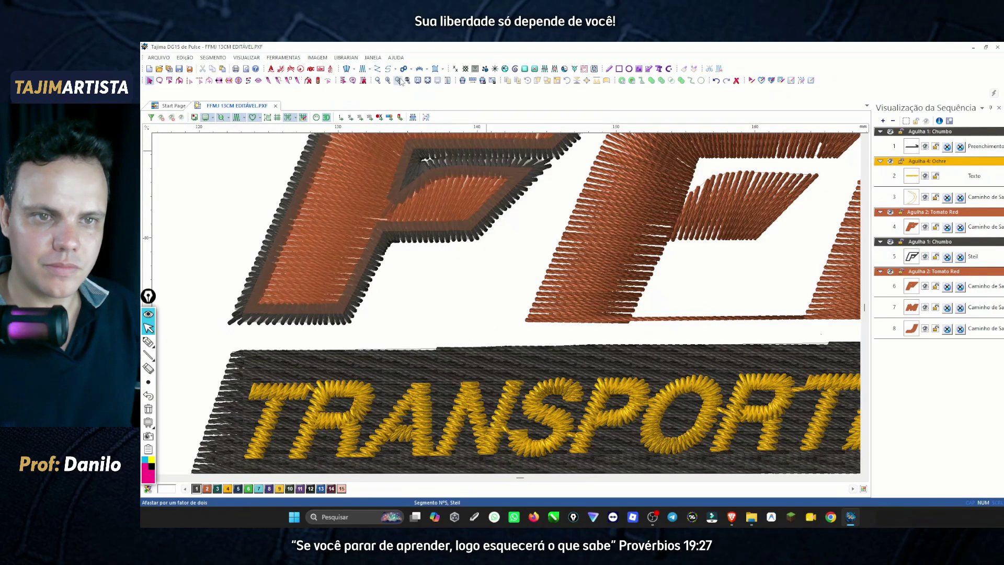
click(397, 81)
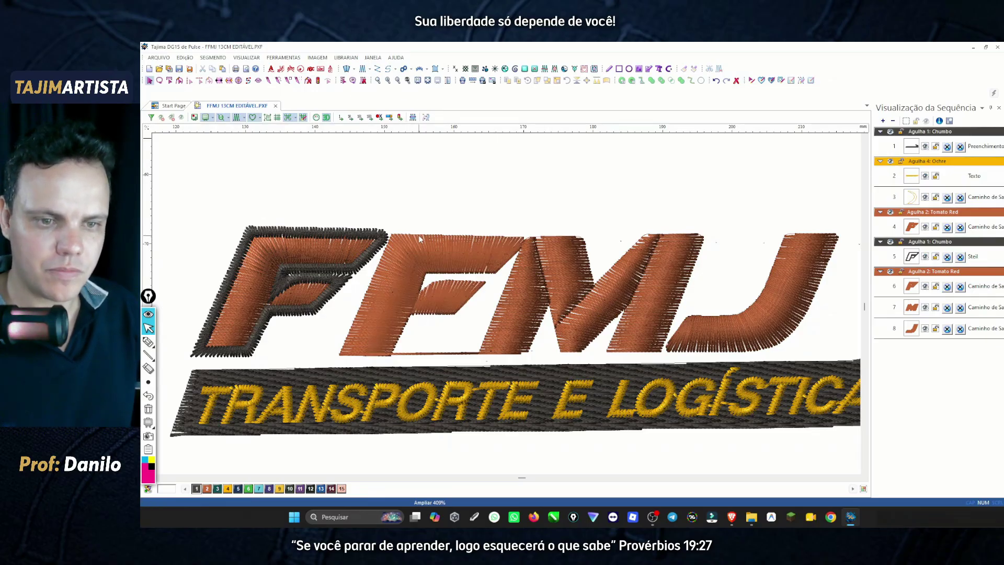
Duplicate the second F's satin shape and select the copy, segment 7, in the sequence.
click(445, 239)
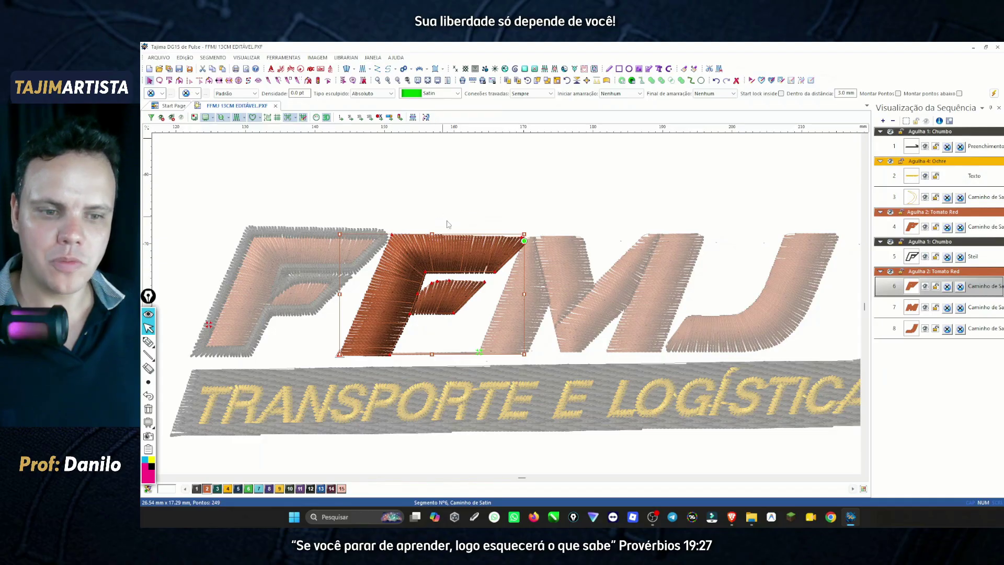
click(945, 312)
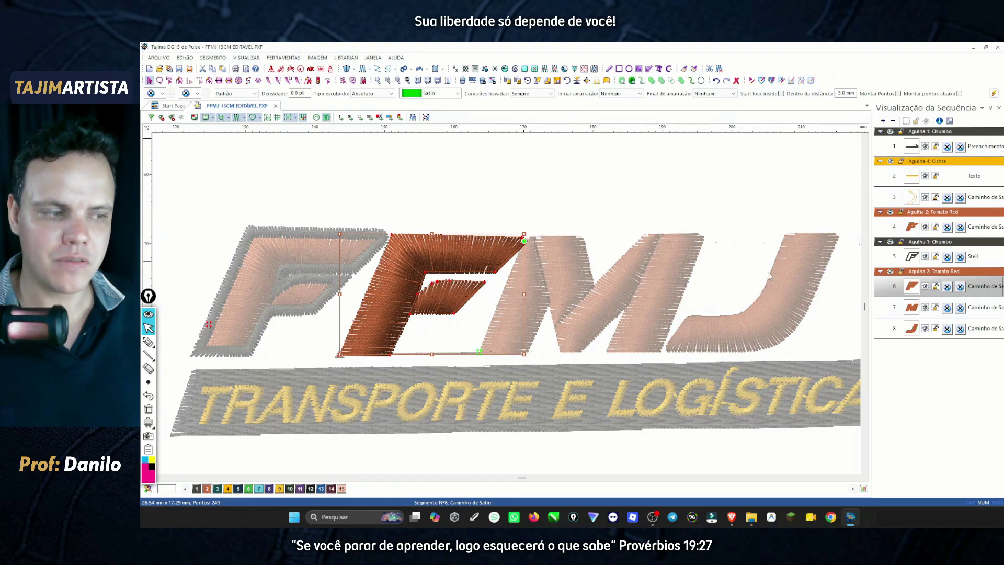
key(ctrl+d)
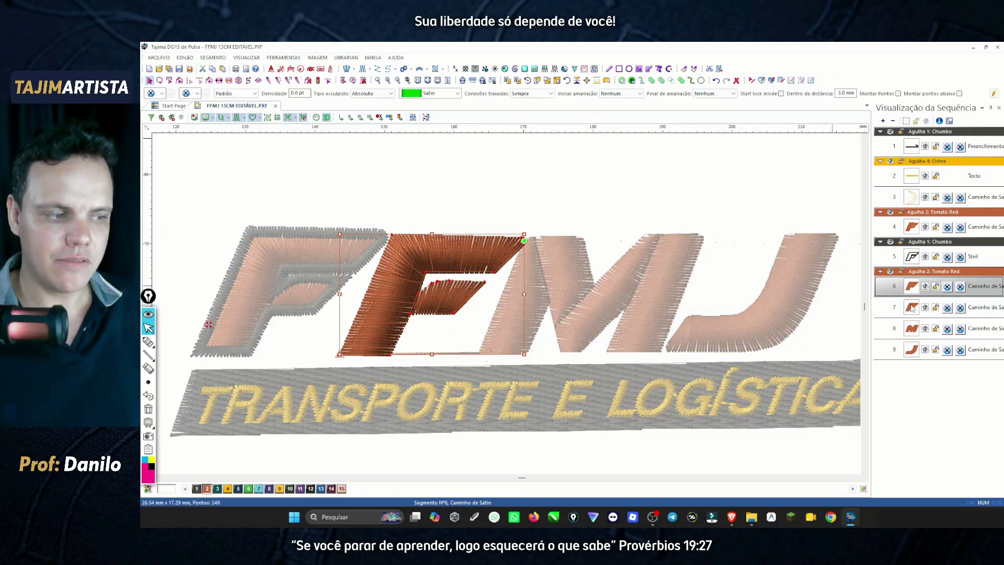
click(913, 308)
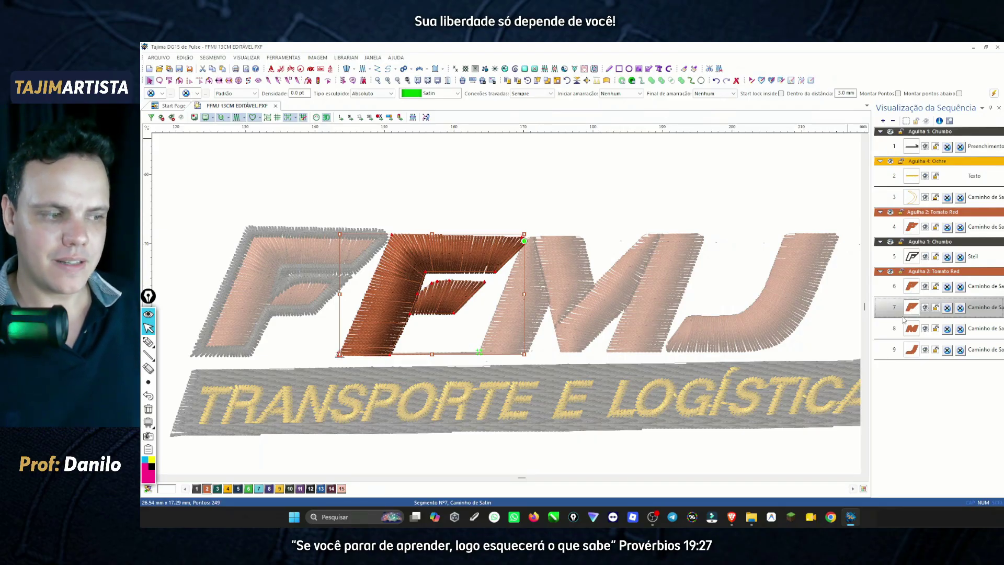
Convert the second F's copy to a Steil segment and assign it to needle 1, Chumbo.
right_click(426, 328)
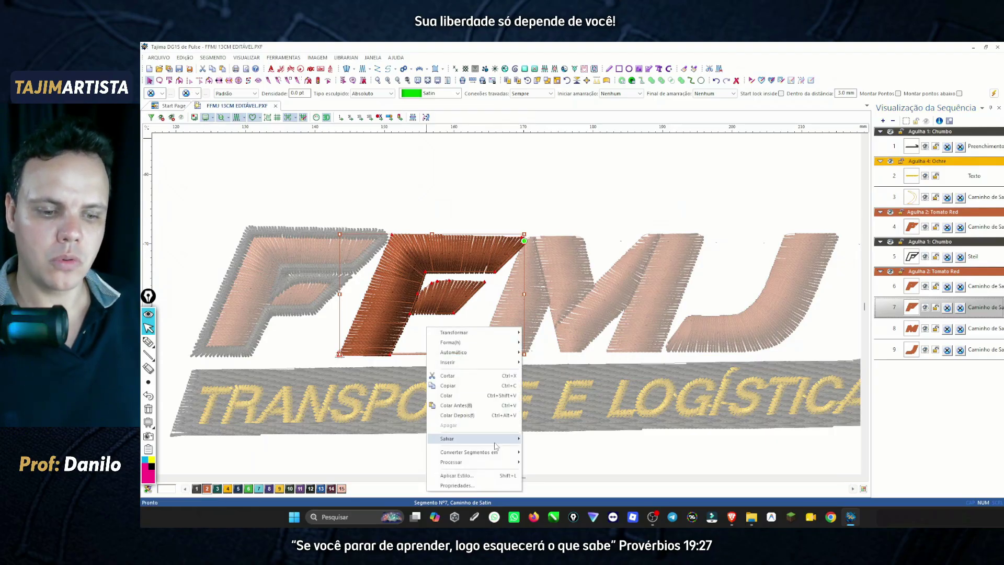
mouse_move(494, 453)
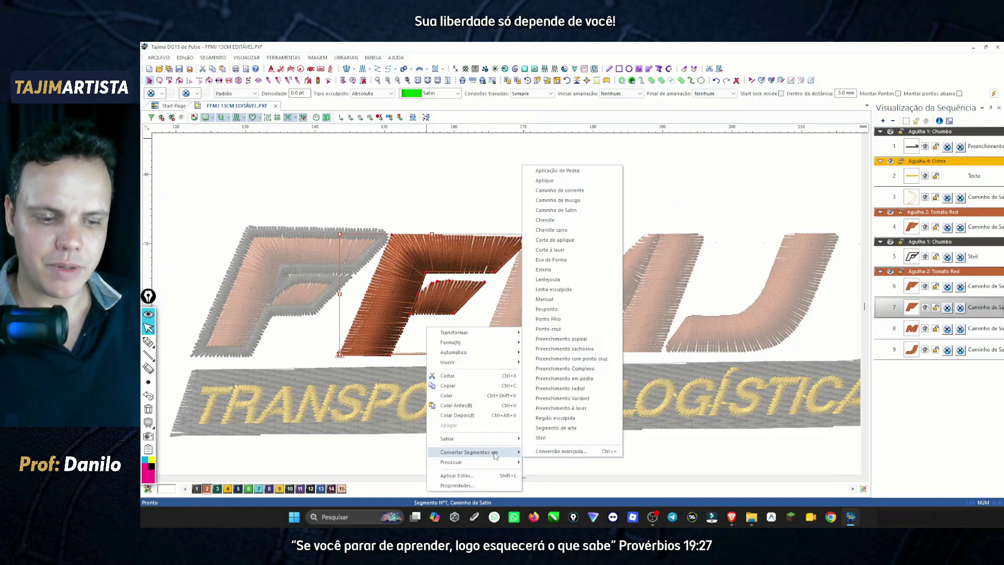
click(542, 442)
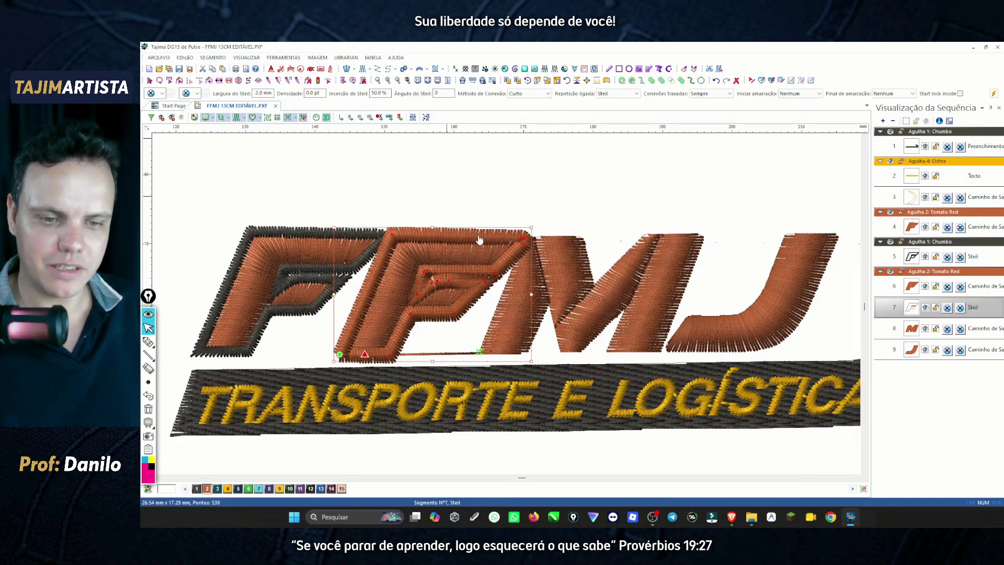
click(196, 489)
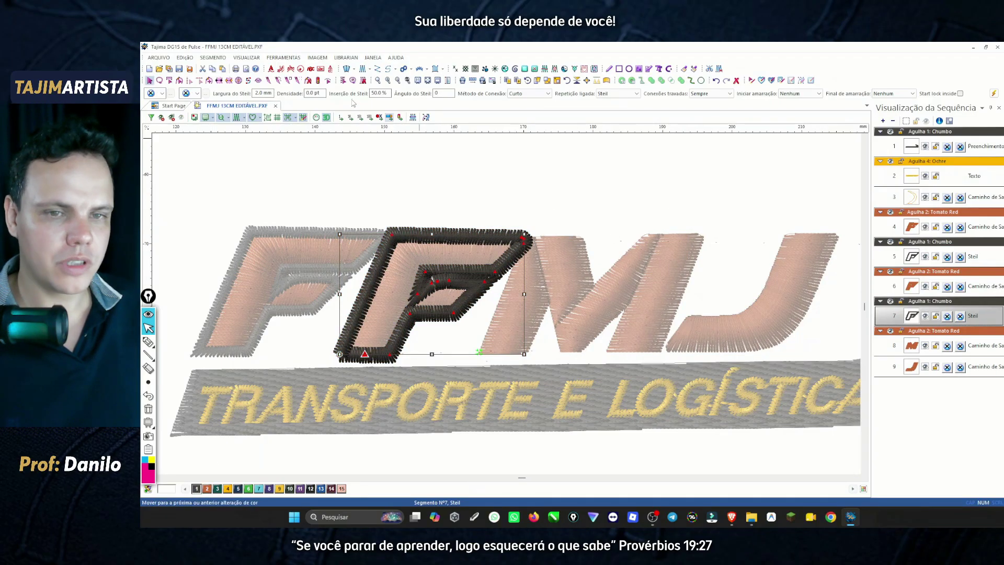
Set the Steil width of the second F's outline to 1.3 mm and deselect it.
double_click(263, 93)
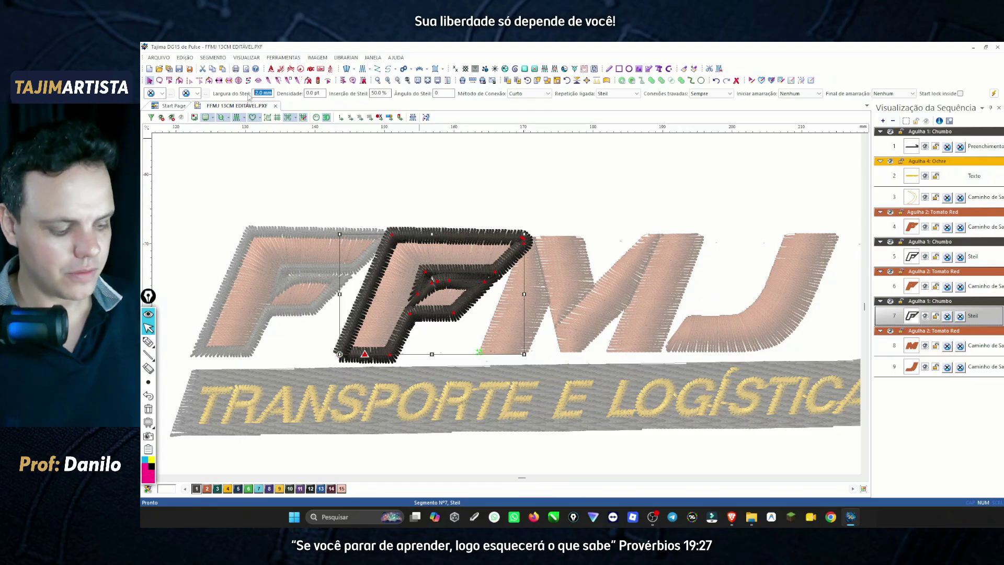
text(1.3)
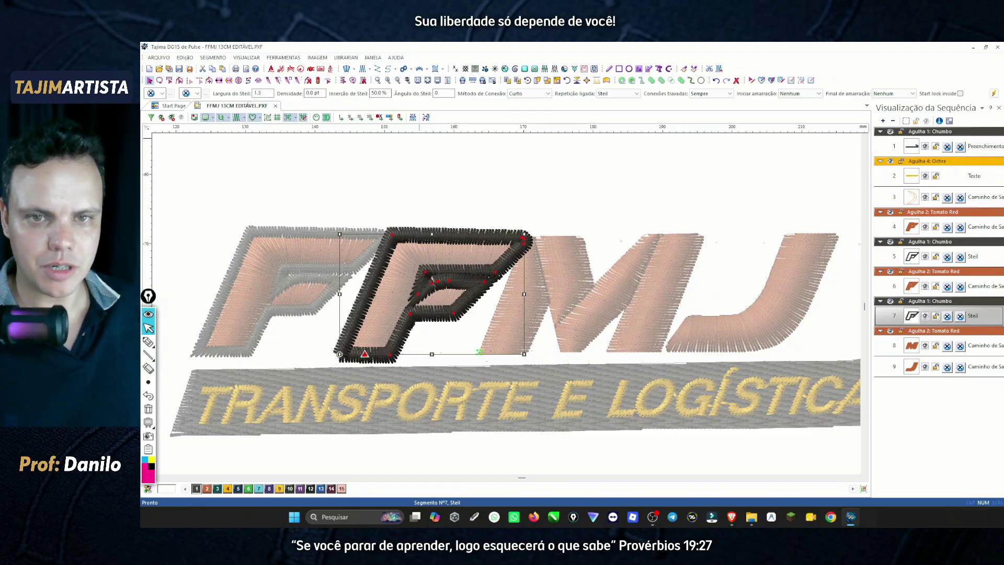
key(Return)
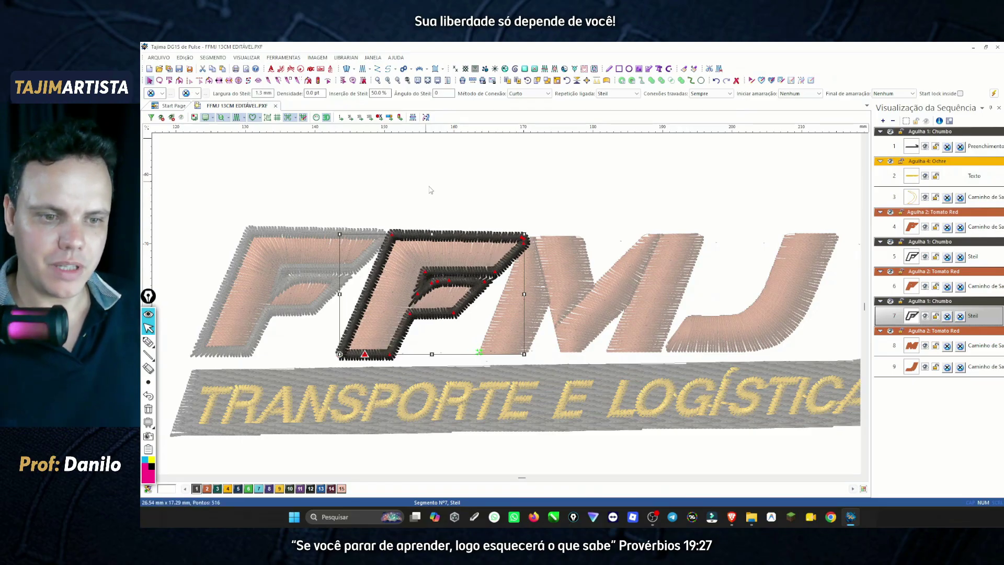
click(432, 188)
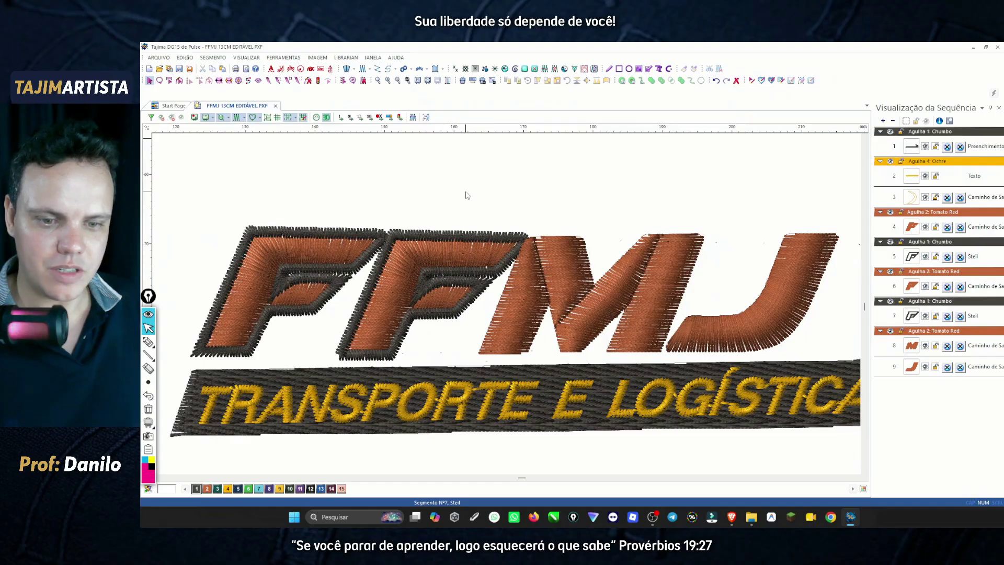
Hide the stitches and close the gap at the second F outline's lower-left corner by moving its loose end node onto the start point.
click(390, 81)
click(390, 81)
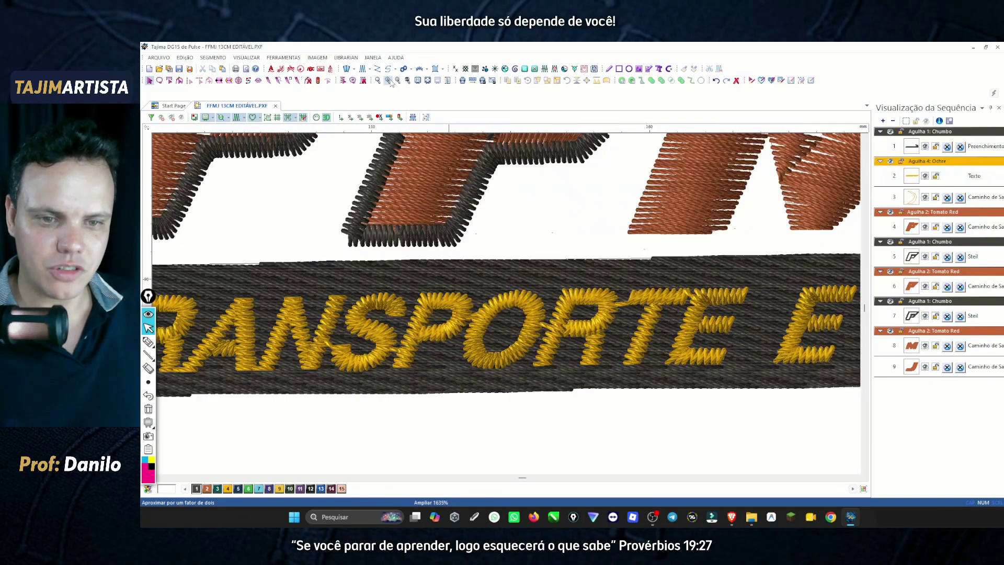
scroll(225, 146, left, 3)
scroll(225, 146, up, 3)
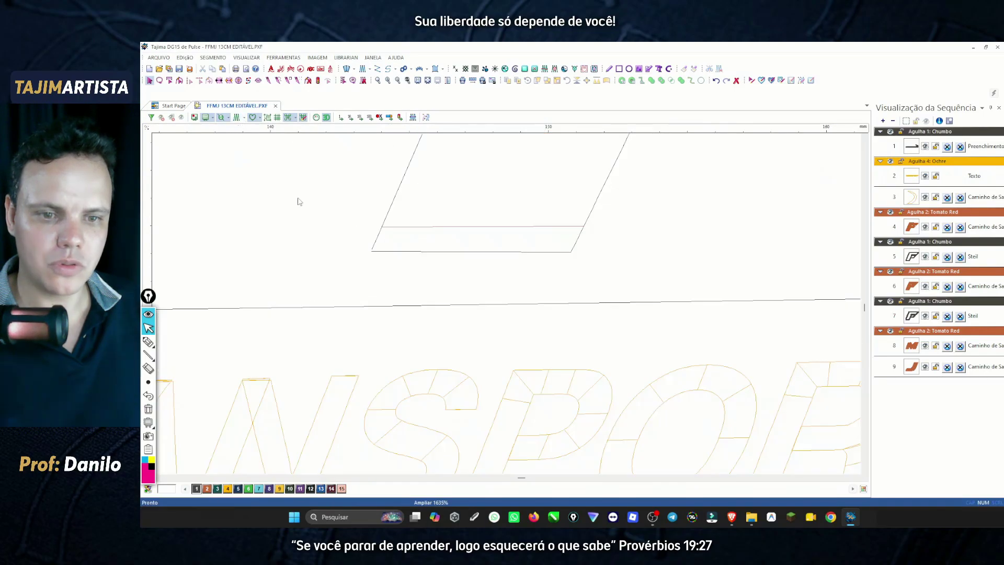
click(388, 81)
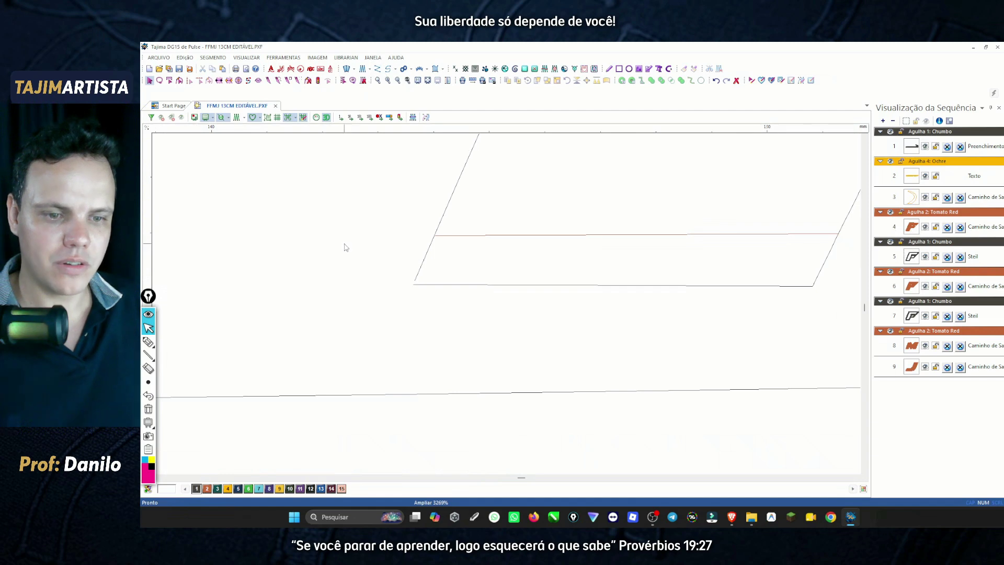
click(918, 316)
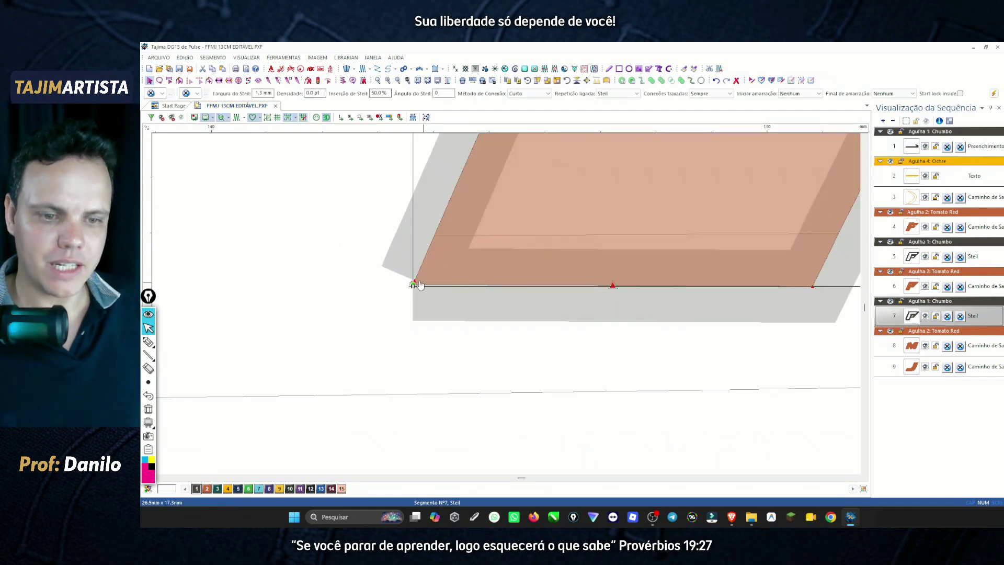
key(r)
drag(419, 274, 413, 285)
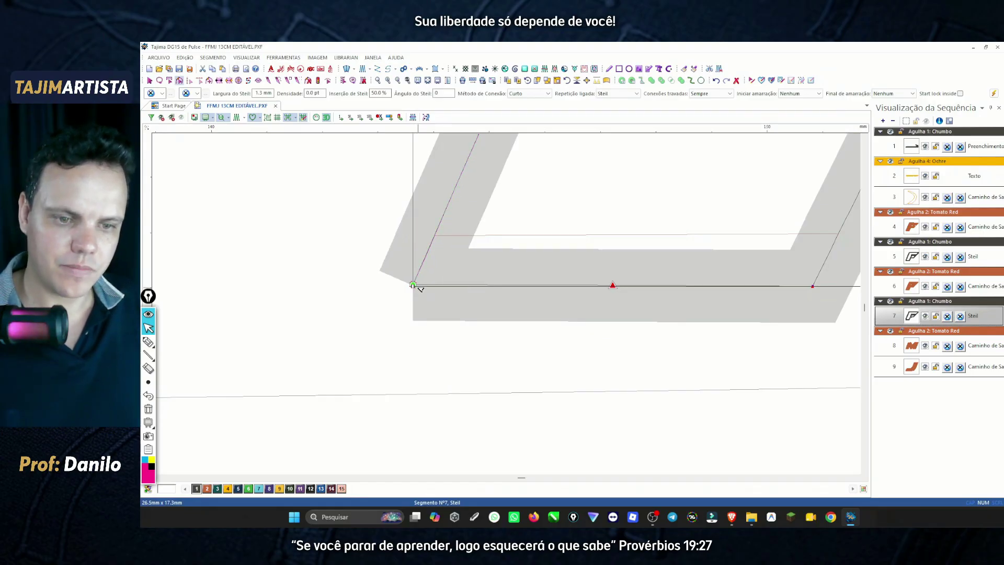
key(Escape)
Show the stitches again and deselect the second F's outline.
click(397, 80)
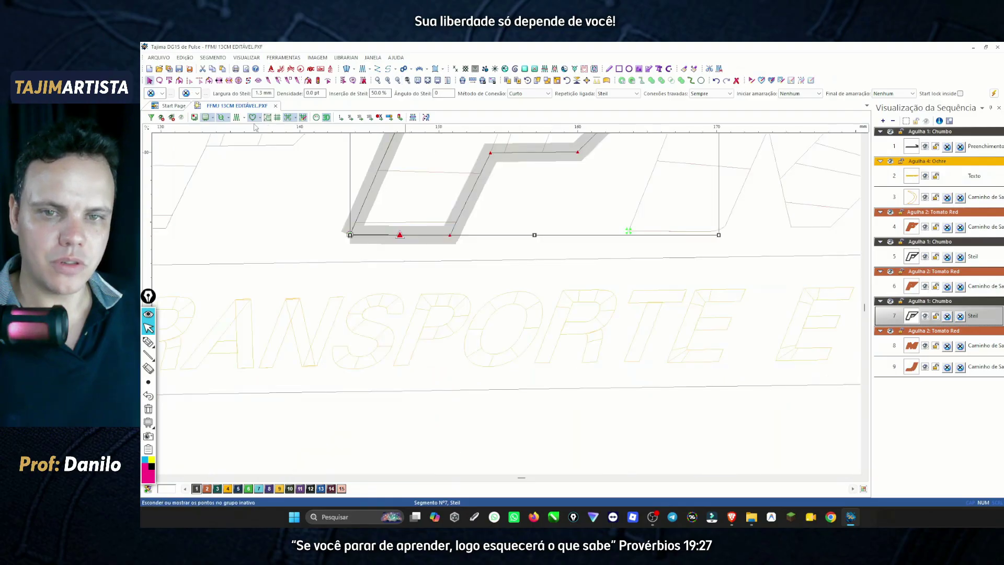
click(237, 117)
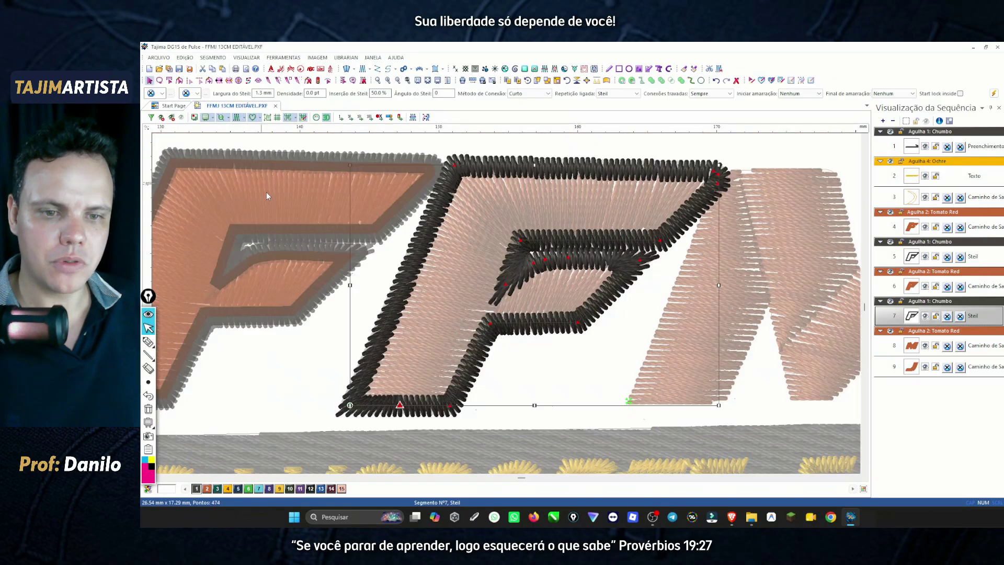
scroll(337, 246, right, 3)
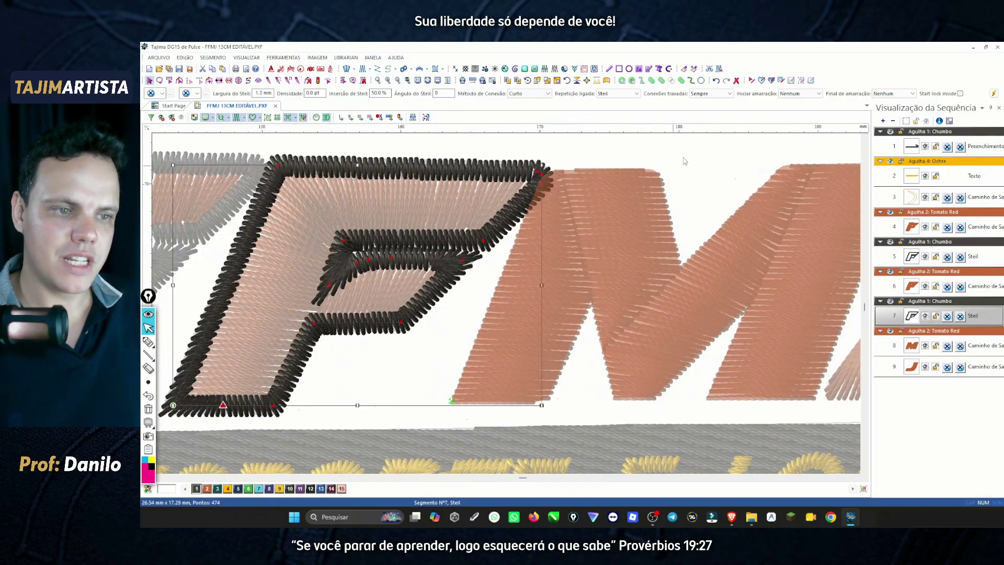
click(685, 161)
Duplicate the M's satin shape and select the copy, segment 9, in the sequence.
scroll(628, 165, right, 2)
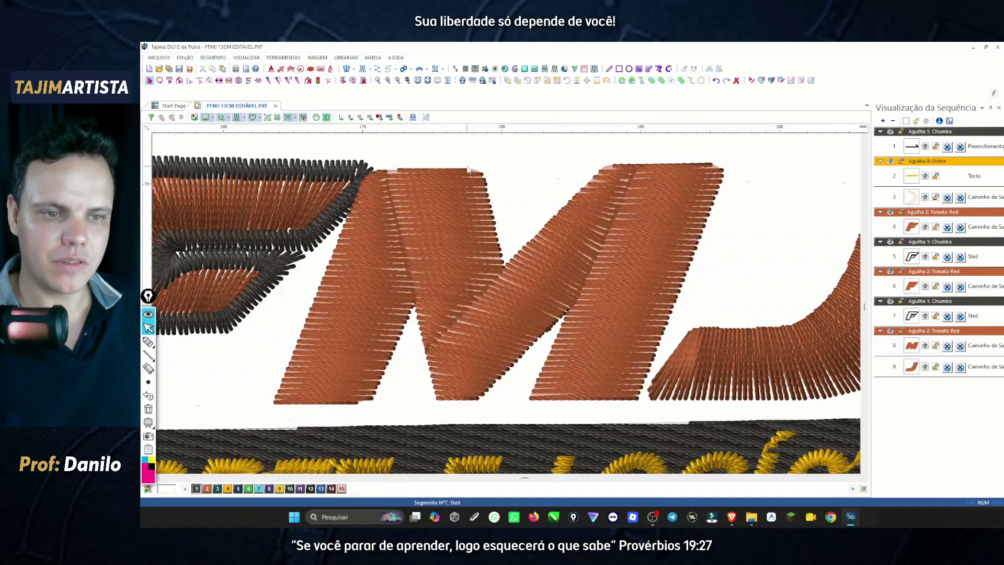
click(468, 170)
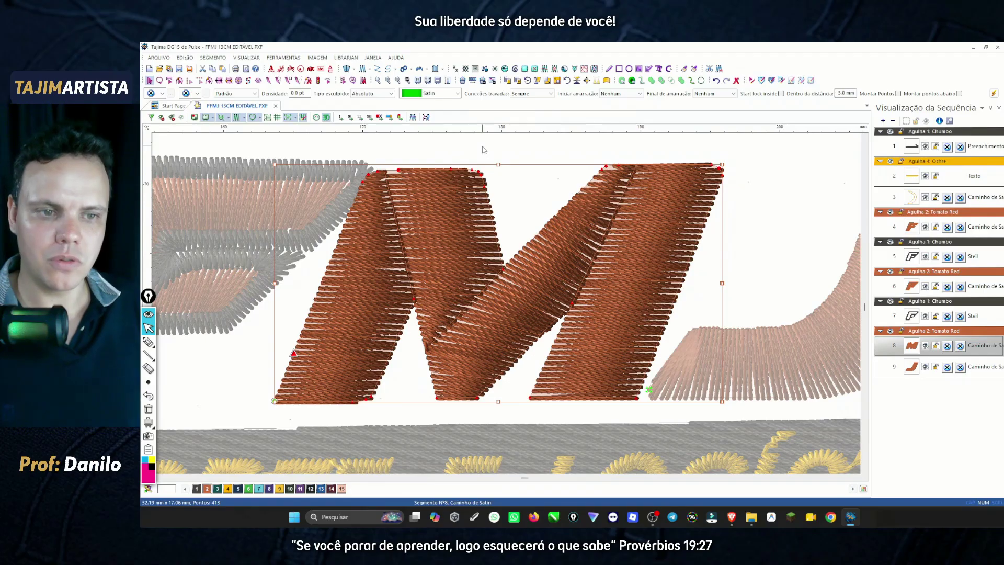
key(ctrl+v)
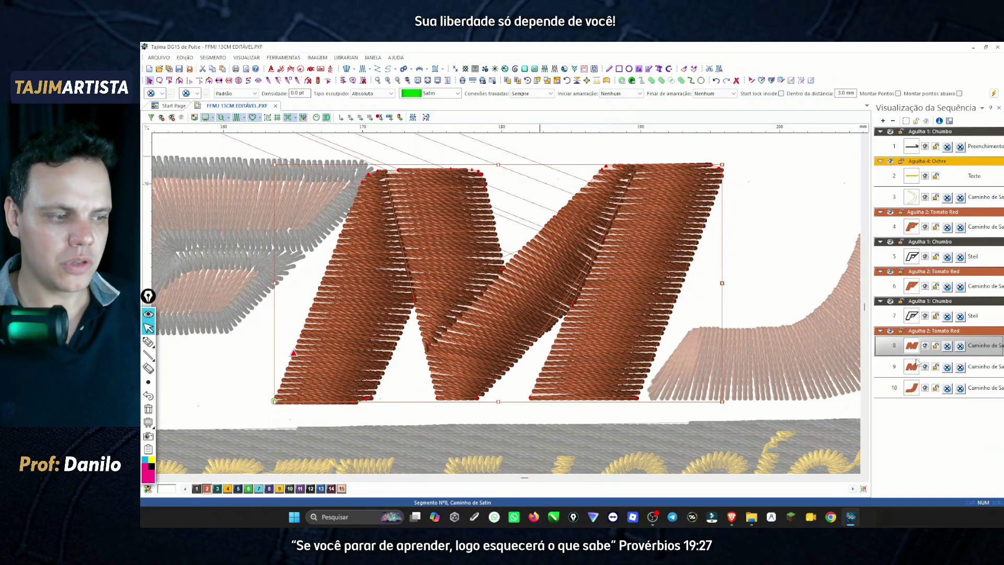
click(915, 367)
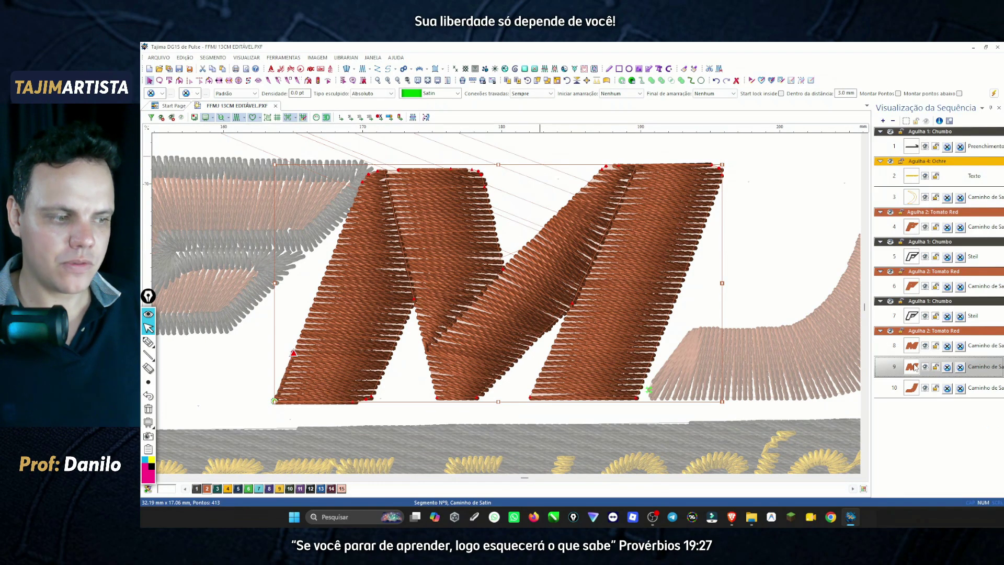
Convert the M's copy to a Steil segment and keep it selected.
right_click(523, 189)
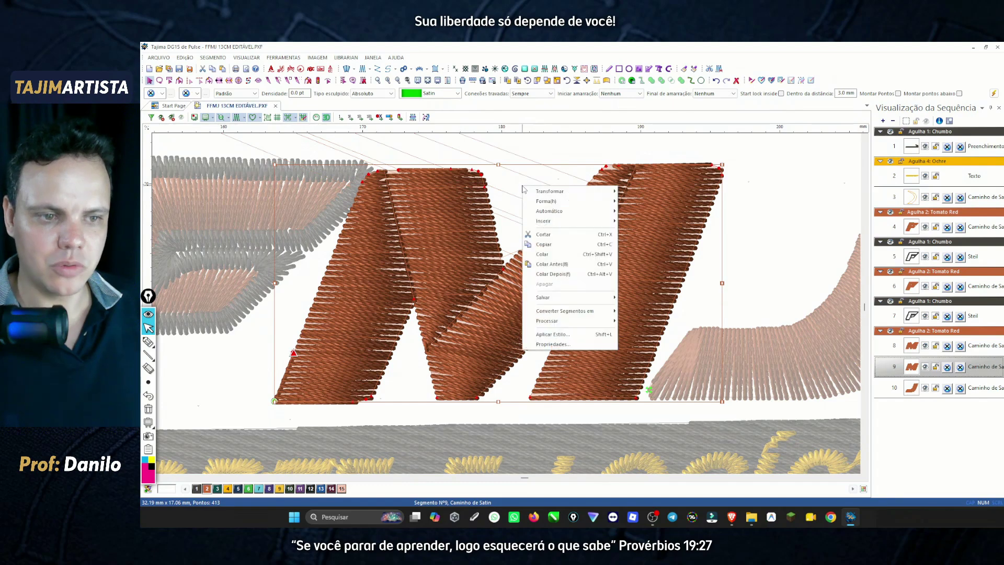
mouse_move(570, 312)
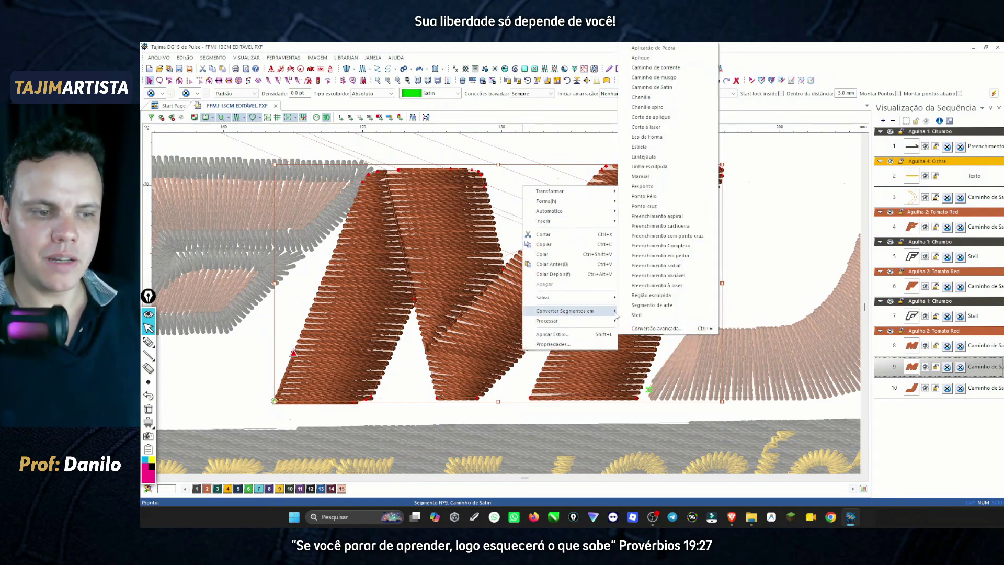
click(637, 316)
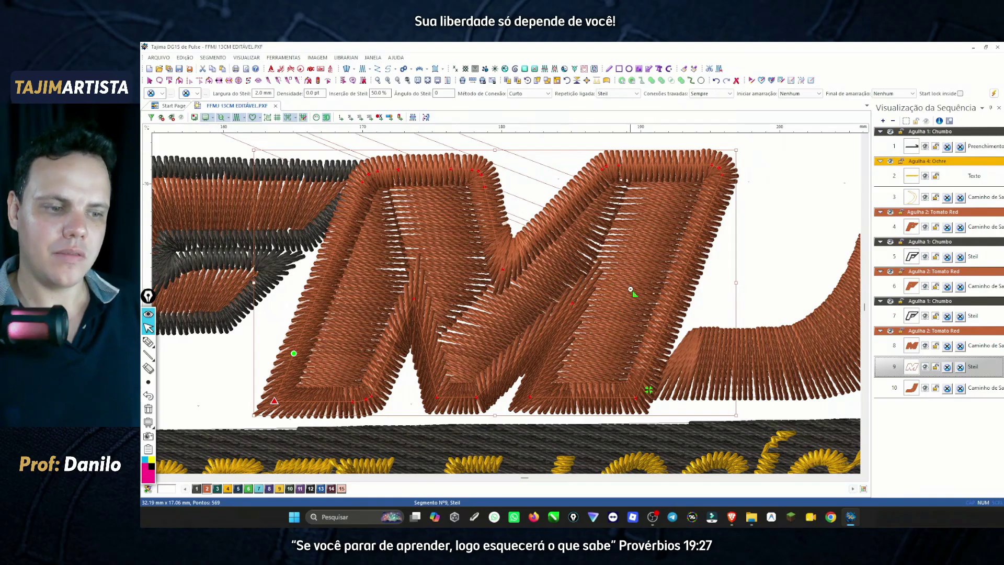
click(630, 291)
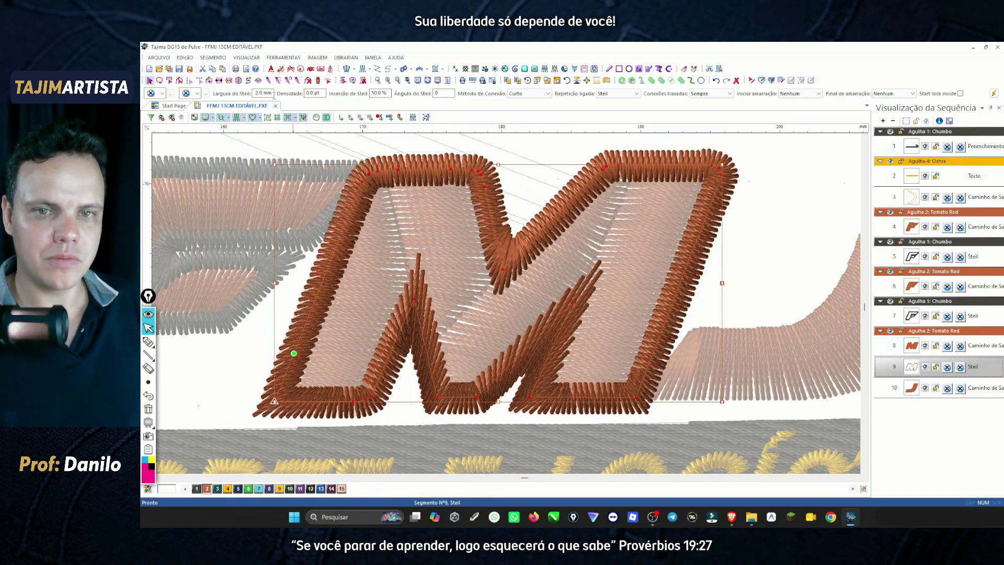
Set the M outline's Steil width to 1.3 mm, assign it to needle 1, Chumbo, and deselect it.
drag(271, 93, 250, 96)
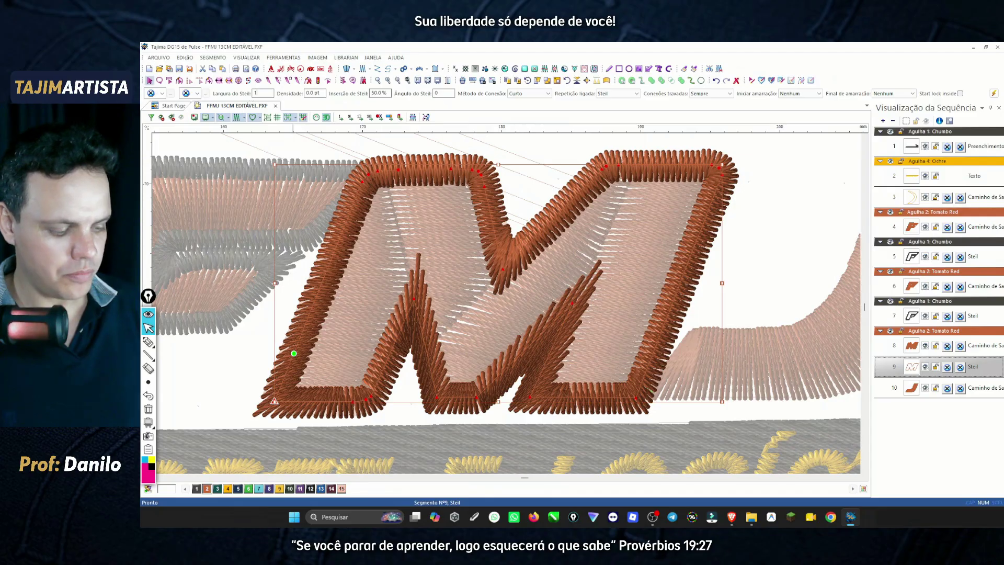
key(Return)
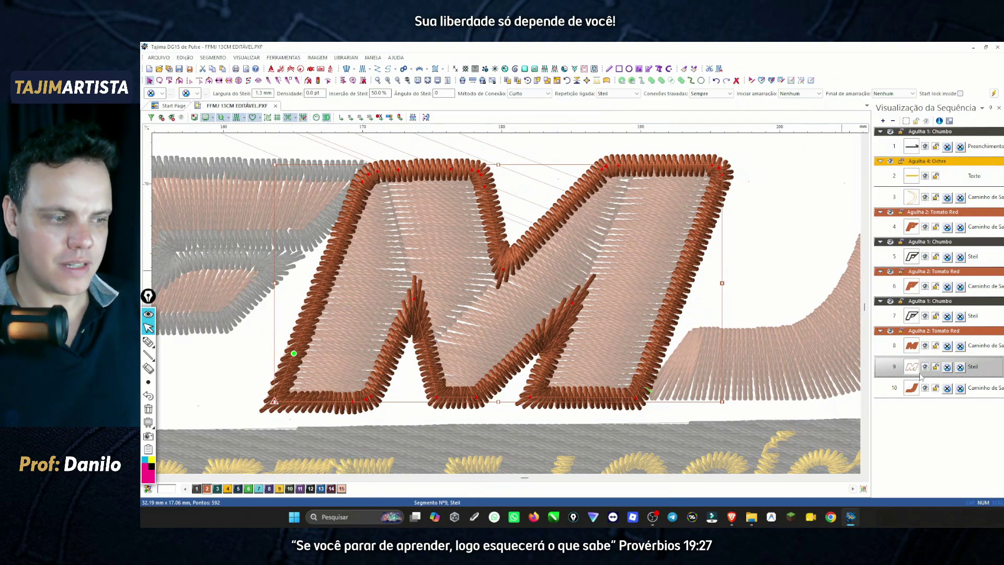
click(197, 488)
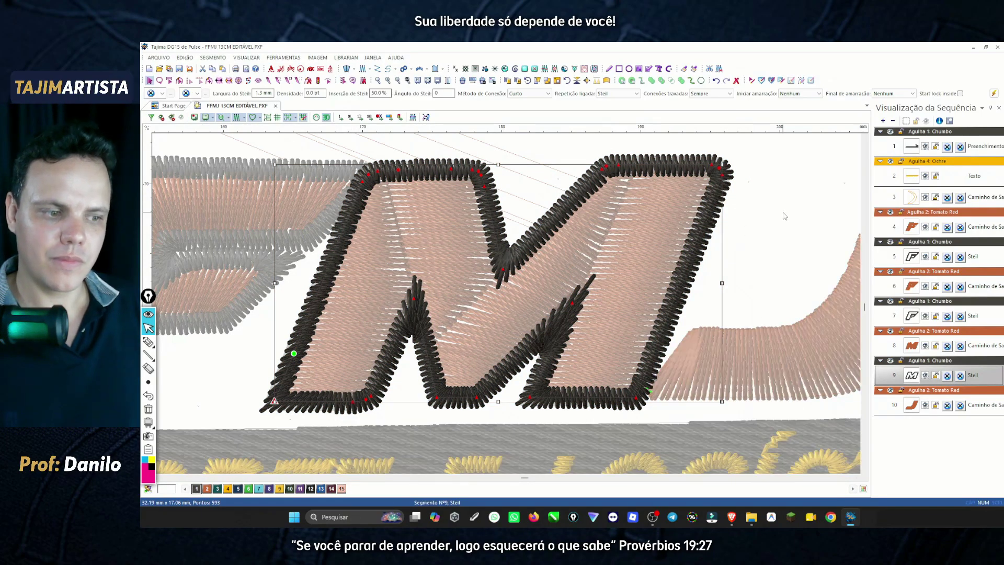
click(789, 219)
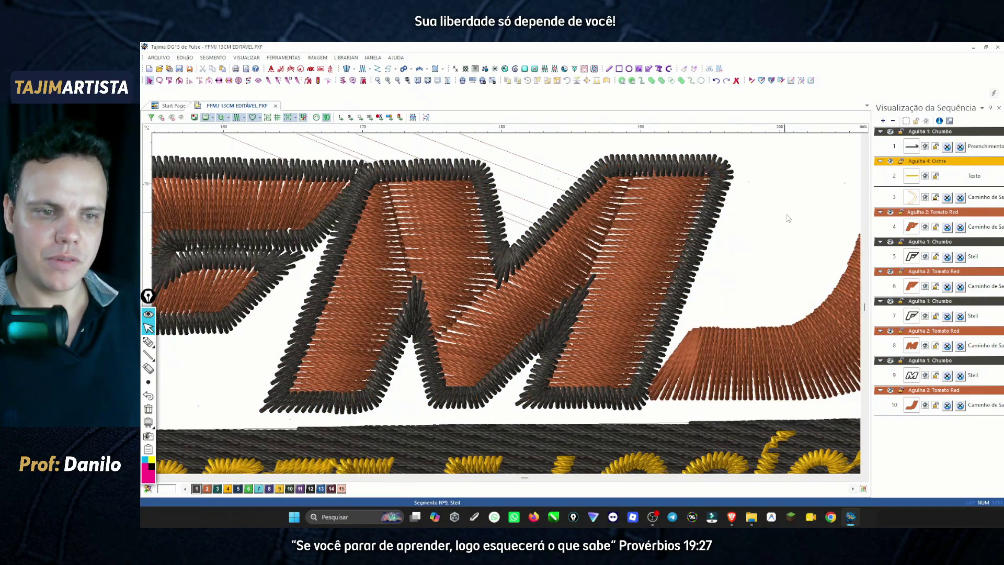
Duplicate the J's satin shape and select the copy, segment 11, in the sequence.
click(397, 80)
key(Right)
key(Up)
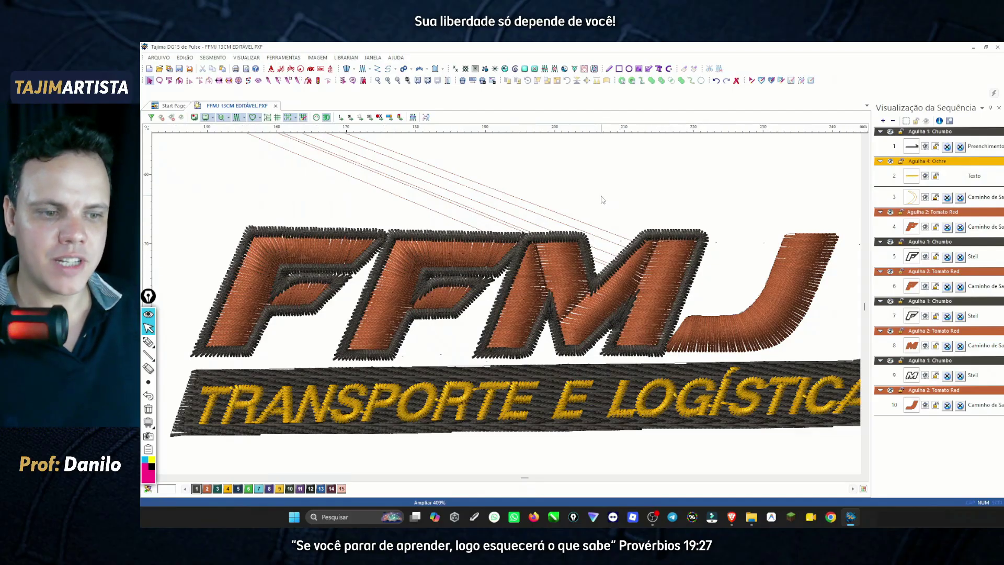
scroll(602, 200, right, 3)
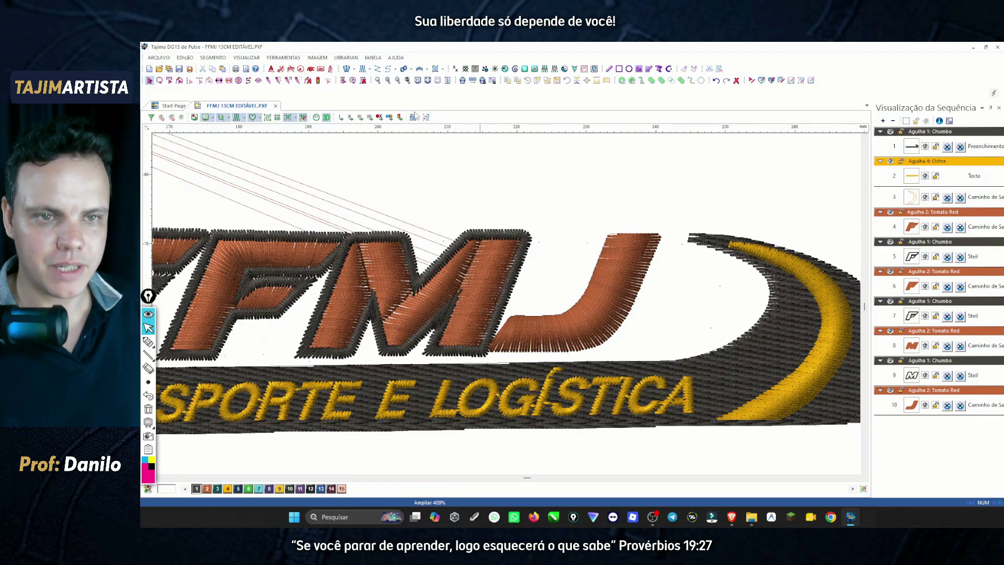
scroll(687, 254, up, 1)
scroll(424, 151, up, 1)
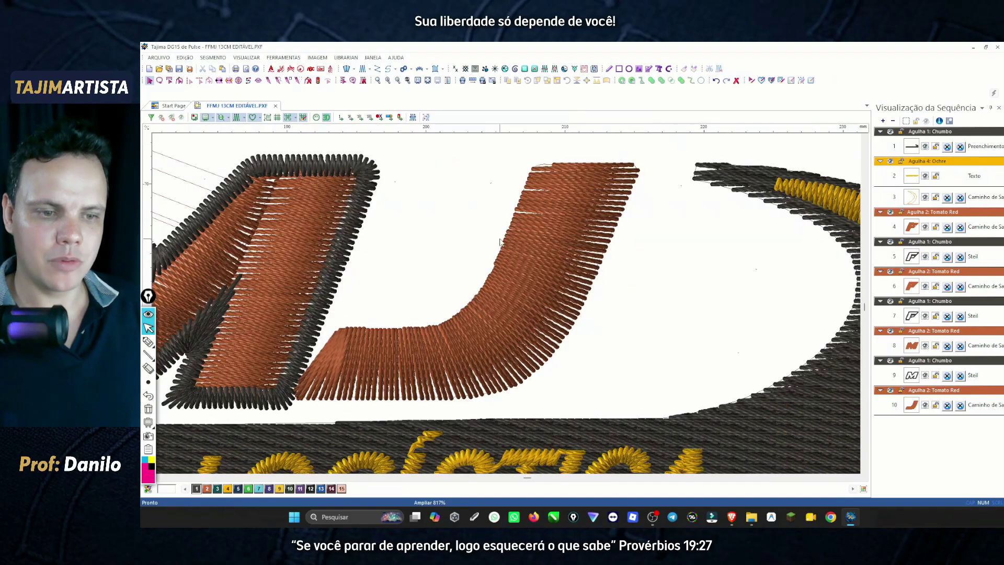
click(503, 239)
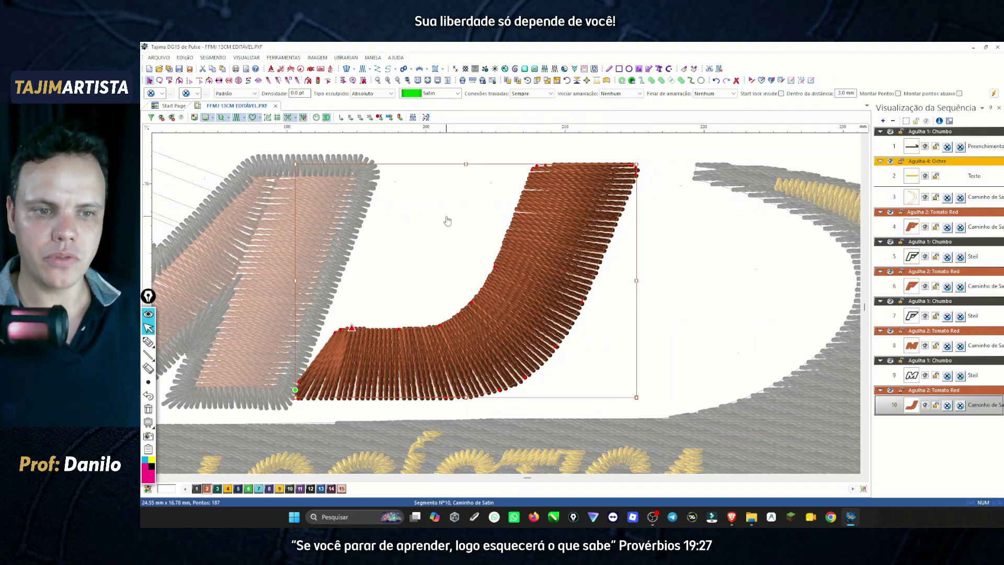
key(ctrl+v)
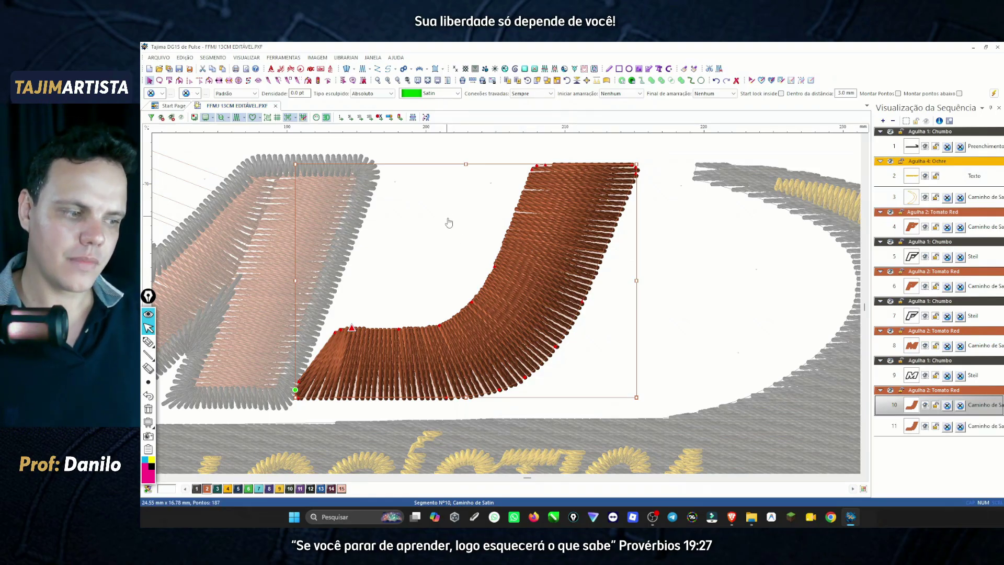
click(912, 426)
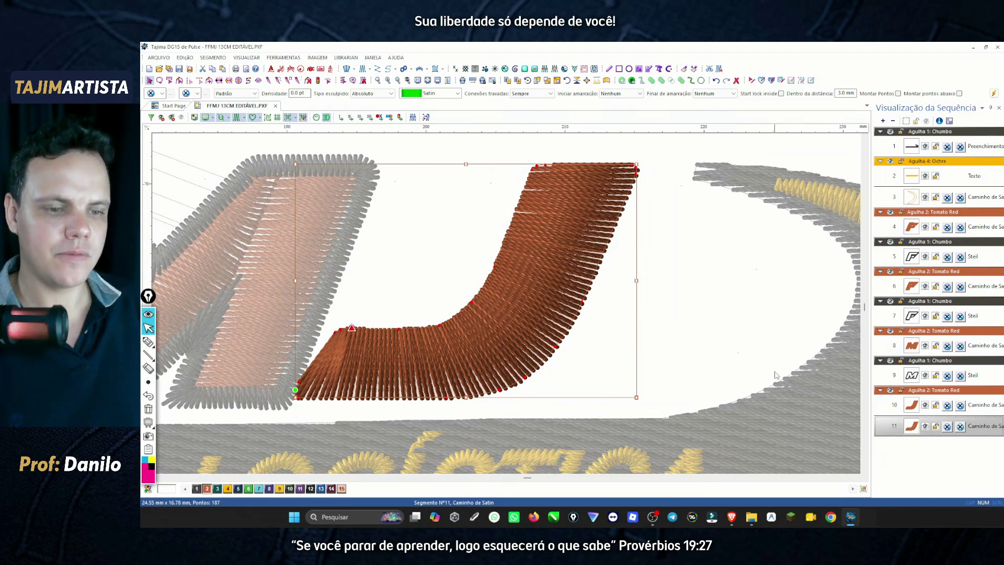
Convert the J's copy to a Steil segment and assign it to needle 1, Chumbo.
right_click(409, 226)
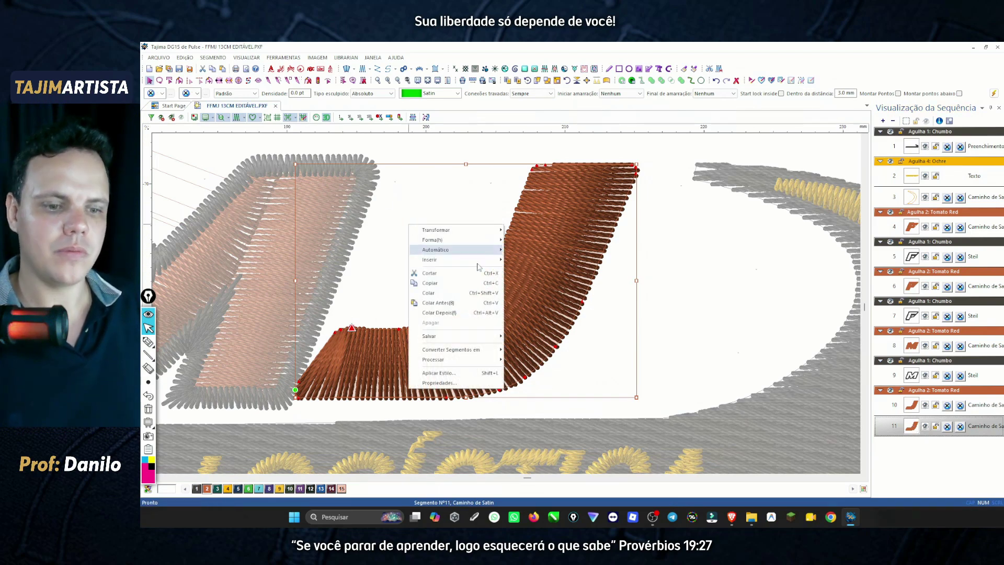
mouse_move(484, 351)
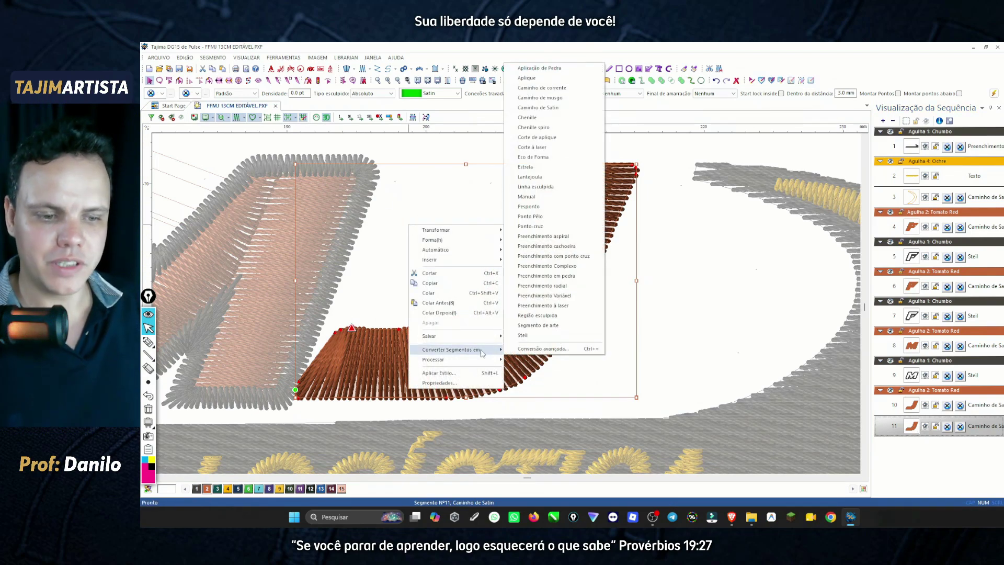
click(523, 336)
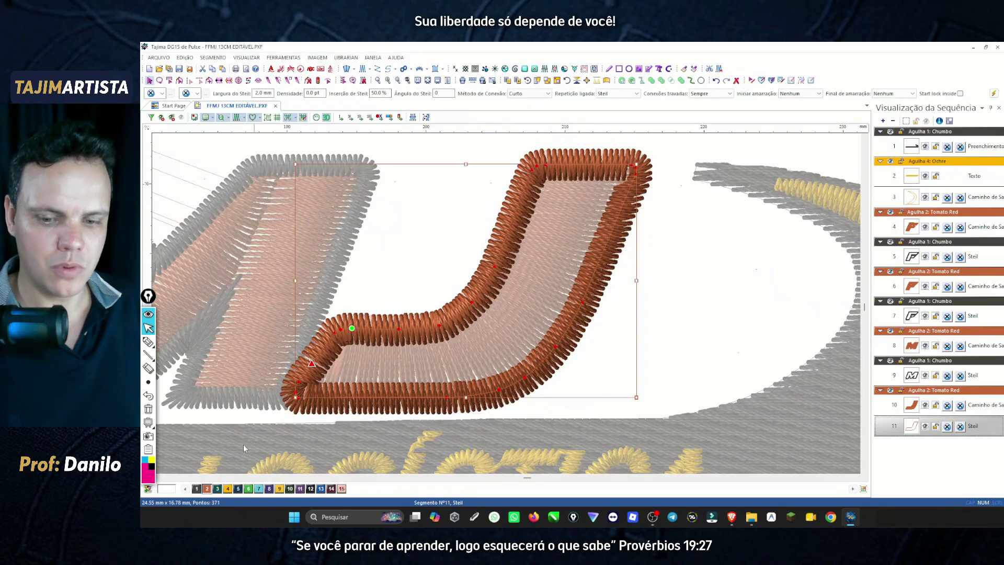
click(196, 488)
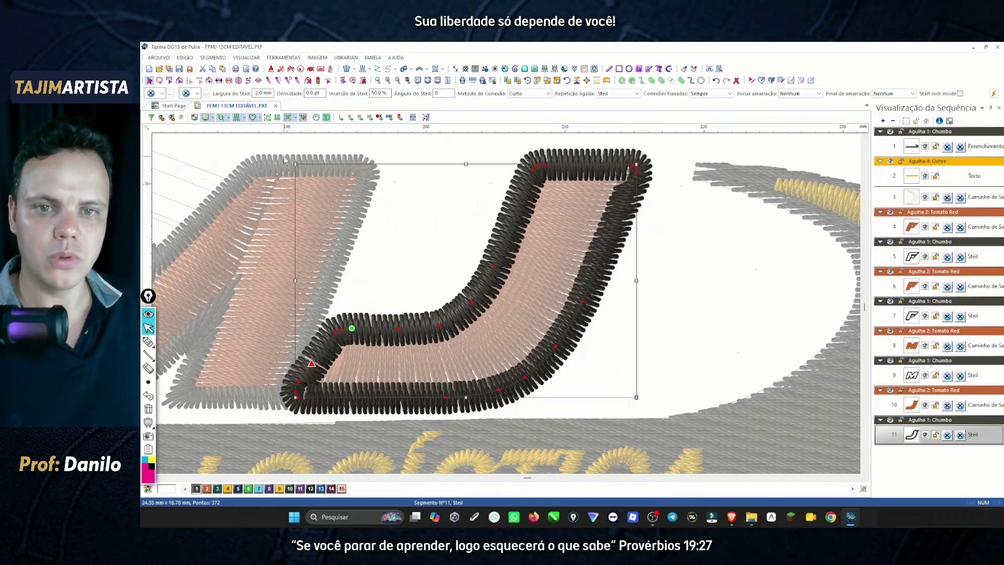
Set the J outline's Steil width to 1.3 mm and deselect it.
click(263, 93)
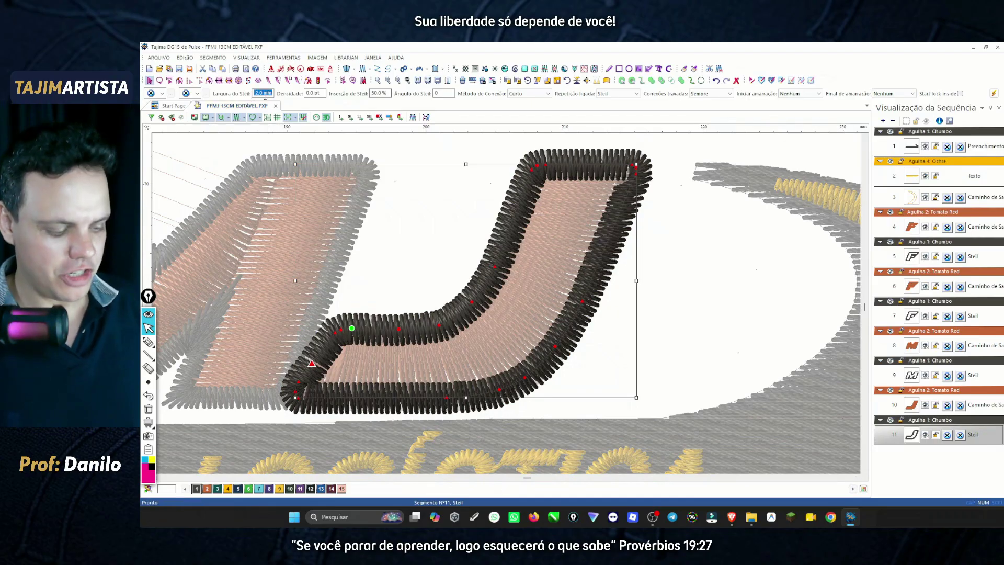
text(1.3)
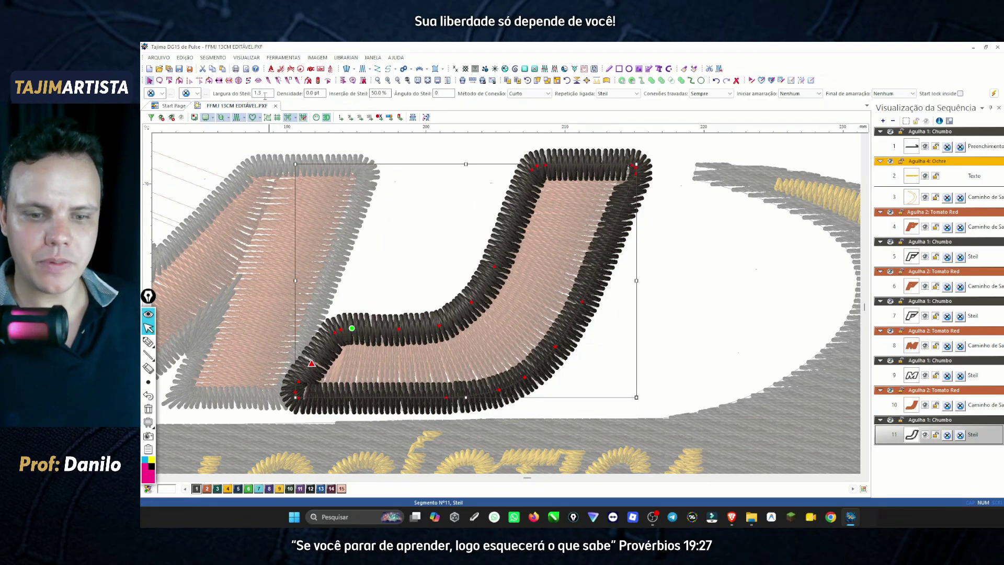
key(Return)
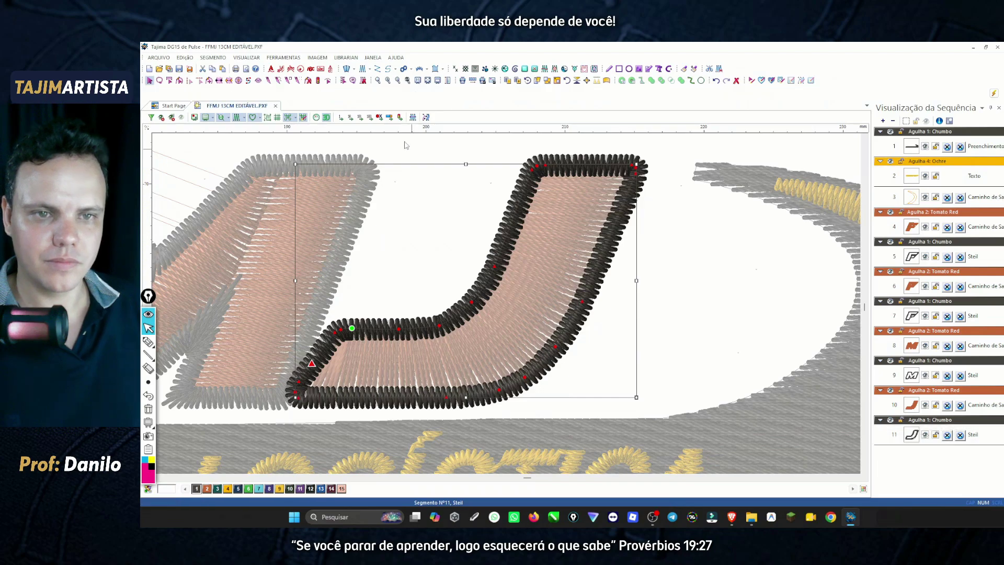
click(406, 147)
Examine the whole logo with its finished letter outlines and the long stray lines running away from the M.
click(398, 80)
click(398, 80)
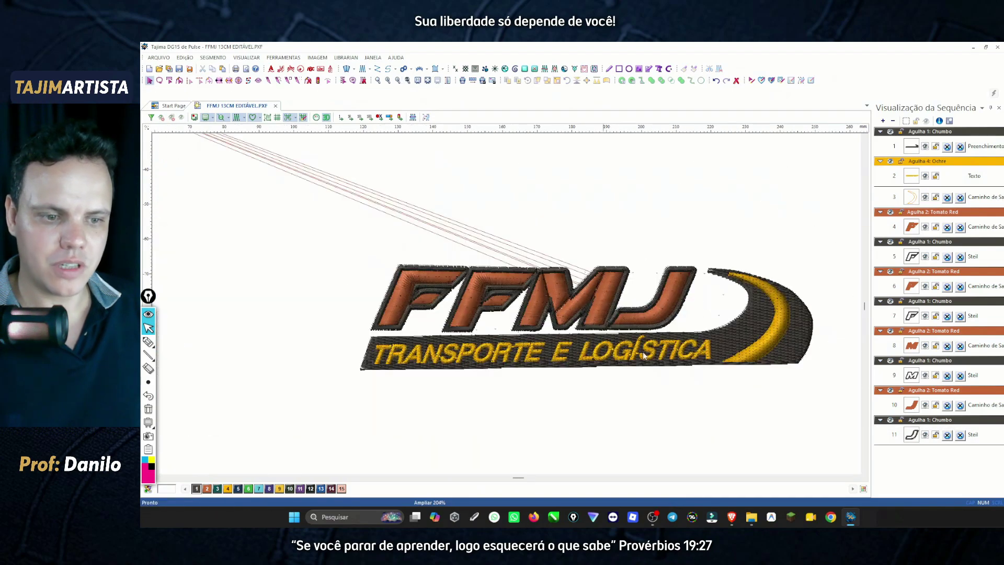
scroll(347, 195, up, 3)
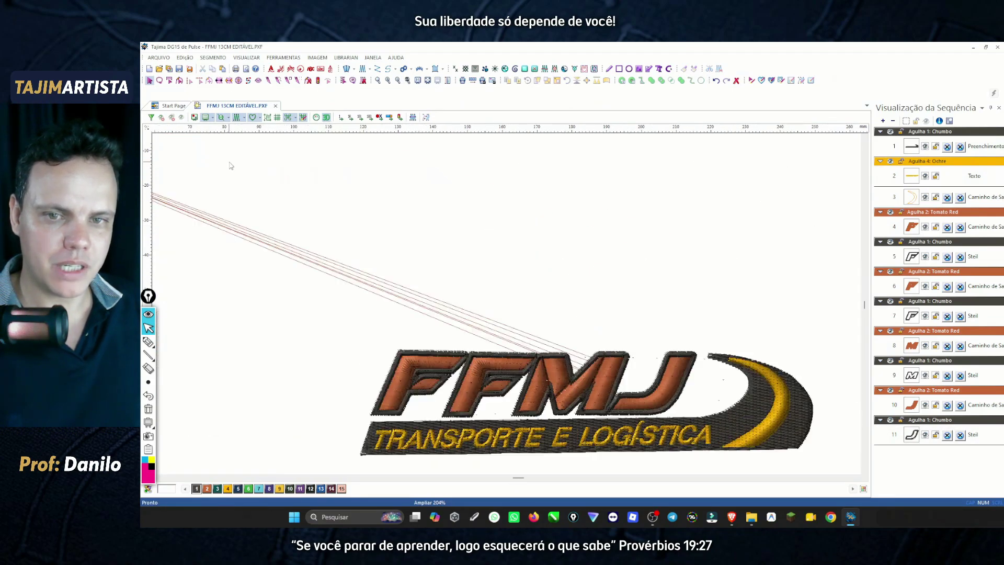
scroll(232, 166, left, 5)
scroll(232, 165, right, 5)
scroll(233, 167, down, 3)
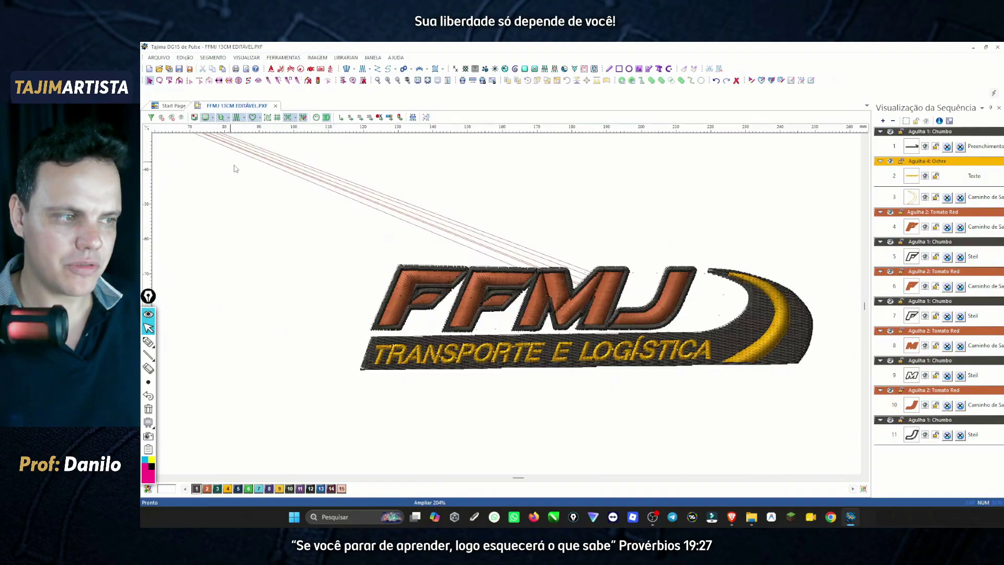
drag(299, 210, 823, 397)
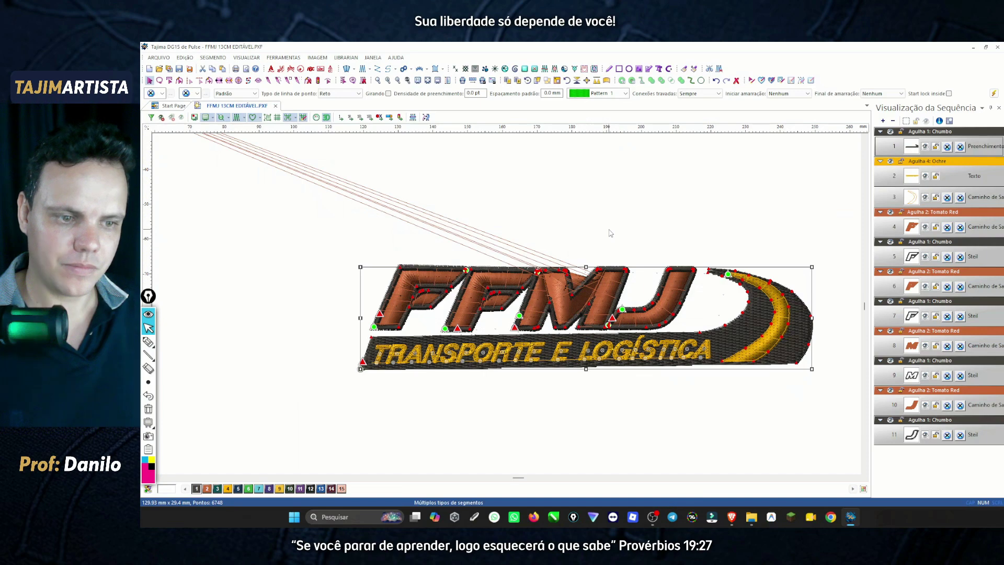
click(634, 204)
click(388, 80)
click(388, 80)
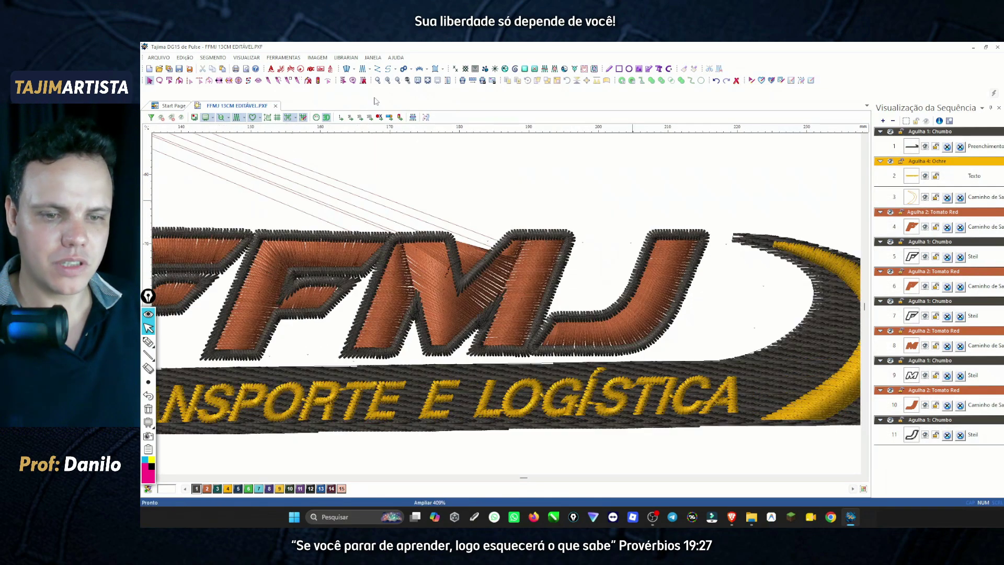
Turn off the stitch display and inspect the angle lines of the M's satin segment, segment 8.
click(237, 117)
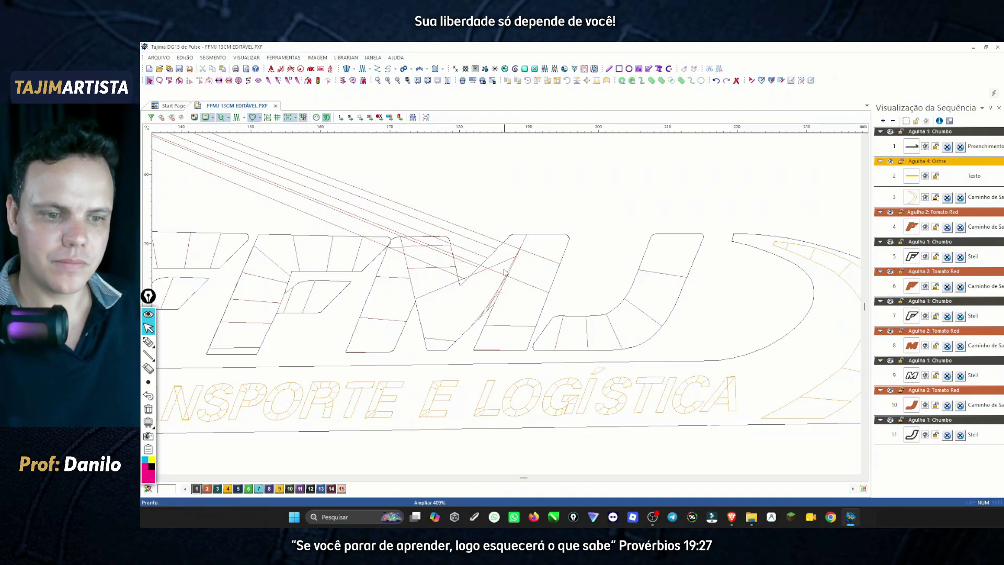
click(912, 346)
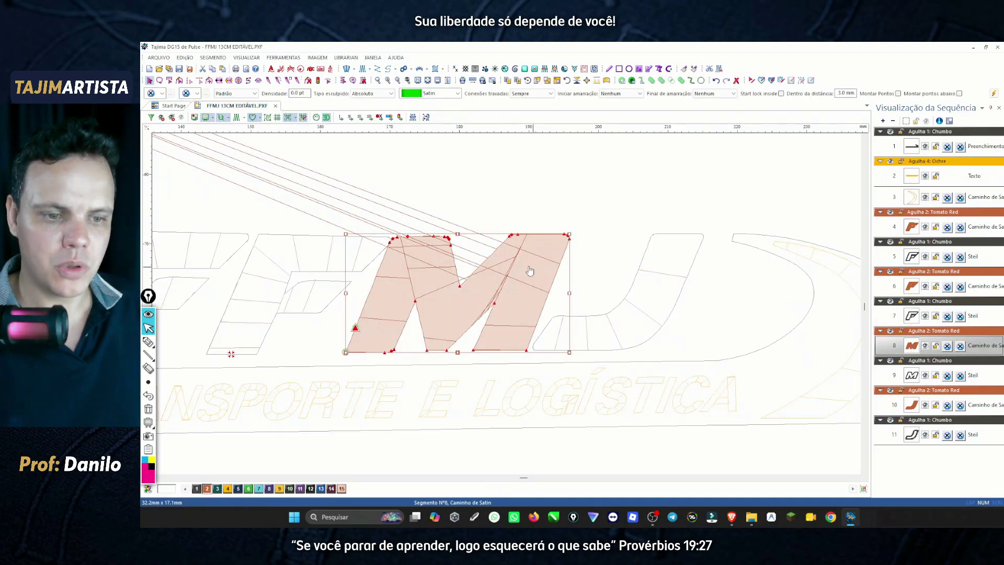
double_click(543, 257)
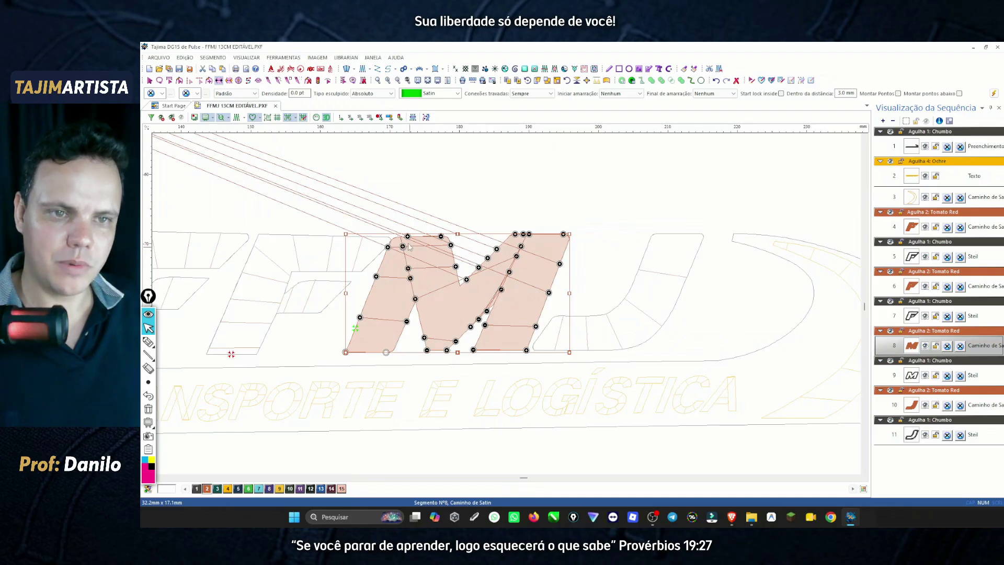
scroll(504, 204, up, 2)
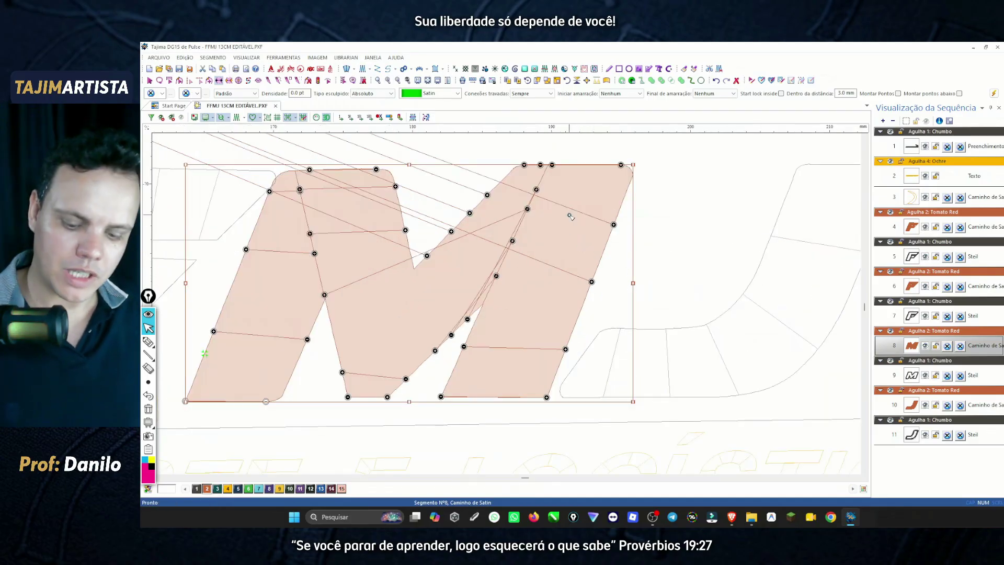
click(668, 150)
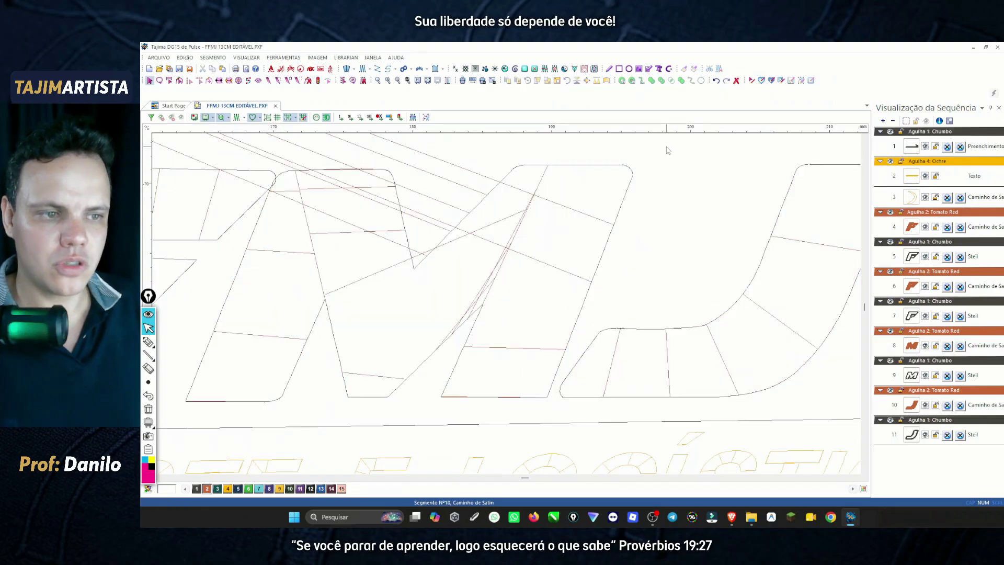
scroll(504, 263, down, 2)
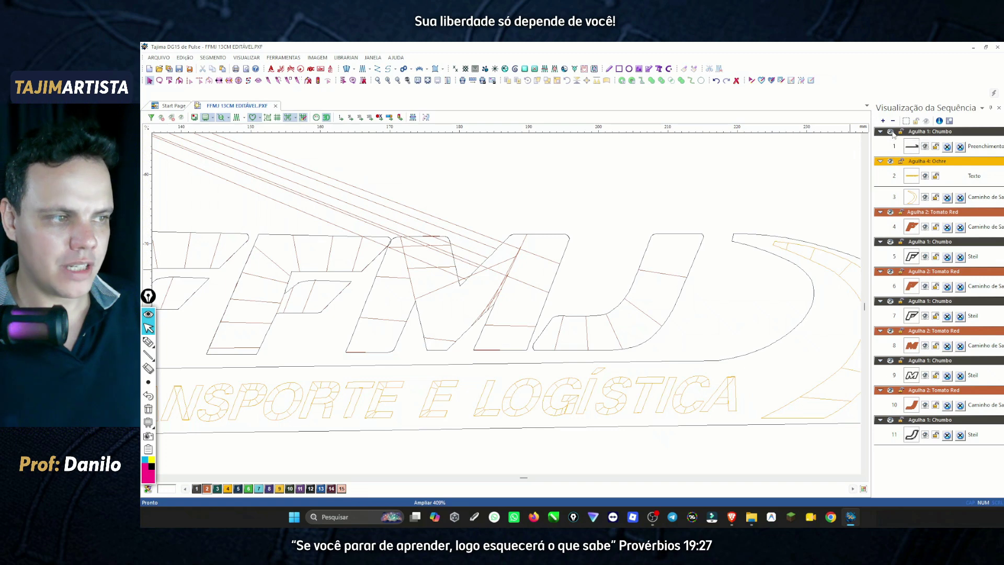
Hide every needle group in the sequence except the Tomato Red one holding the M's satin segment 8.
click(891, 132)
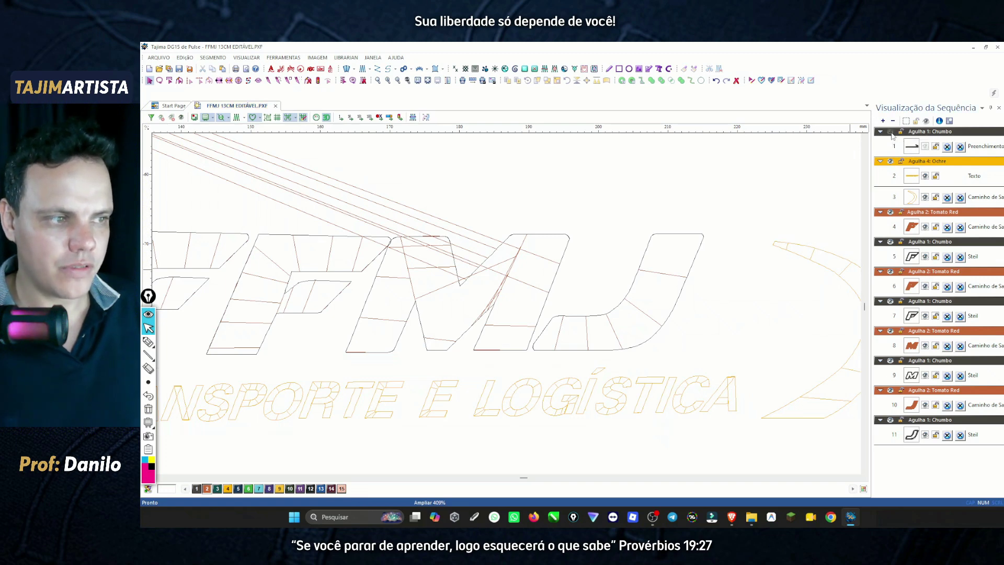
click(891, 162)
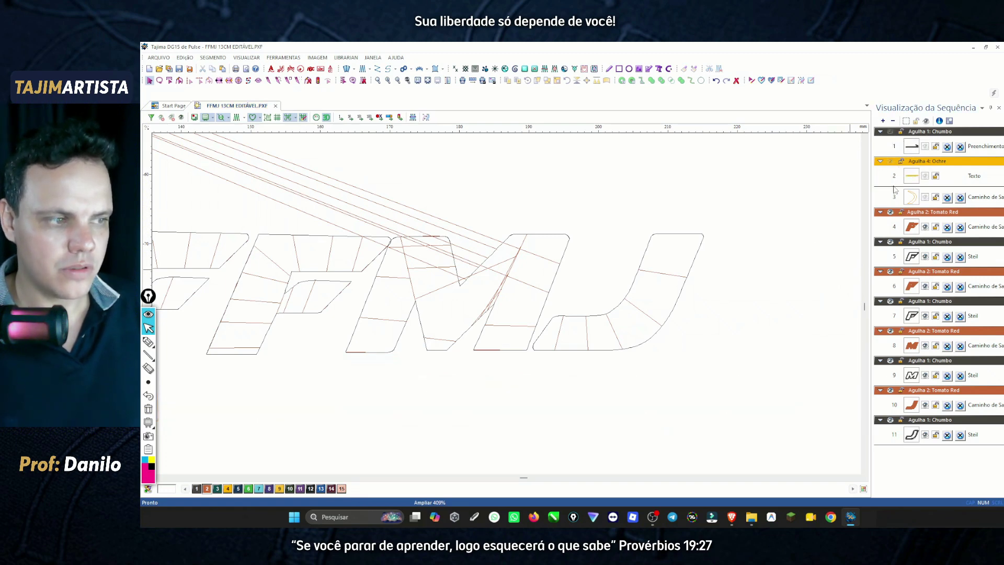
click(891, 212)
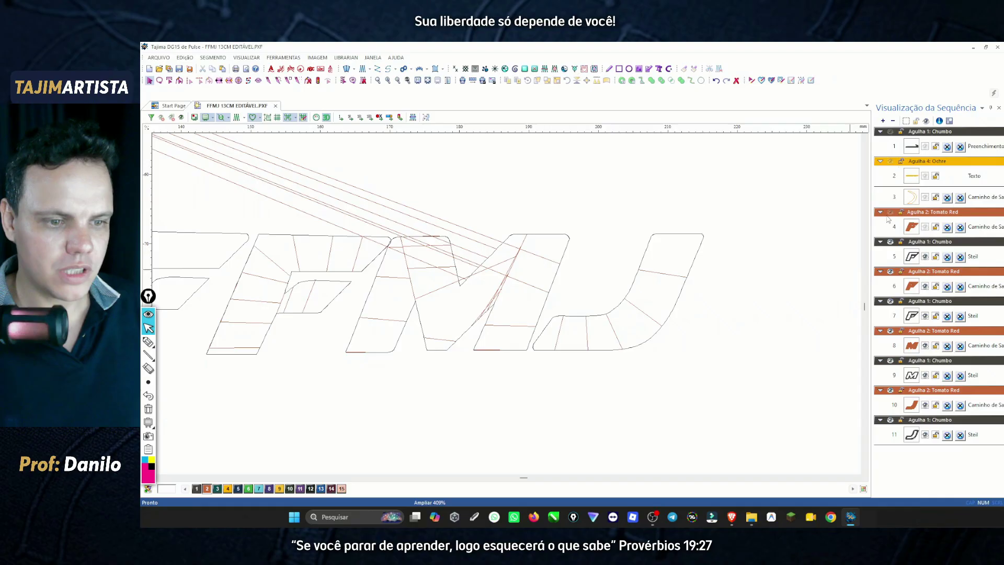
click(891, 242)
click(892, 272)
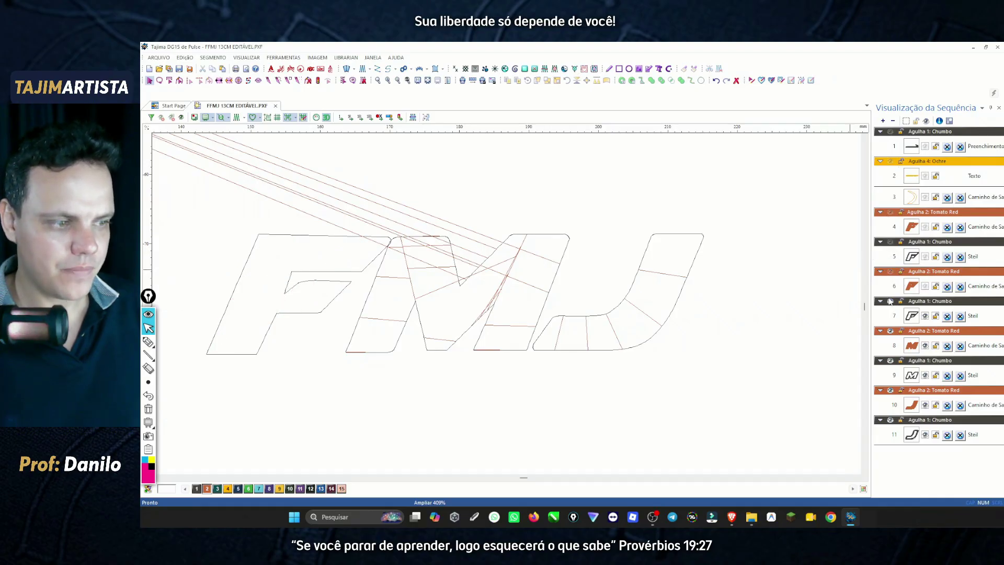
click(890, 302)
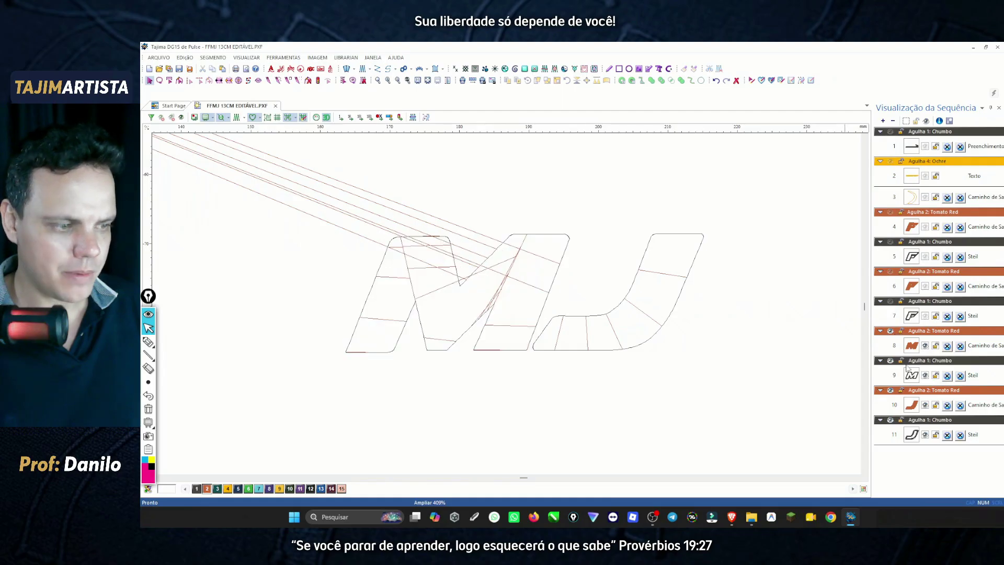
click(891, 361)
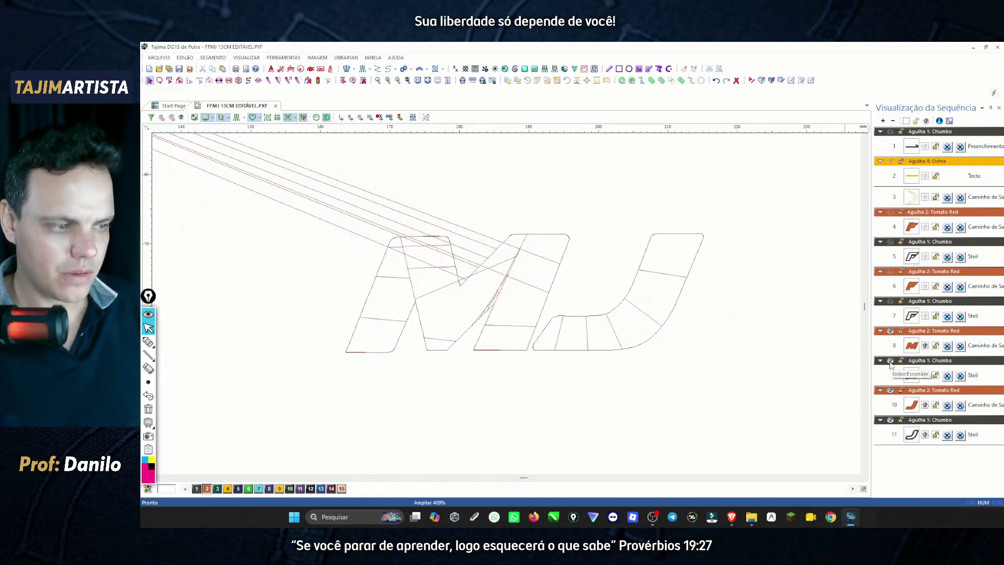
click(891, 390)
click(890, 420)
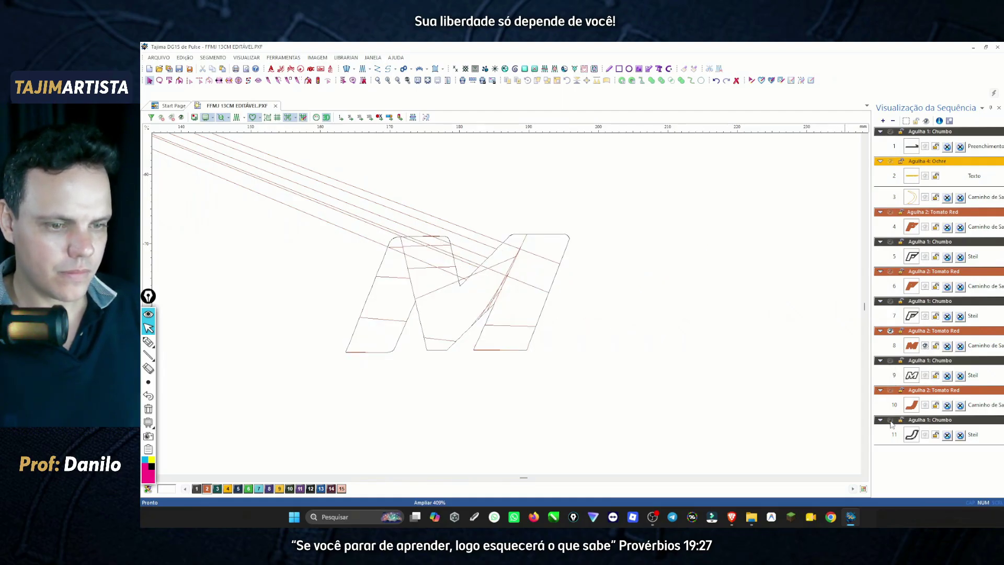
Open the M satin segment's angle lines for editing and delete those crossing the upper part of its right leg.
click(517, 350)
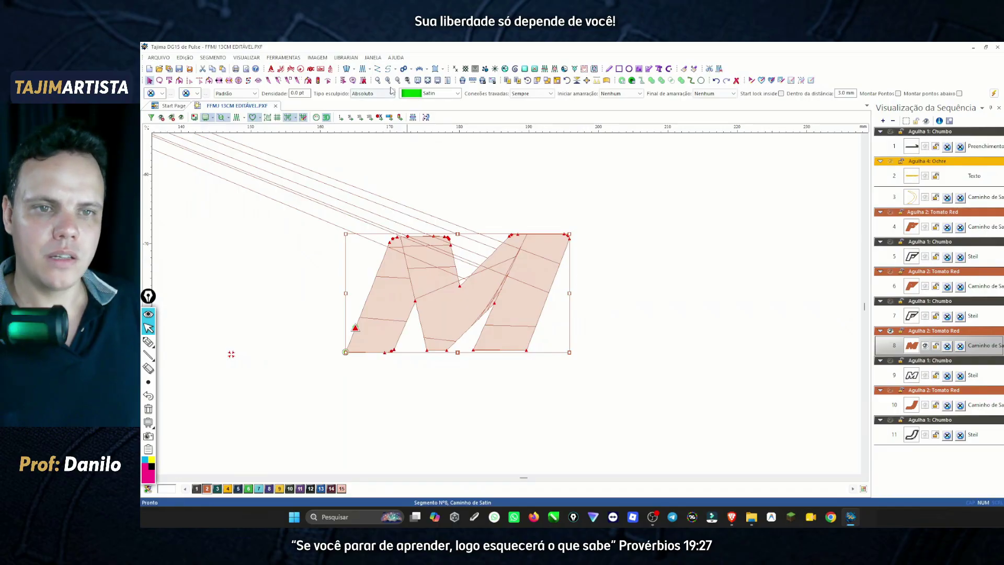
click(388, 80)
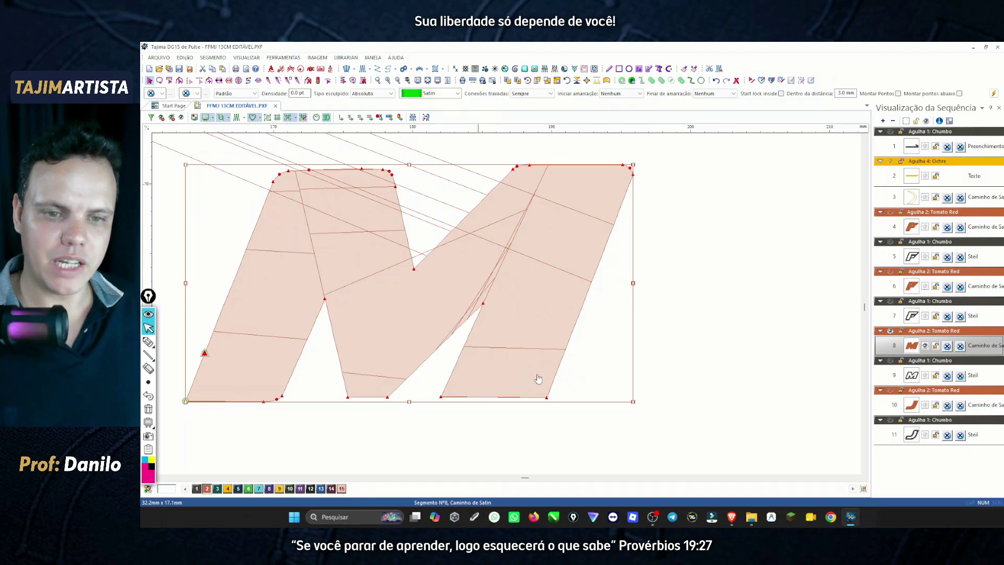
key(r)
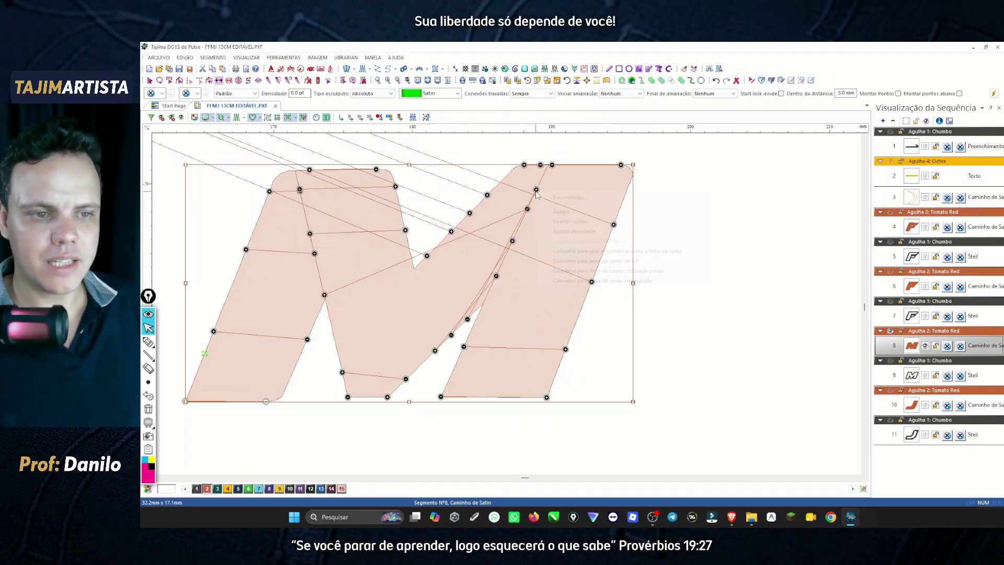
right_click(537, 192)
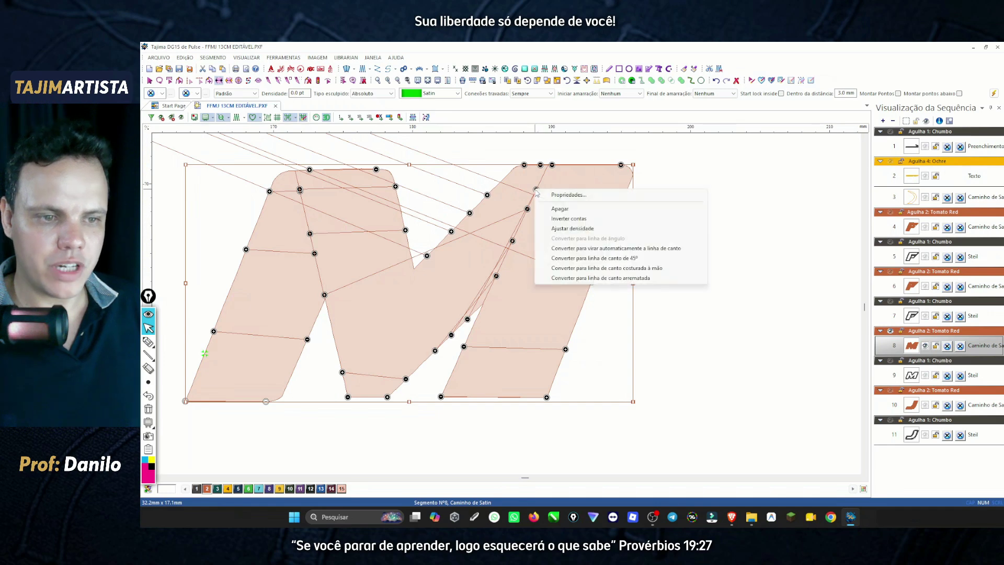
right_click(527, 209)
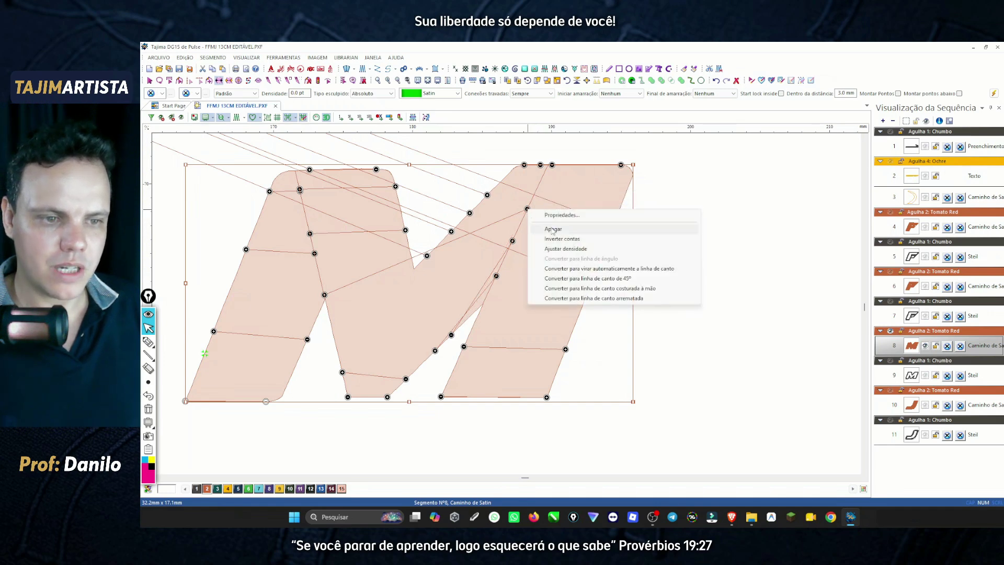
click(553, 228)
right_click(592, 282)
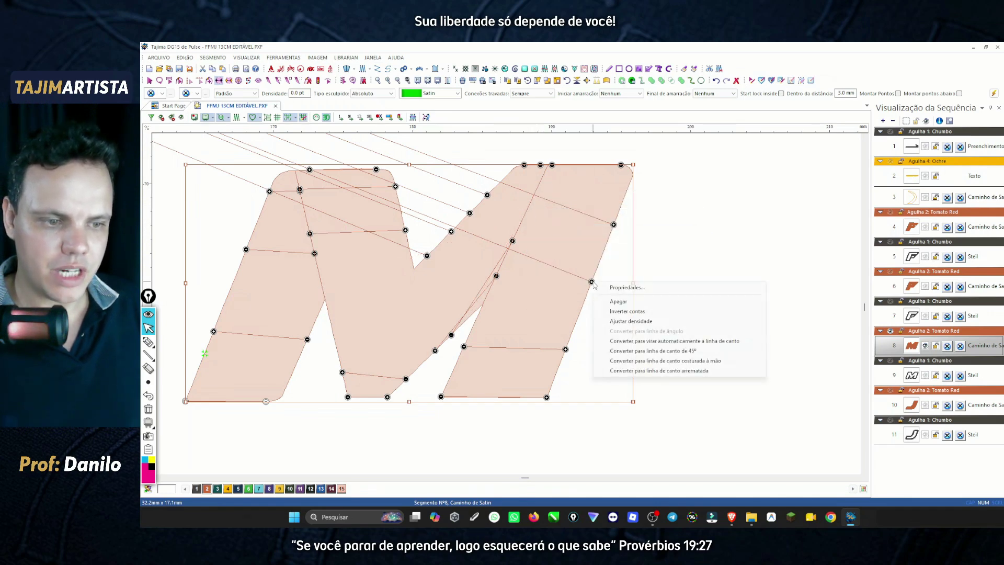
click(618, 300)
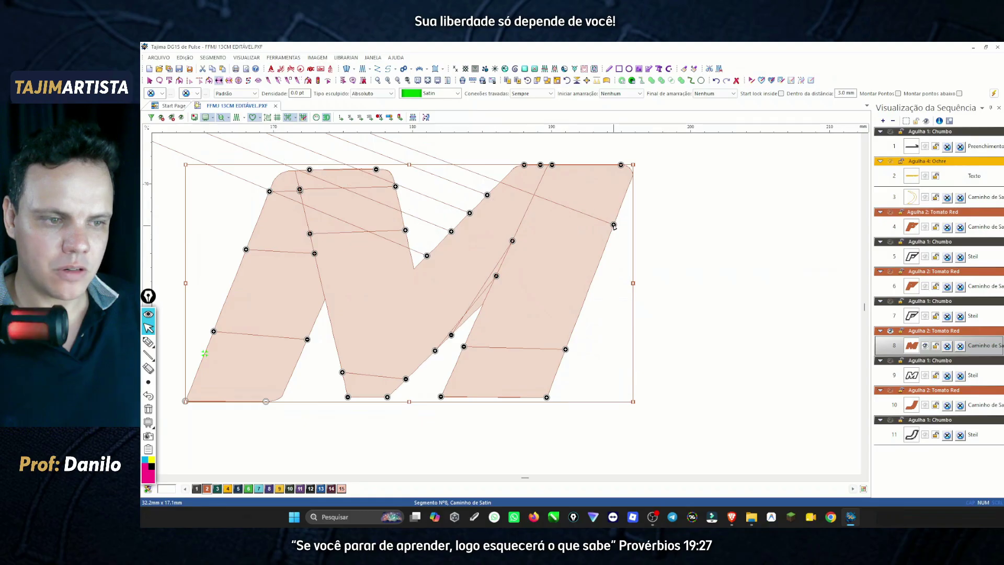
right_click(613, 225)
click(640, 243)
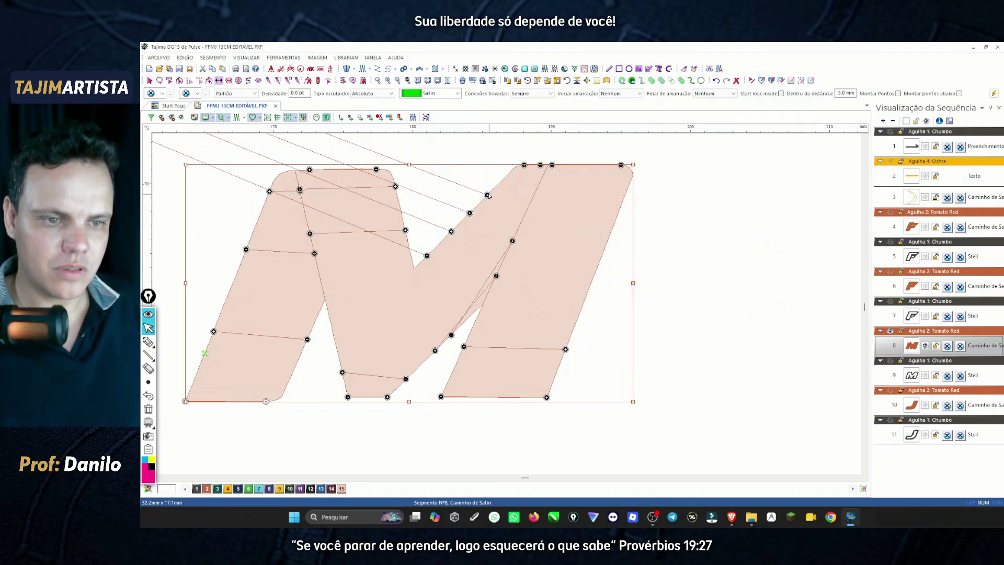
Delete the four stray angle lines that run off the M from the inner edge of its diagonal stroke.
right_click(488, 195)
click(503, 214)
right_click(471, 213)
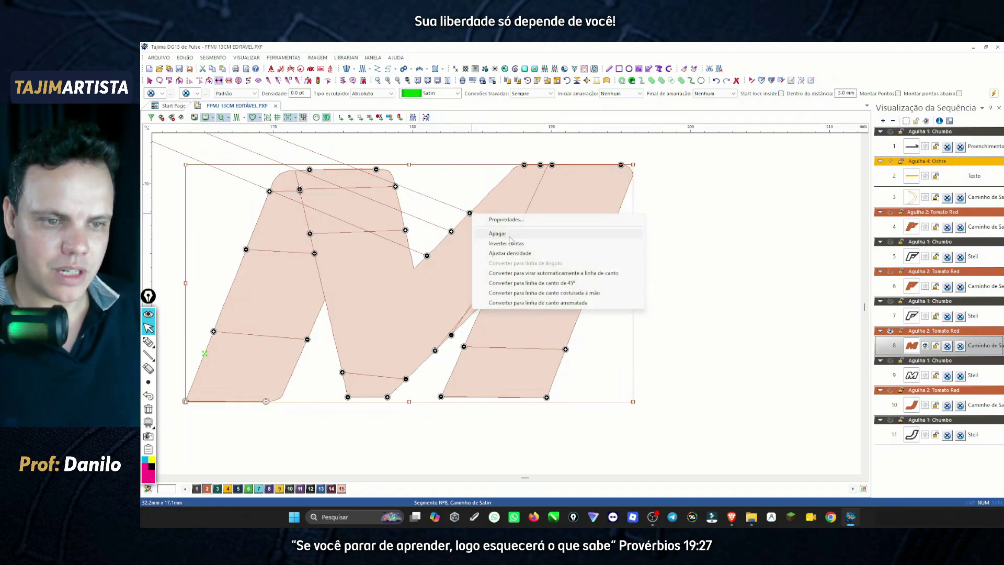
click(510, 238)
right_click(451, 231)
click(482, 250)
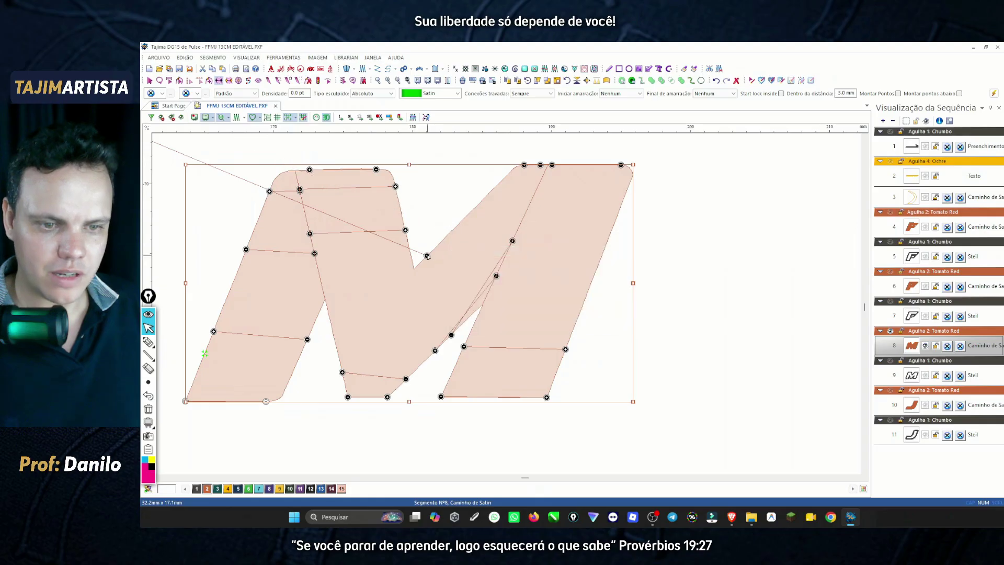
right_click(427, 256)
click(459, 275)
Delete the leftover angle lines between the M's diagonal and right leg and those at the leg's top edge.
right_click(497, 277)
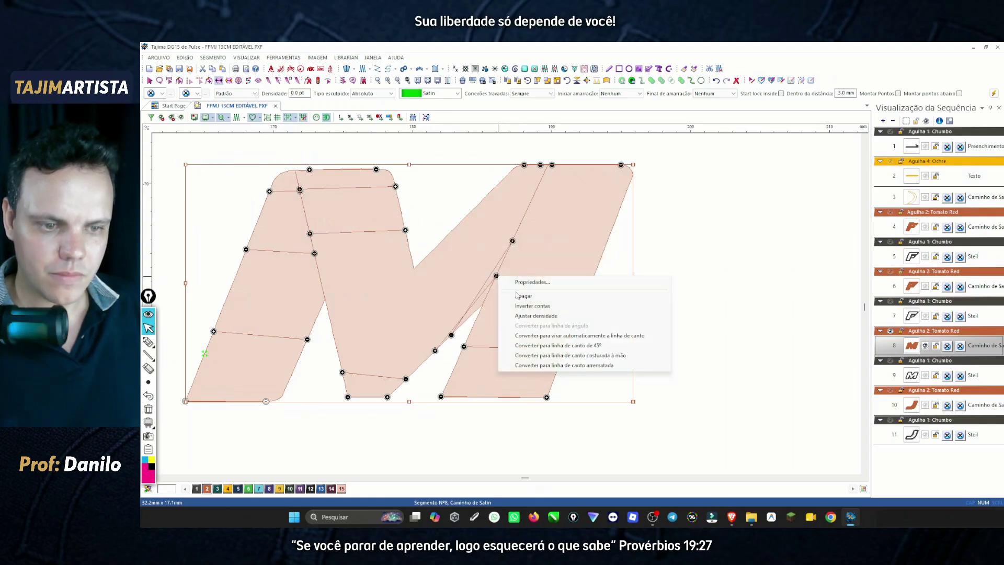
click(526, 296)
right_click(512, 241)
click(550, 263)
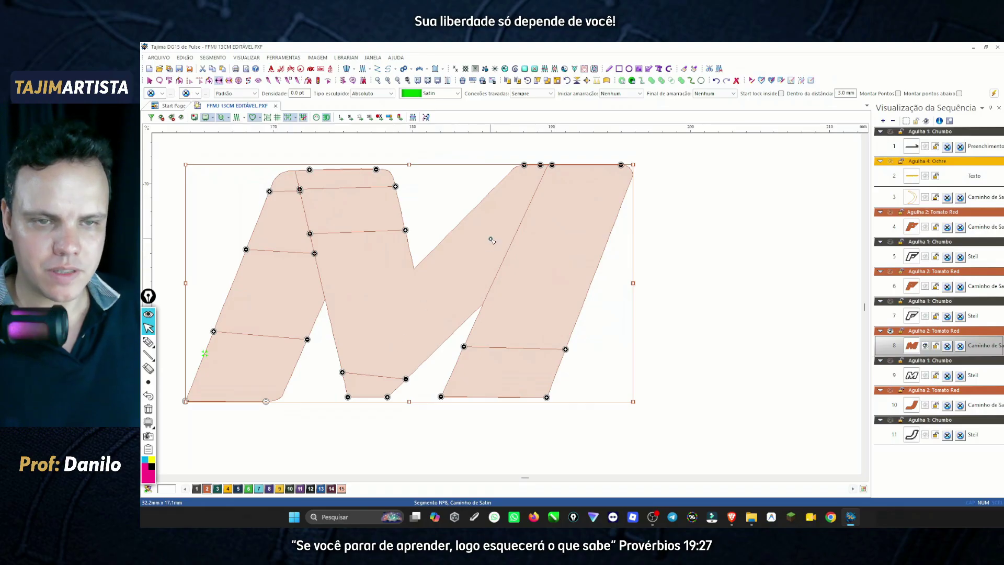
right_click(541, 165)
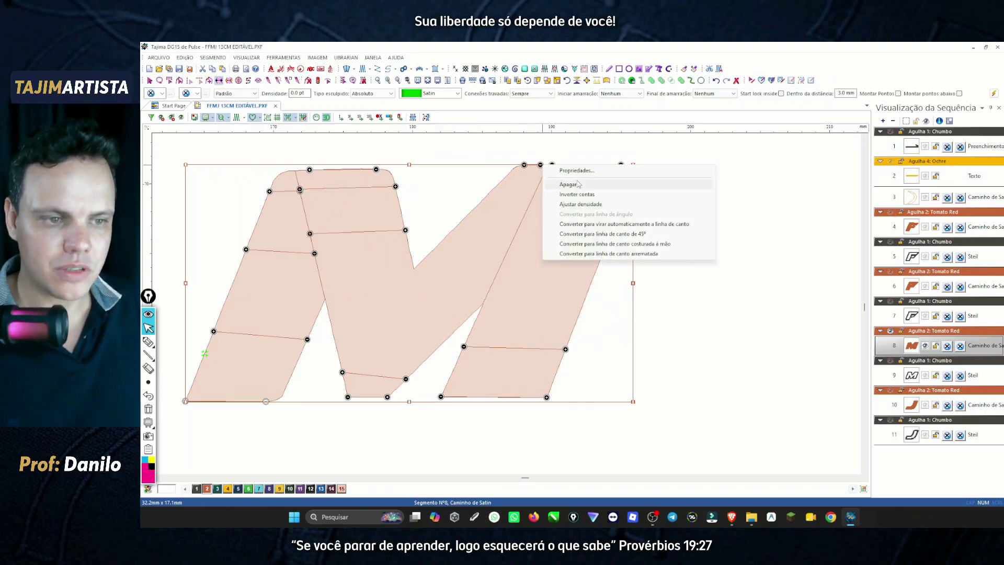
click(571, 183)
right_click(553, 166)
click(583, 184)
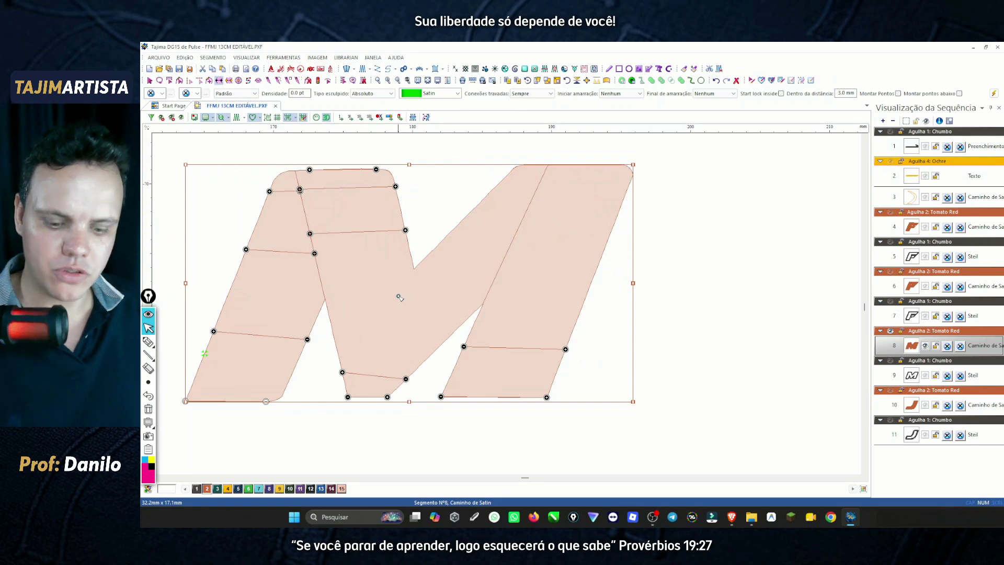
Add a dividing line to the M's satin segment from its upper inner notch down to the middle stroke's left edge.
key(Tab)
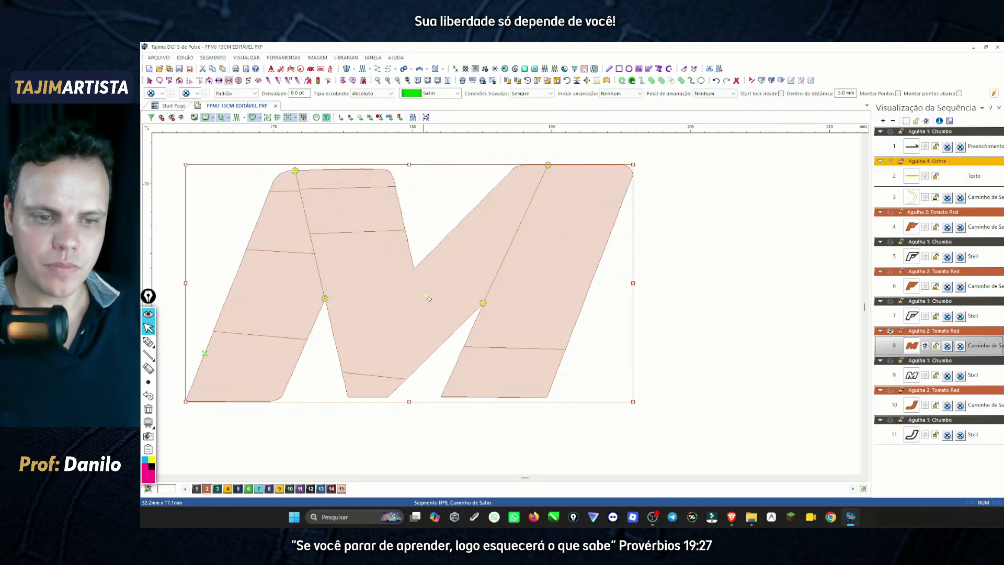
click(413, 269)
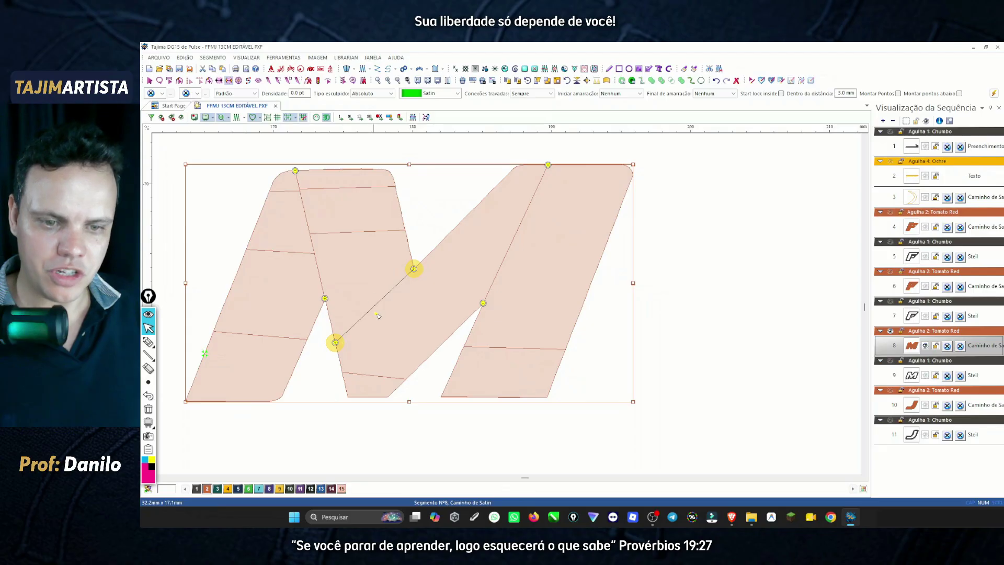
click(375, 288)
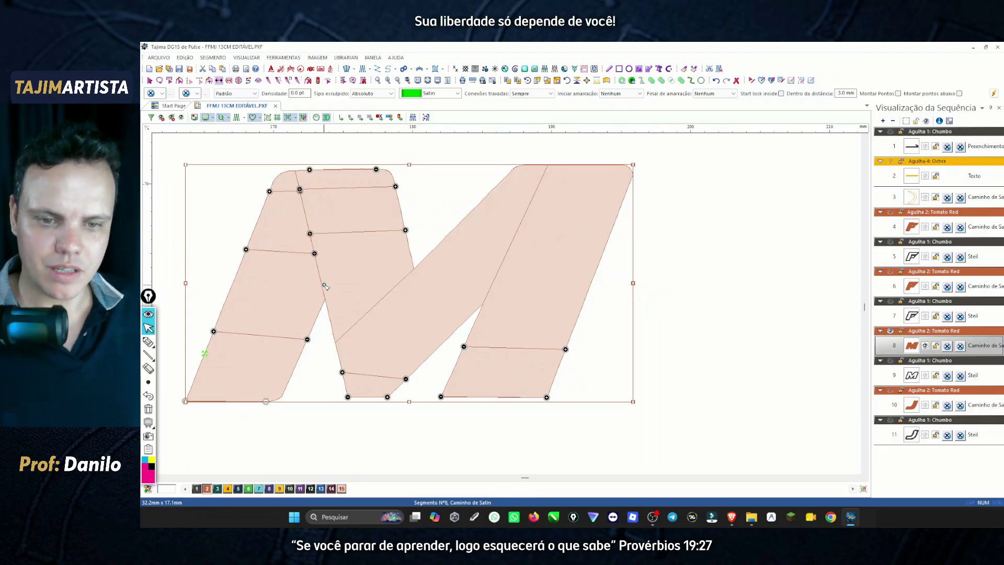
Add angle lines across the M's middle stroke above the dividing line and across the lower and middle parts of the rising diagonal.
click(324, 299)
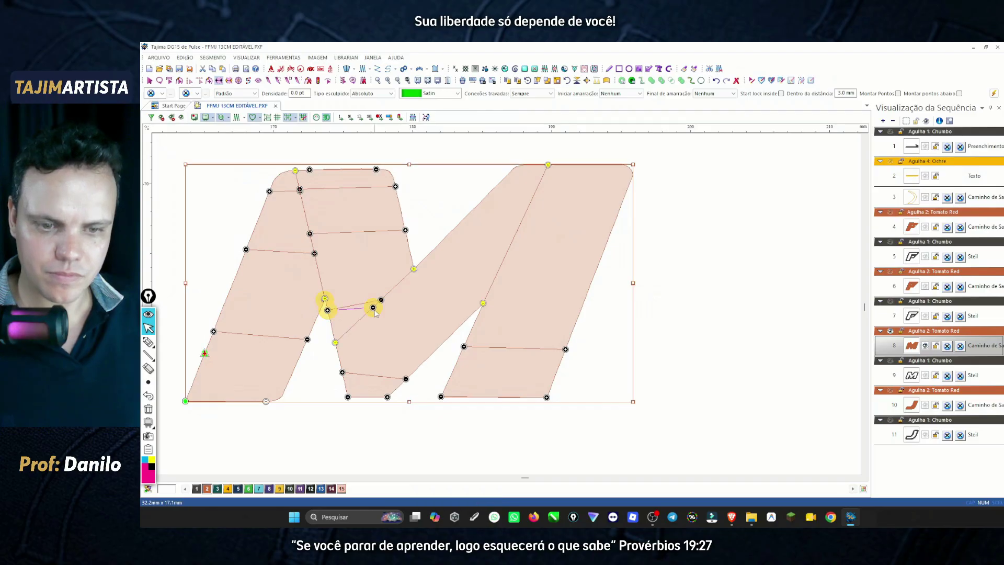
drag(372, 313, 372, 311)
click(379, 315)
click(453, 253)
drag(445, 241, 437, 250)
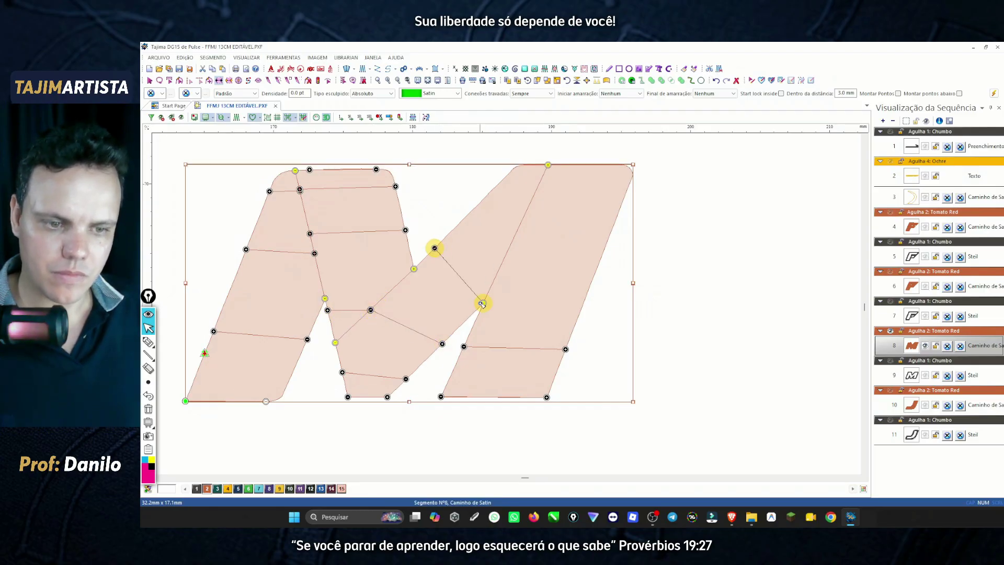
drag(483, 303, 500, 261)
Add two short angle lines at the upper end of the M's rising diagonal, one across it and one along its top edge.
click(497, 186)
click(537, 188)
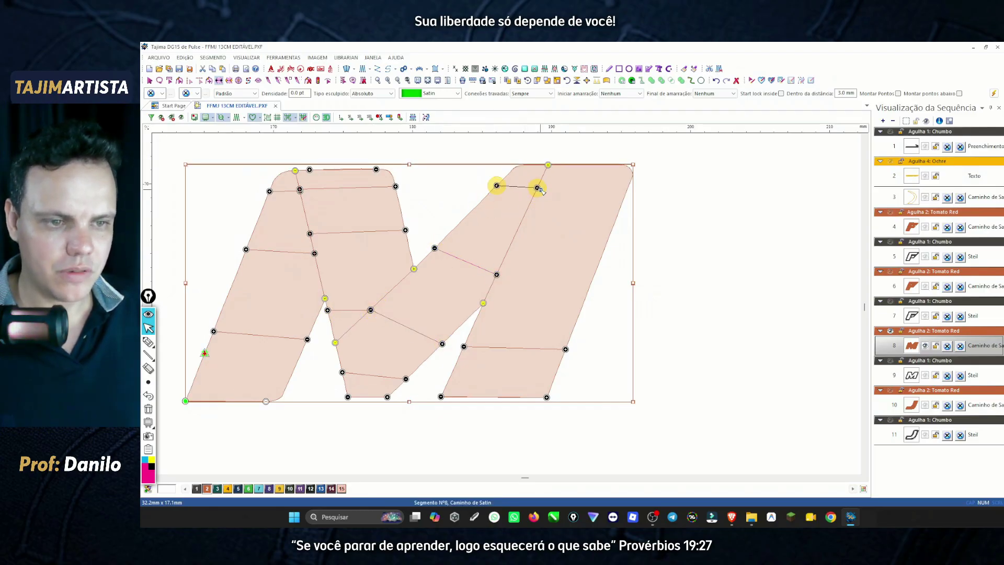
click(526, 165)
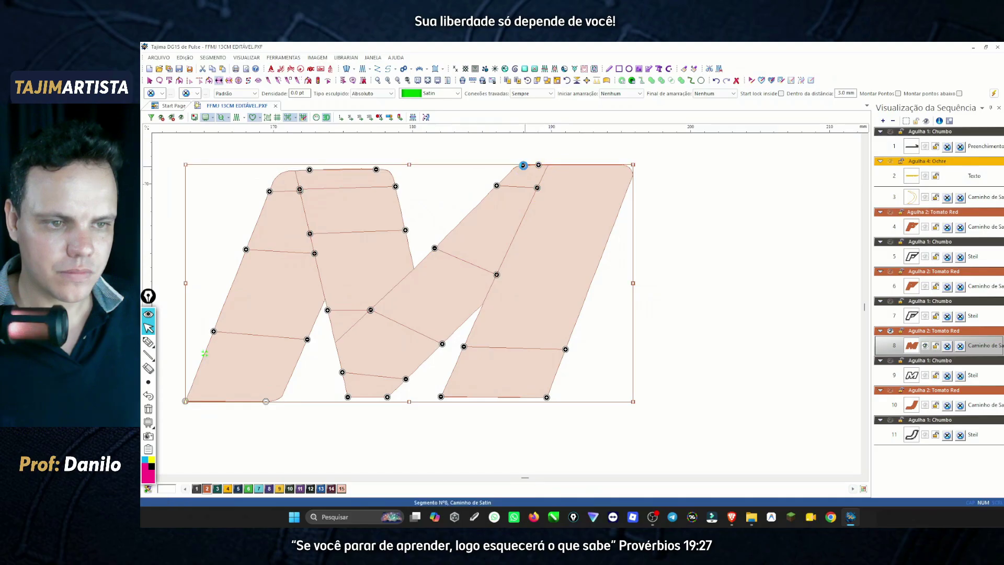
click(538, 166)
Add angle lines along the top edge of the M's right leg and across its upper and middle parts.
click(626, 192)
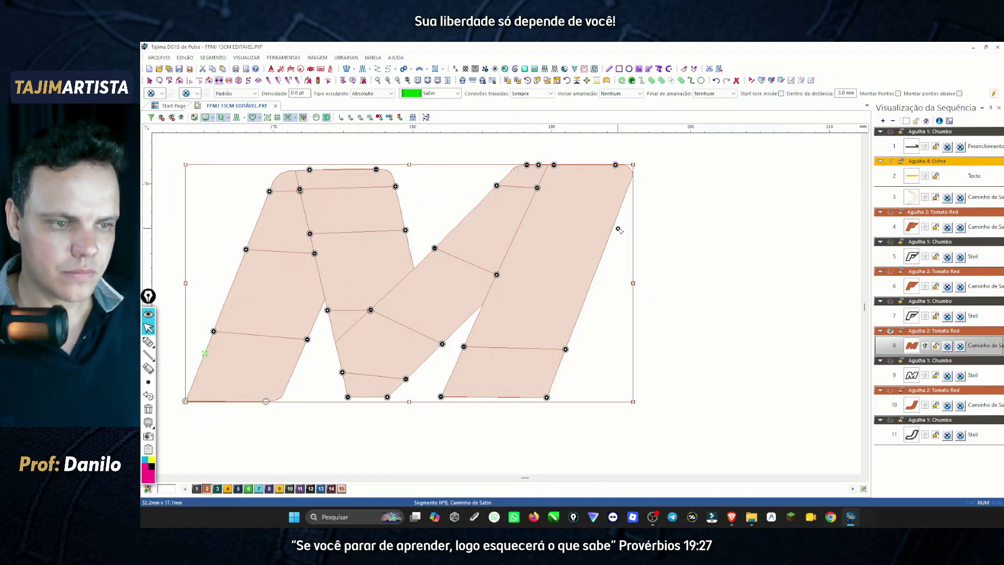
click(520, 222)
click(612, 226)
click(589, 289)
click(491, 287)
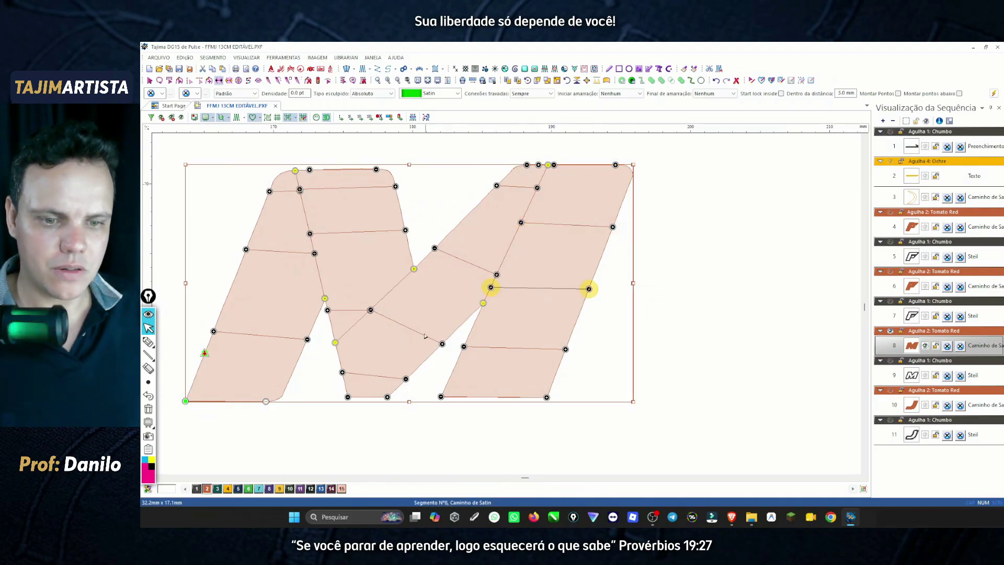
Add two angle lines across the M's rising diagonal, one below the existing lower line and one just beneath the notch.
click(422, 363)
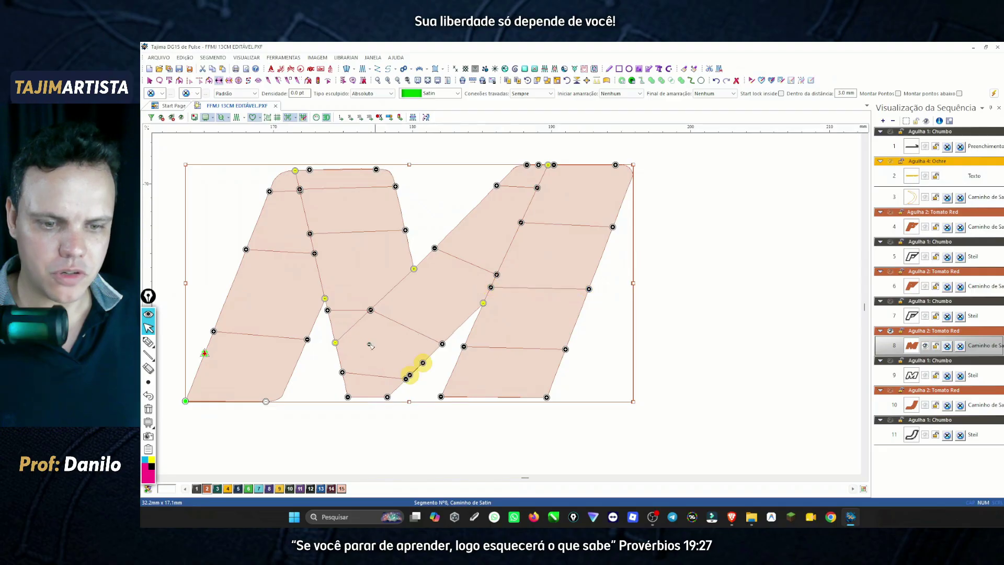
click(345, 334)
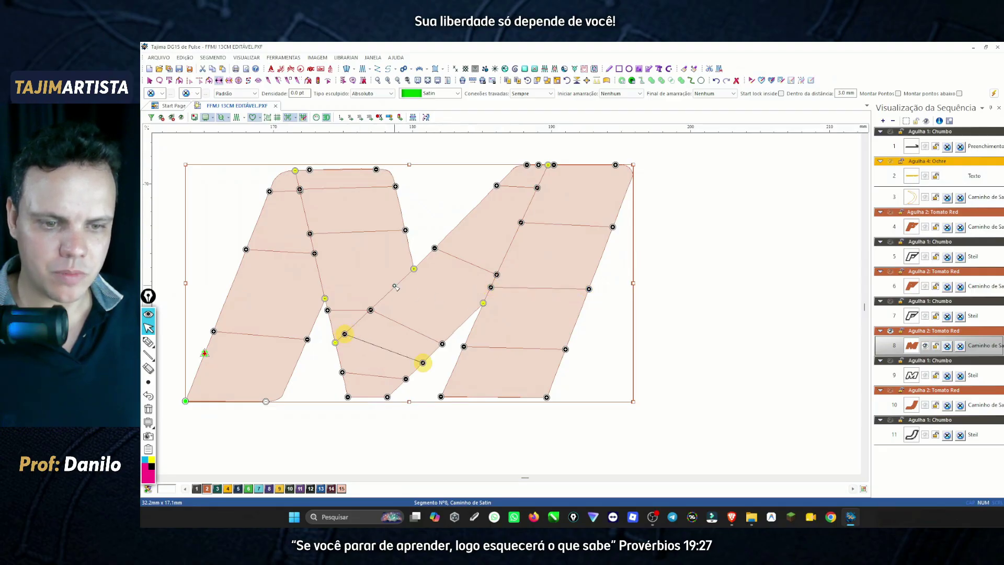
click(414, 268)
click(474, 311)
drag(414, 268, 399, 283)
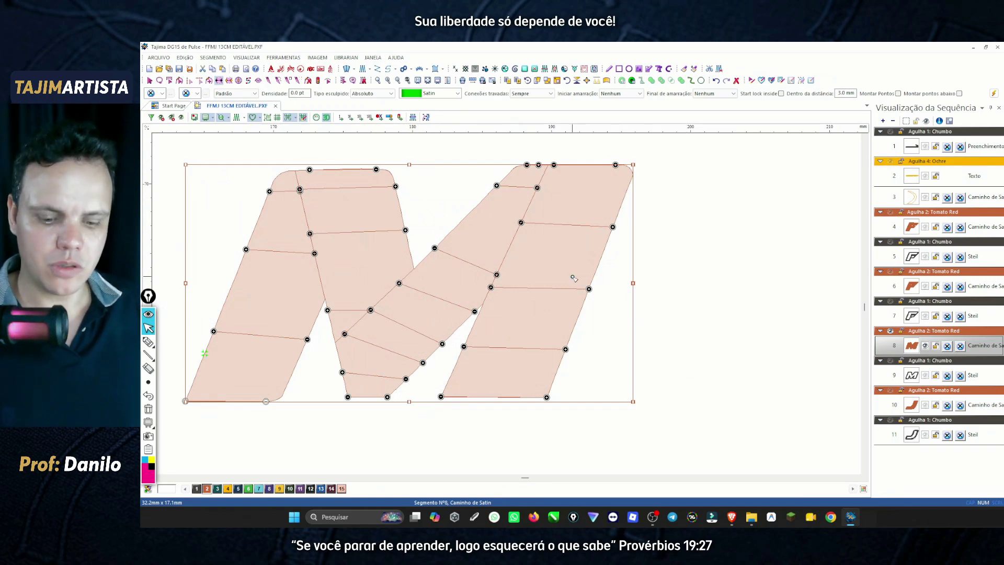
Finish editing the M's angle lines, display its simulated stitches and clear the selection.
key(Escape)
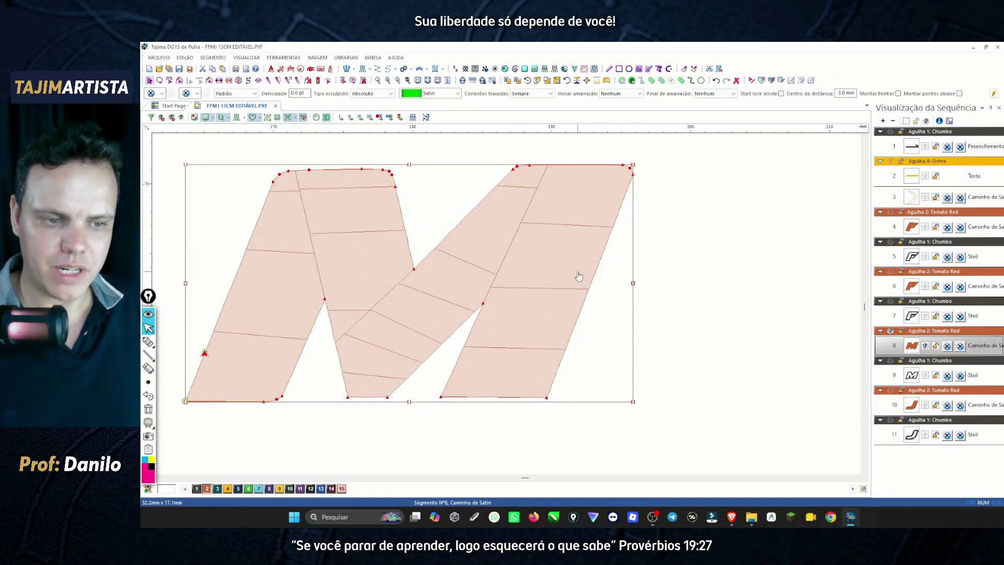
click(238, 118)
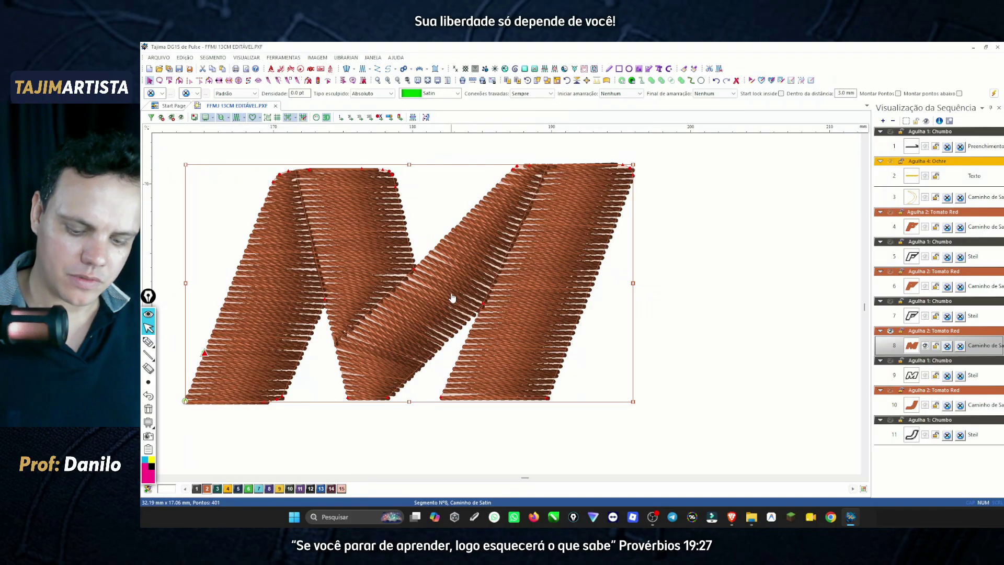
key(Escape)
Make all the hidden needle groups in the sequence visible again so the complete logo is shown.
scroll(523, 293, down, 2)
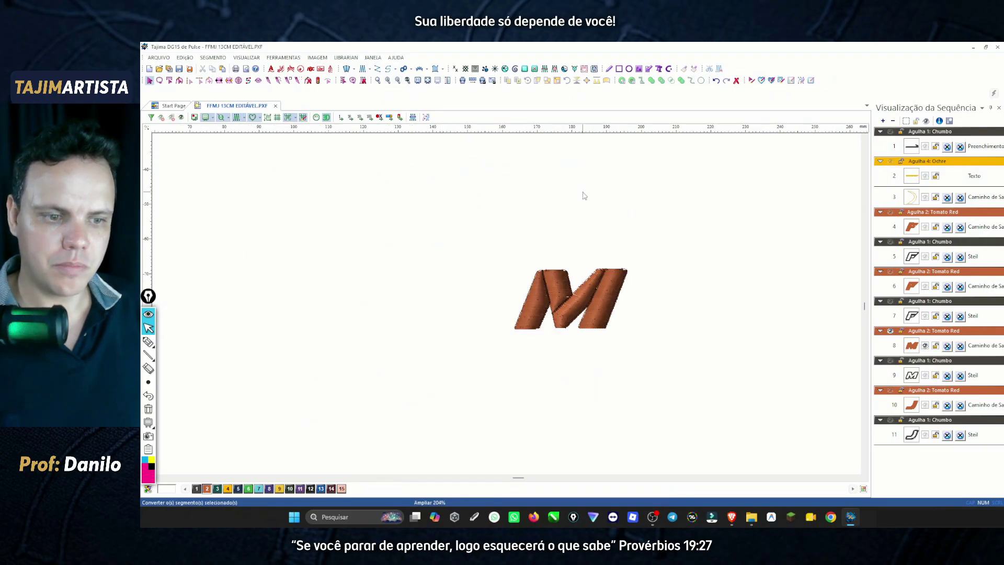
scroll(584, 195, right, 3)
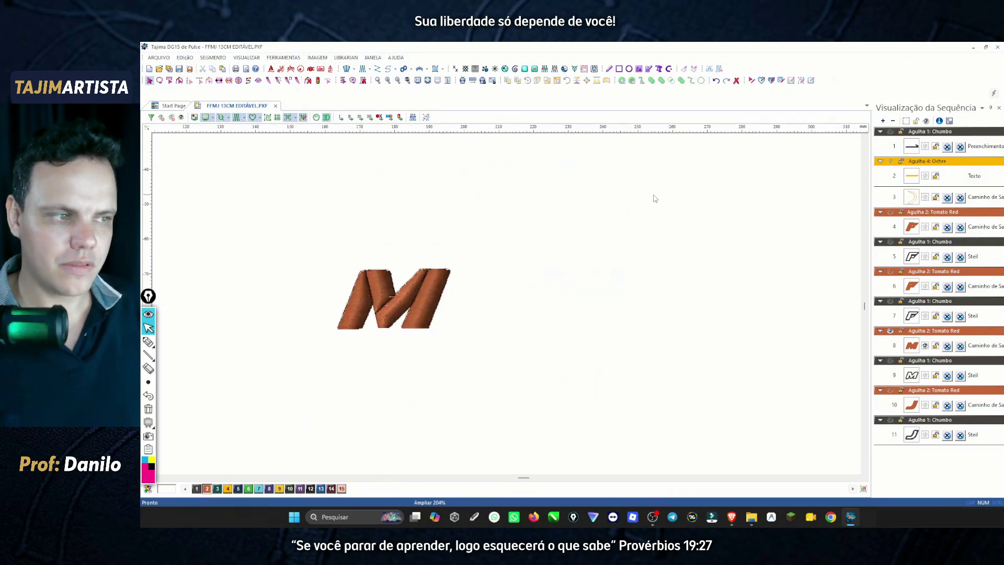
click(891, 421)
click(890, 391)
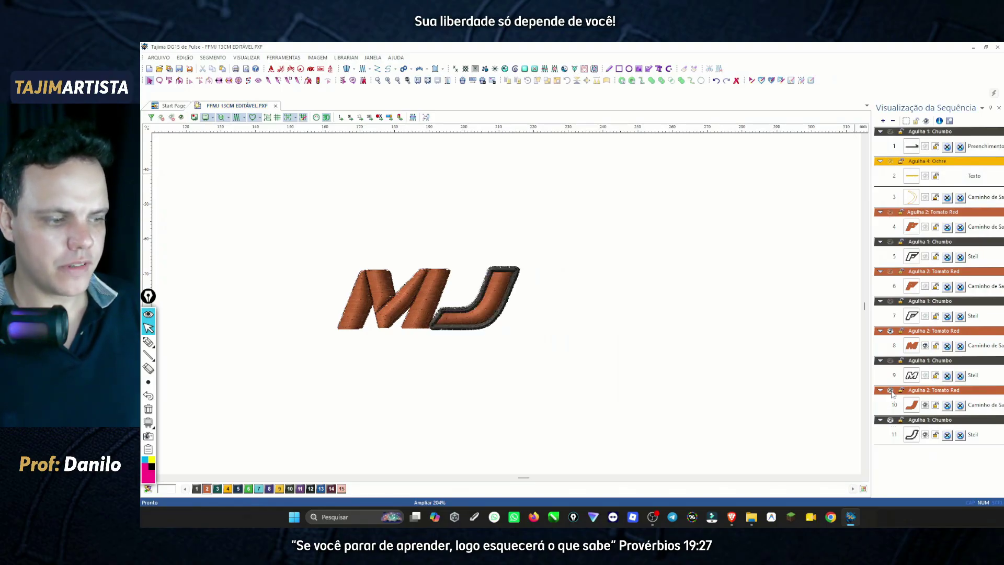
click(891, 361)
click(890, 302)
click(890, 272)
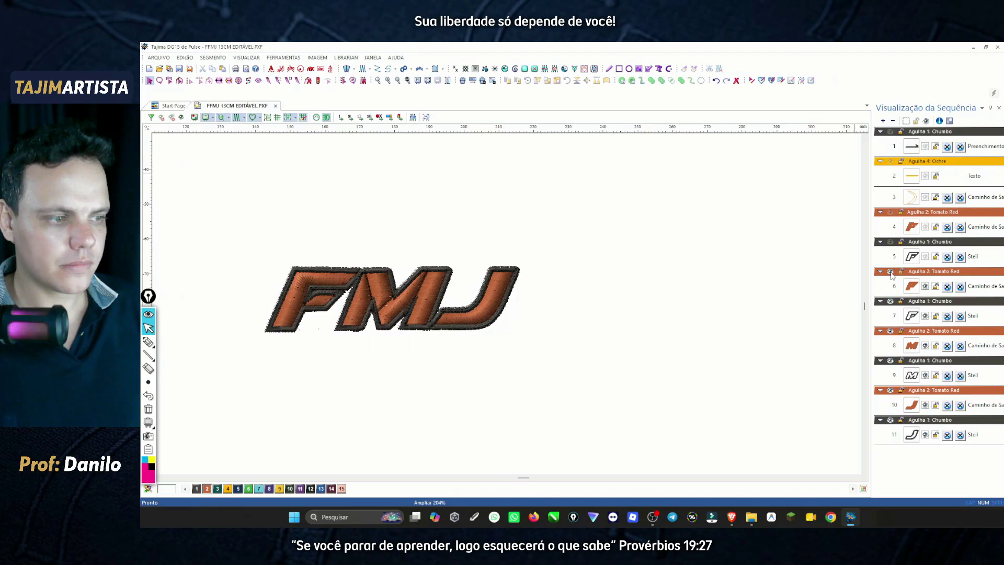
click(891, 242)
click(891, 212)
click(891, 162)
click(890, 132)
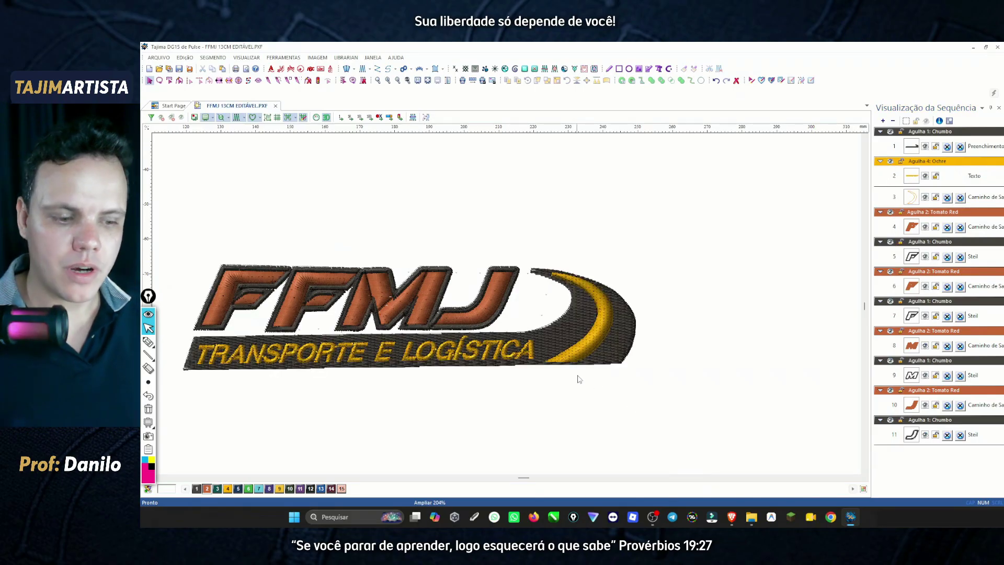
Switch to the Google Docs checklist, mark "Criar os objetos" as done, and return to Tajima DG15.
click(732, 516)
click(416, 314)
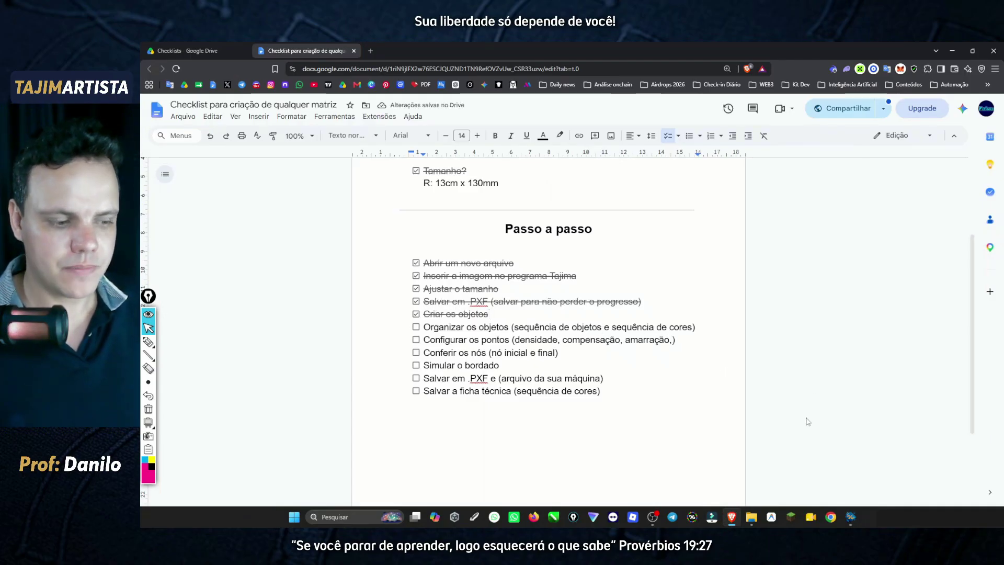
click(851, 518)
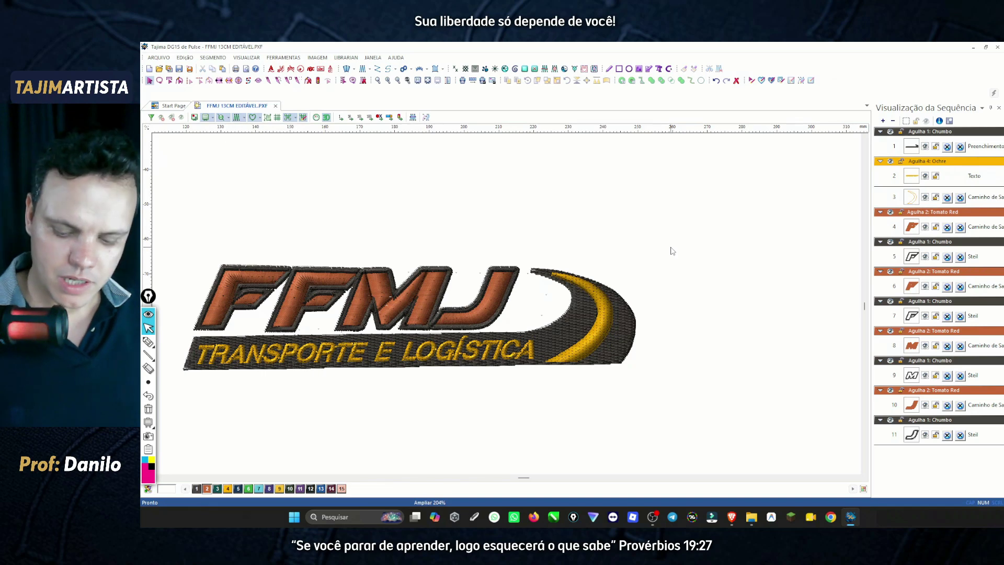
Select the whole logo and resize it proportionally to a width of 130 mm.
key(z)
drag(162, 232, 669, 389)
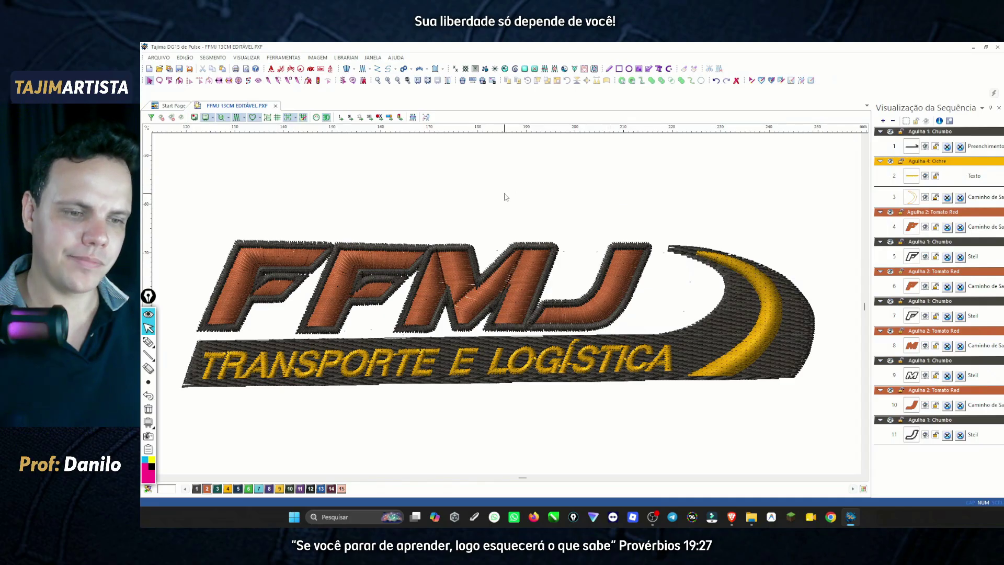
drag(180, 200, 814, 417)
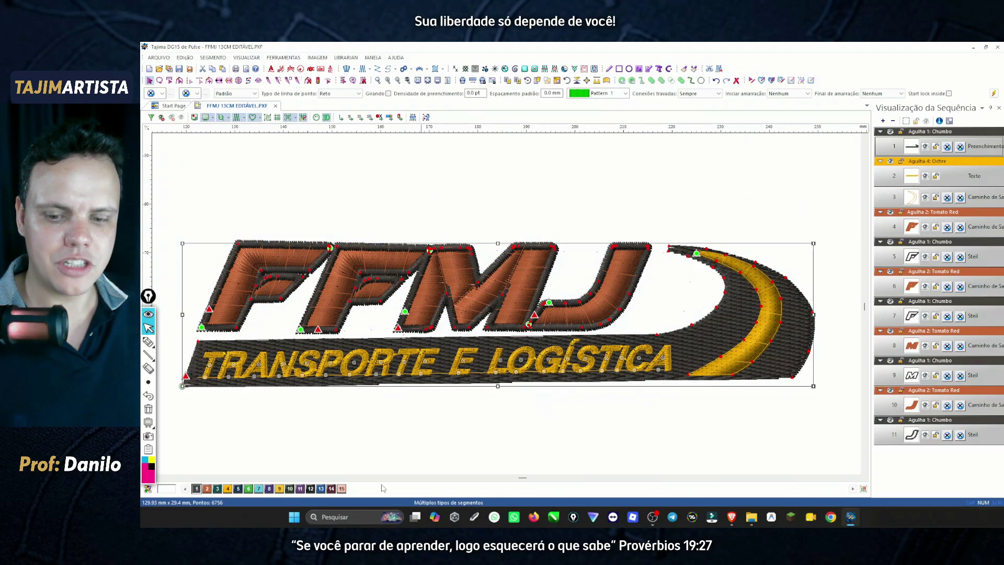
click(557, 81)
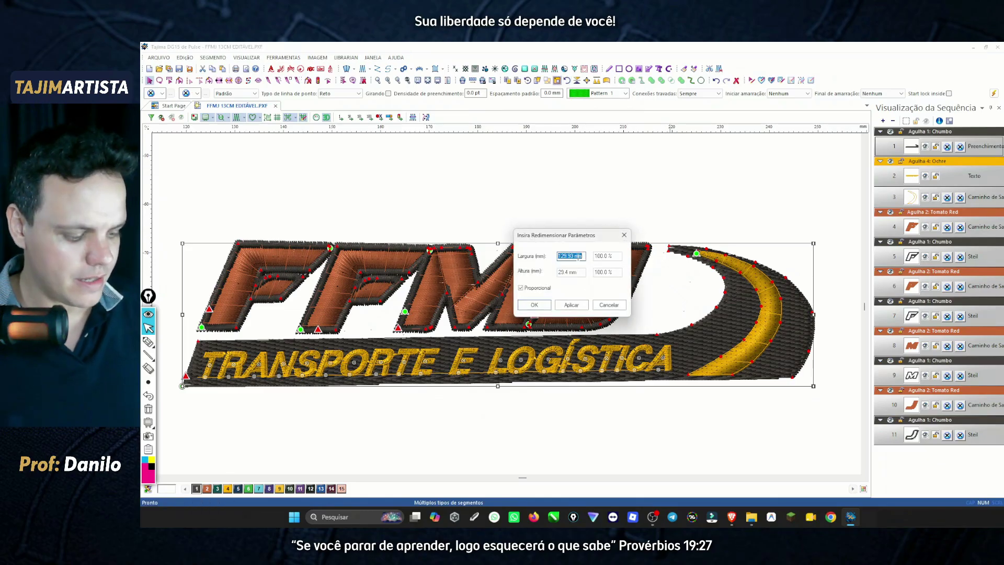
text(130)
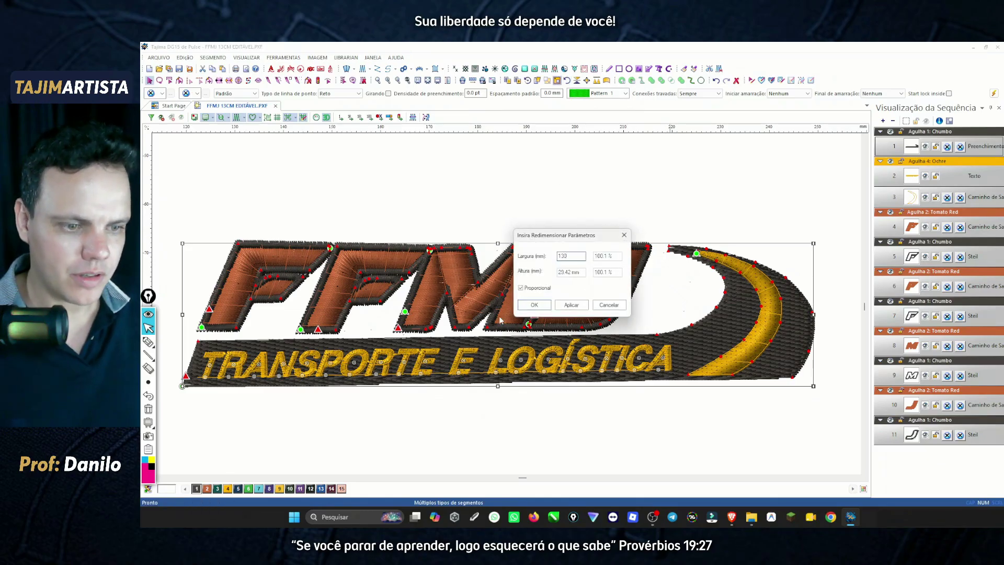
click(571, 304)
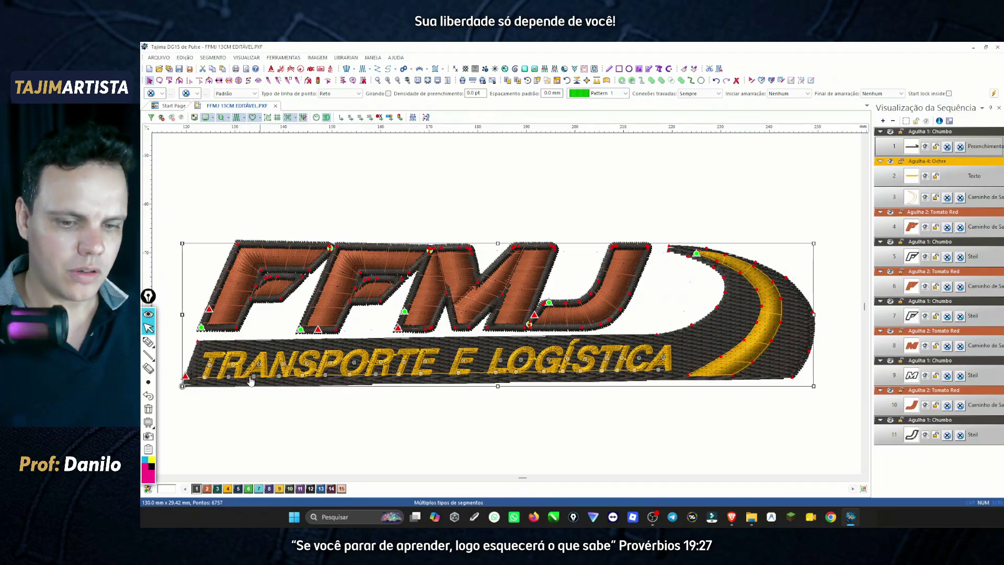
Rotate the whole logo slightly clockwise until the bottom edge of the dark band is level, and deselect it.
drag(181, 202, 830, 412)
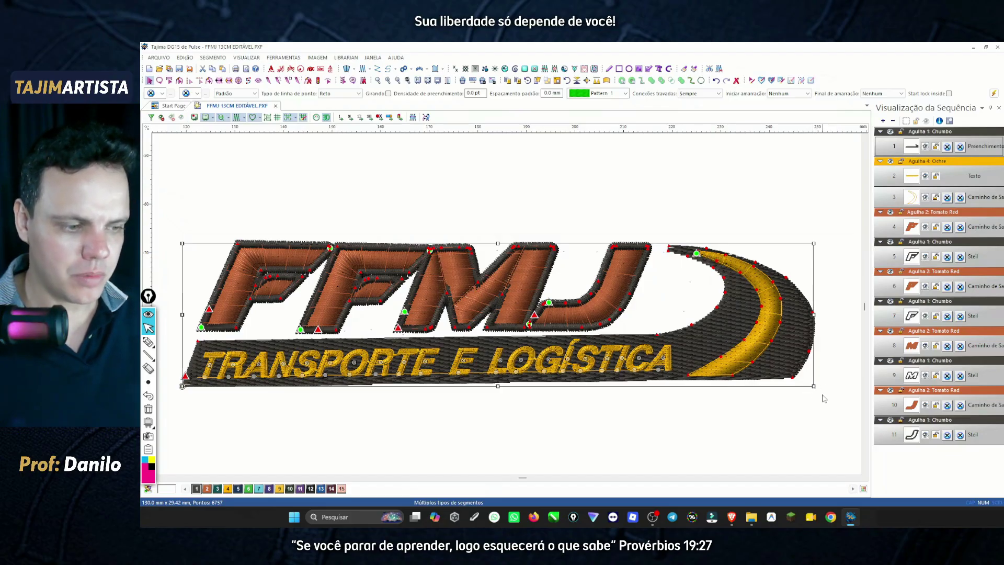
drag(818, 395, 821, 400)
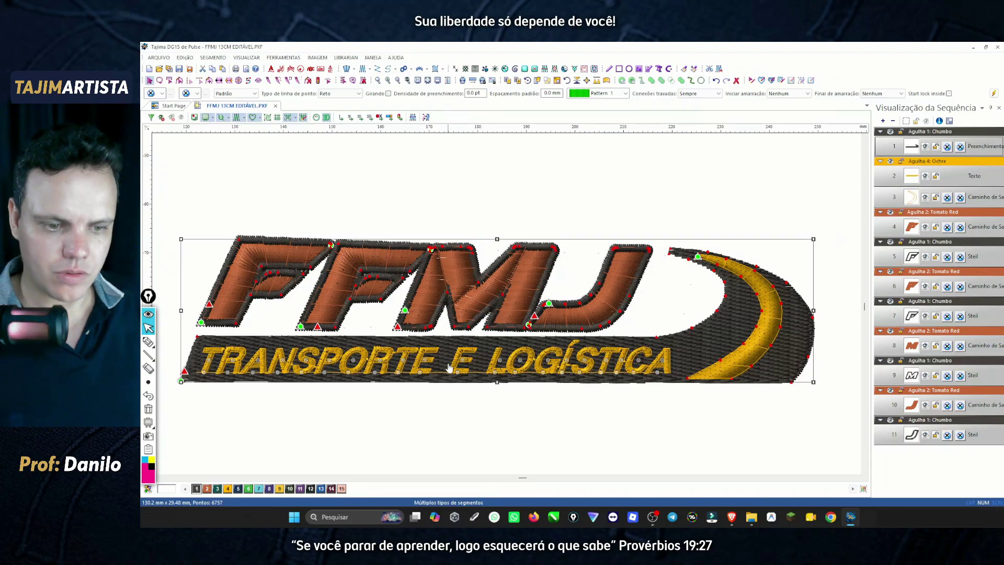
click(664, 418)
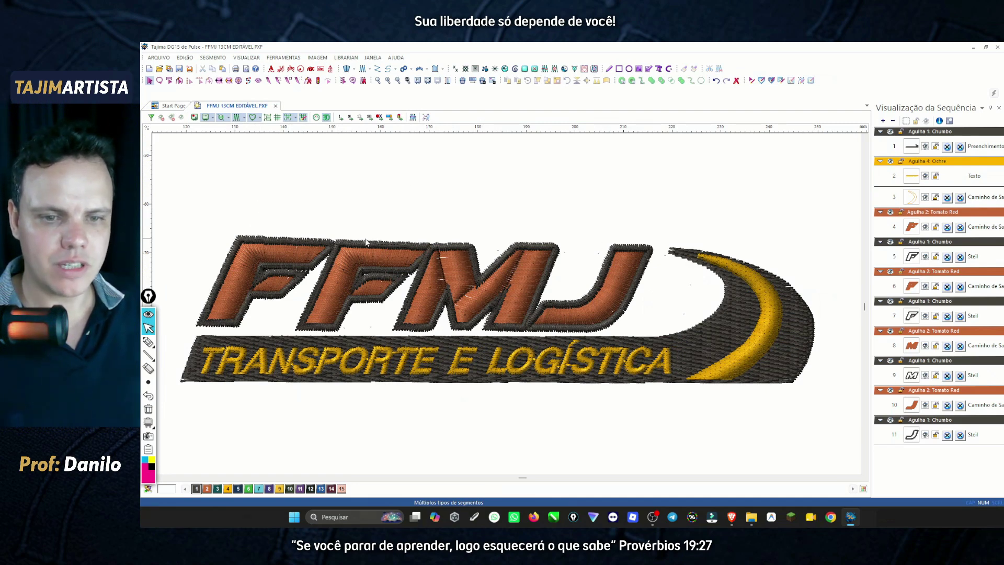
Draw a straight annotation line along the top of the FFMJ letters to check their slope, and clear it.
click(148, 355)
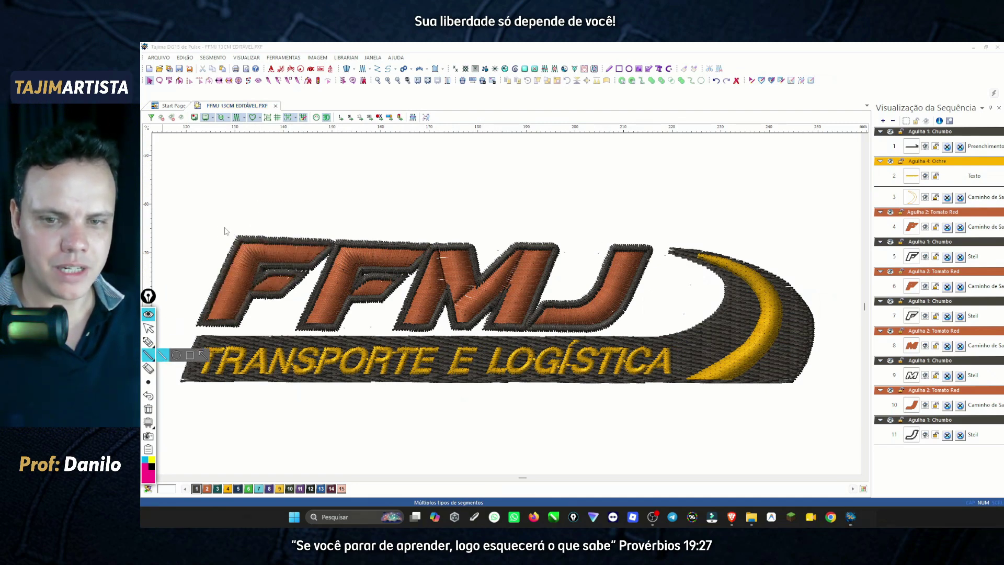
drag(207, 229, 672, 245)
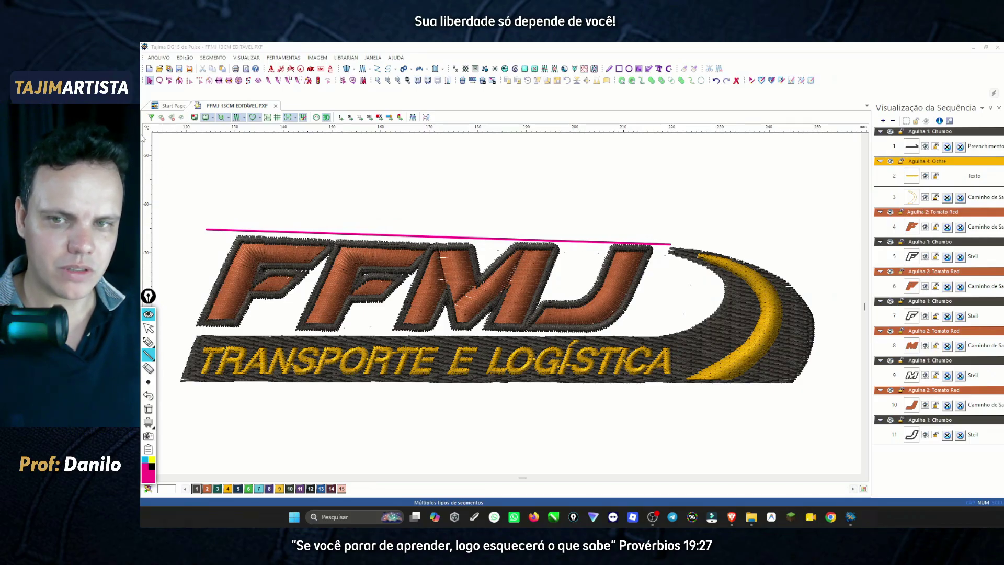
click(148, 328)
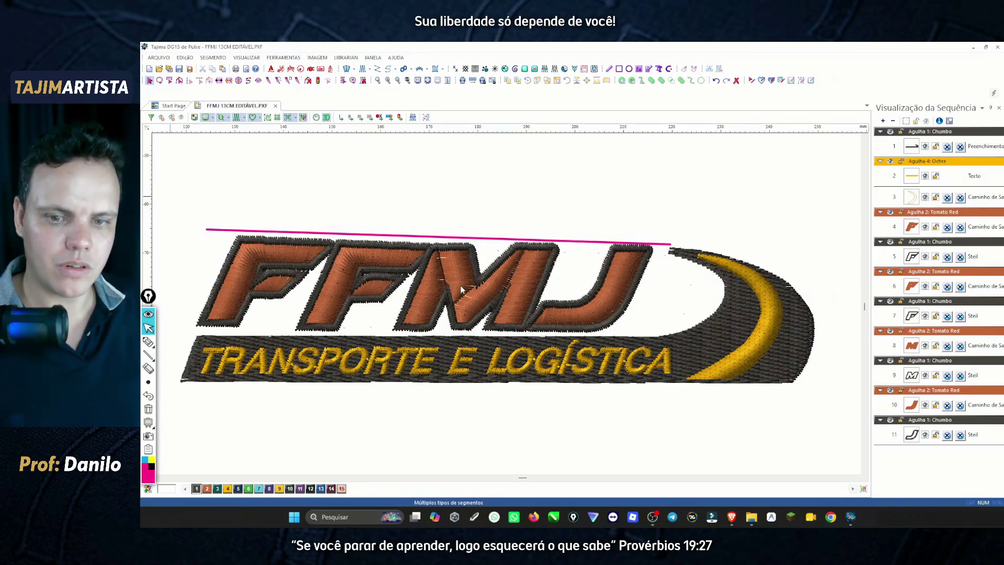
drag(171, 195, 648, 327)
click(148, 409)
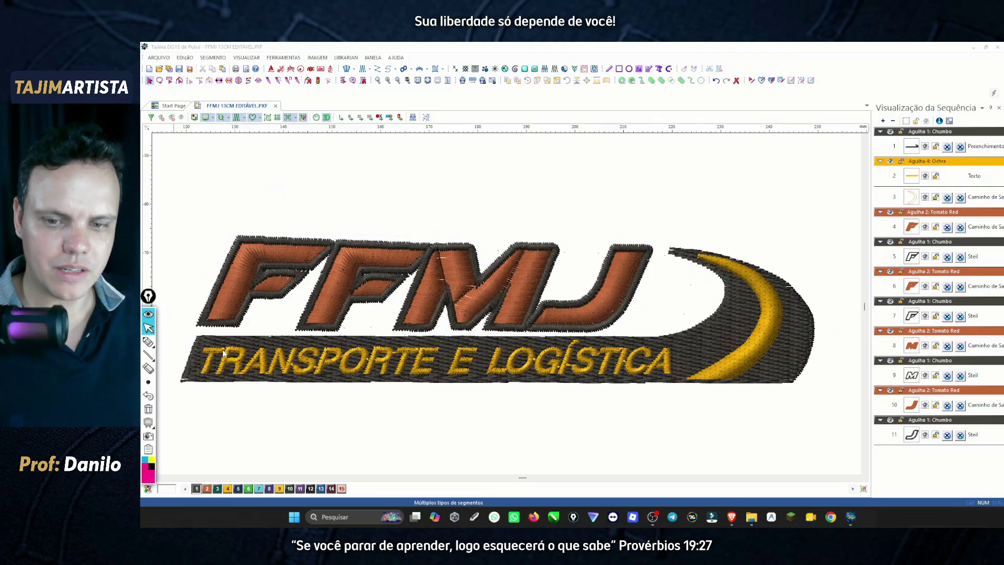
drag(189, 198, 638, 332)
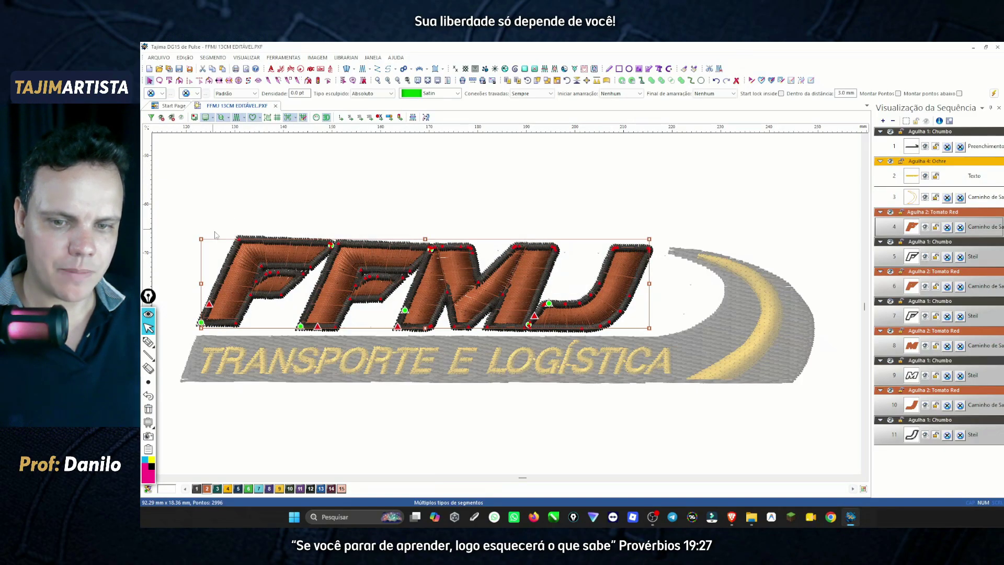
click(258, 194)
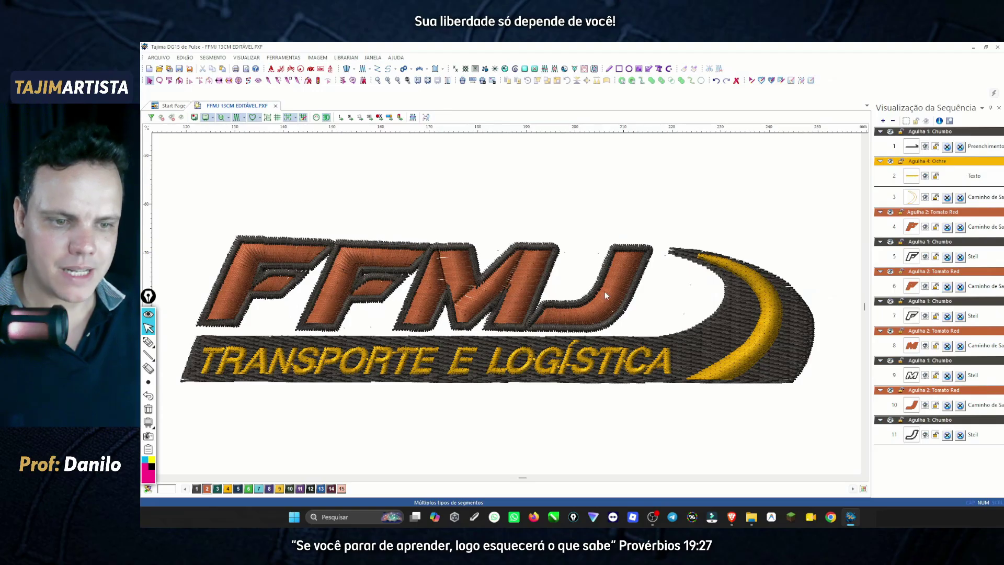
Select the FFMJ letters, rotate them slightly counterclockwise until their top edge is level, and deselect them.
drag(172, 202, 645, 330)
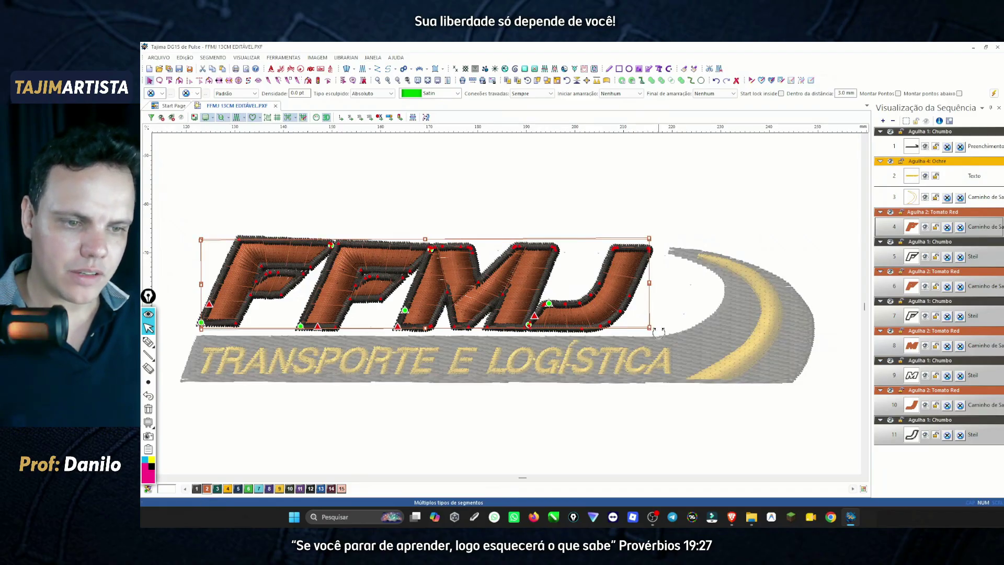
drag(651, 333, 656, 333)
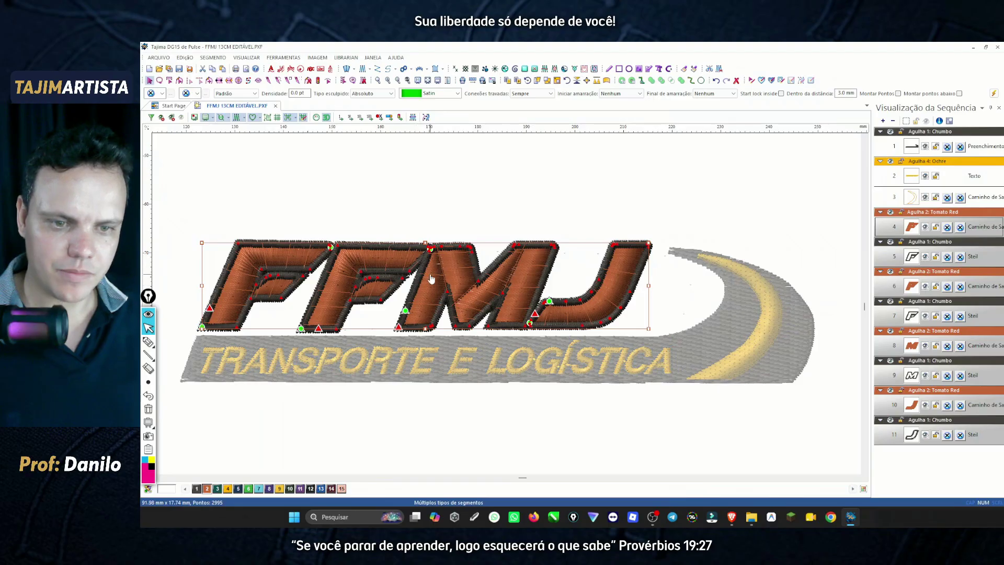
click(409, 194)
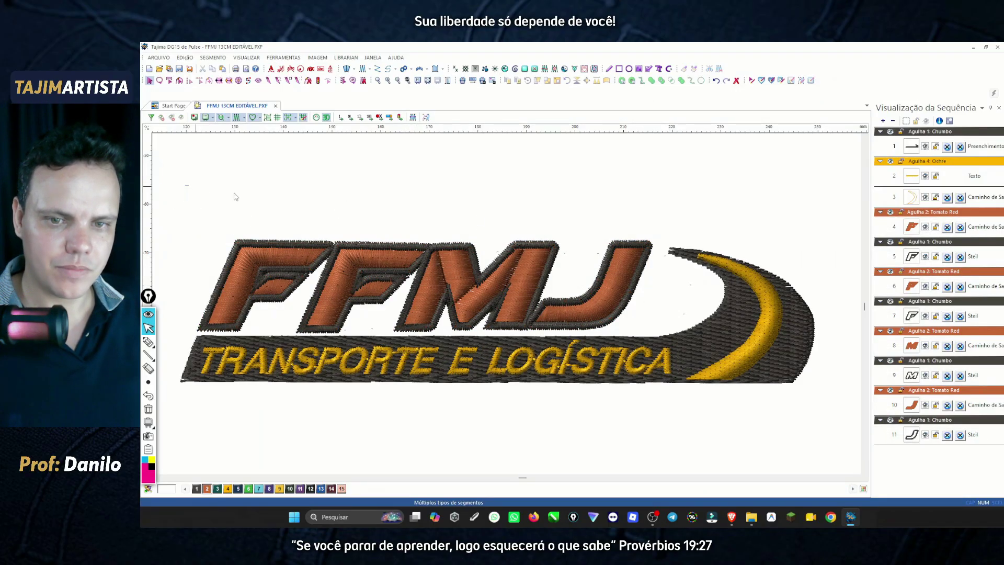
Show the background grid and check the alignment of the FFMJ letters and the dark band against it.
drag(236, 197, 728, 240)
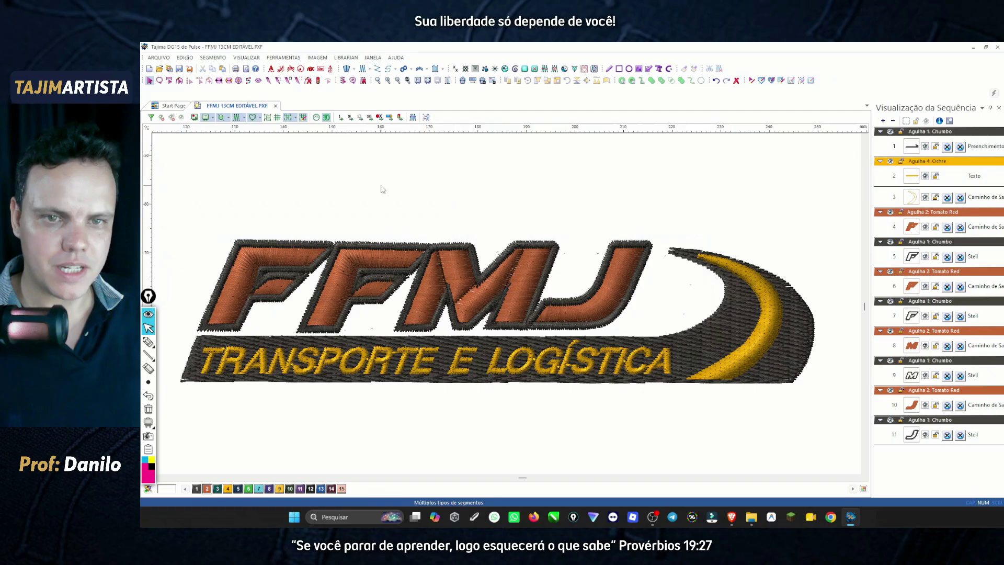
click(277, 117)
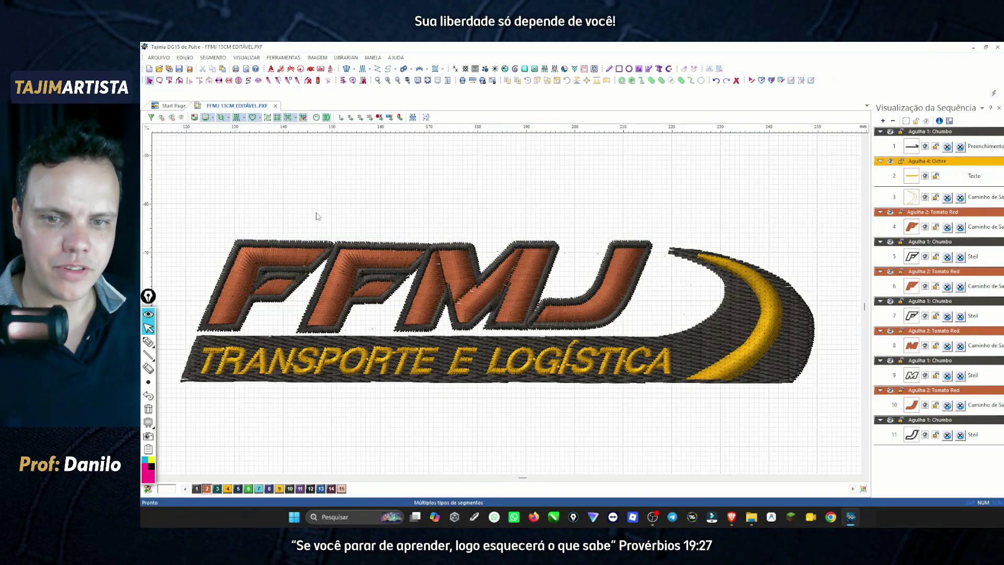
drag(192, 203, 636, 331)
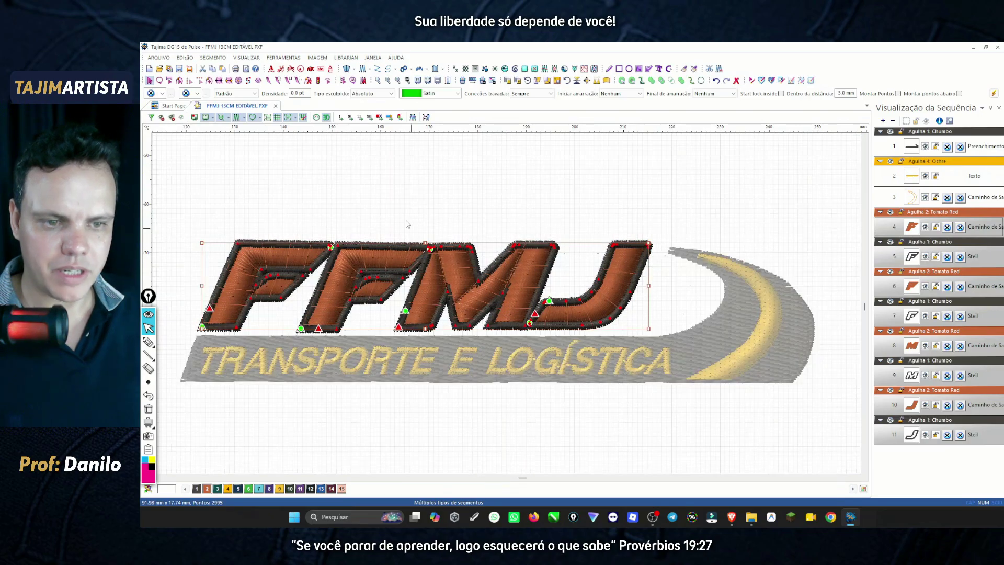
click(399, 203)
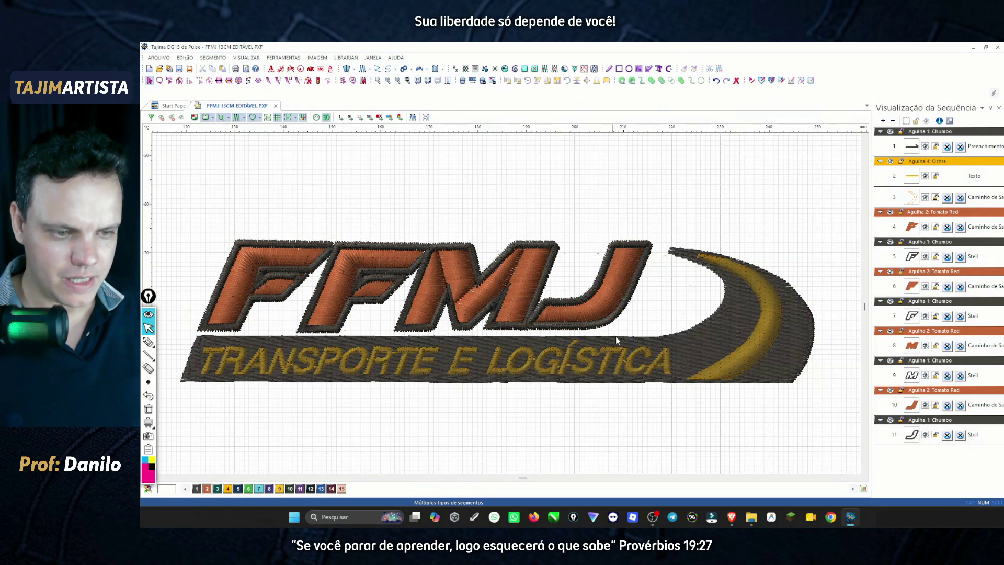
click(288, 386)
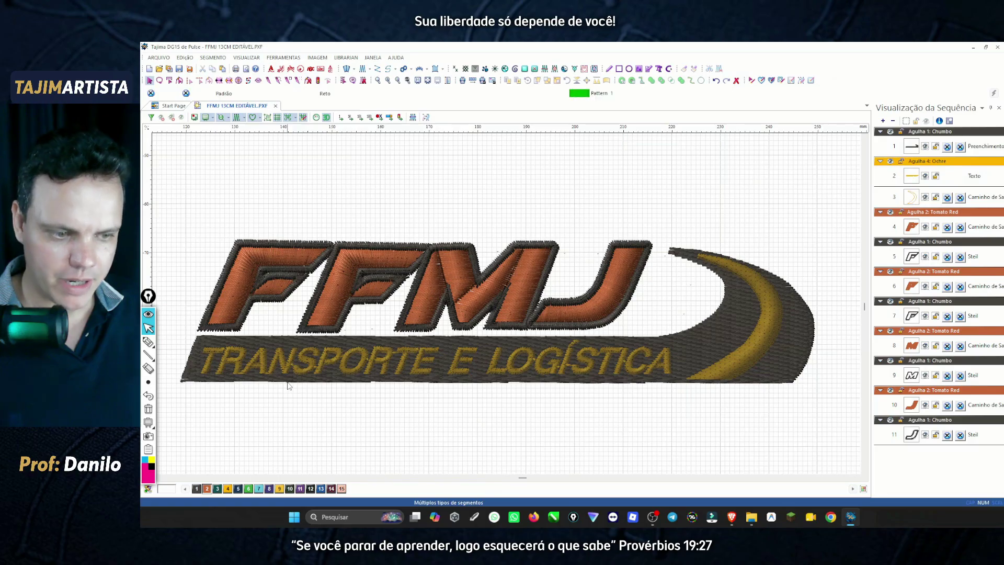
click(565, 437)
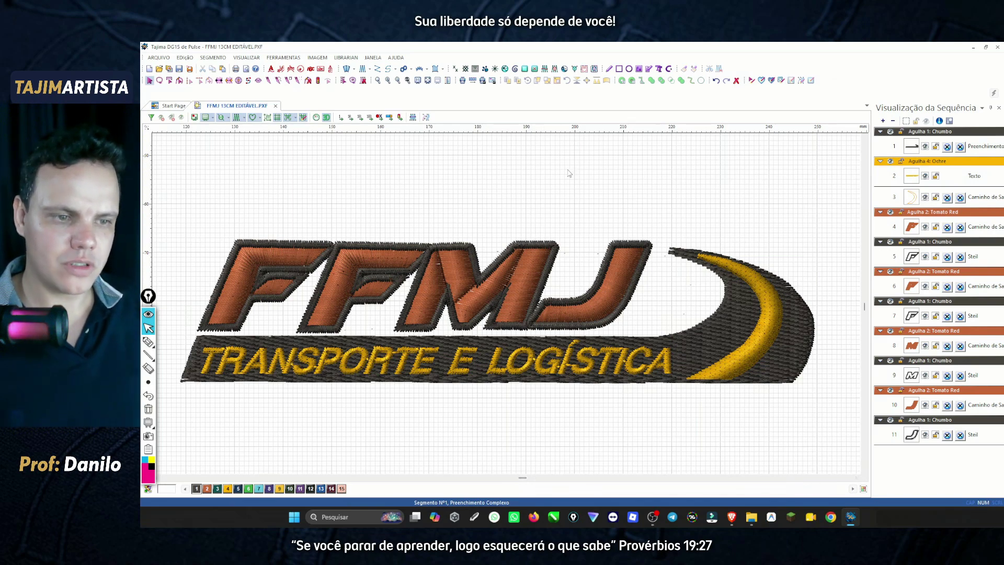
Resize the first F with its outline to about 26.24 mm wide and 17.32 mm high, and deselect it.
drag(203, 220, 283, 311)
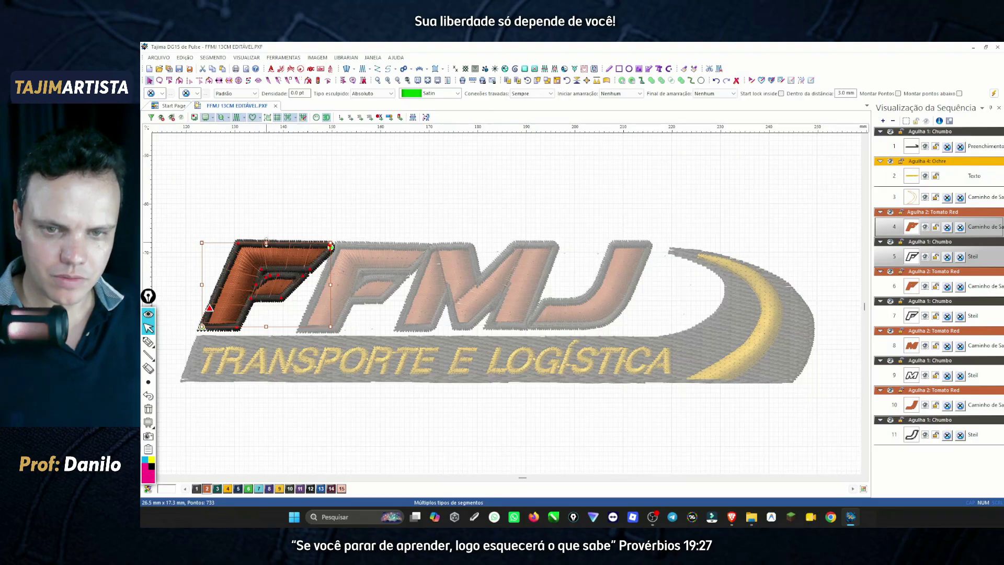
drag(409, 222, 319, 236)
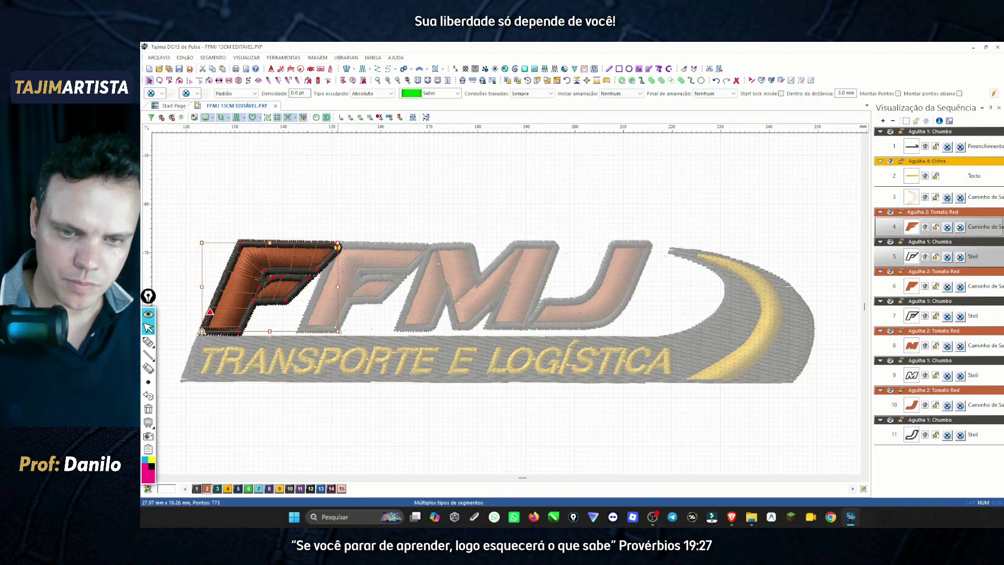
drag(338, 331, 334, 330)
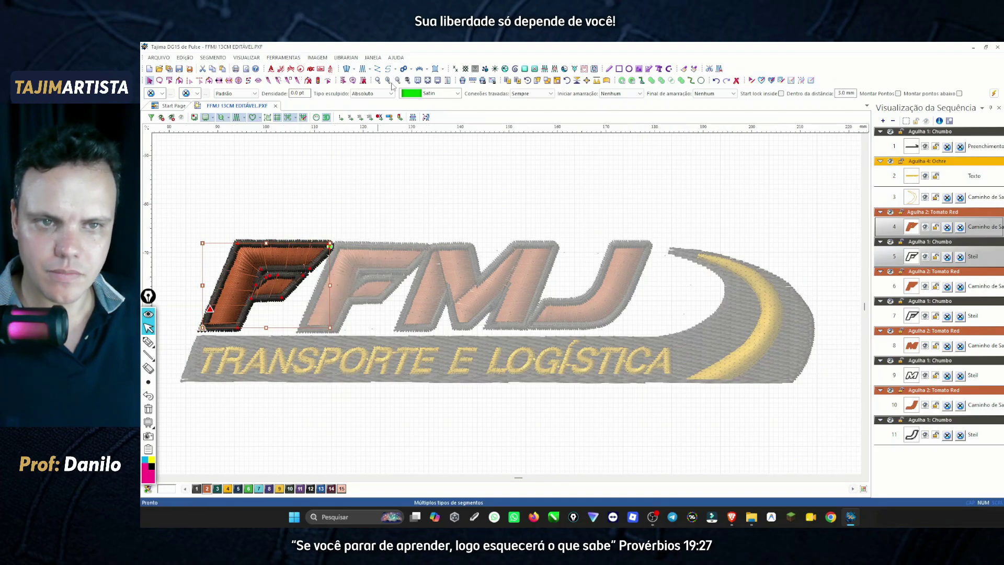
scroll(447, 210, up, 3)
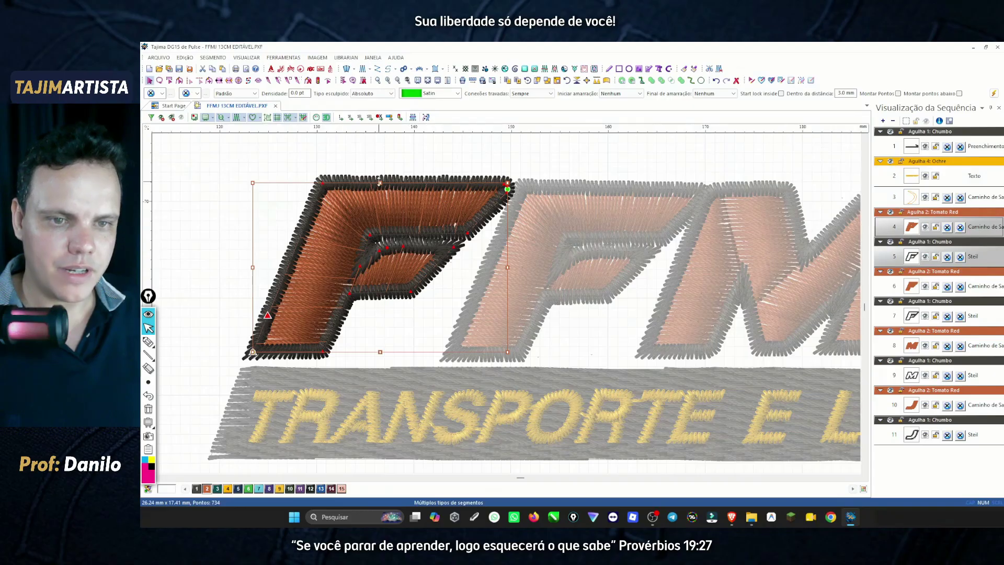
drag(380, 182, 379, 182)
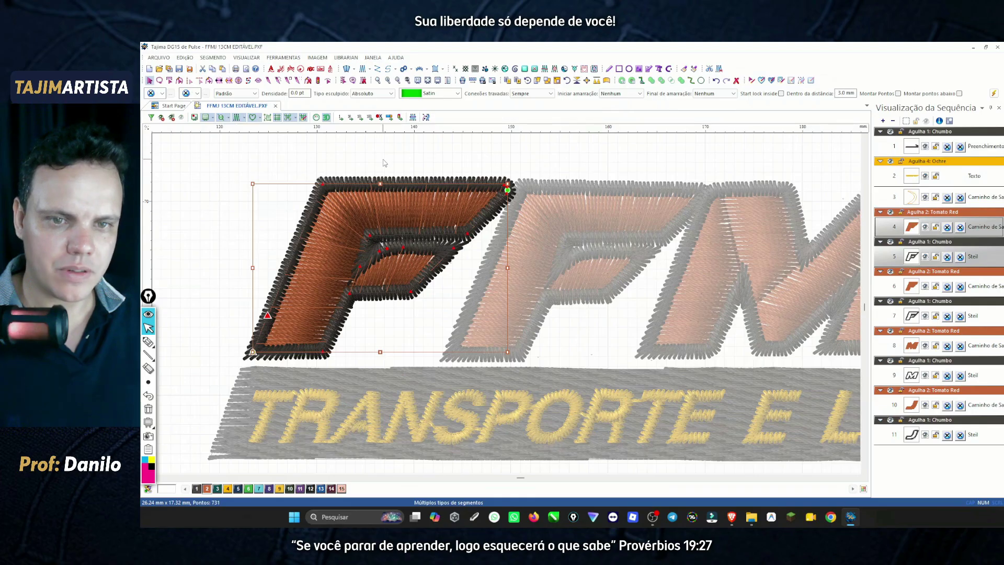
click(218, 162)
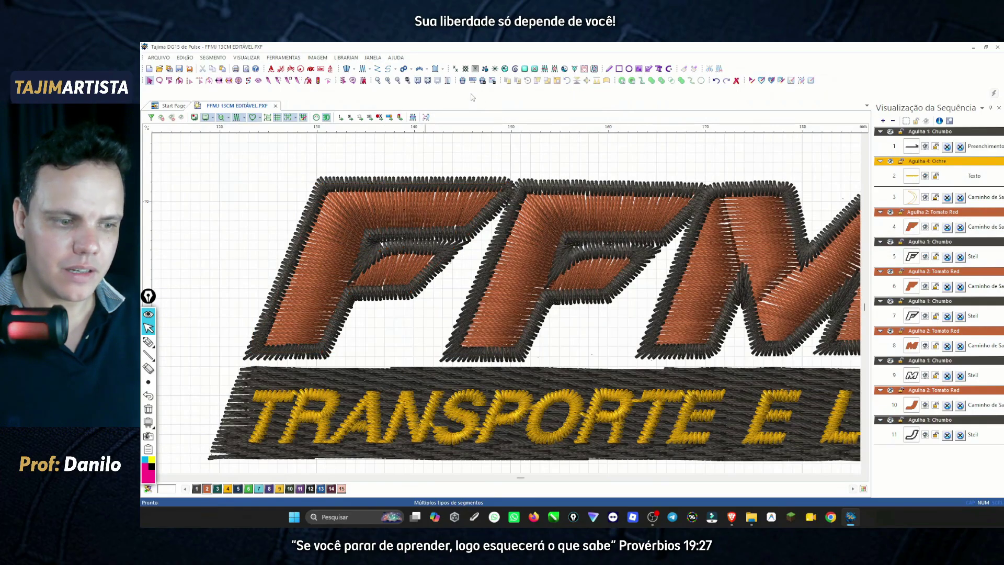
Check the alignment of the FFMJ letters' top edges by stretching temporary selection rectangles along them.
click(397, 84)
drag(341, 220, 796, 330)
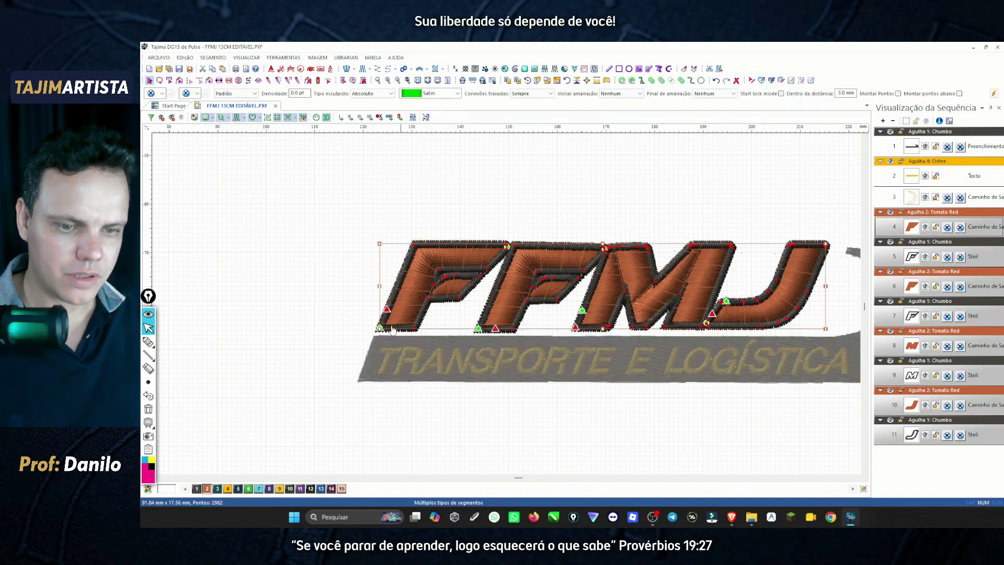
click(356, 278)
drag(330, 209, 468, 334)
click(330, 187)
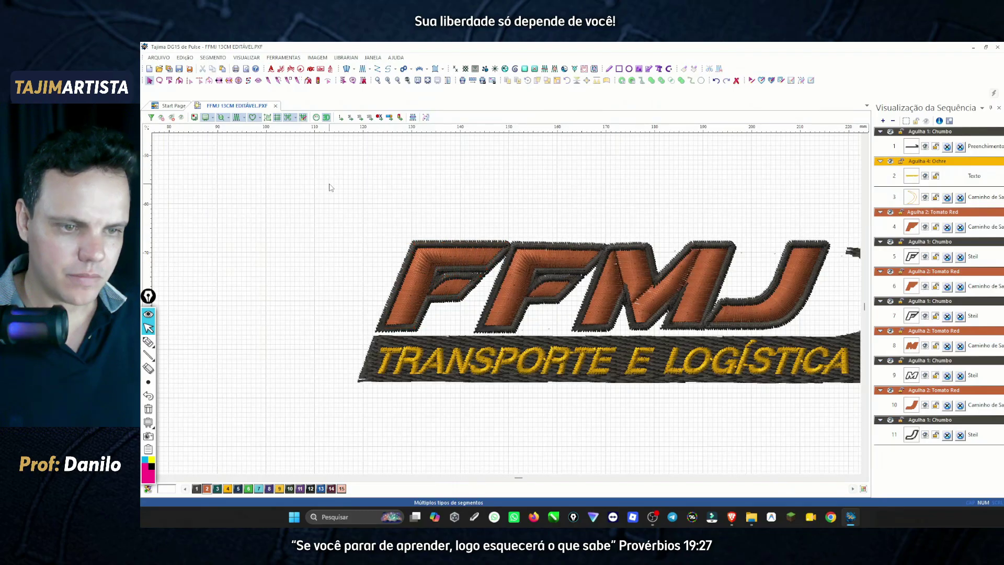
scroll(589, 268, right, 3)
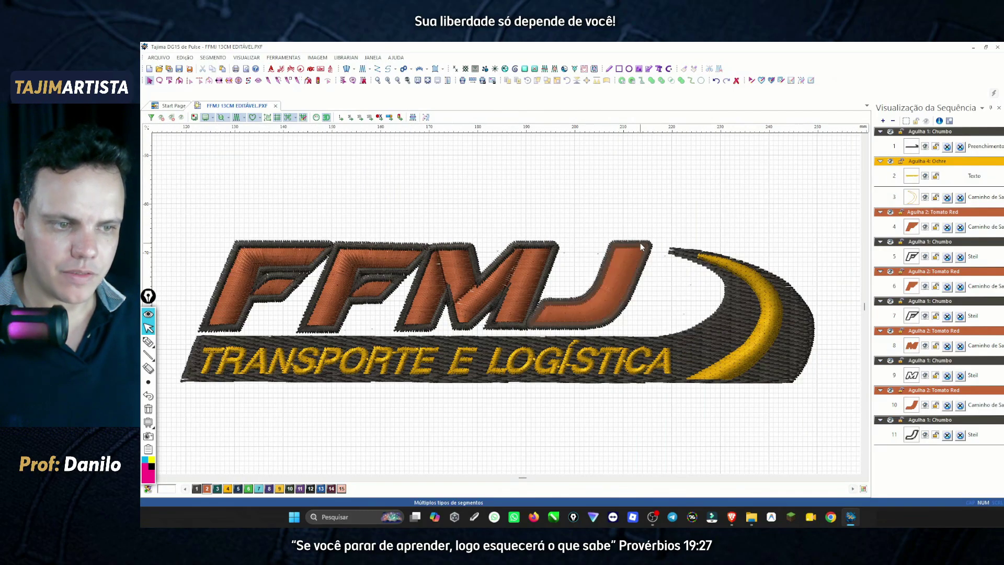
drag(211, 193, 718, 243)
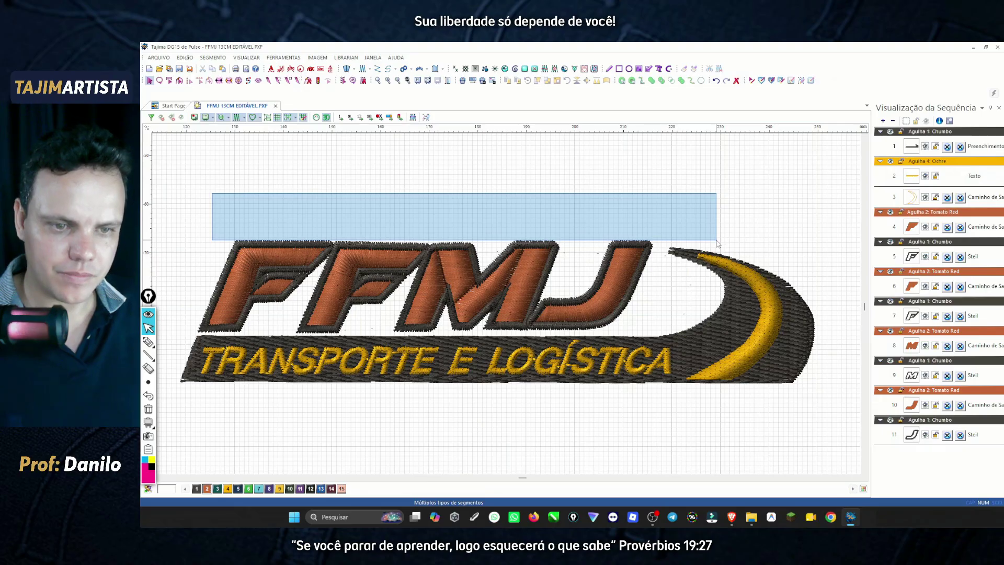
drag(717, 243, 365, 250)
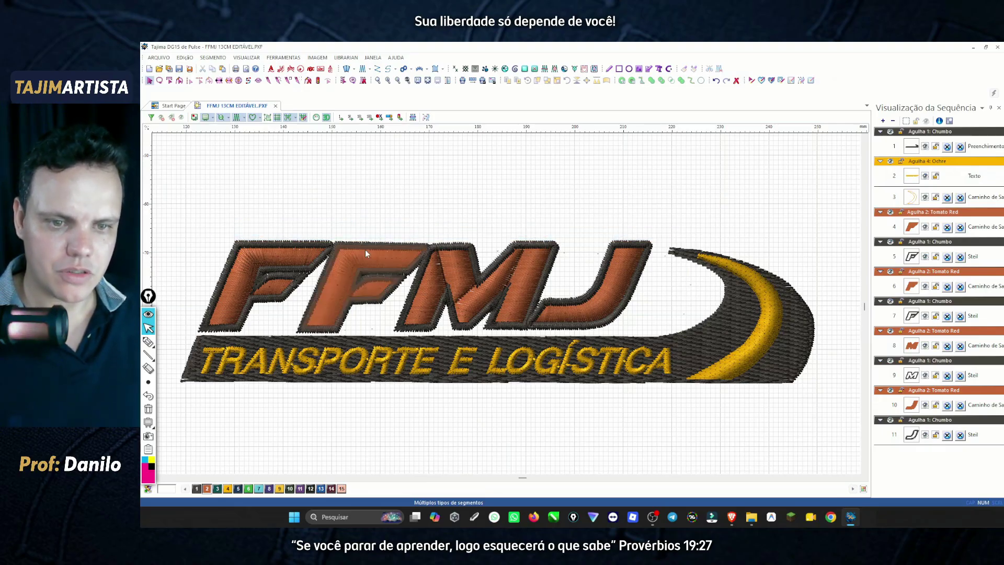
Rotate the second F with its outline slightly to level its top edge, deselect it, and inspect the whole logo.
drag(413, 229, 354, 290)
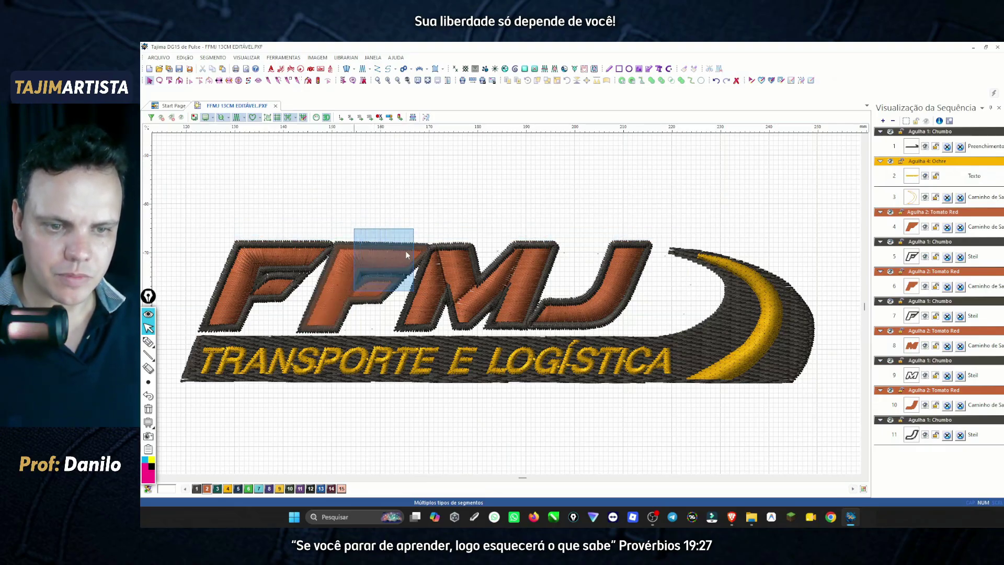
drag(406, 255, 406, 255)
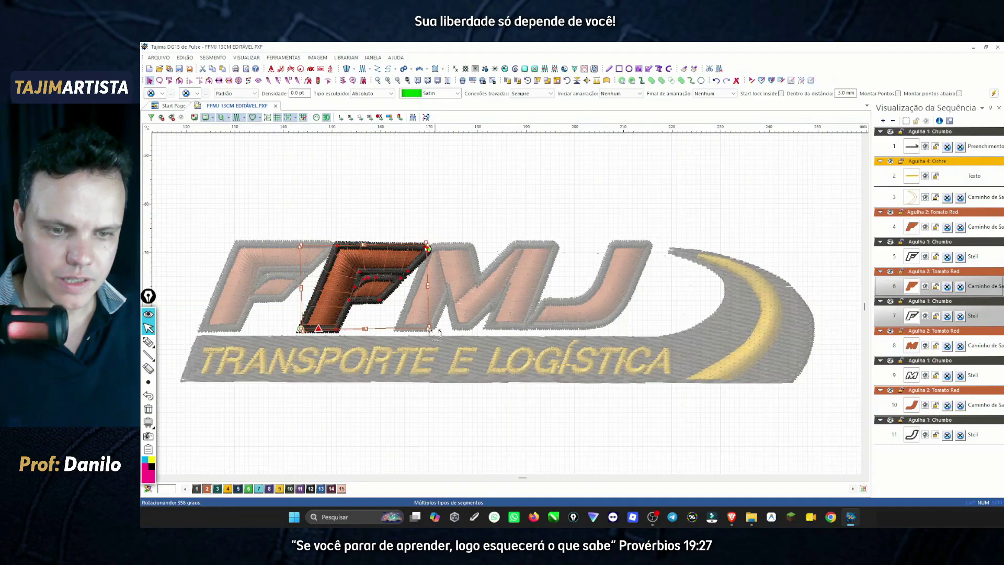
drag(435, 333, 434, 335)
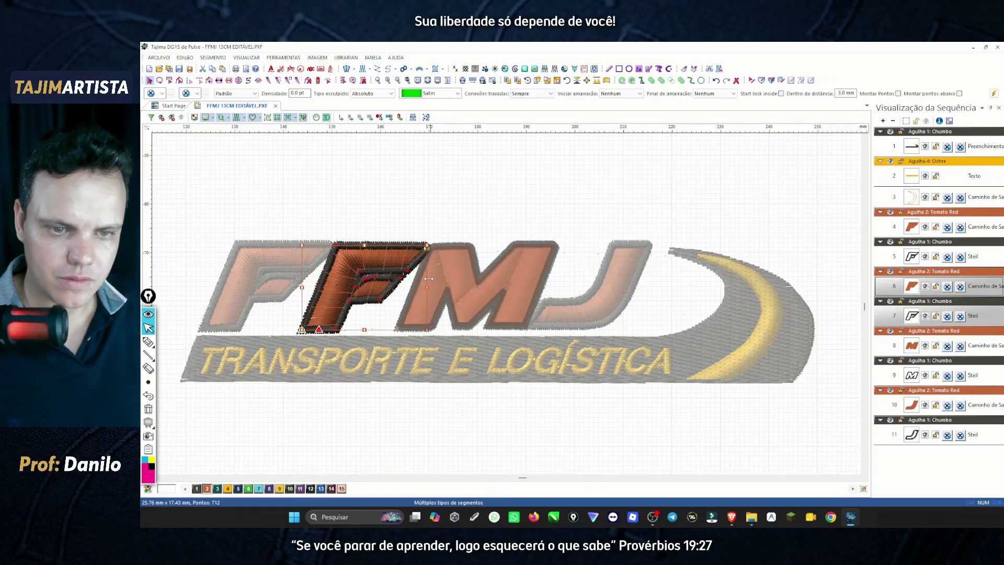
click(422, 221)
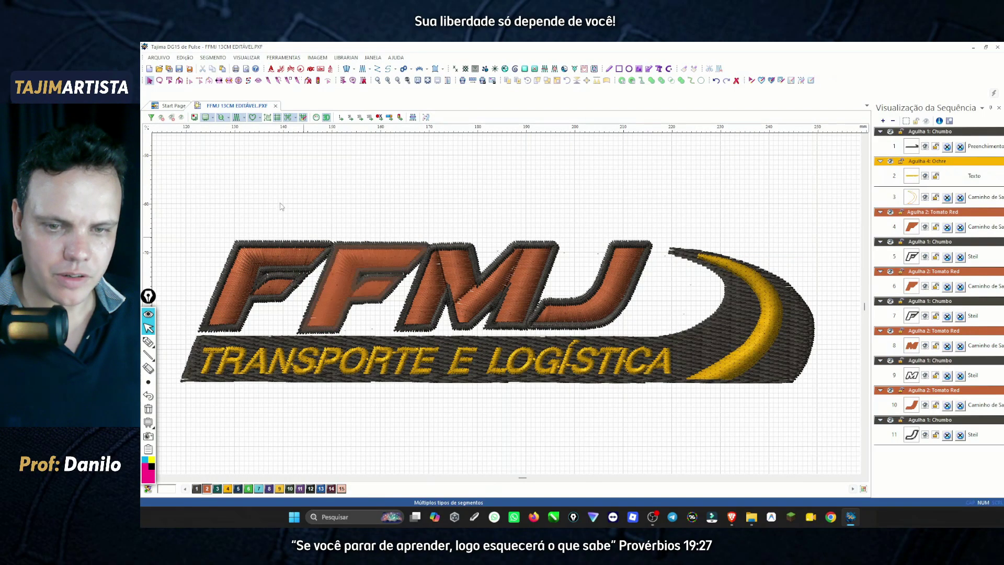
scroll(247, 161, up, 2)
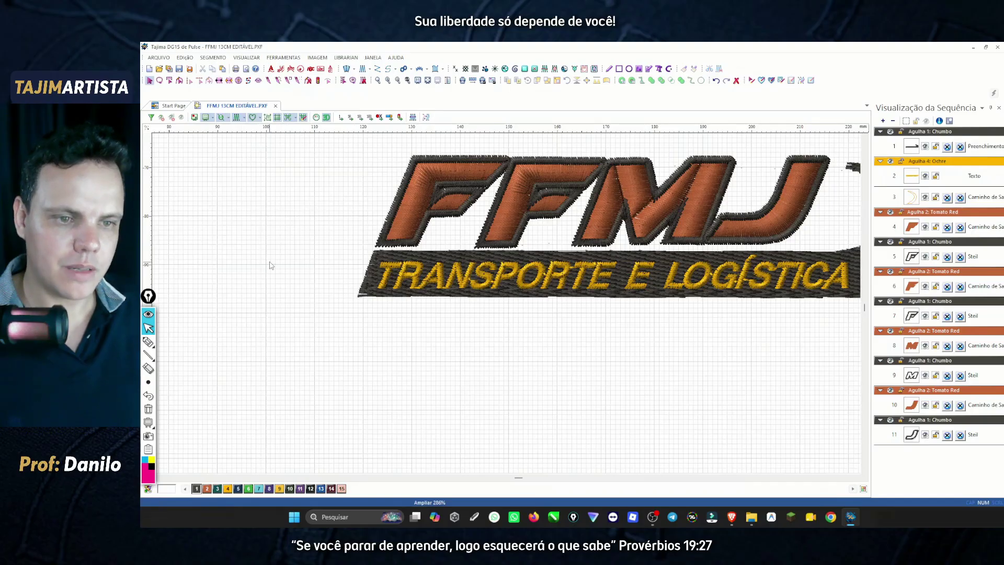
key(Right)
key(Up)
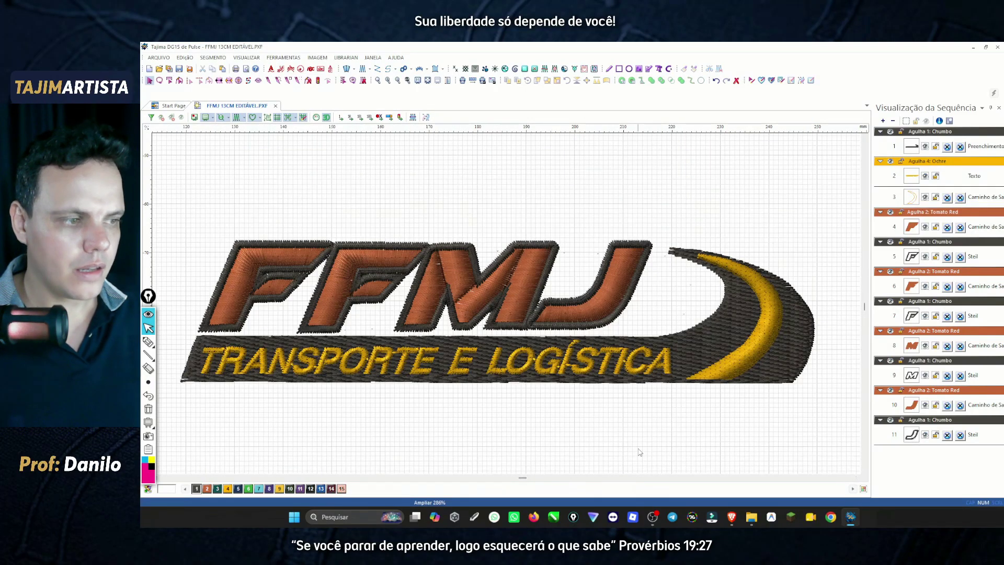
Collapse all colour groups in the sequence, consult the "Organizar os objetos" item in the Google Docs checklist, and return to Tajima DG15.
click(893, 121)
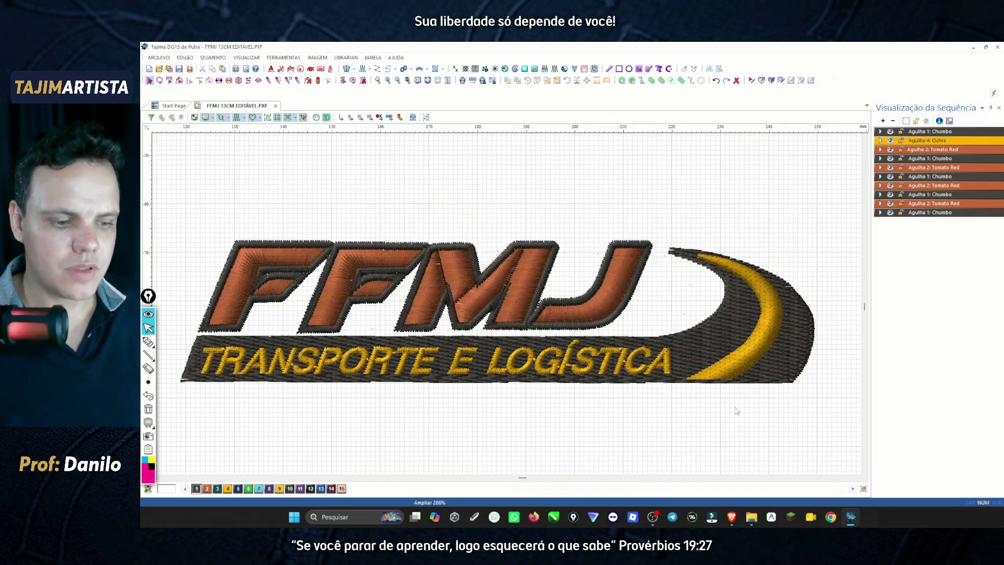
click(731, 516)
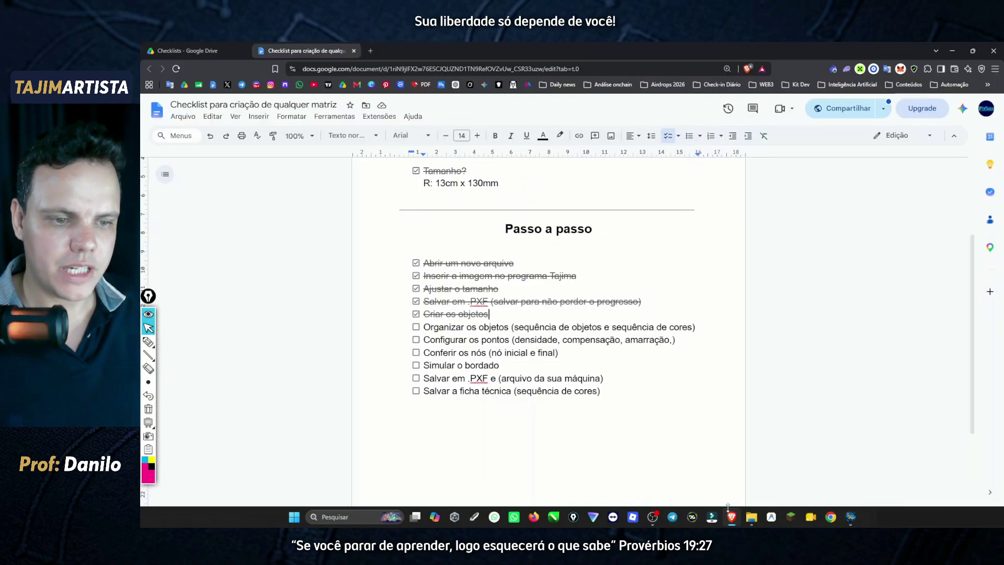
drag(431, 327, 654, 327)
click(851, 520)
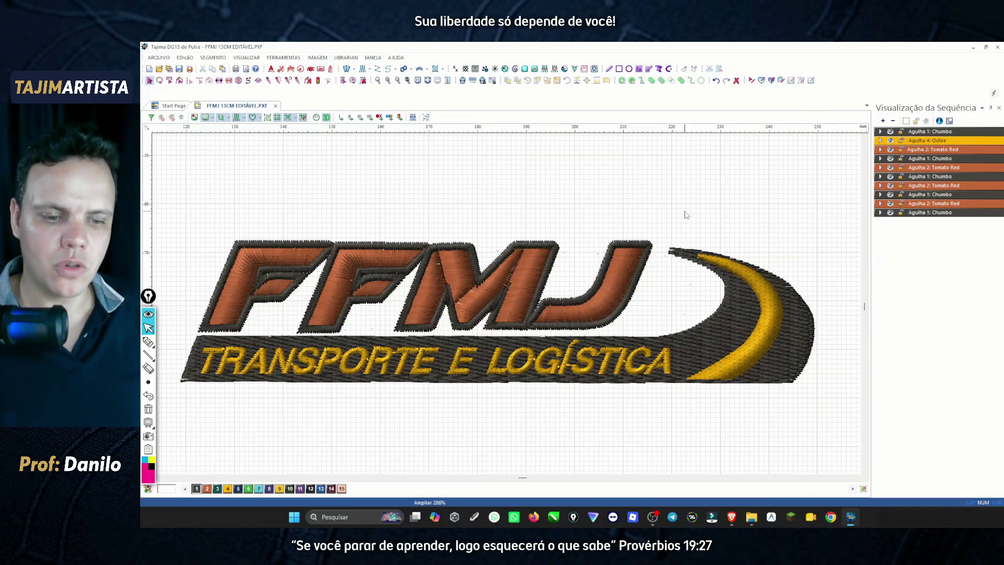
Select the dark band fill in the first Chumbo group and annotate its stitch path freehand, with an X at the road's upper tip.
click(882, 133)
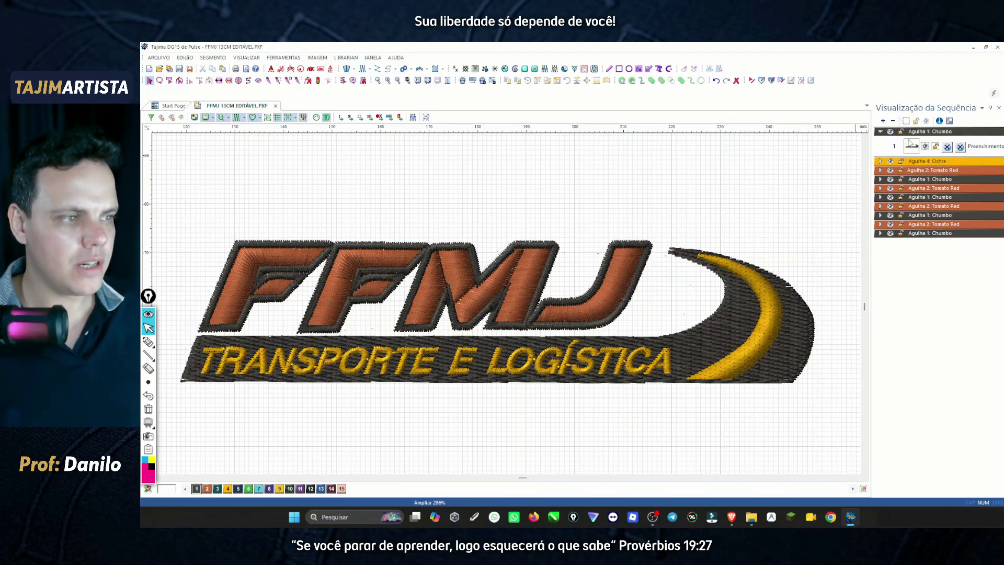
click(909, 145)
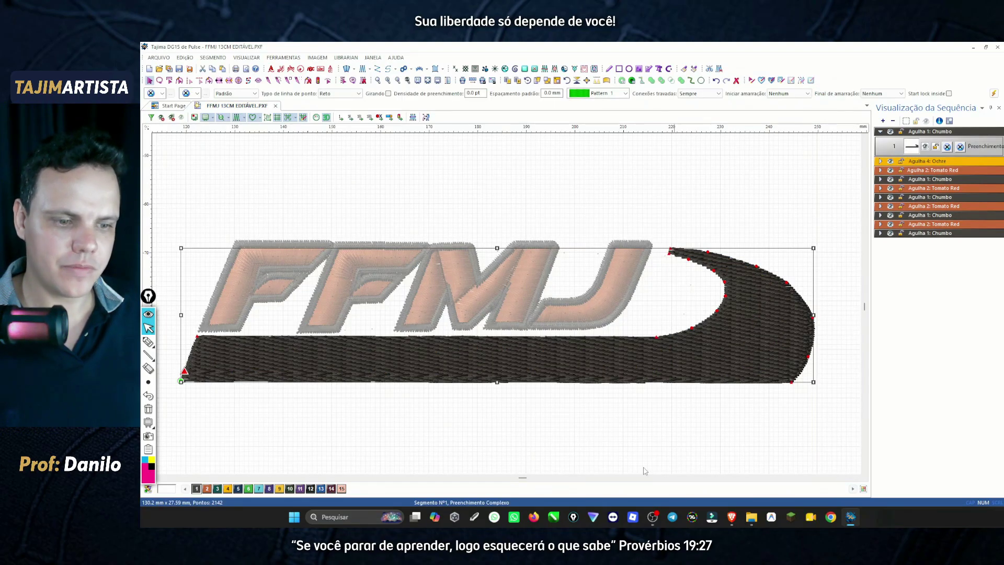
click(149, 342)
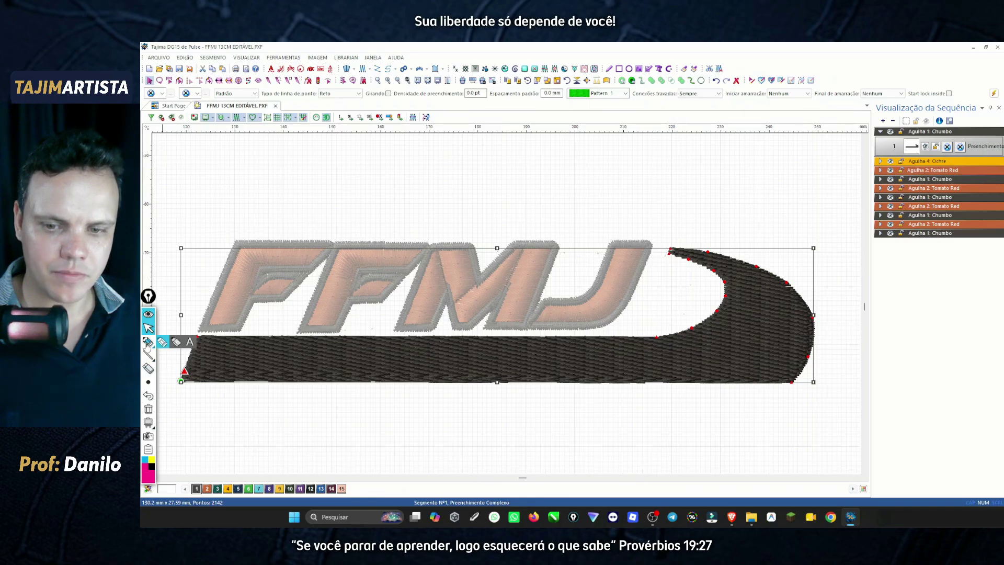
mouse_move(214, 380)
mouse_down()
mouse_move(212, 373)
mouse_move(321, 361)
mouse_move(815, 367)
mouse_move(753, 322)
mouse_move(704, 265)
mouse_move(675, 254)
mouse_move(673, 240)
mouse_up()
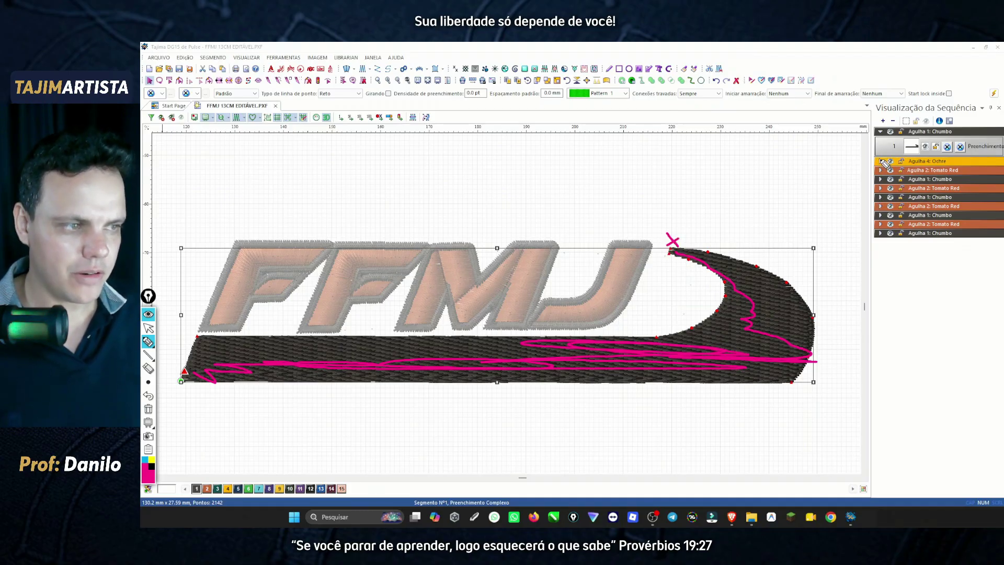
click(148, 328)
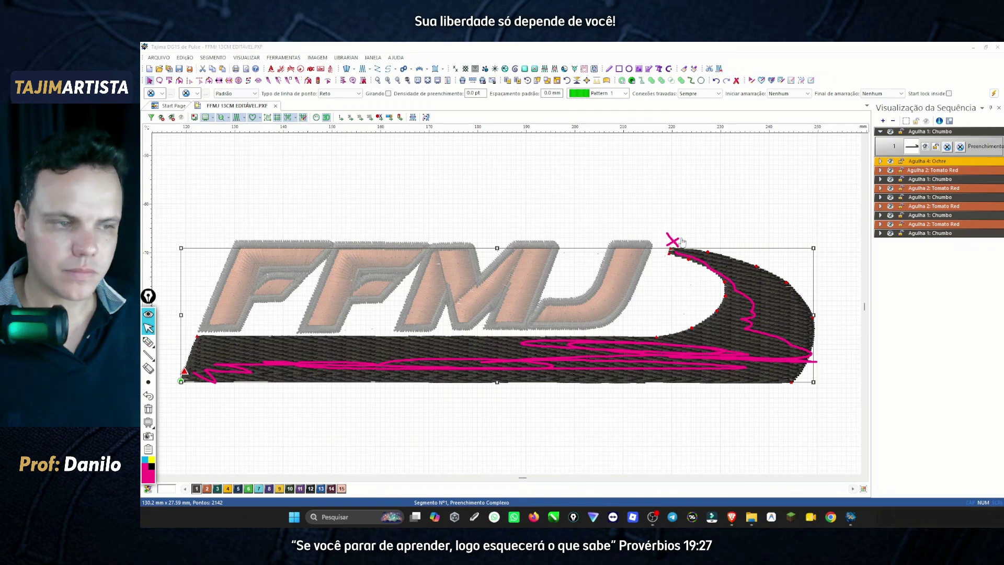
Review the sequence by selecting the Ochre text, the Ochre road stripe and the first F in the first Tomato Red group, collapsing the reviewed groups.
click(881, 161)
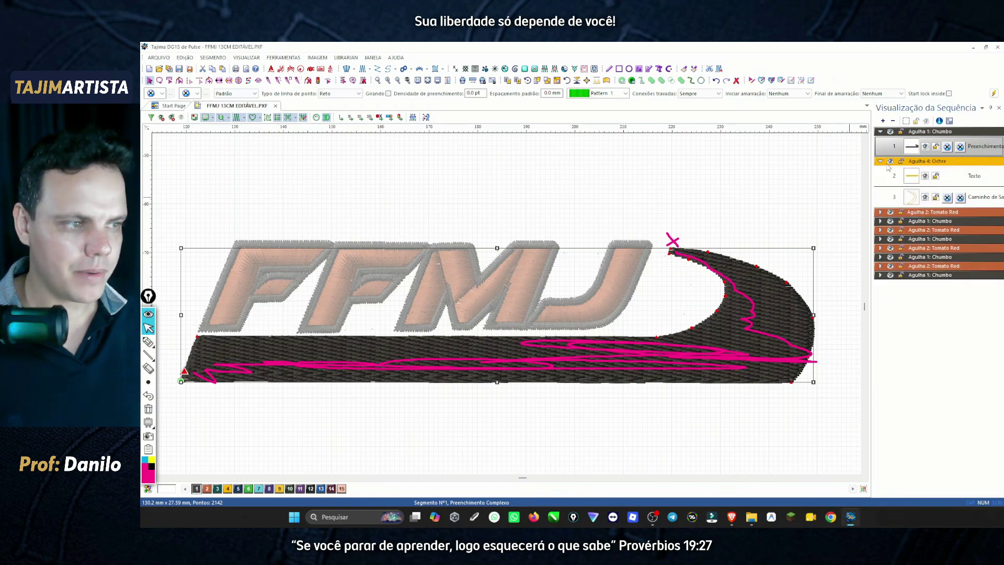
click(918, 181)
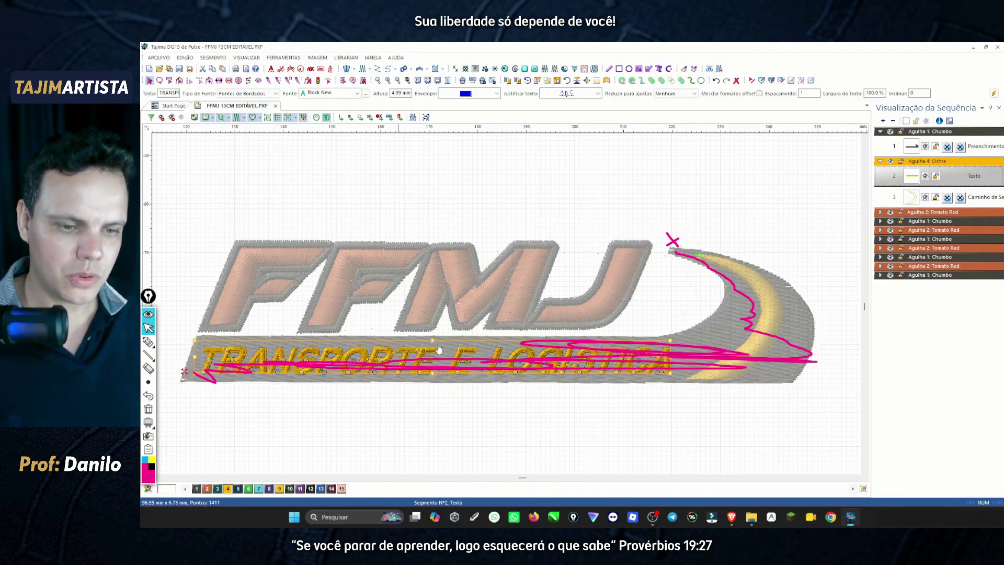
click(911, 199)
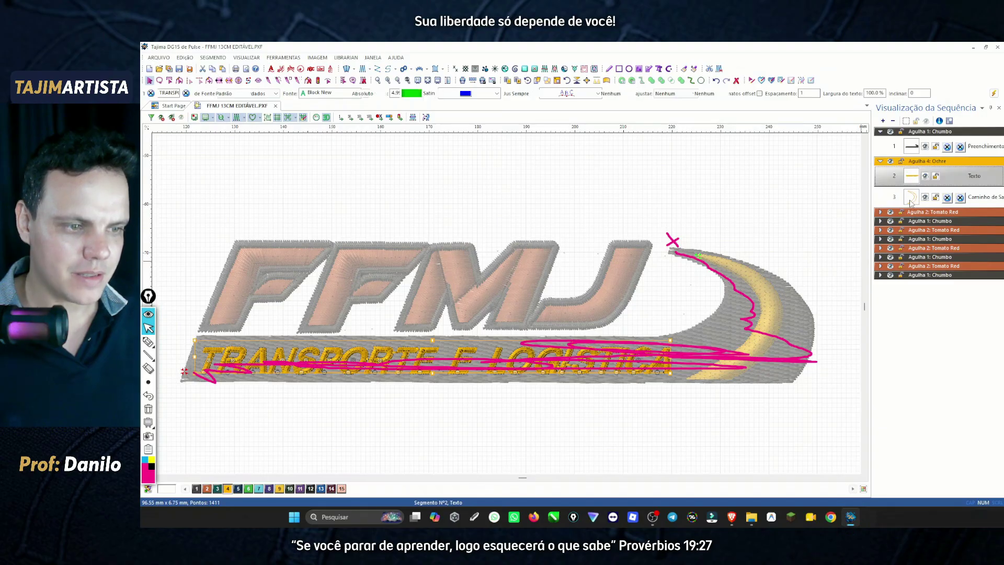
click(881, 161)
click(880, 131)
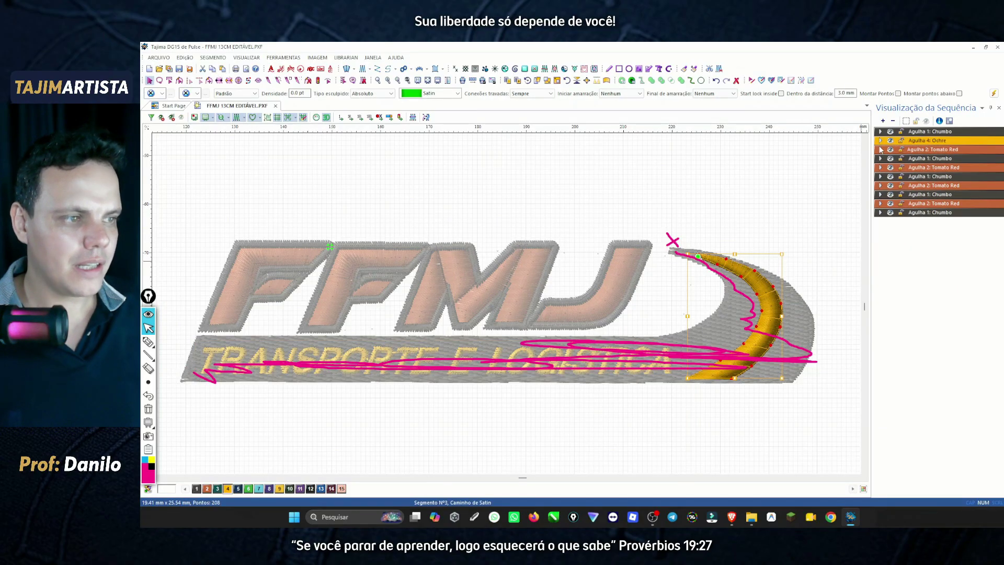
click(881, 150)
click(911, 165)
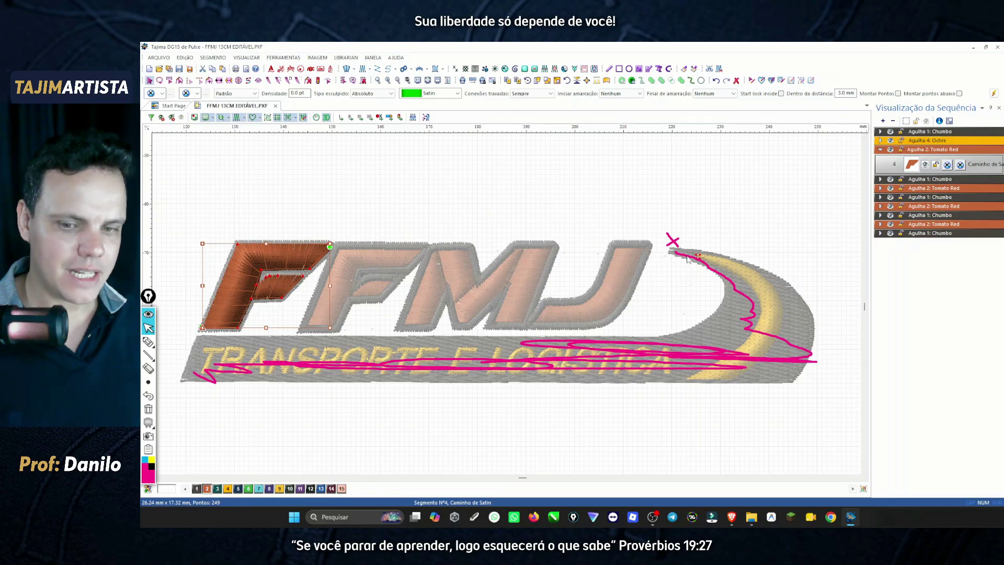
Annotate the stitching order with a downward arrow and tick marks beside the colour groups, and clear all annotations.
click(148, 342)
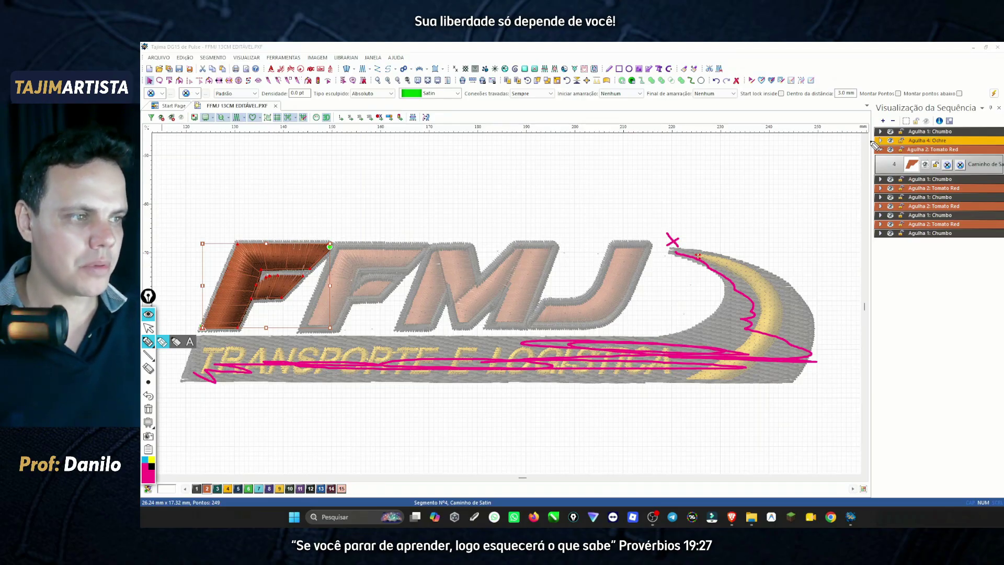
mouse_move(859, 124)
mouse_down()
mouse_move(856, 226)
mouse_move(839, 227)
mouse_move(869, 234)
mouse_move(841, 228)
mouse_up()
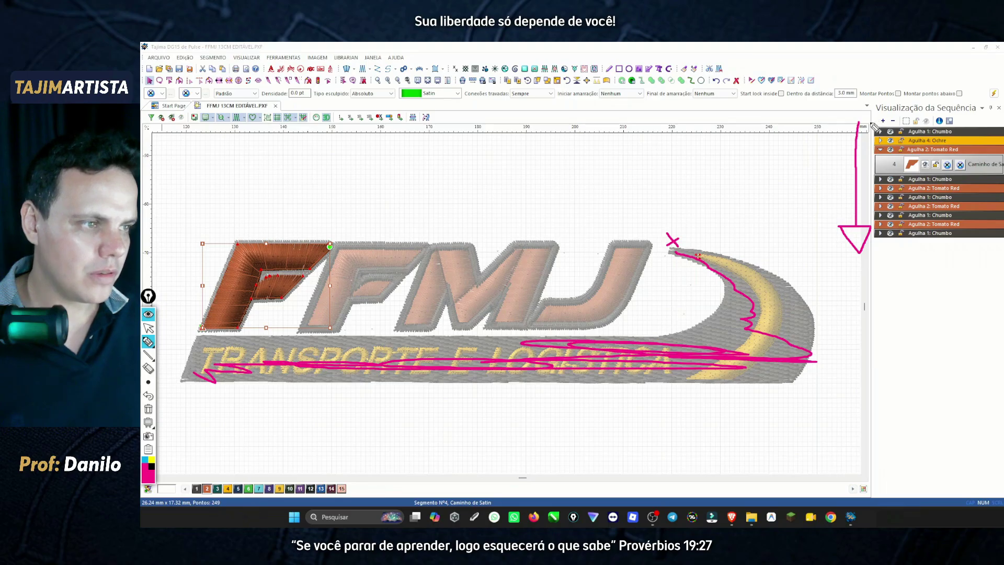
drag(863, 132, 866, 182)
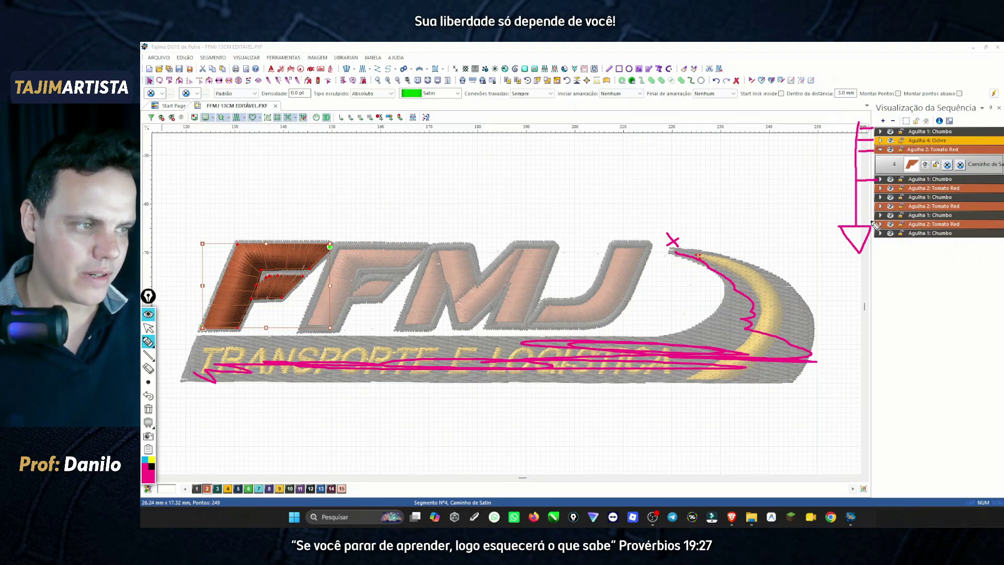
click(148, 328)
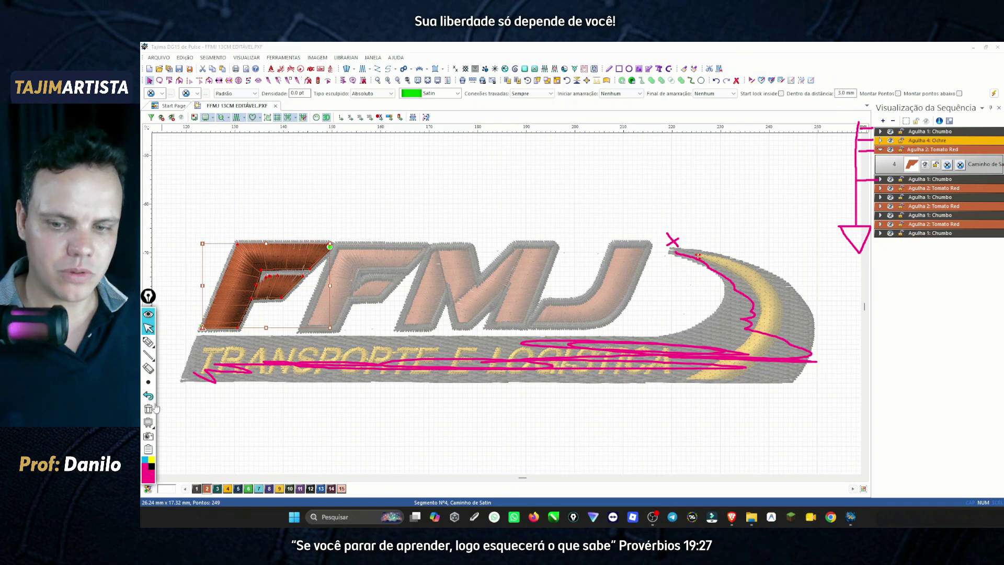
click(149, 409)
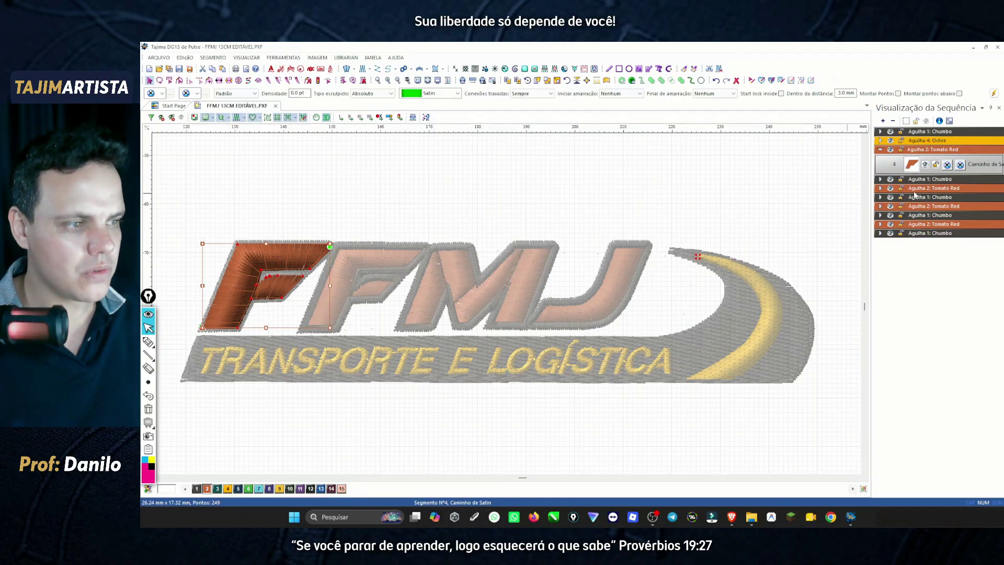
Examine the sewing order of the red satin fills and dark Steil outlines, segment by segment, from the first F through the M.
click(880, 180)
click(915, 195)
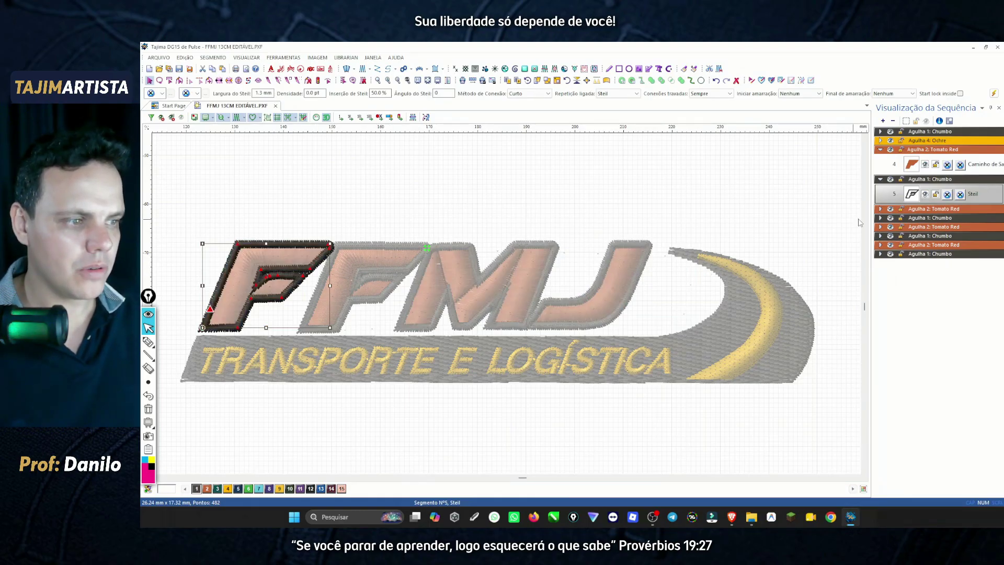
click(881, 209)
click(912, 224)
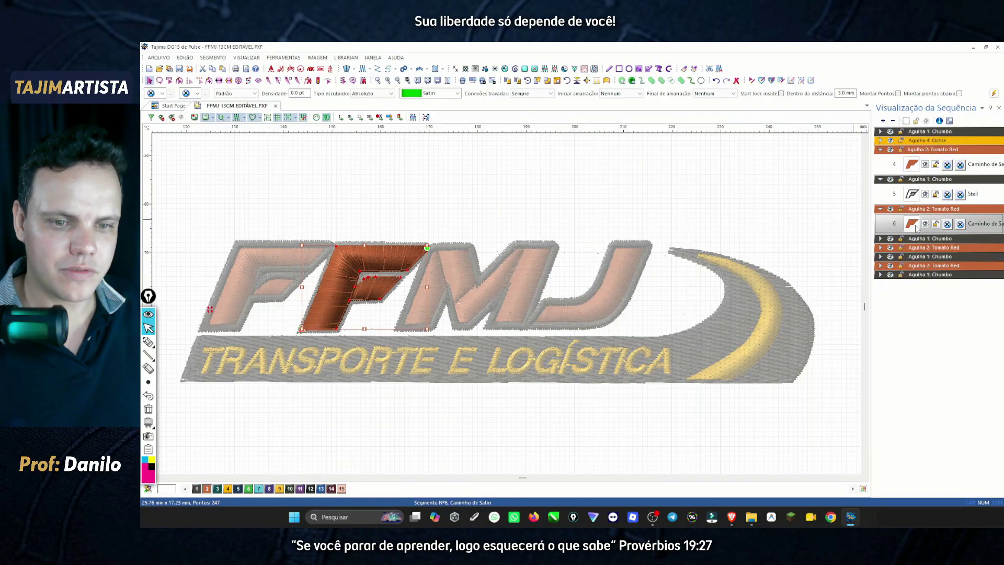
click(880, 239)
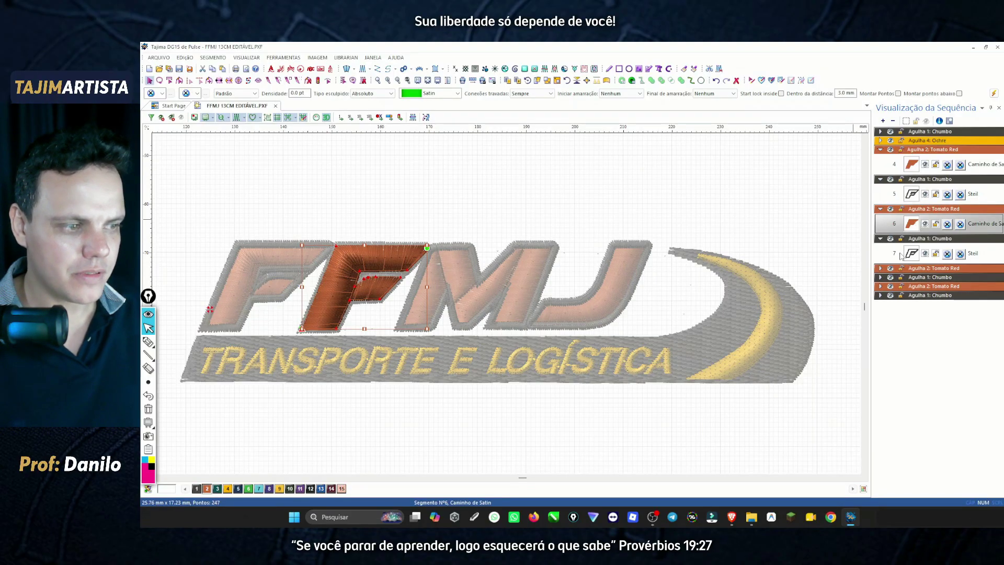
click(901, 255)
click(881, 269)
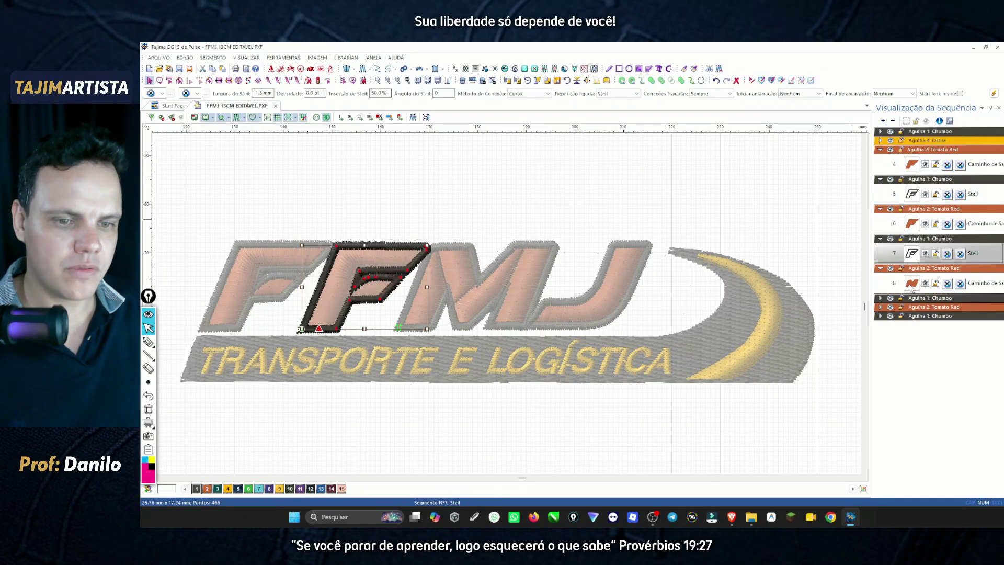
click(911, 285)
click(752, 190)
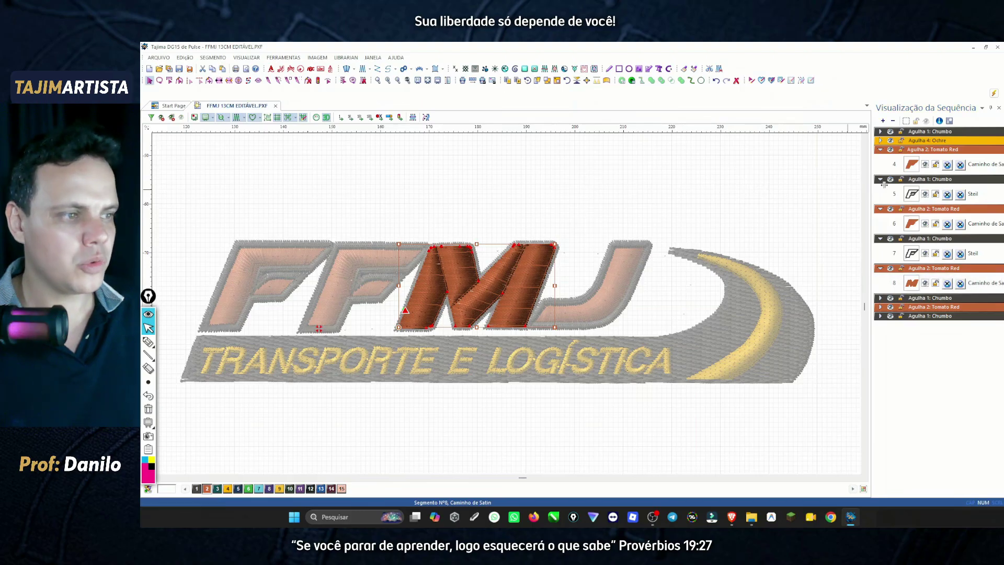
Collapse all expanded Tomato Red and Chumbo colour groups in the sequence.
click(881, 150)
click(881, 158)
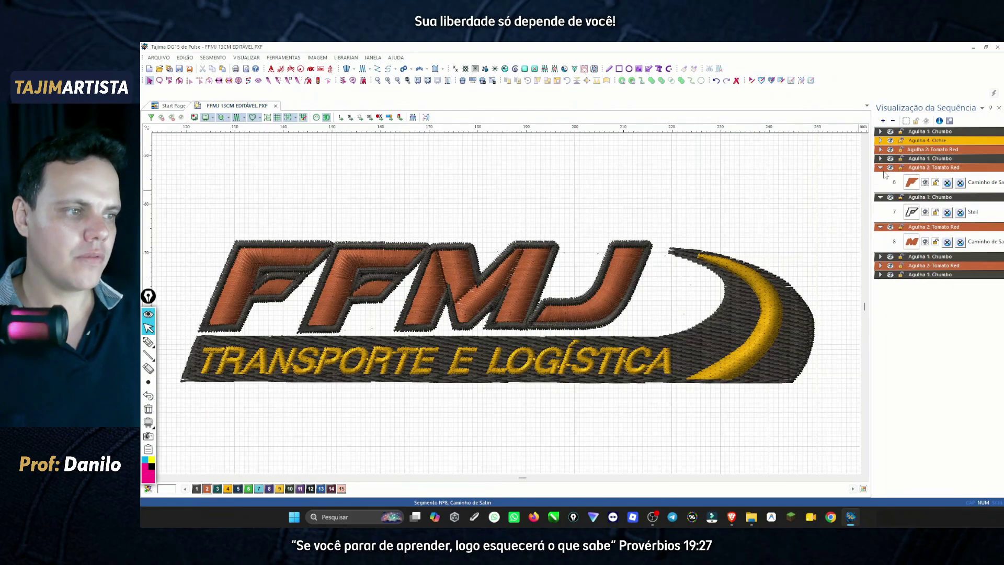
click(881, 168)
click(881, 177)
click(880, 185)
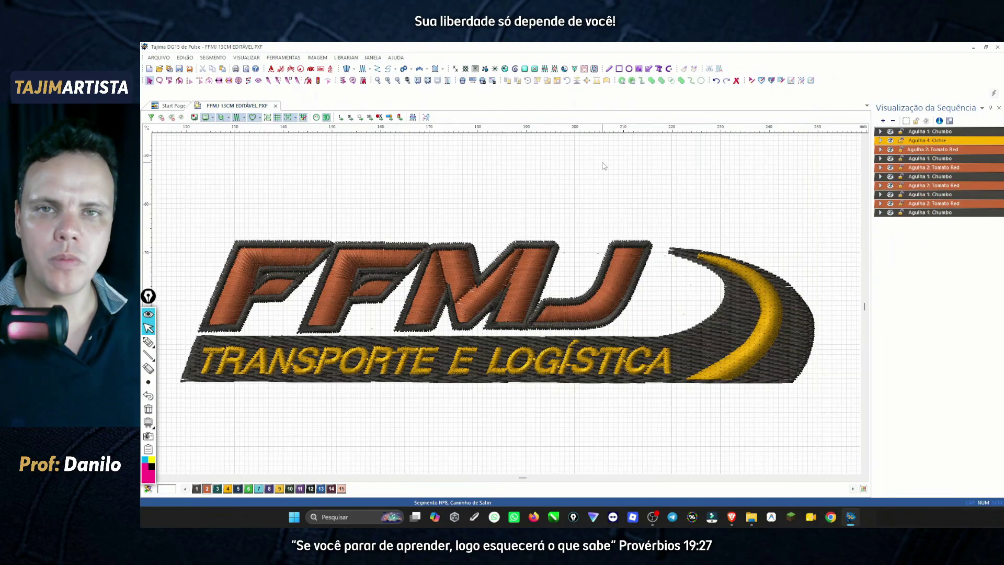
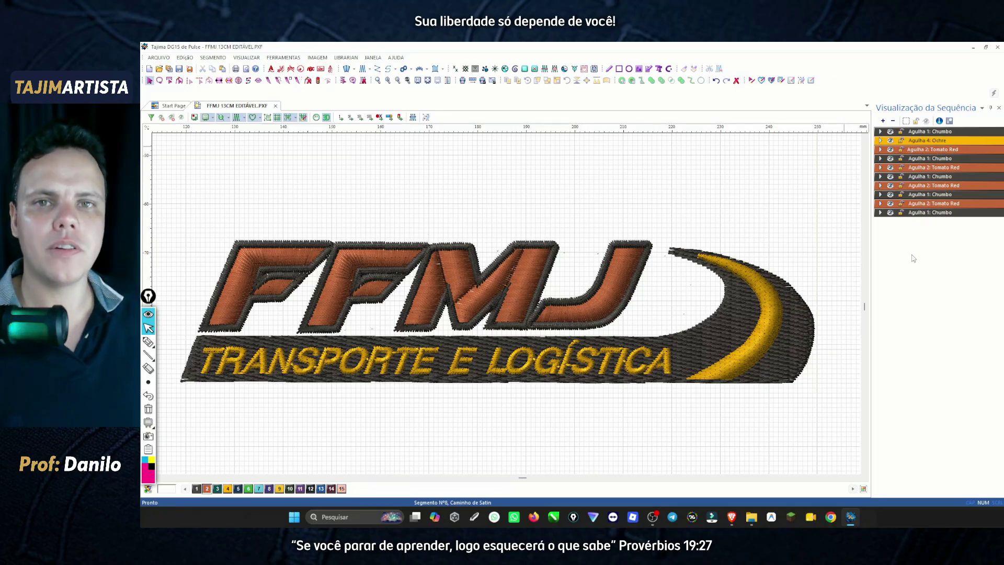
Move the separate Tomato Red blocks together into one group and place that group first in the sequence, before Chumbo and Ochre.
click(927, 169)
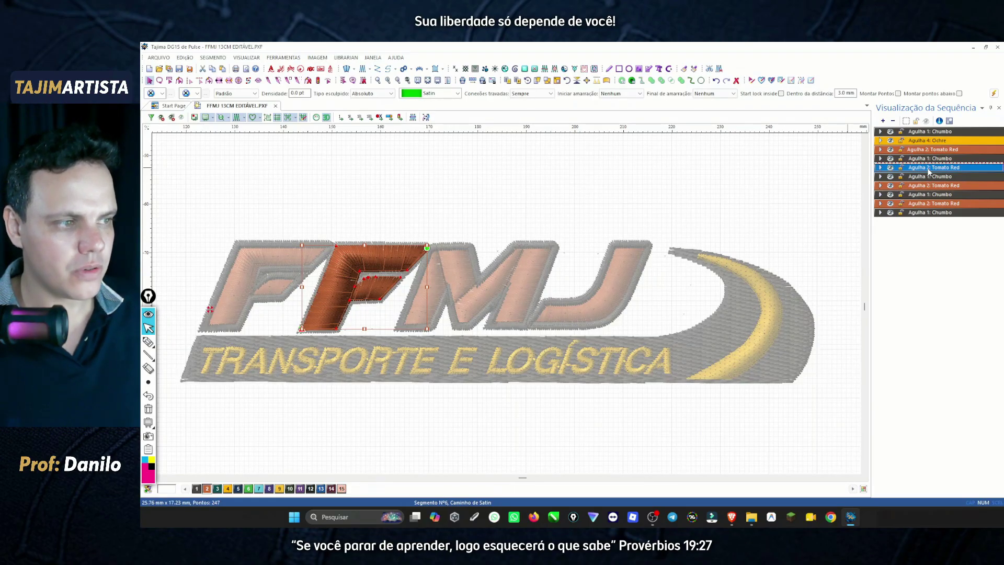
mouse_move(929, 170)
mouse_down()
mouse_move(934, 157)
mouse_move(931, 171)
mouse_move(922, 157)
mouse_up()
click(930, 168)
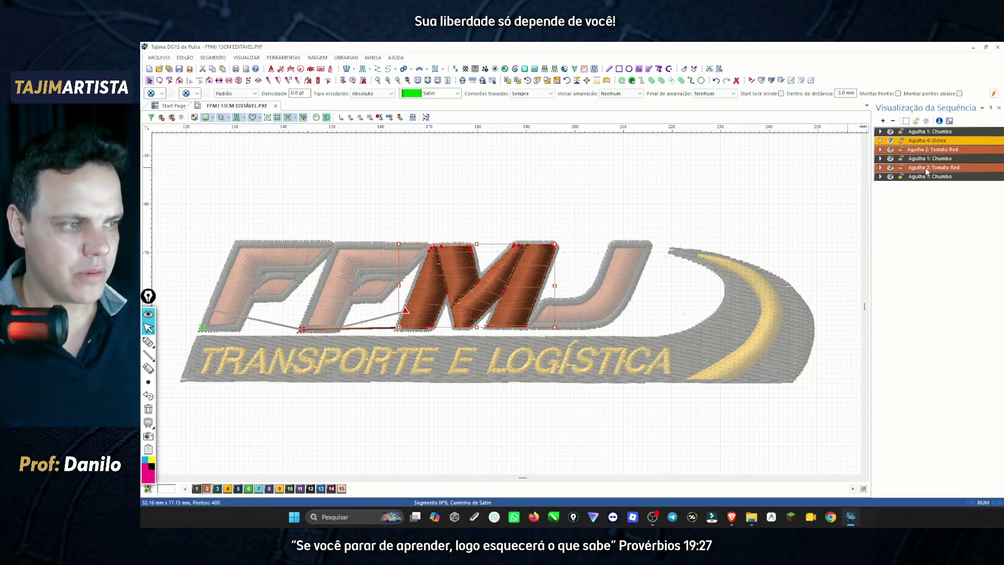
click(926, 168)
drag(927, 170, 929, 160)
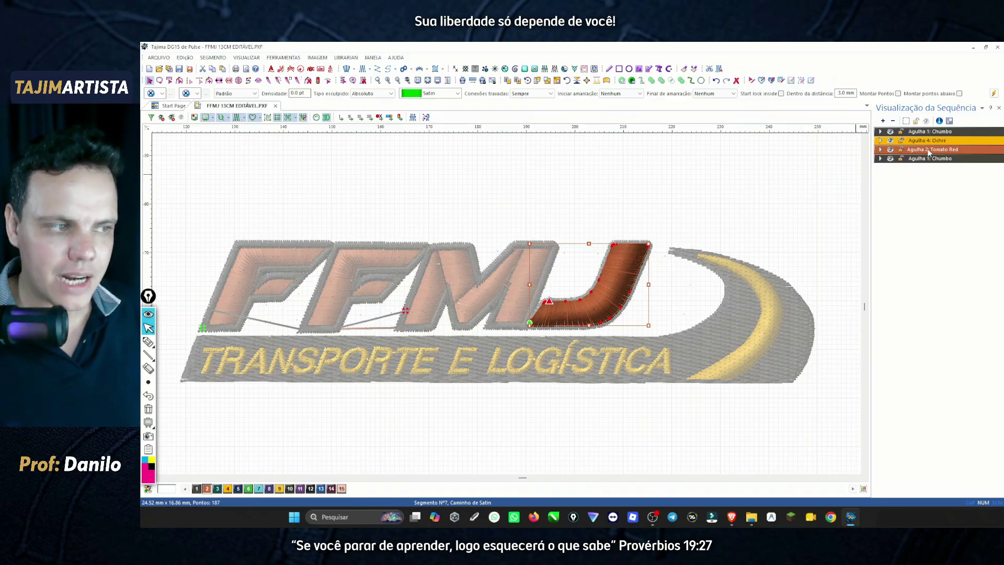
drag(928, 152, 910, 137)
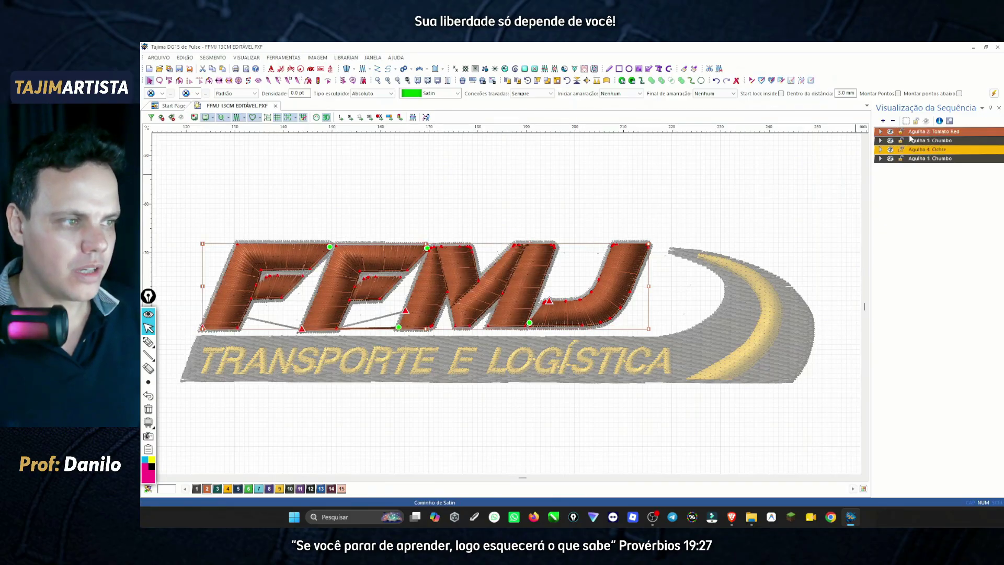
click(698, 193)
Expand the Tomato Red group and check the sewing order of its four letter fills.
click(881, 131)
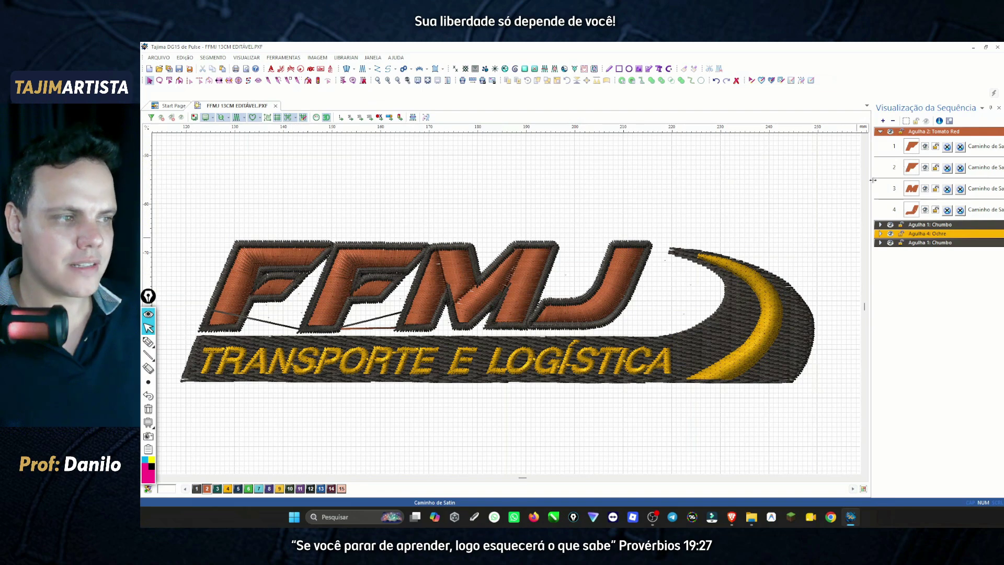
click(911, 148)
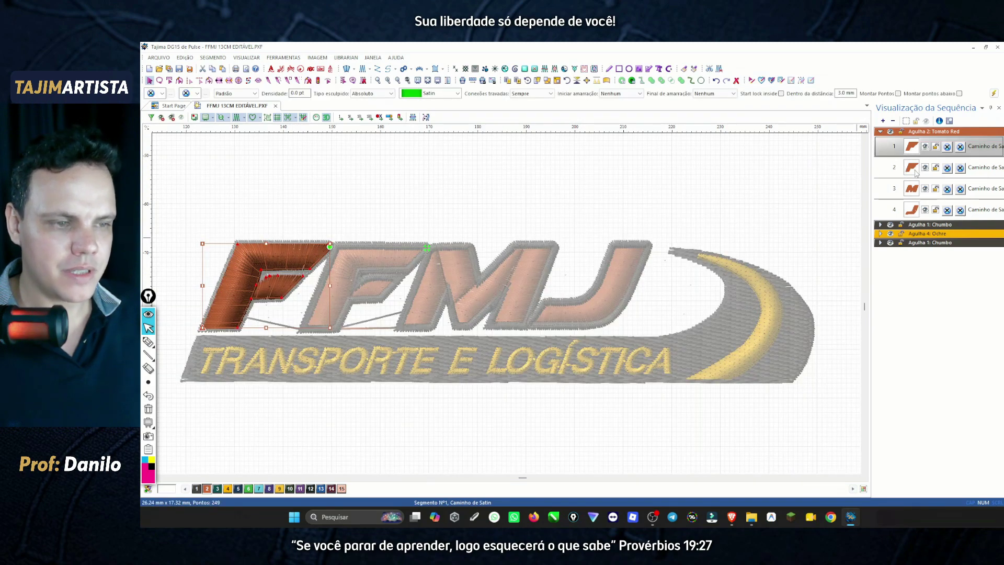
key(Down)
key(Down)
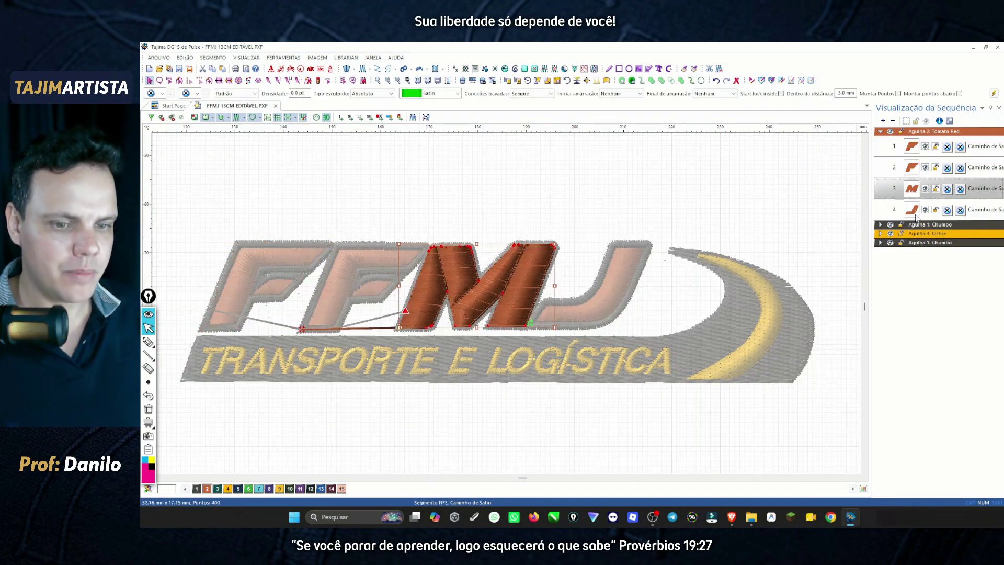
click(916, 215)
click(591, 181)
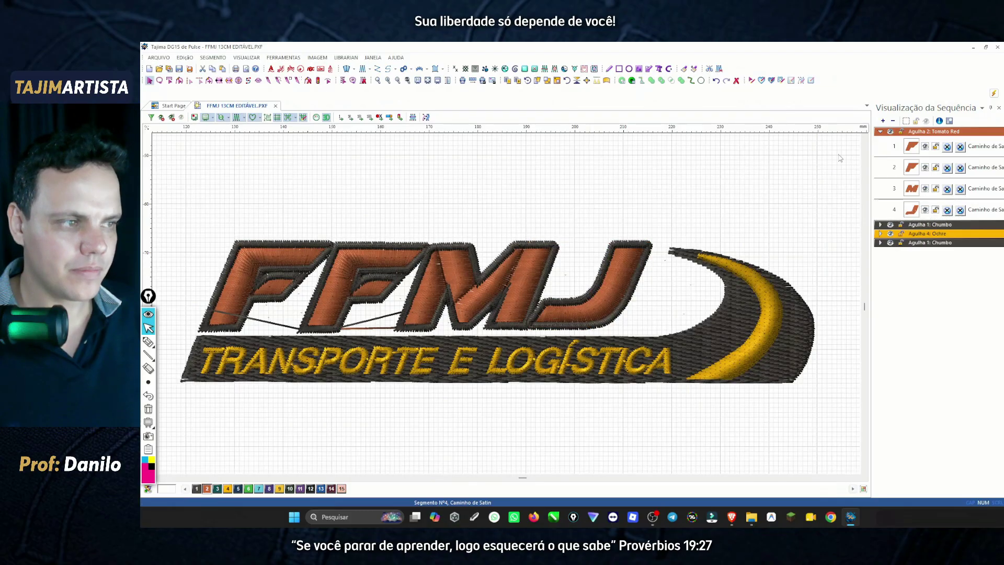
Sketch the first F's stitch path and its jump to the second F with the annotation pen, then clear the drawing.
click(907, 151)
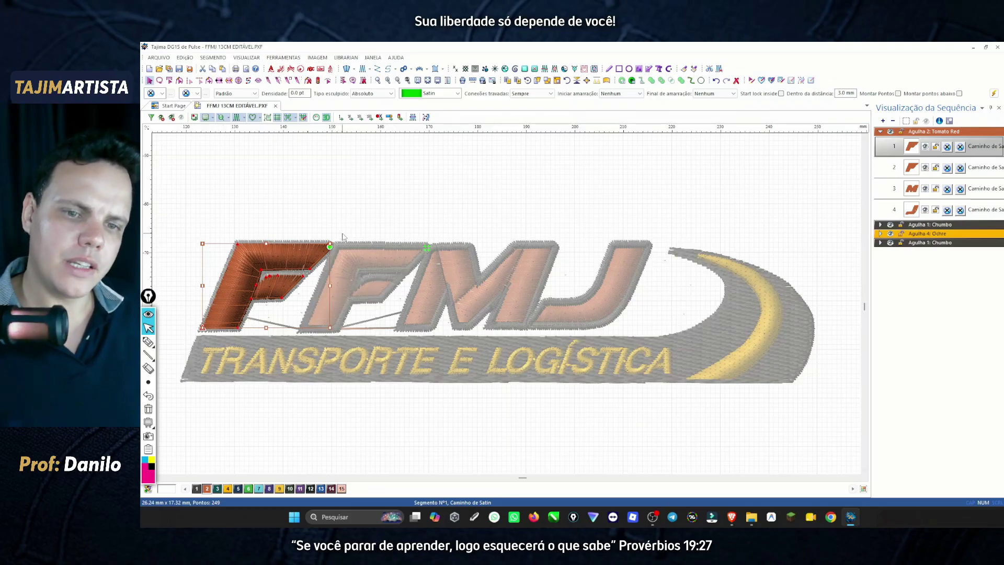
click(148, 342)
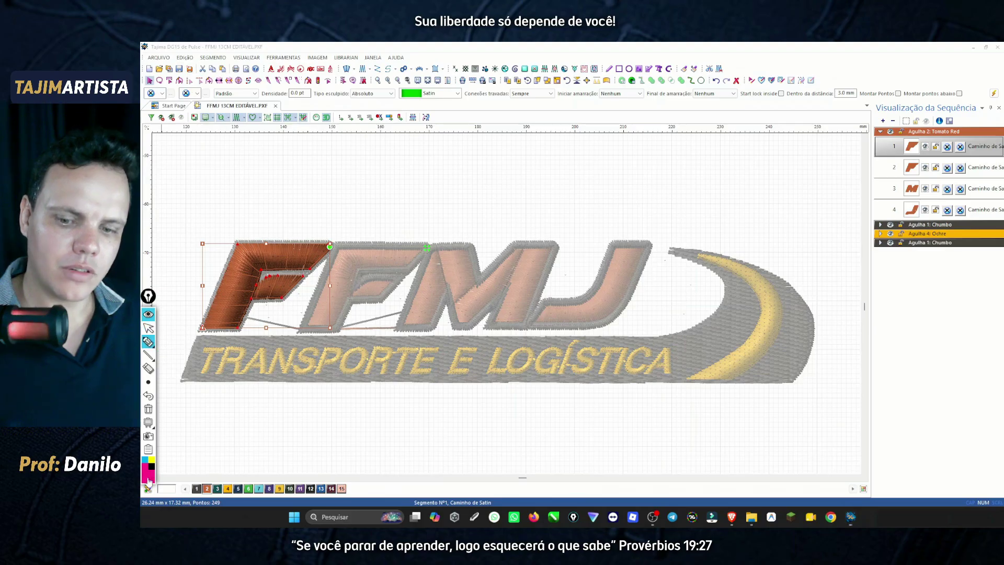
mouse_move(330, 245)
mouse_down()
mouse_move(313, 269)
mouse_move(317, 253)
mouse_move(299, 244)
mouse_move(250, 263)
mouse_move(247, 283)
mouse_move(288, 281)
mouse_move(244, 287)
mouse_move(202, 330)
mouse_move(207, 319)
mouse_move(201, 325)
mouse_move(225, 328)
mouse_move(202, 329)
mouse_move(209, 204)
mouse_move(324, 180)
mouse_move(400, 207)
mouse_move(419, 236)
mouse_up()
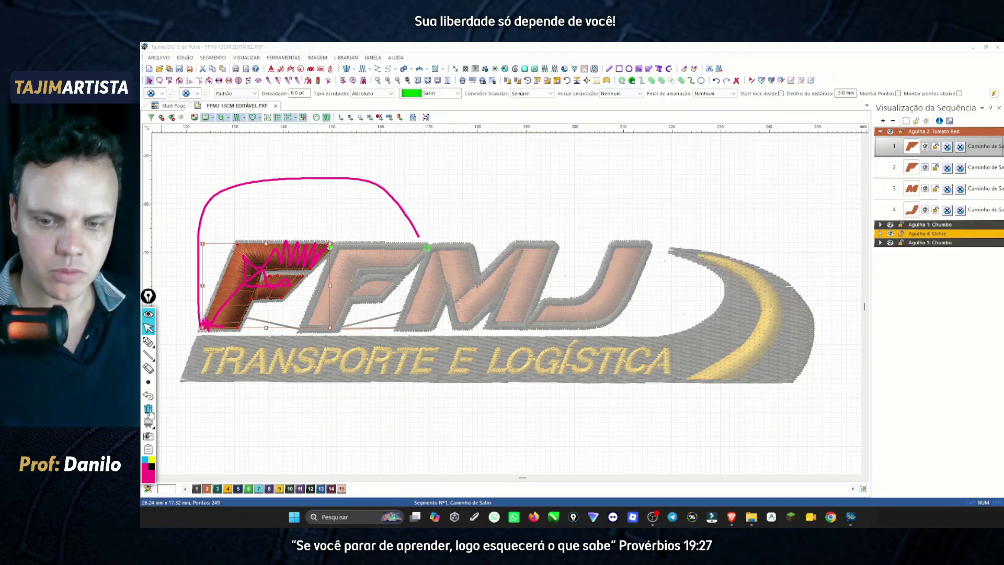
click(149, 328)
Annotate the unwanted long jumps between the F, F and M fills and the preferred short connection, then clear the marks and deselect.
click(148, 342)
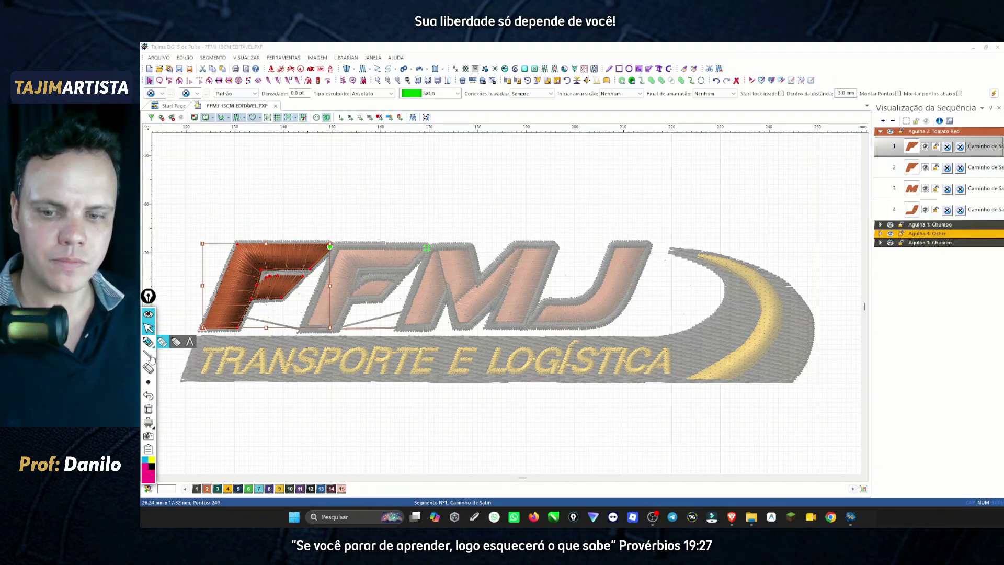
click(331, 247)
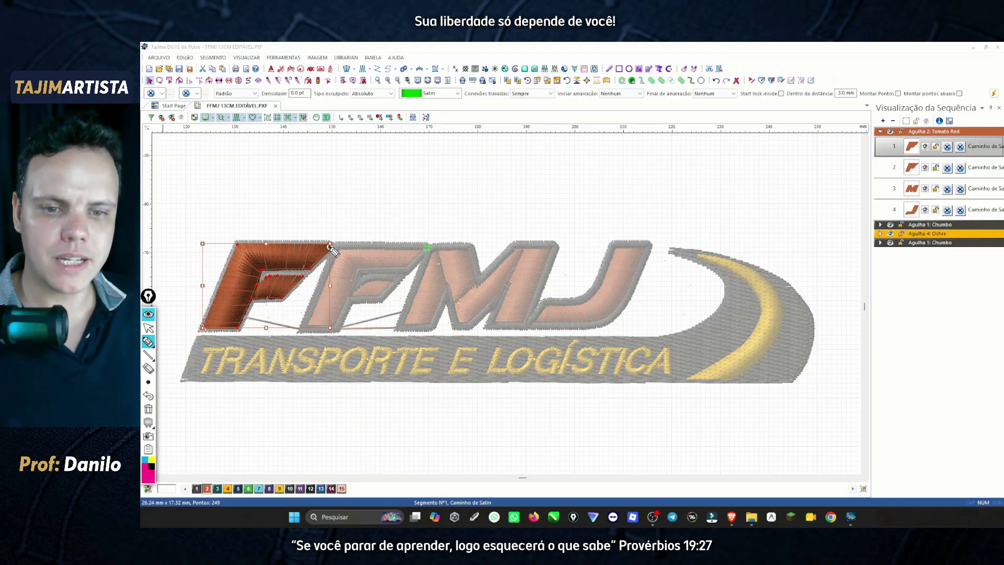
mouse_move(331, 248)
mouse_down()
mouse_move(318, 264)
mouse_move(334, 250)
mouse_move(314, 267)
mouse_move(255, 257)
mouse_move(218, 336)
mouse_move(287, 290)
mouse_move(240, 289)
mouse_move(232, 256)
mouse_move(250, 268)
mouse_move(275, 250)
mouse_move(288, 266)
mouse_move(331, 250)
mouse_up()
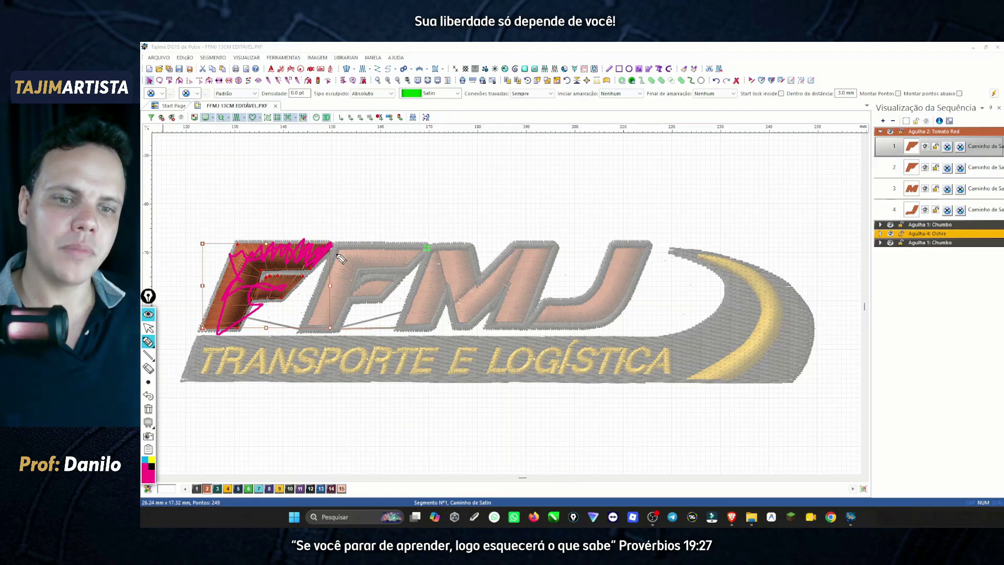
mouse_move(313, 239)
mouse_down()
mouse_move(341, 225)
mouse_move(362, 234)
mouse_up()
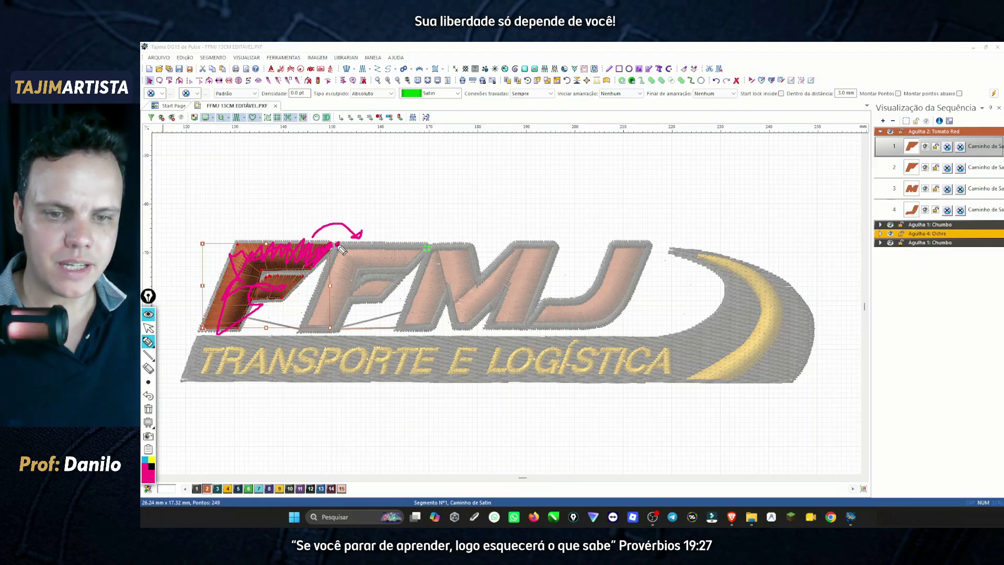
mouse_move(197, 332)
mouse_down()
mouse_move(198, 243)
mouse_move(364, 163)
mouse_move(430, 242)
mouse_up()
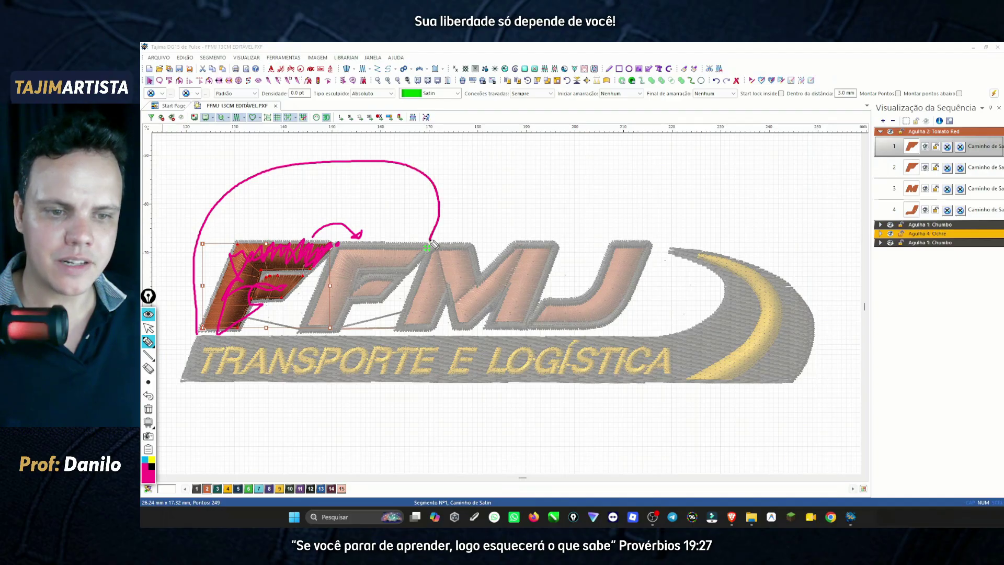
mouse_move(327, 146)
mouse_down()
mouse_move(306, 170)
mouse_move(334, 169)
mouse_up()
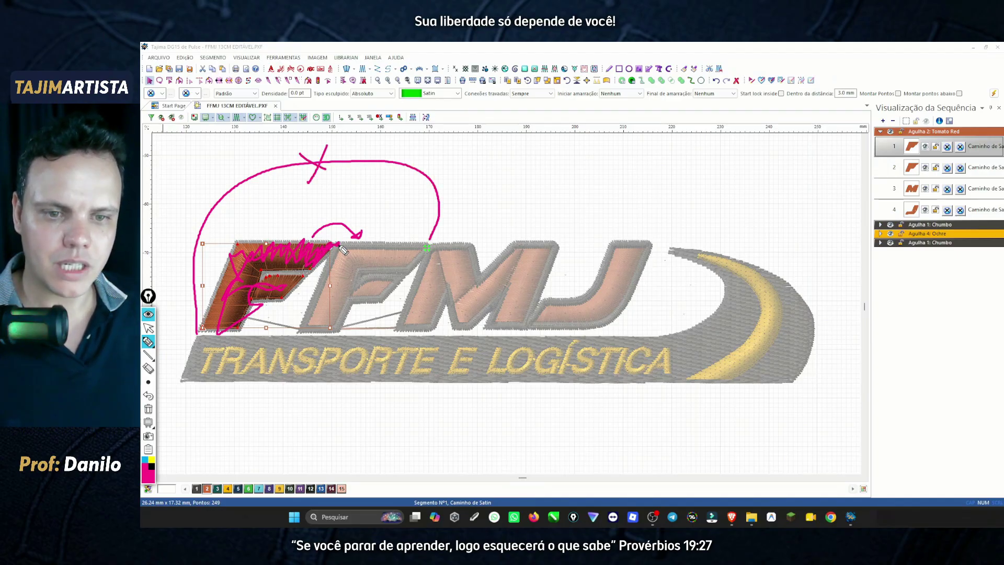
mouse_move(343, 245)
mouse_down()
mouse_move(332, 283)
mouse_move(352, 258)
mouse_move(391, 250)
mouse_move(334, 282)
mouse_move(360, 290)
mouse_up()
mouse_move(425, 241)
mouse_down()
mouse_move(427, 251)
mouse_move(449, 244)
mouse_up()
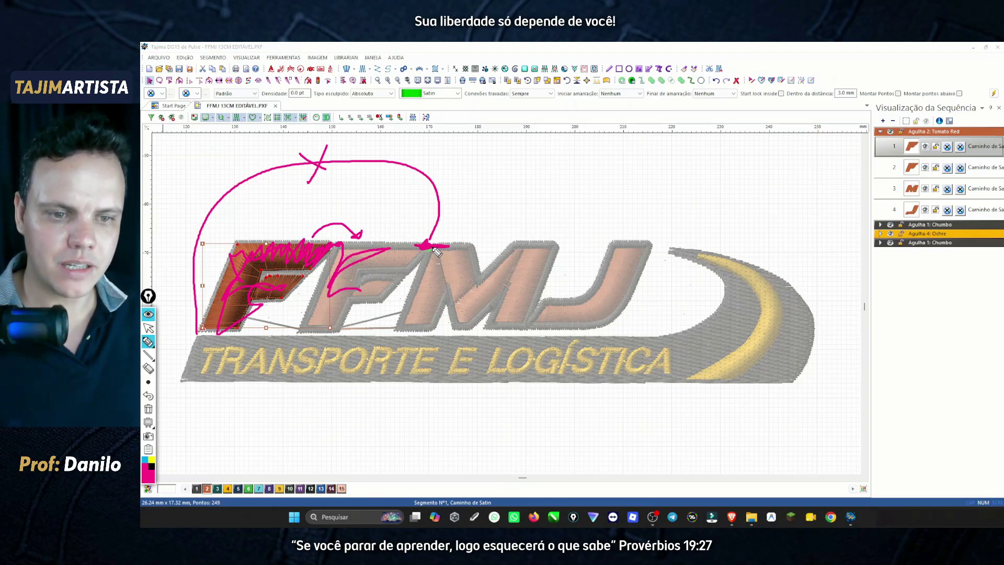
mouse_move(302, 330)
mouse_down()
mouse_move(308, 218)
mouse_move(381, 167)
mouse_move(483, 168)
mouse_move(511, 234)
mouse_up()
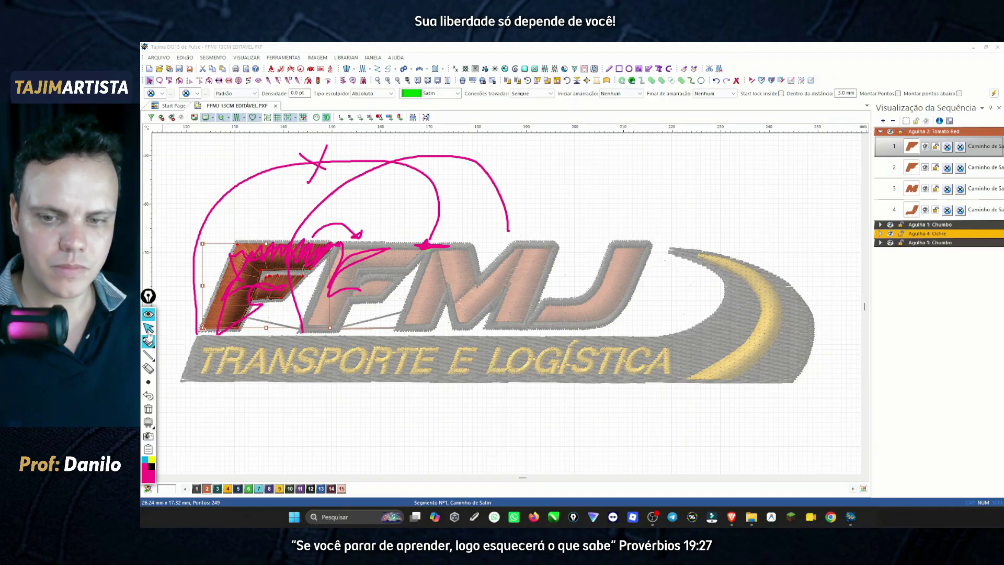
click(148, 408)
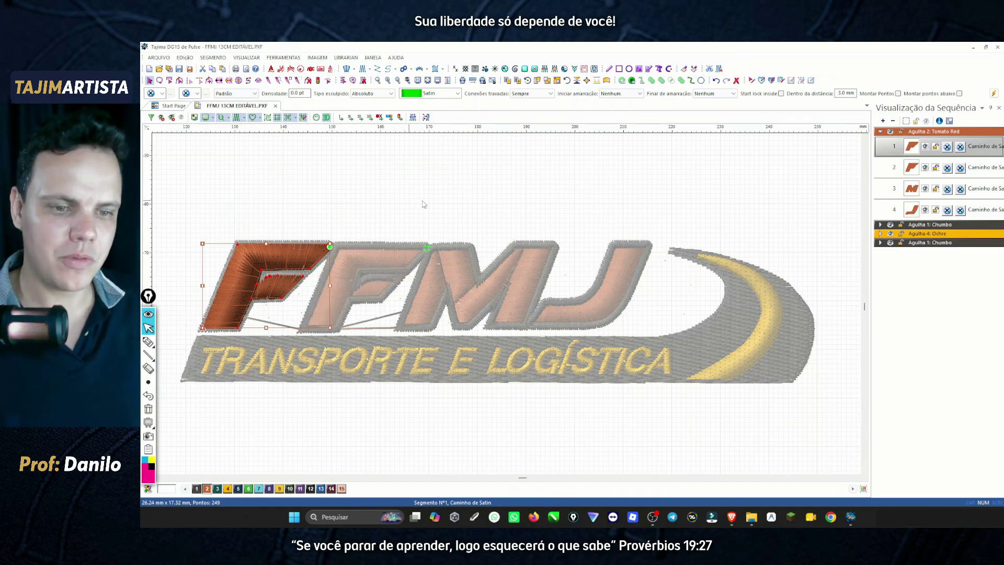
click(497, 237)
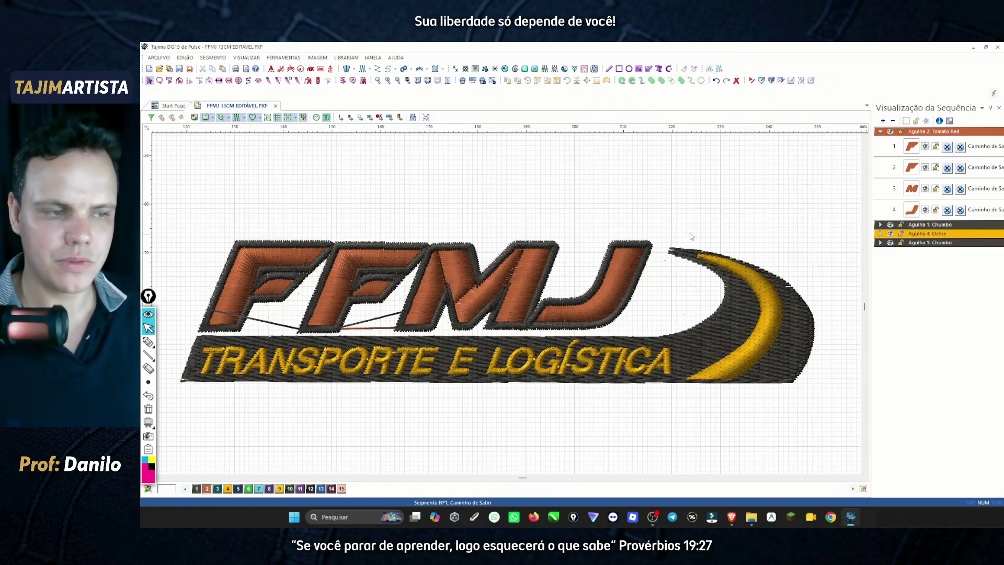
Move the first F fill's end point from its lower-left corner to its upper-right corner, next to the second F.
click(912, 147)
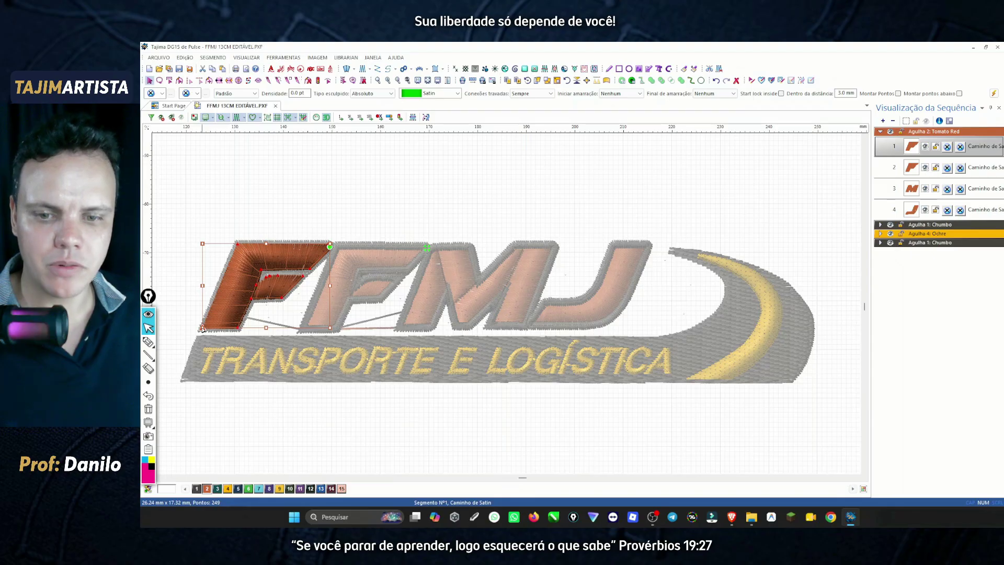
drag(202, 328, 365, 240)
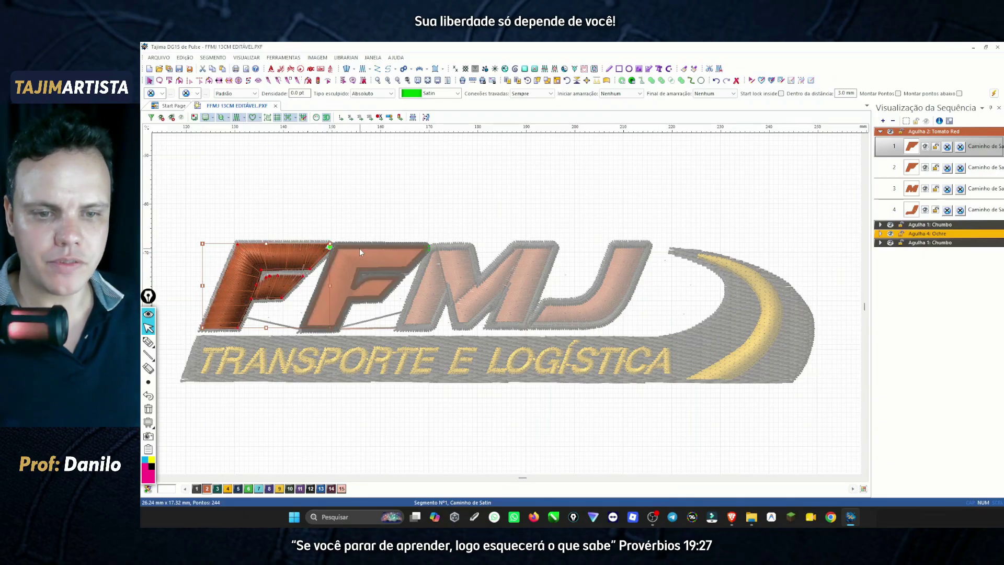
Move the second F fill's start point to its upper-left corner beside the first F and its end point to its upper-right corner beside the M.
click(911, 167)
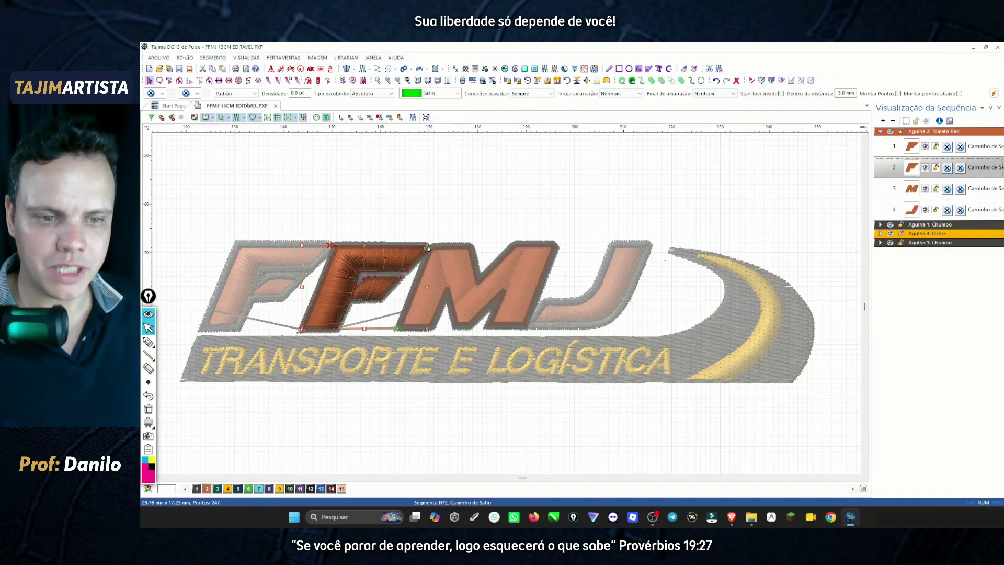
drag(427, 248, 337, 245)
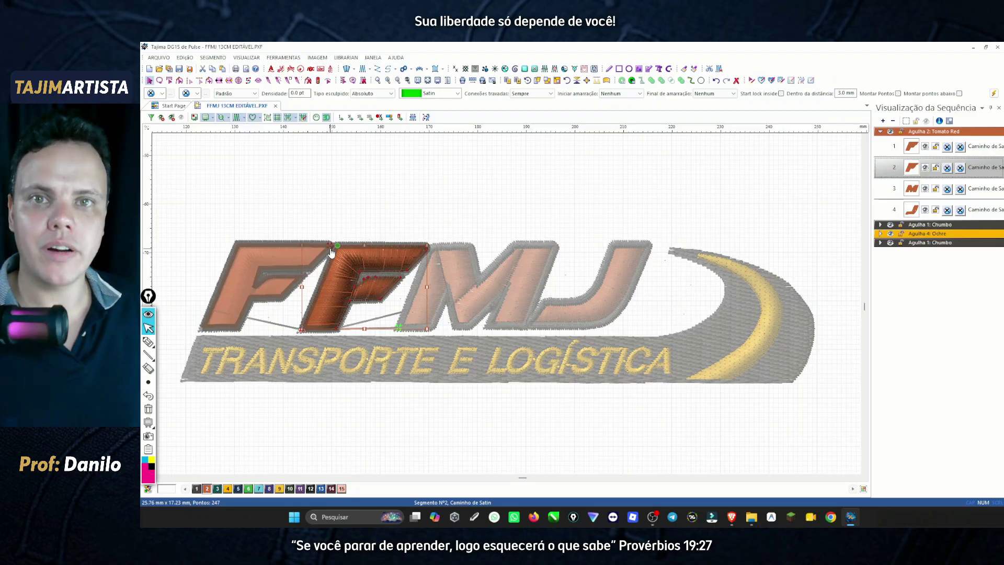
click(380, 269)
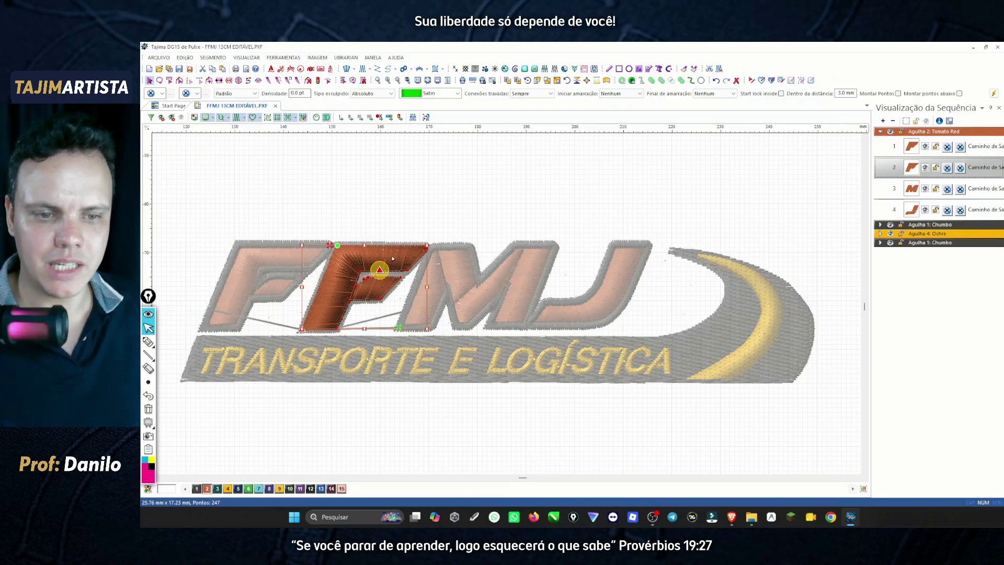
click(427, 248)
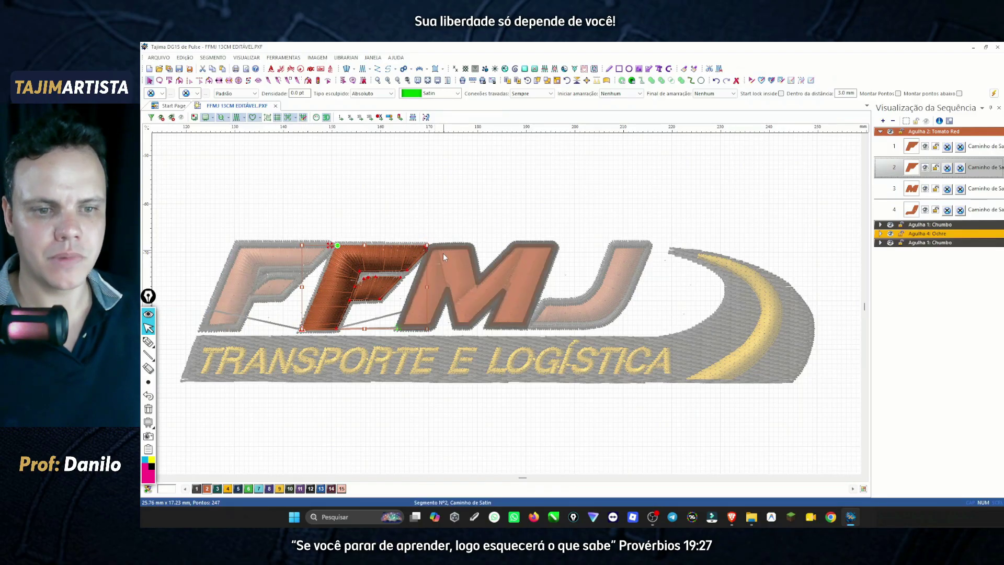
End the second F fill at its upper-right corner, and move the M fill's start to its upper-left corner and its end beside the J's base.
click(432, 247)
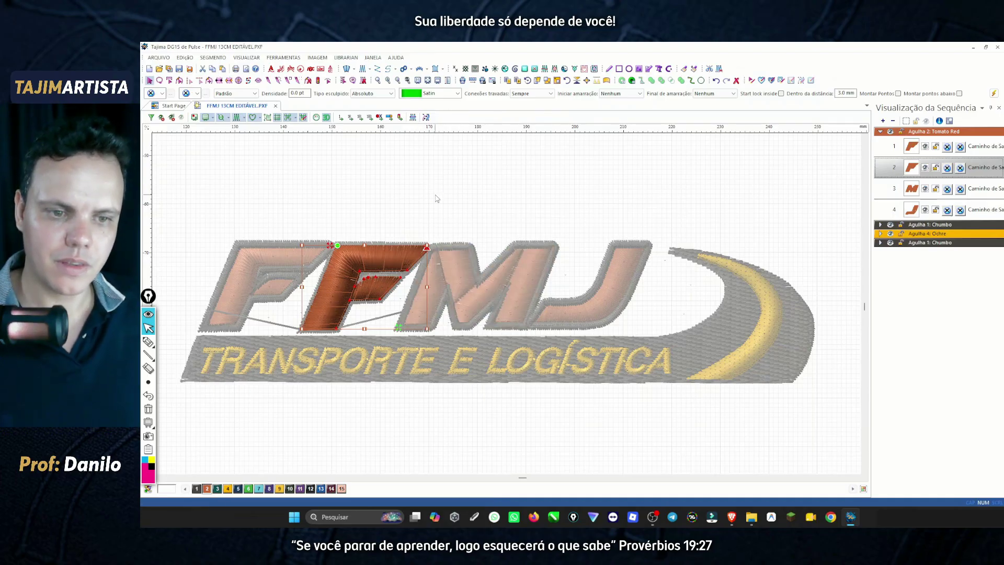
click(912, 189)
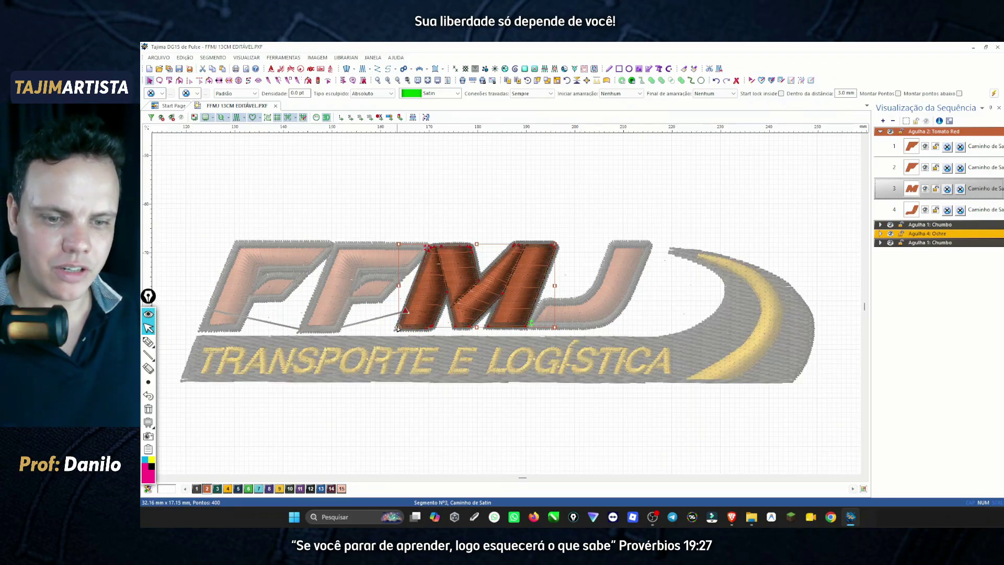
drag(398, 329, 422, 244)
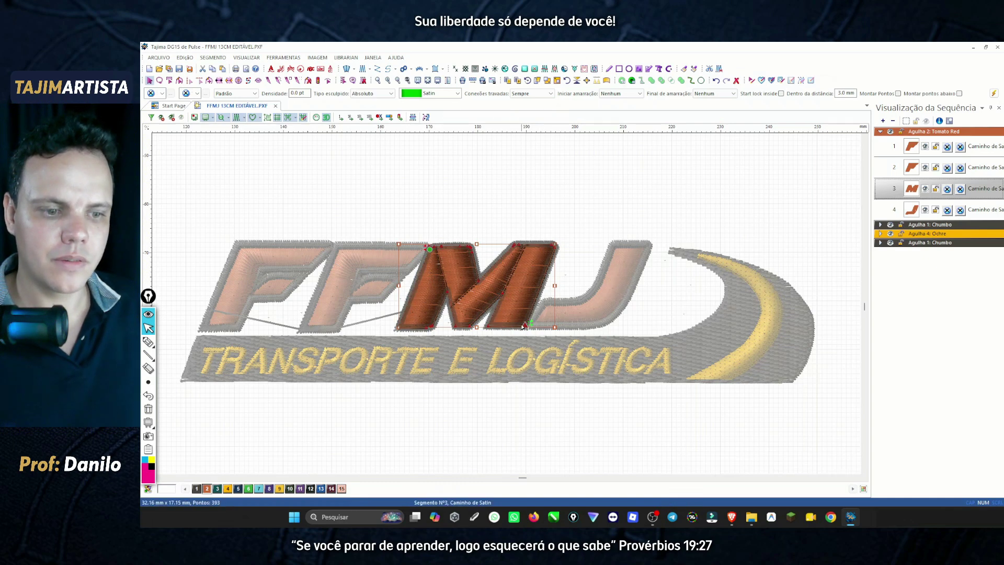
click(518, 328)
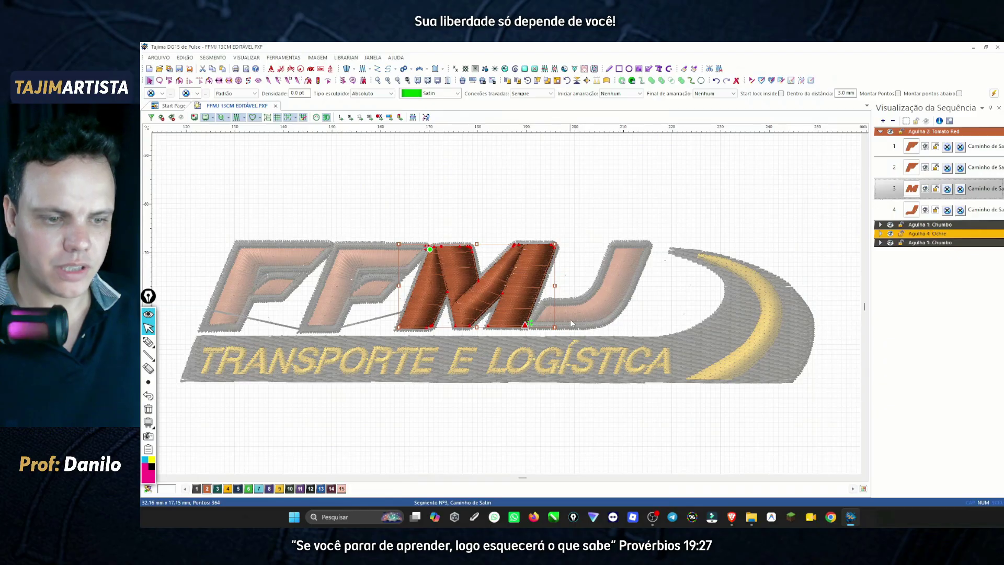
Check the J fill's start and end points, then save the design.
click(911, 211)
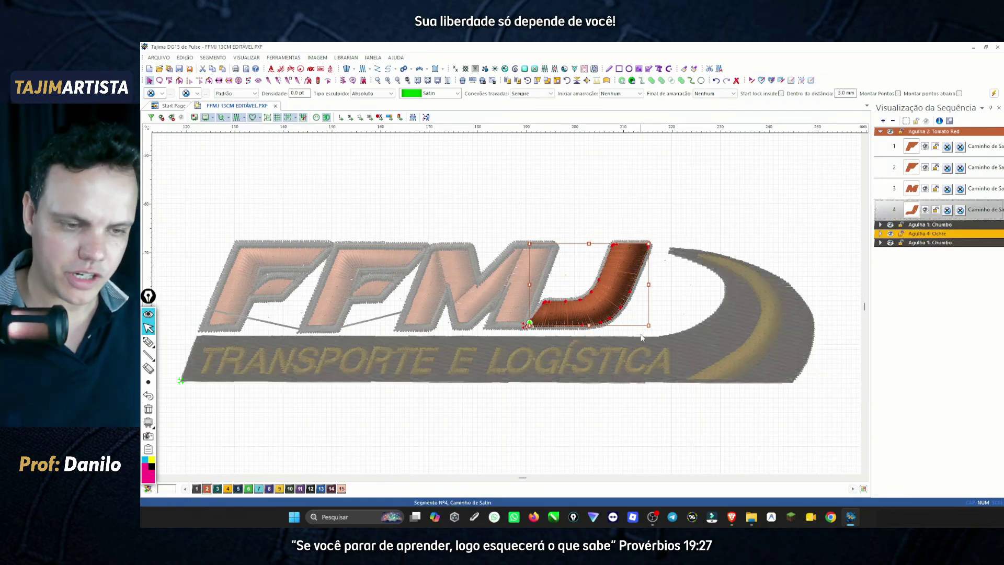
click(565, 199)
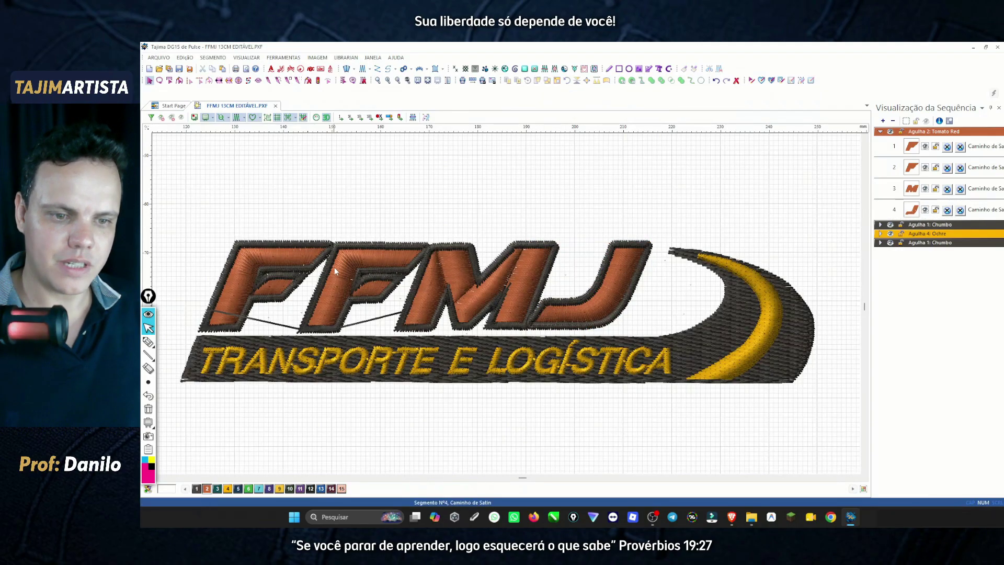
click(881, 131)
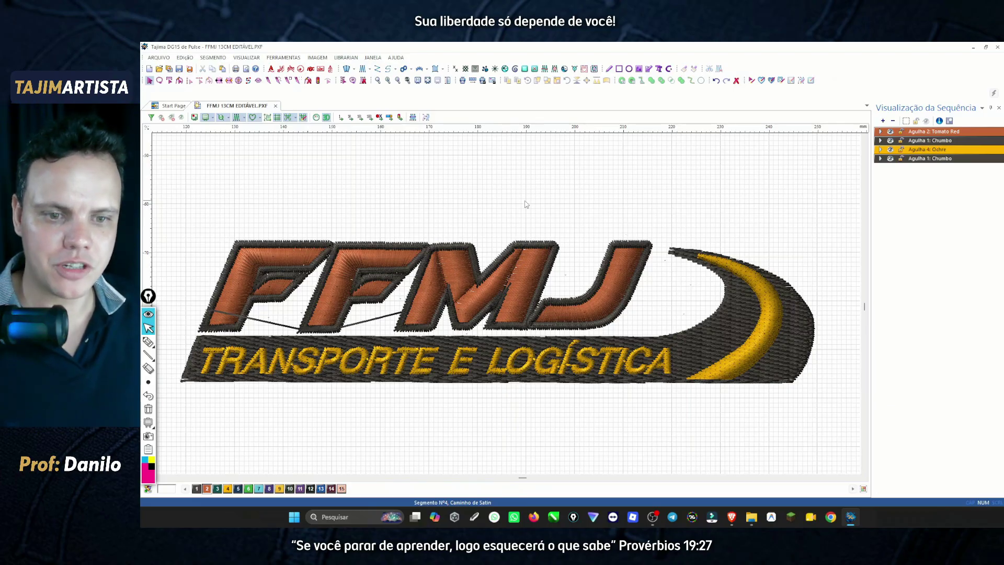
click(158, 58)
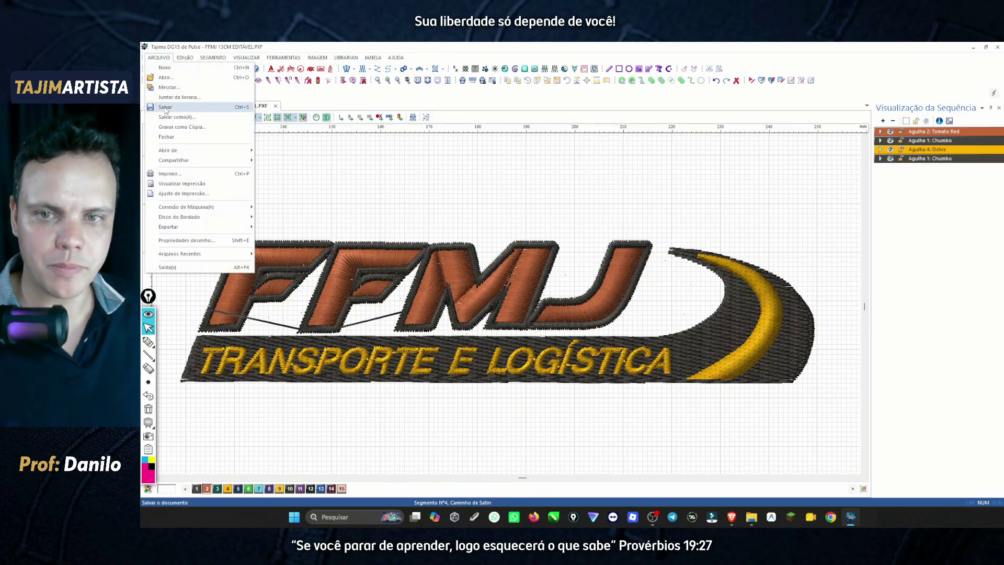
click(165, 106)
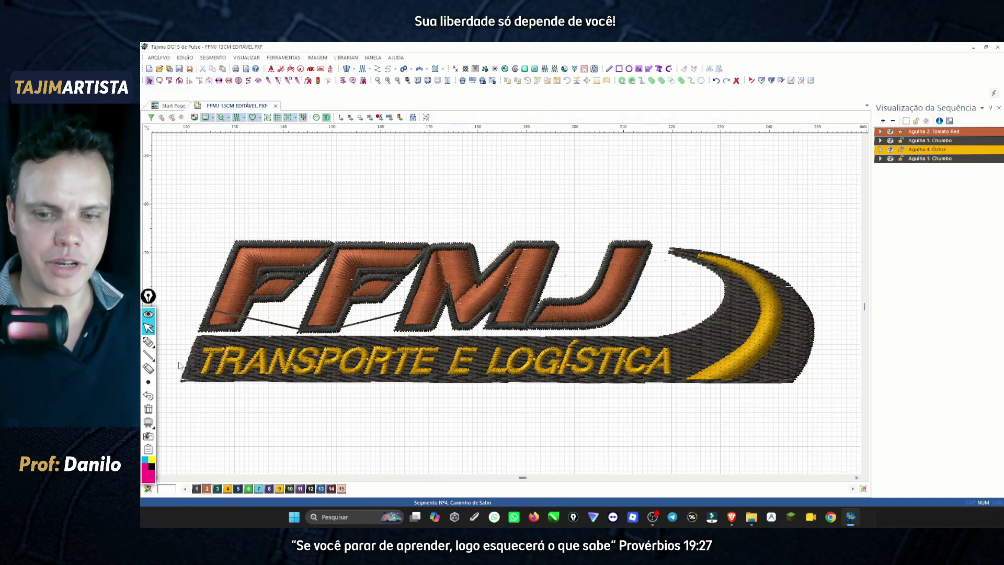
Annotate the Tomato Red block with a pen arrow and draw a wavy stitching-path line above the FFMJ letters.
click(149, 342)
mouse_move(837, 130)
mouse_down()
mouse_move(872, 127)
mouse_move(863, 133)
mouse_up()
mouse_move(251, 197)
mouse_down()
mouse_move(267, 213)
mouse_move(346, 232)
mouse_move(424, 235)
mouse_move(652, 214)
mouse_up()
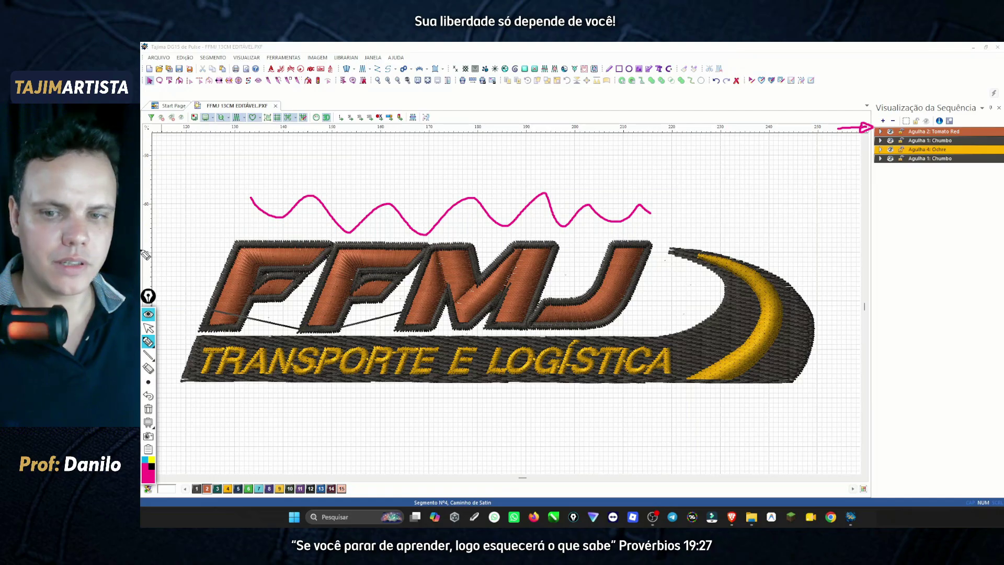
click(149, 328)
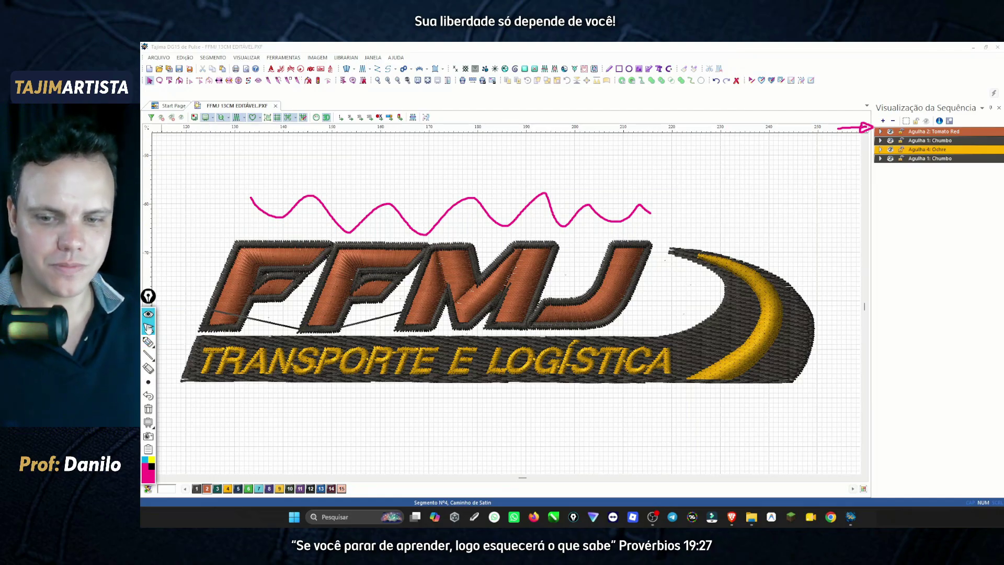
Examine the Chumbo block holding the road background fill and the letter fills in the Tomato Red block.
click(944, 141)
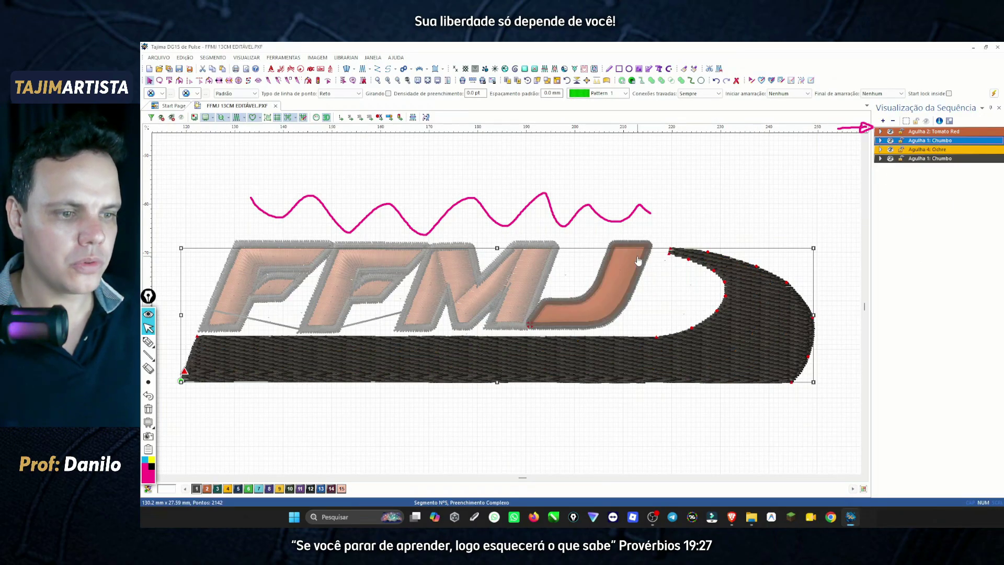
click(661, 173)
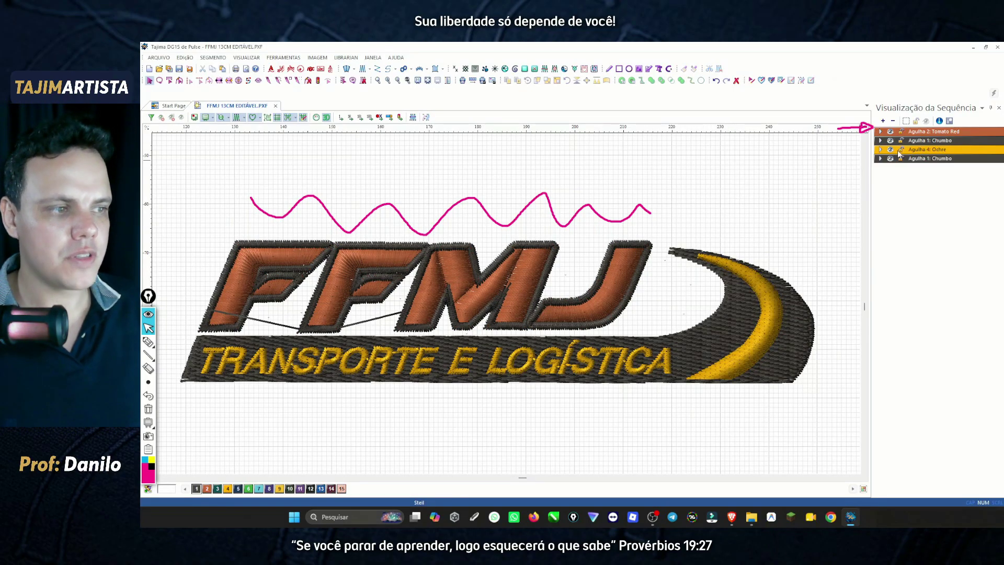
click(881, 141)
click(880, 141)
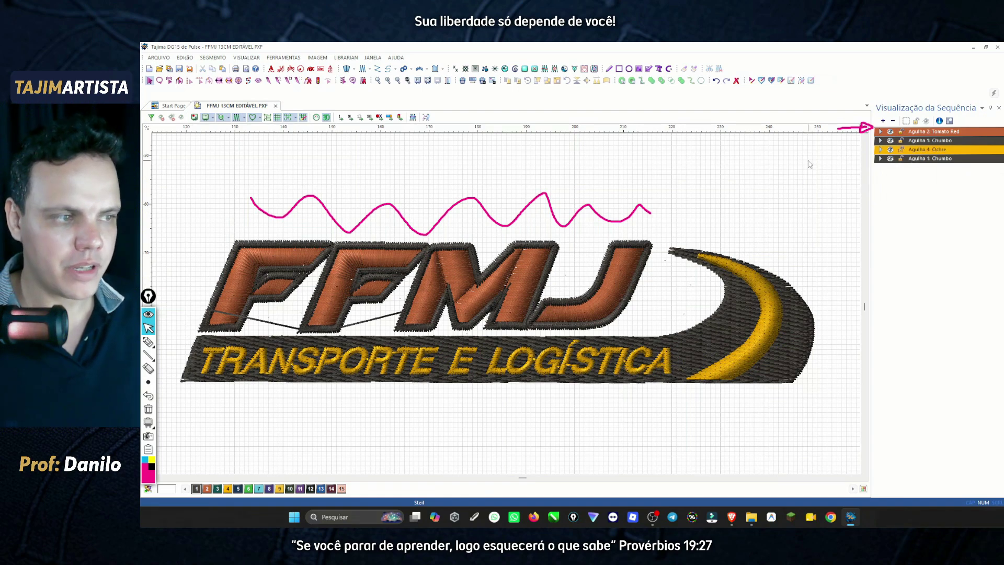
click(881, 132)
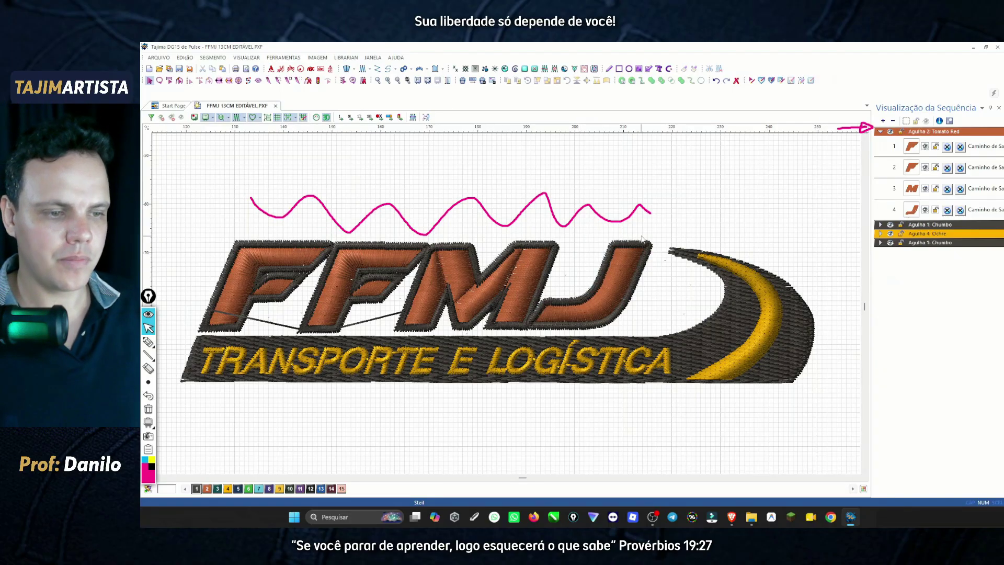
Move the Chumbo block with the FFMJ outlines directly after the Tomato Red block, grouping it ahead of the road background fill.
click(881, 243)
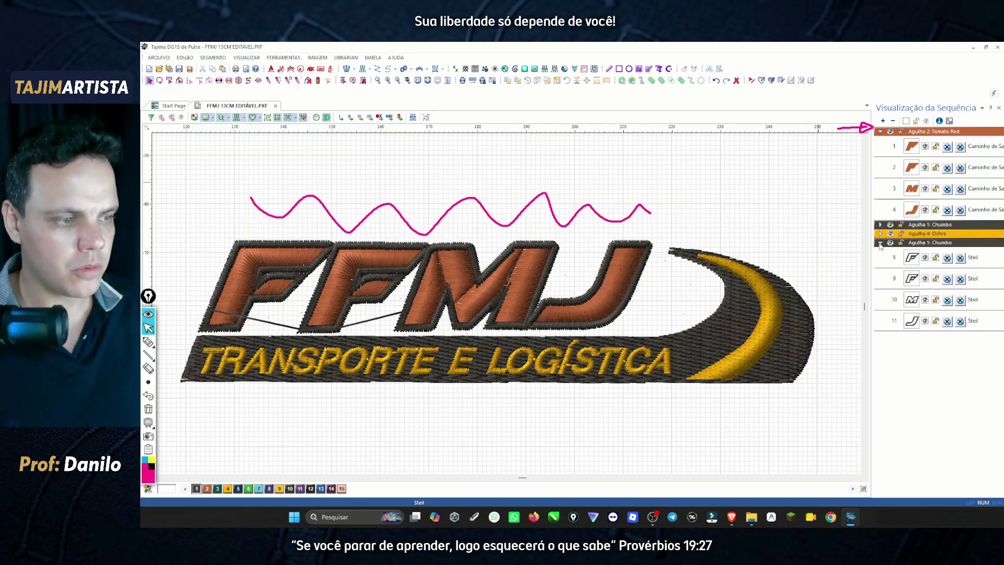
click(923, 244)
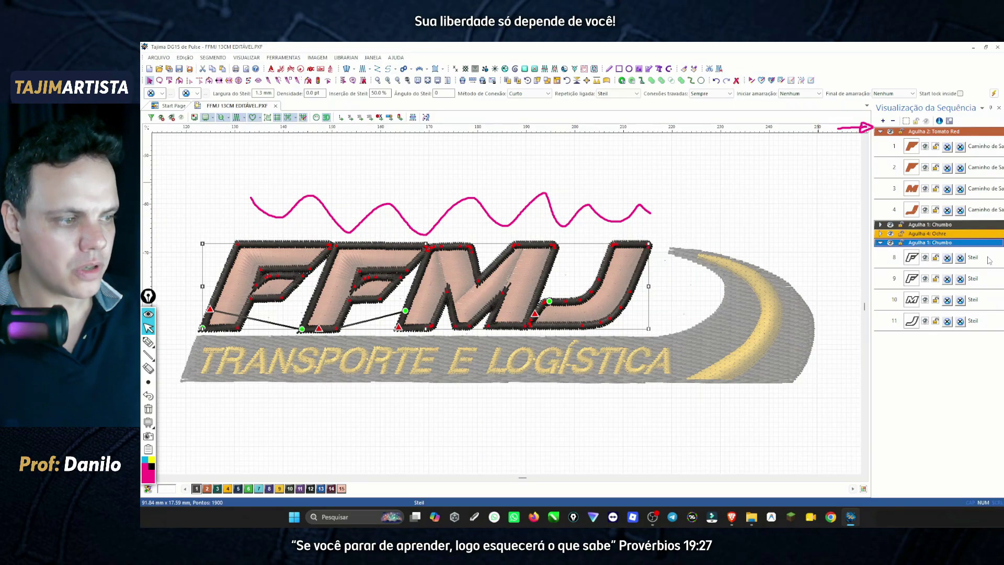
click(880, 243)
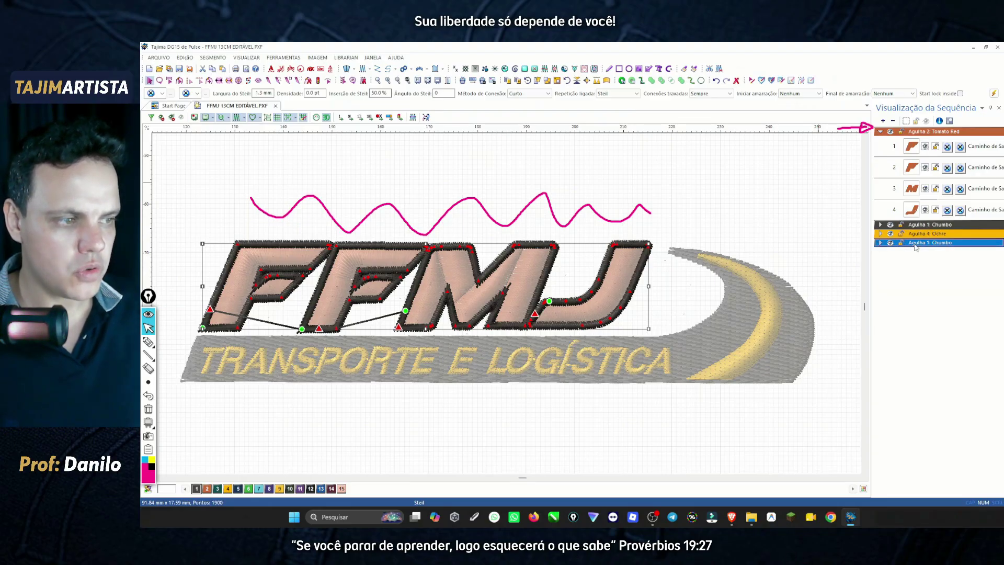
drag(915, 226, 915, 226)
click(881, 225)
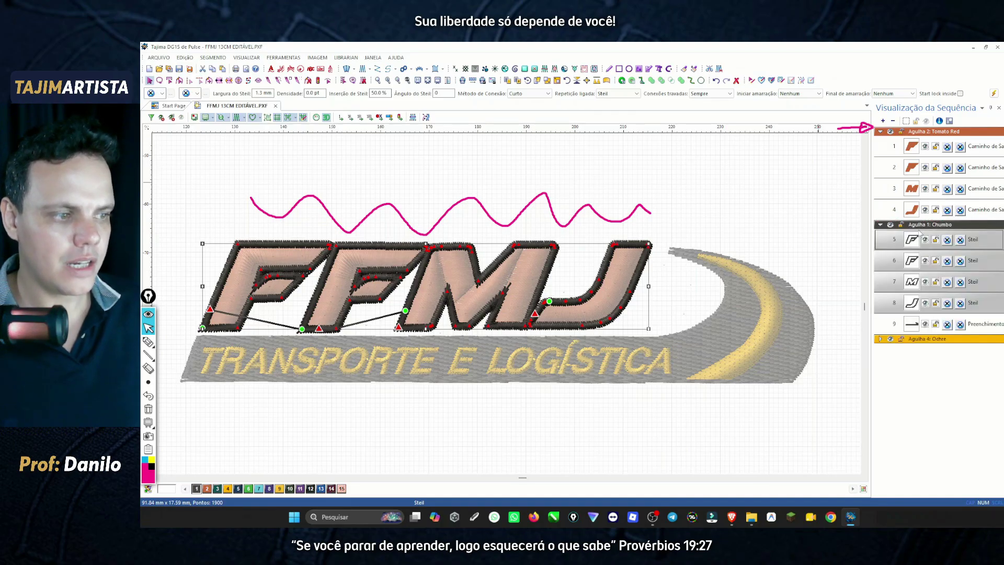
click(784, 194)
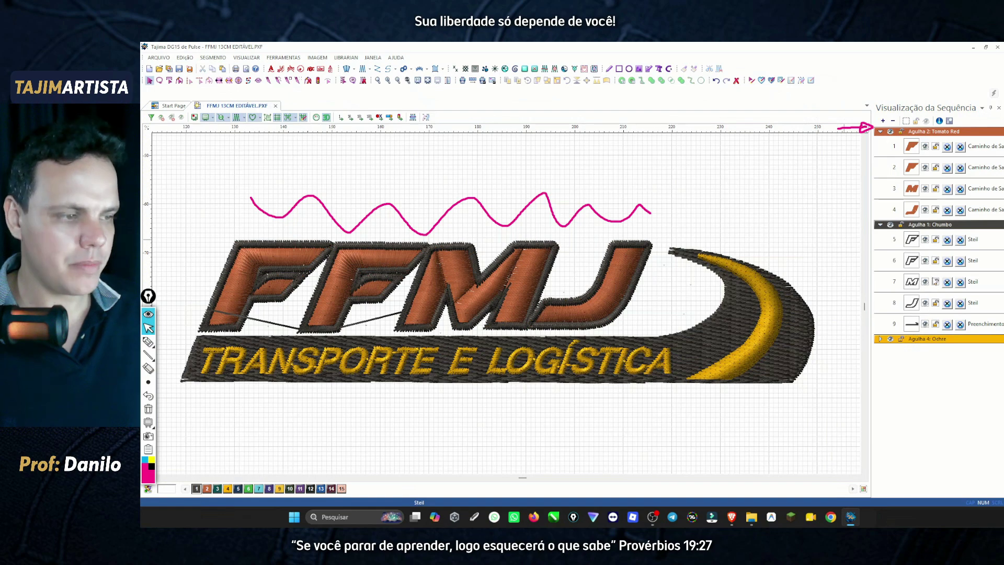
Check the connections of the letter outlines and the road fill in the Chumbo group, then clear the pen marks.
click(912, 260)
click(916, 284)
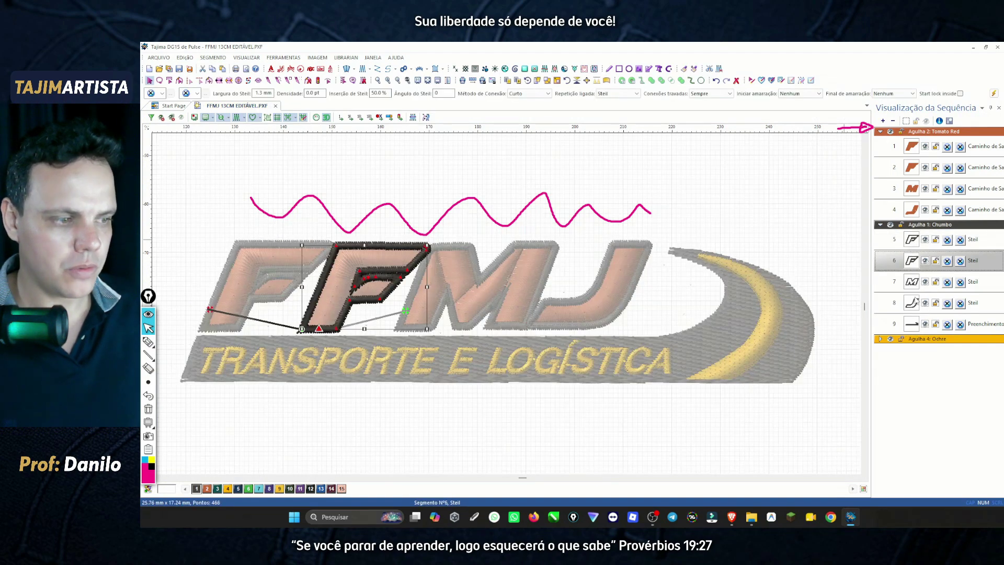
click(668, 362)
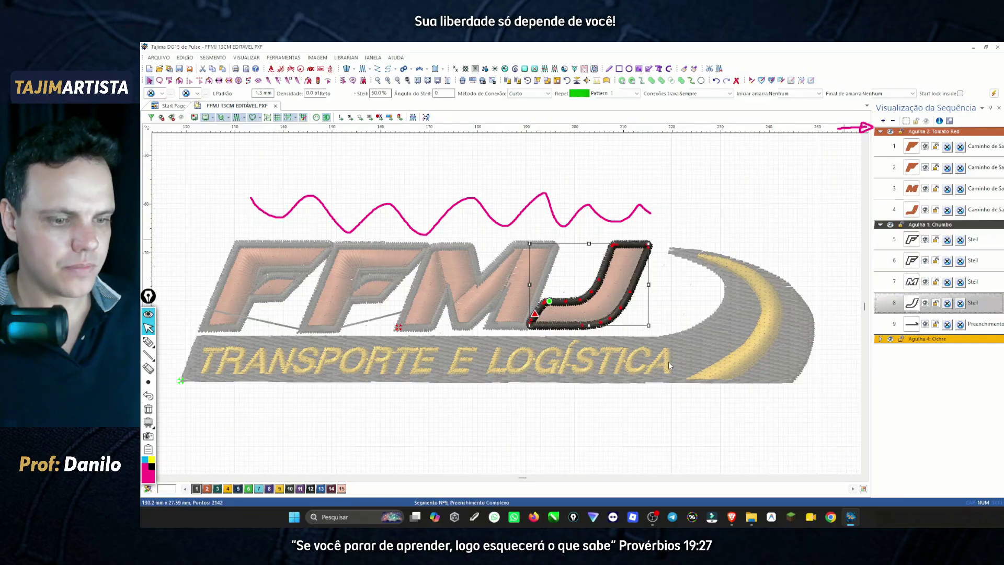
click(612, 227)
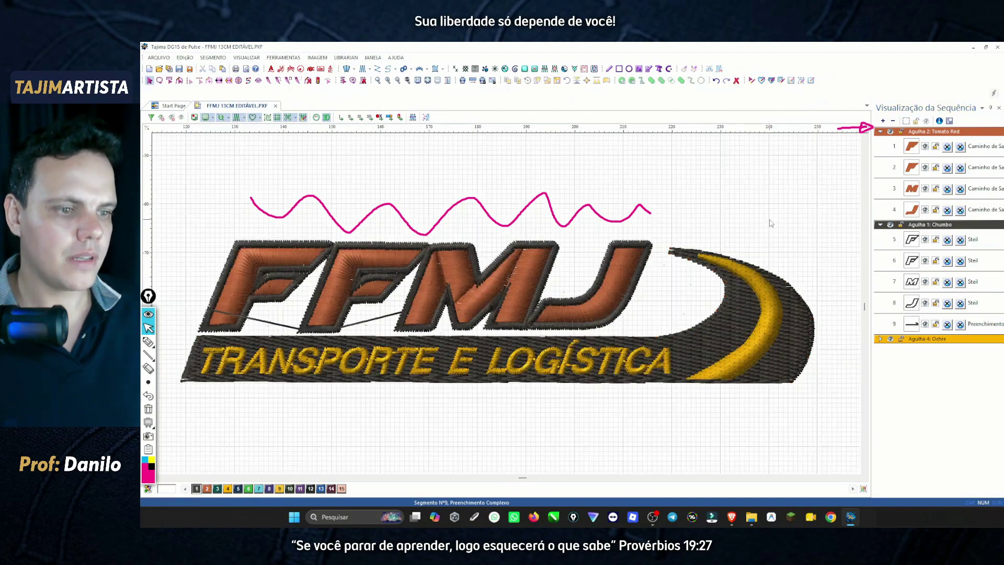
click(148, 409)
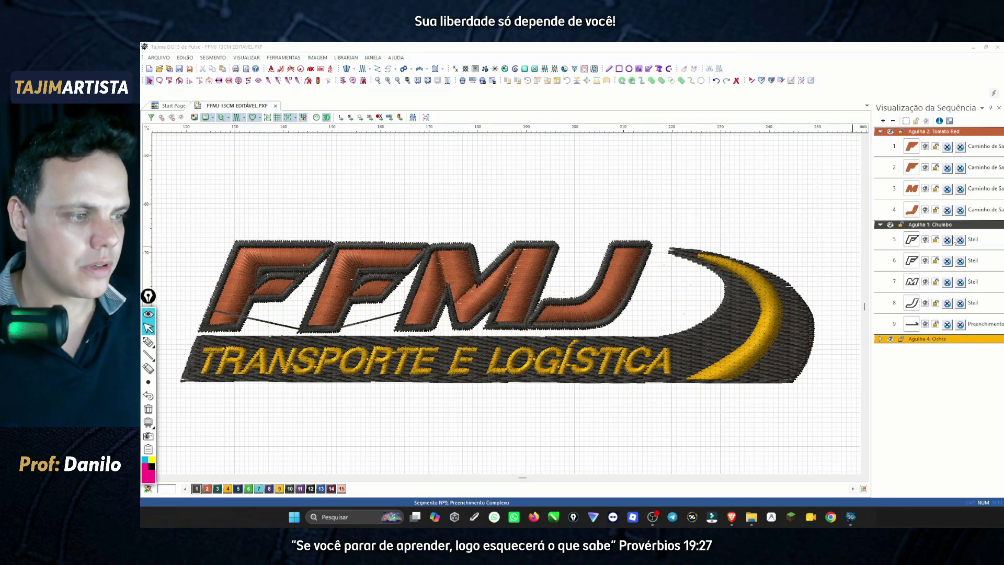
Move the first F outline's end to its upper-right corner, and the second F outline's start to its upper-left and end to its upper-right corner.
click(912, 240)
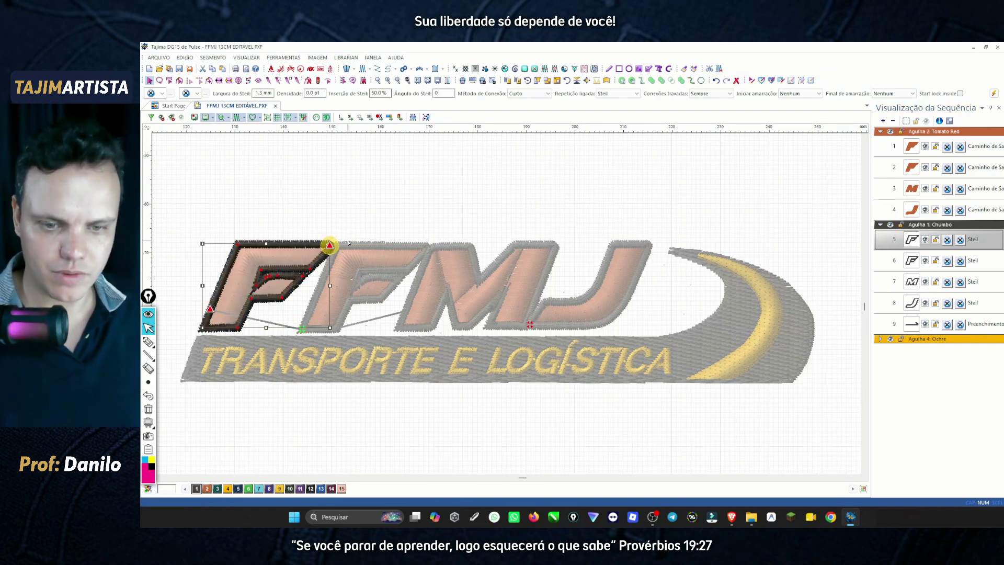
click(330, 245)
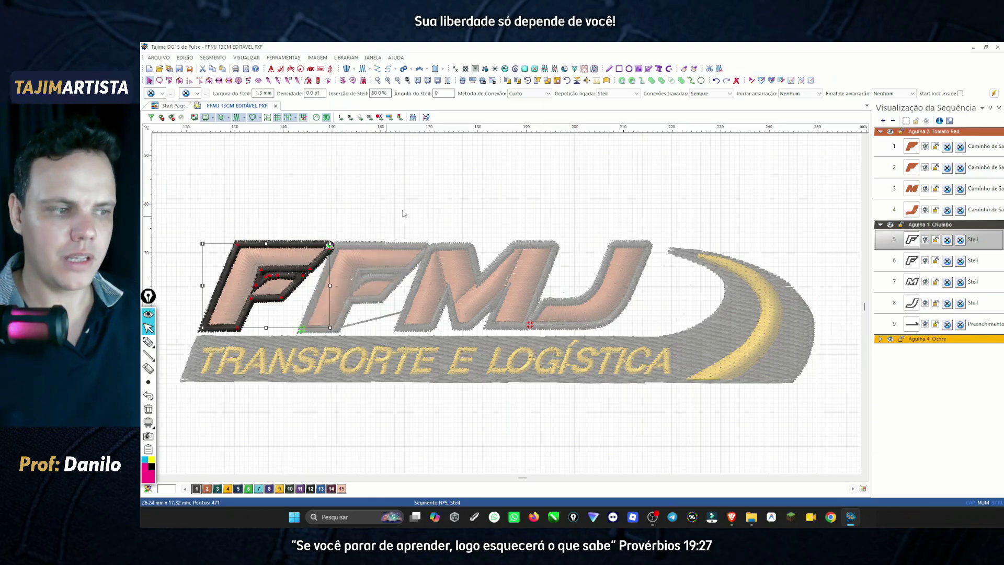
click(917, 258)
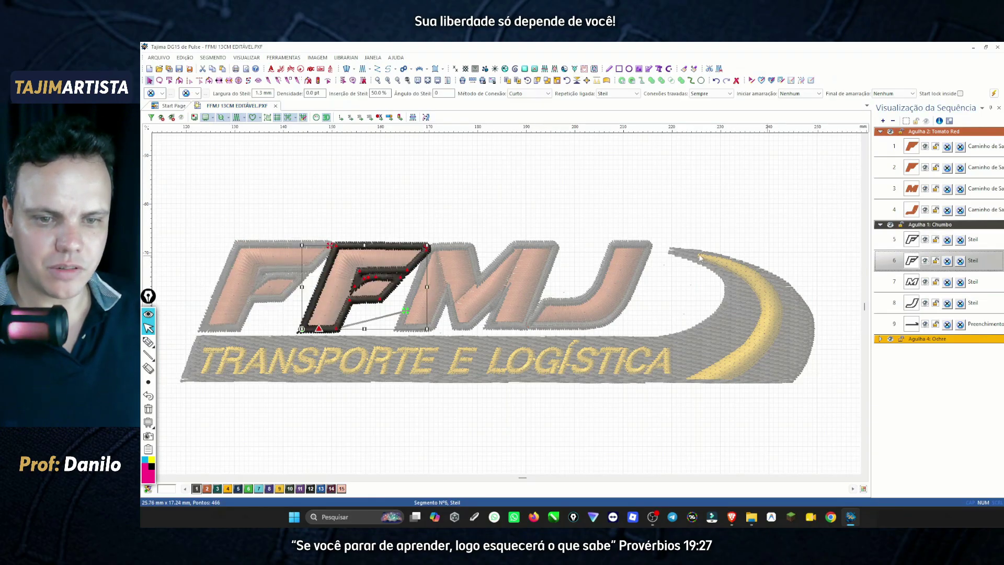
click(336, 244)
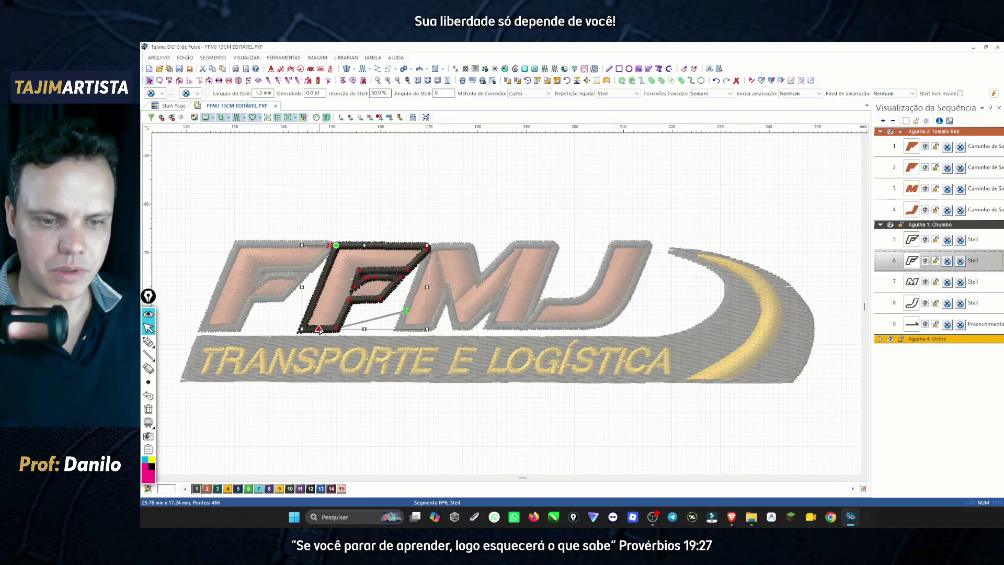
click(427, 248)
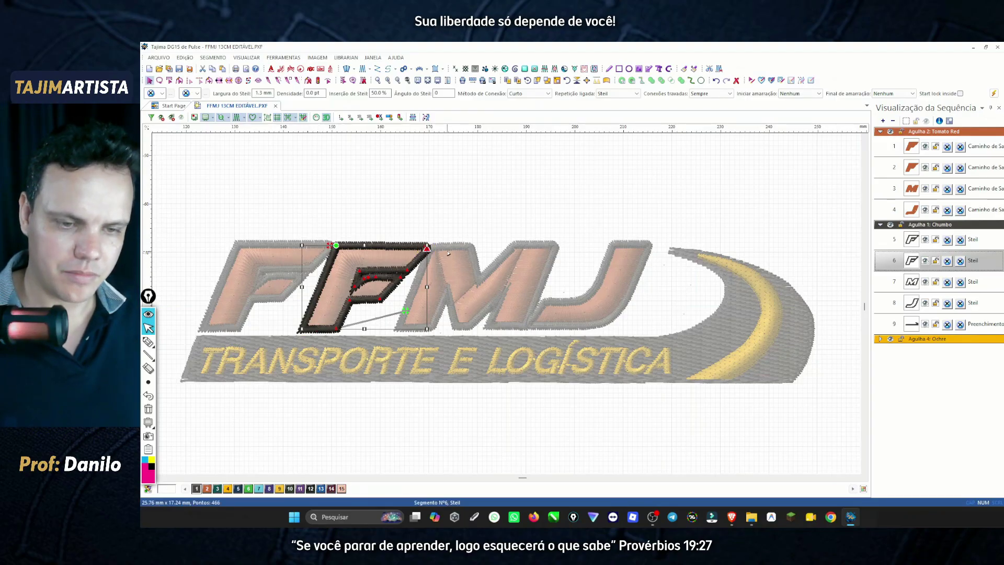
Move the M outline's start point to its upper-left corner beside the second F and its end point to its lower-right corner beside the J.
click(911, 286)
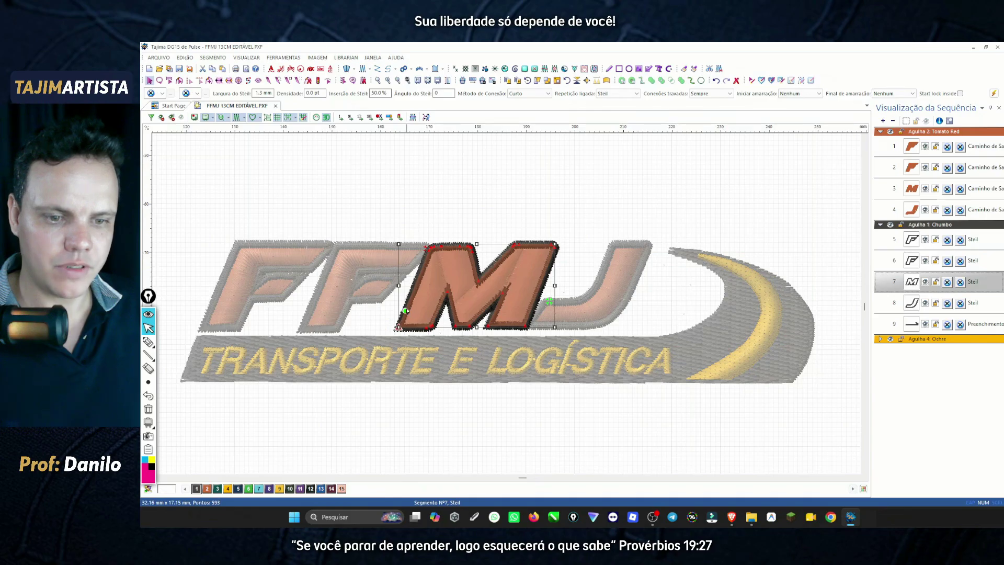
click(424, 263)
drag(424, 263, 429, 249)
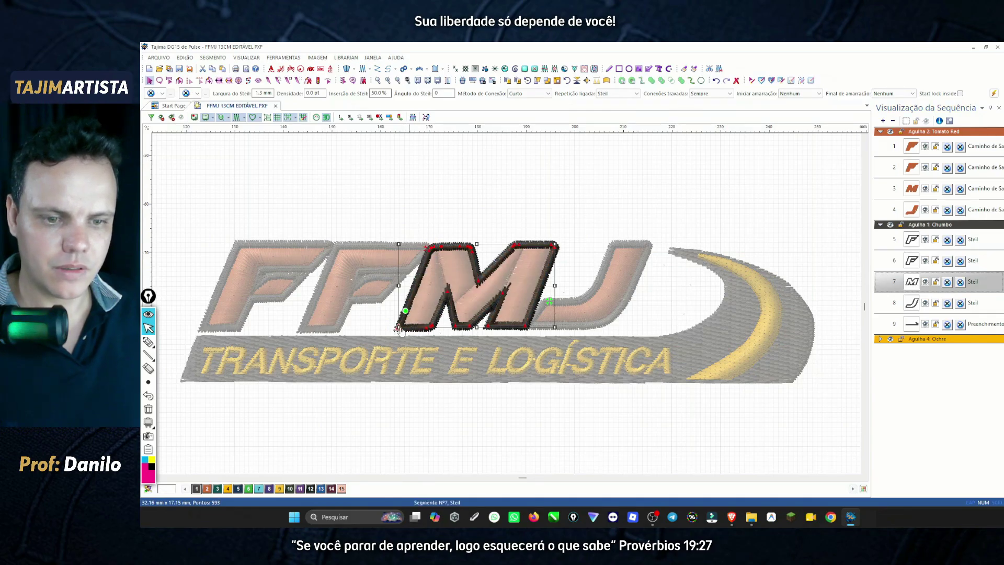
drag(399, 328, 525, 326)
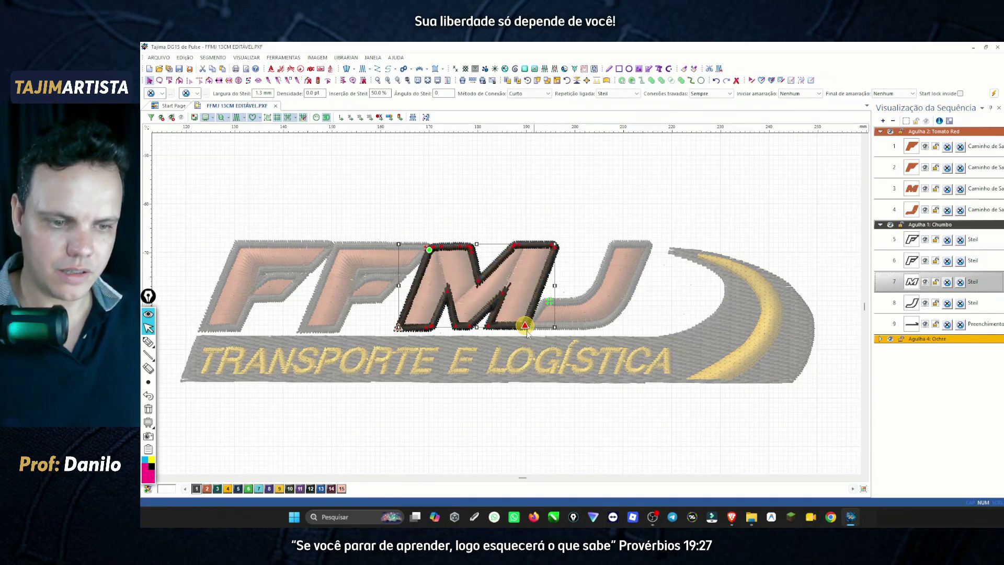
Move the J outline's start and end points to its lower-left tip next to the M.
click(917, 309)
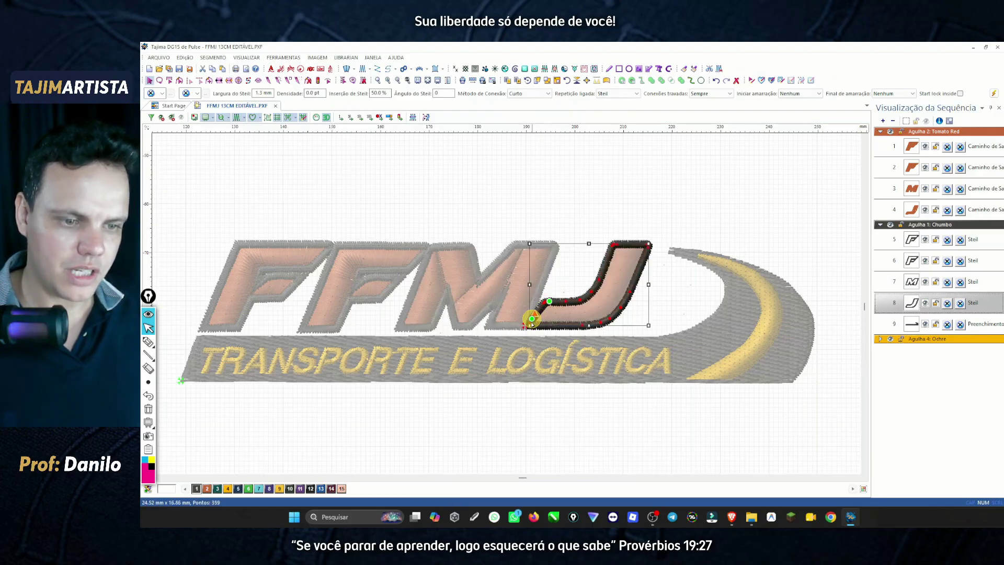
click(530, 325)
drag(530, 324, 533, 327)
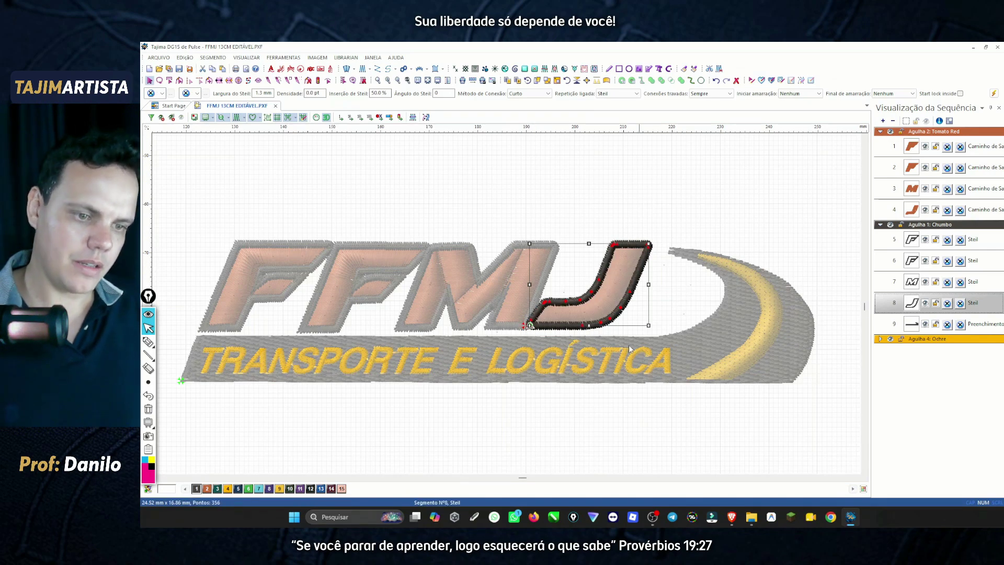
Move the road fill's start point to its upper edge just below the J's lower-left tip and its end point to its upper tip.
click(912, 325)
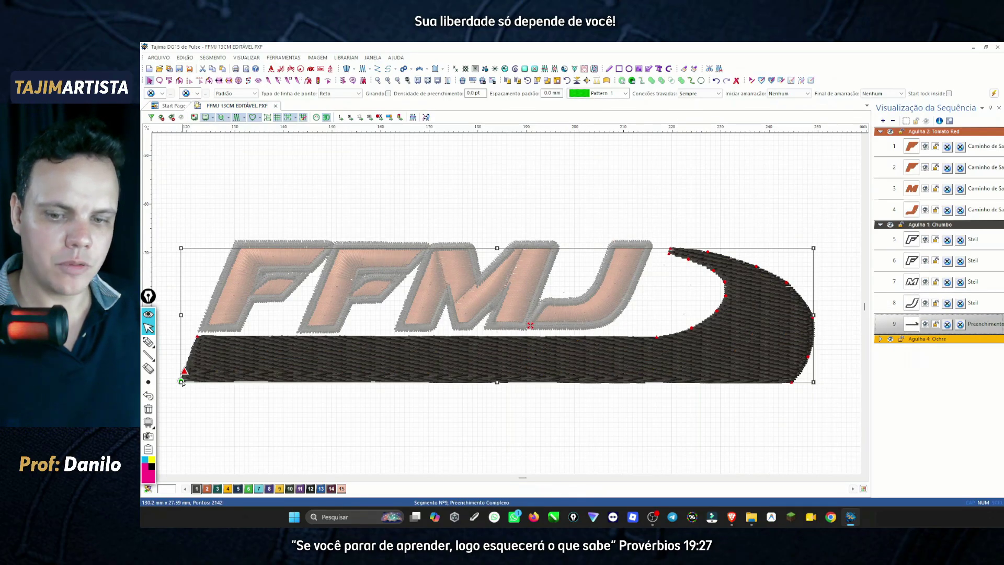
mouse_move(182, 381)
mouse_down()
mouse_move(259, 382)
mouse_move(426, 337)
mouse_move(529, 336)
mouse_up()
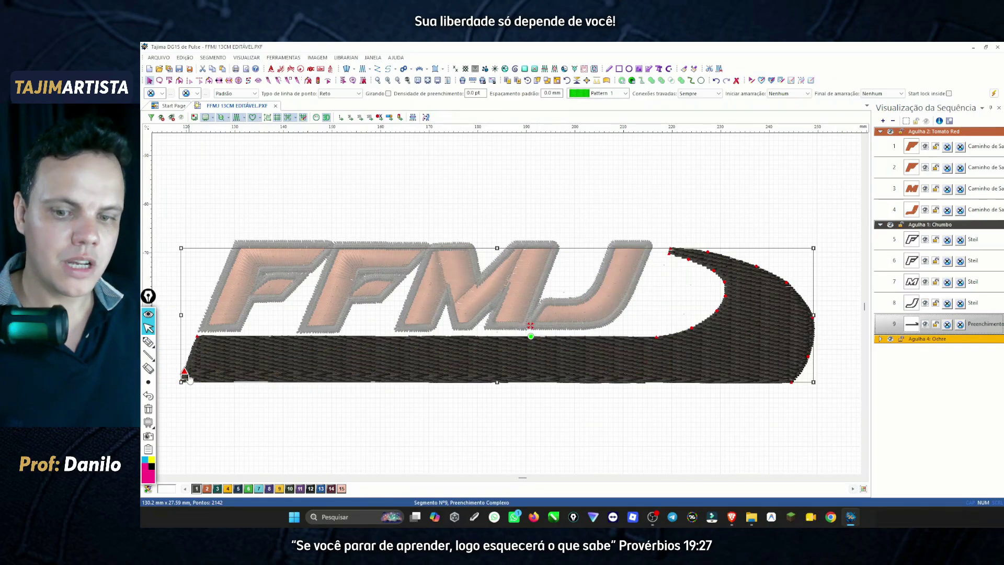
mouse_move(185, 371)
mouse_down()
mouse_move(689, 259)
mouse_move(669, 253)
mouse_up()
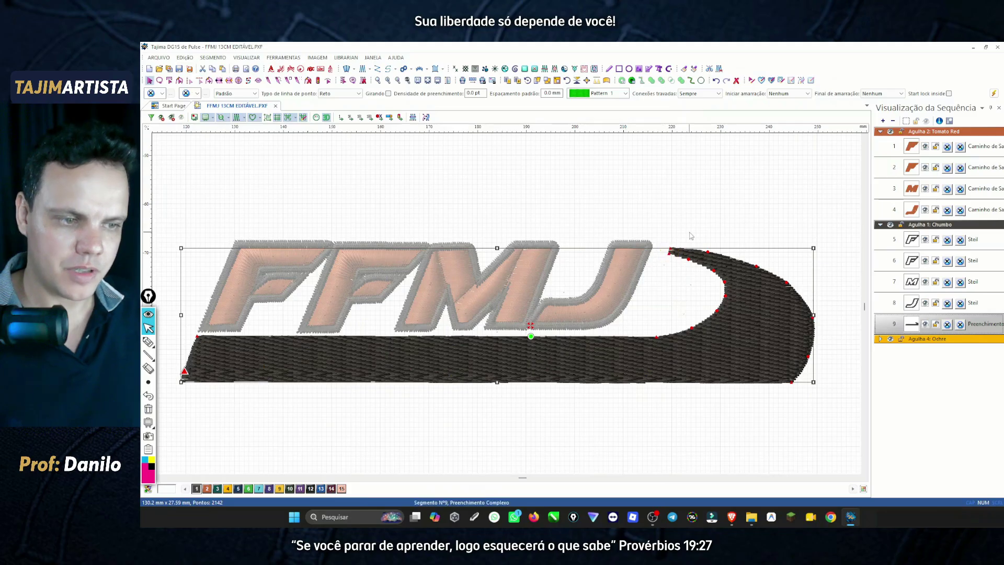
click(691, 235)
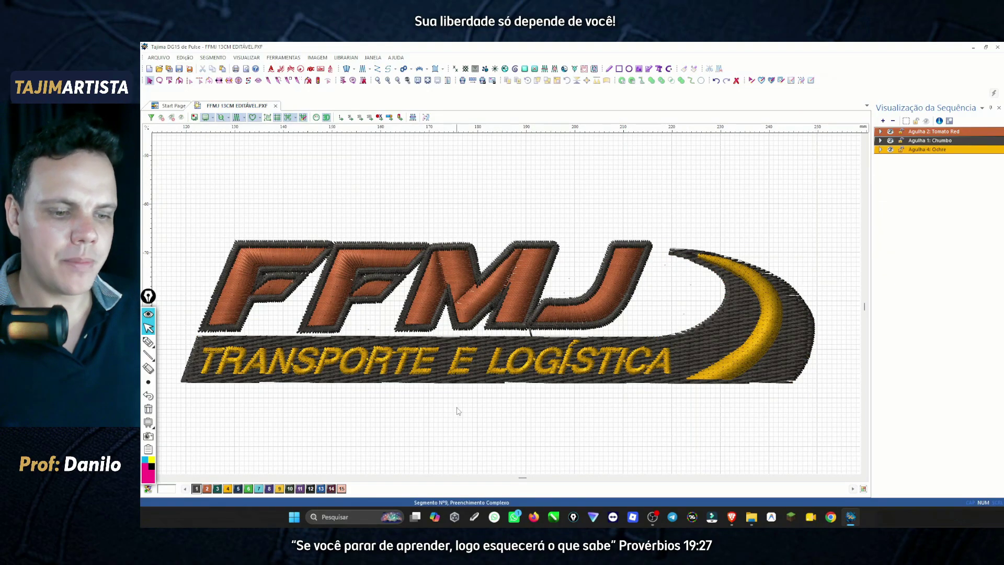
Move the ochre road stripe's start point to its lower tip near the text and its end point to its upper tip.
click(462, 378)
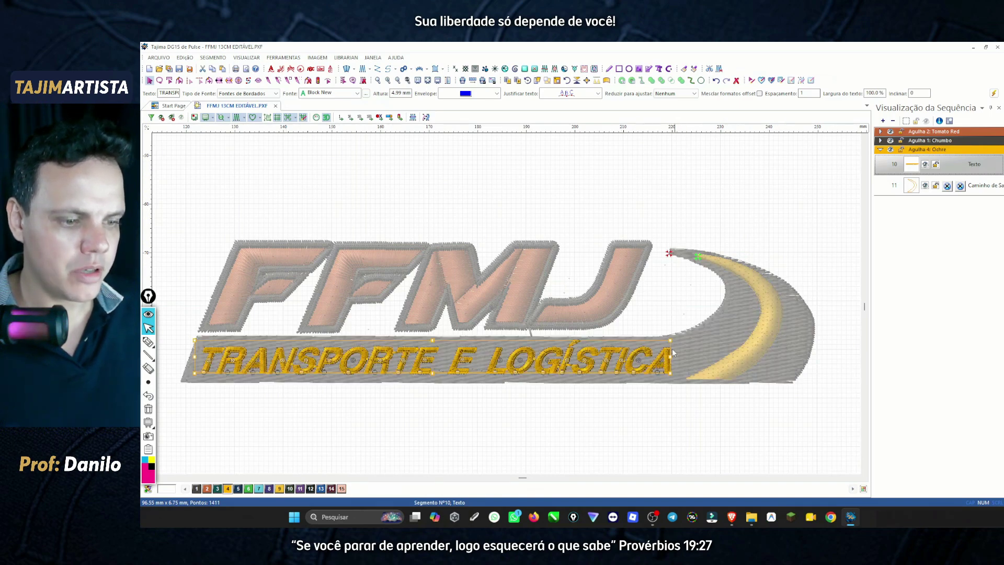
click(718, 363)
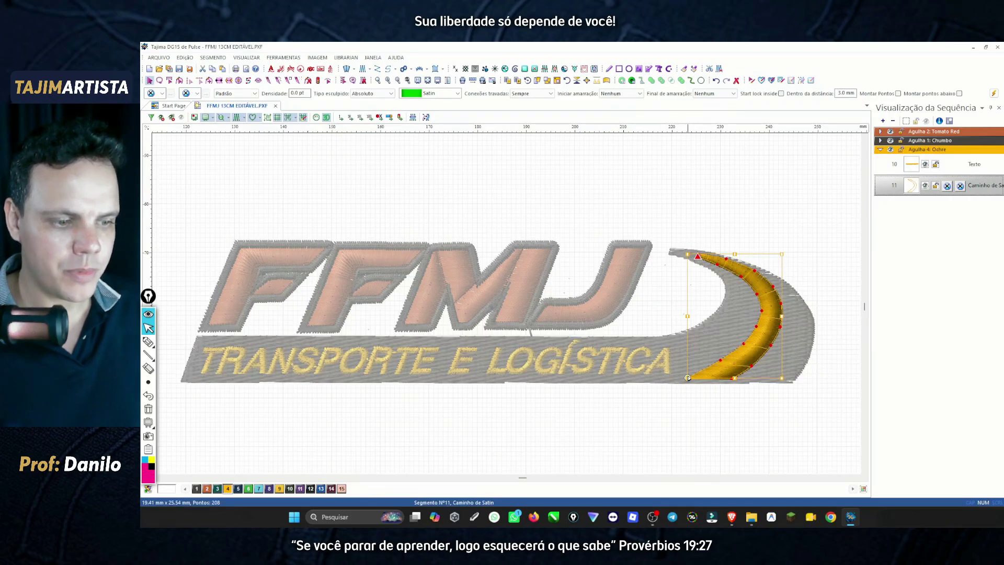
click(697, 257)
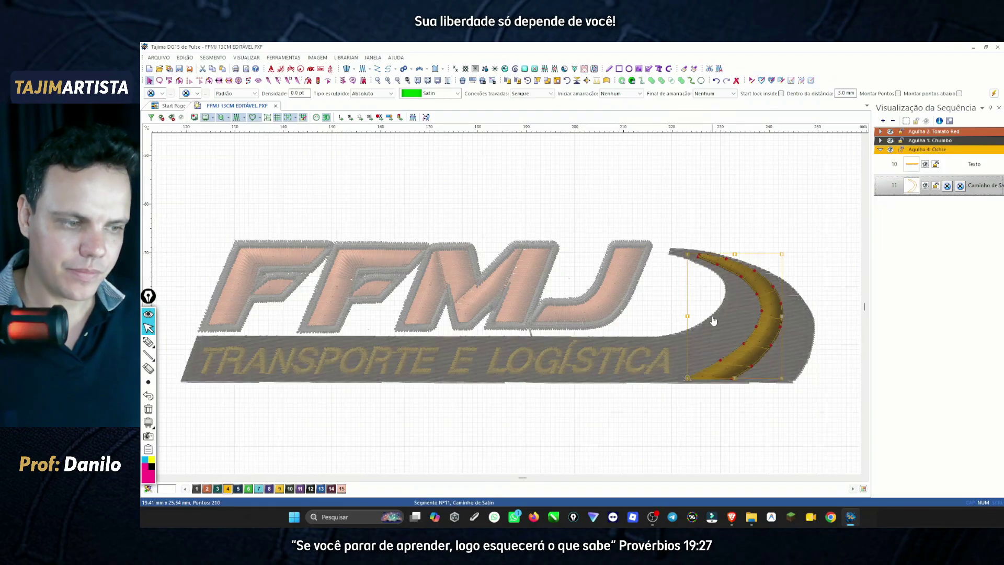
click(722, 201)
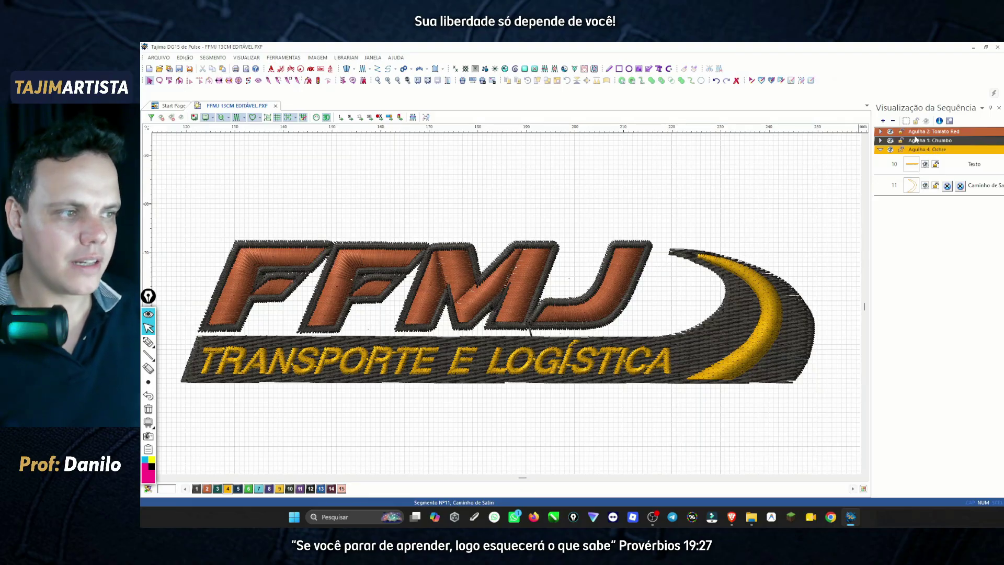
Review the object order inside the Tomato Red and Chumbo groups, leaving all colour groups collapsed.
click(881, 150)
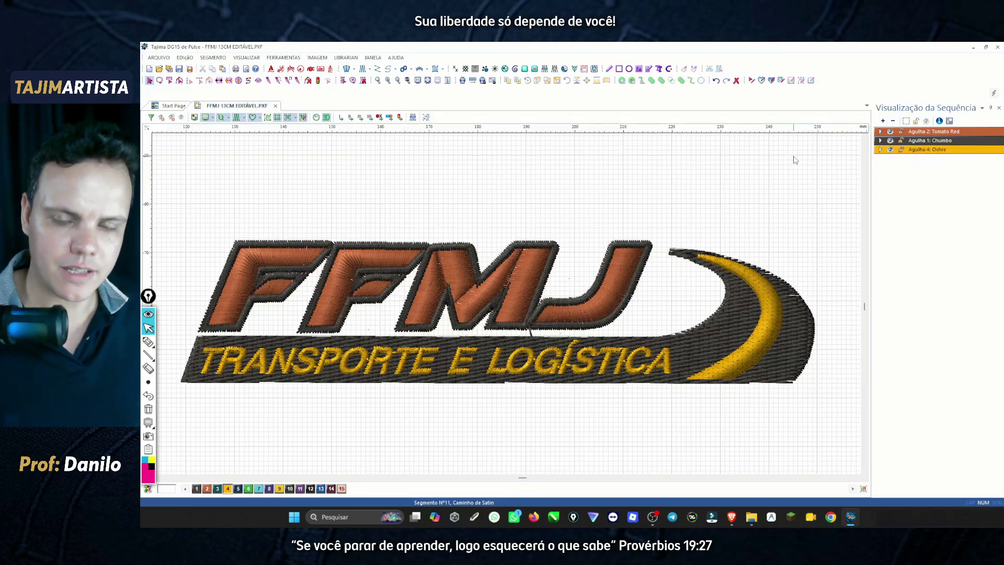
click(881, 132)
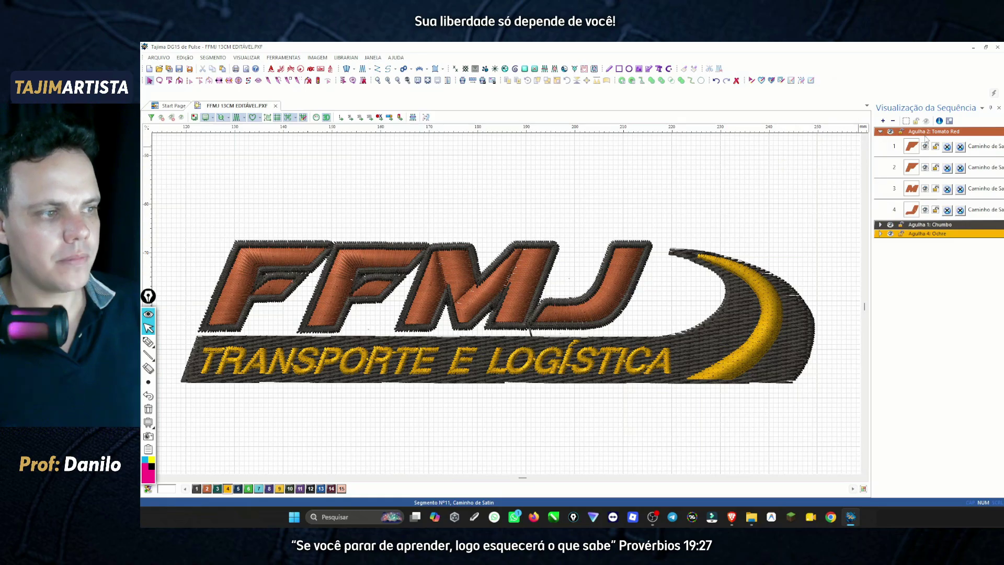
click(881, 131)
click(880, 141)
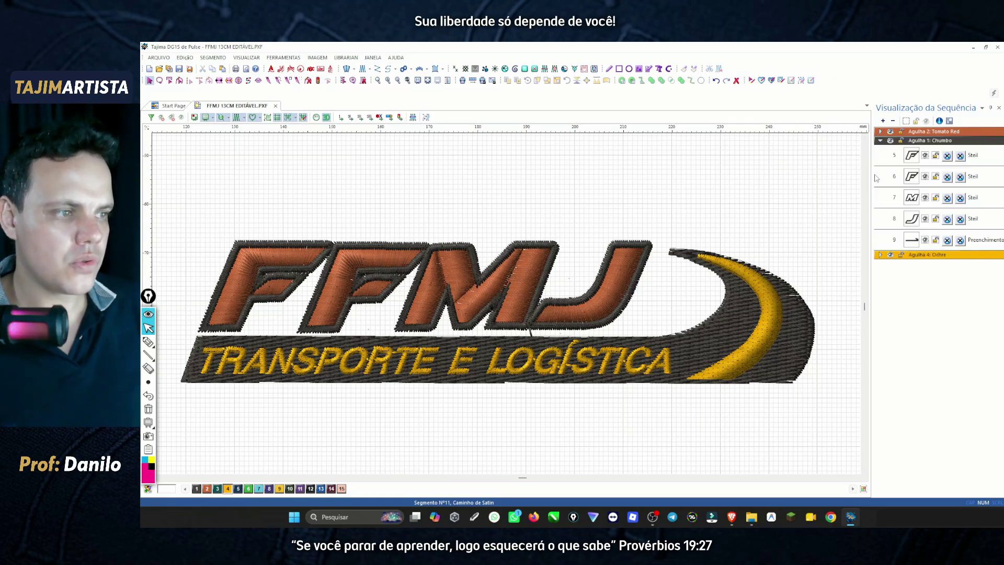
click(881, 141)
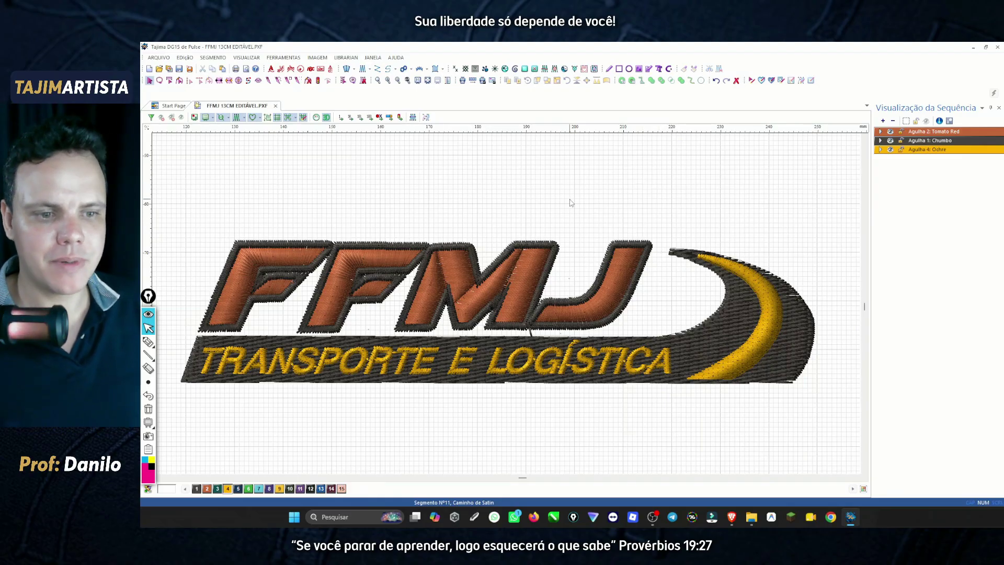
Switch to the Google Docs checklist, mark "Organizar os objetos (sequência de objetos e sequência de cores)" as done, and return to Tajima.
click(732, 521)
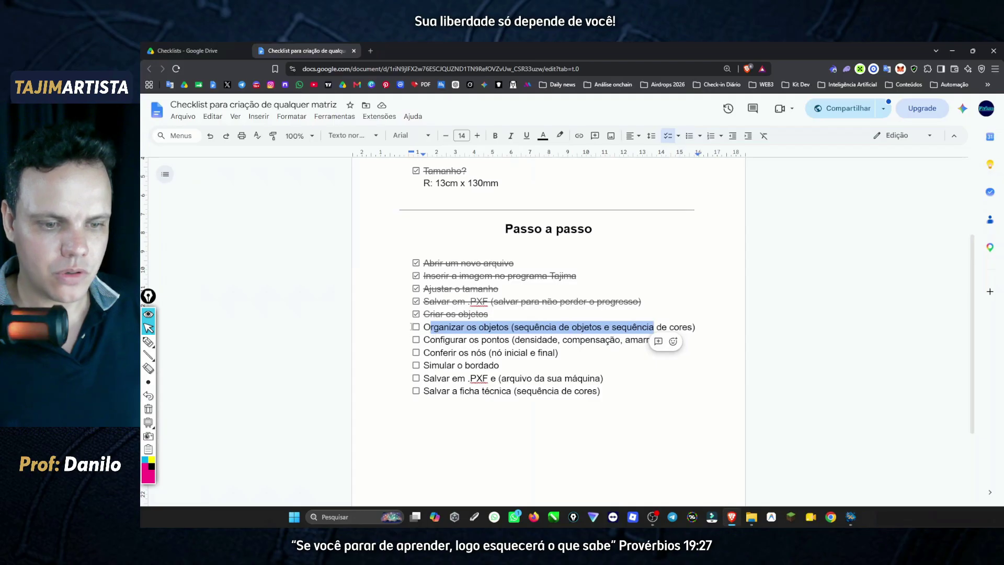
click(424, 327)
click(416, 327)
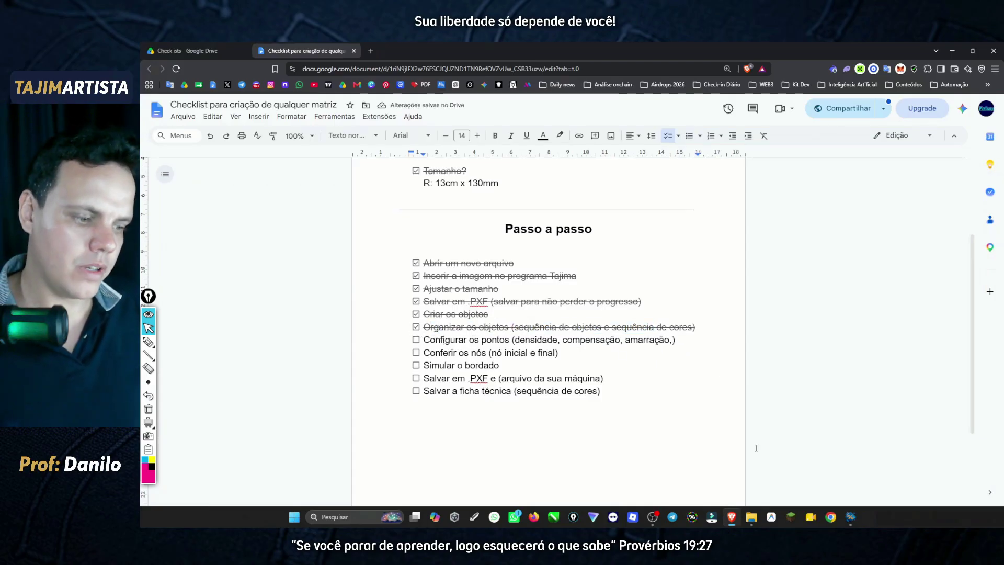
click(851, 517)
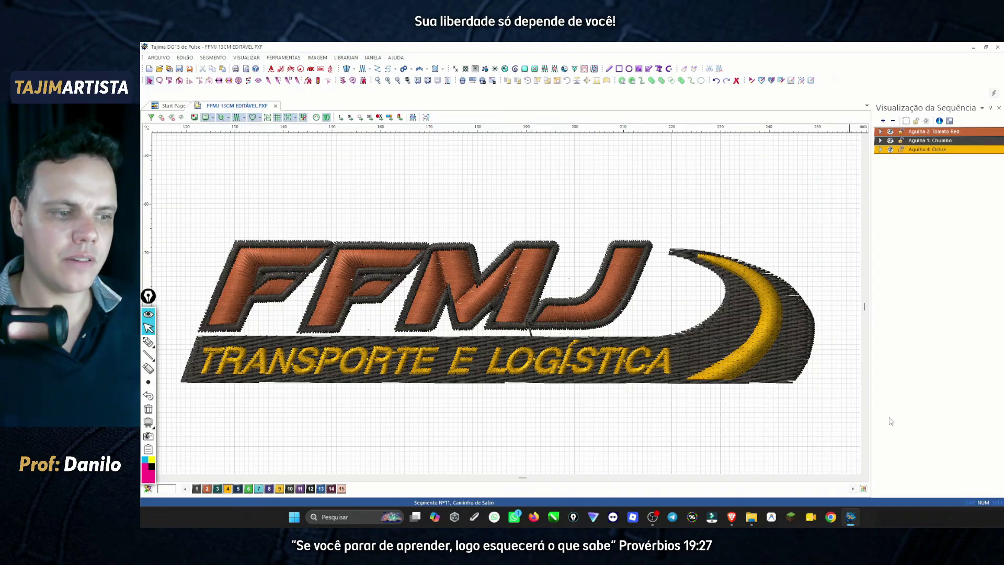
Change the road fill's stitch direction to a diagonal running from its lower edge up to its upper edge below the J.
click(674, 335)
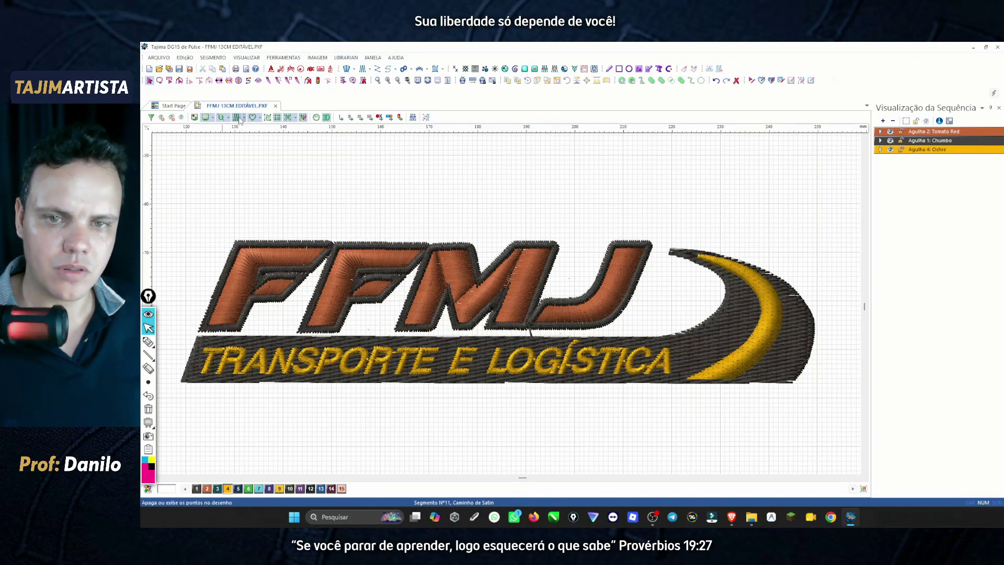
click(237, 117)
click(680, 335)
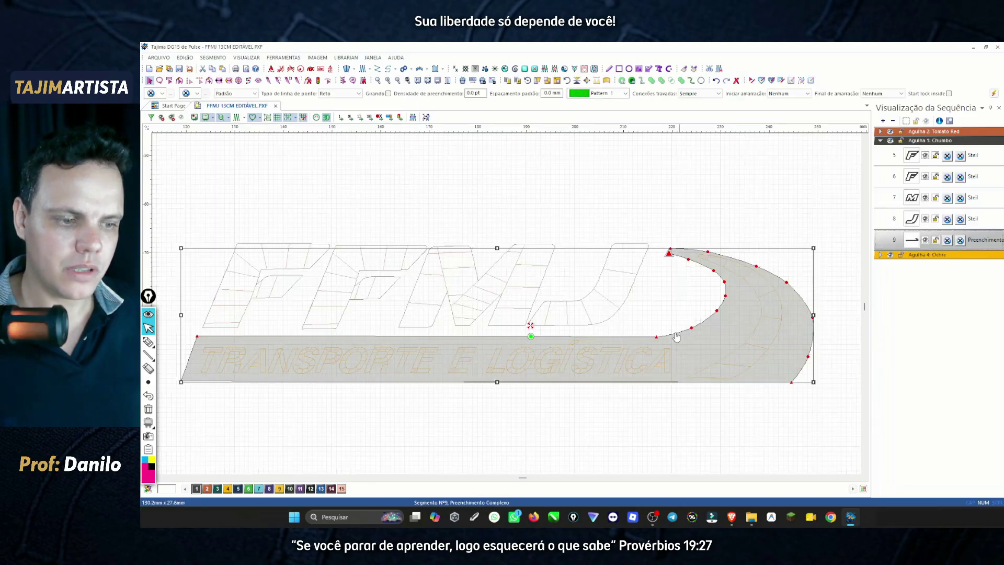
click(236, 117)
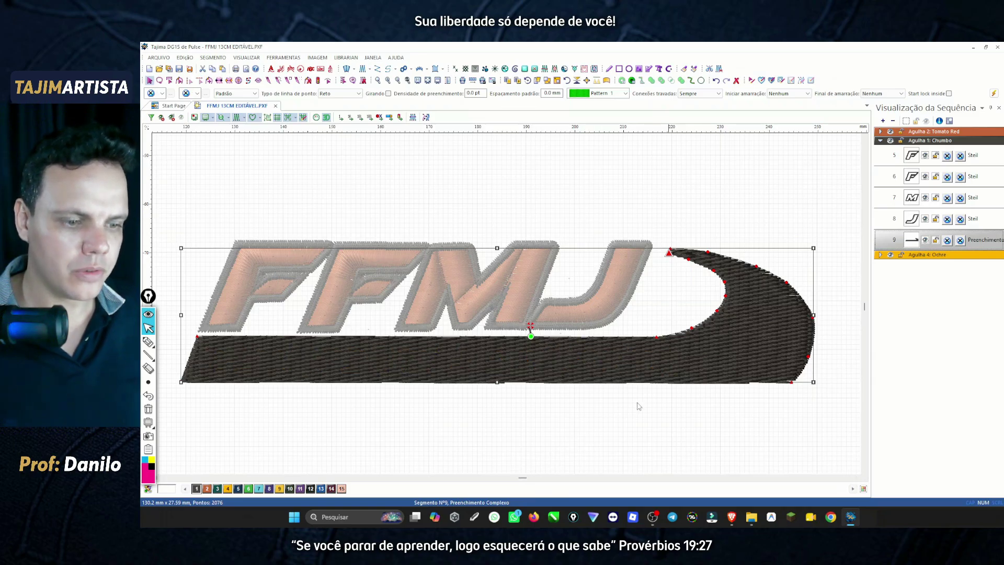
key(k)
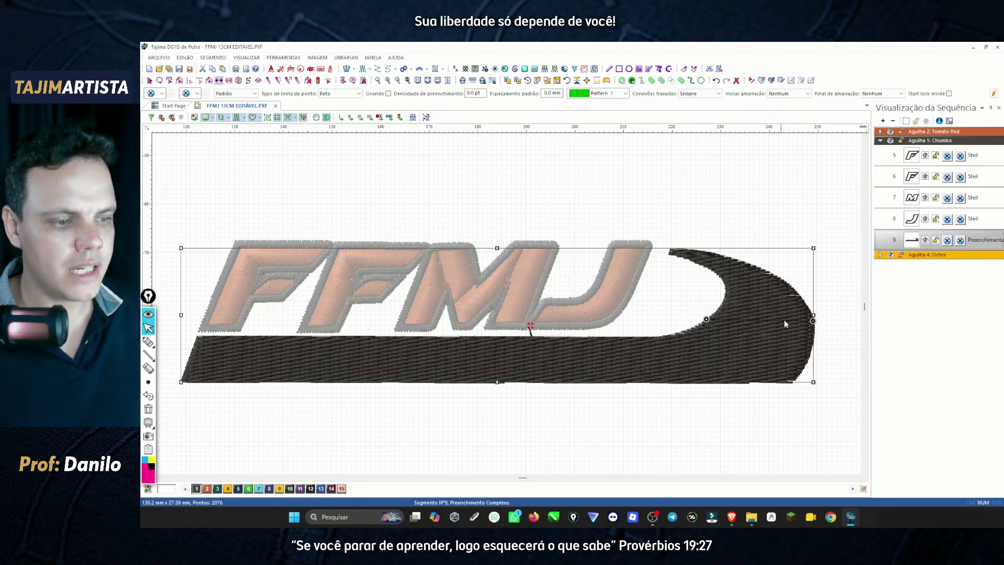
click(812, 320)
click(505, 382)
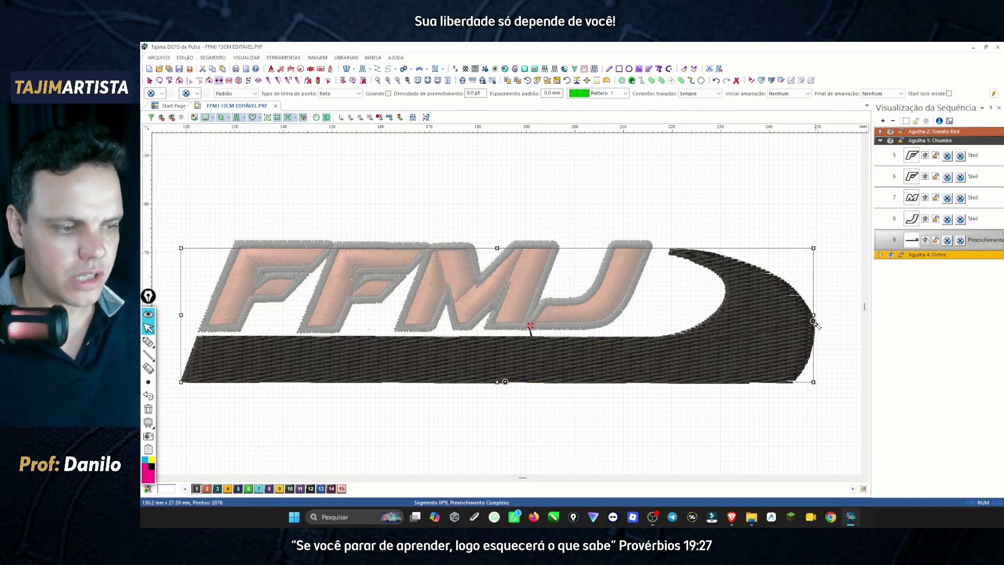
drag(813, 321, 560, 341)
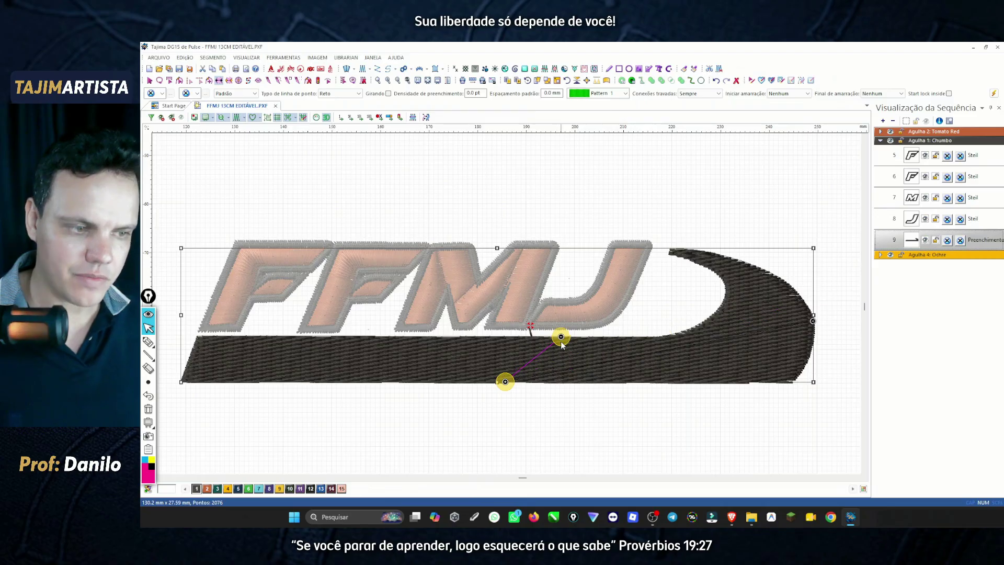
key(Return)
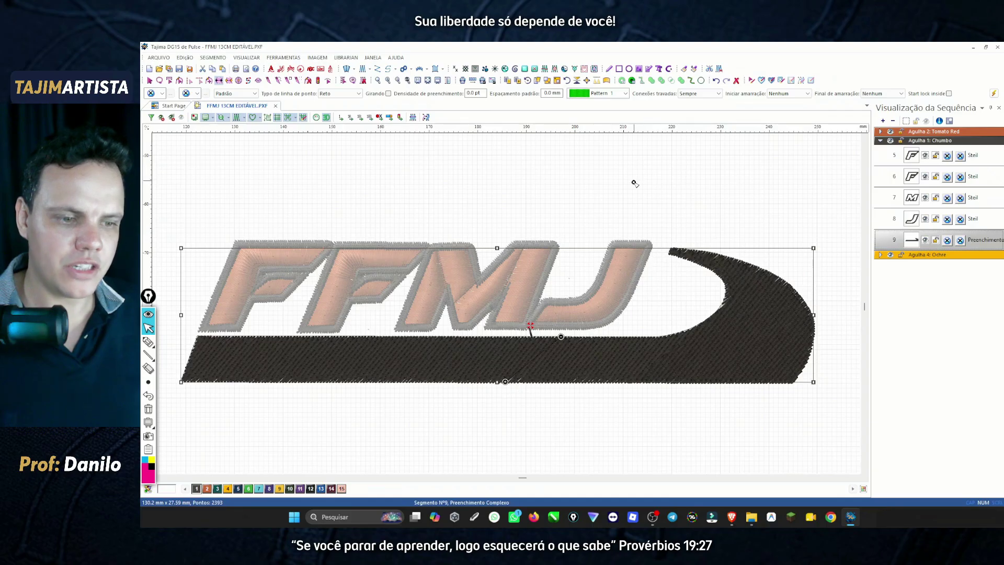
key(Escape)
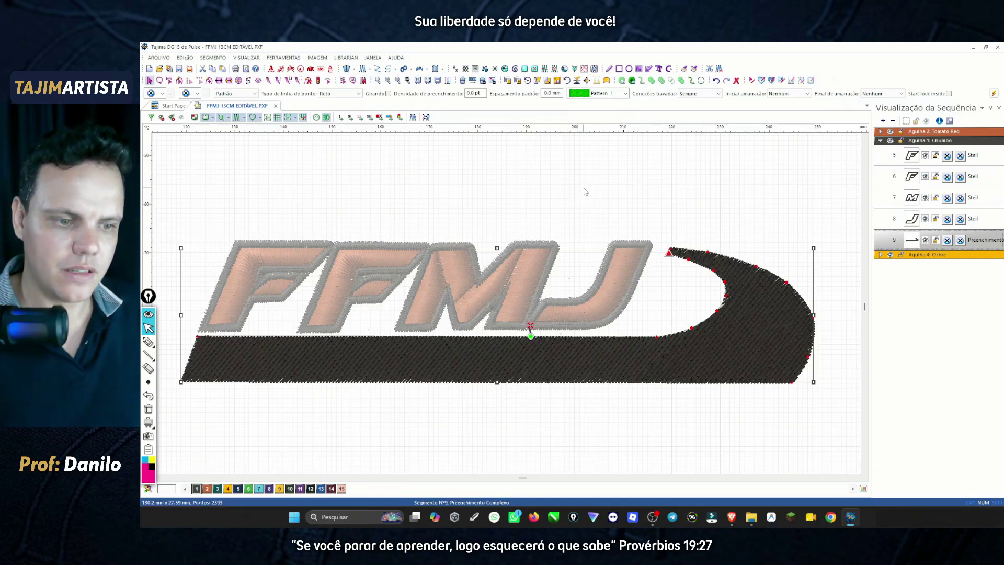
click(586, 192)
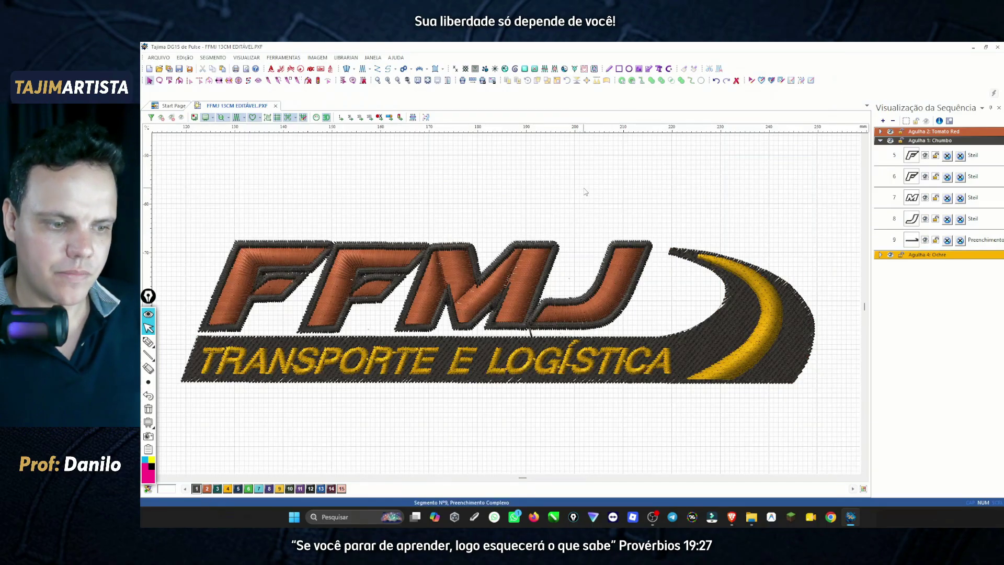
Create an inward offset copy of the road fill using area compensation, copy compensation and a specified distance of -0.5 mm.
click(690, 326)
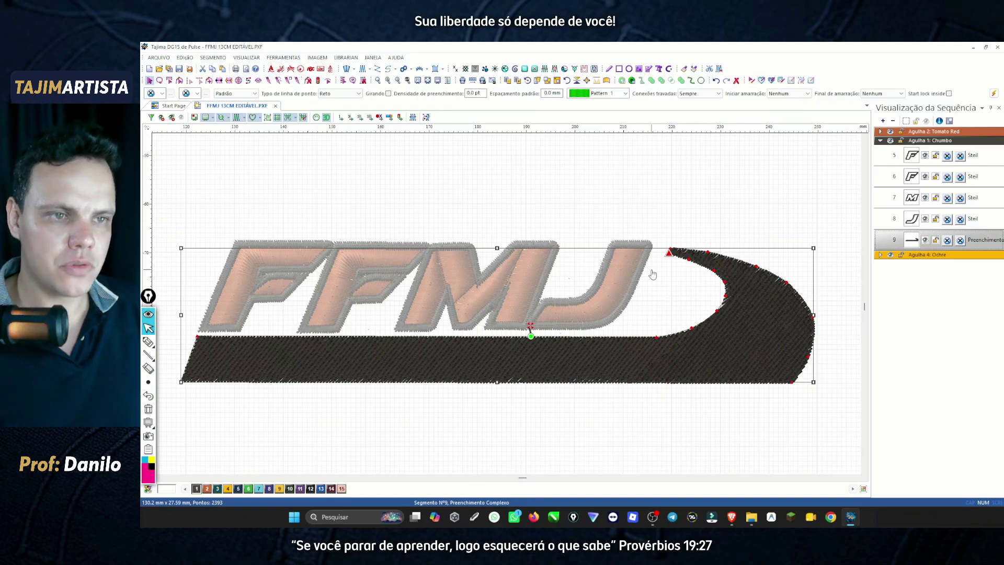
click(547, 80)
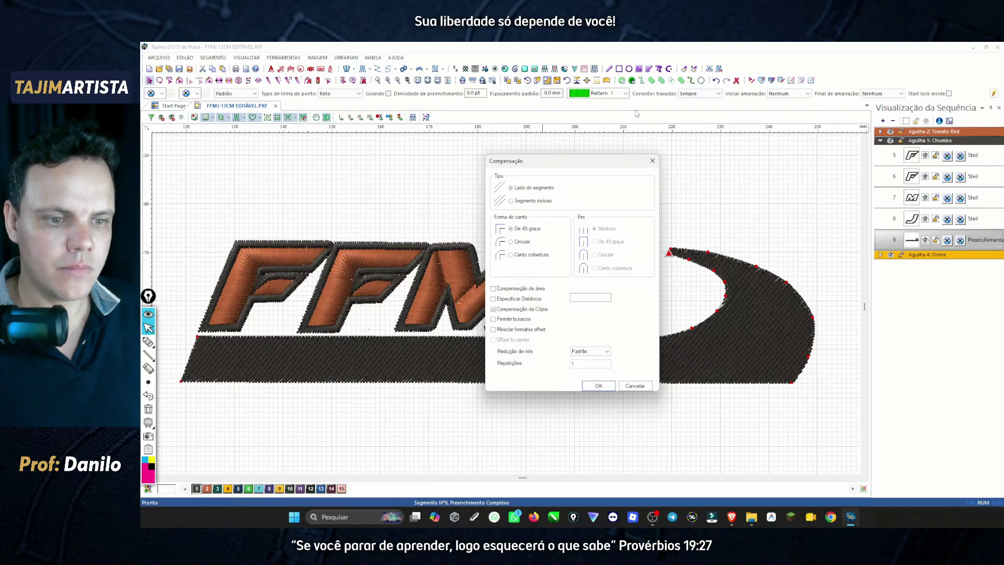
click(494, 289)
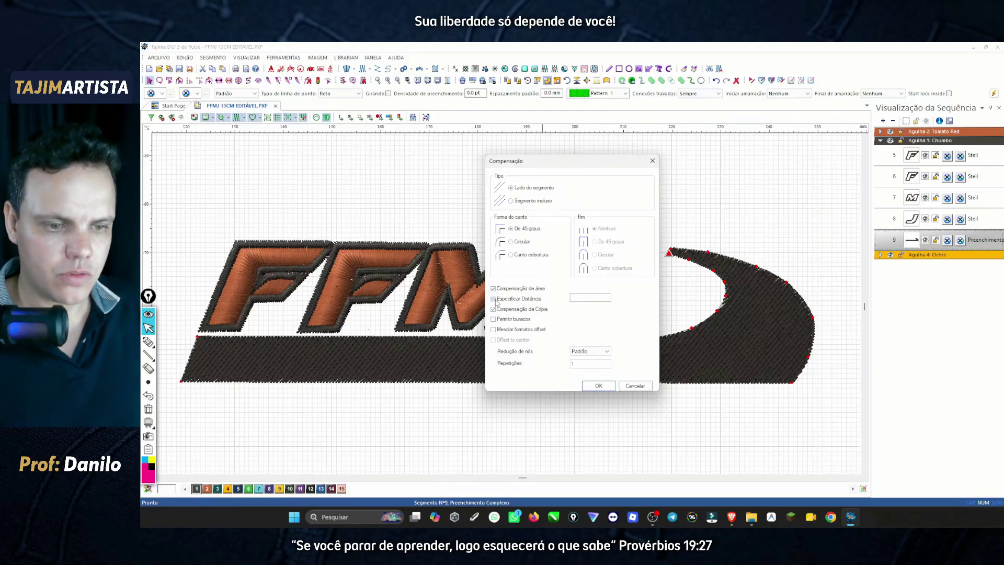
click(494, 298)
click(600, 298)
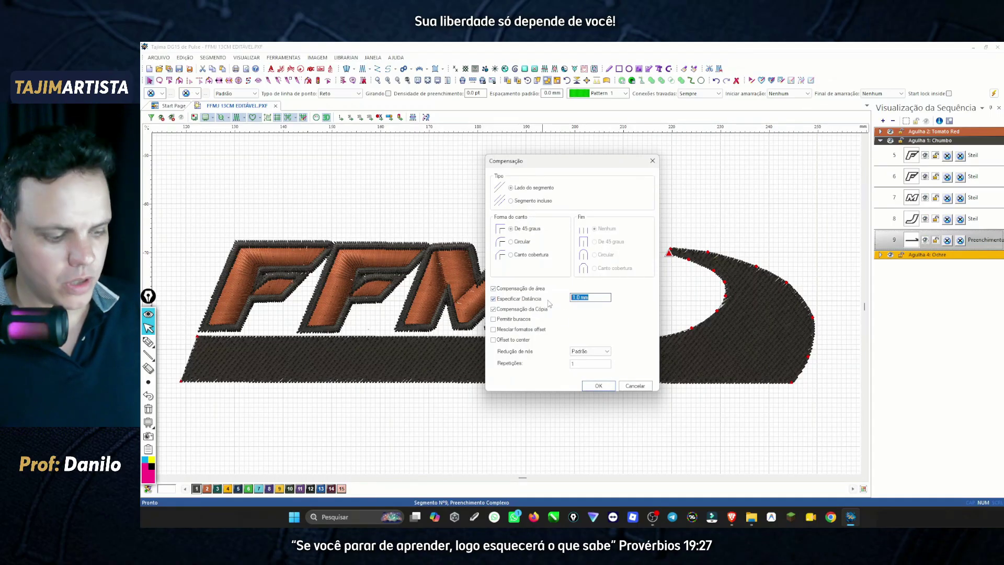
key(BackSpace)
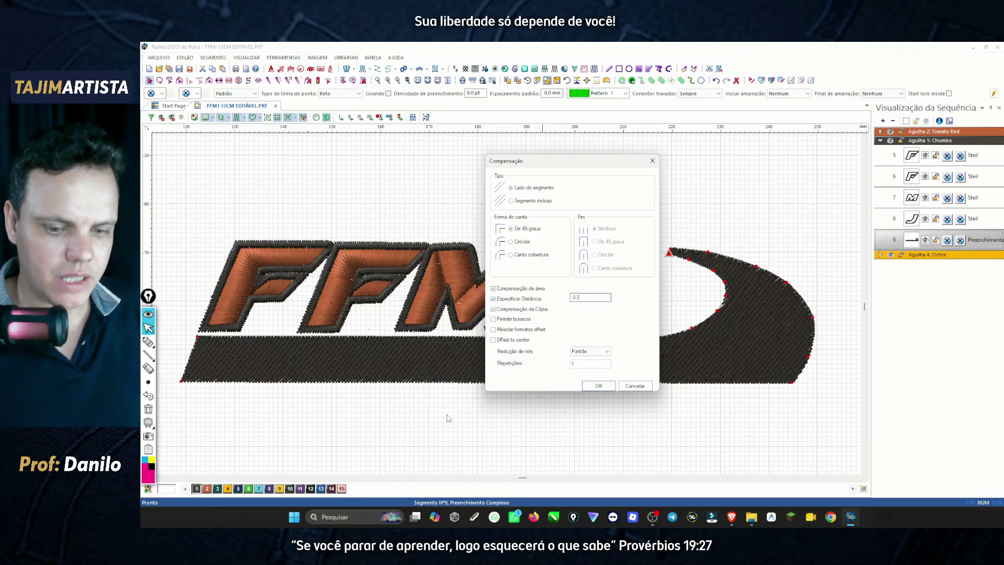
click(148, 342)
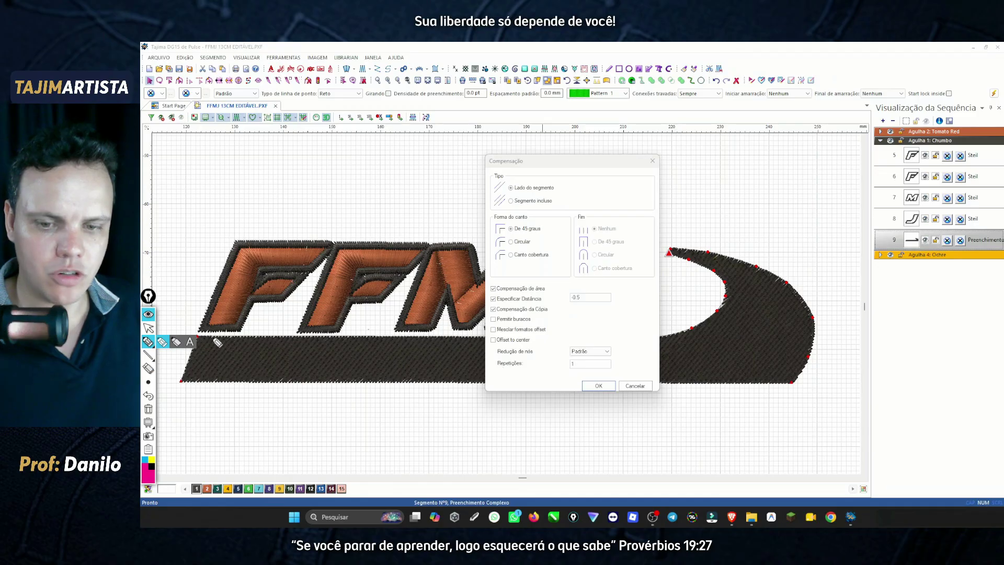
mouse_move(213, 340)
mouse_down()
mouse_move(278, 340)
mouse_move(198, 341)
mouse_move(186, 378)
mouse_move(288, 377)
mouse_up()
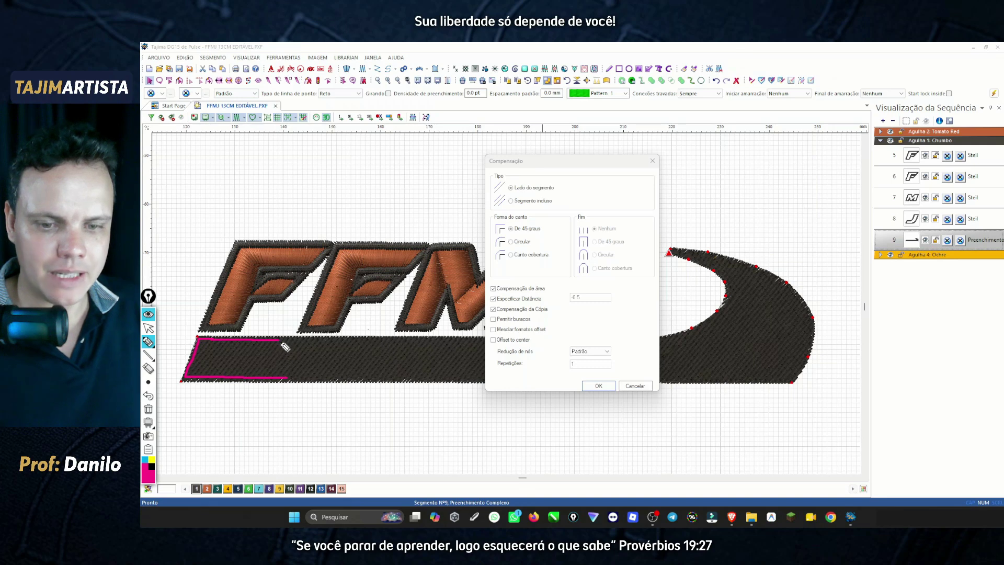
click(148, 328)
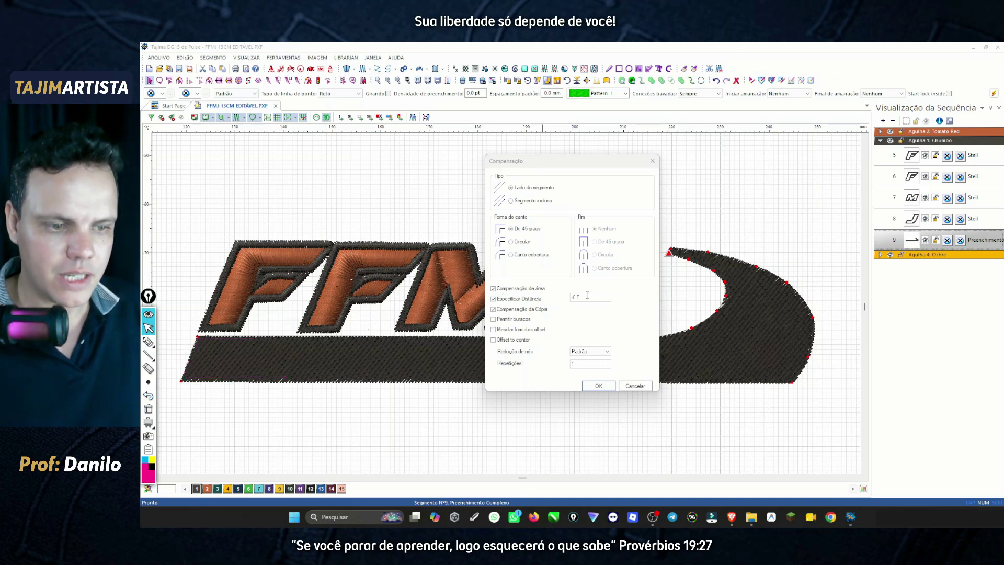
click(599, 386)
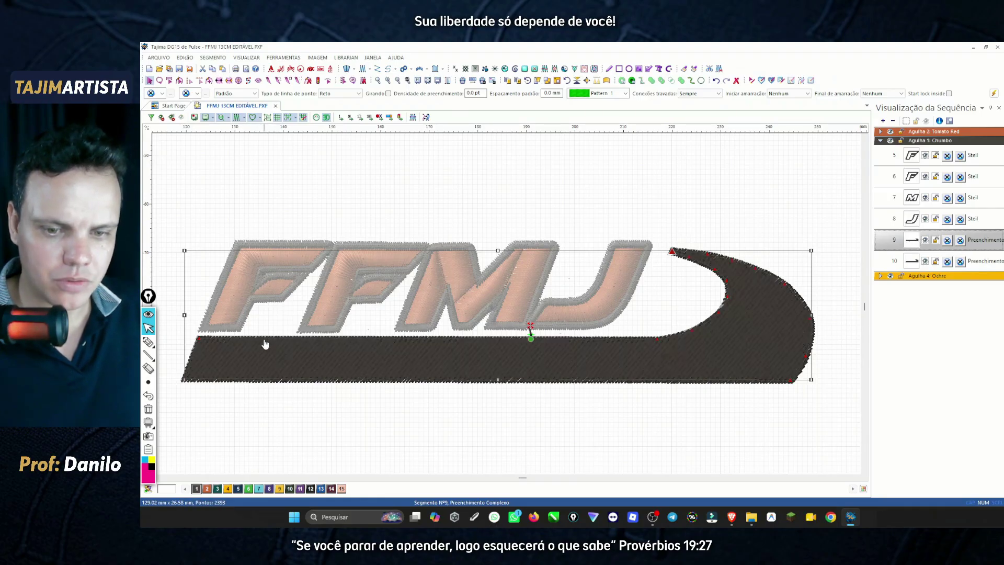
Convert the road fill's inner offset copy into a running stitch (Pesponto) segment.
right_click(656, 295)
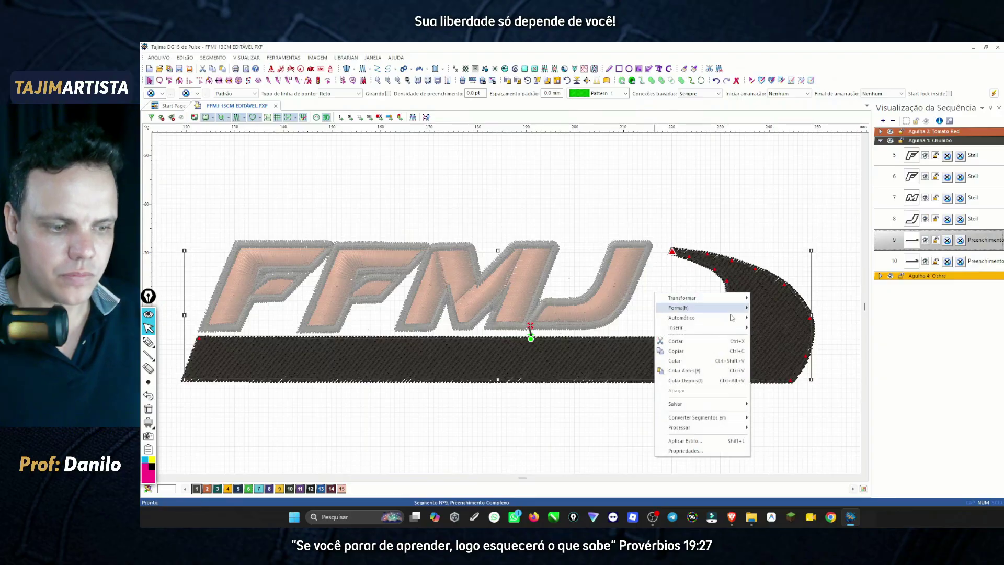
mouse_move(717, 417)
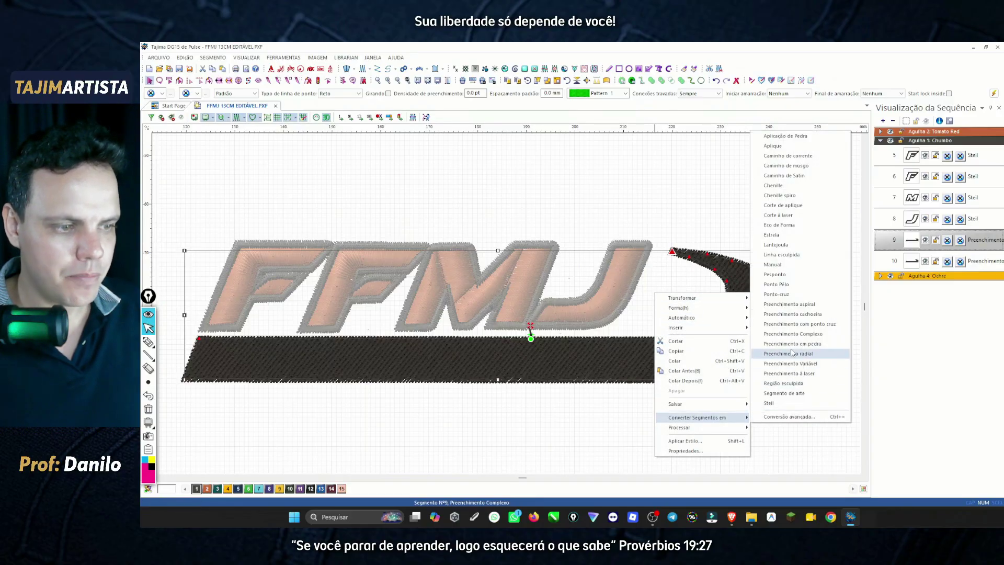
click(776, 275)
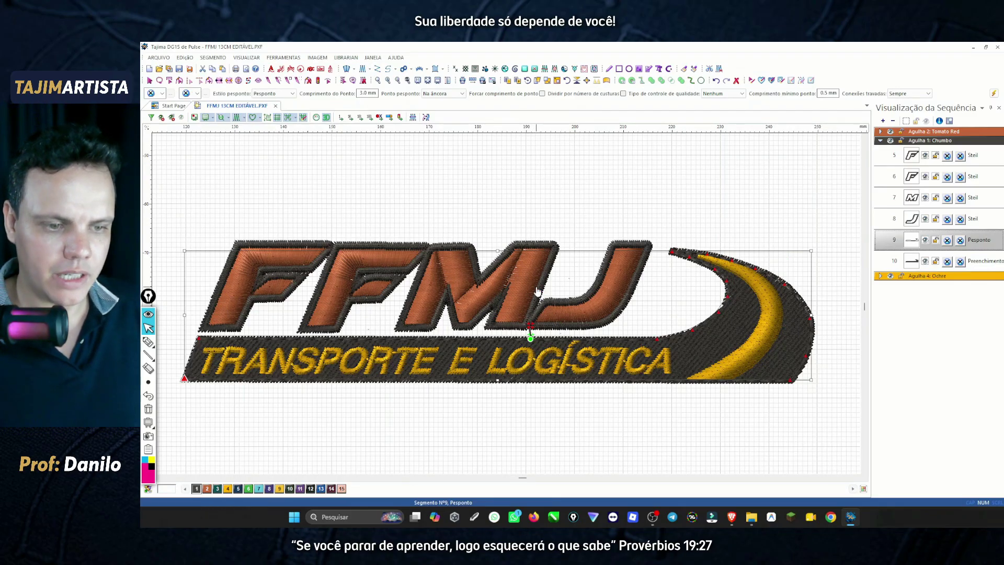
click(585, 274)
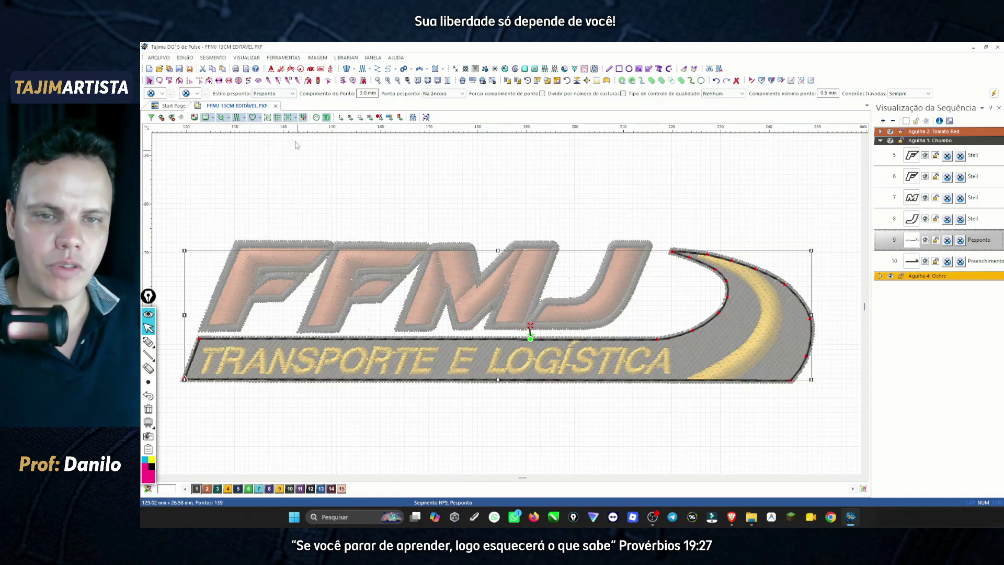
Set the road's running stitch outline to the Triplo style with a stitch length of 2 mm.
click(291, 95)
click(264, 115)
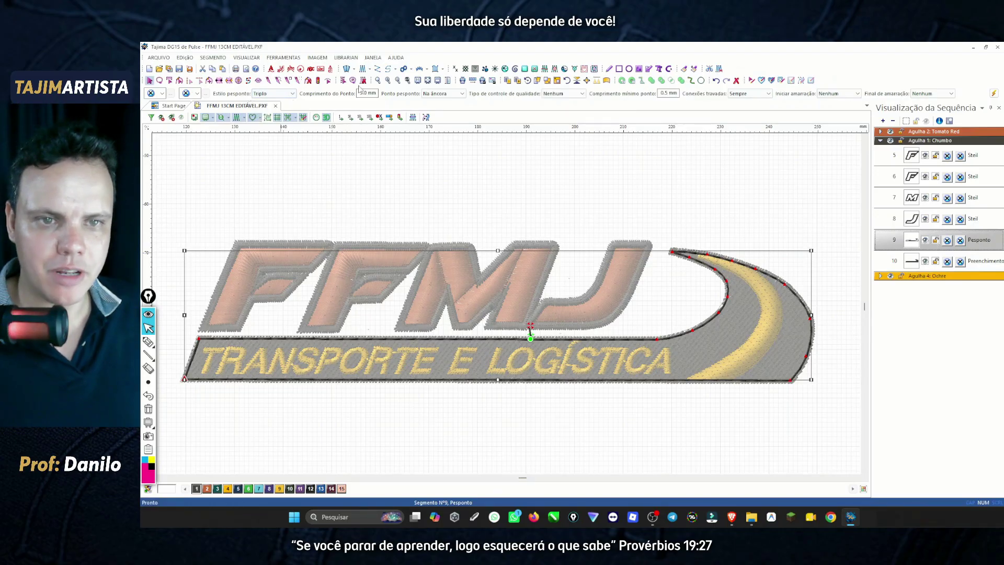
click(379, 93)
text(2)
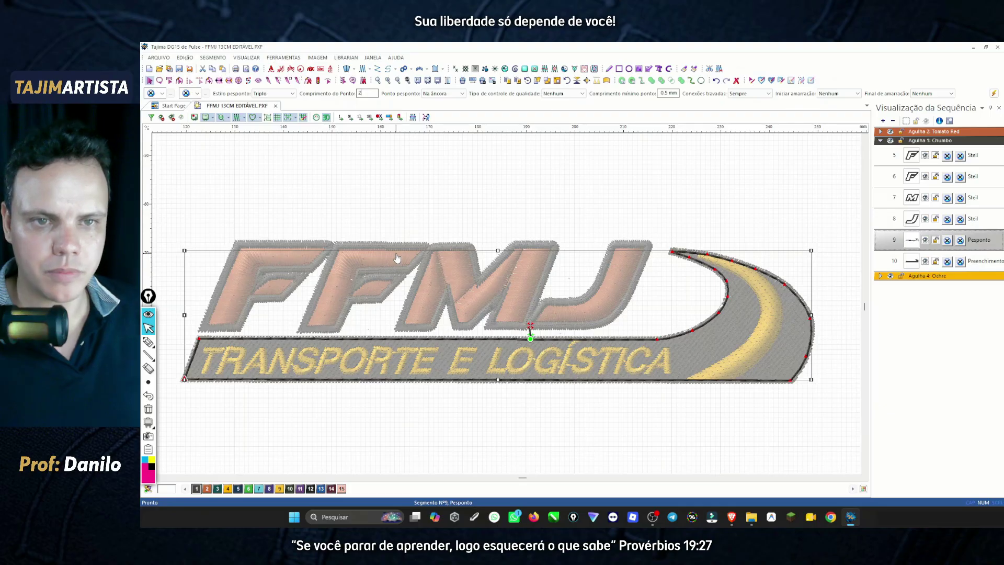
key(Return)
click(441, 203)
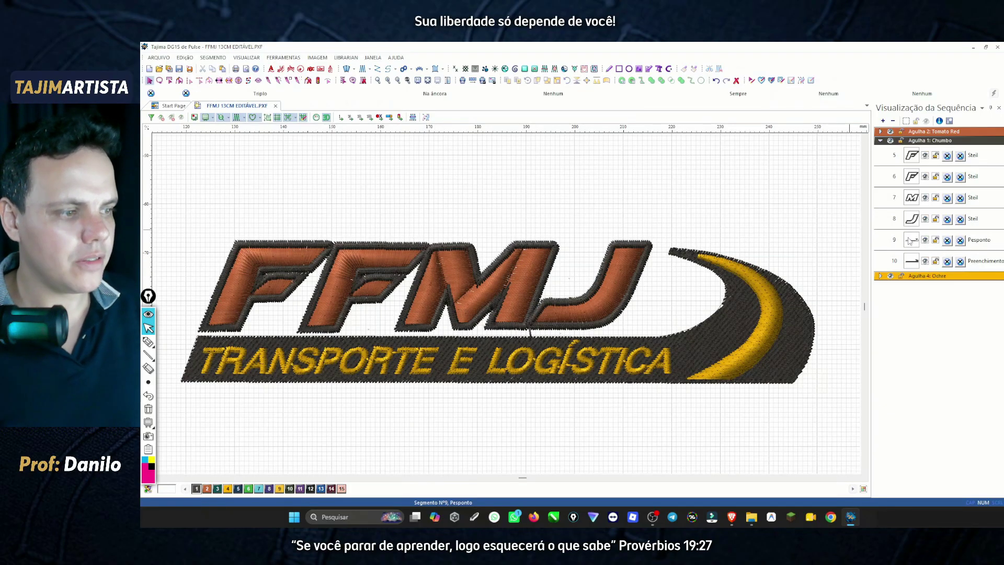
Move the running stitch outline after the road fill in the Chumbo group's sewing order.
click(980, 242)
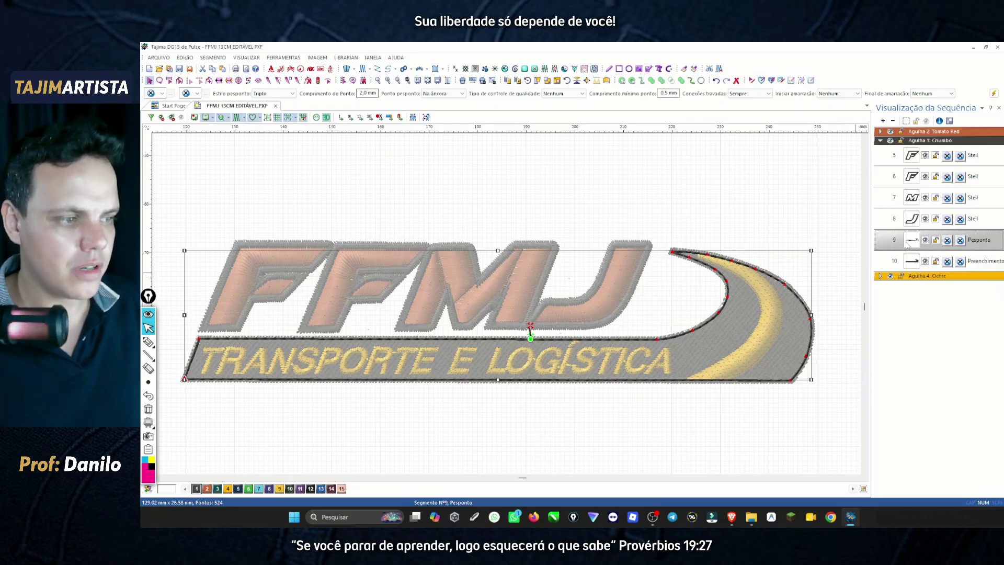
drag(908, 243, 915, 277)
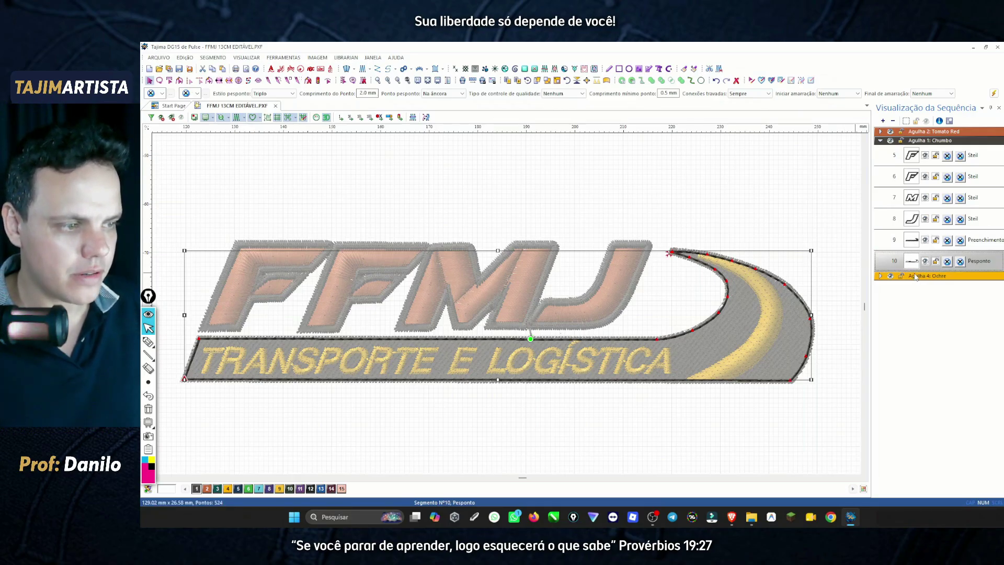
click(695, 205)
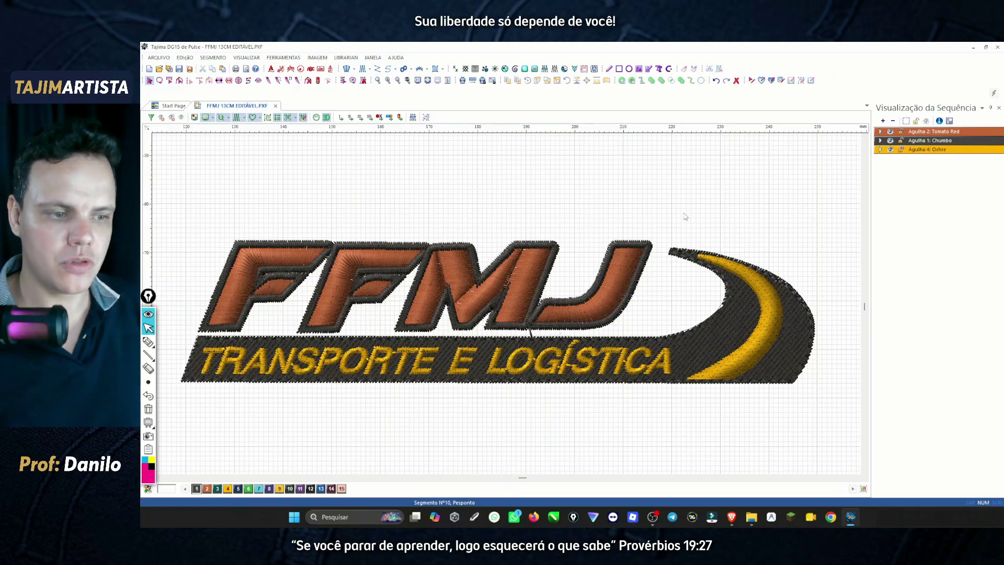
Switch to the Google Docs checklist, replace the fabric type answer "Malha fria" with "Jaleco", and return to Tajima.
click(732, 517)
scroll(472, 352, up, 3)
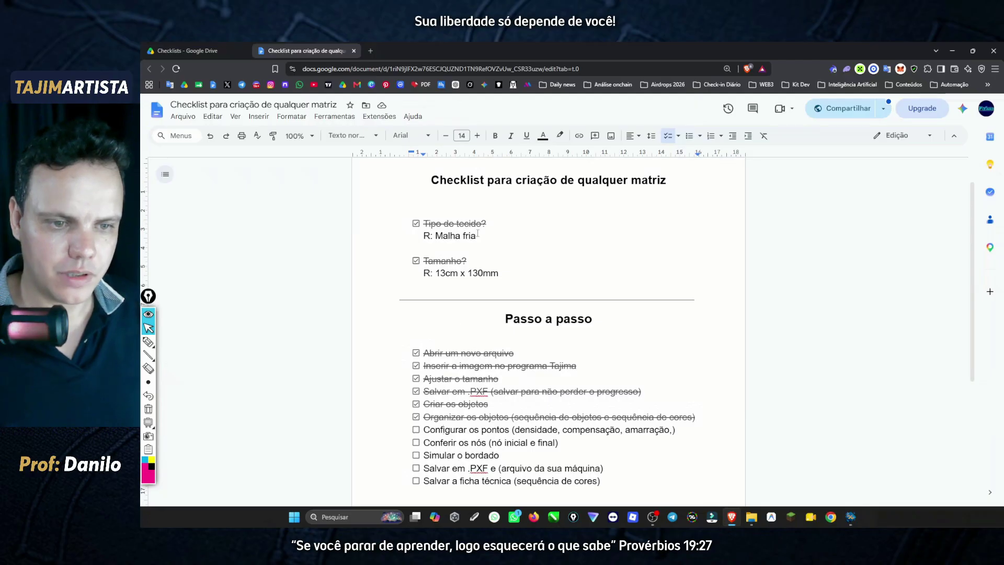
drag(471, 236, 434, 235)
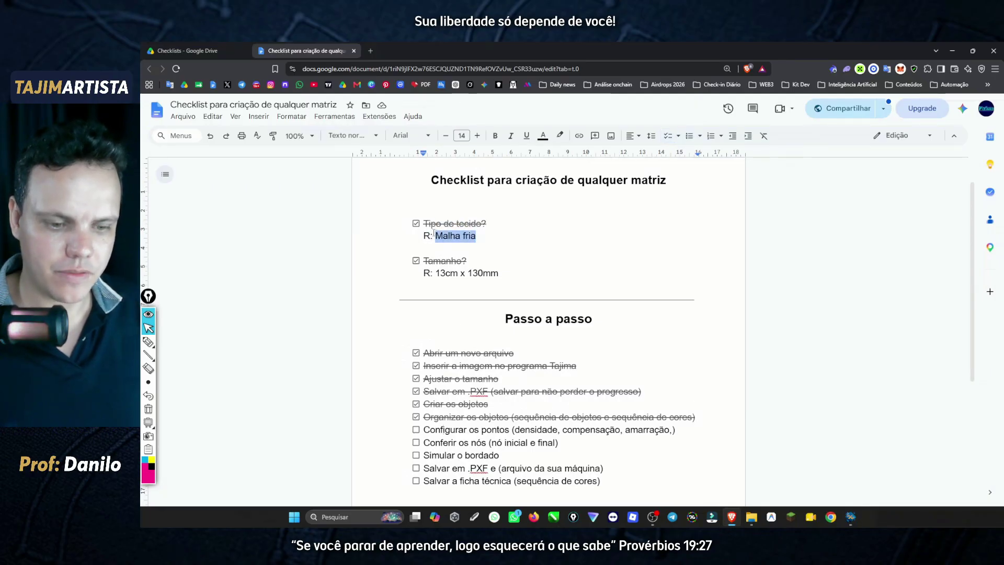
text(Jaleco)
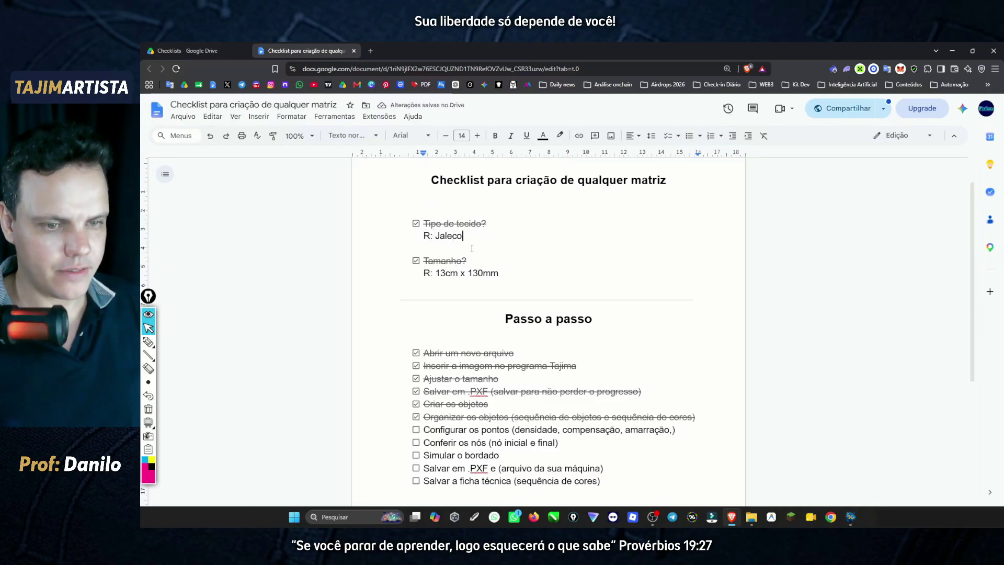
click(851, 516)
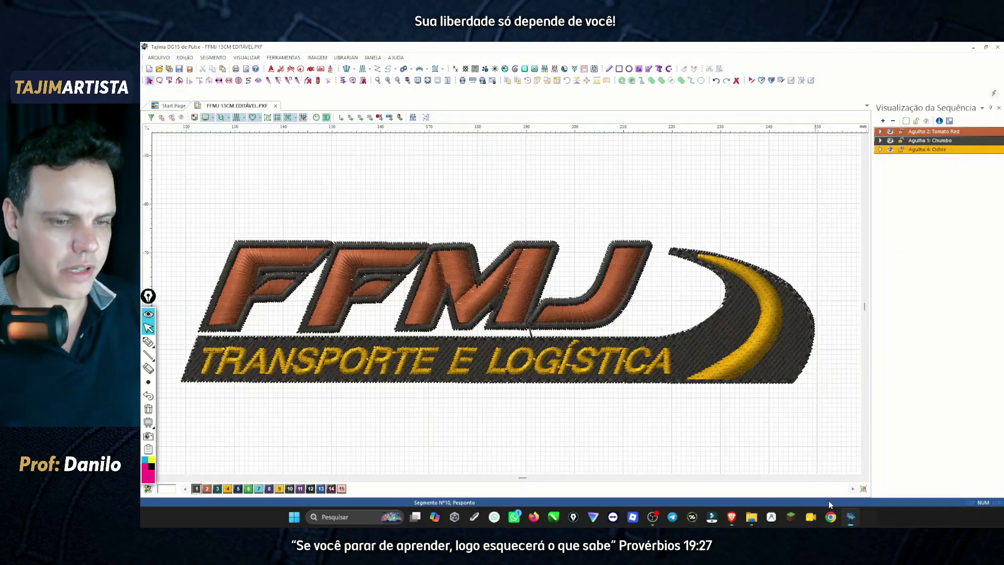
Apply absolute pull compensation of 0.2 mm on both sides to the TRANSPORTE E LOGÍSTICA lettering.
click(422, 368)
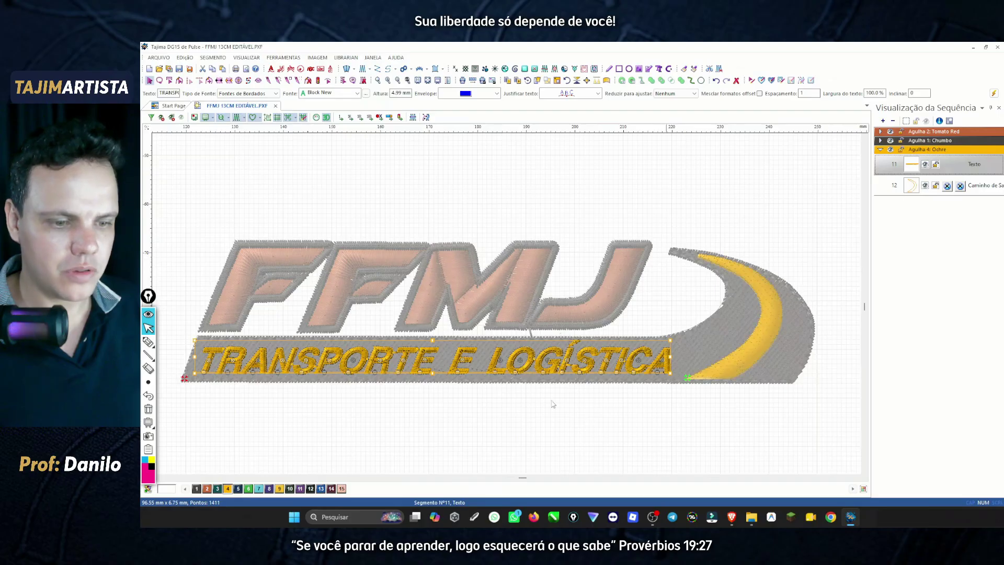
double_click(482, 356)
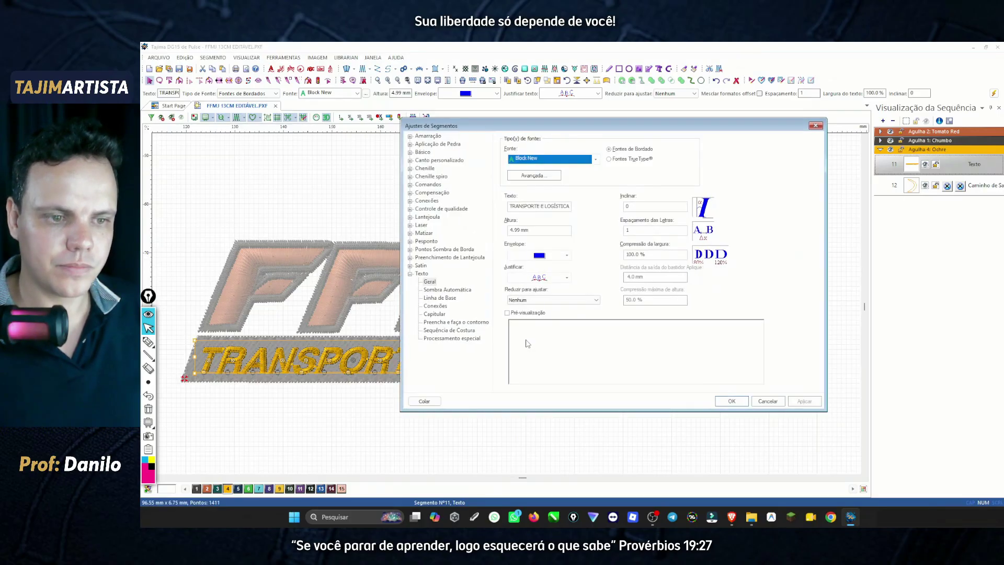
click(432, 192)
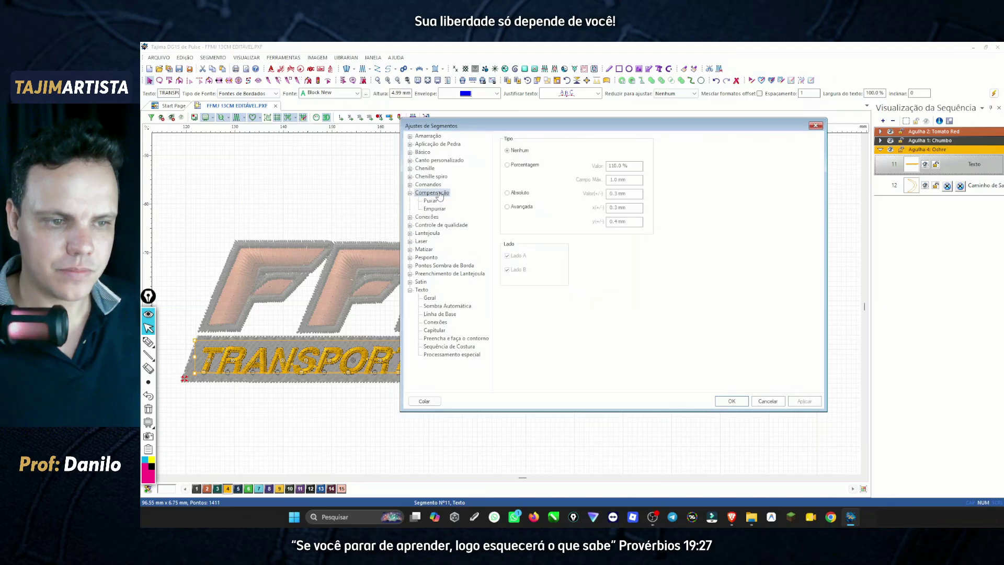
click(507, 194)
drag(627, 127, 751, 107)
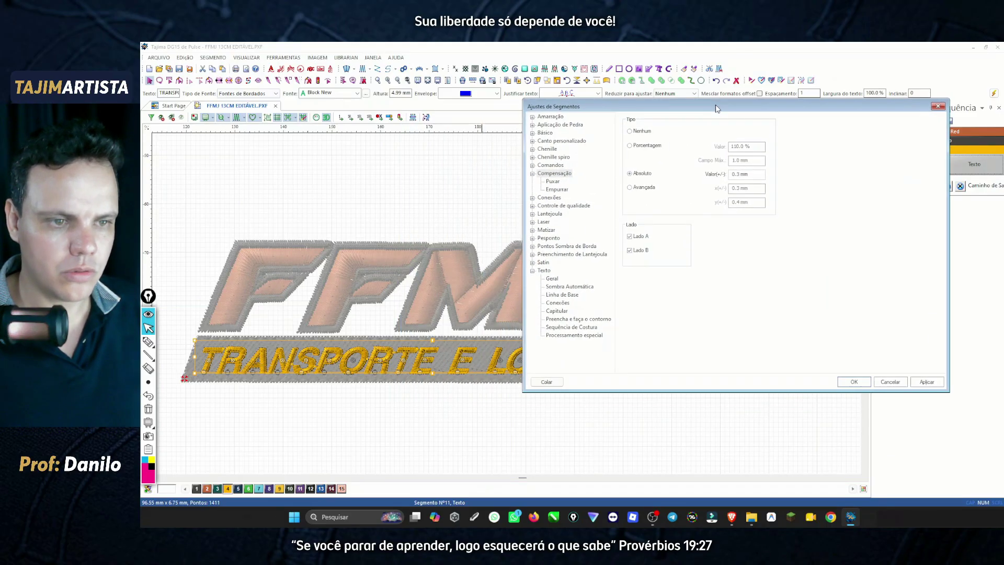
triple_click(755, 176)
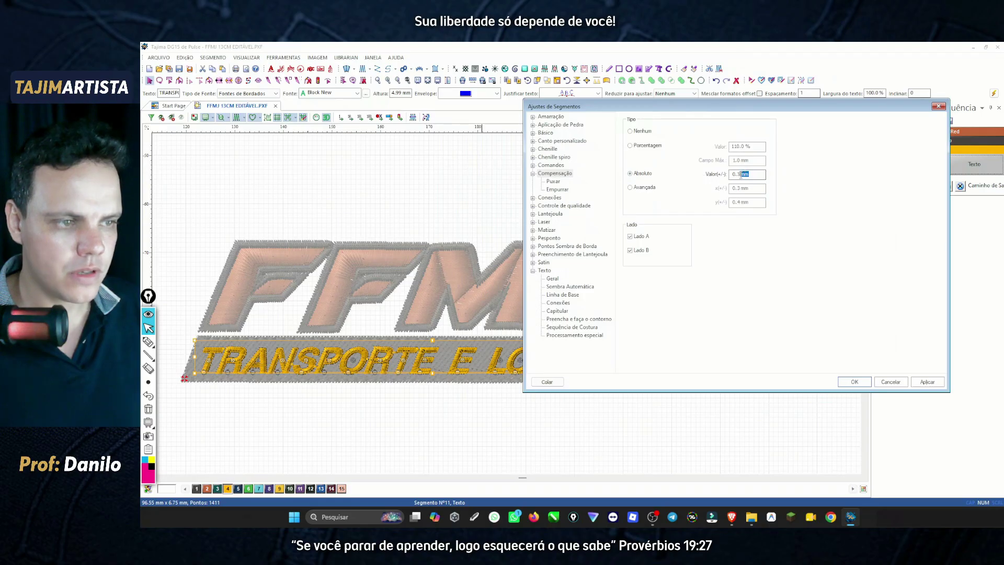
text(0.2)
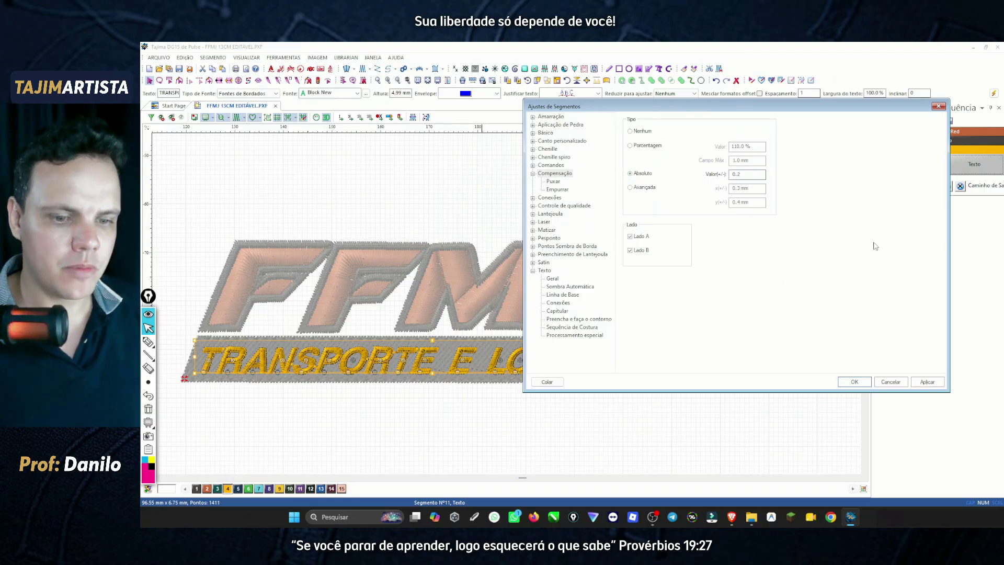
click(929, 381)
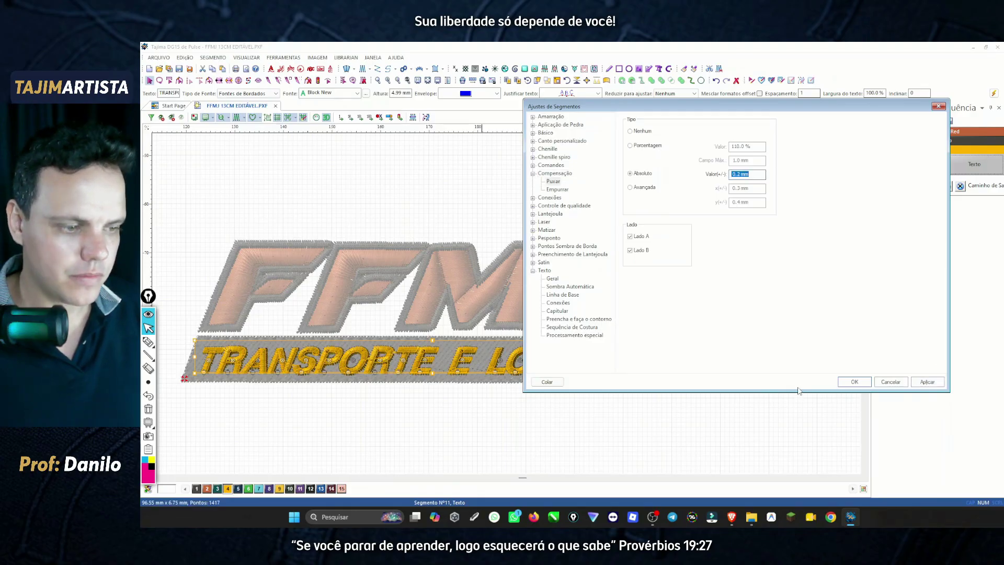
drag(649, 108, 621, 103)
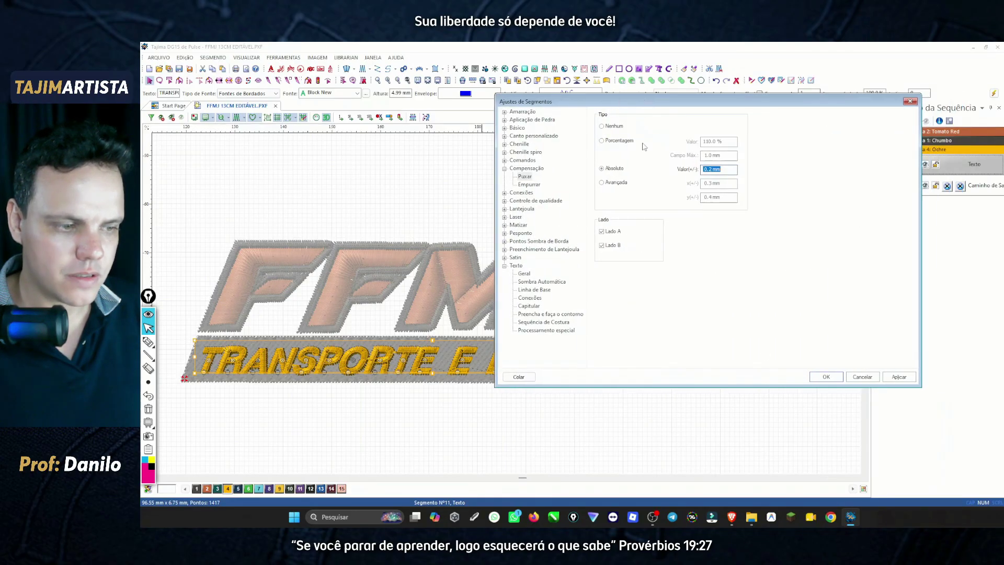
click(827, 377)
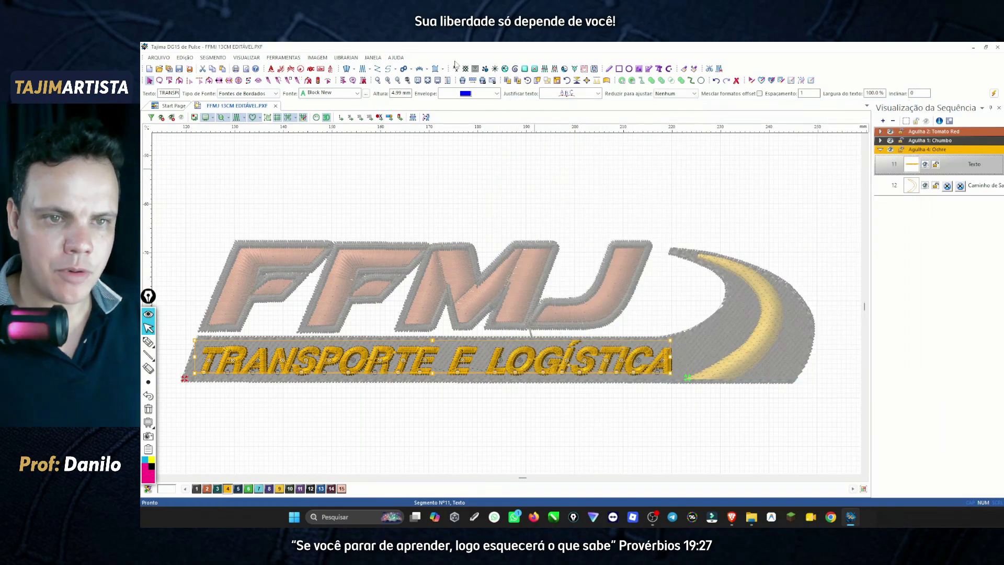
Inspect the stitching of the TRANSPORTE E LOGÍSTICA lettering up close along its full length.
click(388, 81)
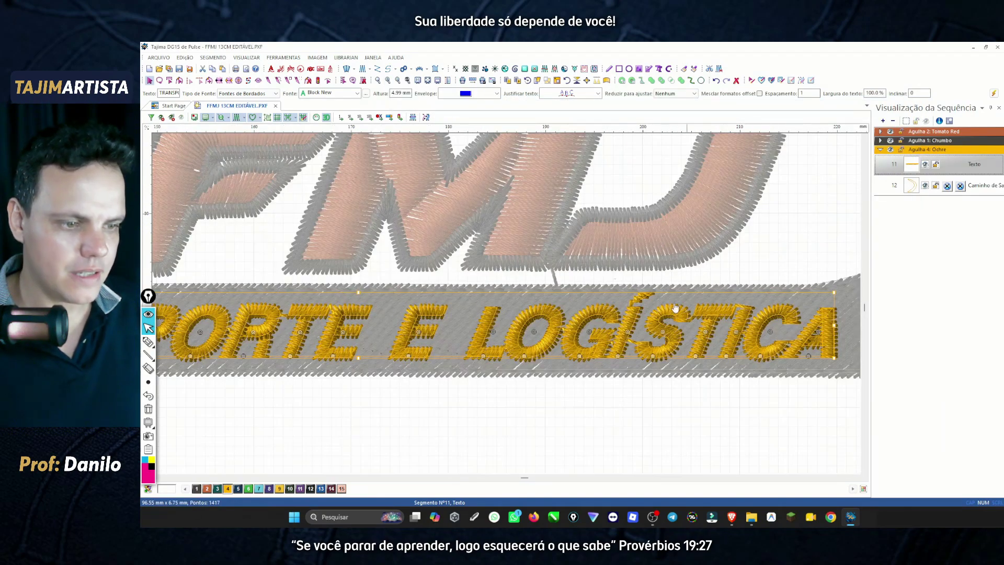
scroll(361, 319, left, 3)
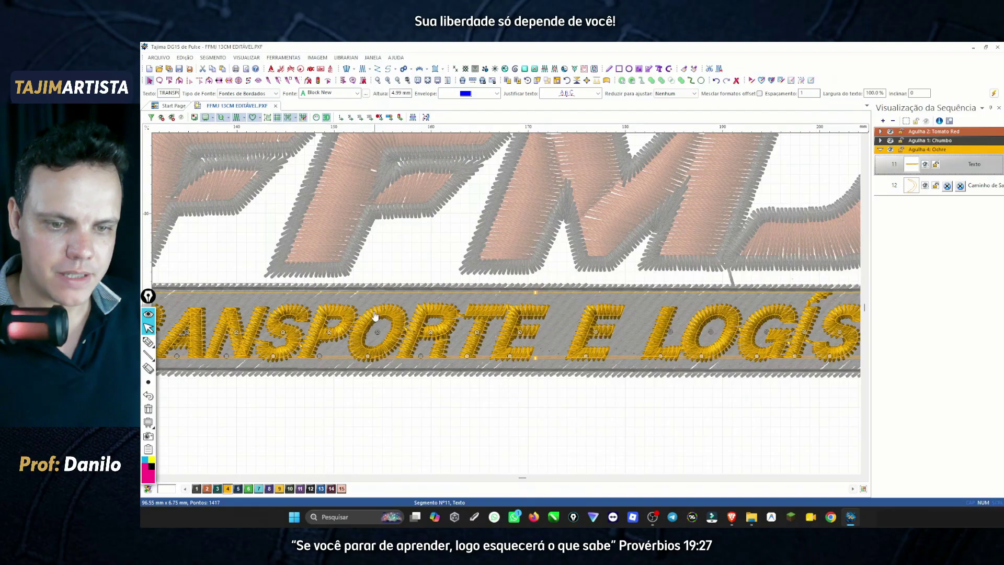
scroll(400, 383, right, 3)
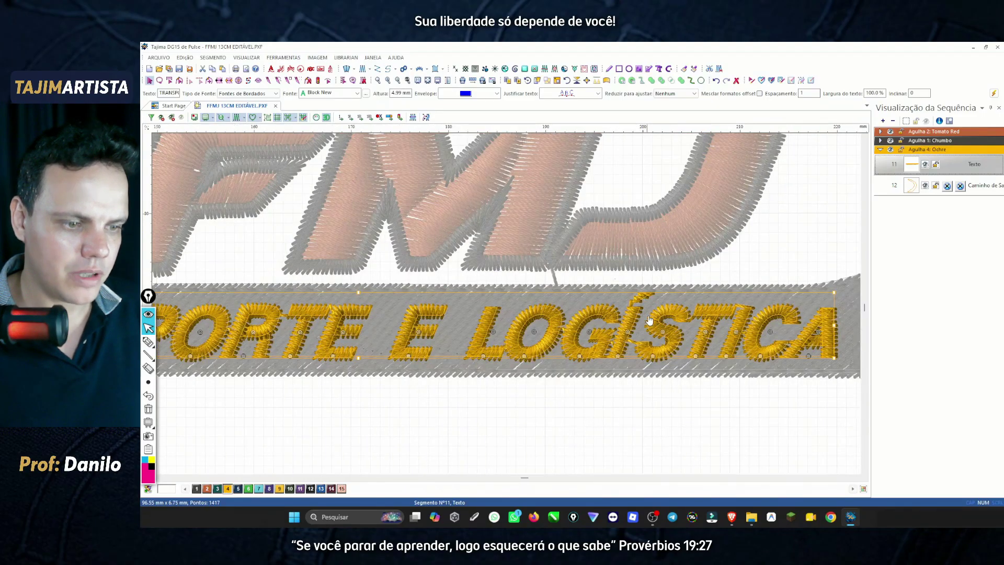
click(793, 253)
scroll(794, 253, left, 5)
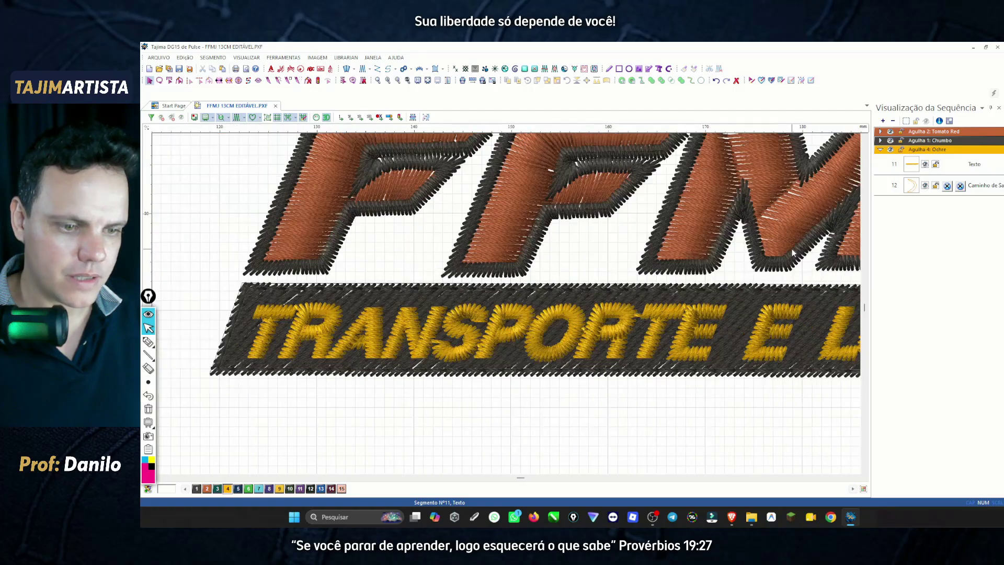
click(398, 80)
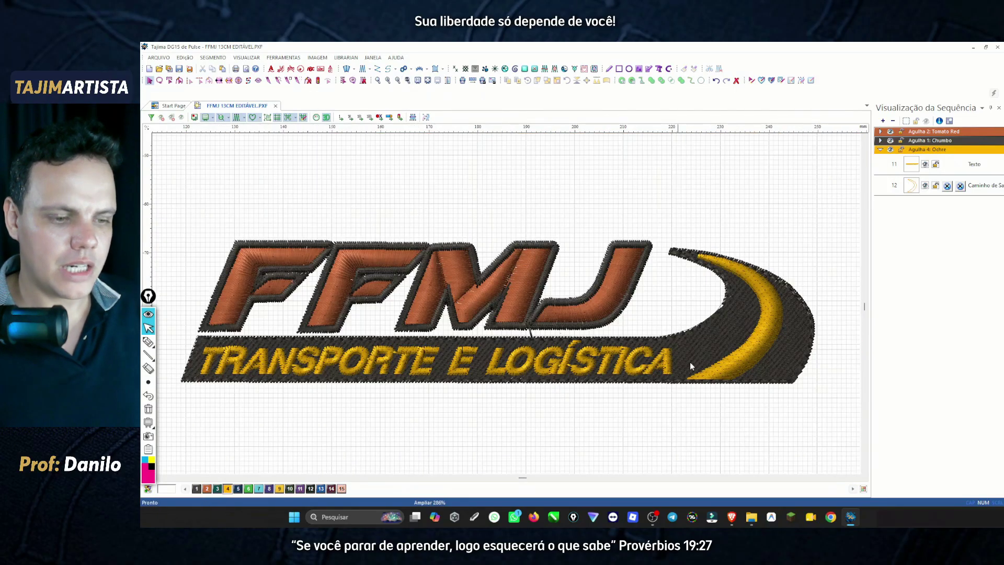
Enable the Paralelo underlay with a 3 mm stitch length on the four Tomato Red satin fills of the FFMJ letters.
click(881, 131)
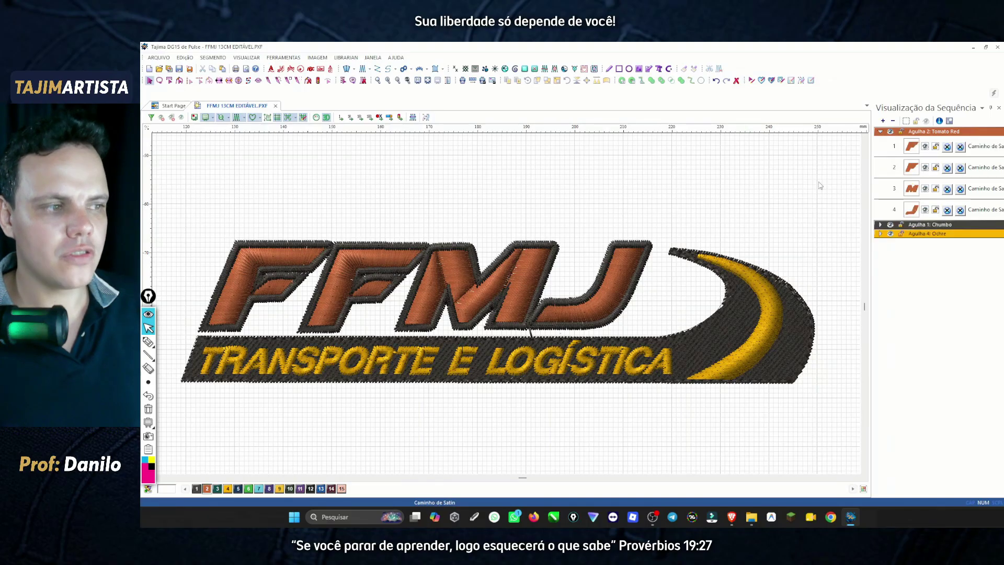
click(910, 147)
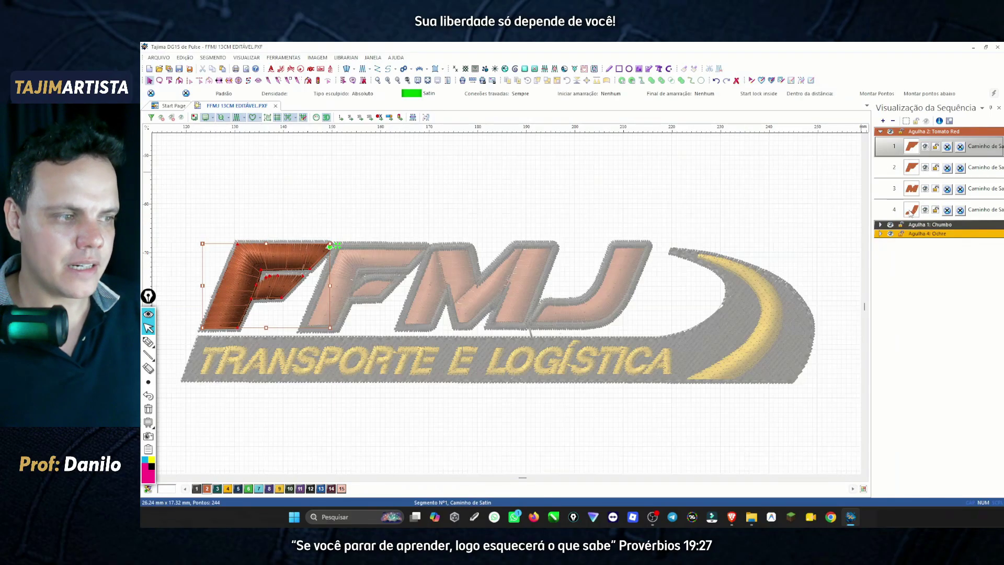
click(584, 171)
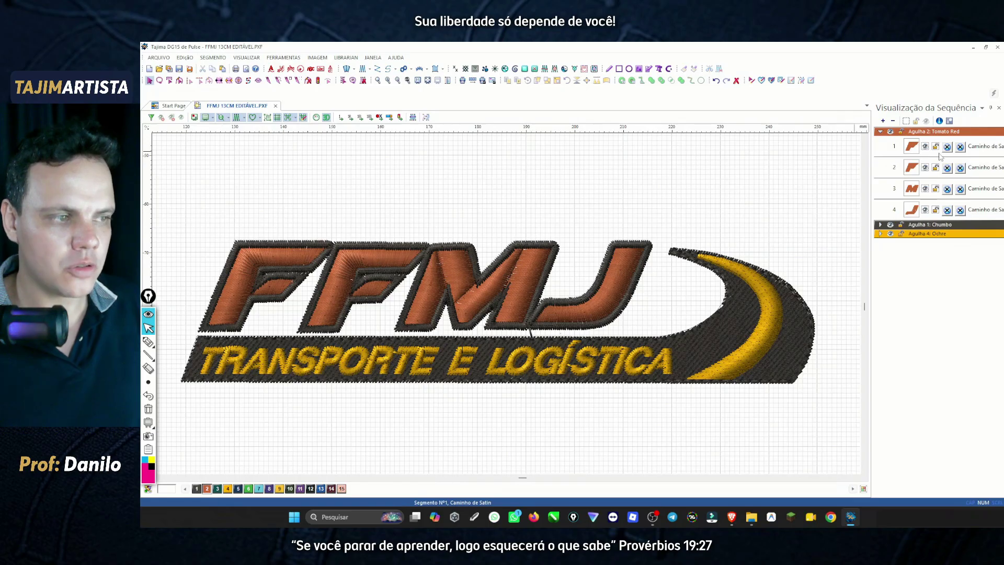
click(910, 149)
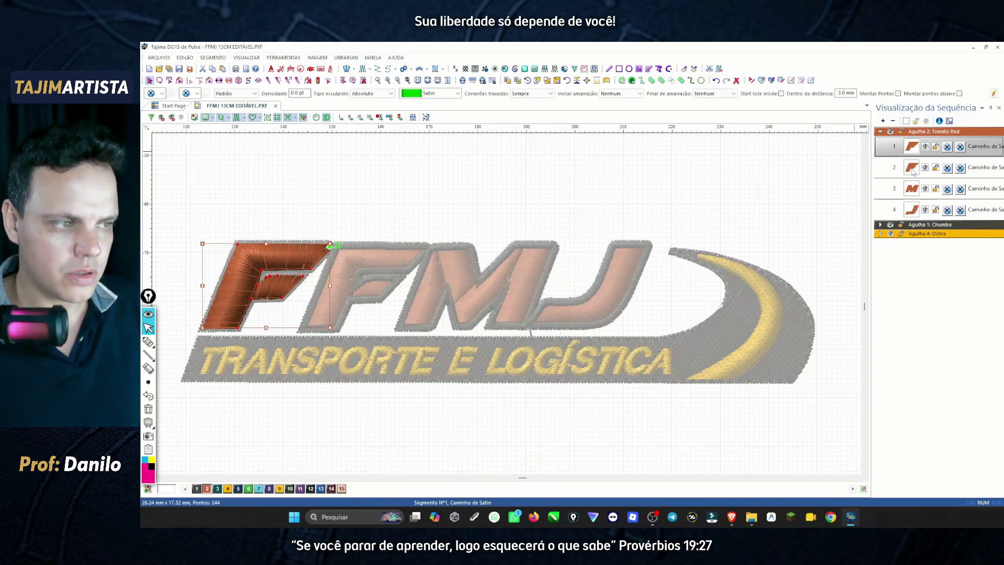
shift+click(913, 170)
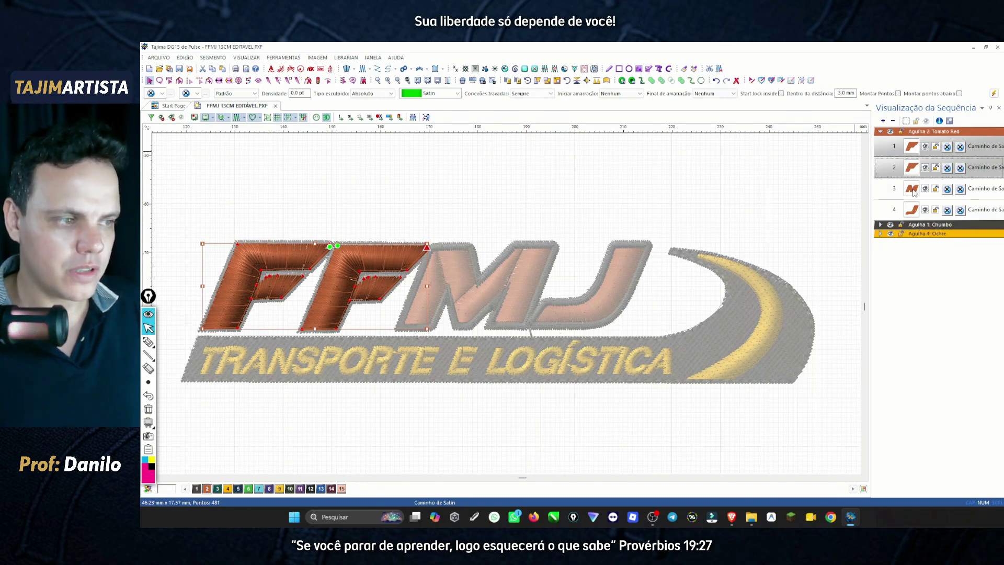
shift+click(913, 190)
shift+click(911, 212)
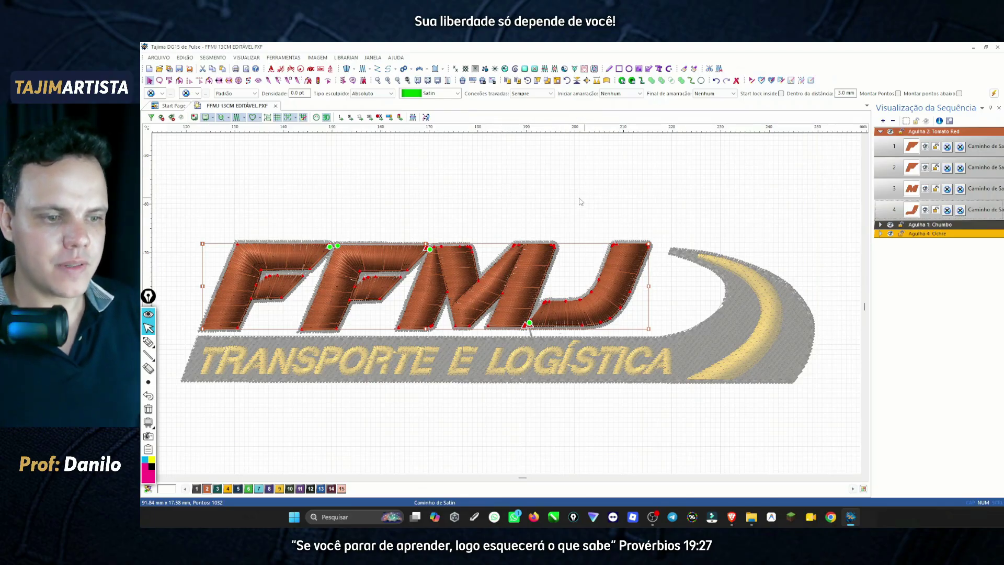
click(994, 95)
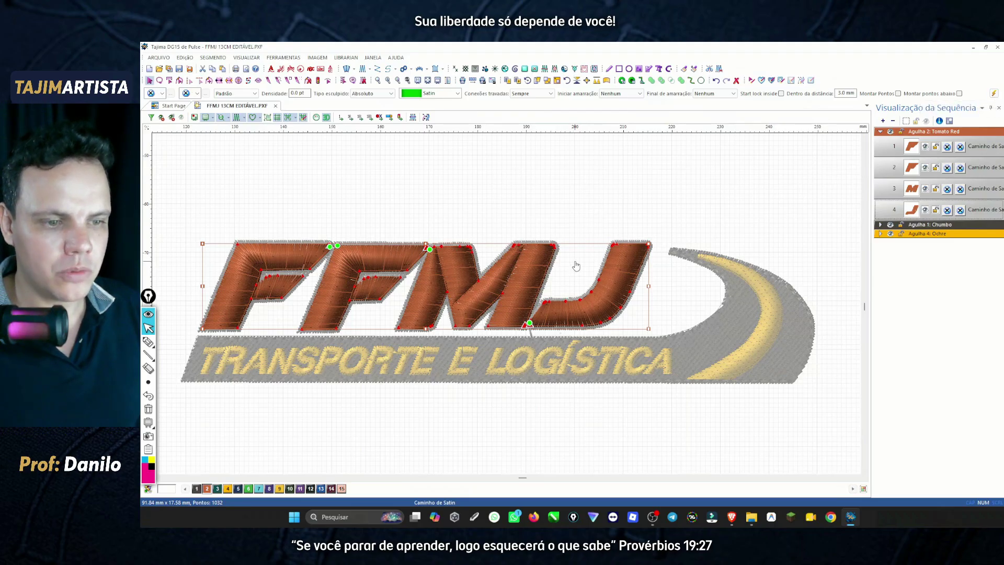
double_click(576, 267)
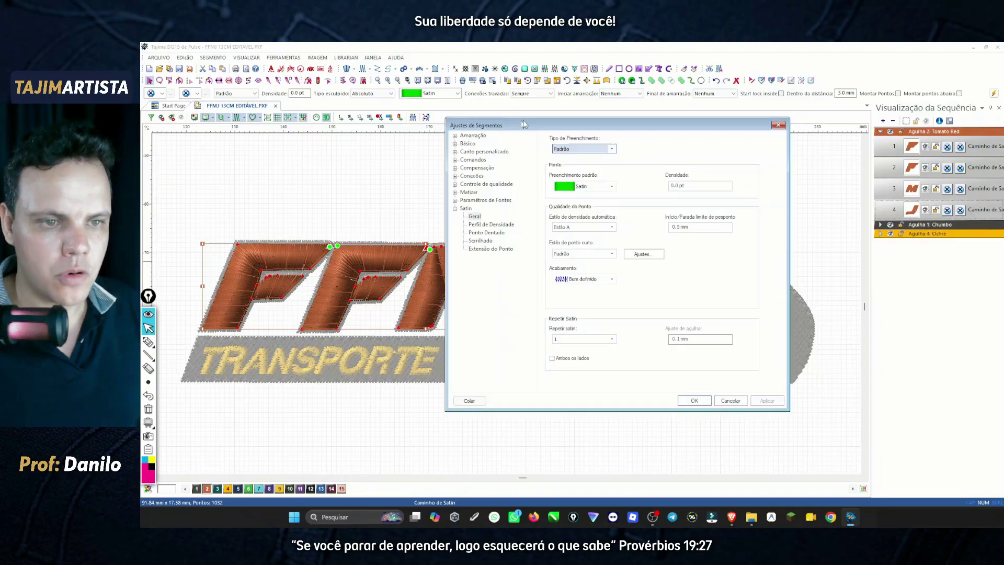
drag(527, 132, 733, 96)
double_click(682, 108)
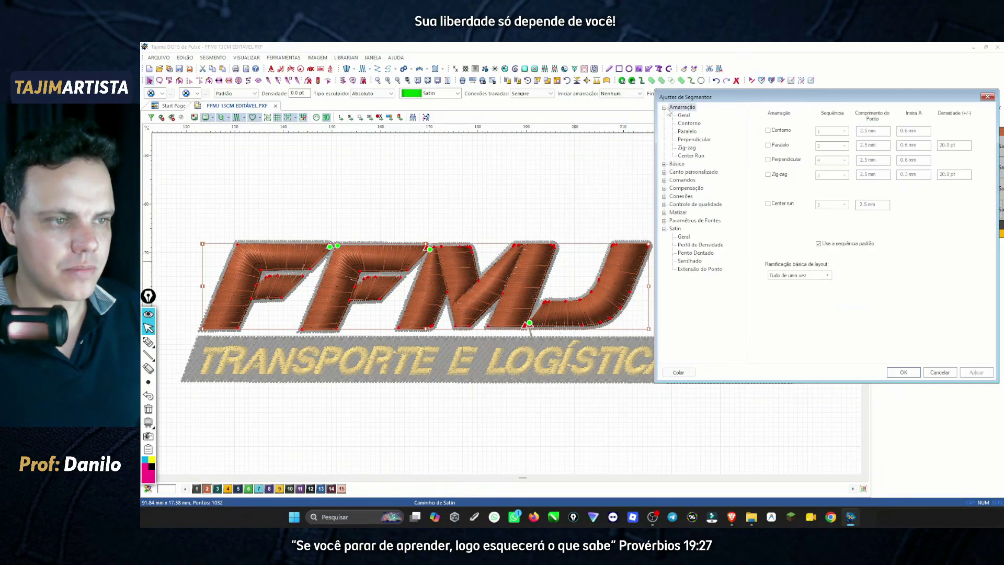
click(768, 145)
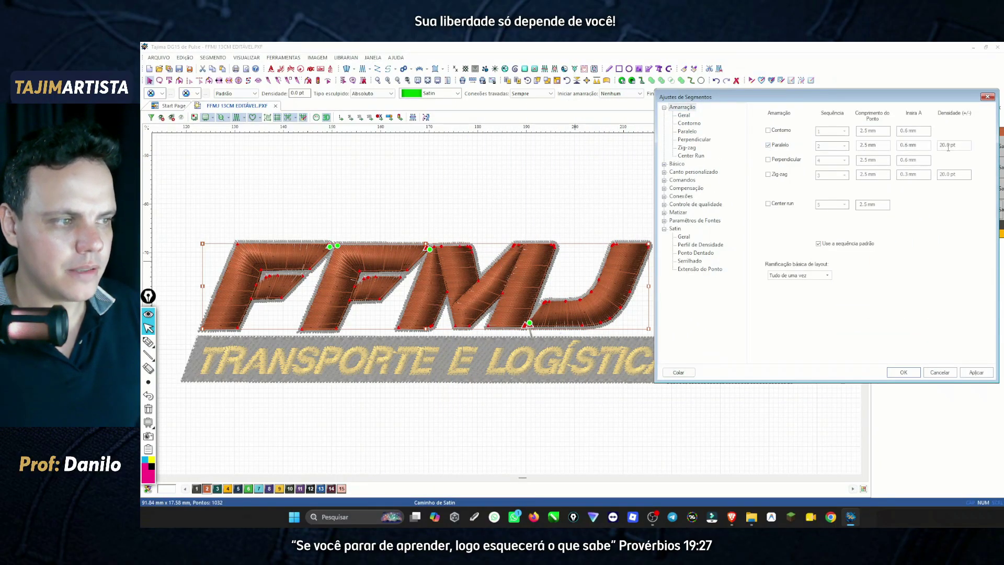
key(Tab)
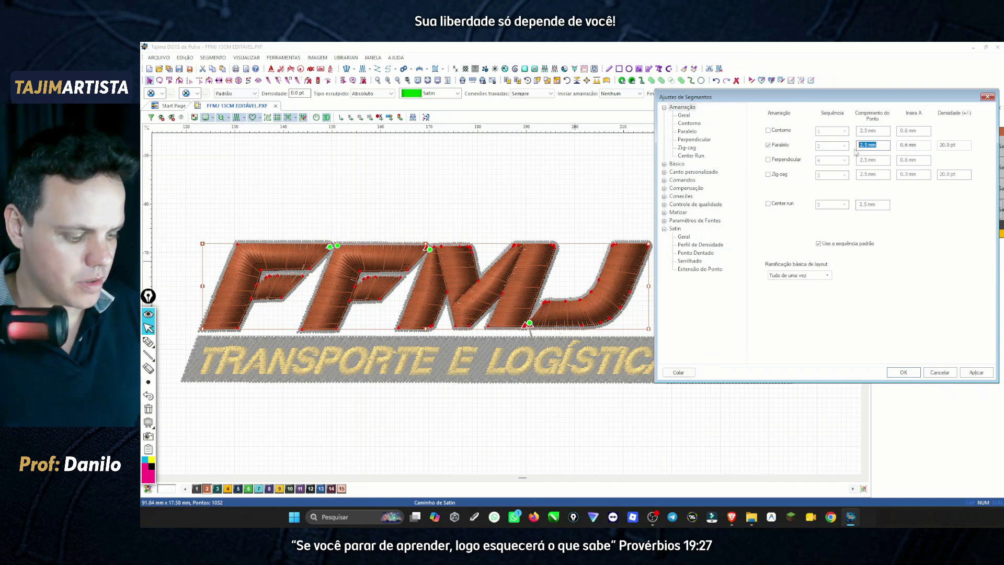
text(3)
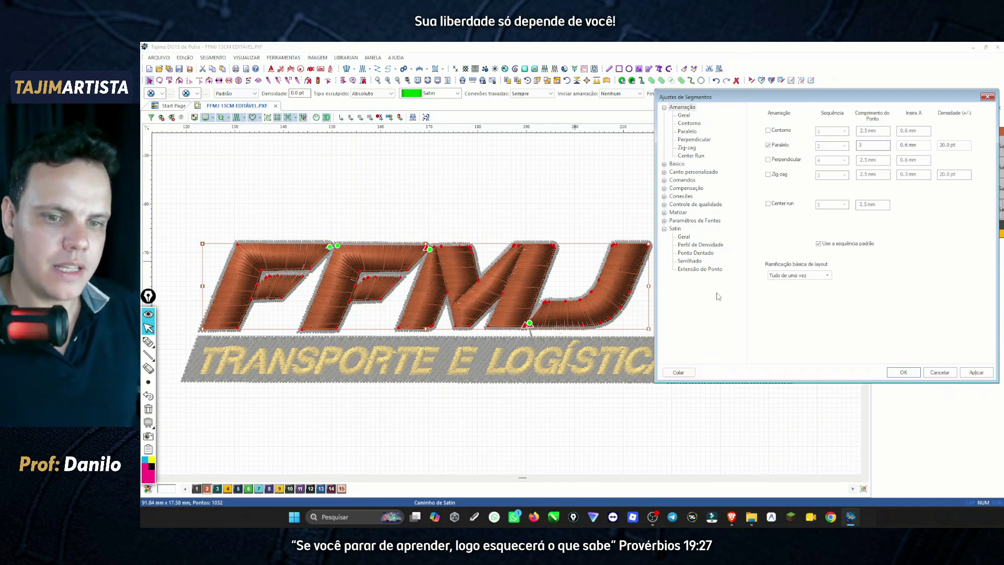
Sketch a temporary zigzag annotation over the first letter F and clear it from the screen.
click(148, 342)
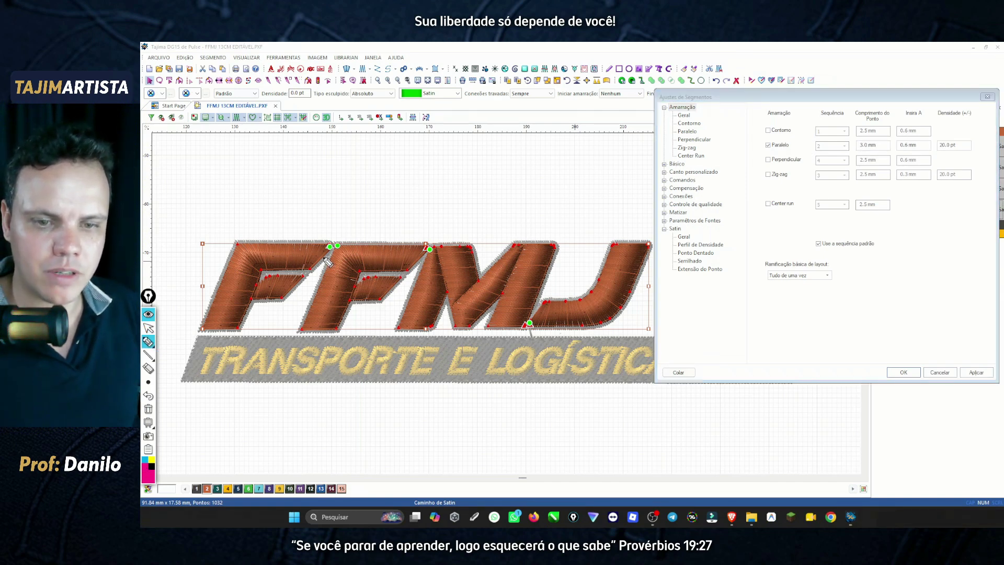
mouse_move(305, 251)
mouse_down()
mouse_move(239, 250)
mouse_move(249, 263)
mouse_move(230, 281)
mouse_move(234, 310)
mouse_move(208, 317)
mouse_up()
click(148, 327)
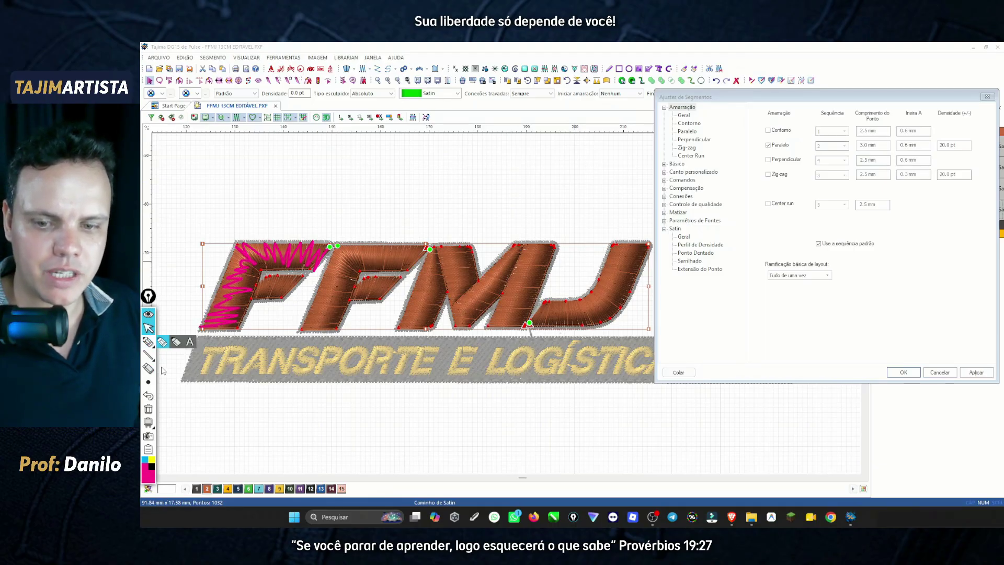
click(148, 411)
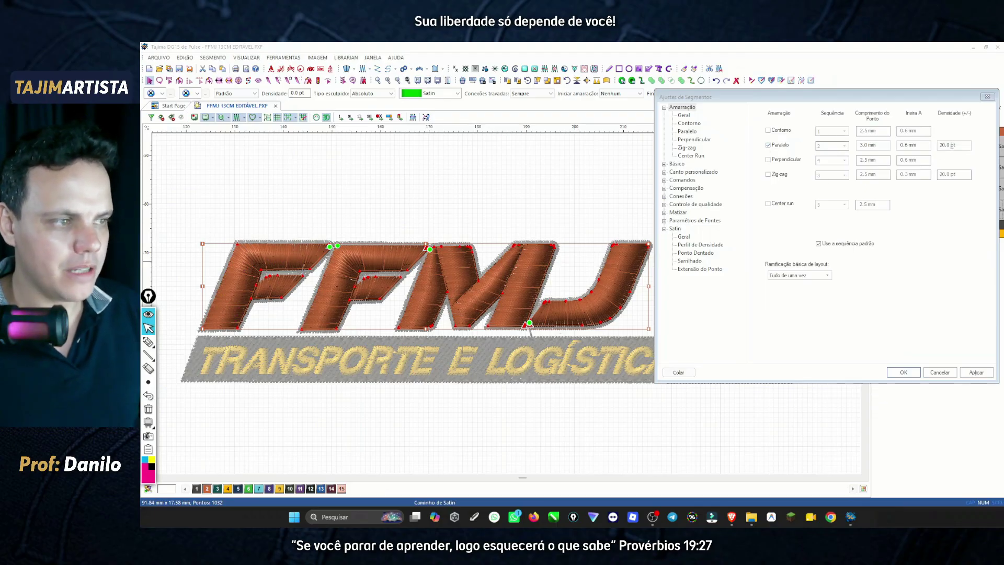
Apply the underlay settings and give the FFMJ letter fills absolute pull compensation of 0.3 mm on both sides.
click(977, 373)
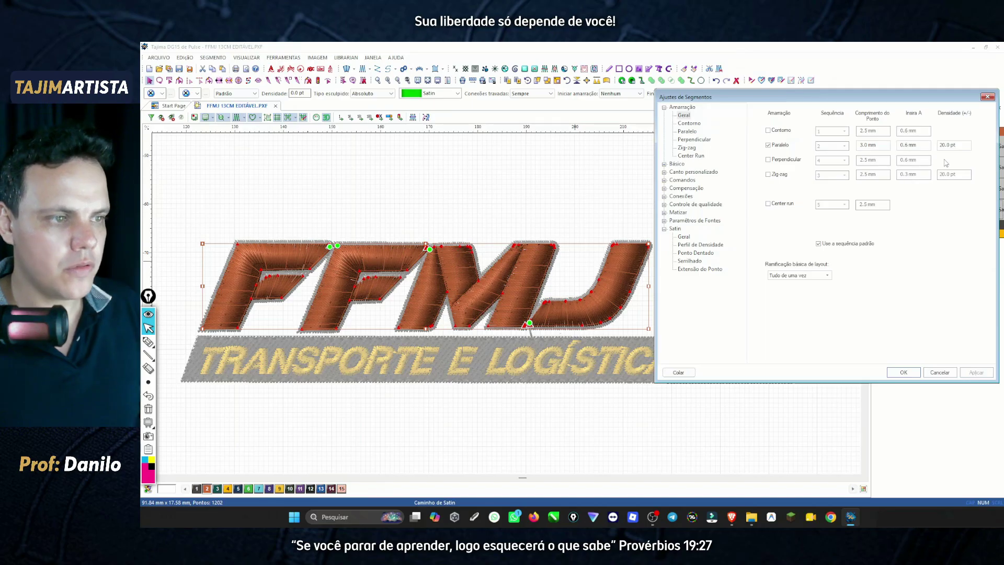
click(688, 190)
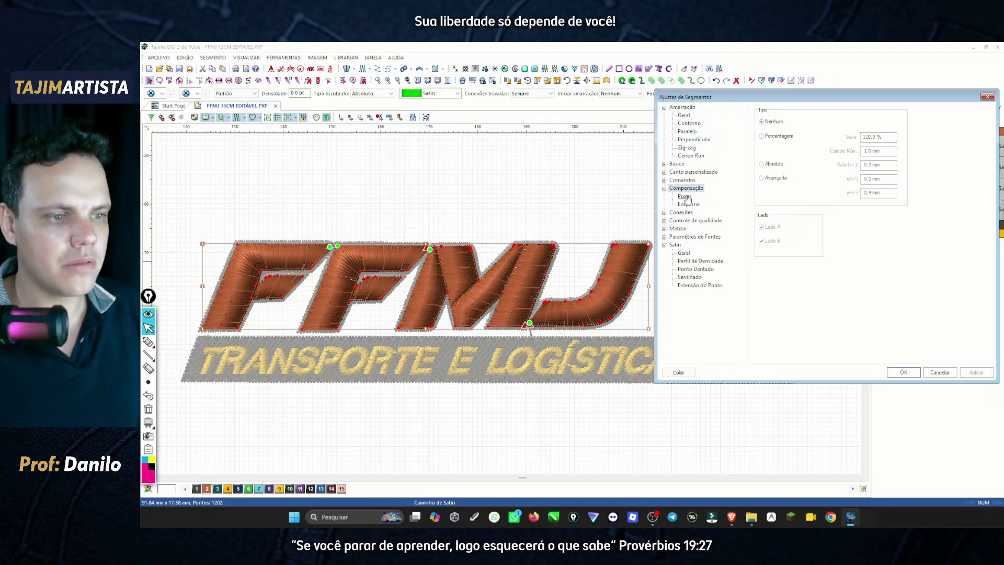
click(765, 167)
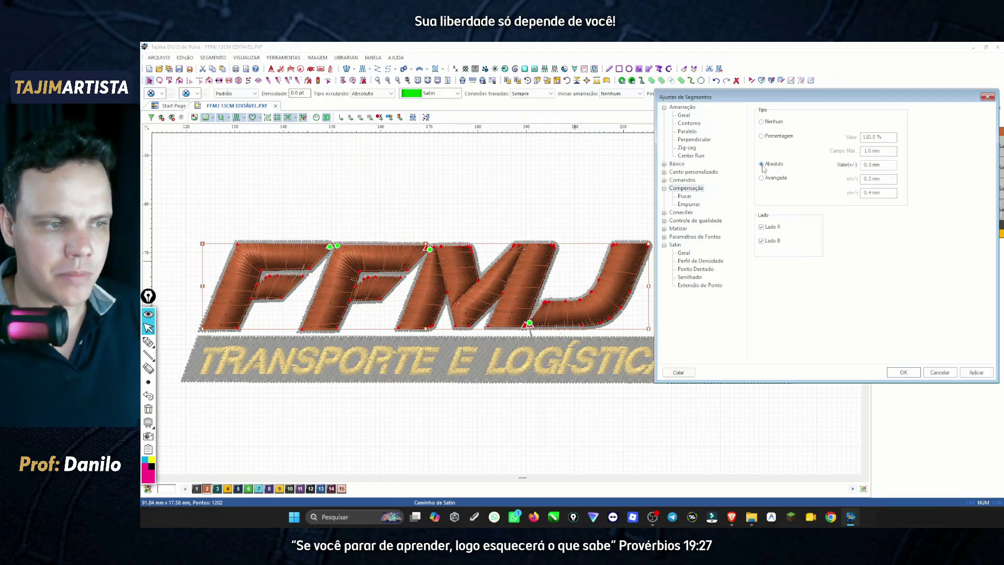
drag(887, 167, 872, 166)
click(880, 166)
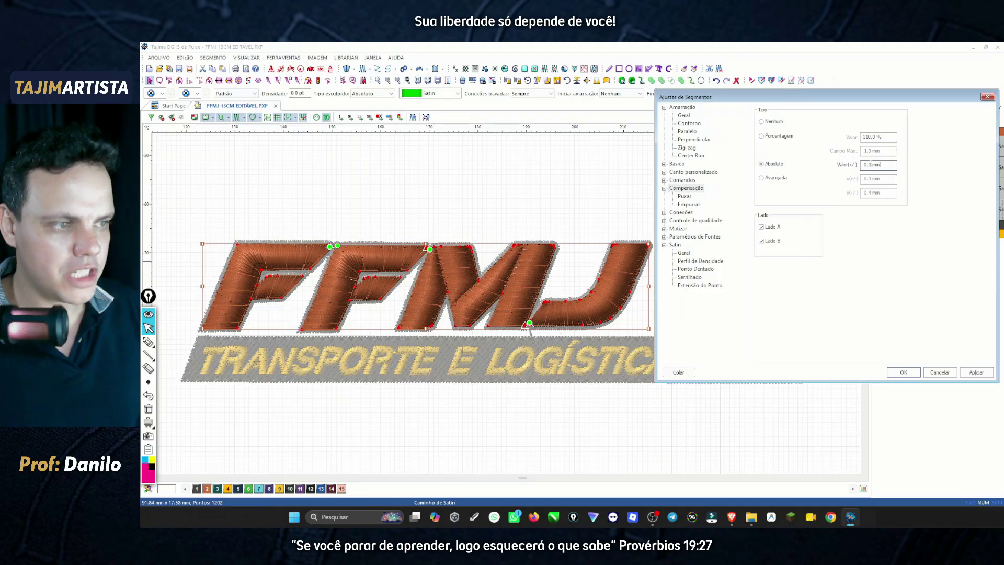
click(977, 372)
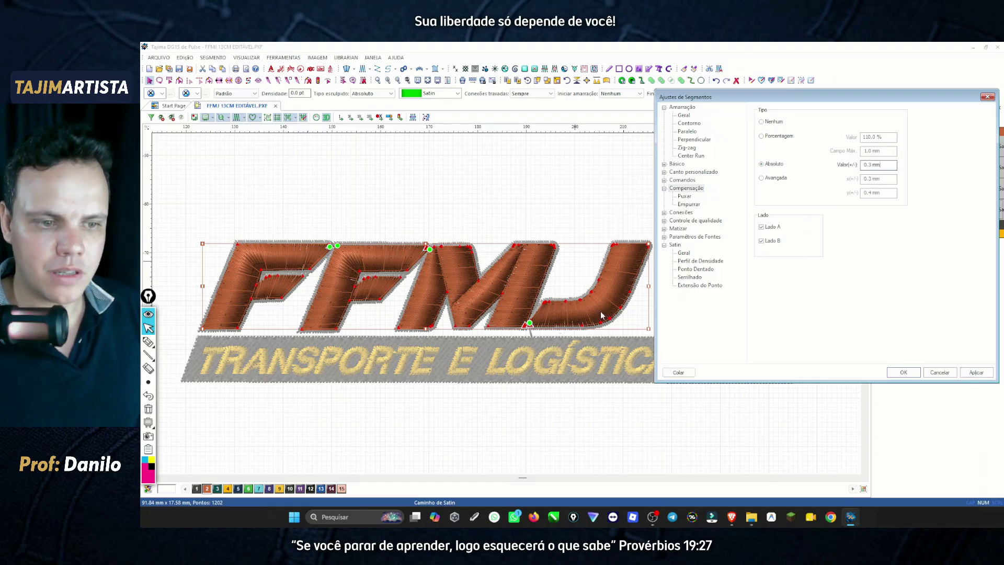
click(984, 373)
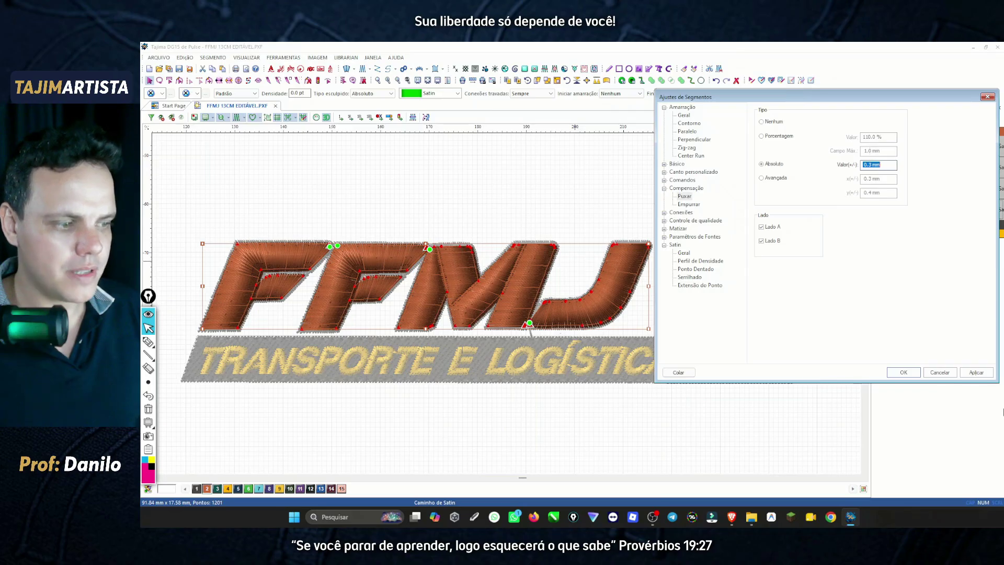
click(975, 374)
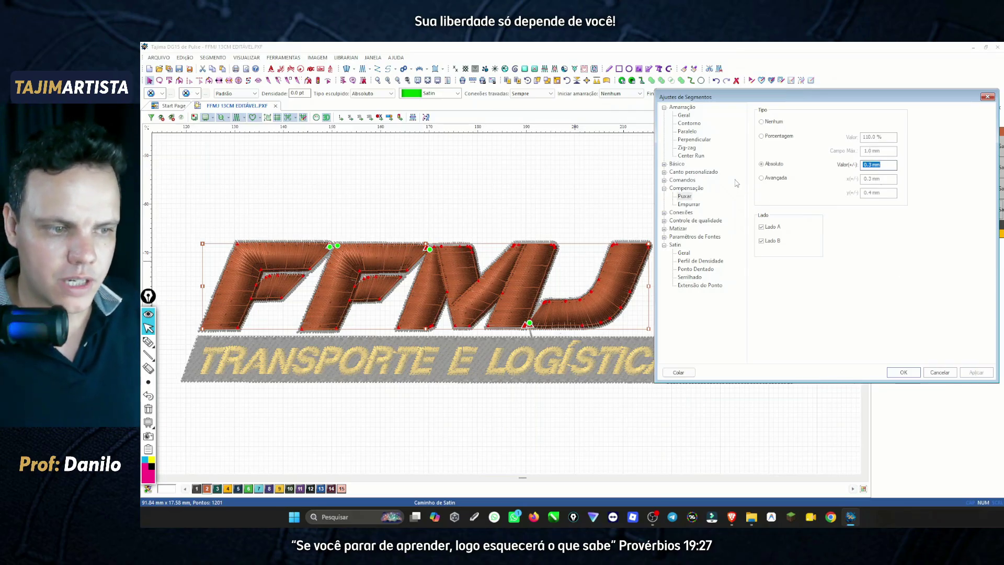
Set the satin density of the FFMJ letter fills to -0.3 pt and close the segment settings.
click(681, 248)
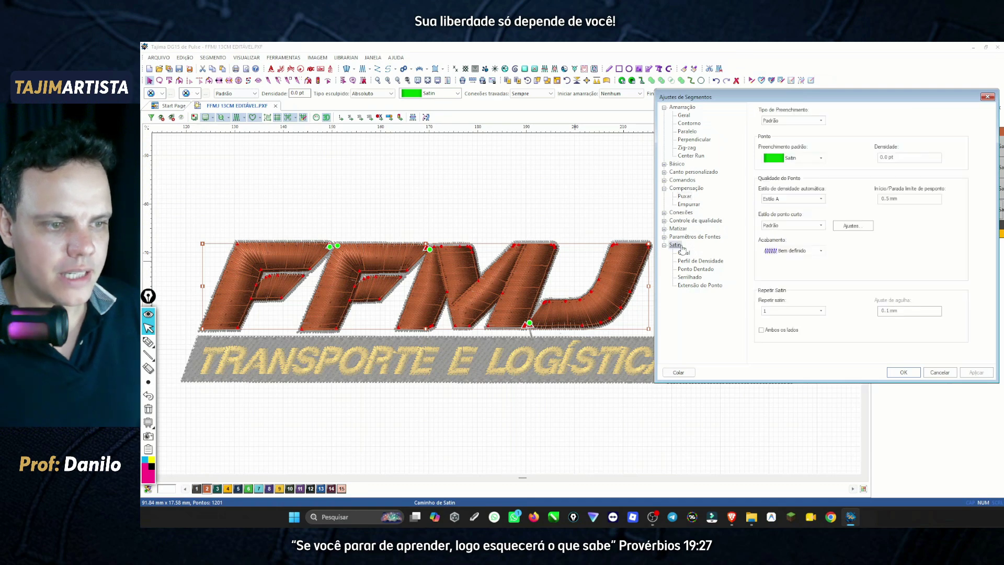
click(901, 157)
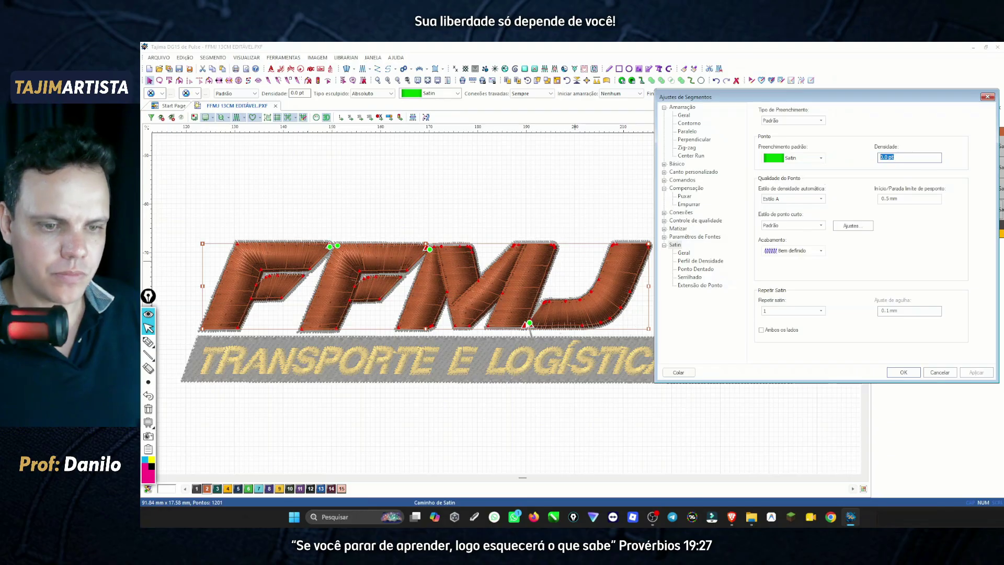
click(930, 157)
drag(930, 157, 881, 157)
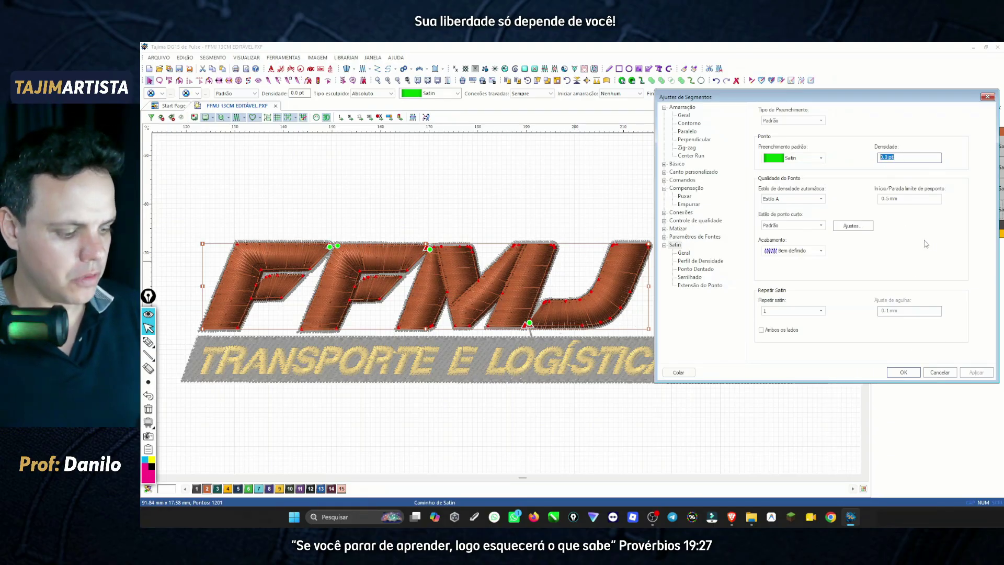
text(-0.3)
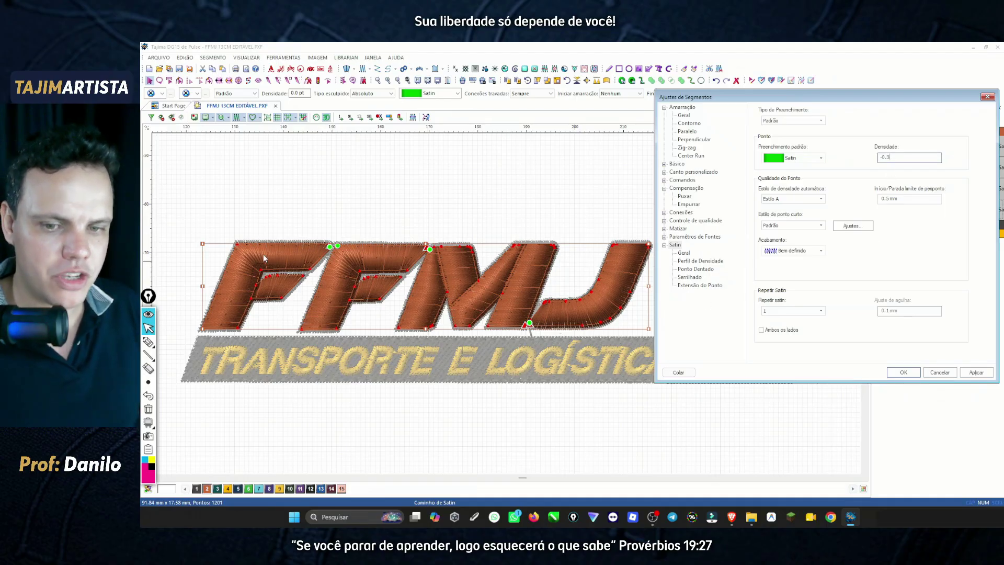
click(983, 372)
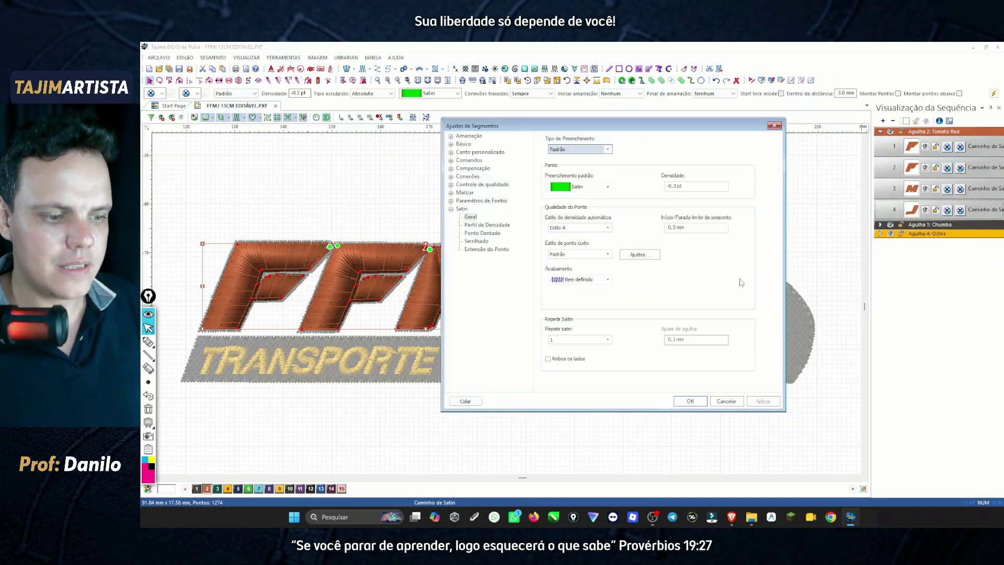
click(690, 402)
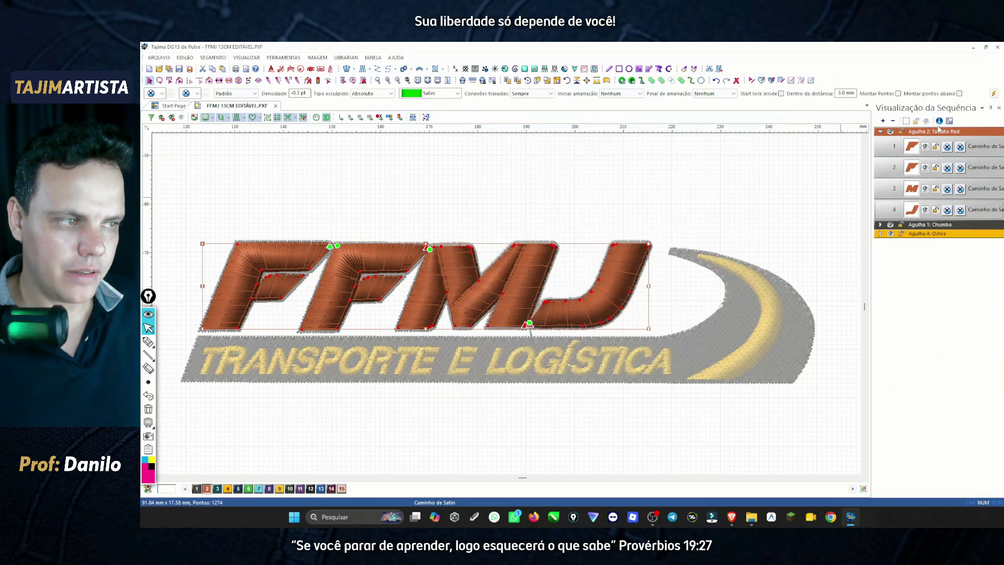
Set the Steil width to 1.4 mm for the four FFMJ letter outlines in the Chumbo group.
click(880, 132)
click(881, 140)
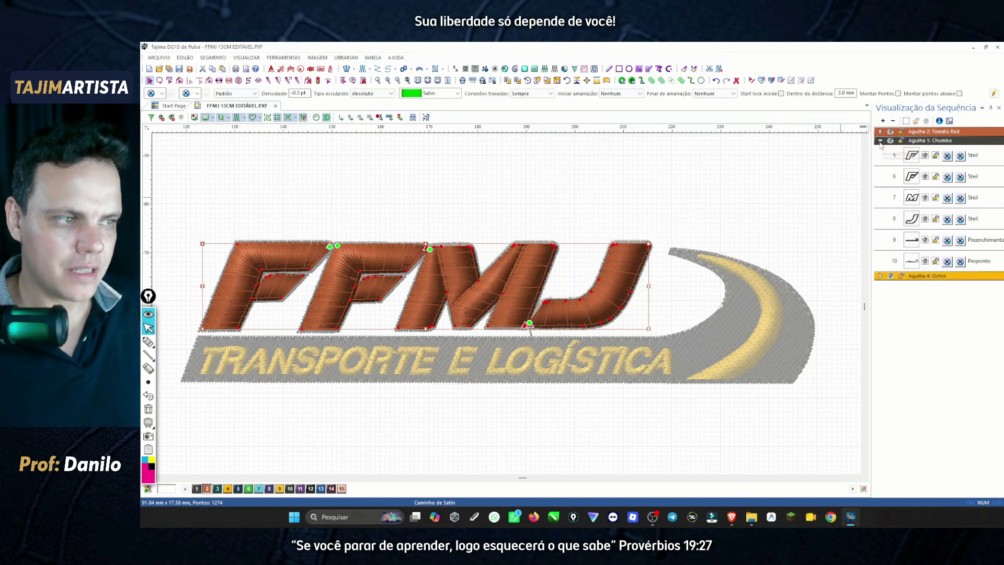
click(913, 156)
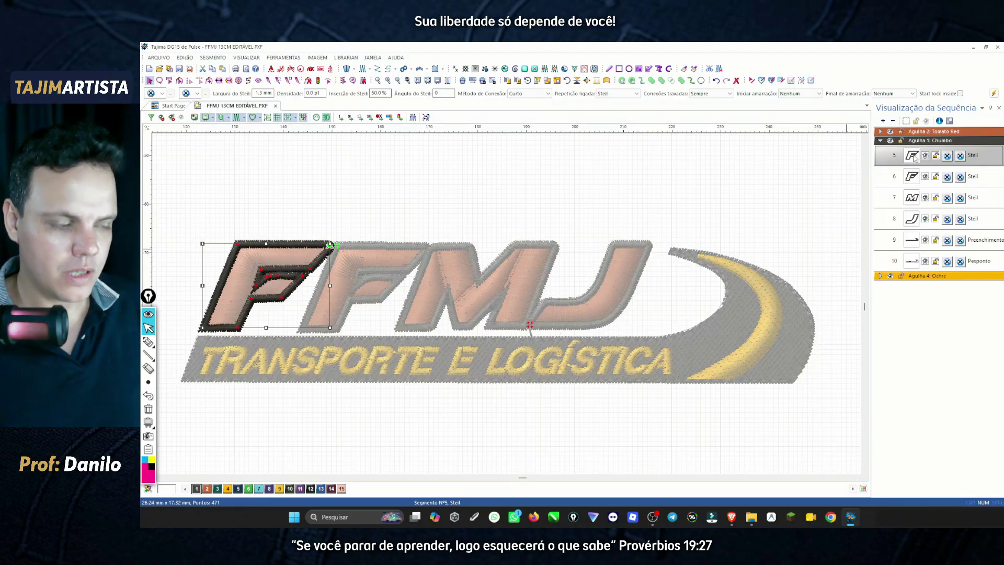
shift+click(913, 177)
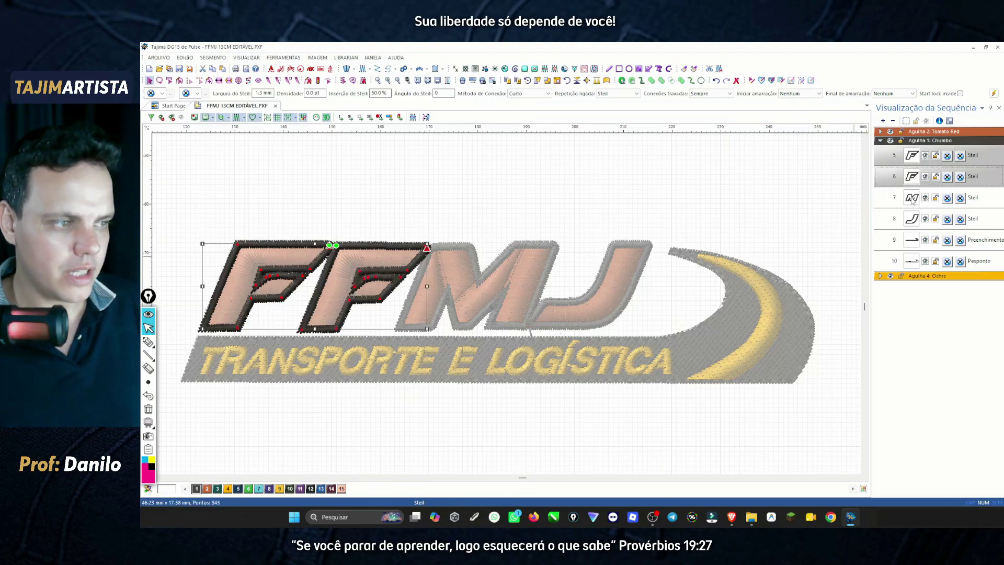
shift+click(913, 219)
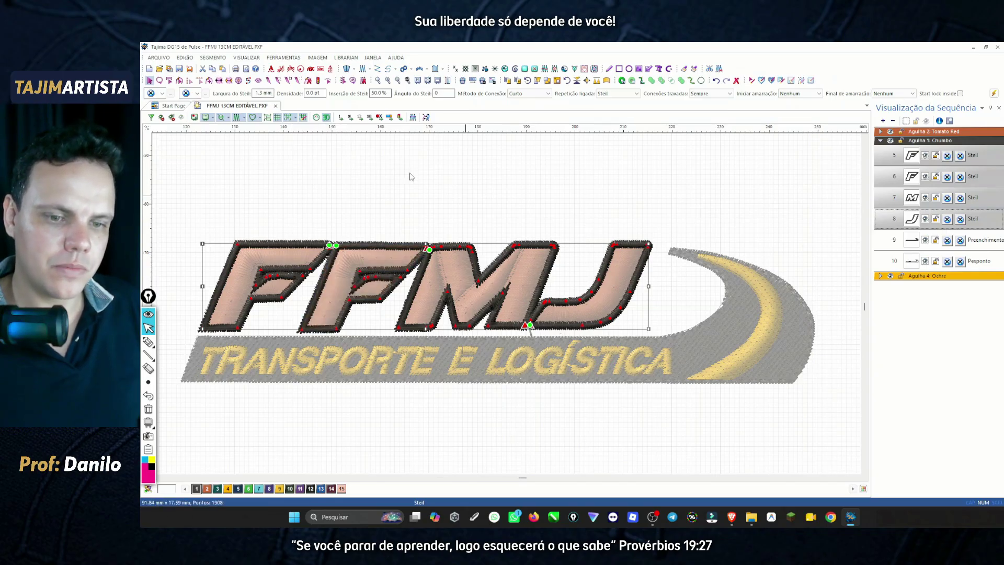
drag(275, 93, 260, 93)
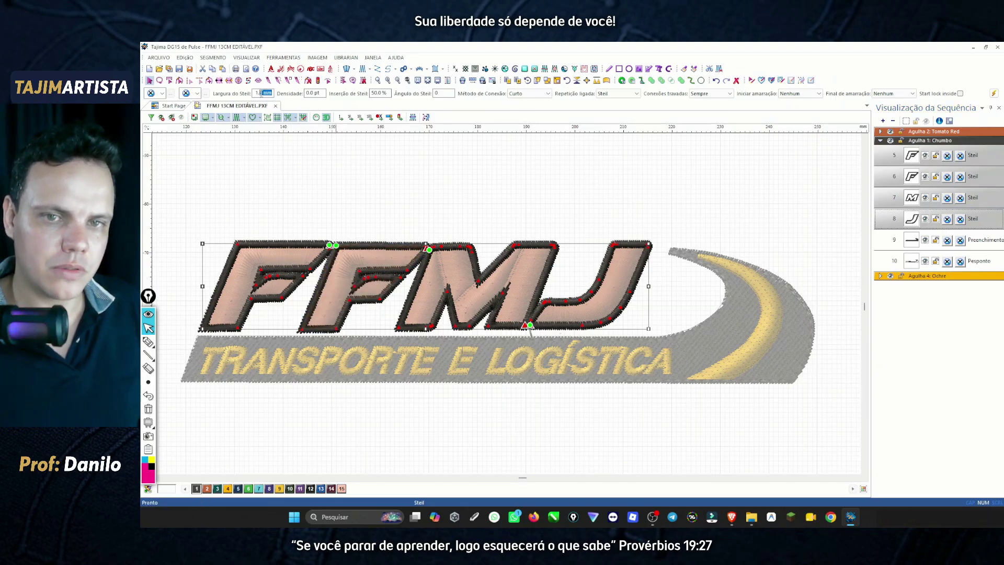
text(4)
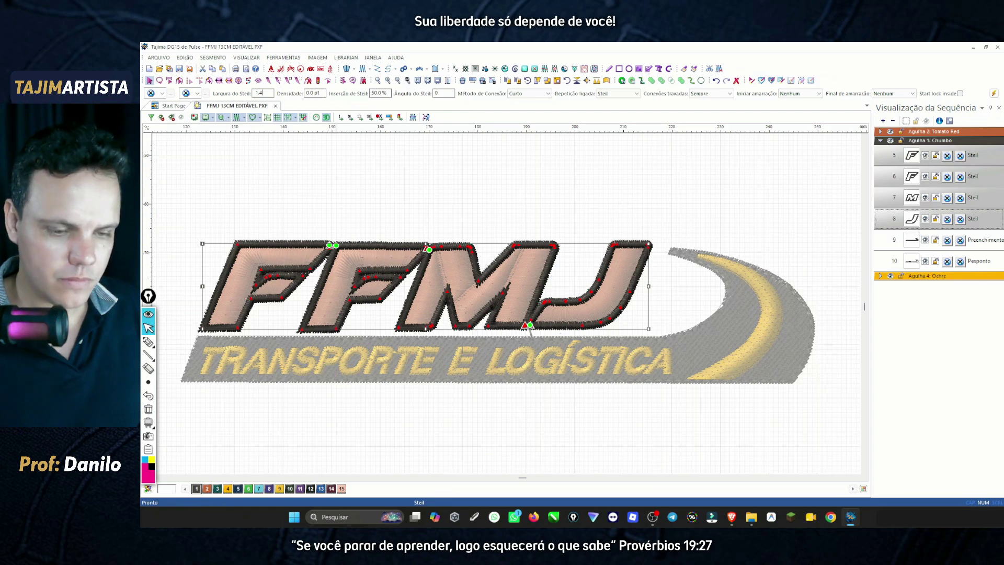
key(Return)
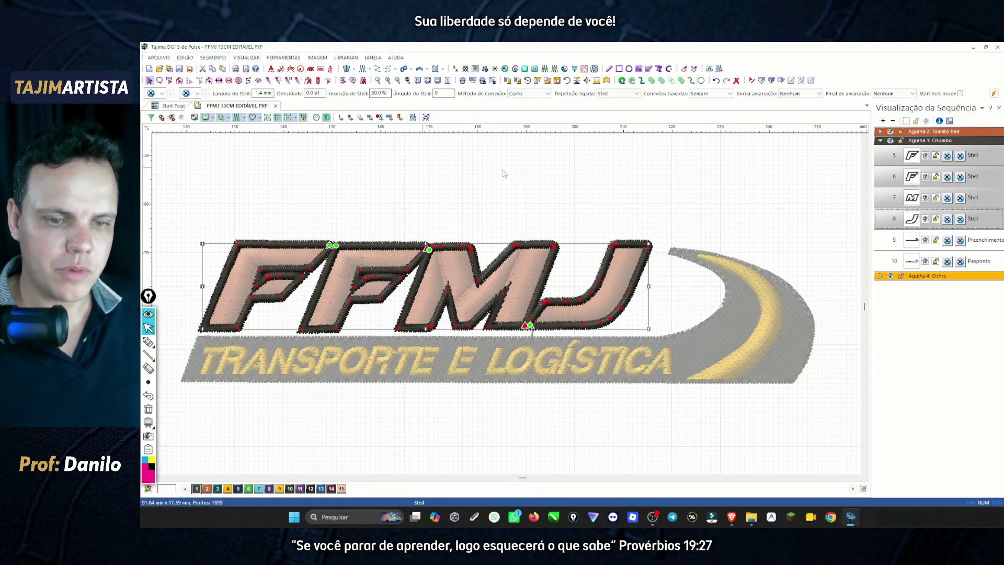
Change the fill pattern of the Chumbo road band's complex fill to Smooth.
click(630, 177)
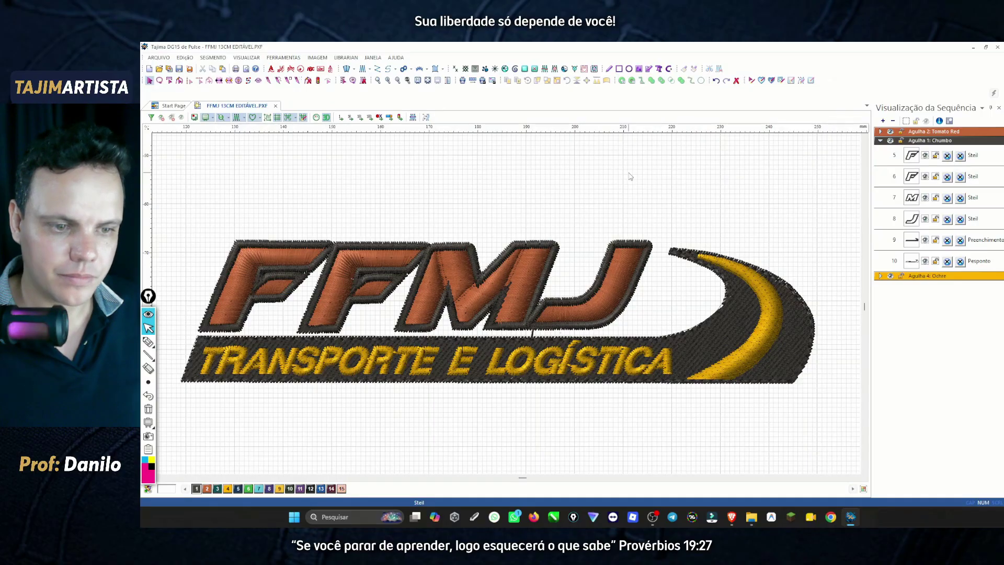
click(914, 241)
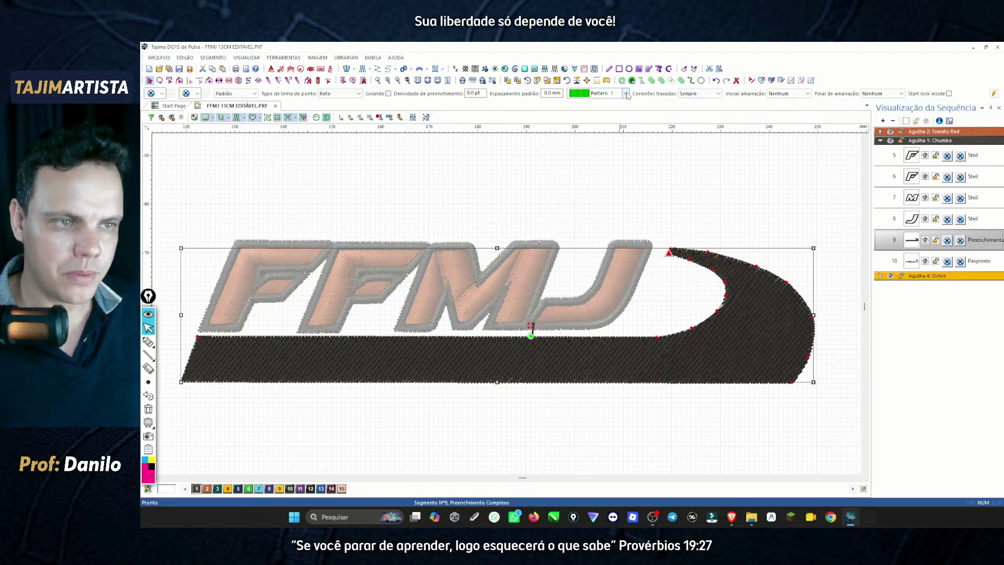
click(625, 93)
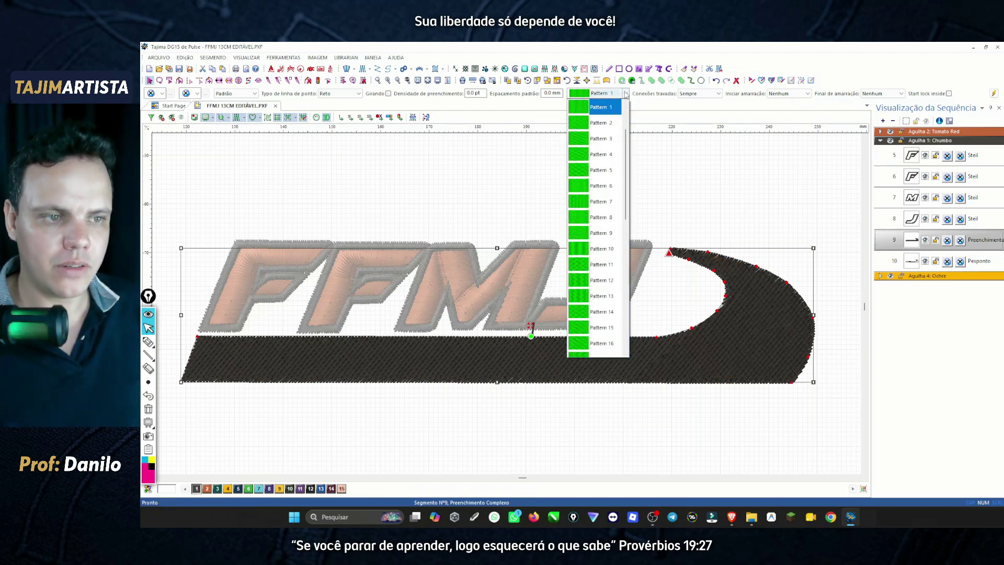
drag(627, 173, 635, 296)
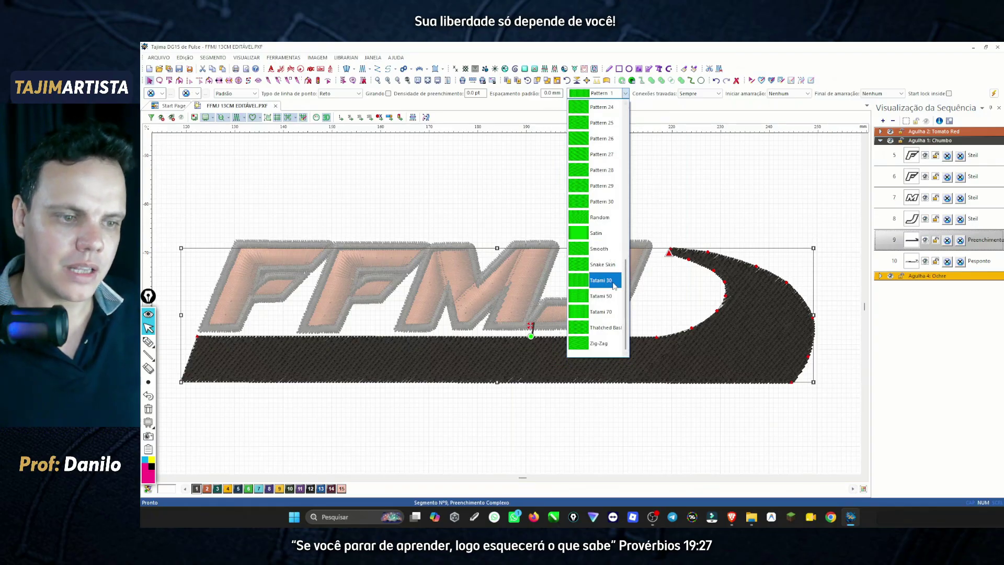
click(598, 250)
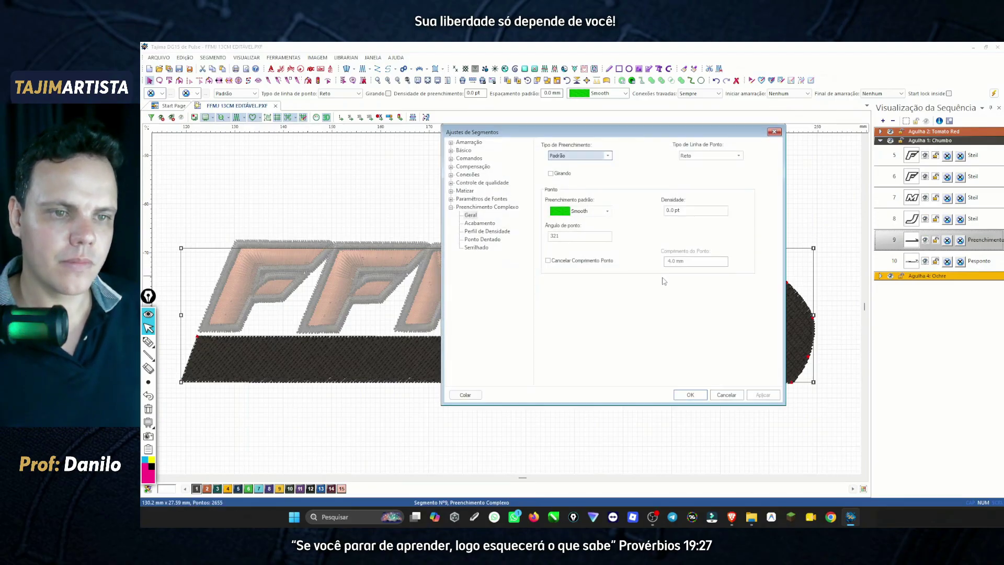
Enable perpendicular underlay for the road band fill with a stitch length of 3 mm and a density of 30 pt.
click(465, 144)
drag(503, 134, 596, 119)
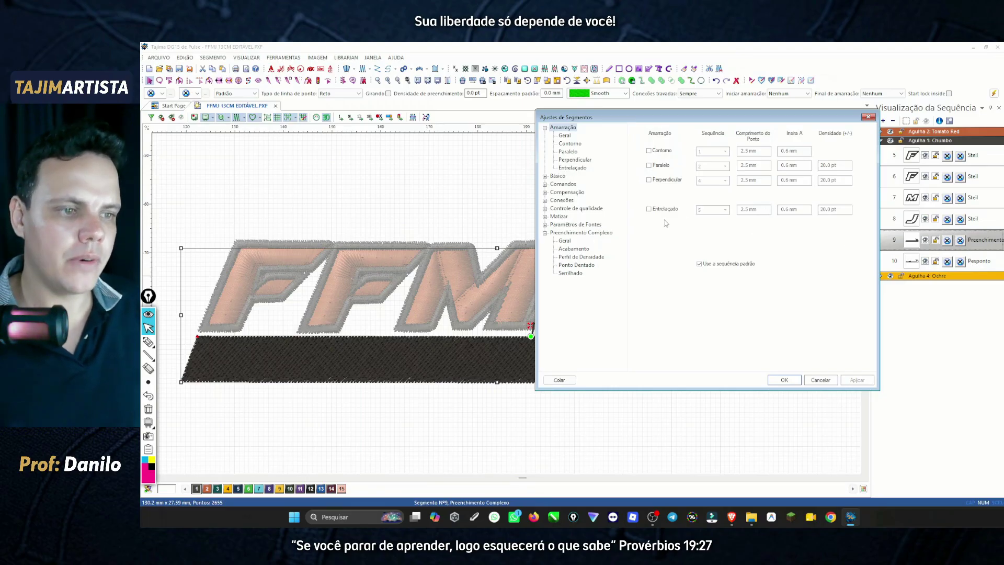
click(649, 180)
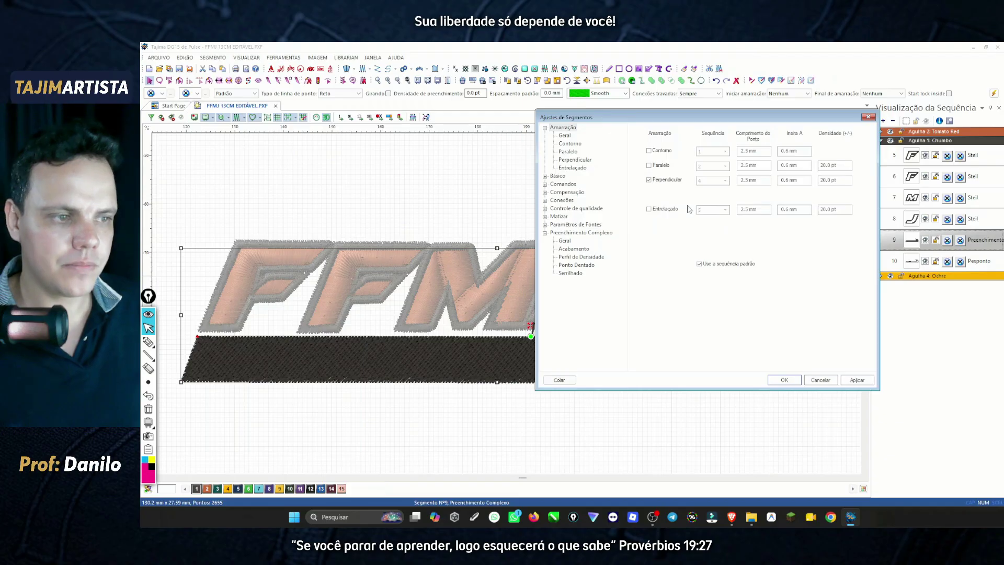
double_click(761, 184)
text(3)
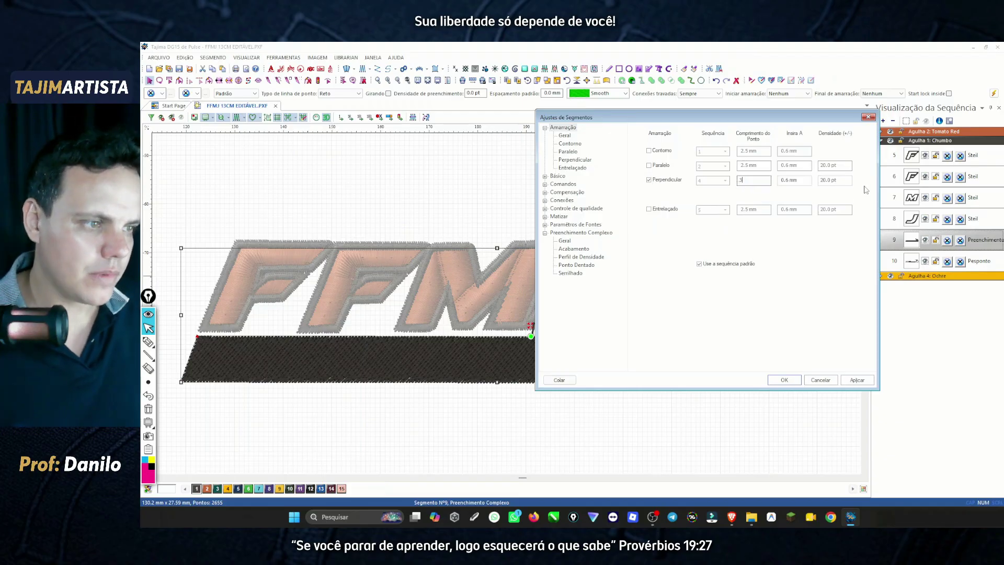
key(Tab)
key(Tab)
text(30)
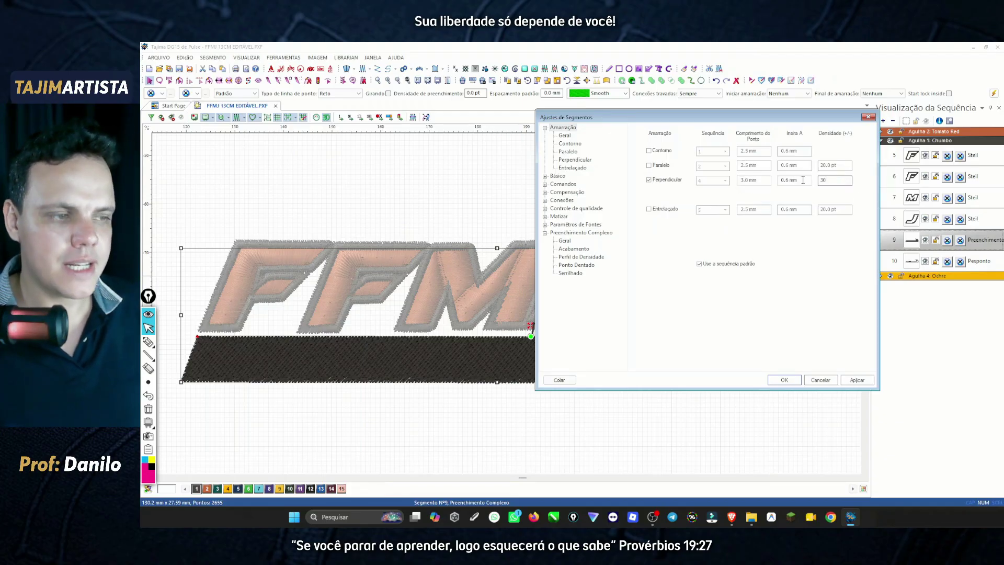
Sketch temporary magenta and yellow zigzag annotations over the start of the road band and clear them from the screen.
click(148, 342)
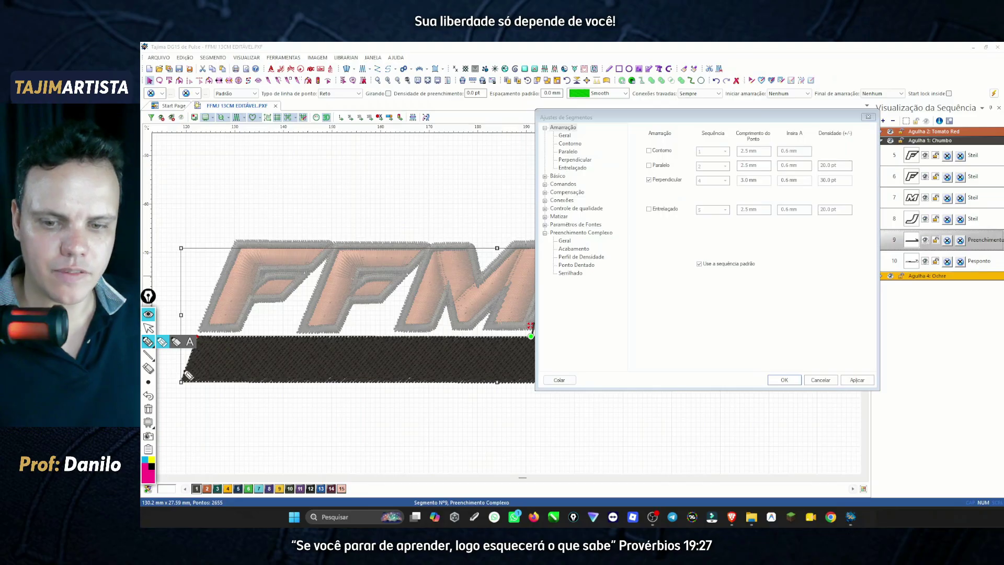
mouse_move(193, 371)
mouse_down()
mouse_move(213, 379)
mouse_move(211, 357)
mouse_move(236, 375)
mouse_move(236, 345)
mouse_move(257, 380)
mouse_move(251, 357)
mouse_move(191, 364)
mouse_move(197, 380)
mouse_move(230, 371)
mouse_move(227, 380)
mouse_move(298, 345)
mouse_up()
click(149, 469)
click(145, 466)
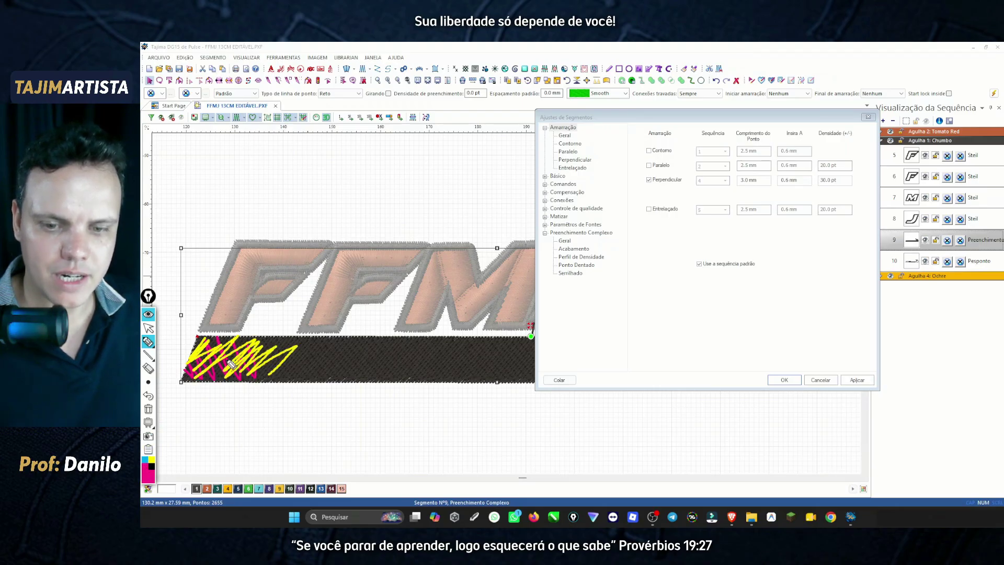
mouse_move(192, 373)
mouse_down()
mouse_move(240, 388)
mouse_move(230, 370)
mouse_move(238, 350)
mouse_move(305, 385)
mouse_move(296, 347)
mouse_move(311, 343)
mouse_move(369, 353)
mouse_move(423, 382)
mouse_move(443, 379)
mouse_move(443, 357)
mouse_up()
click(149, 328)
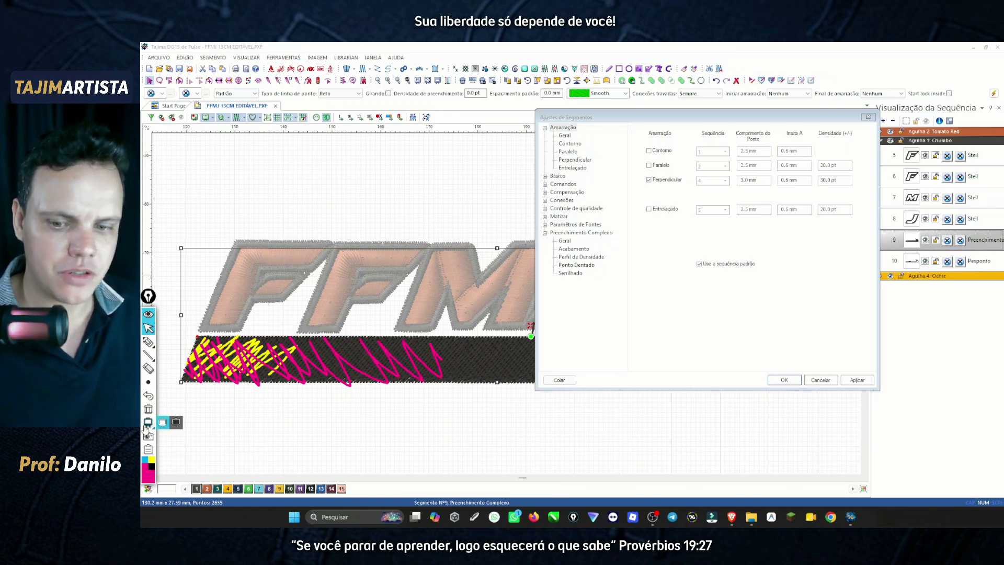
click(149, 408)
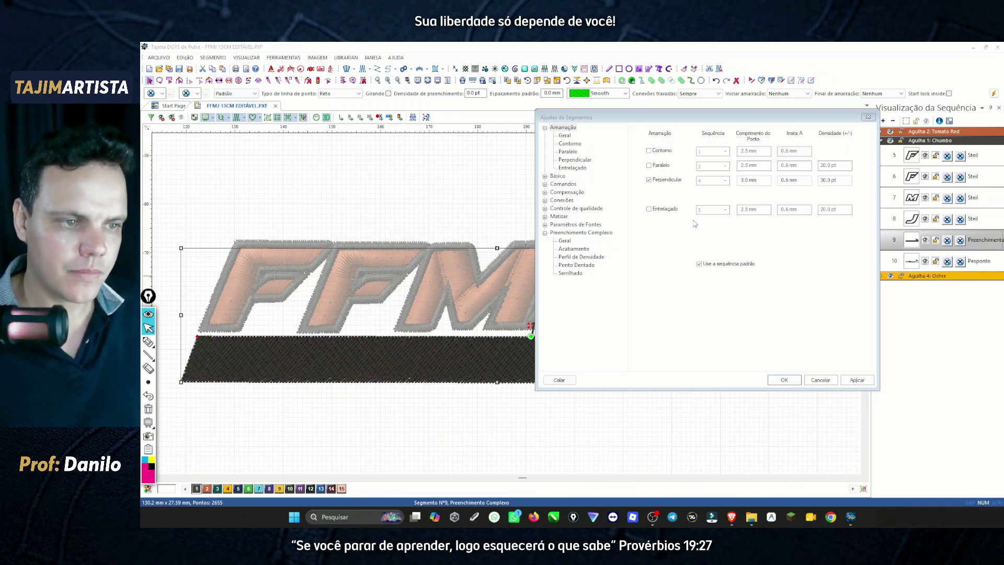
Add a contour underlay with a 3 mm stitch length to the road band fill and apply the underlay settings.
click(649, 151)
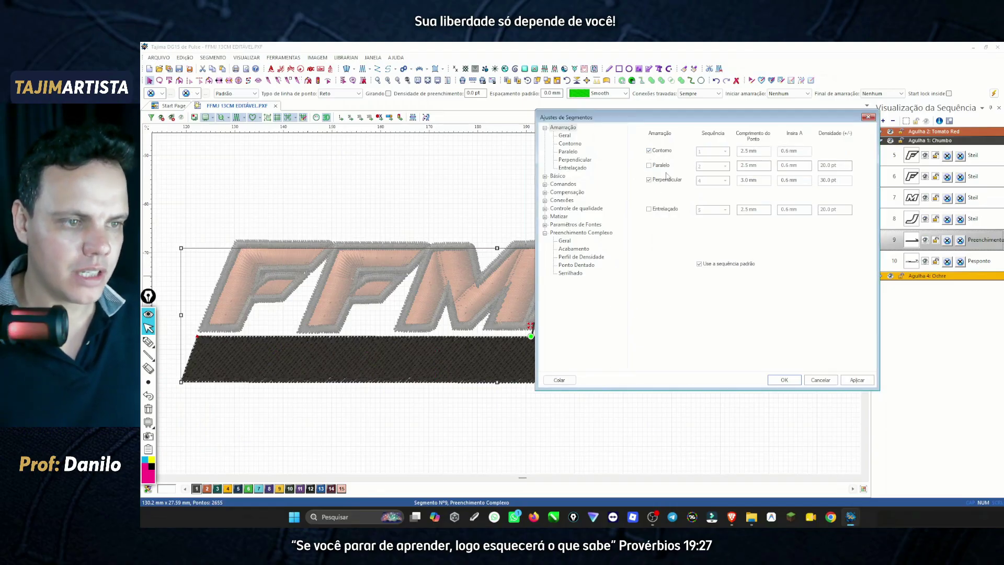
click(739, 152)
text(3)
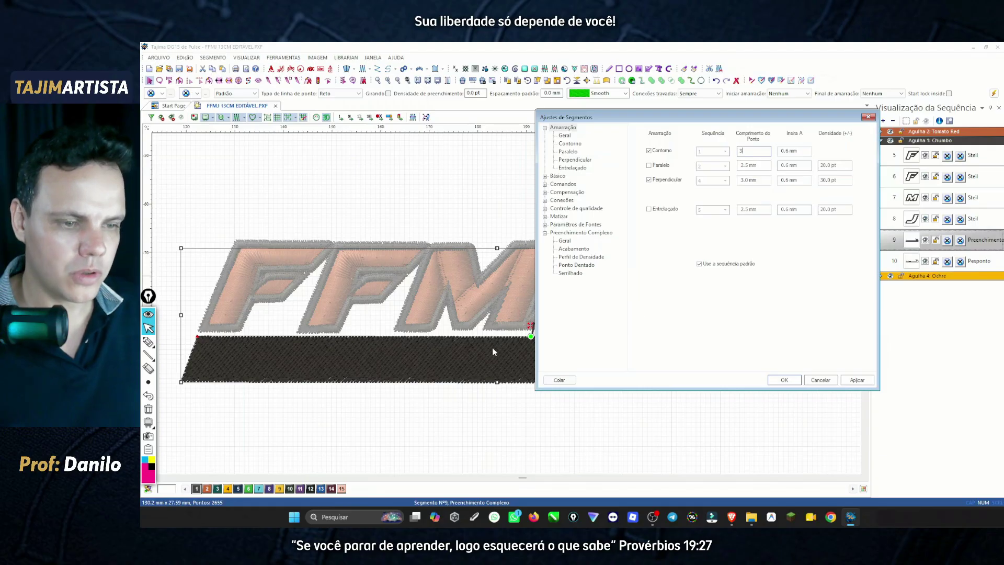
click(857, 379)
Give the road band fill absolute pull compensation of 0.2 mm on both sides and apply it.
click(569, 192)
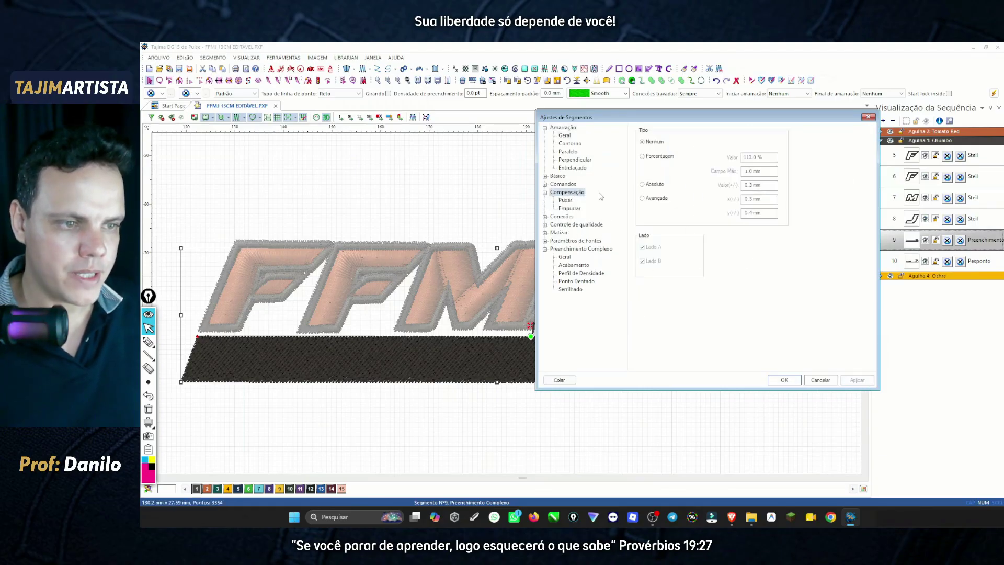
click(643, 184)
drag(770, 187, 749, 187)
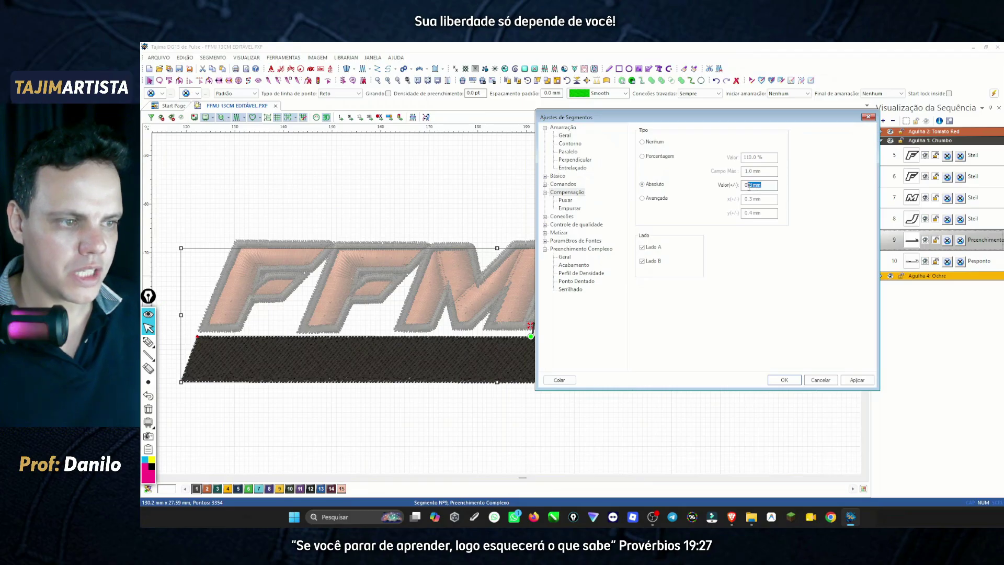
text(2)
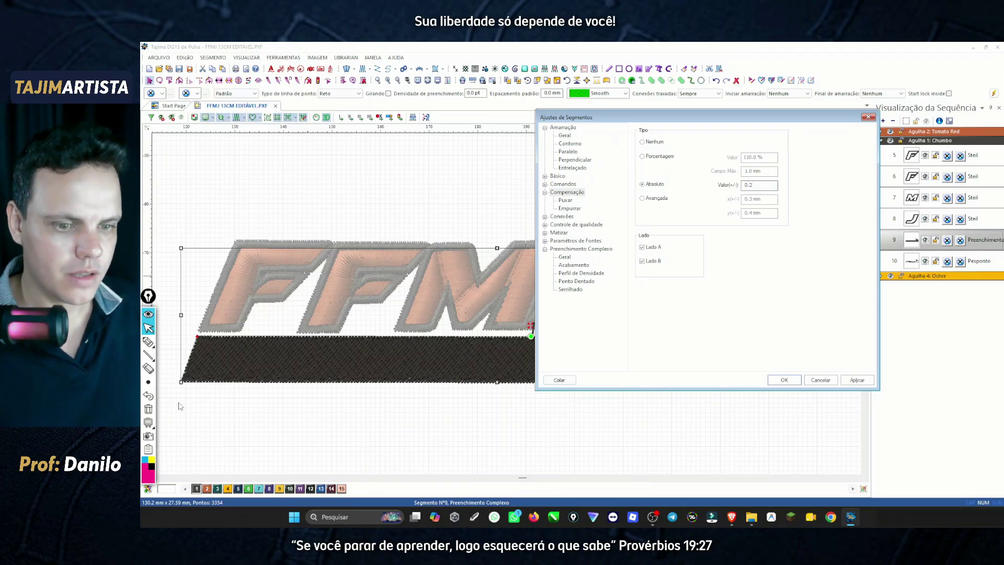
click(870, 381)
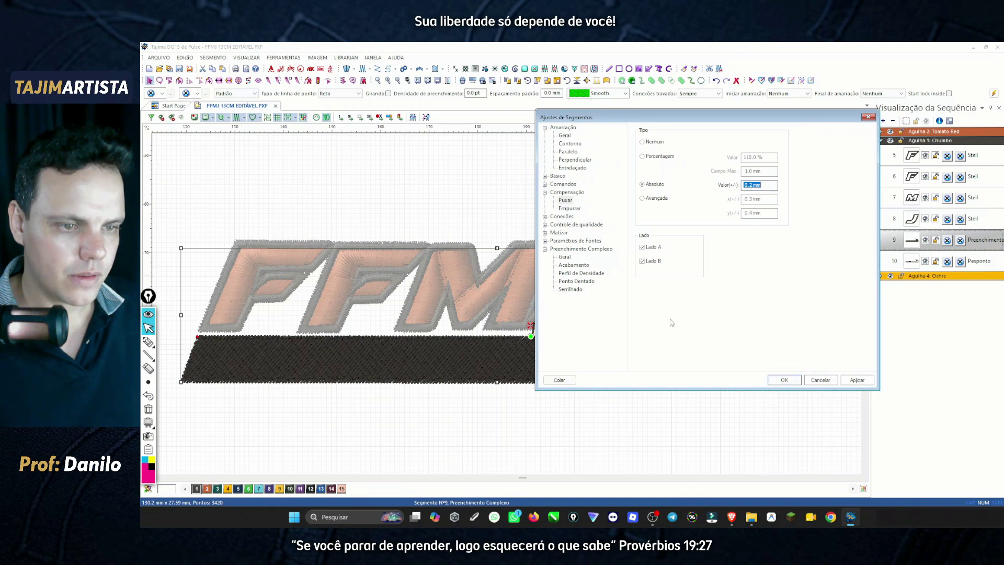
Keep the road band's complex fill density at 0.0 pt, confirm the segment settings and deselect the object.
click(572, 250)
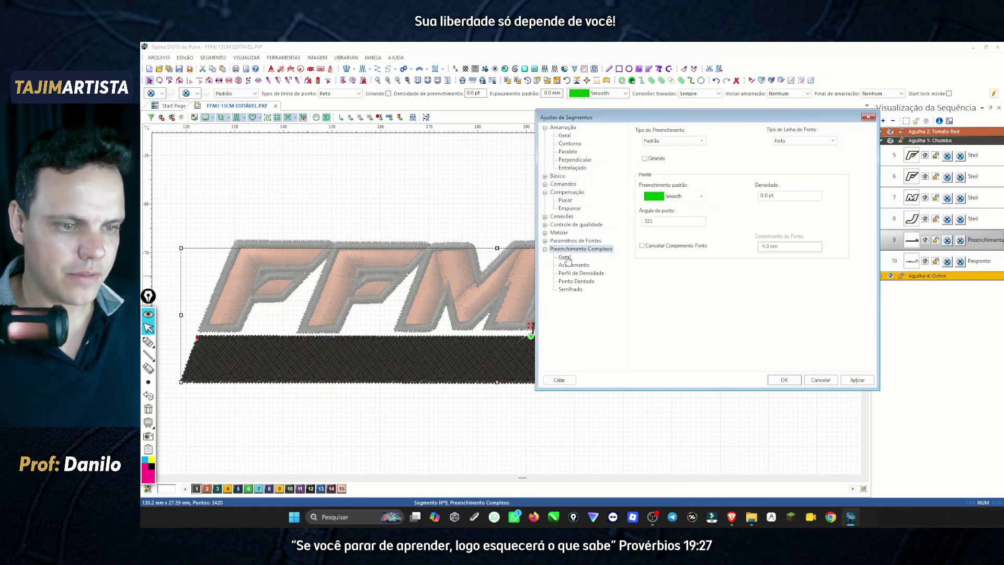
click(564, 257)
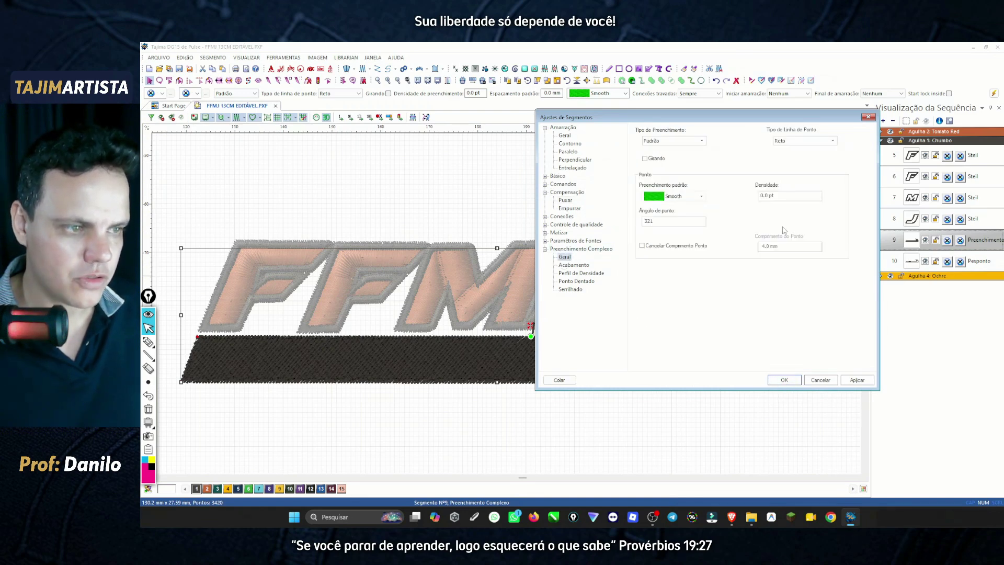
drag(781, 194, 755, 200)
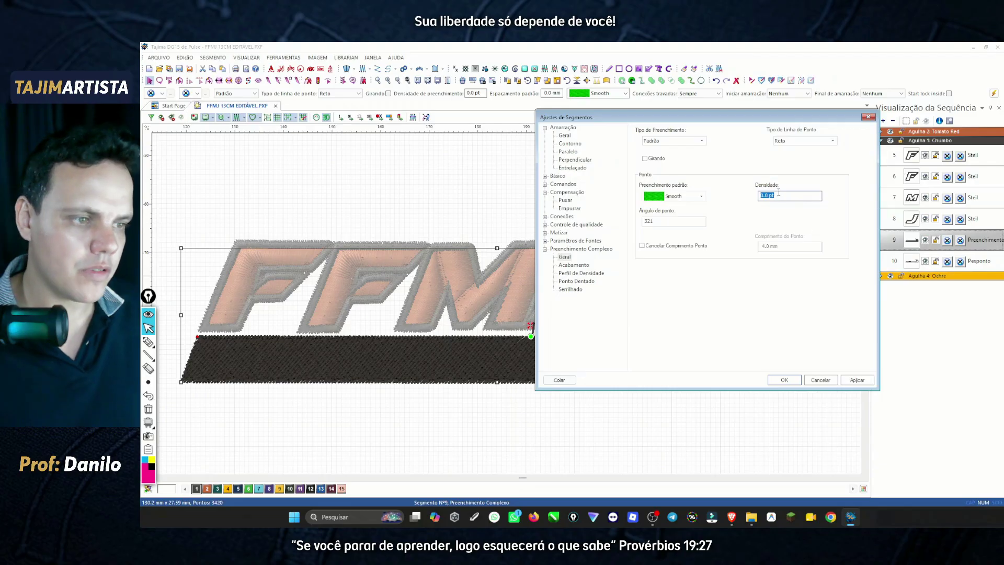
click(858, 380)
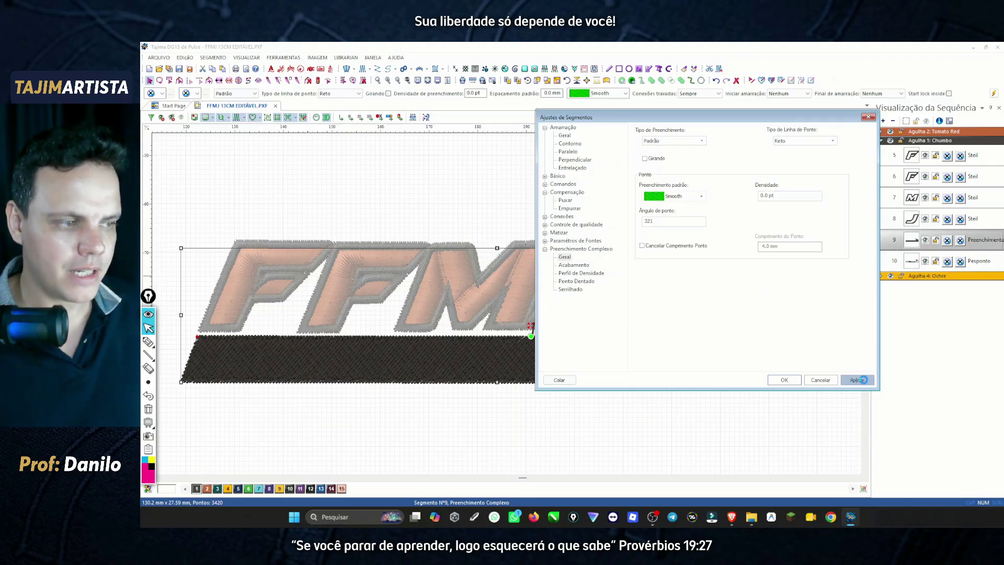
click(784, 380)
click(648, 182)
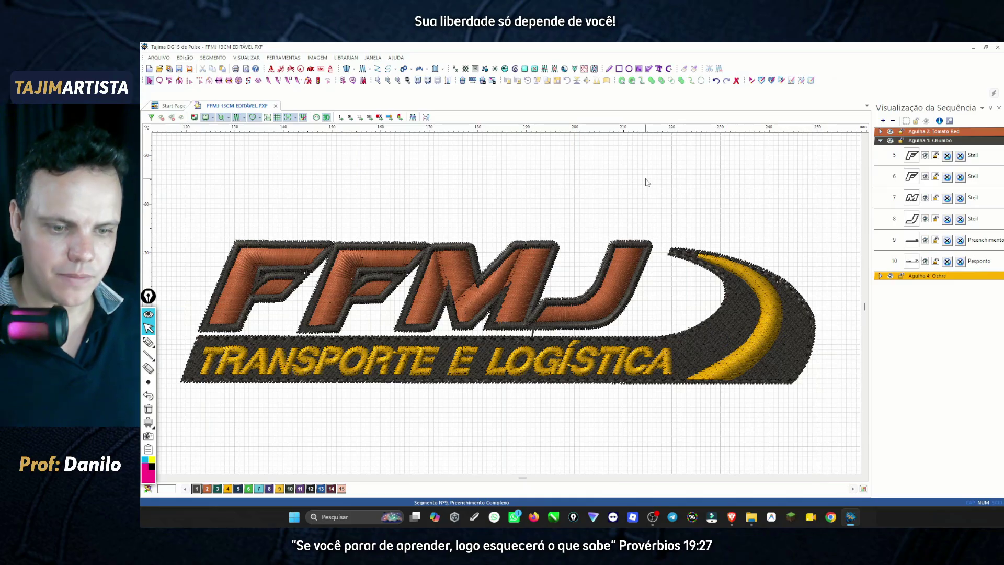
Set the satin density of the ochre curved road stripe to -0.5 pt and deselect it.
click(649, 359)
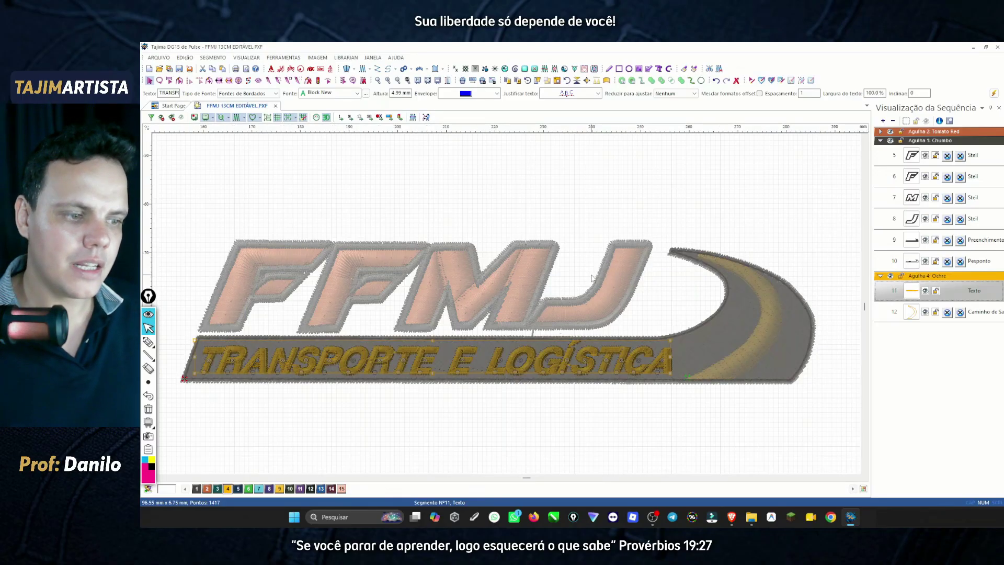
scroll(616, 349, right, 4)
click(589, 351)
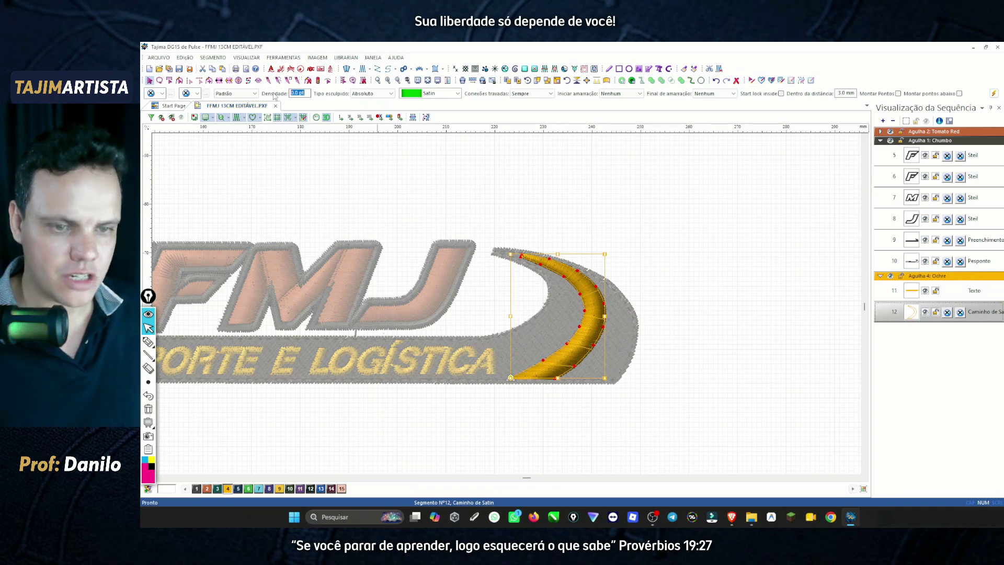
key(BackSpace)
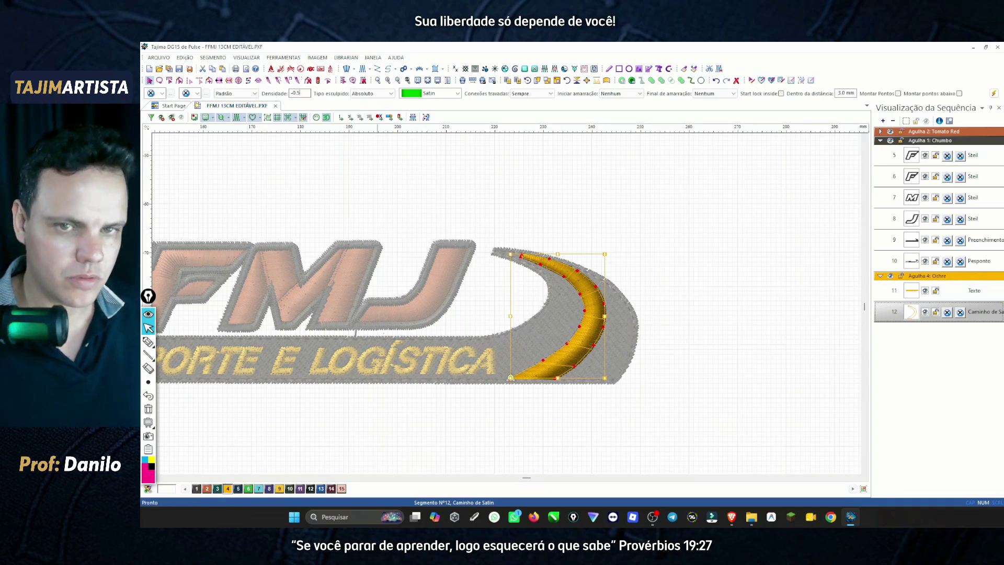
key(Return)
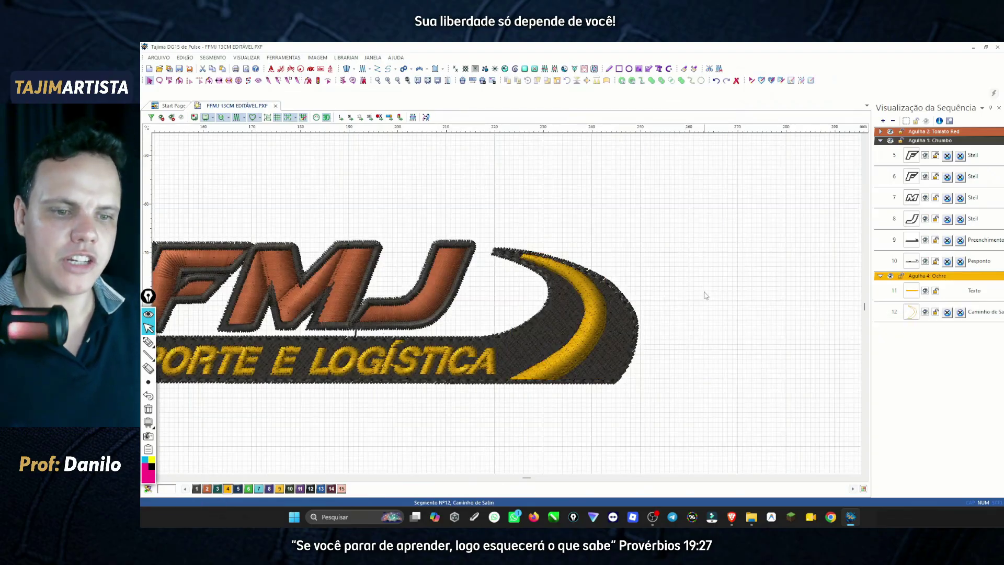
click(704, 295)
scroll(705, 294, left, 3)
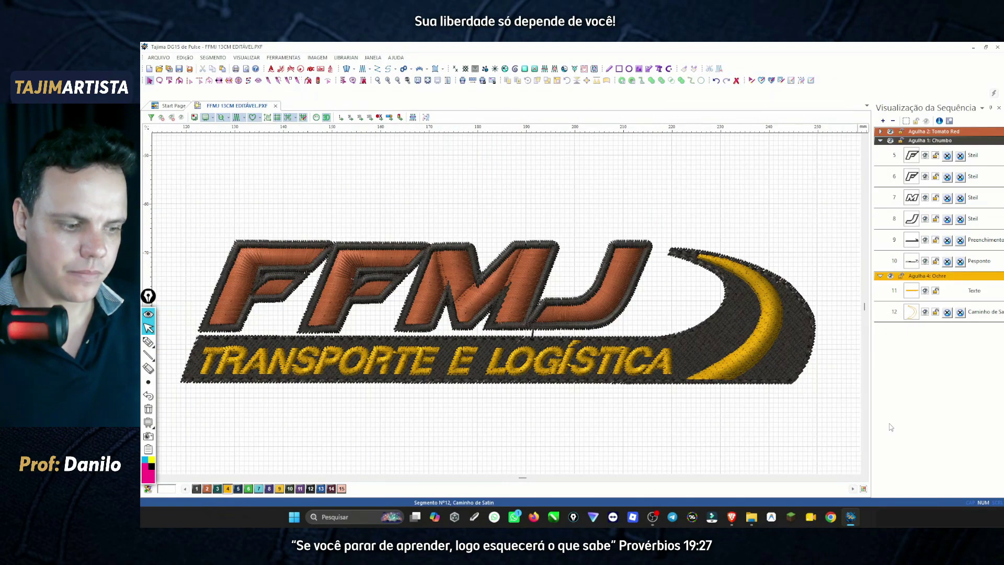
Switch to the Google Docs checklist and tick off the item "Configurar os pontos (densidade, compensação, amarração,)".
click(732, 518)
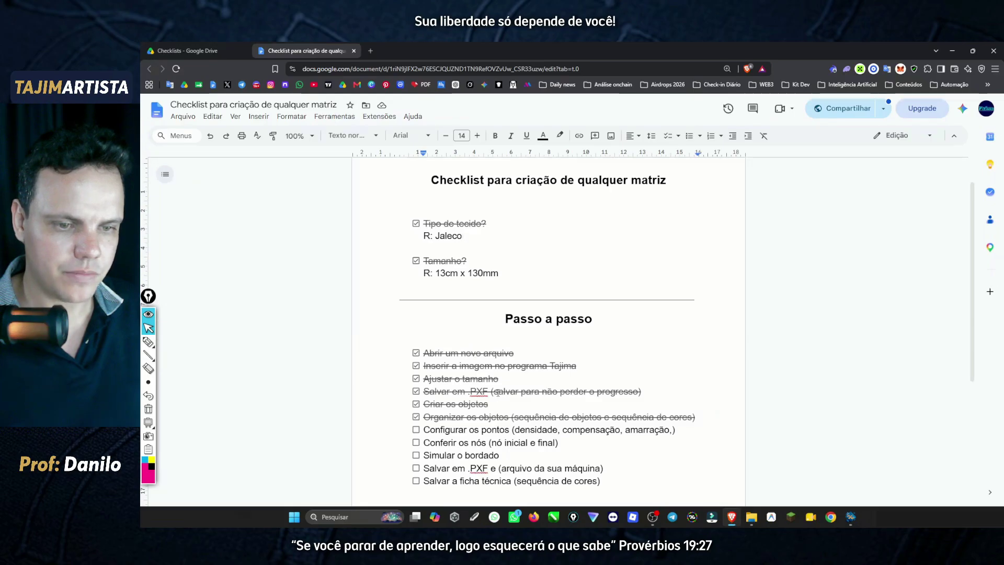
scroll(494, 372, down, 3)
click(416, 295)
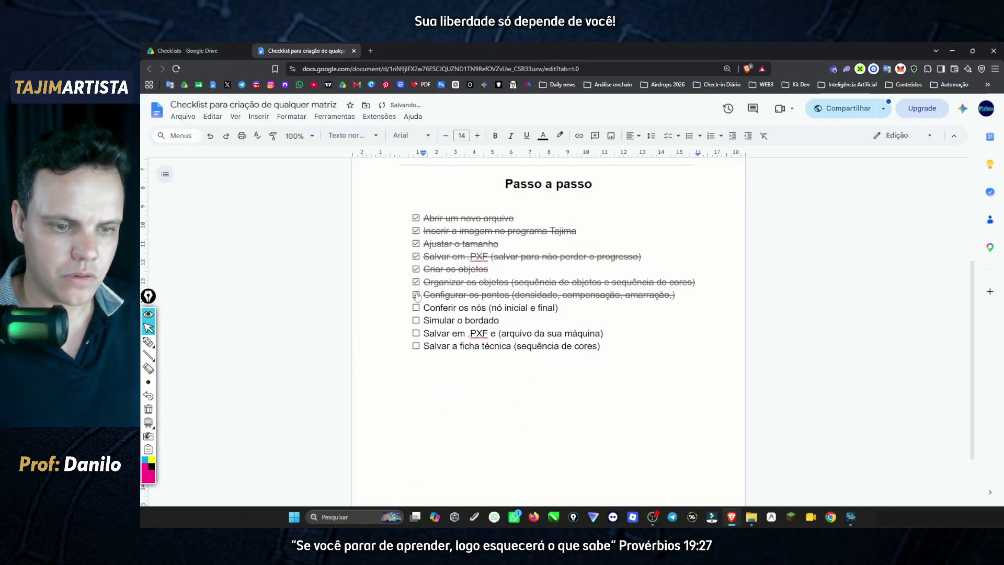
Switch to Tajima DG15, expand the Tomato Red group and set the first F fill's starting lock stitch (Iniciar amarração) to Linha.
click(851, 517)
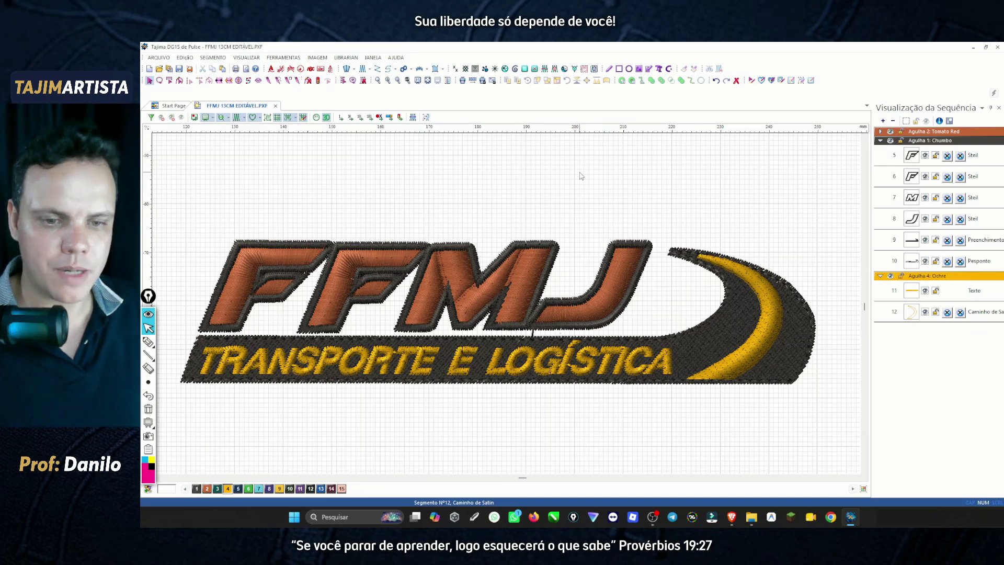
click(881, 131)
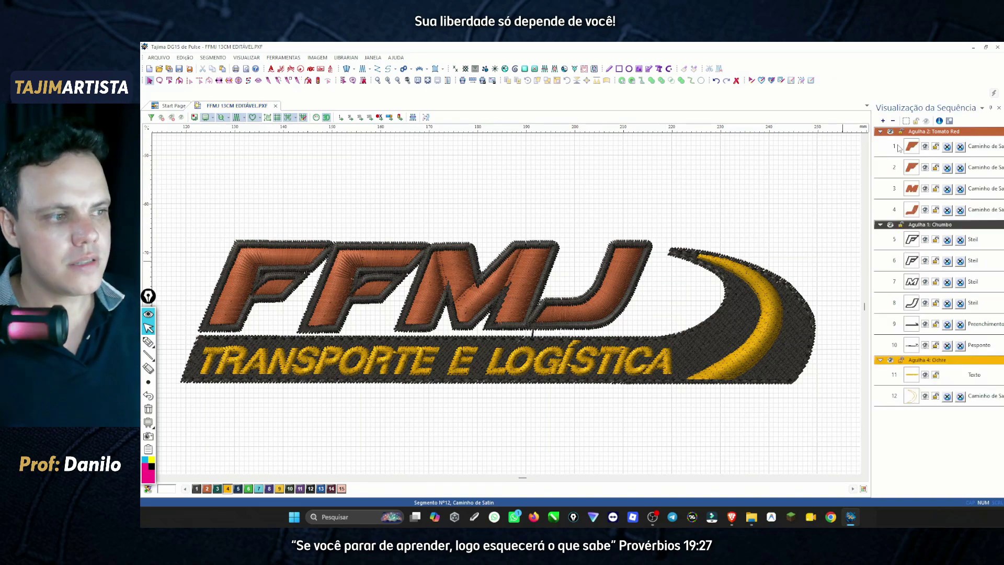
click(910, 147)
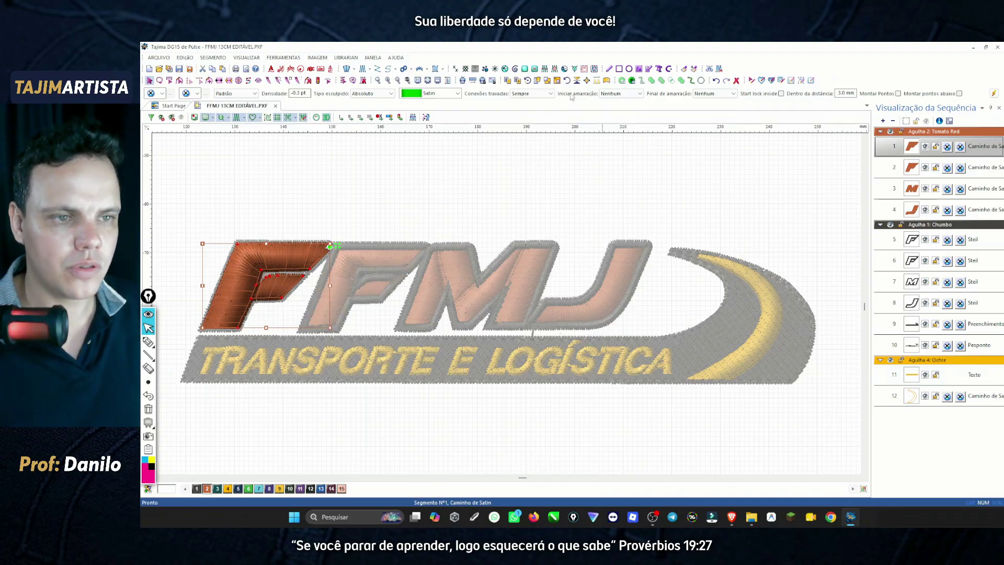
click(622, 94)
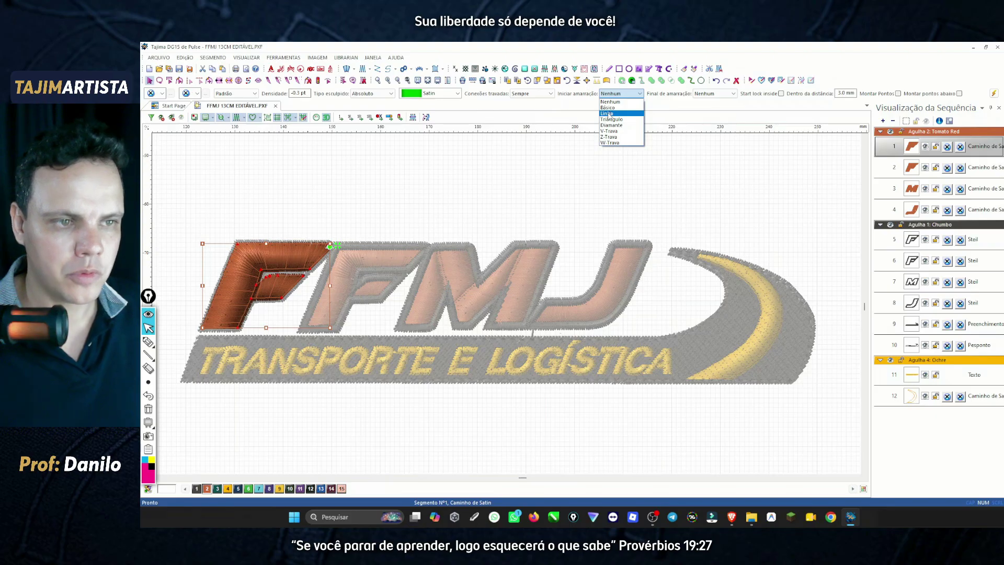
click(610, 113)
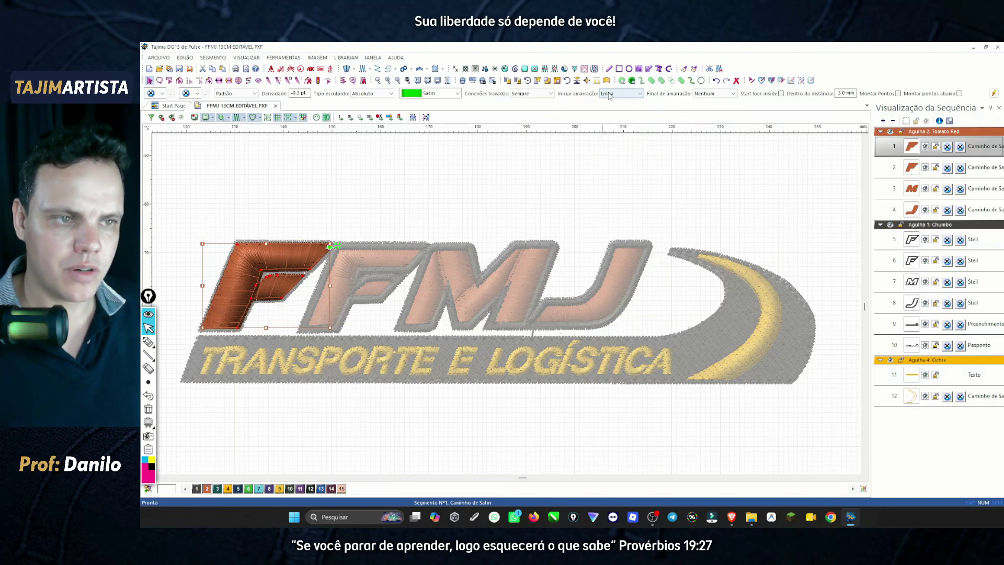
Review the first F fill's tie-off (Arremate) options under the connection settings and confirm the segment settings.
click(993, 93)
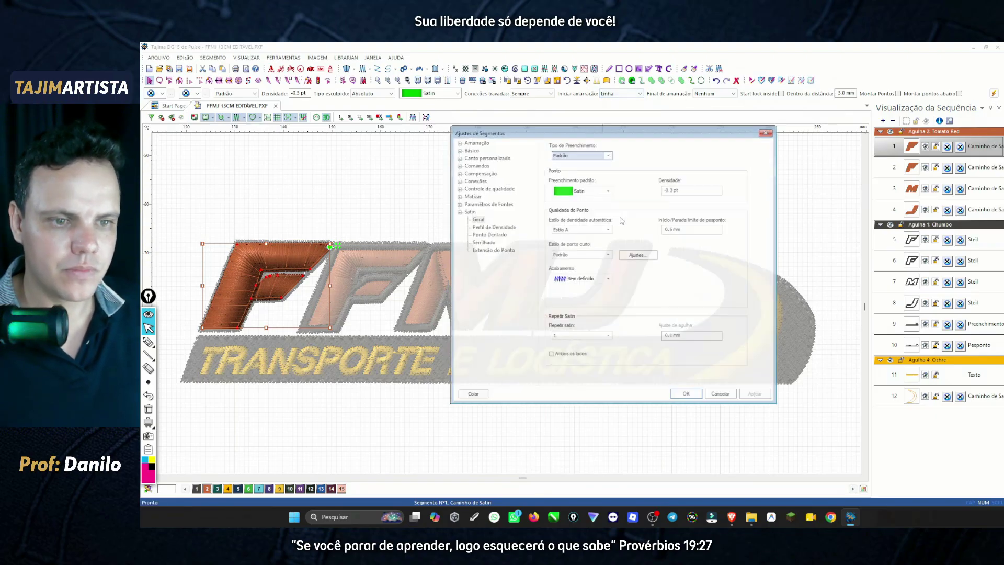
click(467, 176)
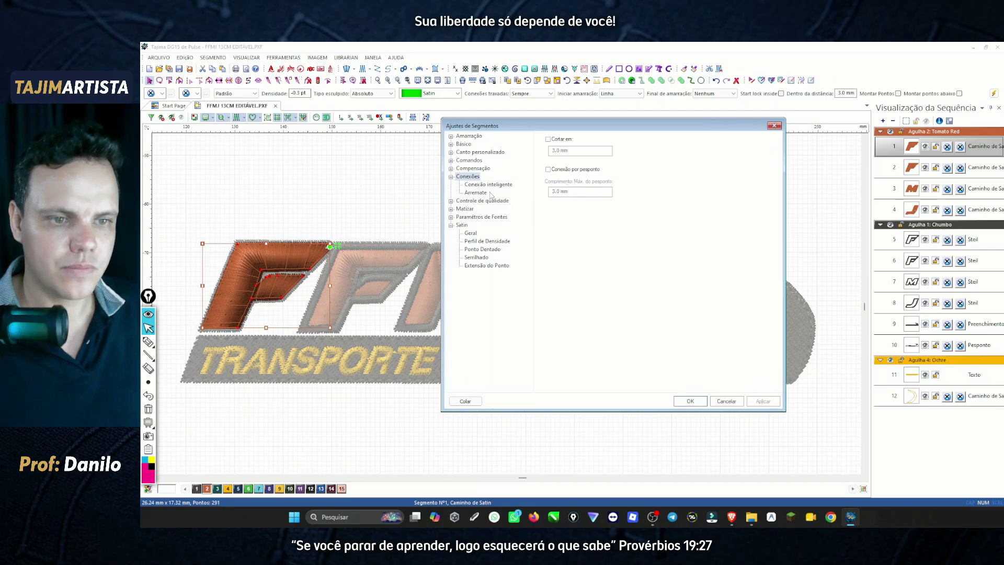
click(473, 193)
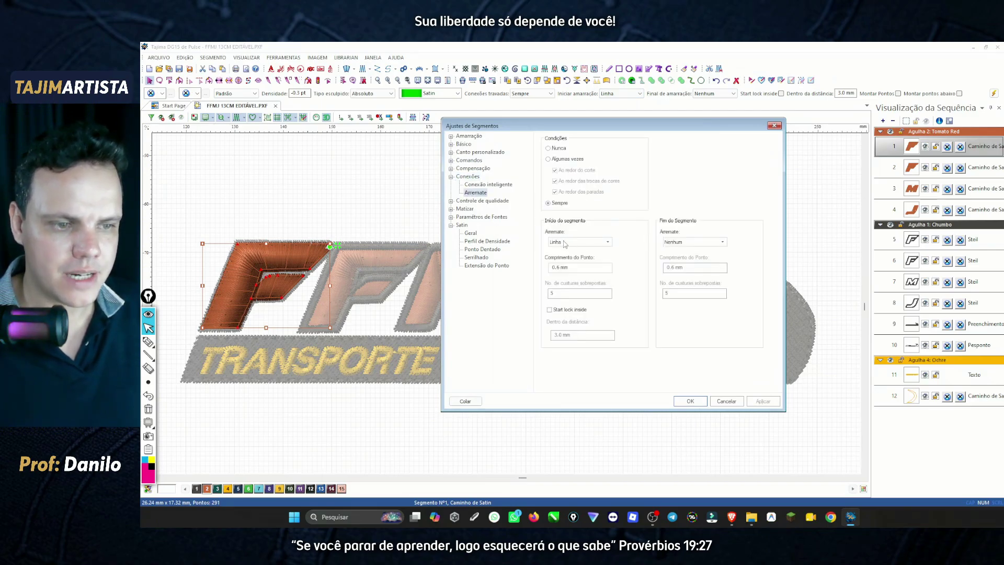
click(690, 401)
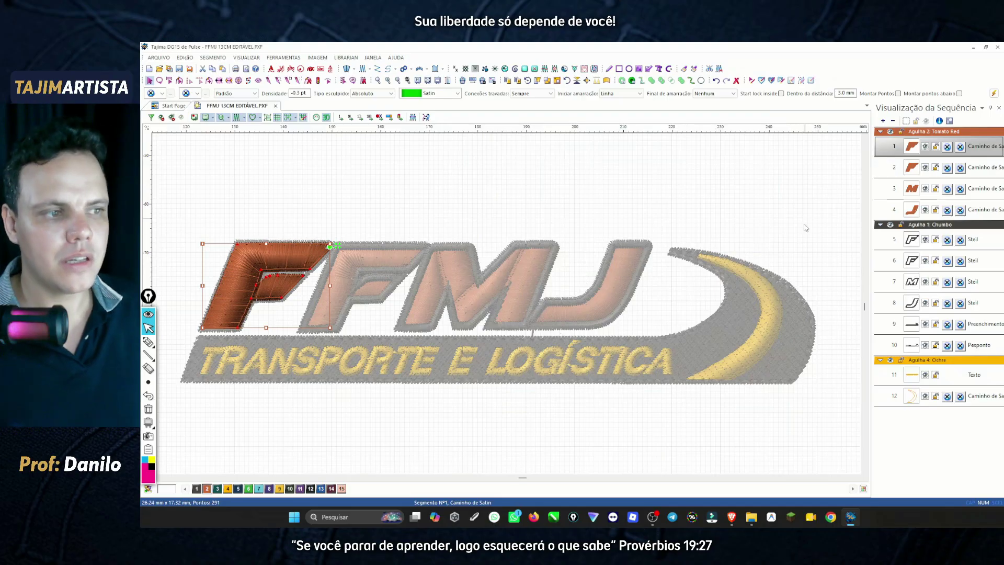
Set the ending lock stitch (Final de amarração) of the tomato-red J fill to Linha.
click(919, 212)
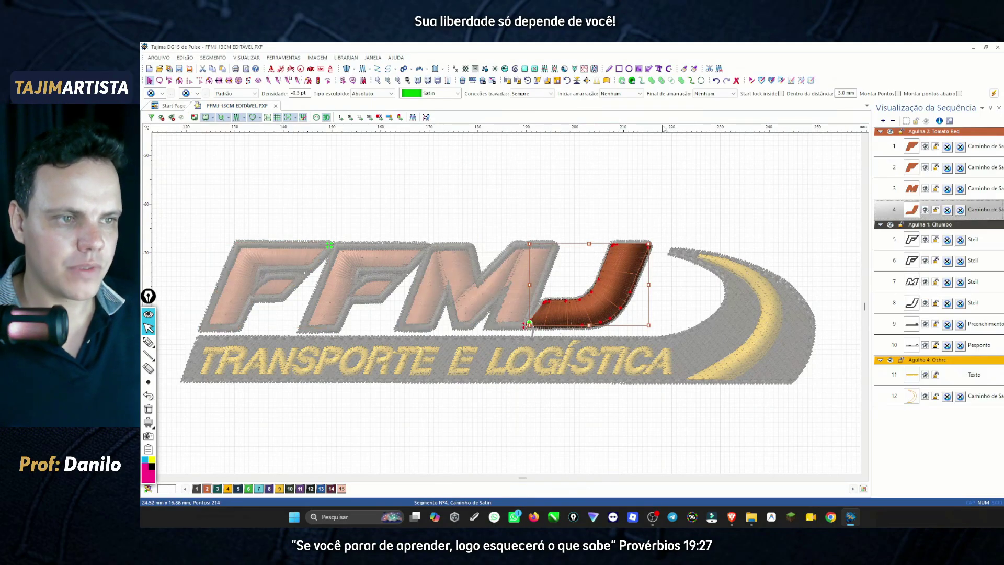
click(714, 94)
click(707, 114)
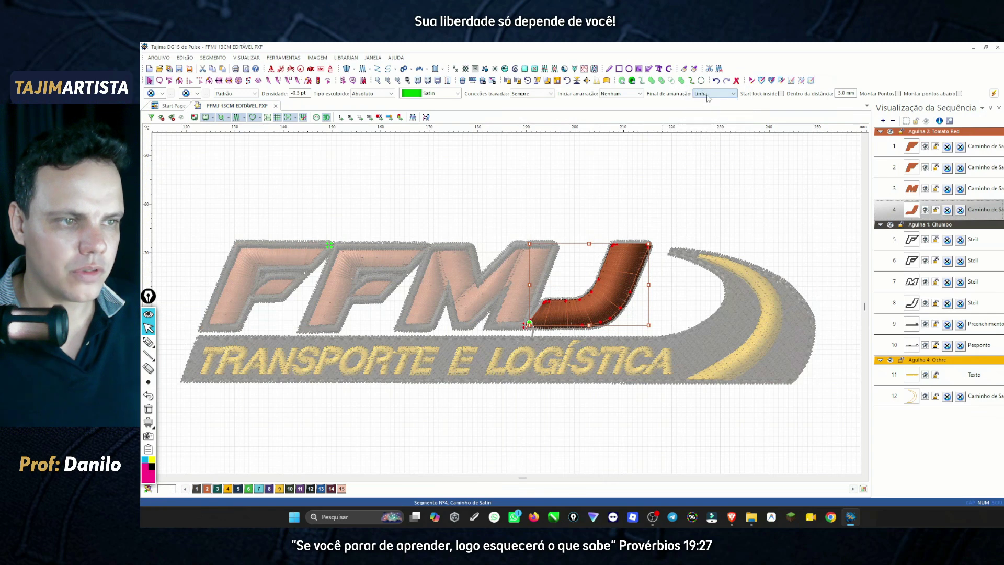
click(711, 95)
click(705, 114)
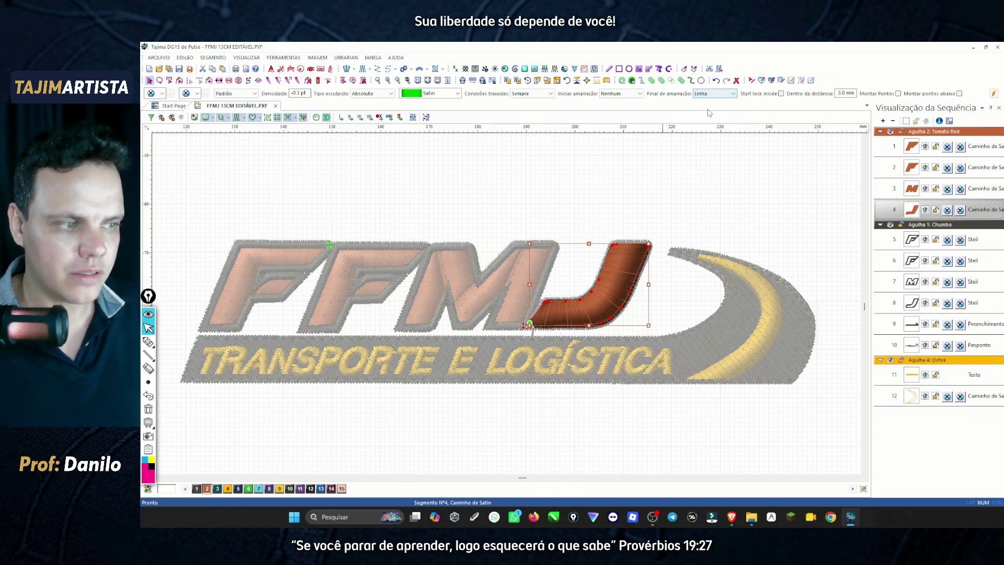
Set the starting lock stitch of the first F's dark Steil outline to Linha.
click(913, 241)
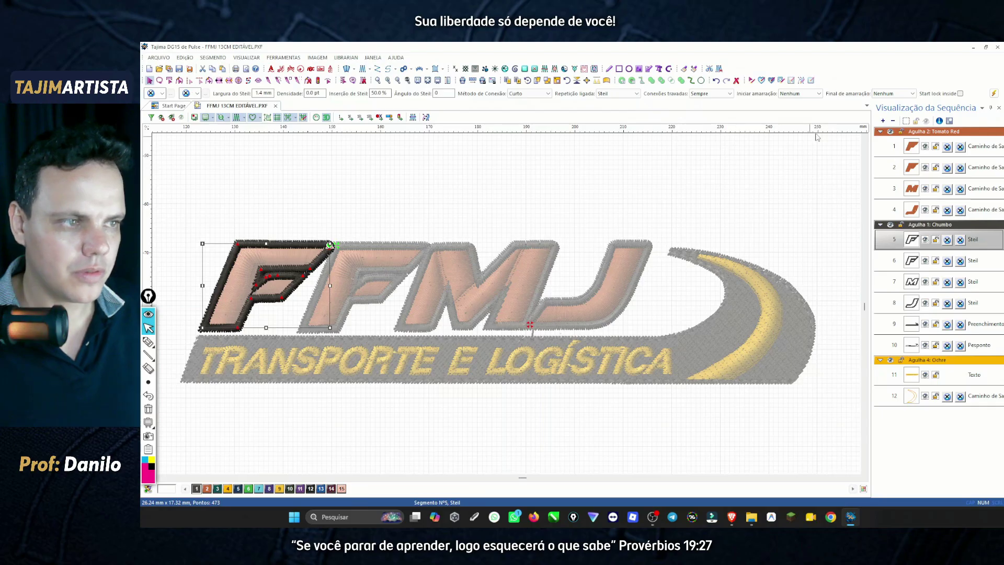
click(789, 95)
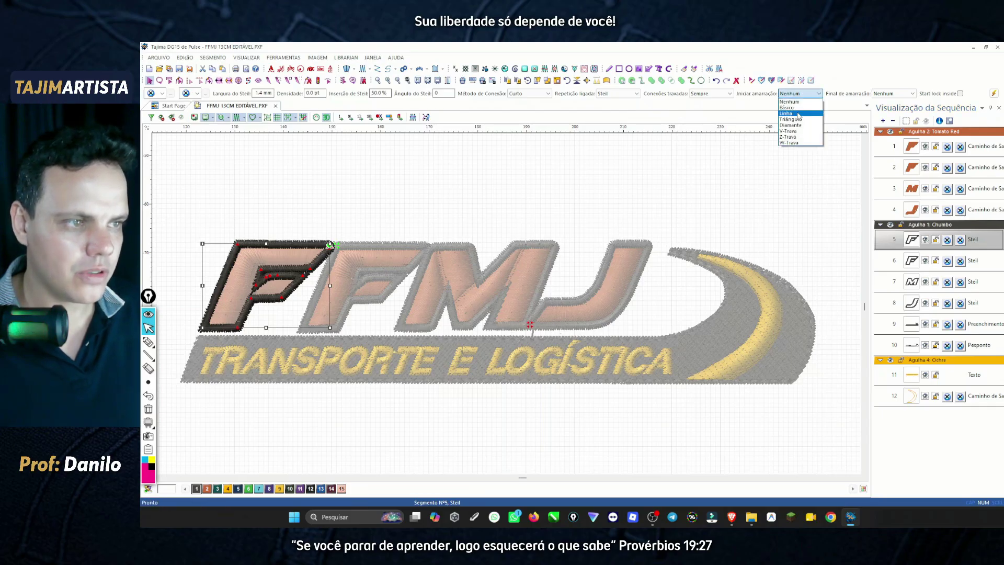
click(790, 105)
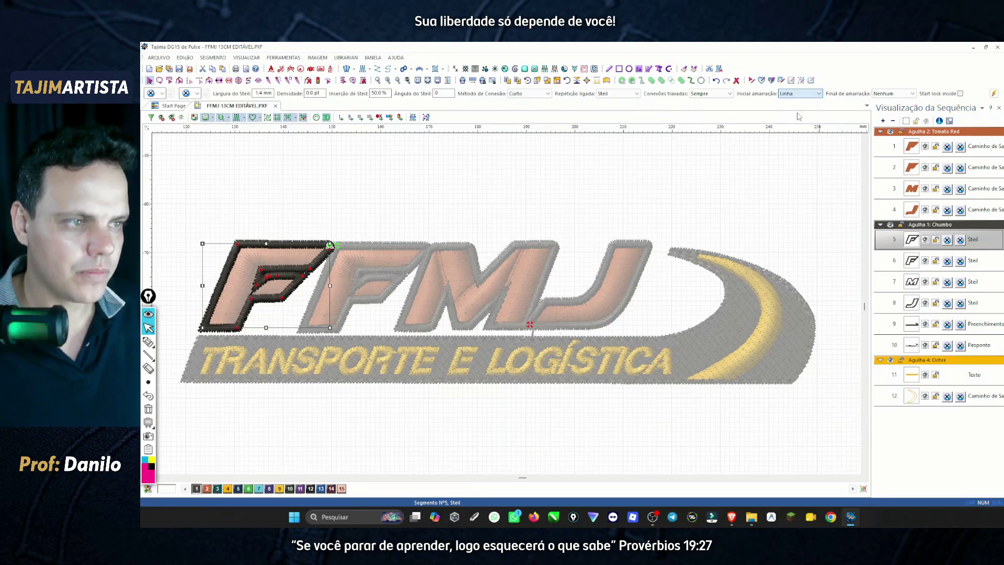
Set the ending lock stitch of the road band's running-stitch outline (Pesponto) to Linha.
click(913, 345)
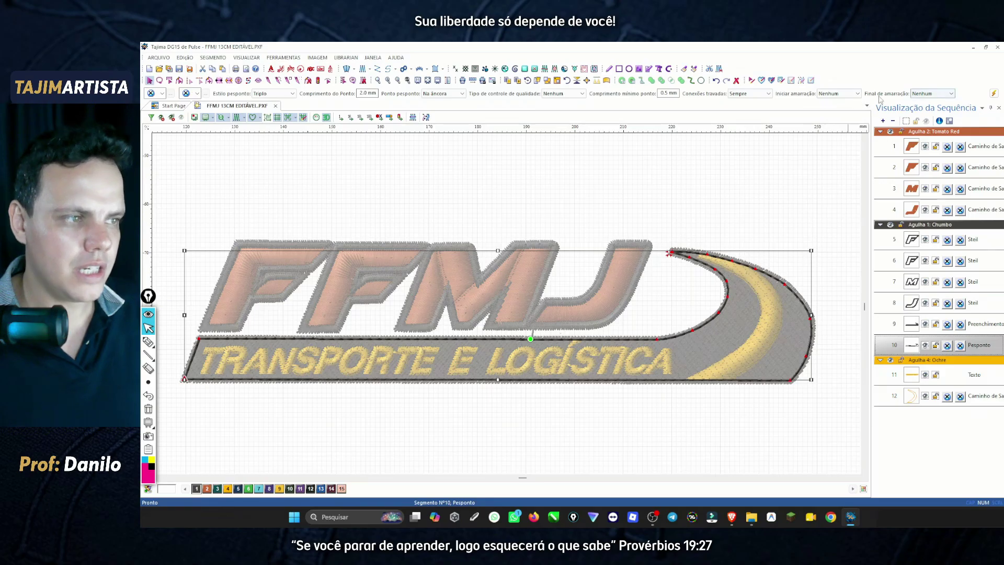
click(940, 94)
click(927, 114)
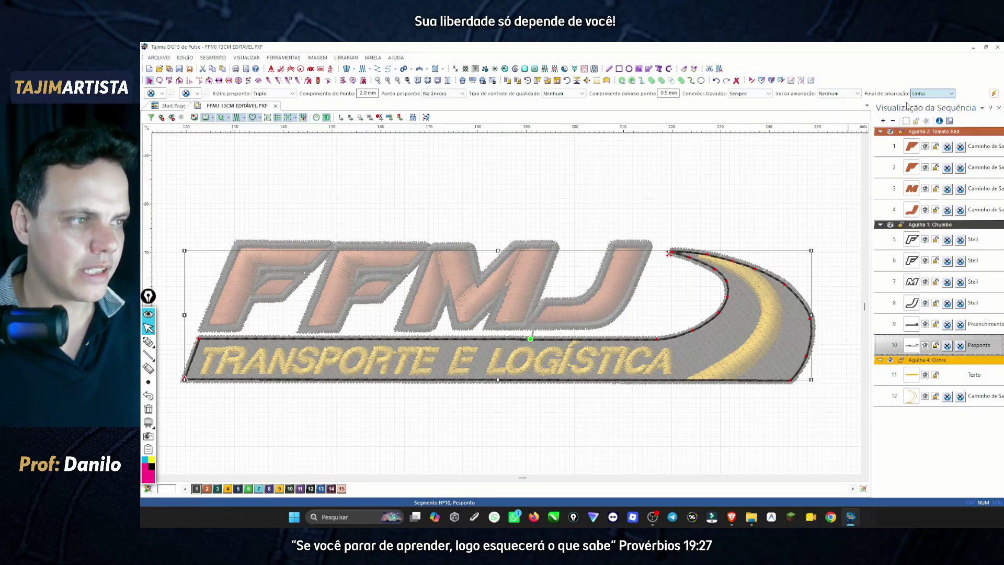
Set both the starting and ending lock stitches of the ochre curved road stripe to Linha and deselect it.
click(916, 377)
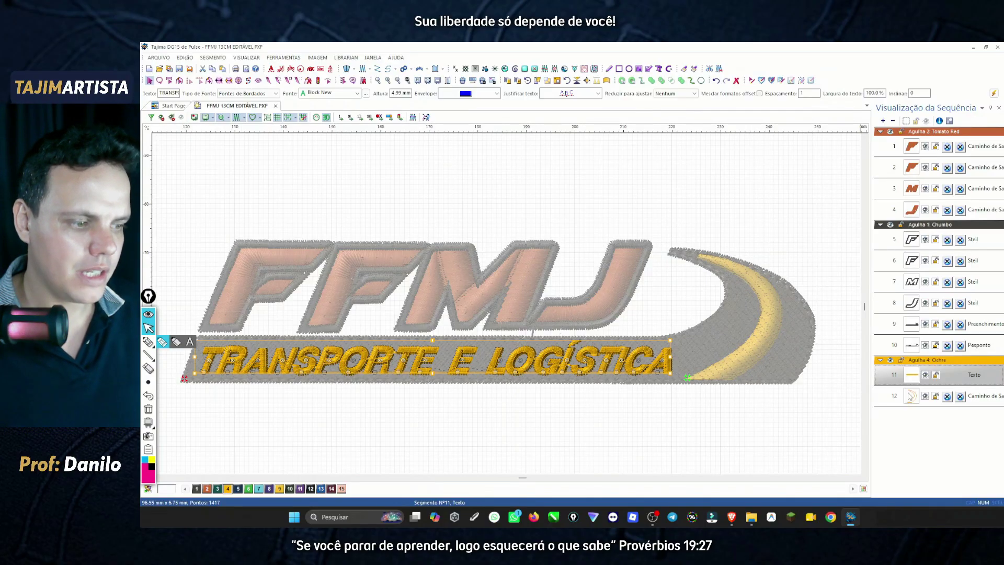
click(910, 396)
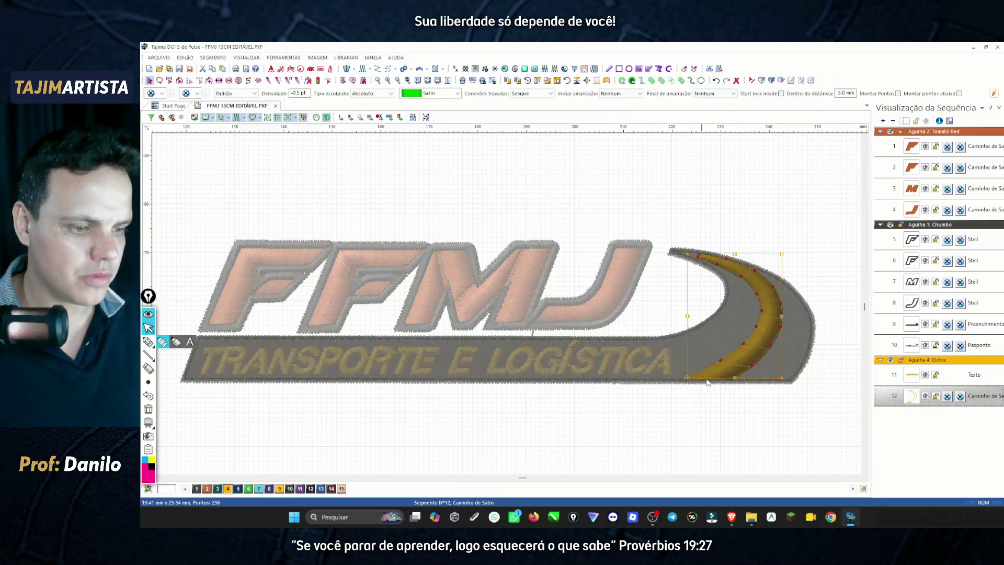
click(615, 93)
click(609, 112)
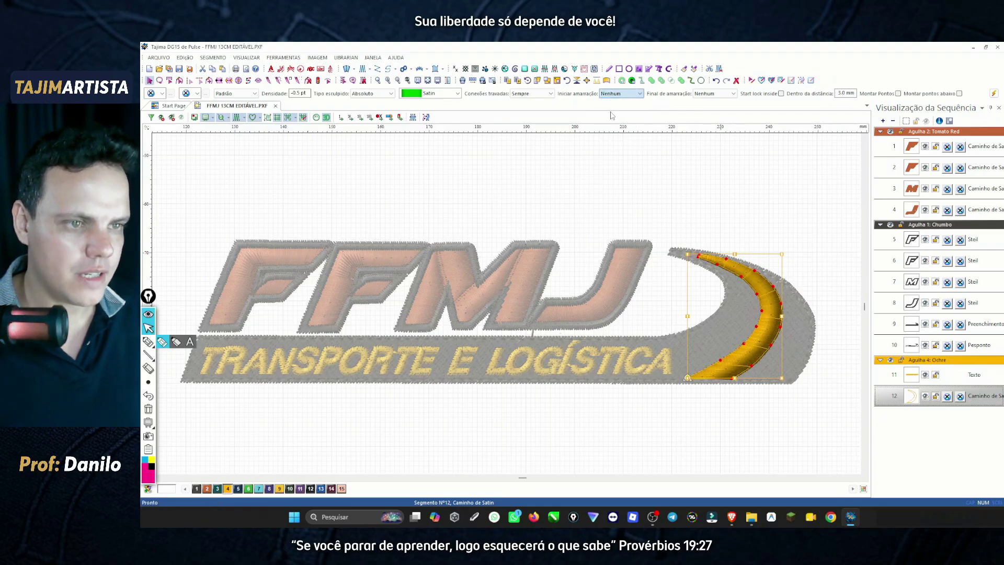
click(712, 93)
click(703, 119)
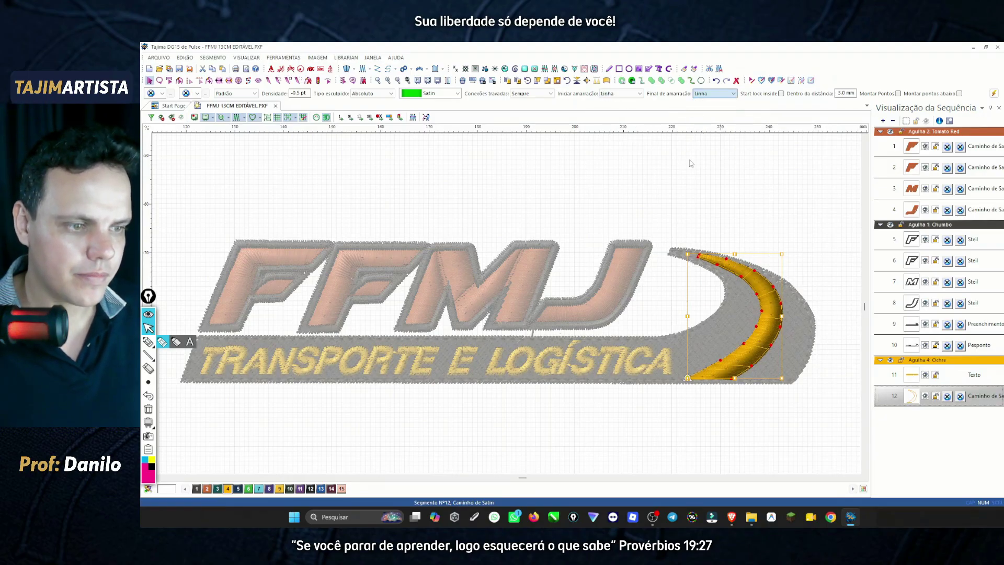
click(692, 163)
Tick off the item "Conferir os nós (nó inicial e final)" in the Google Docs checklist and return to Tajima DG15.
click(733, 519)
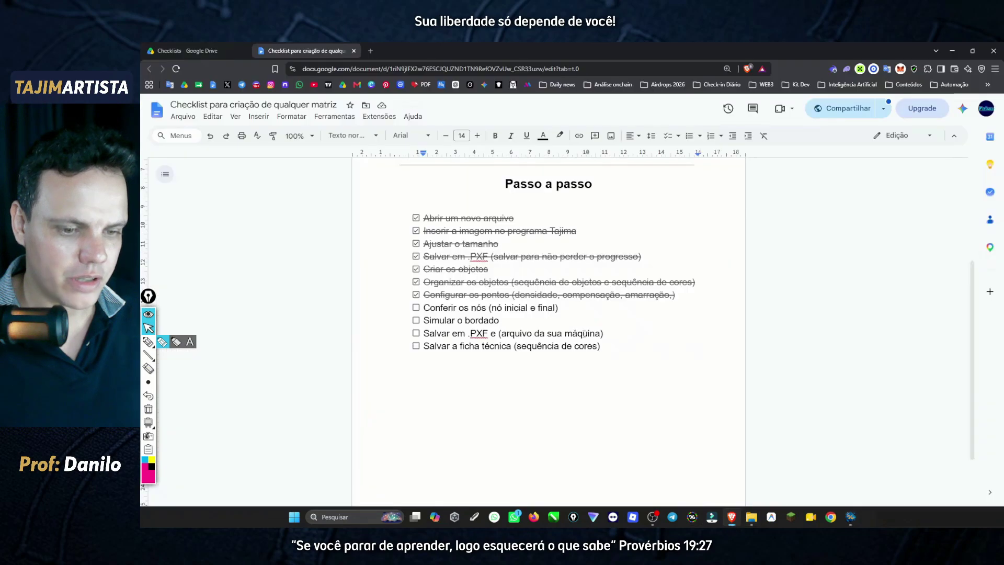
click(416, 308)
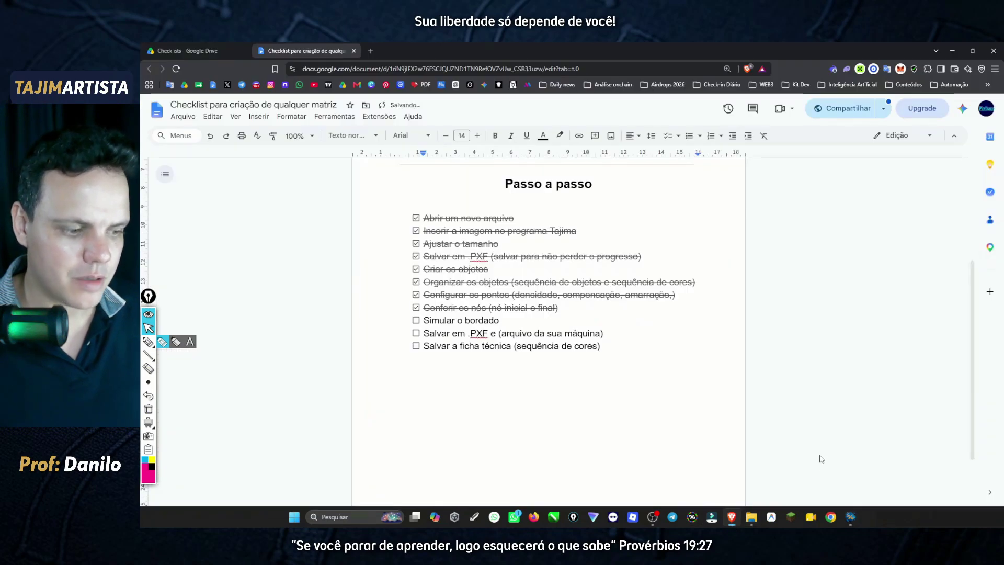
click(851, 517)
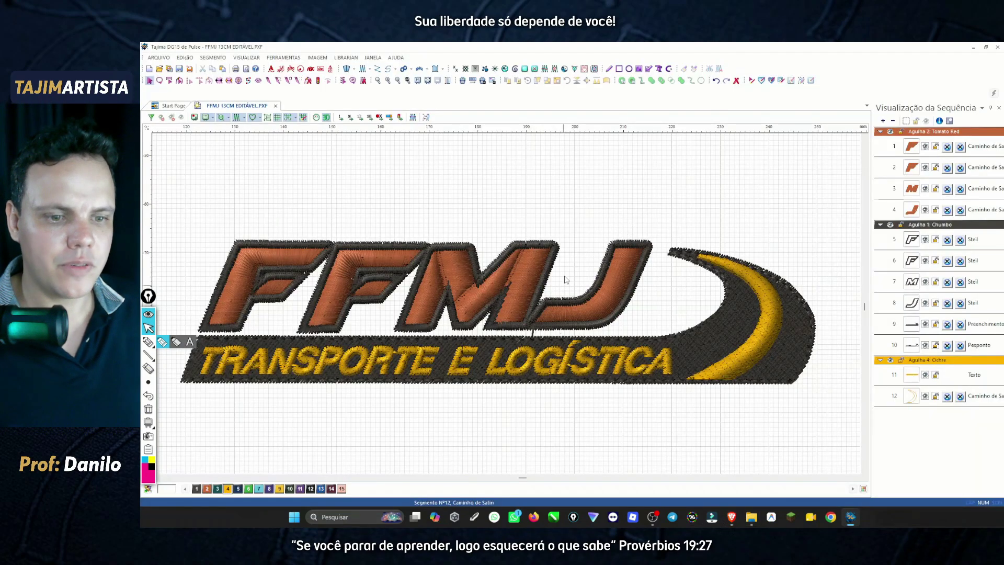
Isolate the letter M in close-up by hiding all other objects, keeping only its tomato-red fill and dark Steil outline shown.
key(z)
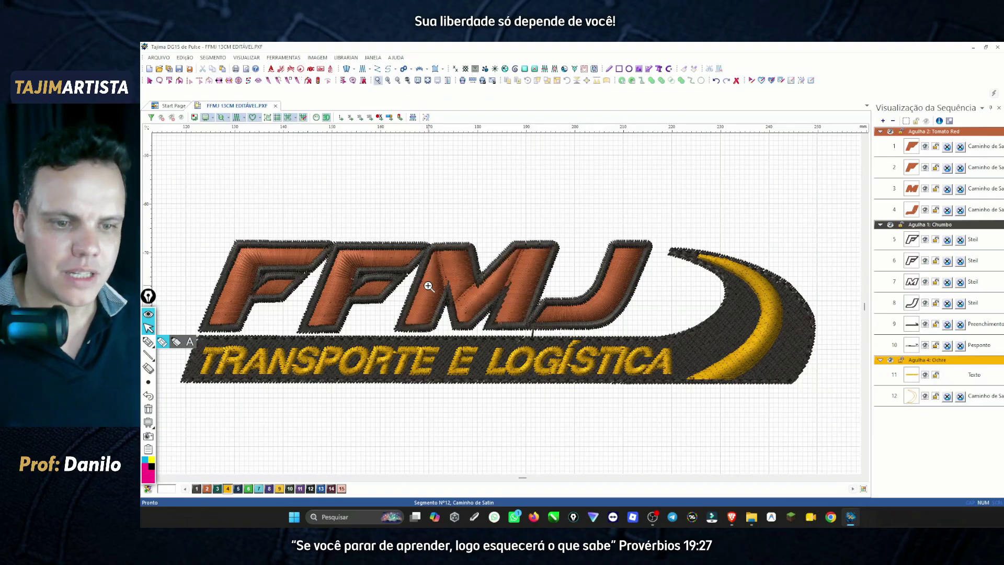
drag(427, 274, 532, 317)
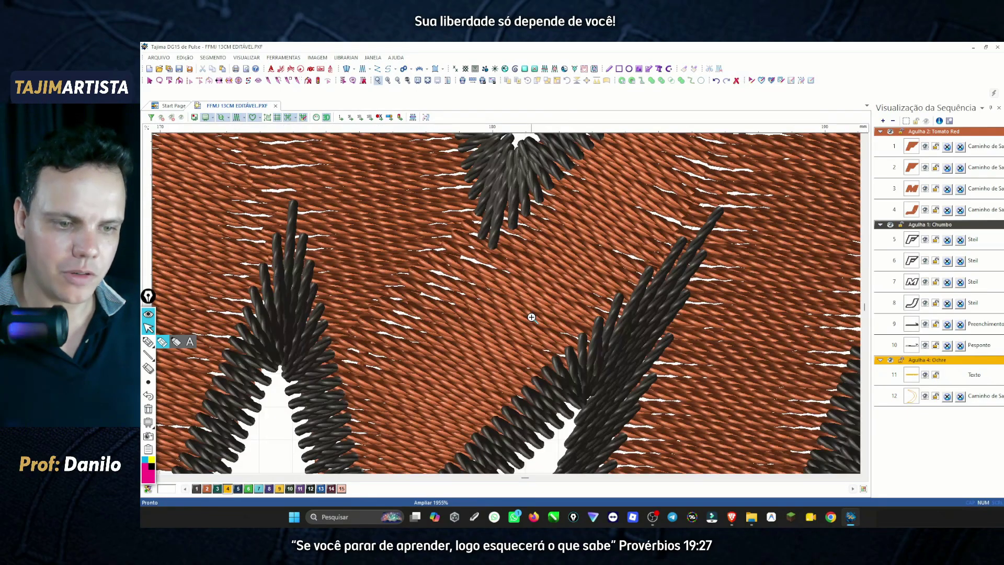
key(Escape)
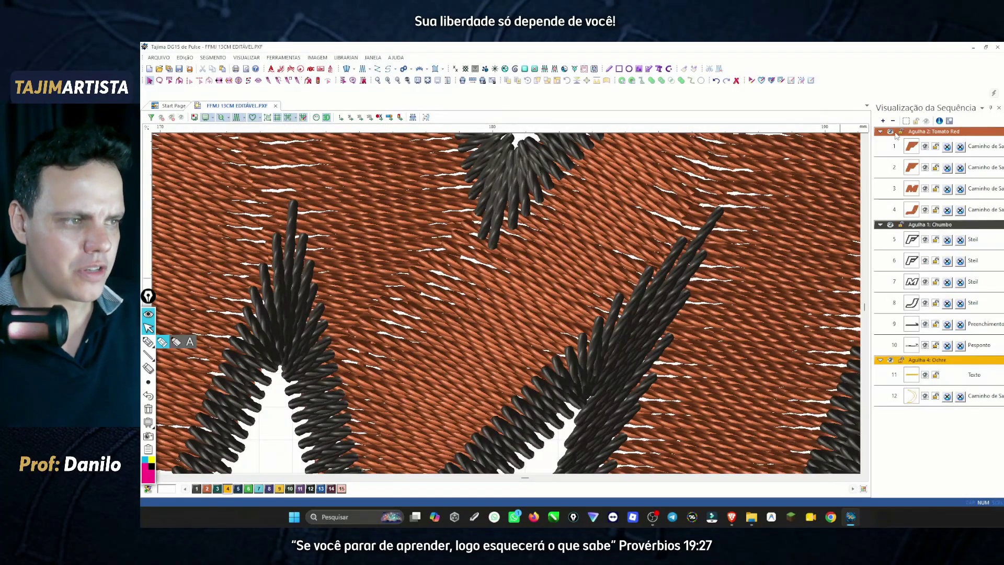
click(891, 132)
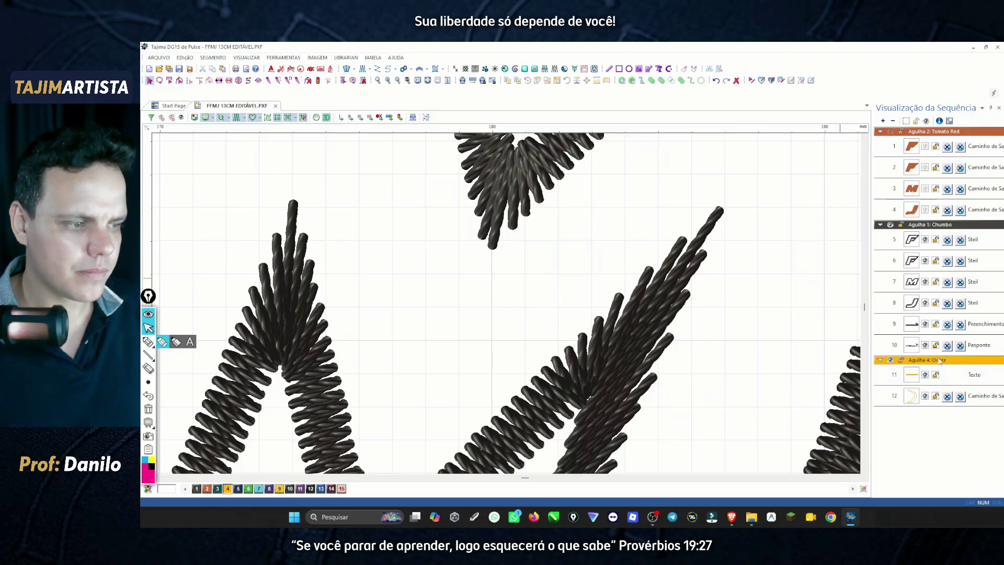
click(890, 360)
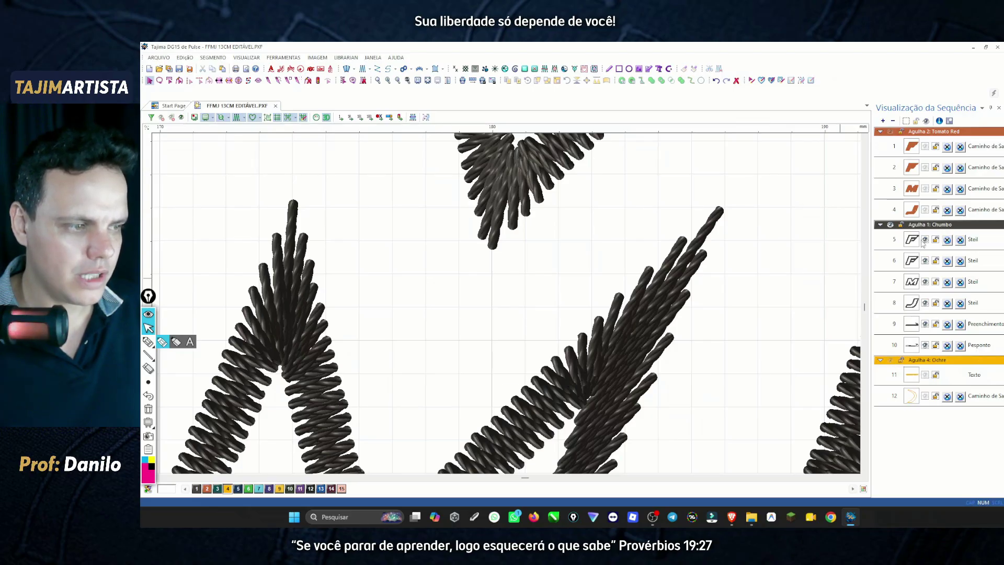
click(925, 240)
click(925, 260)
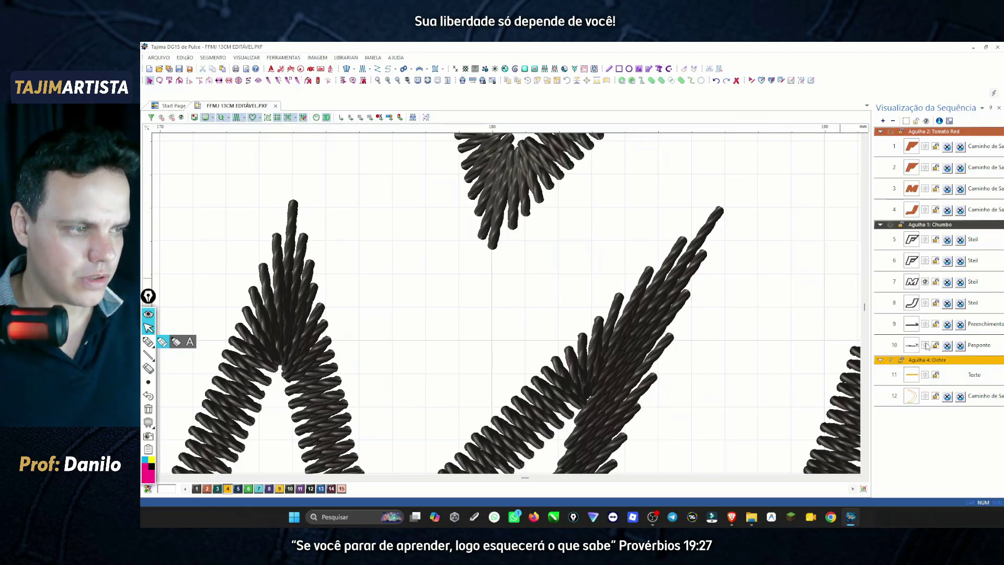
click(927, 191)
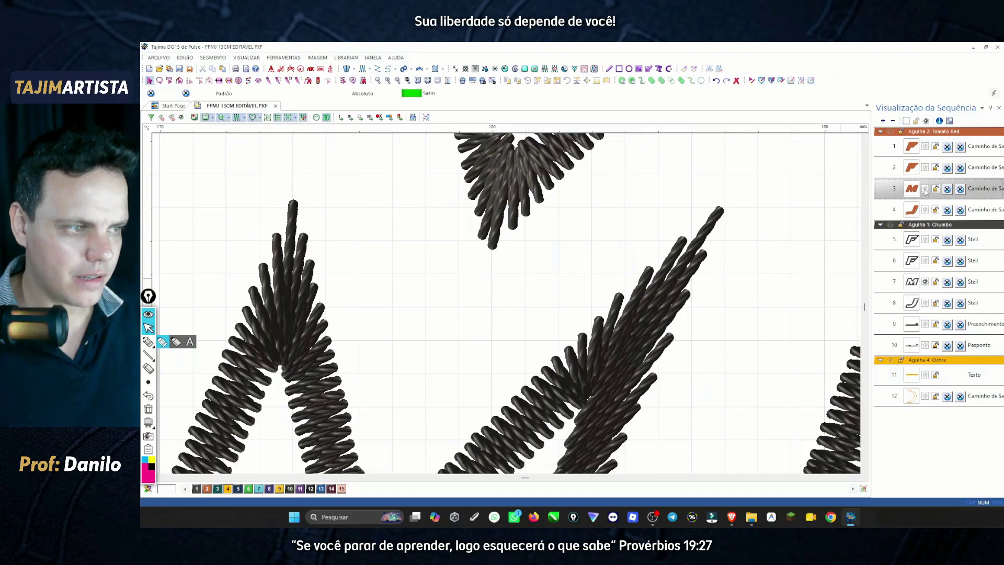
click(926, 190)
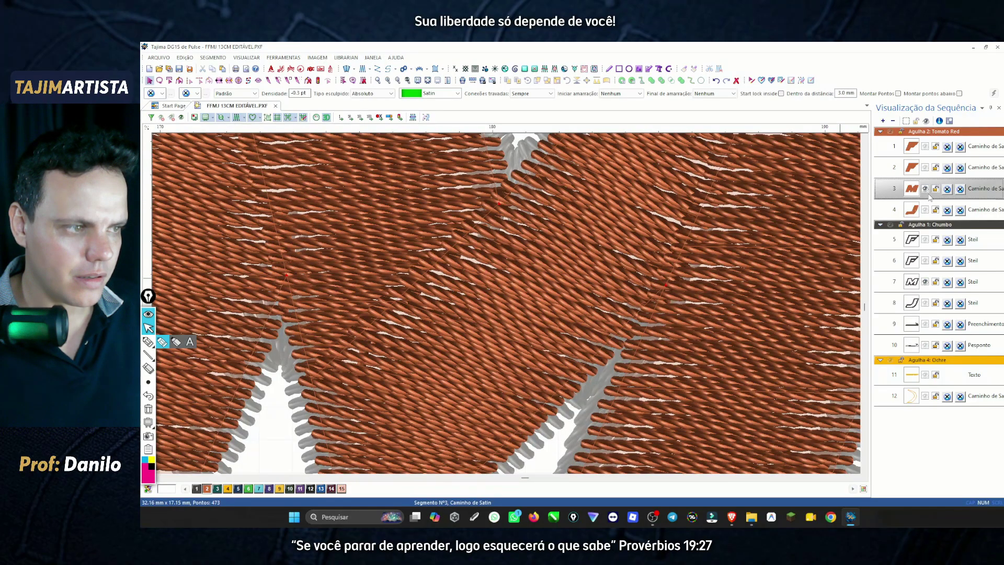
Hide the stitches and flatten the M outline's left lower inner corner, adding a node on each side and deleting the apex node.
click(238, 118)
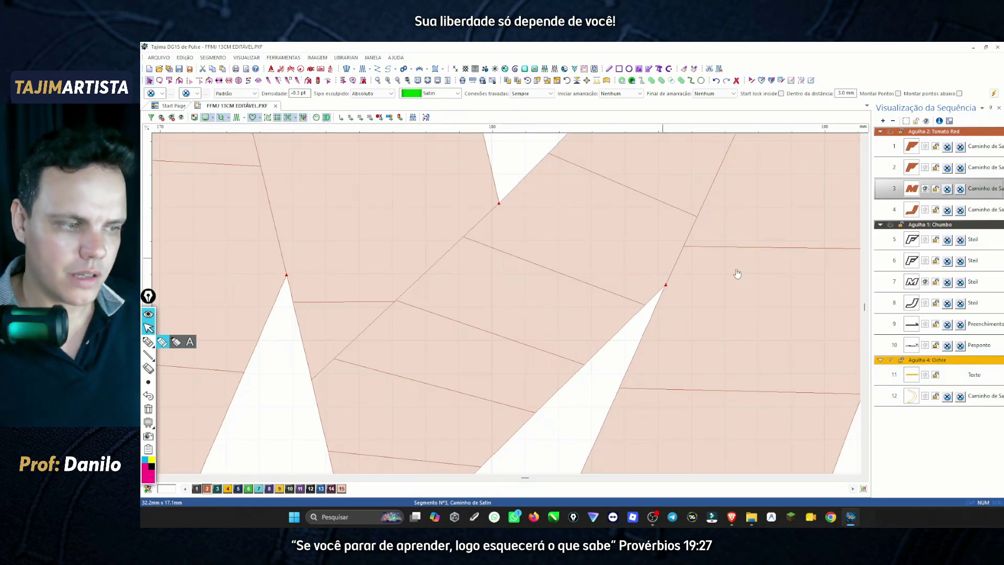
click(913, 283)
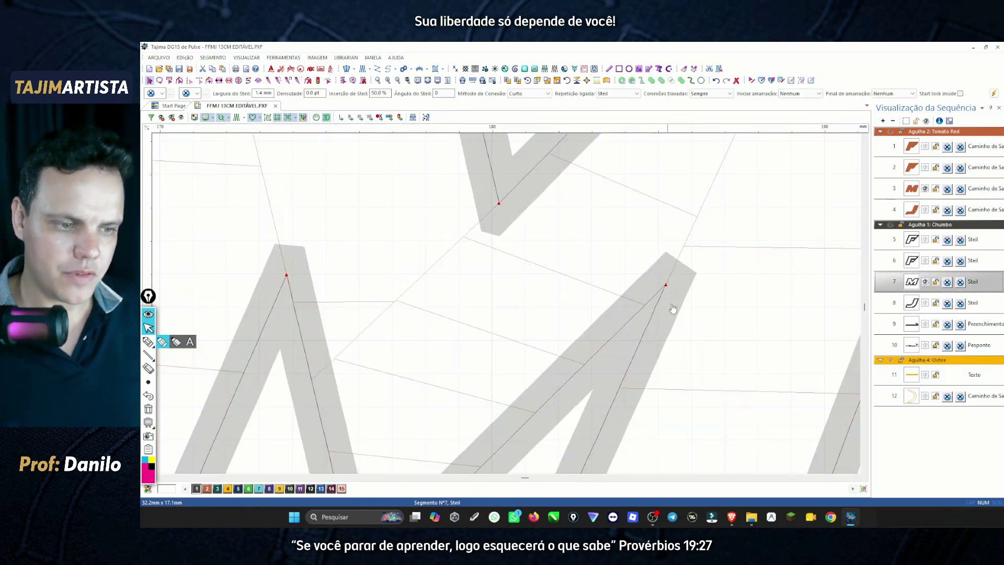
click(657, 300)
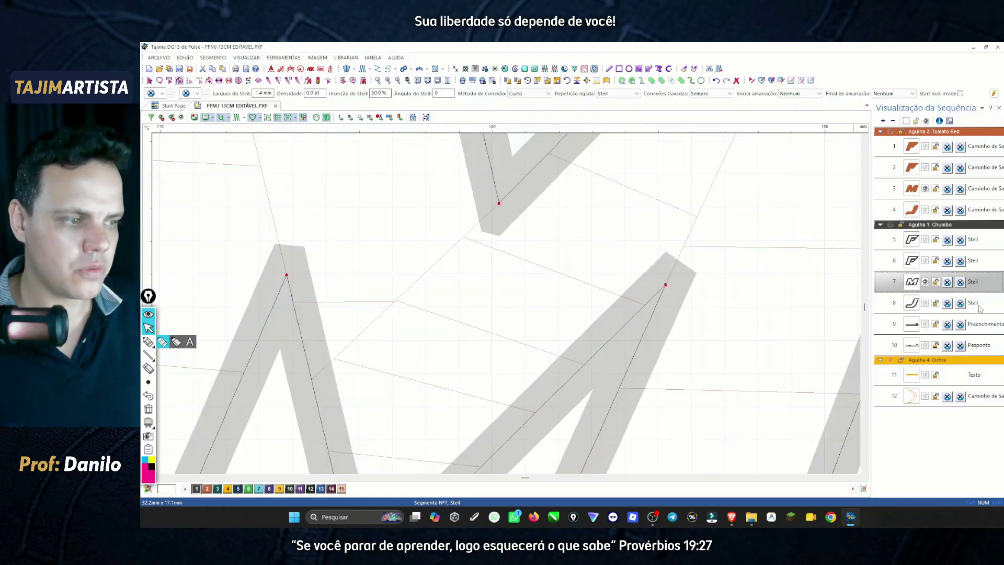
right_click(294, 293)
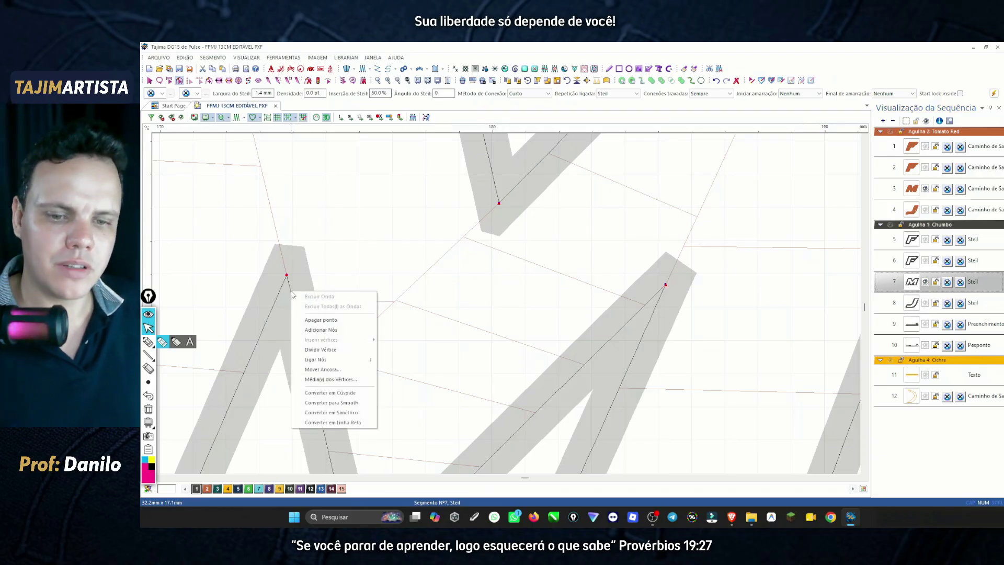
click(338, 331)
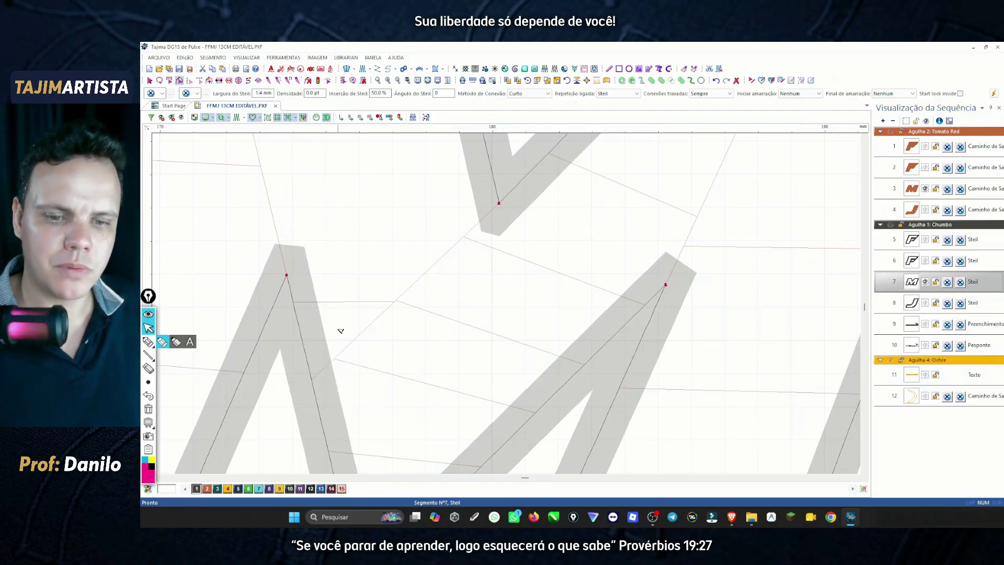
right_click(282, 291)
click(314, 327)
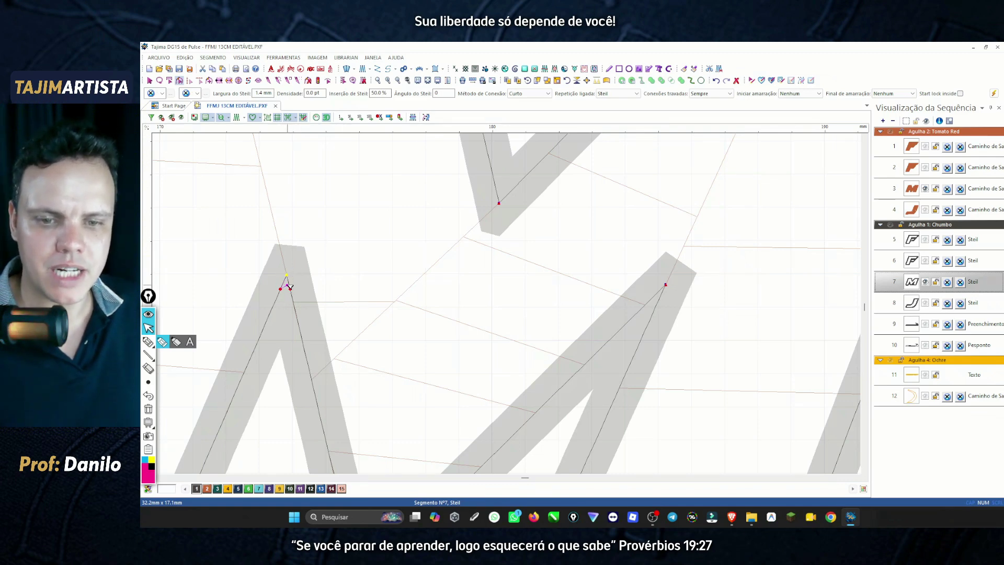
click(286, 274)
key(Delete)
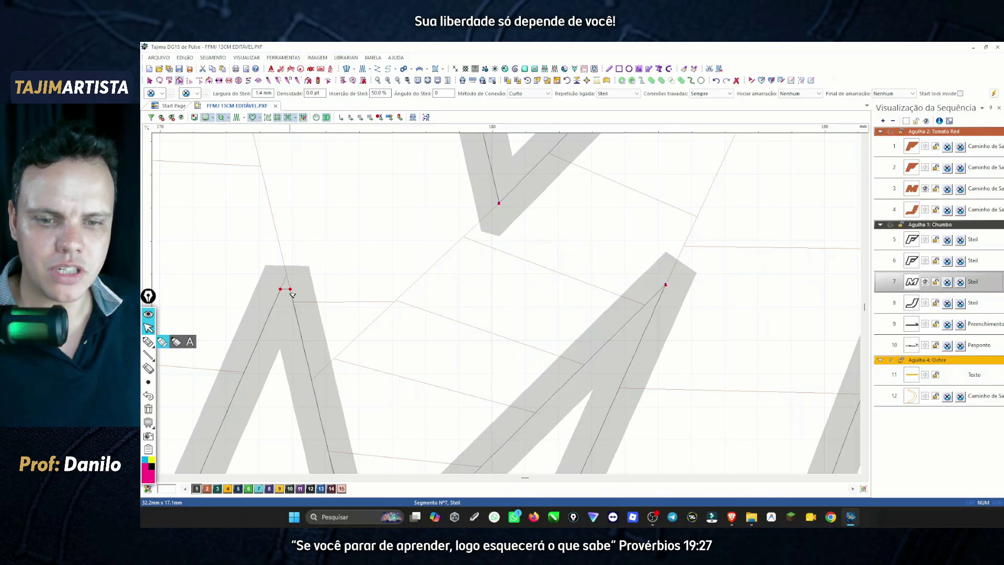
Flatten the M outline's right lower inner corner by adding a node on each side of it and deleting the apex node.
right_click(658, 297)
click(680, 331)
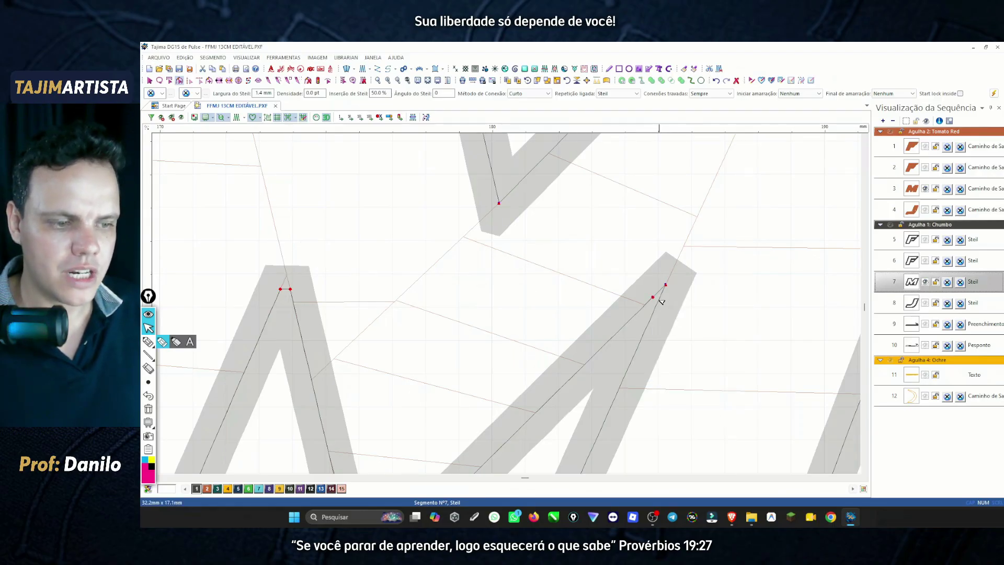
right_click(661, 302)
click(680, 329)
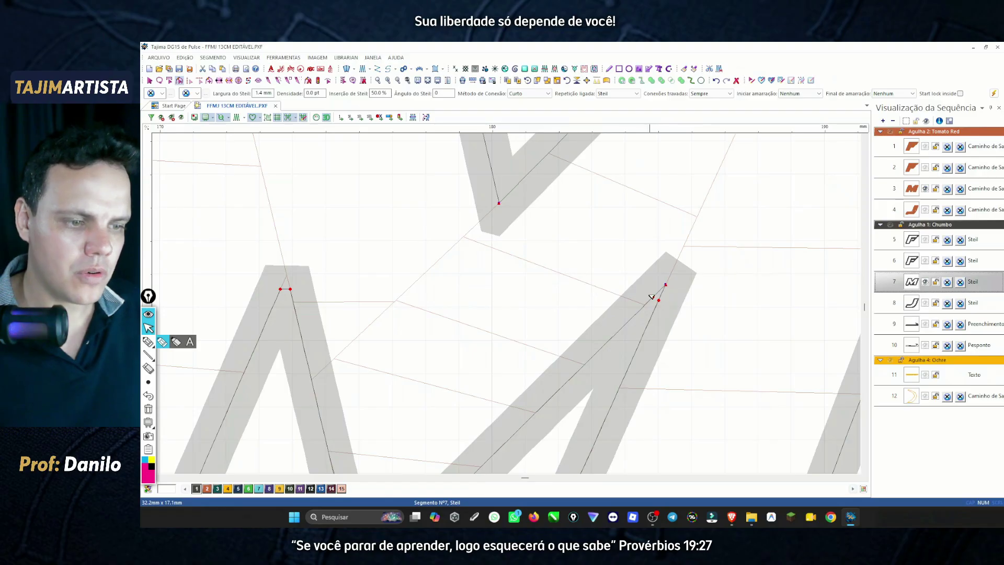
drag(668, 285, 689, 279)
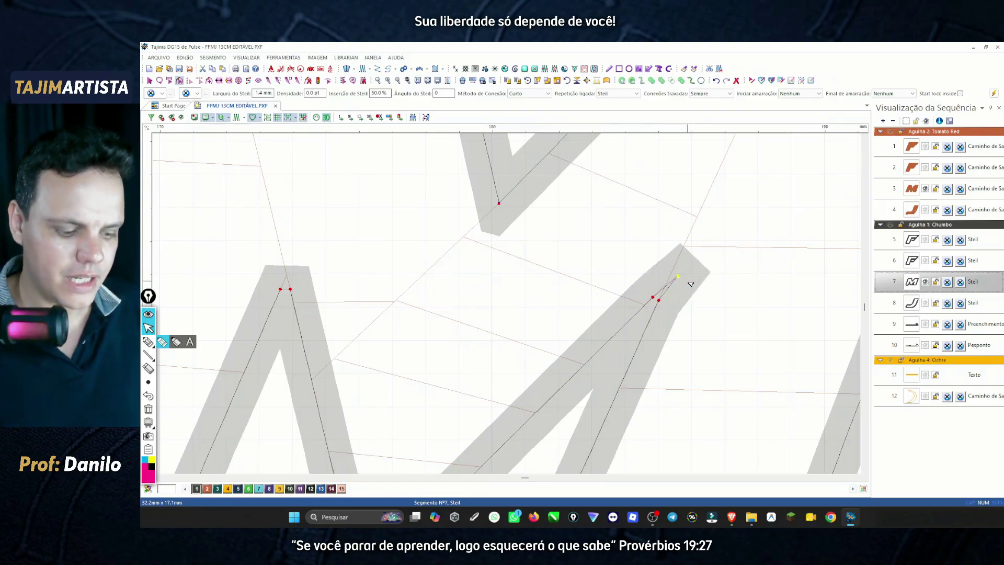
key(Delete)
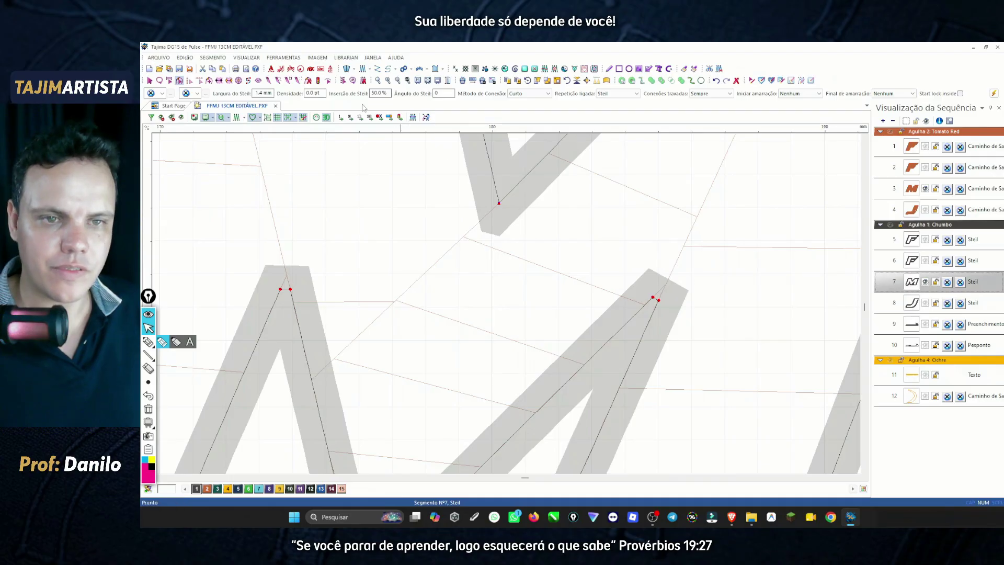
Display the stitches again and fine-tune the node positions at the M outline's two flattened inner corners.
click(399, 81)
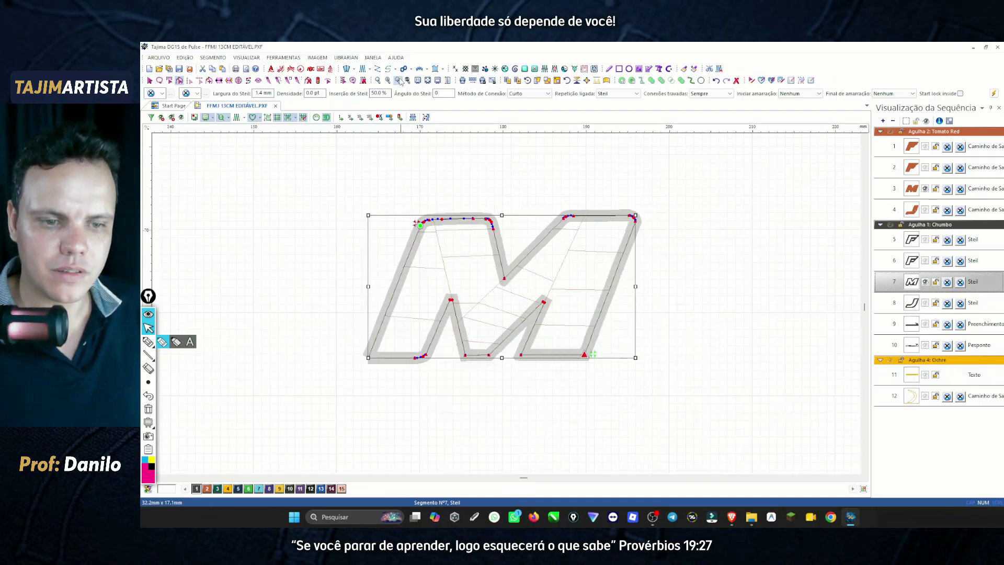
click(237, 118)
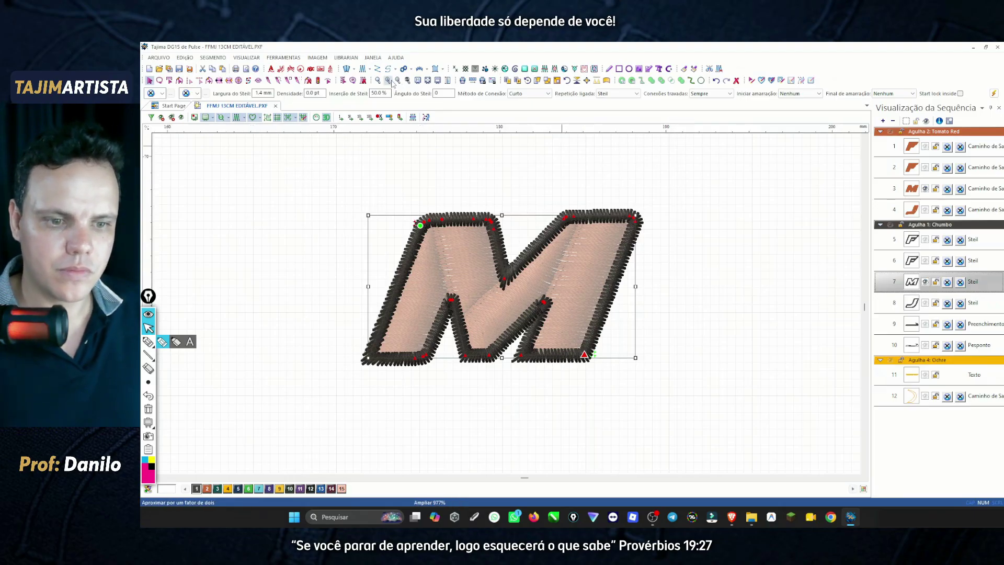
click(439, 81)
key(r)
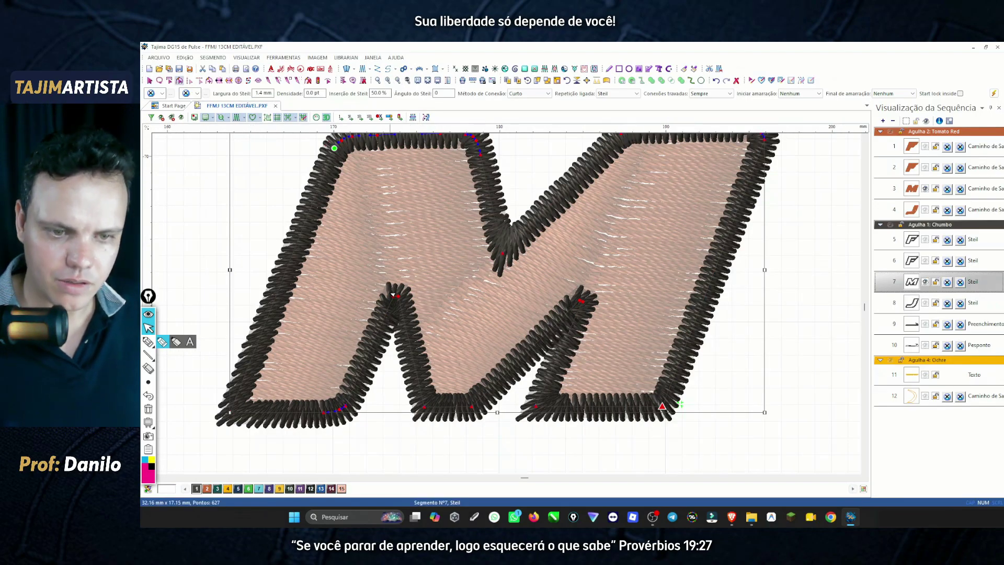
click(394, 295)
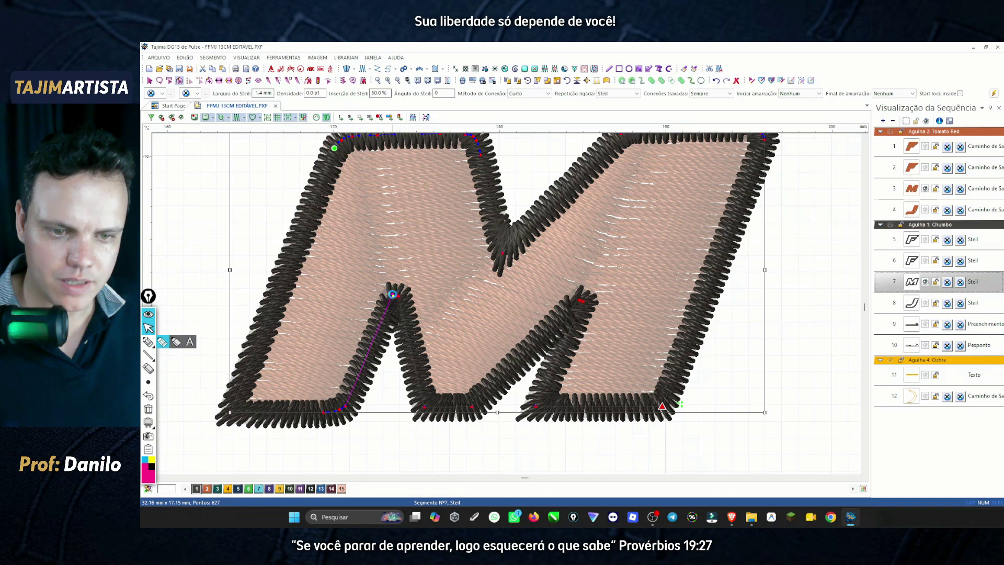
click(411, 300)
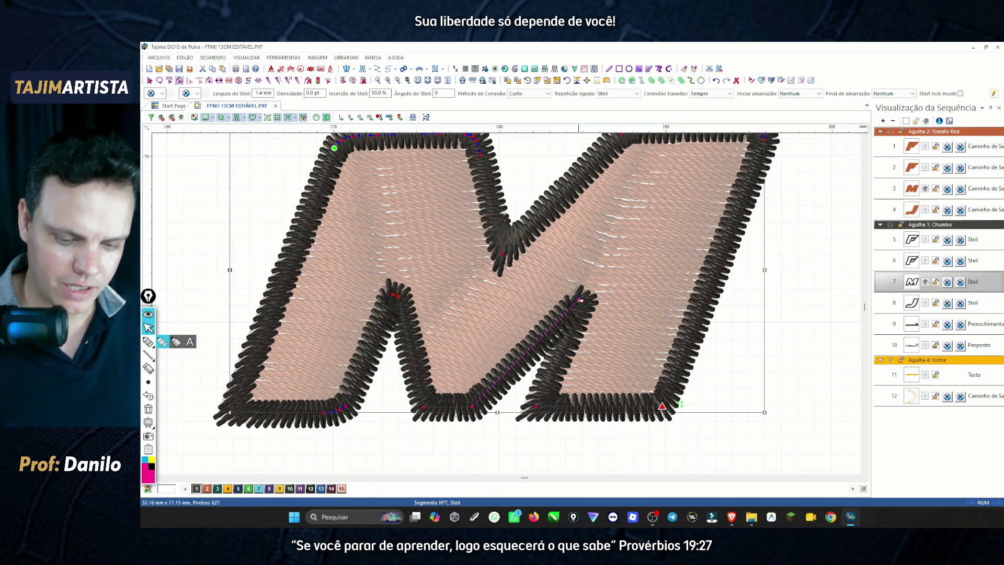
click(616, 298)
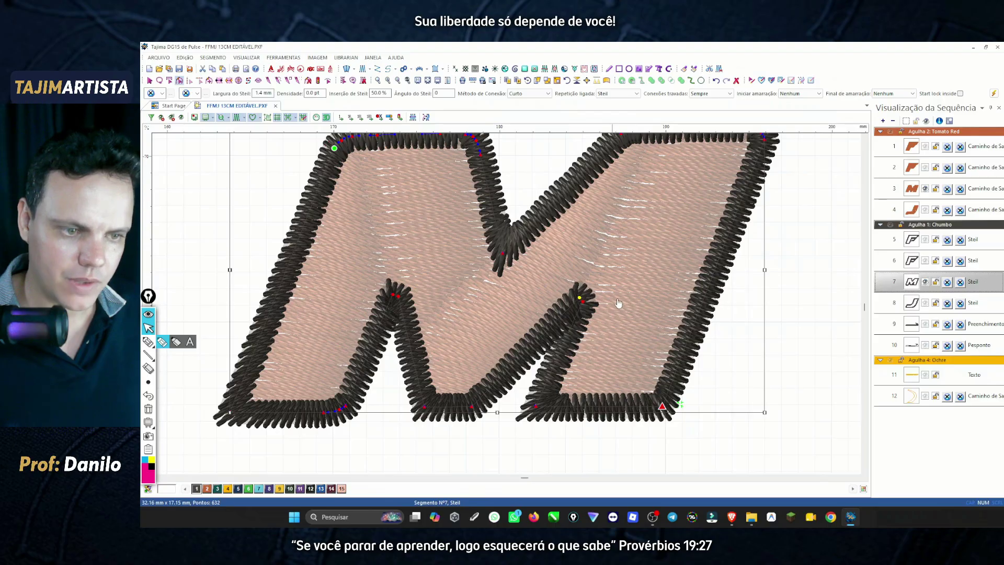
Finish node editing, make all objects of the FFMJ logo visible and save the design.
key(Escape)
click(398, 81)
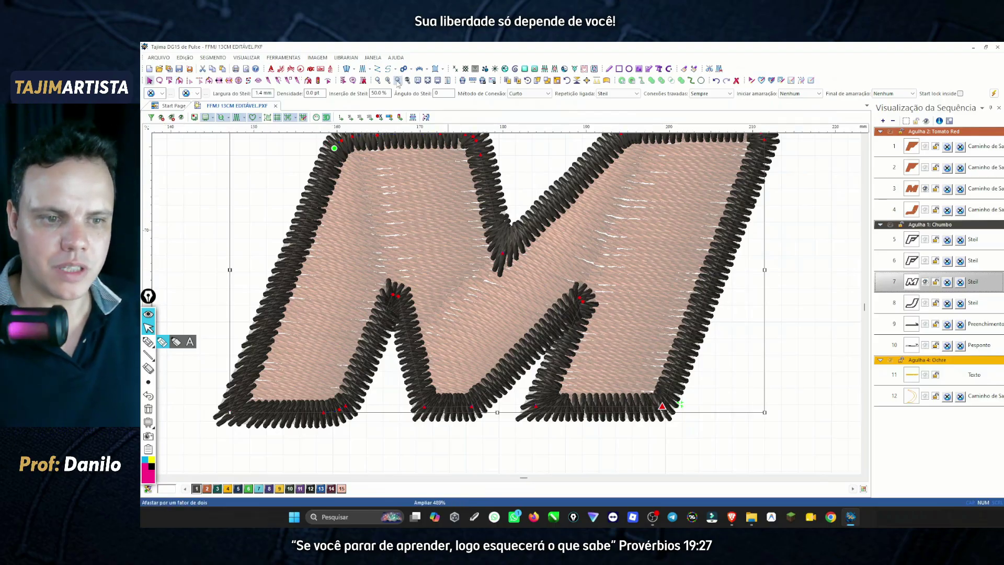
click(398, 81)
click(585, 237)
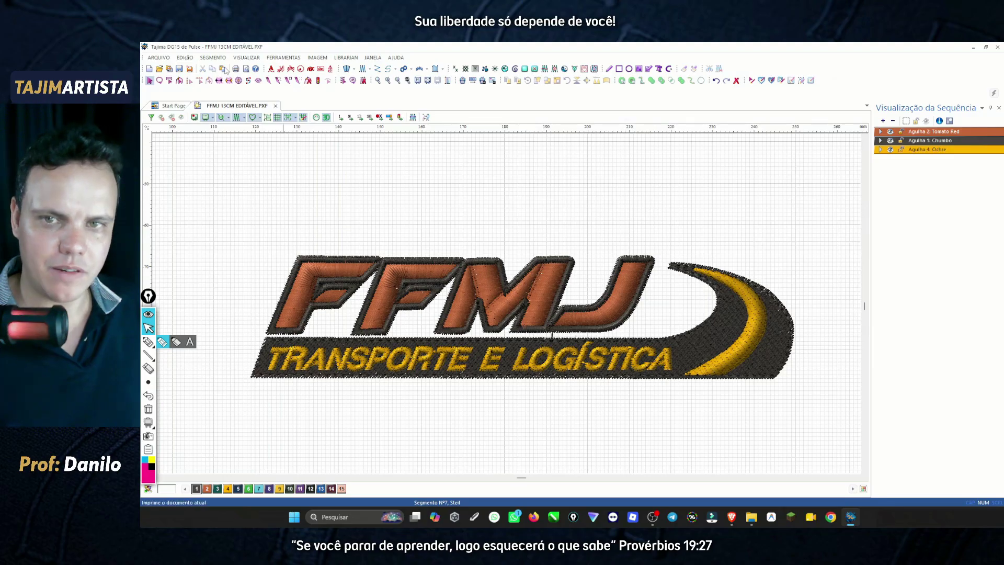
click(159, 57)
click(174, 108)
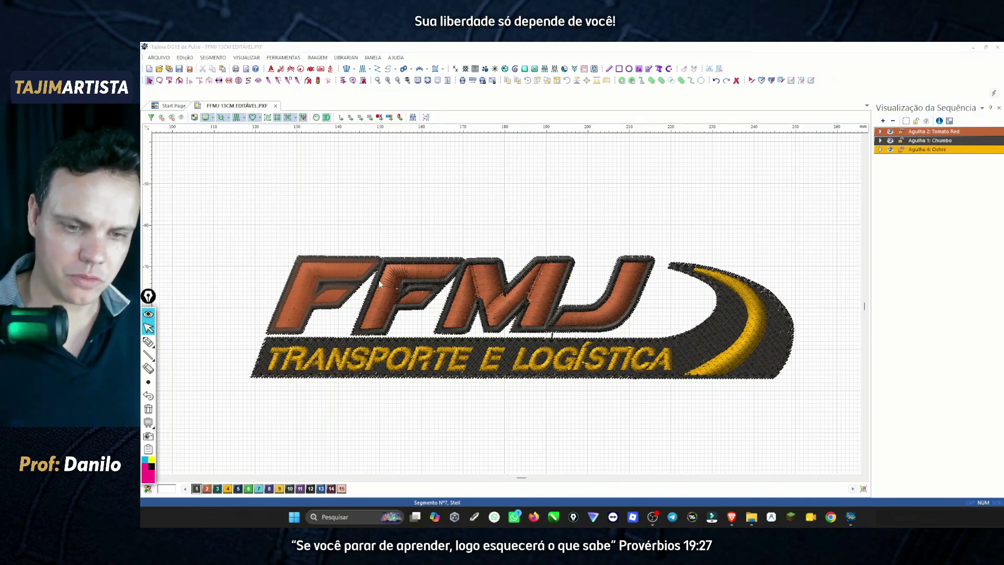
Run the stitching simulation of the whole logo to its end with the grid hidden.
key(z)
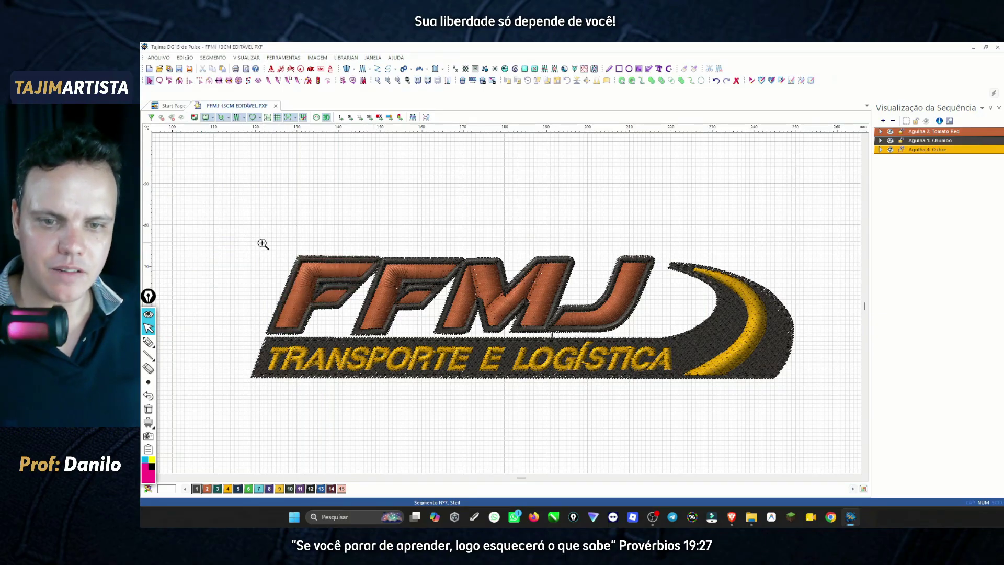
drag(237, 226, 824, 411)
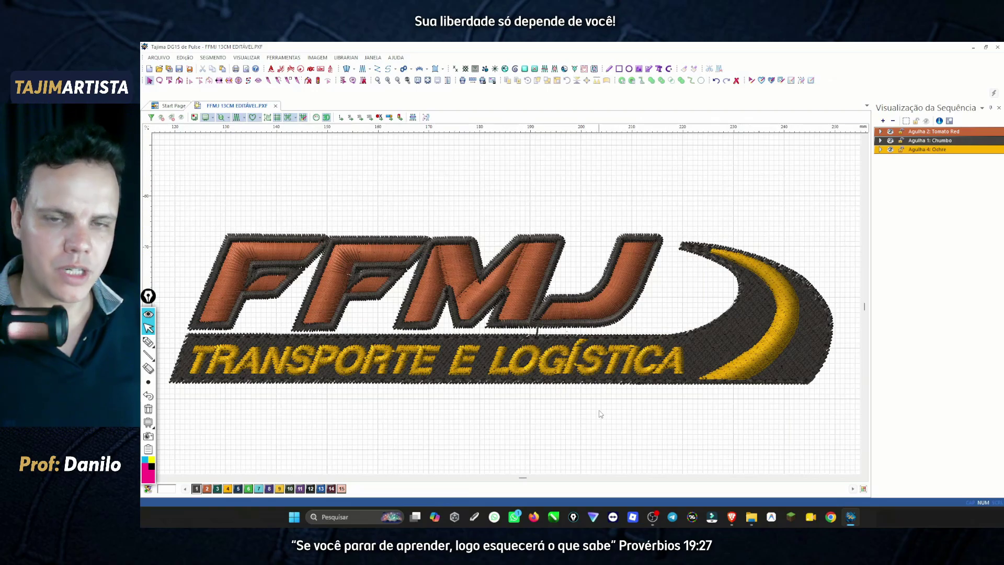
click(316, 117)
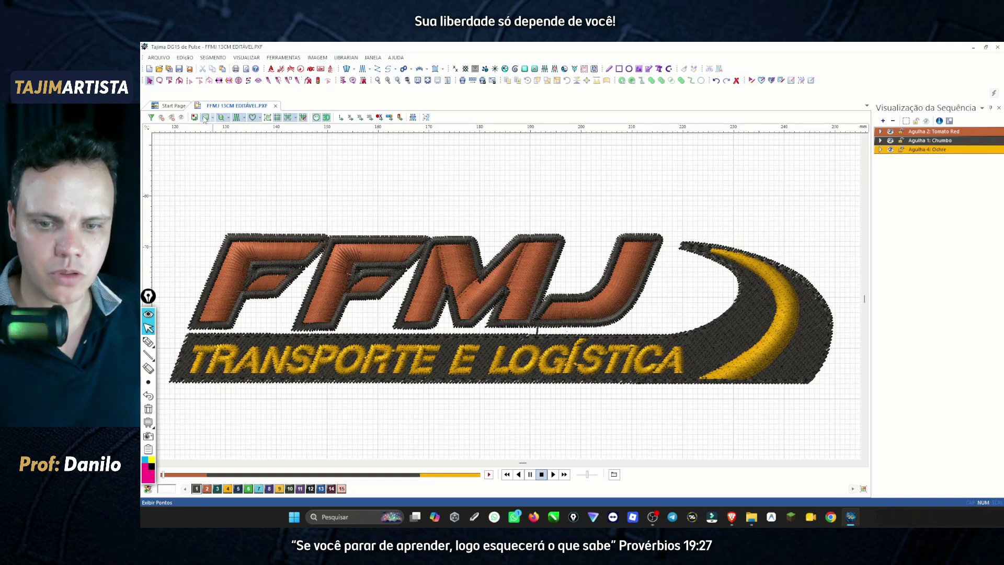
click(277, 118)
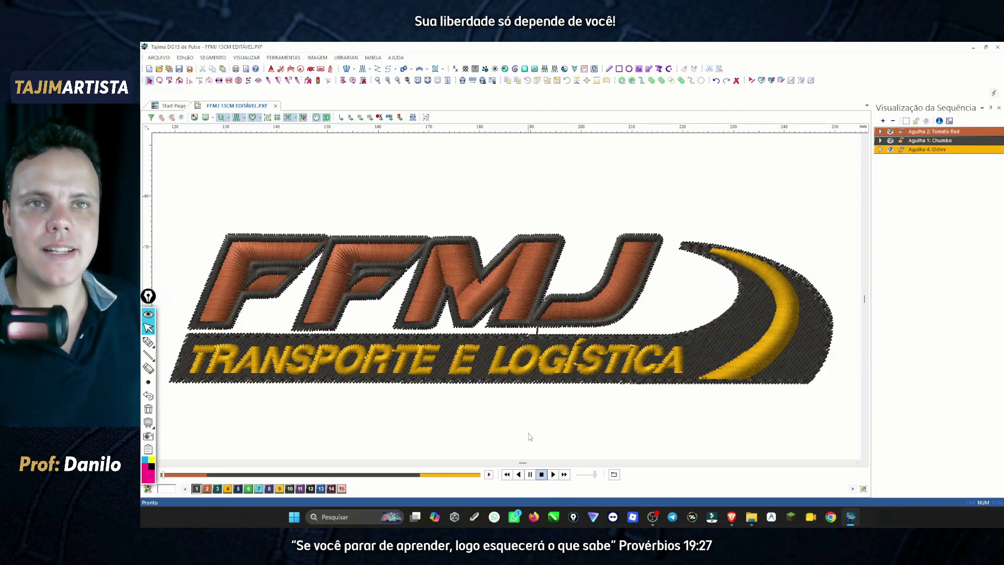
click(553, 474)
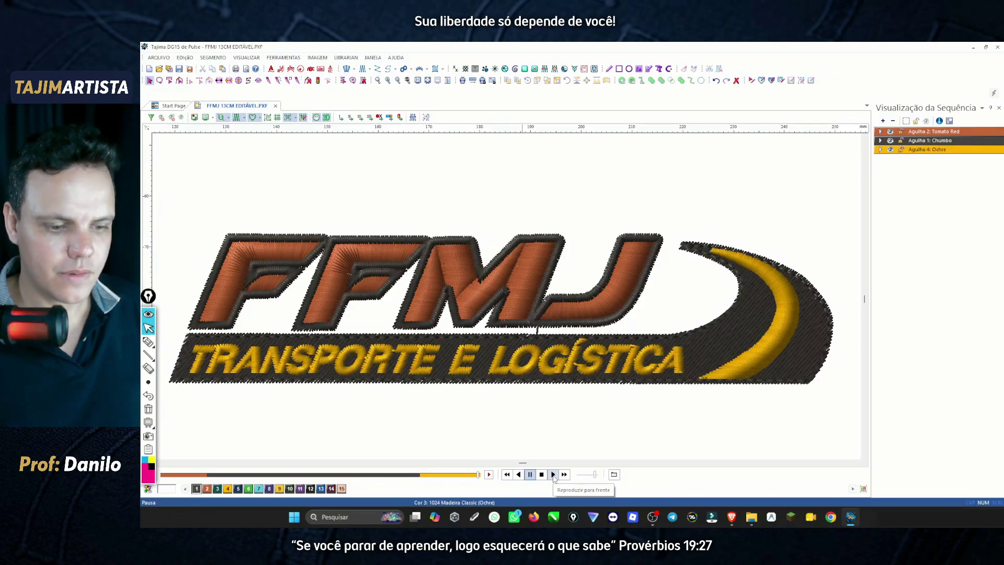
click(541, 474)
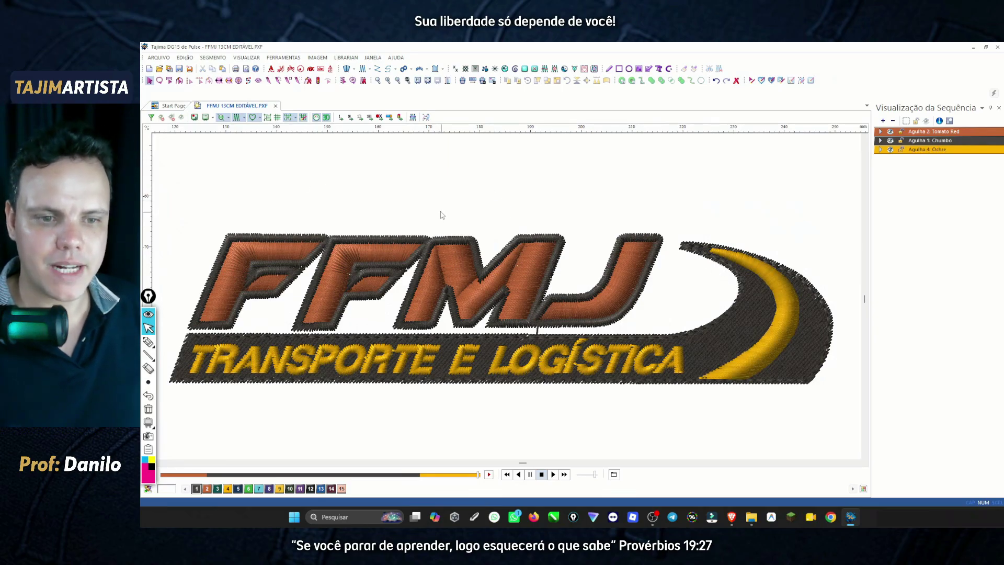
Tick off the item "Simular o bordado" in the Google Docs checklist and return to Tajima DG15.
click(732, 516)
click(416, 321)
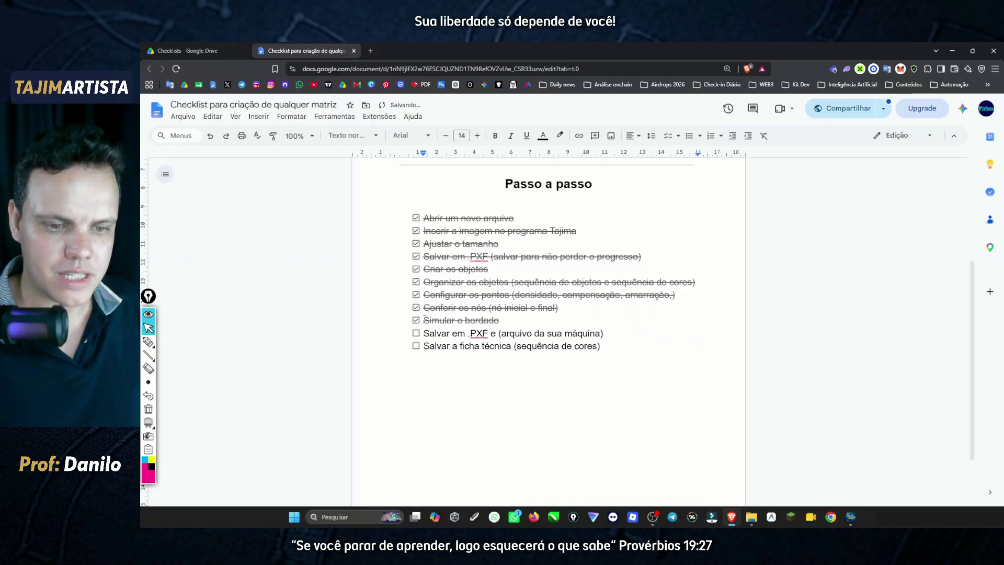
click(851, 517)
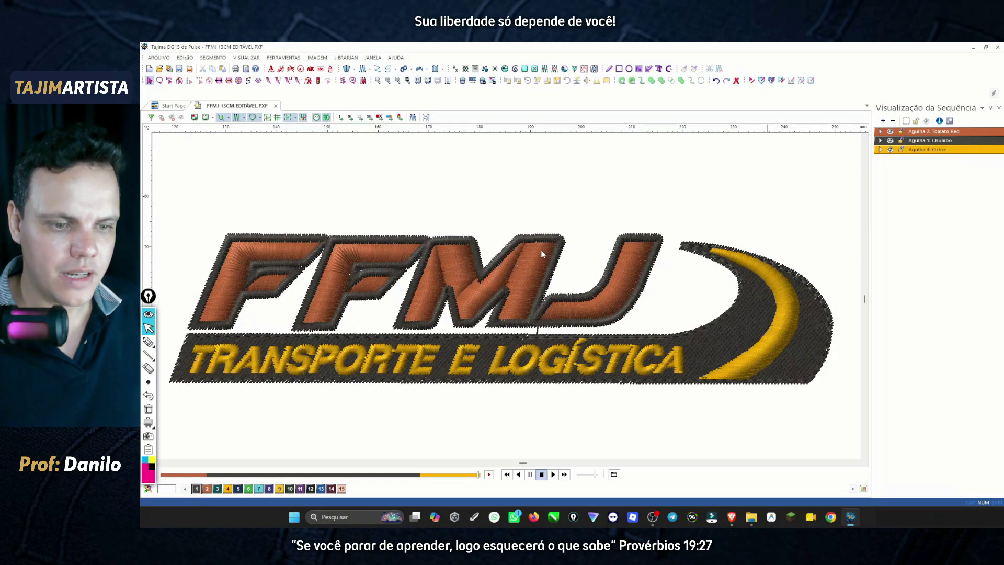
Save the PXF design, and save it again as FFMJ 13CM in the v9.0 Babylock/Bernina/Brother (*.PES) format.
click(159, 58)
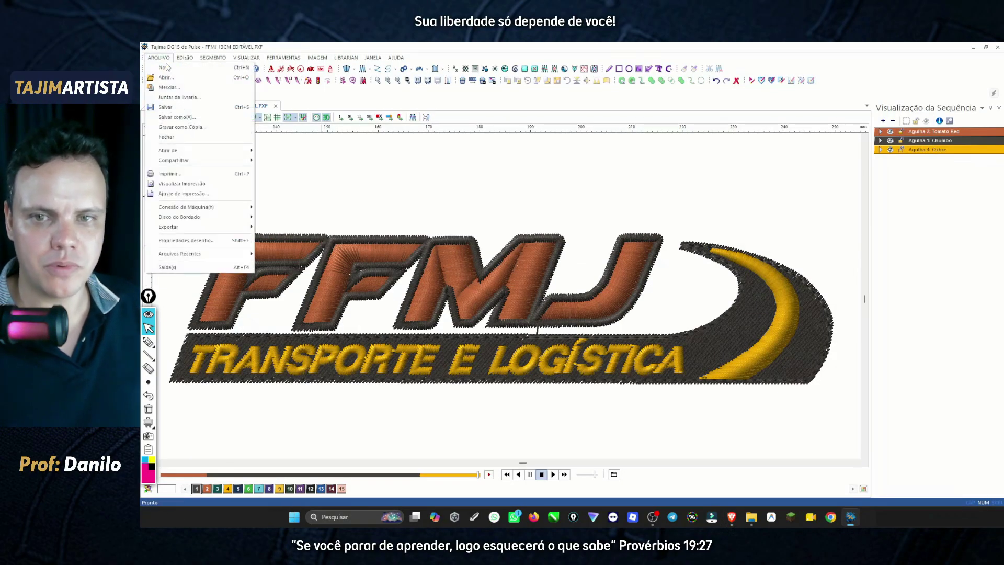
click(167, 108)
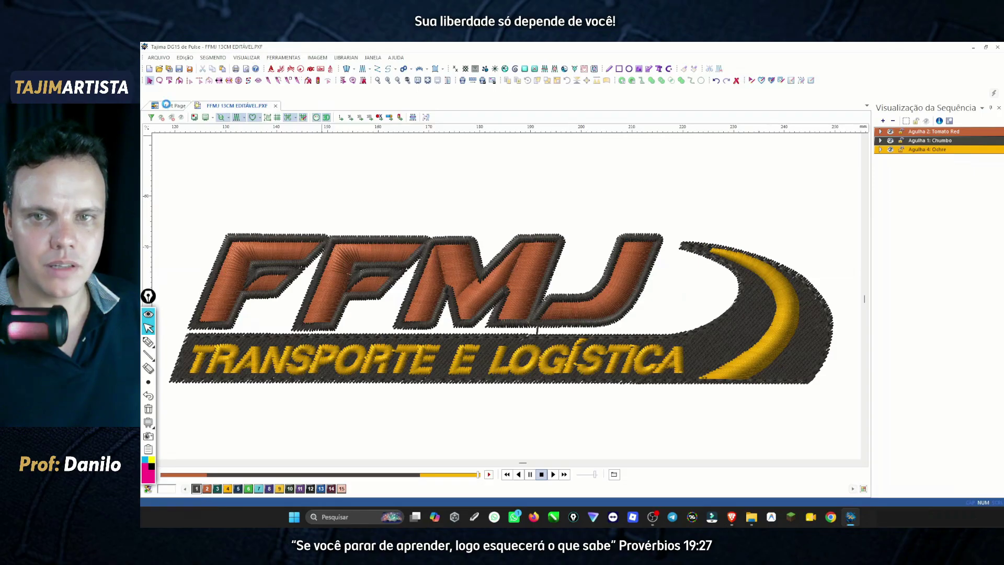
click(160, 58)
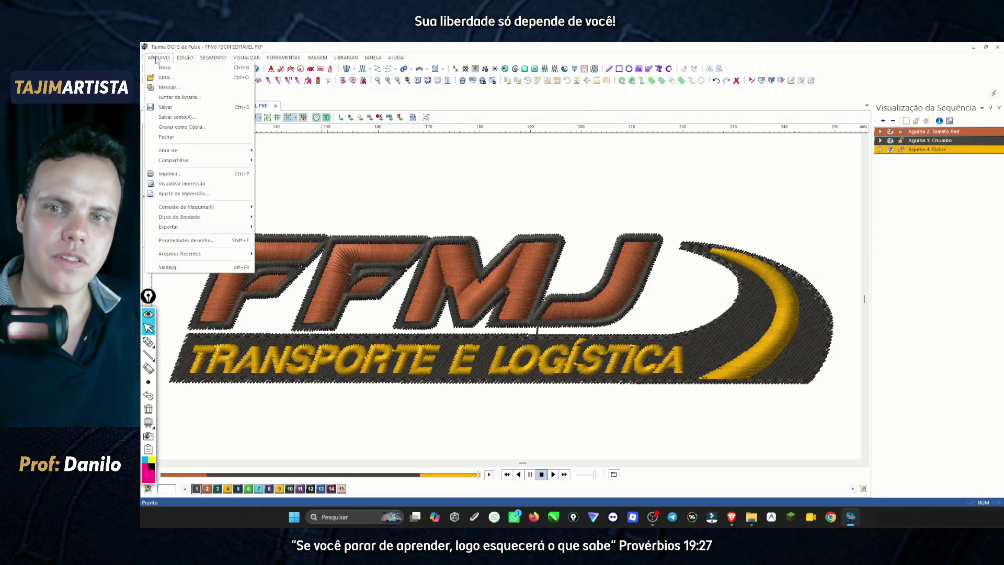
click(166, 118)
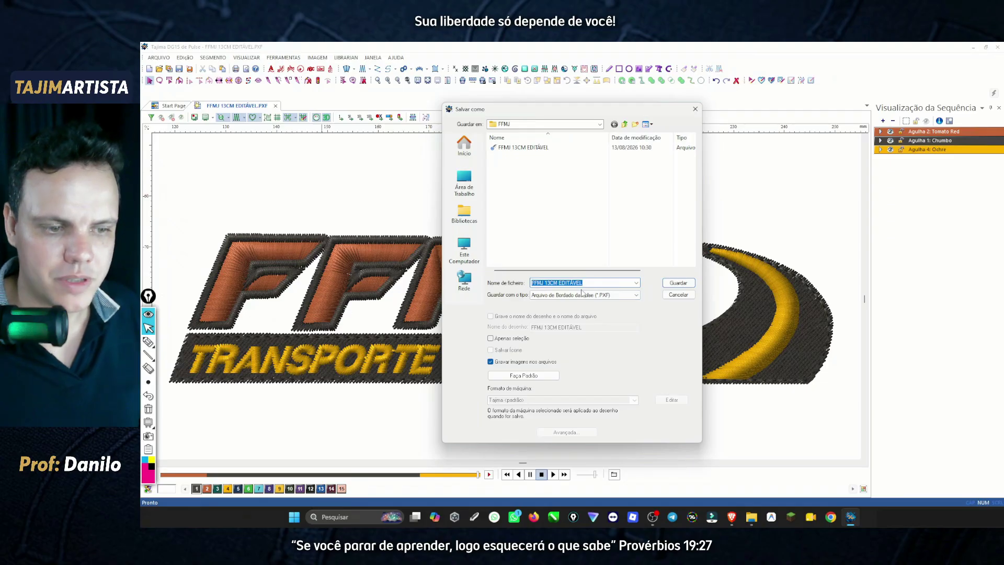
click(601, 283)
drag(591, 284, 559, 284)
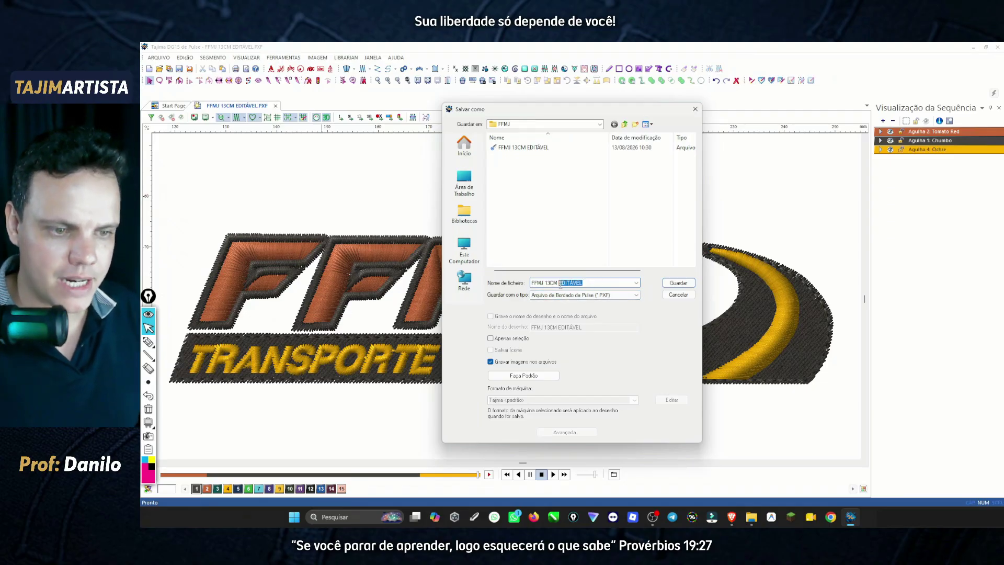
key(BackSpace)
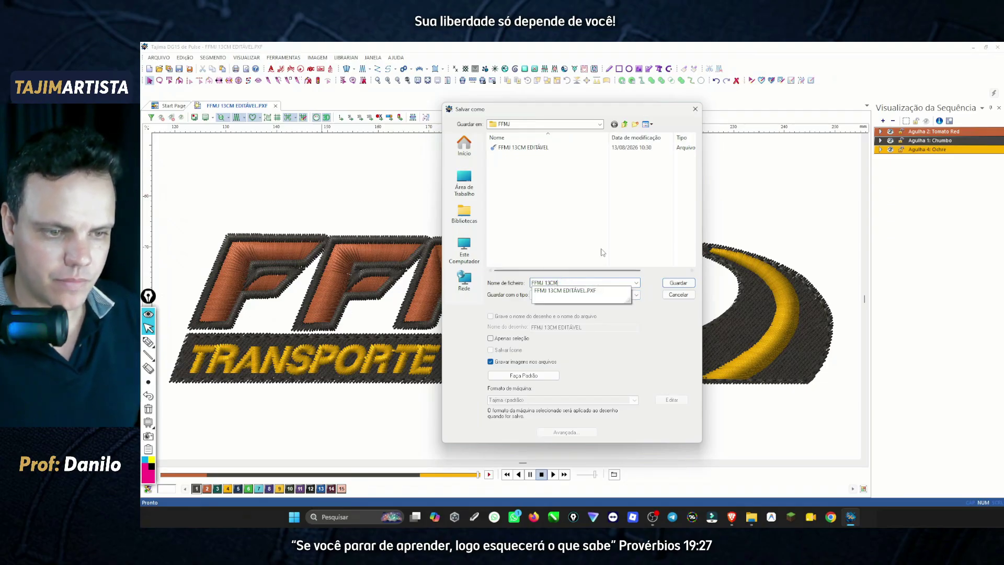
click(619, 296)
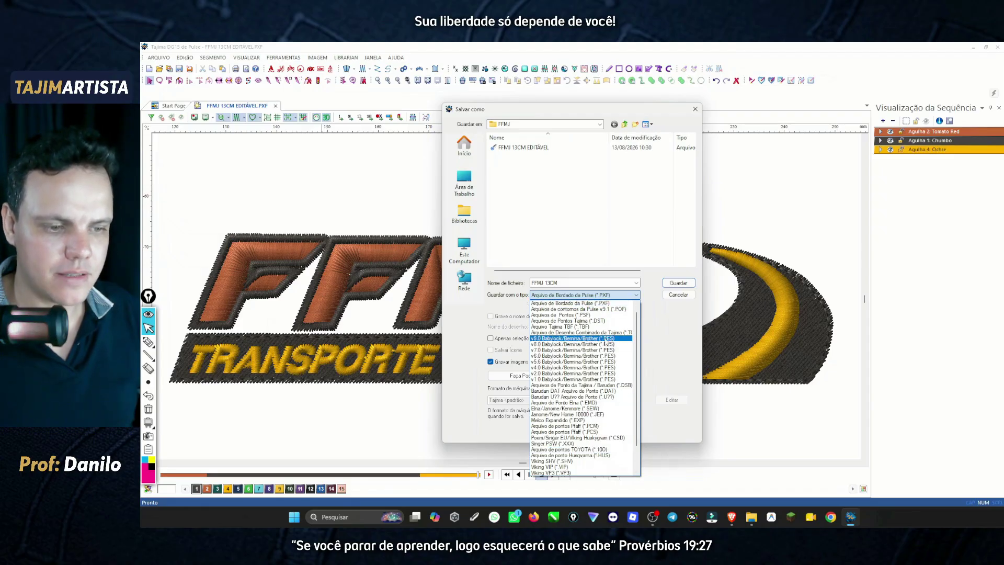
click(605, 339)
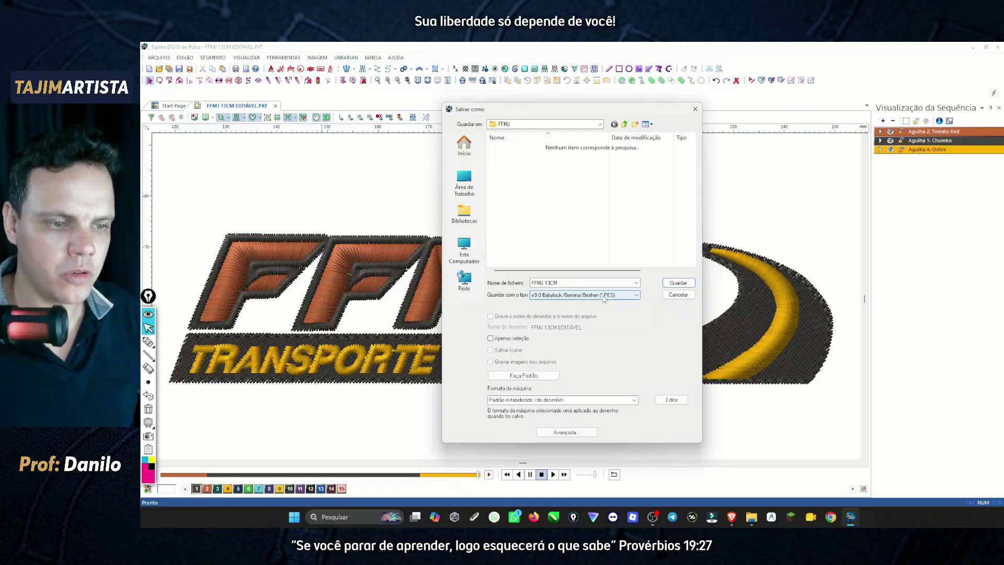
click(679, 283)
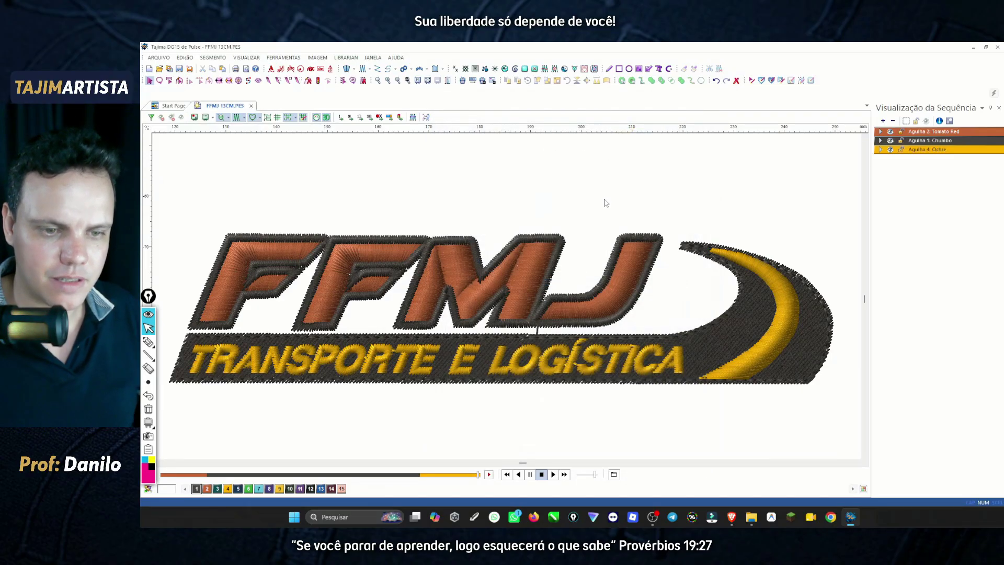
Tick off "Salvar em .PXF e (arquivo da sua máquina)" in the Google Docs checklist and return to Tajima DG15.
click(738, 518)
click(415, 333)
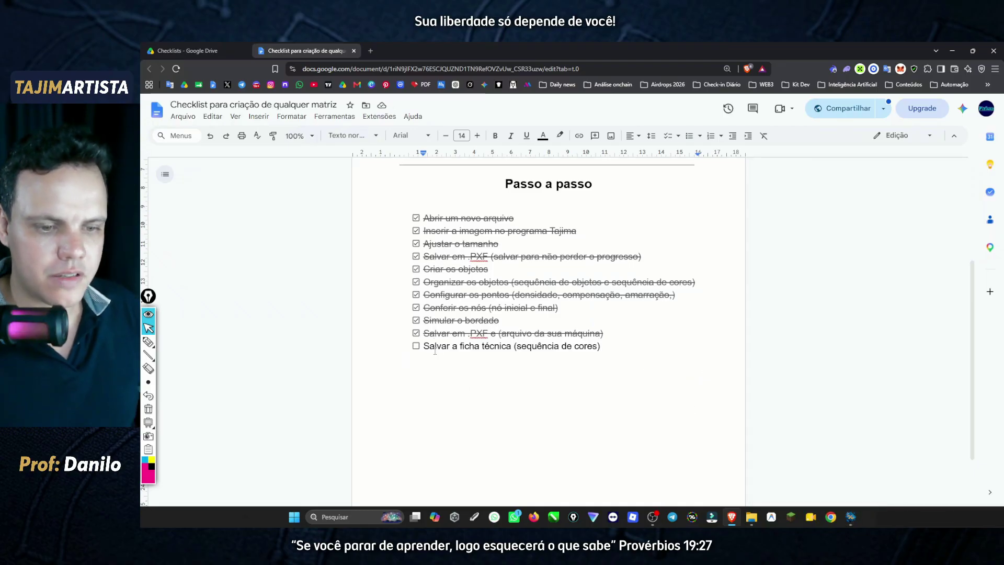
click(851, 517)
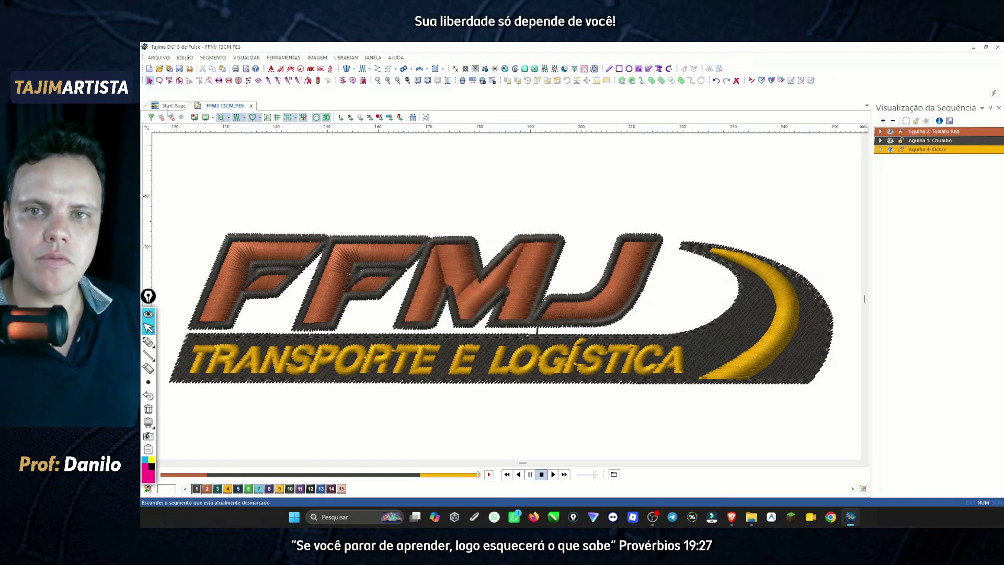
Print all pages of the design's technical sheet with the Microsoft Print to PDF printer.
click(159, 58)
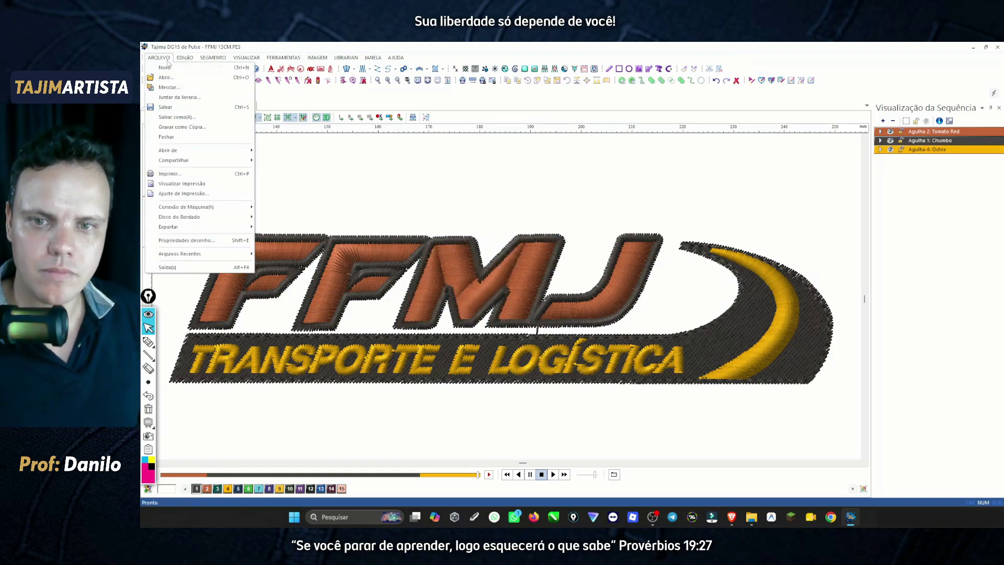
click(170, 173)
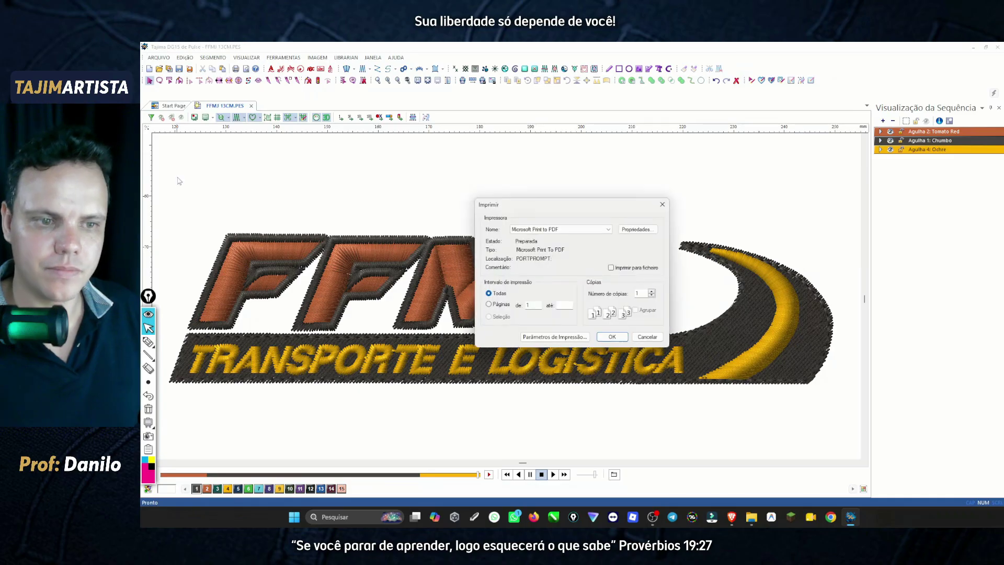
click(558, 230)
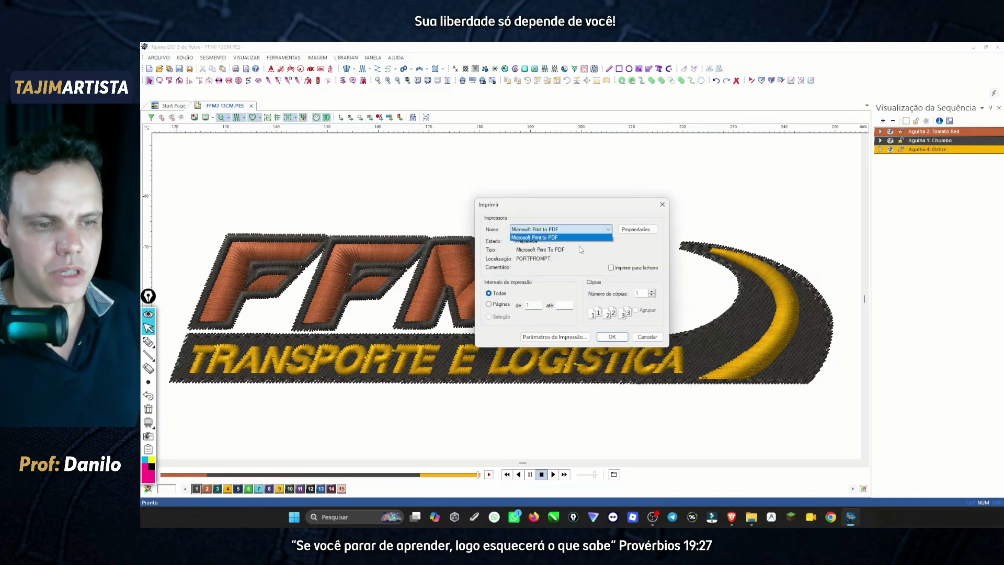
click(560, 231)
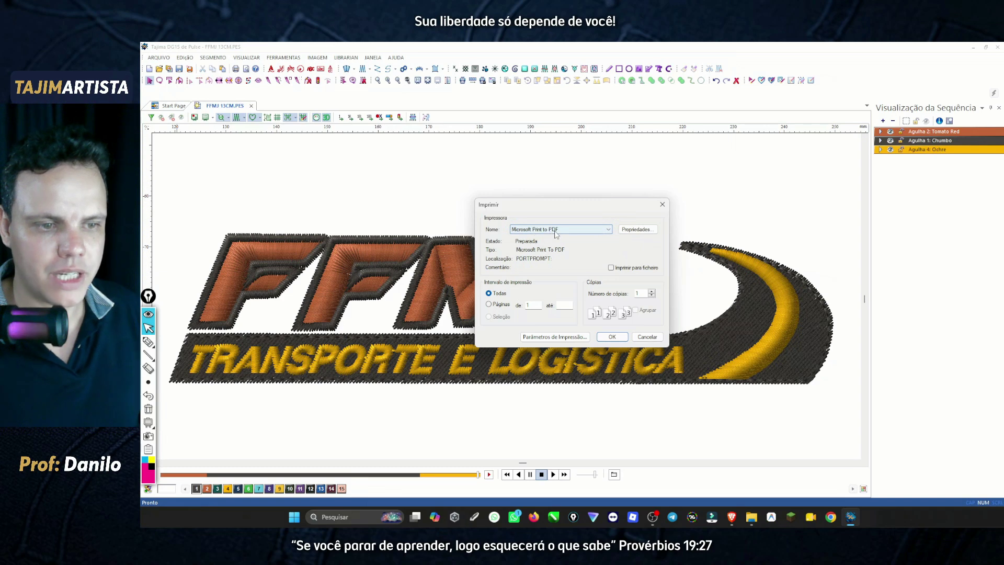
click(610, 336)
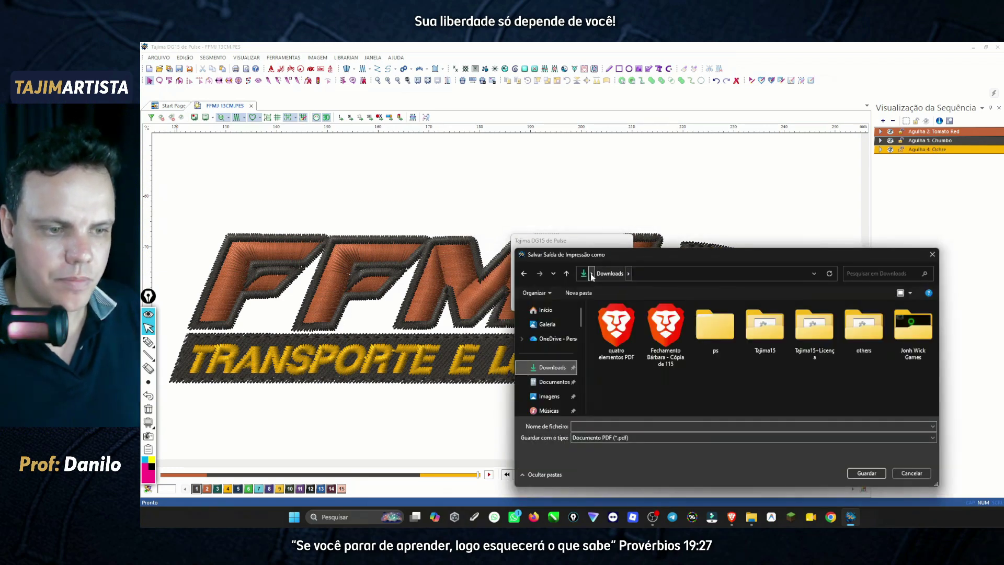
Save the PDF output as FFMJ 13CM in the FFMJ folder inside Matrizes Youtube.
click(592, 274)
click(648, 357)
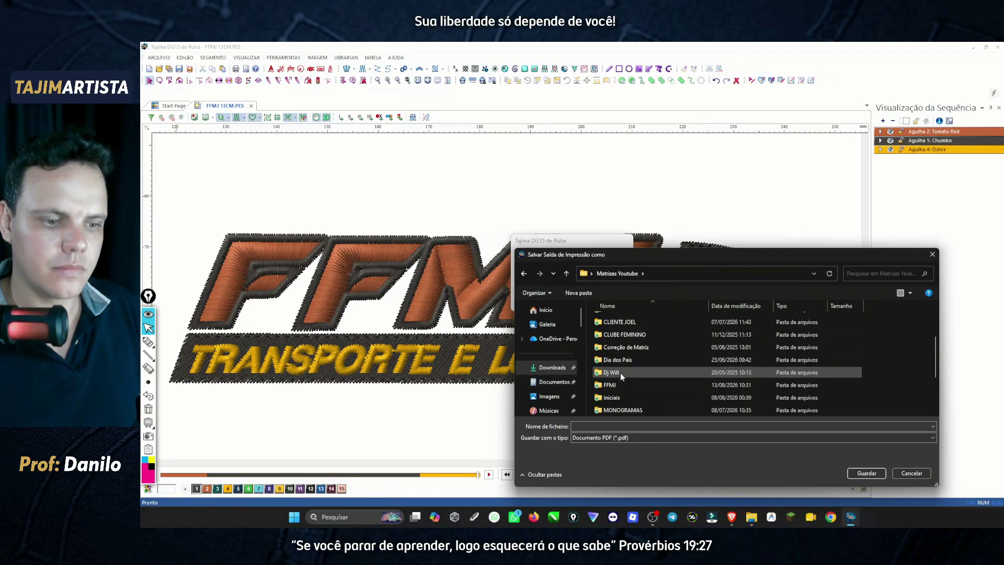
double_click(610, 385)
click(614, 426)
text(f)
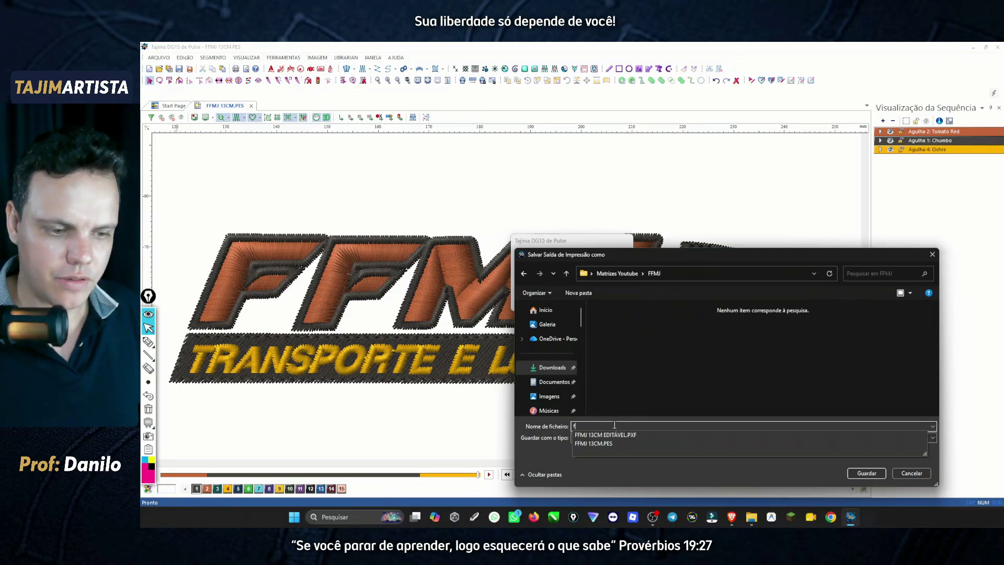
click(610, 444)
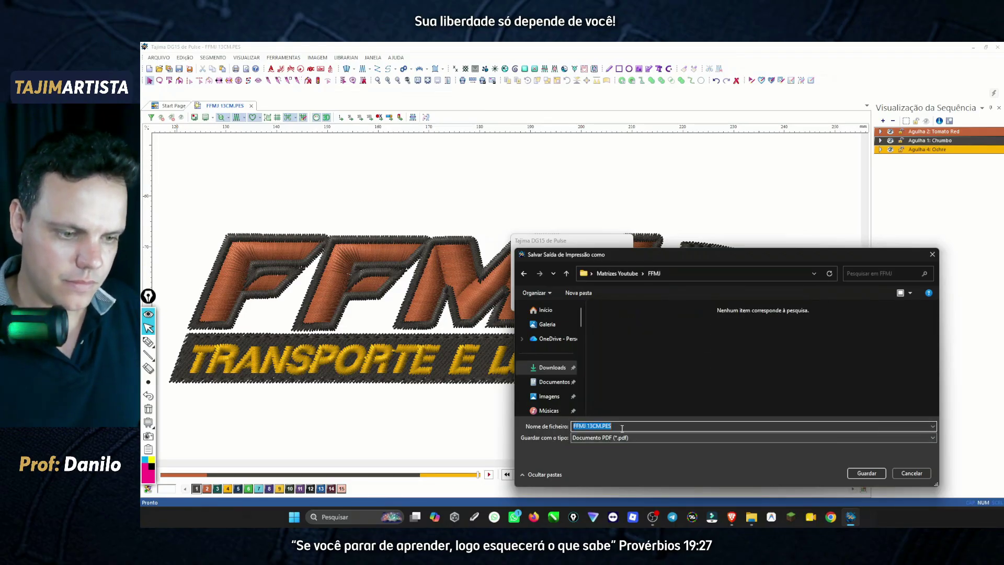
click(653, 426)
key(BackSpace)
key(BackSpace)
key(BackSpace)
key(BackSpace)
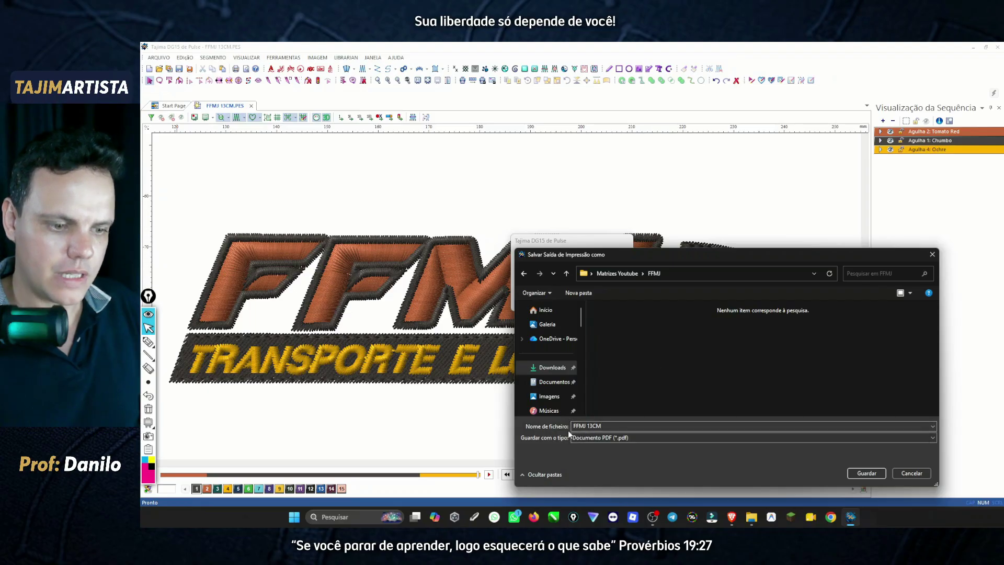
click(858, 473)
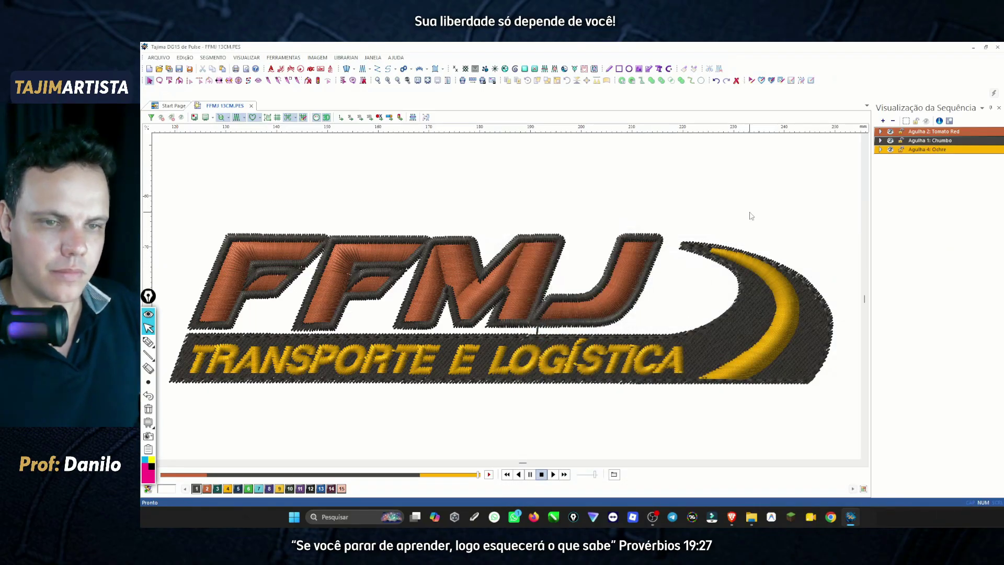
Open the FFMJ 13CM PDF from File Explorer and examine its stitch count, dimensions, thread colors and color sequence.
click(753, 526)
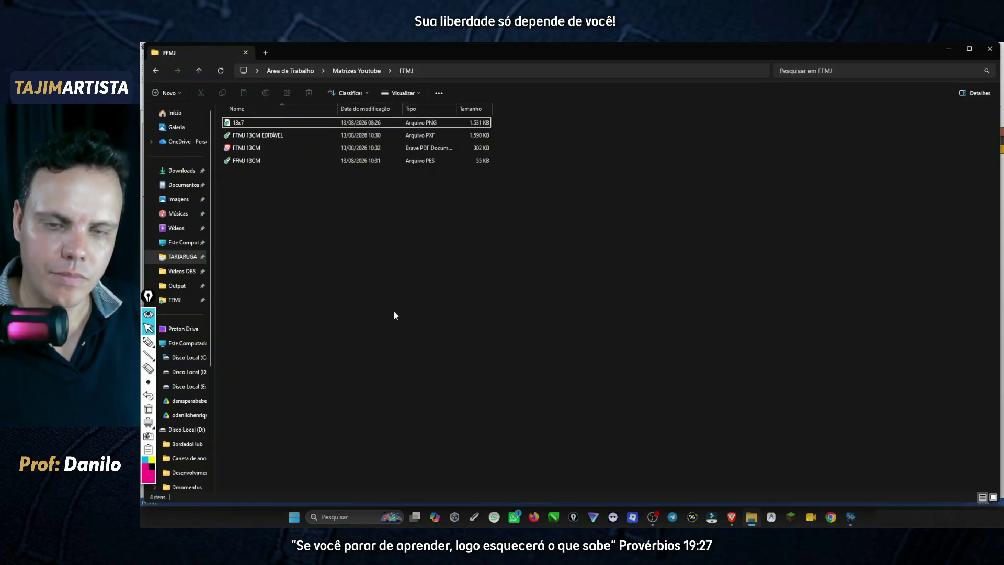
click(251, 149)
double_click(251, 148)
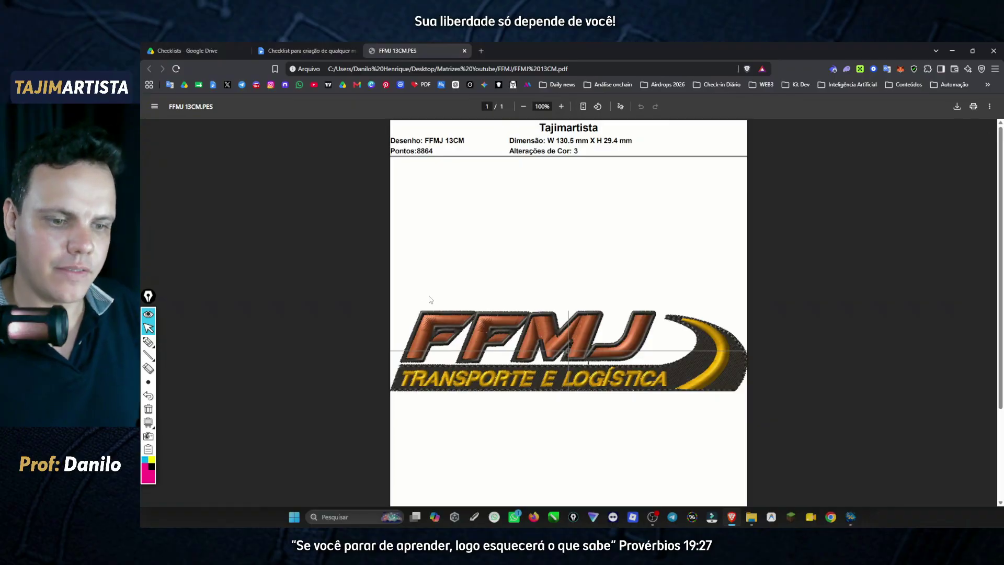
scroll(706, 371, down, 3)
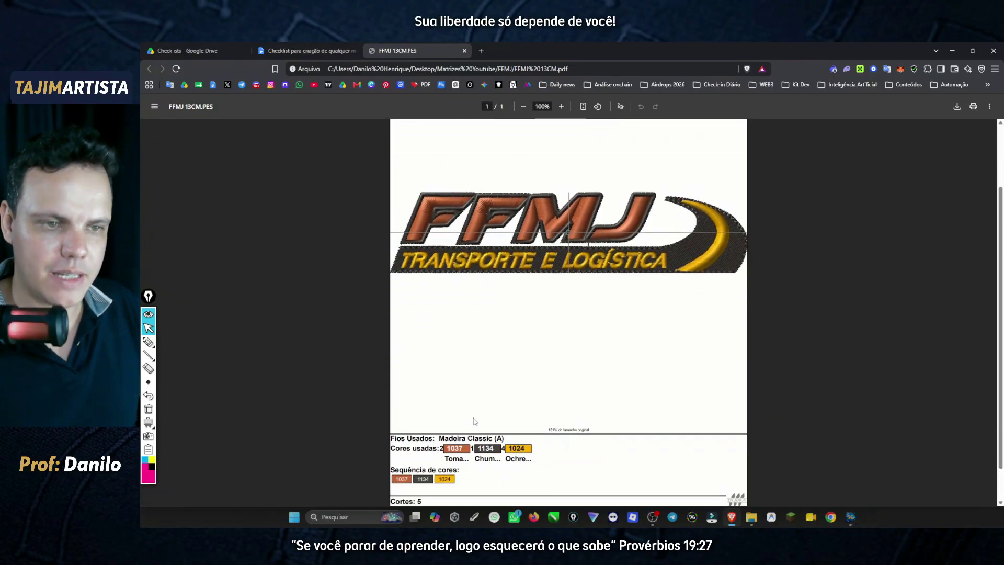
scroll(574, 314, up, 3)
drag(415, 151, 431, 151)
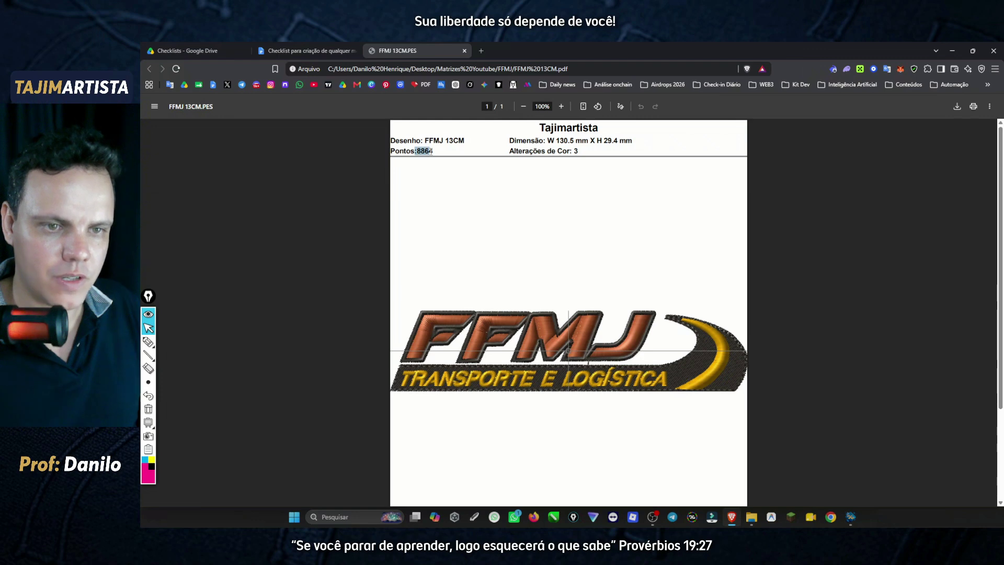
drag(556, 141, 614, 142)
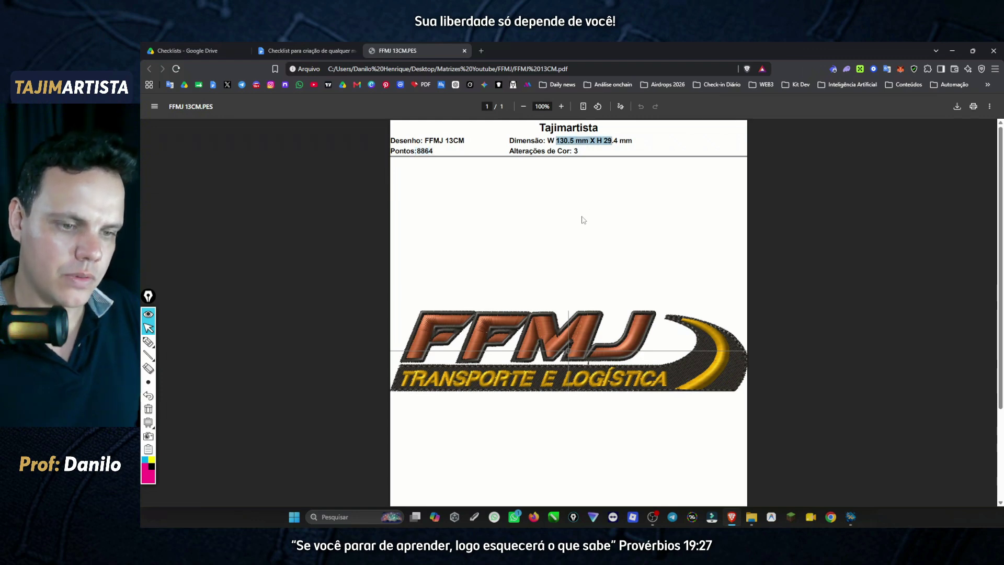
scroll(581, 219, down, 2)
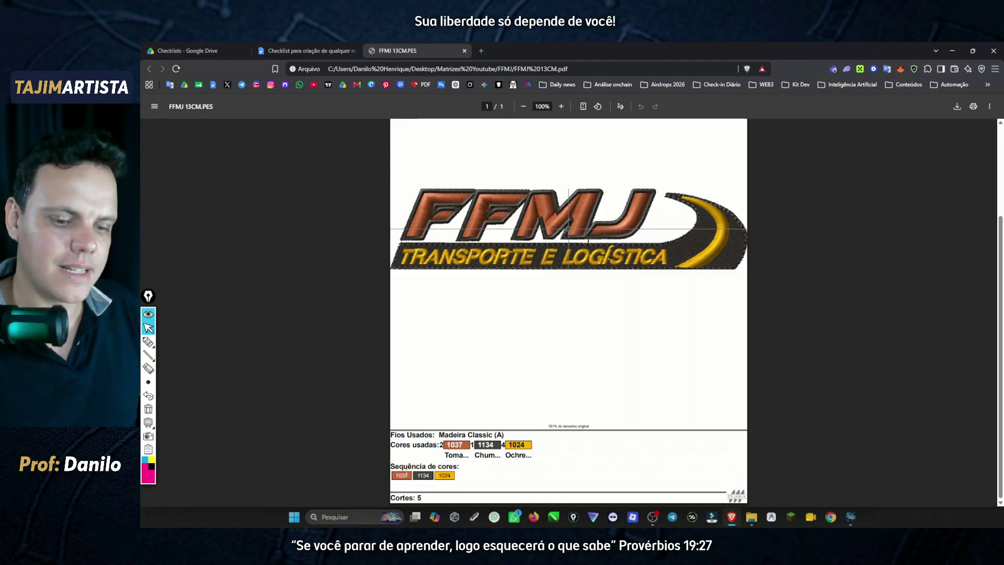
scroll(501, 372, up, 1)
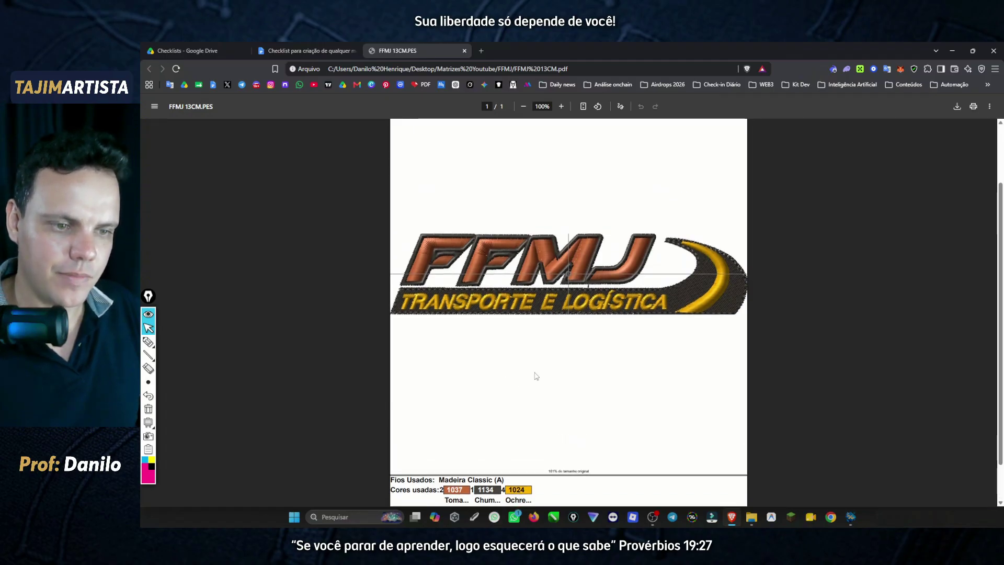